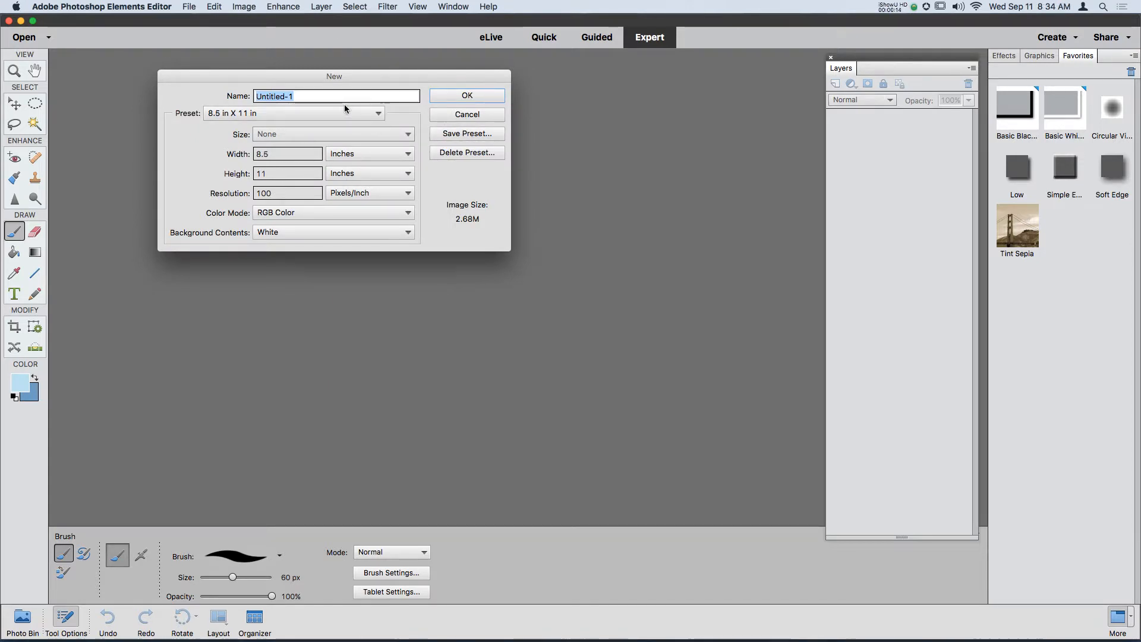
Step: Create an 8.5 x 11 inch RGB document at 100 pixels/inch with a white background and dock its window
double_click(278, 193)
type("300")
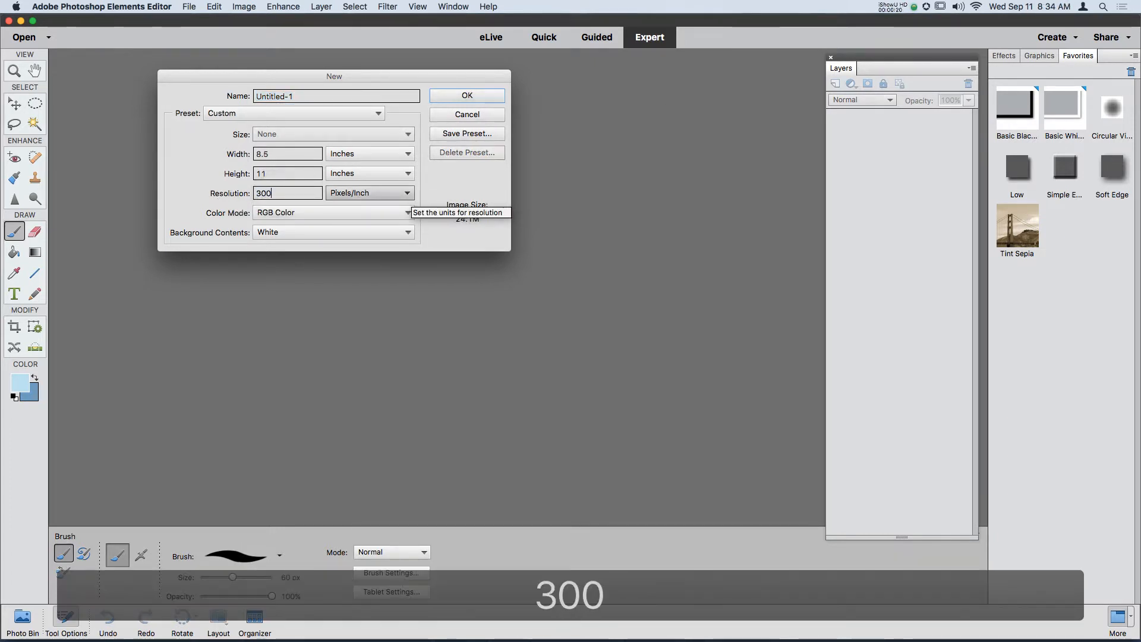
key("BackSpace")
key("BackSpace")
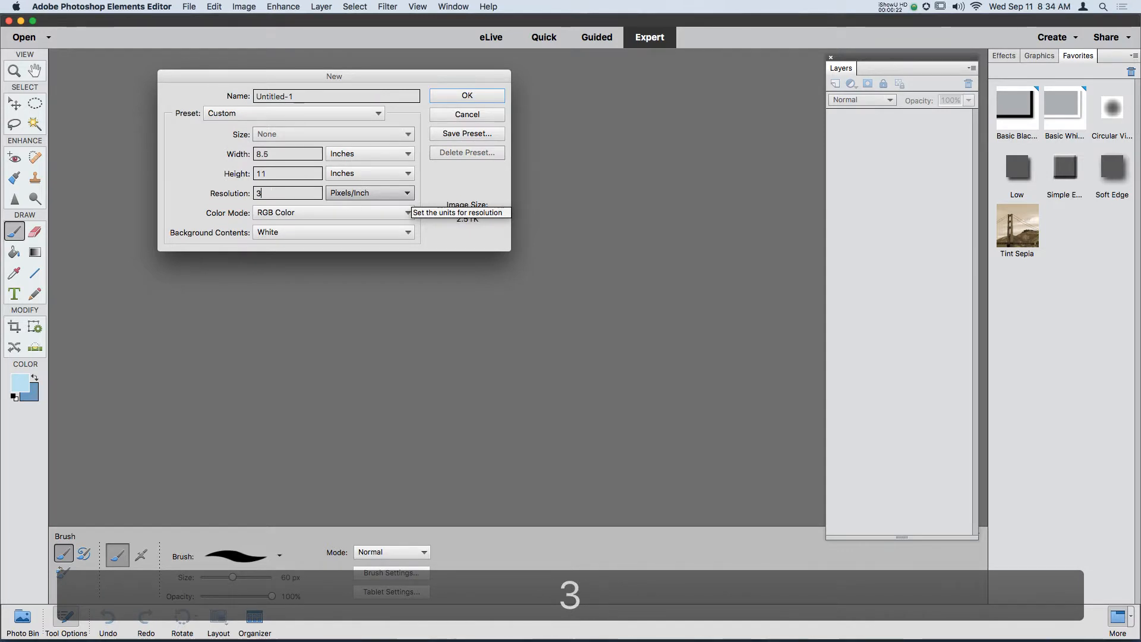
type("100")
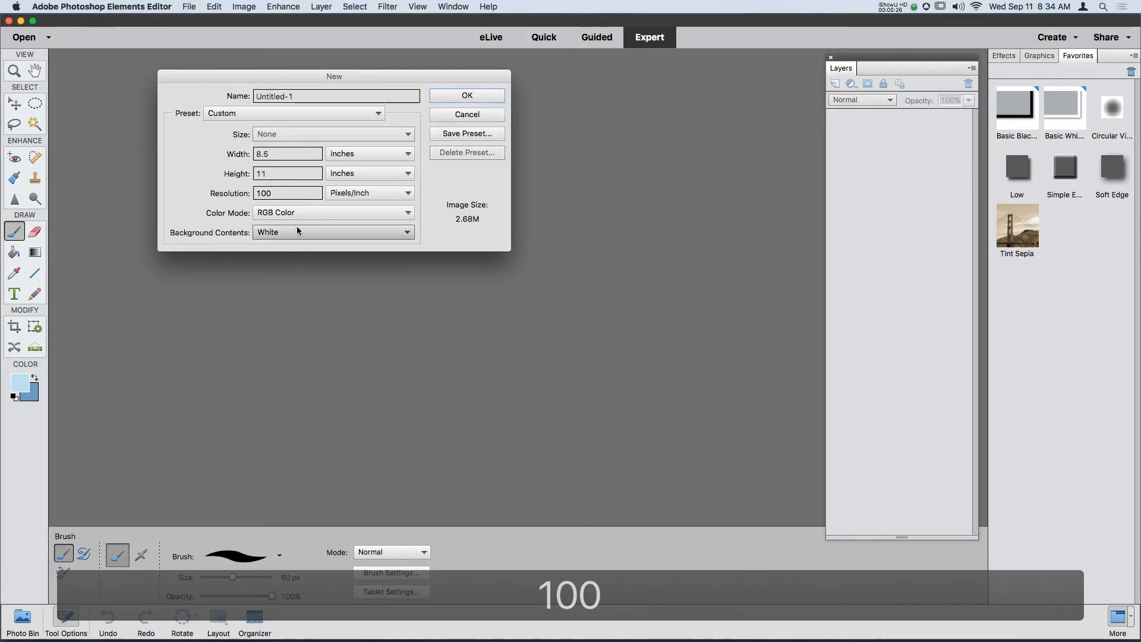
left_click(490, 98)
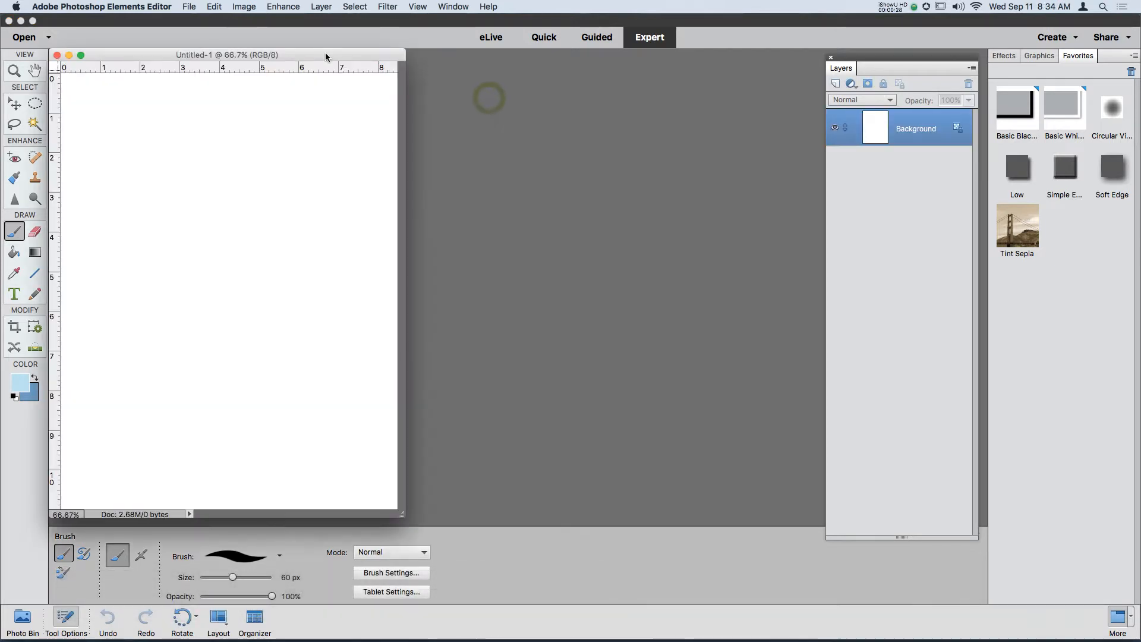
left_click_drag(326, 54, 594, 57)
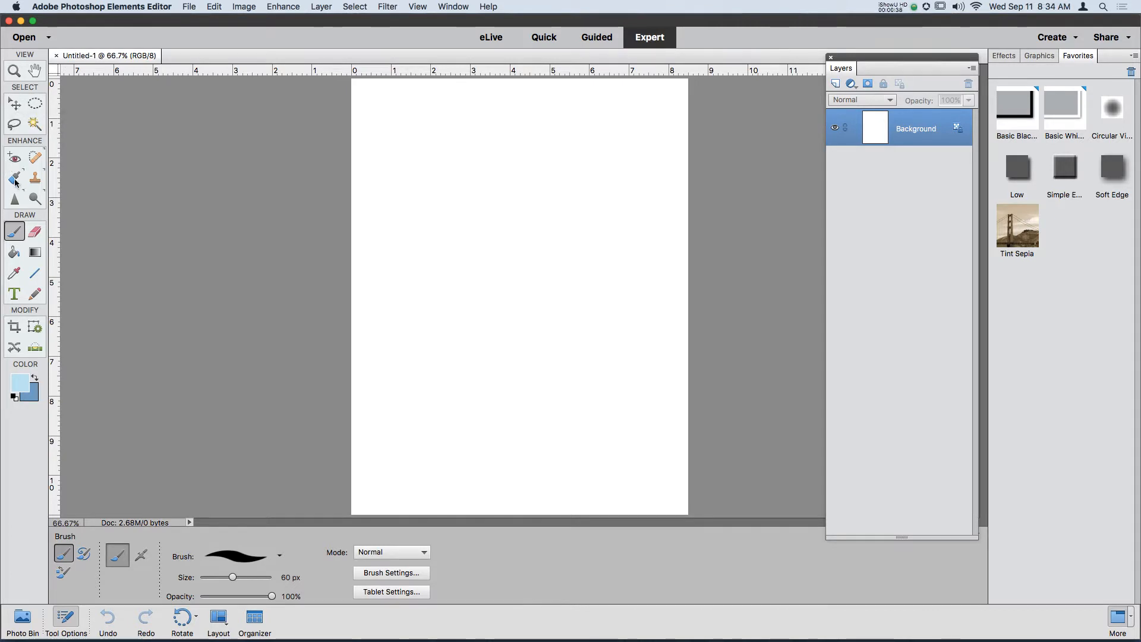
Step: Reset the foreground and background colors to default black and white and reduce the brush size
left_click(17, 400)
key("bracketleft")
key("bracketleft")
key("bracketleft")
key("bracketleft")
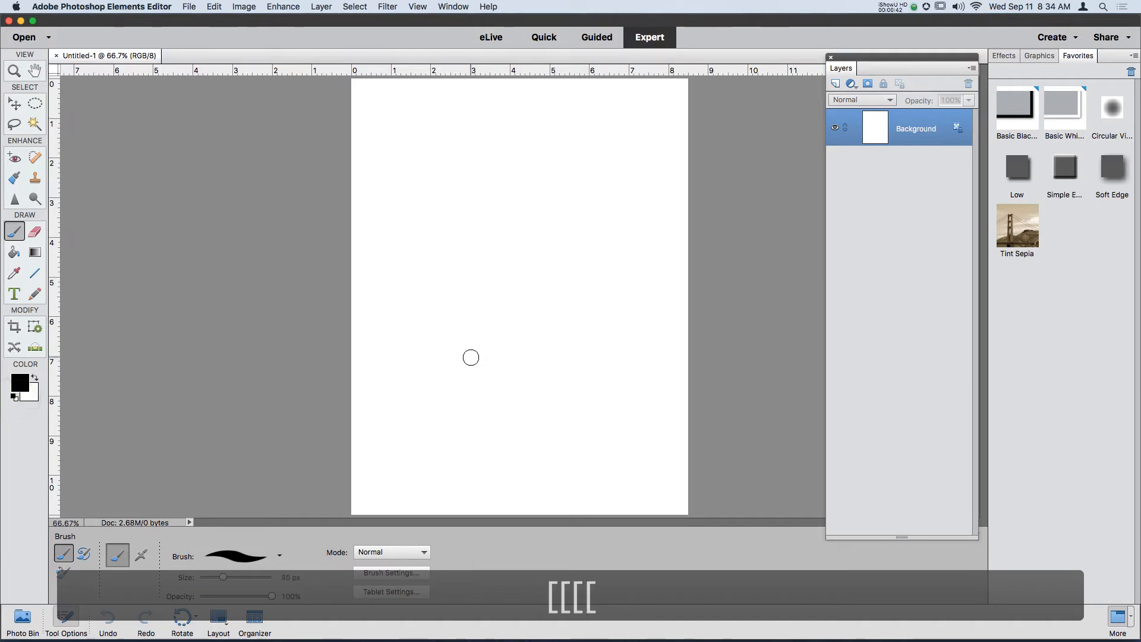
key("bracketleft")
key("bracketleft")
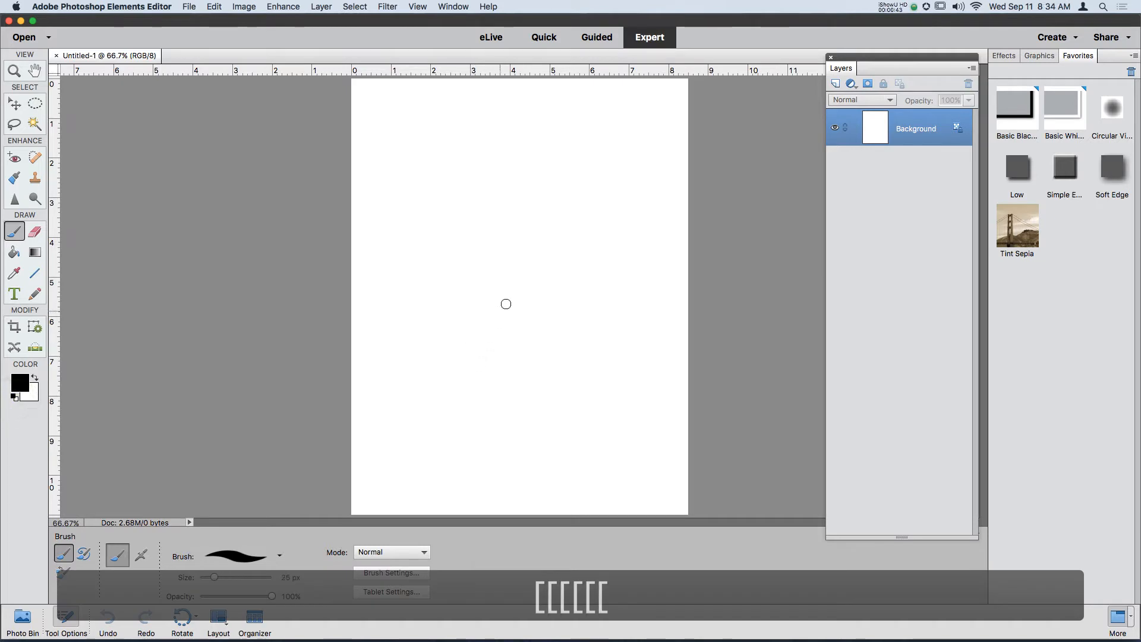
Step: Add a new layer and paint a horizontal line across the page with a 9 px black brush
left_click(834, 84)
key("bracketleft")
key("bracketleft")
key("bracketleft")
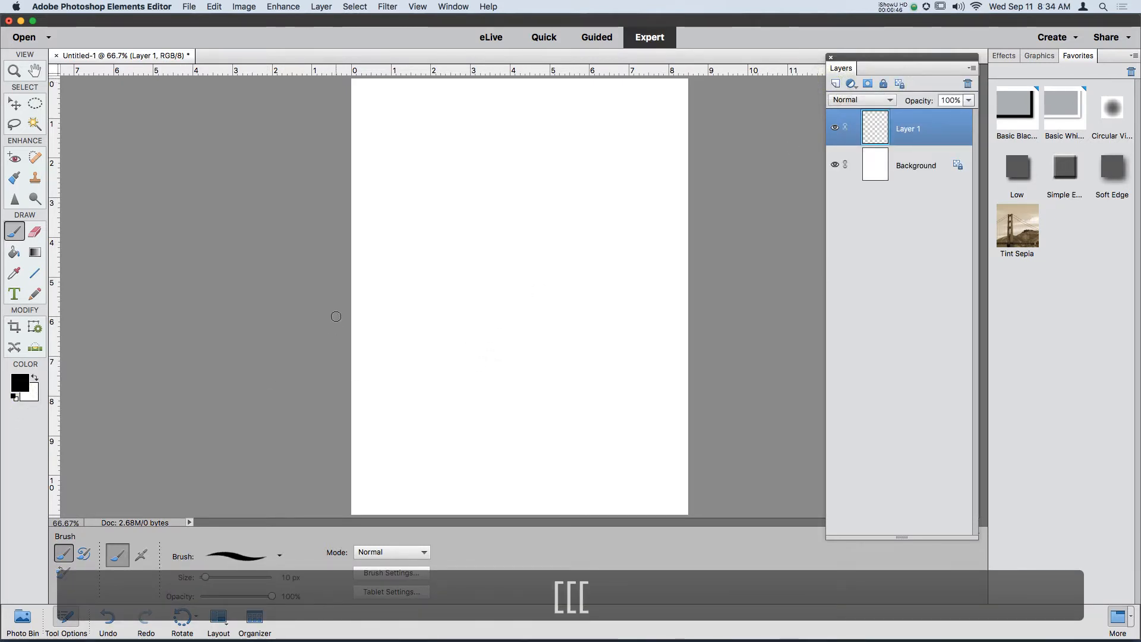
key("bracketleft")
key("bracketleft")
key("bracketleft")
key("bracketleft")
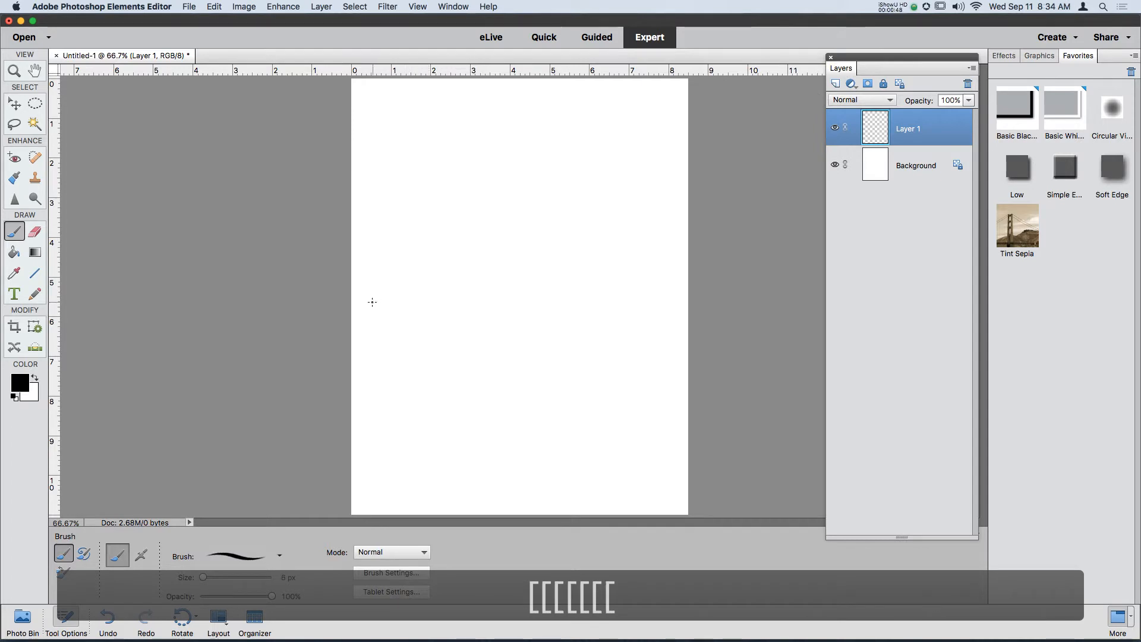
key("bracketright")
key("bracketright")
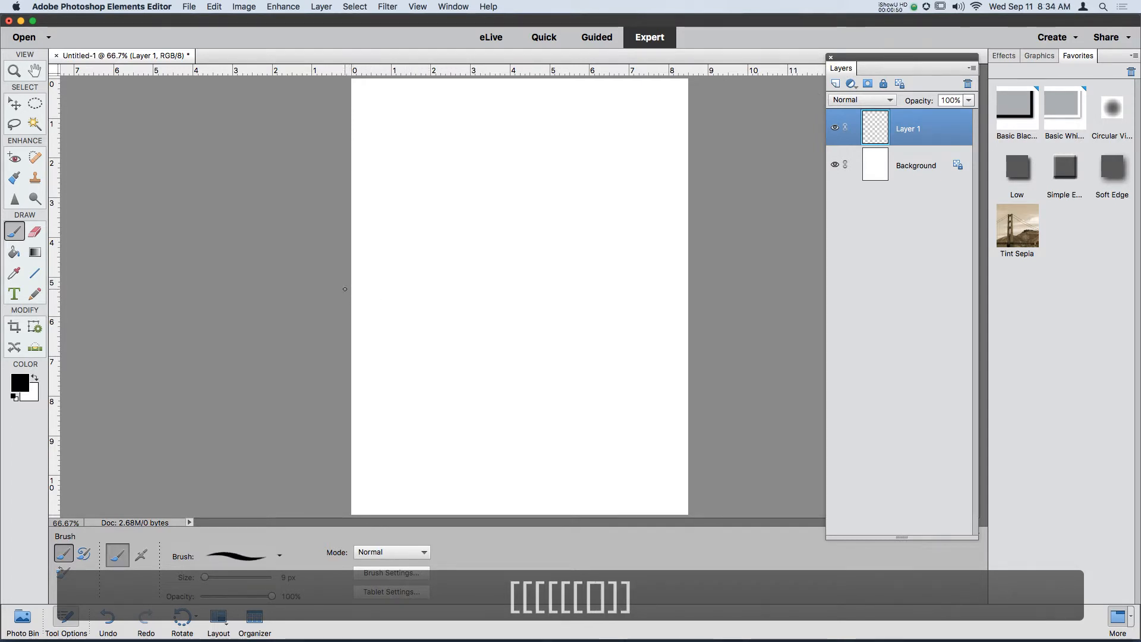
left_click_drag(344, 289, 757, 290)
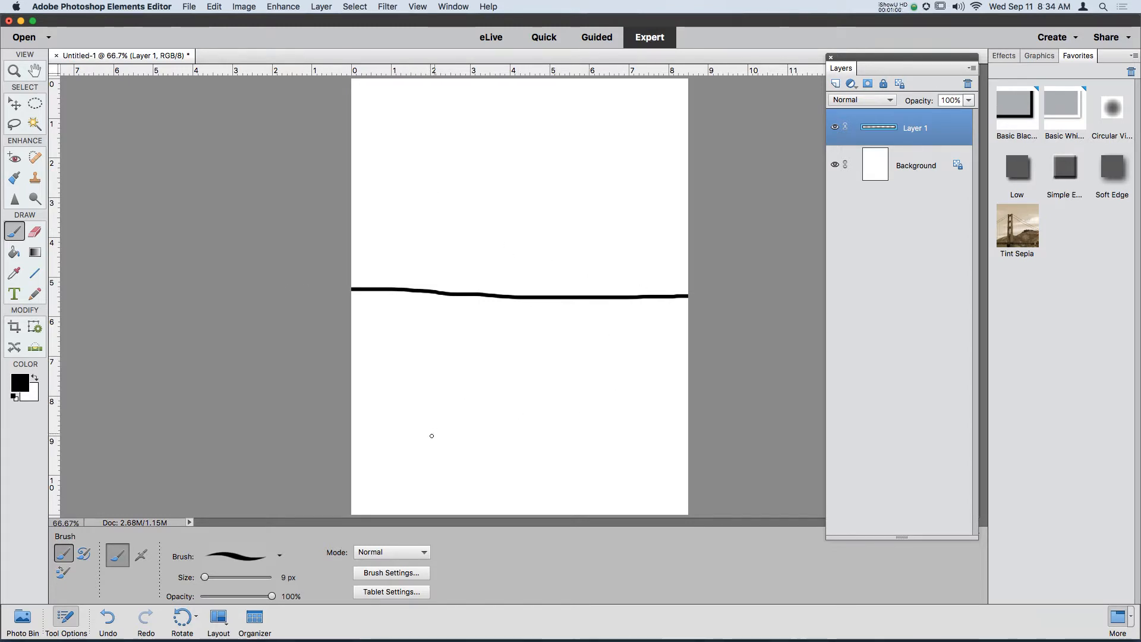
Step: Add a second layer and draw a large pine tree on the left and a small one on the right across the horizon
left_click_drag(417, 414, 414, 221)
key("super+z")
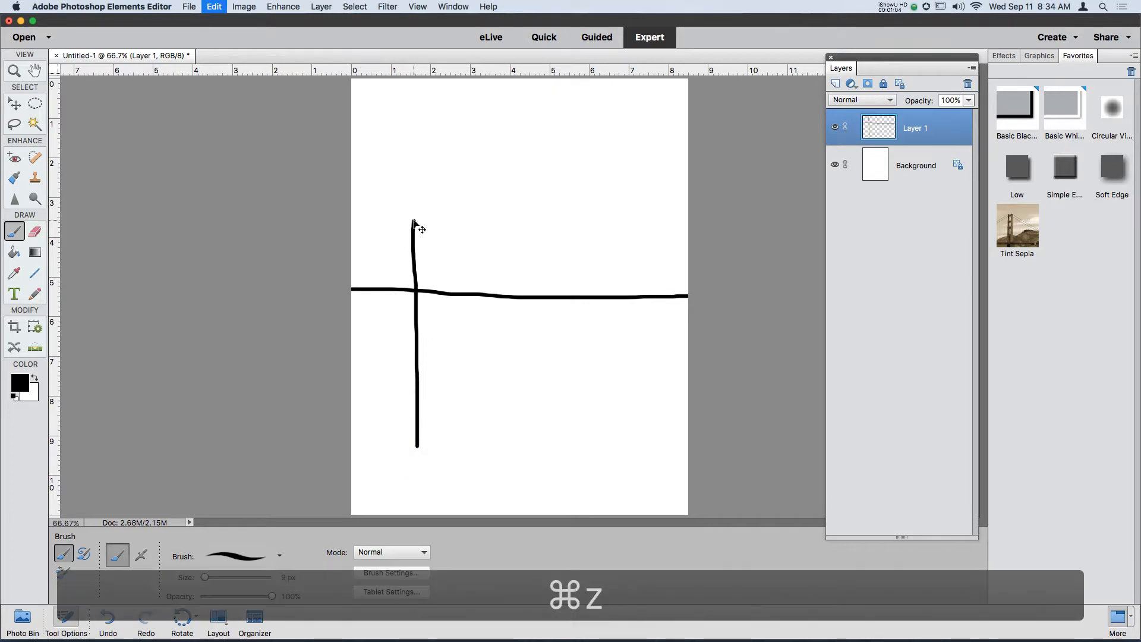
left_click(835, 85)
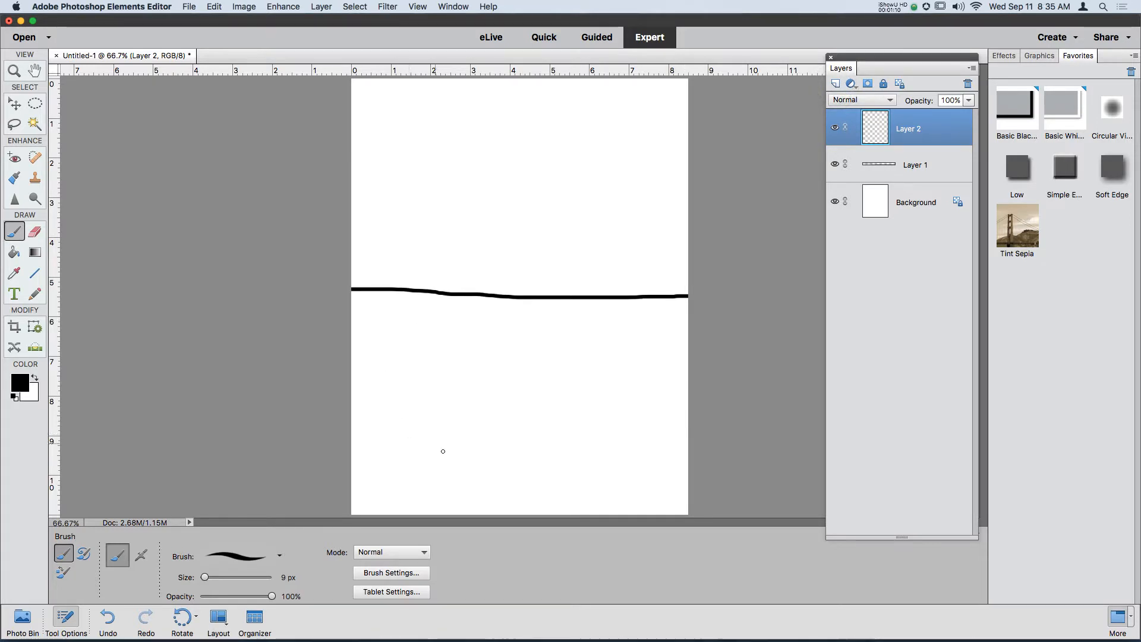
mouse_move(443, 457)
left_mouse_down()
mouse_move(445, 150)
mouse_move(365, 269)
mouse_move(378, 298)
mouse_move(430, 296)
mouse_move(349, 336)
mouse_move(523, 340)
mouse_move(461, 253)
mouse_move(454, 165)
left_mouse_up()
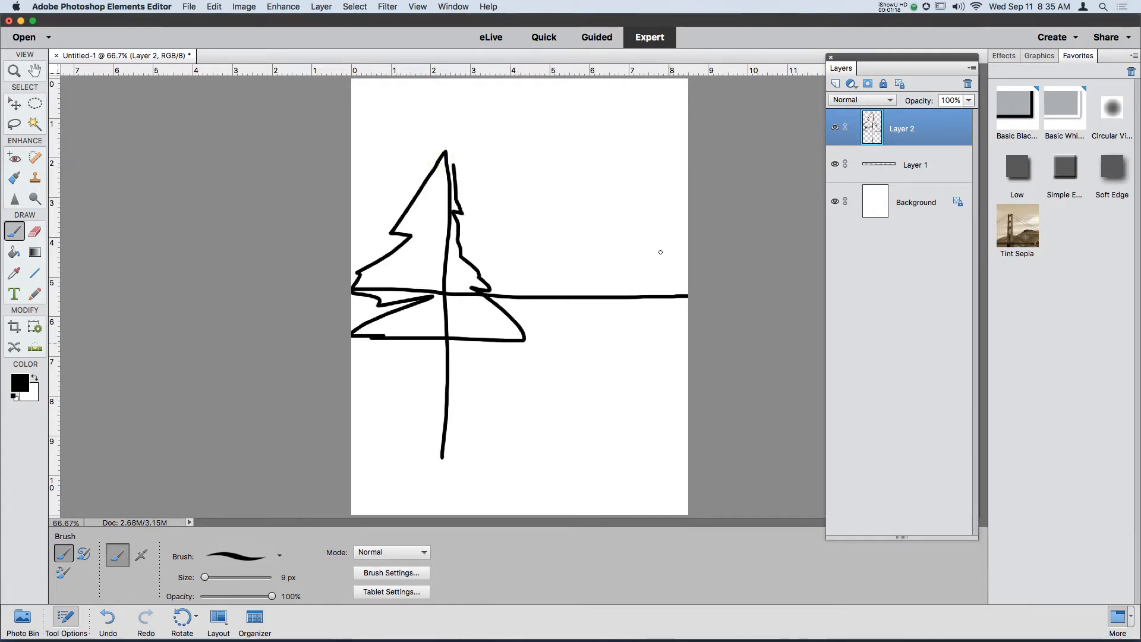
mouse_move(620, 314)
left_mouse_down()
mouse_move(615, 168)
mouse_move(594, 210)
mouse_move(596, 238)
mouse_move(642, 234)
mouse_move(624, 206)
left_mouse_up()
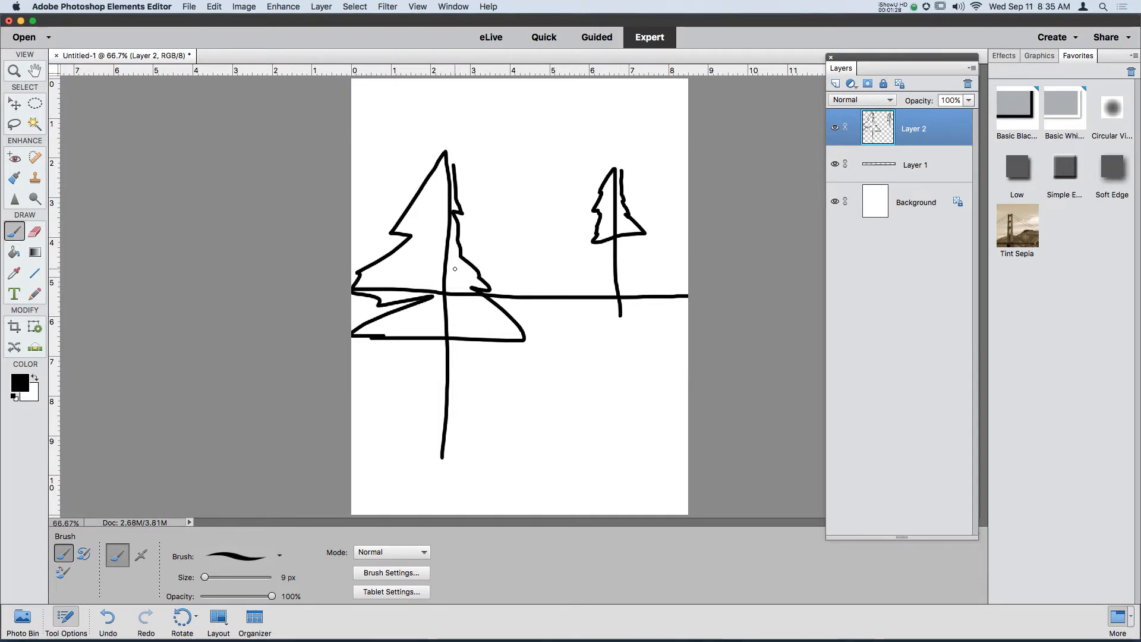
Step: Turn off Auto Select Layer, move the trees layer slightly down and right, and scale it to 95.58%
left_click(15, 103)
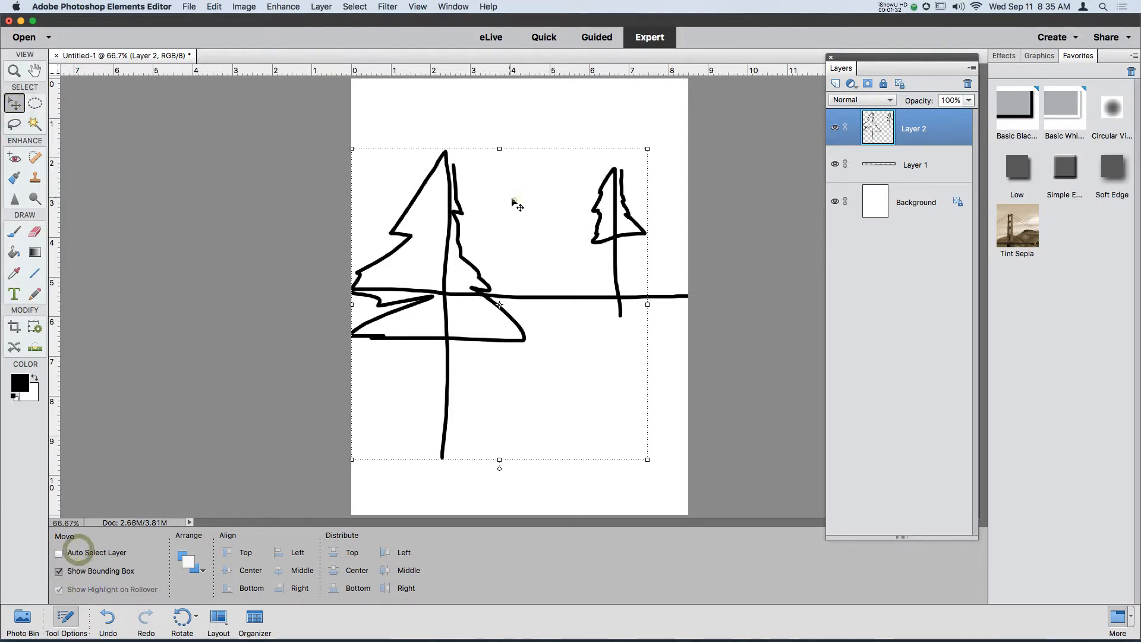
mouse_move(513, 200)
left_mouse_down()
mouse_move(532, 226)
mouse_move(523, 238)
mouse_move(537, 229)
mouse_move(517, 215)
left_mouse_up()
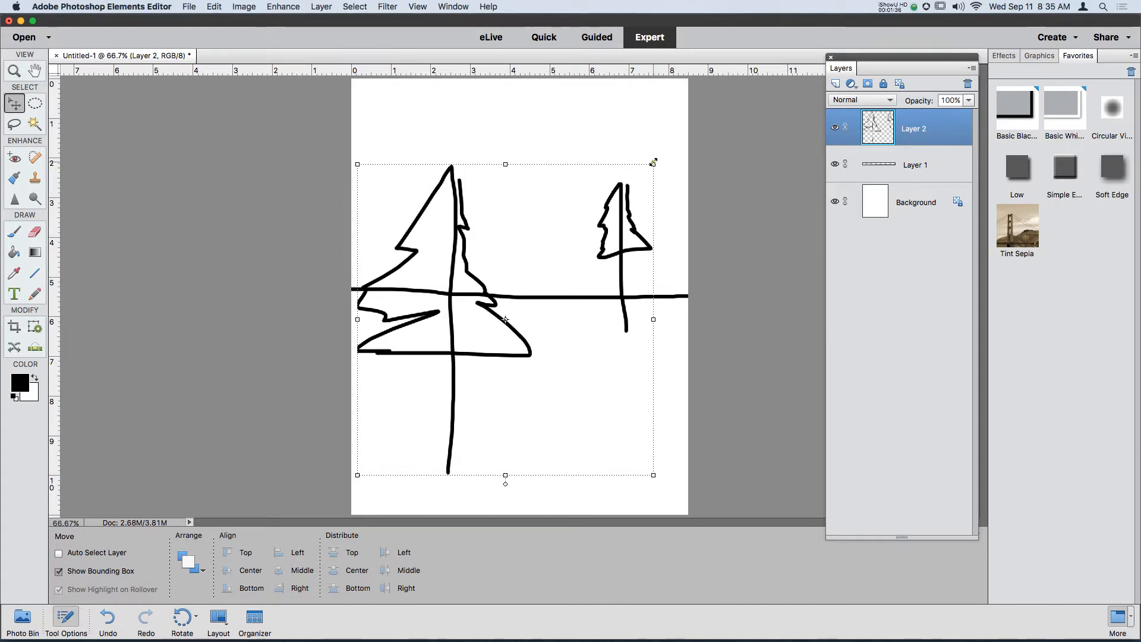
left_click_drag(654, 161, 641, 178)
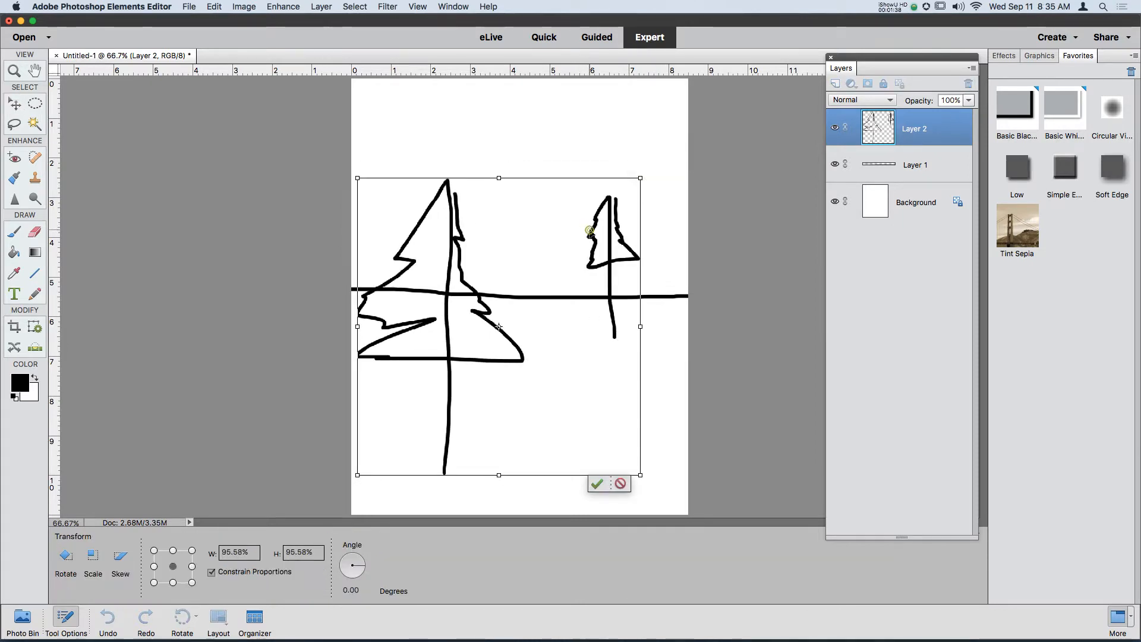
double_click(589, 232)
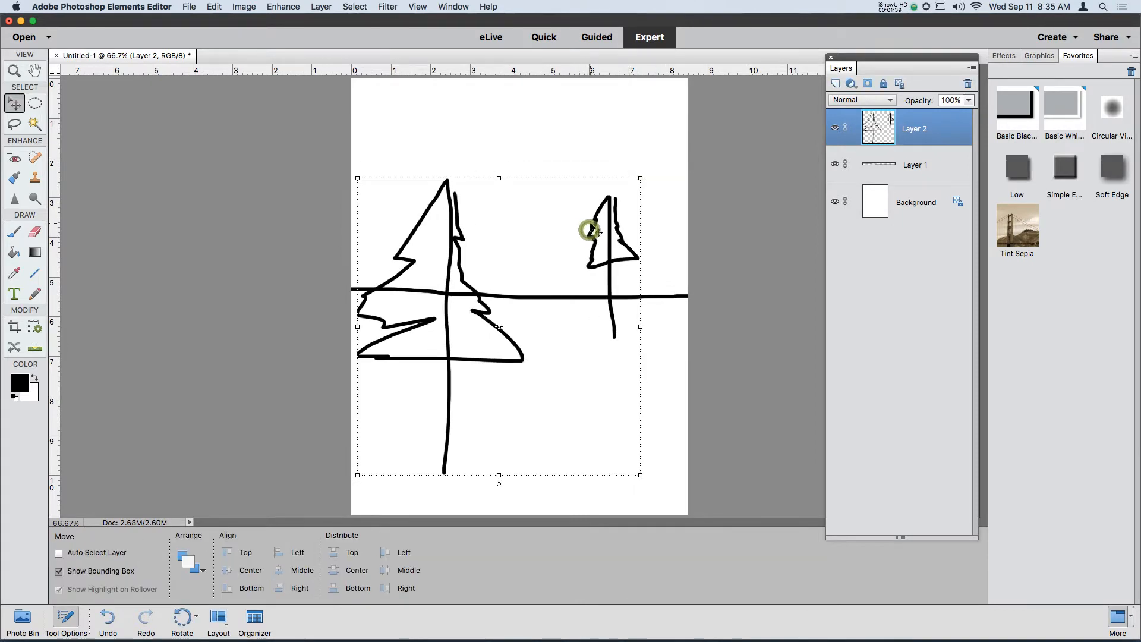
Step: Lasso a loose selection around the small tree with an 81 px feather and add an area above it
left_click(16, 124)
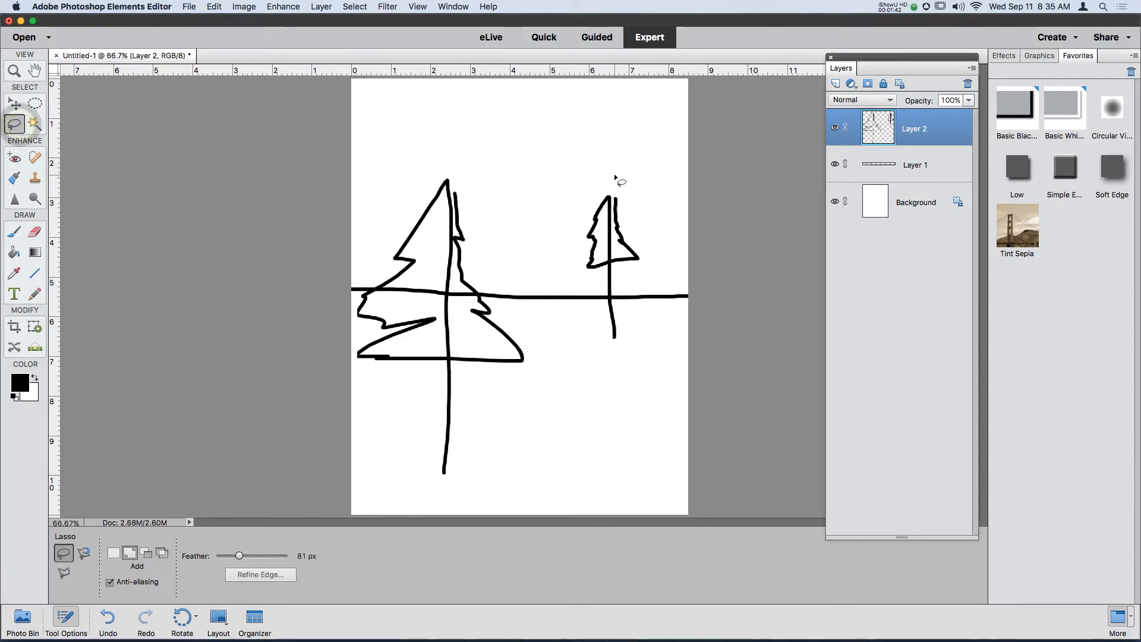
mouse_move(615, 175)
left_mouse_down()
mouse_move(576, 185)
mouse_move(565, 225)
mouse_move(579, 322)
mouse_move(606, 352)
mouse_move(625, 352)
mouse_move(674, 227)
left_mouse_up()
left_click_drag(626, 182, 624, 182)
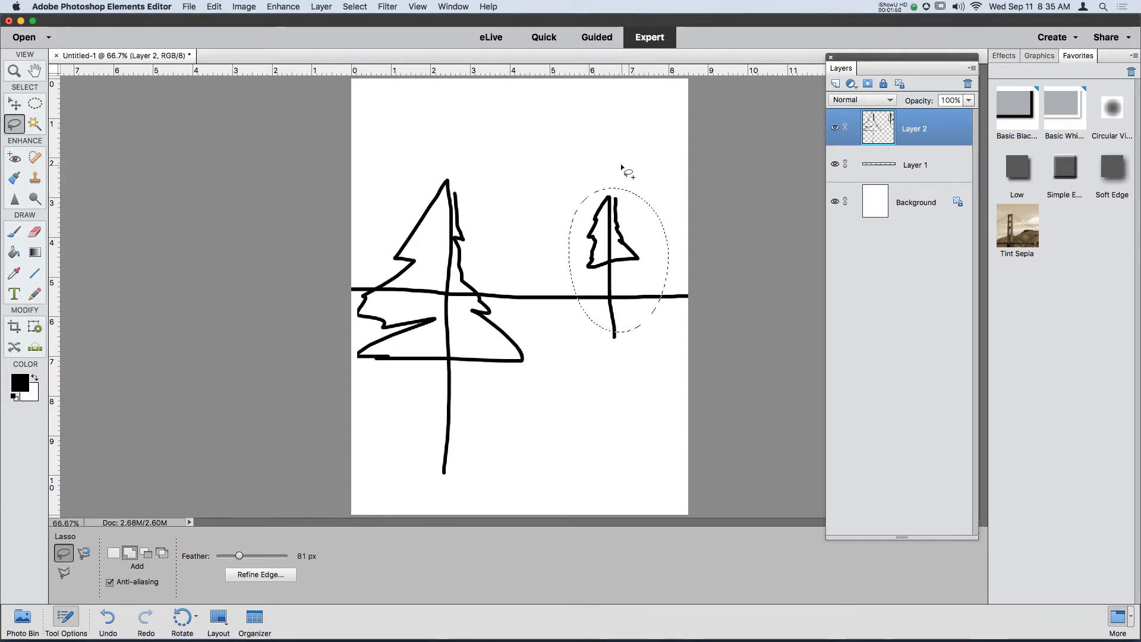
mouse_move(600, 138)
left_mouse_down()
mouse_move(551, 125)
mouse_move(502, 135)
mouse_move(517, 191)
mouse_move(540, 204)
mouse_move(637, 166)
mouse_move(607, 142)
mouse_move(622, 133)
mouse_move(604, 137)
left_mouse_up()
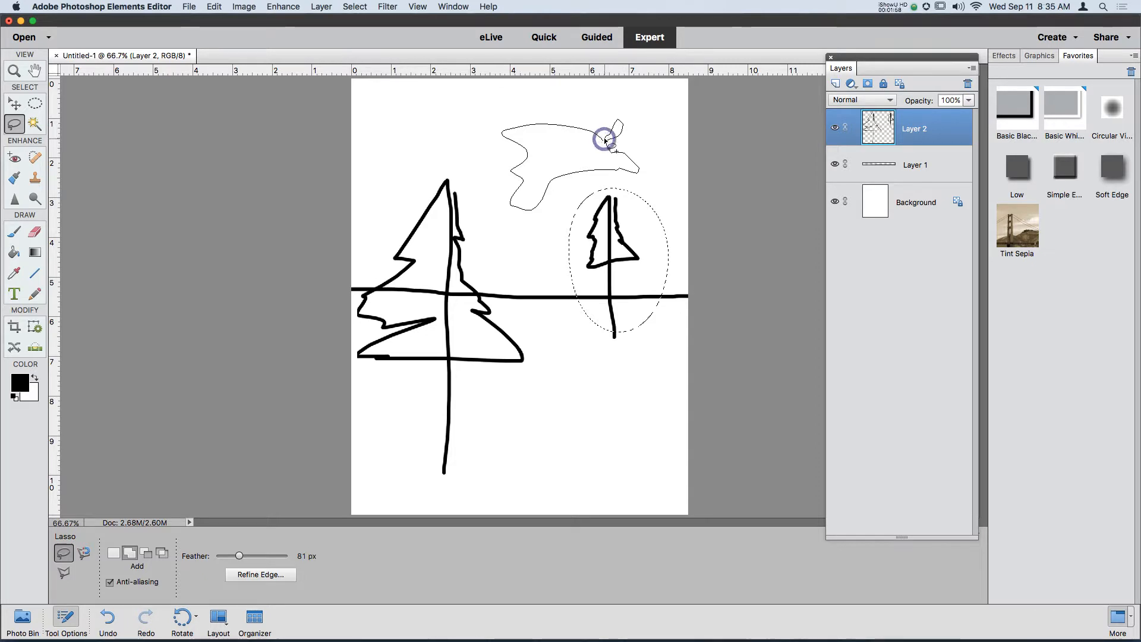
right_click(604, 136)
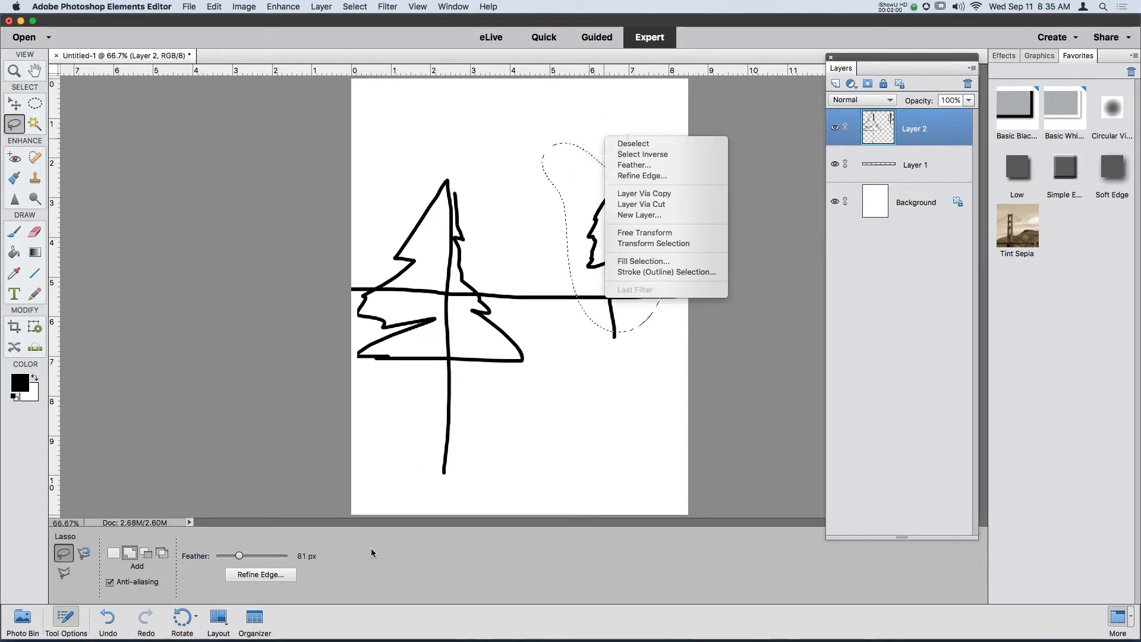
left_click(239, 555)
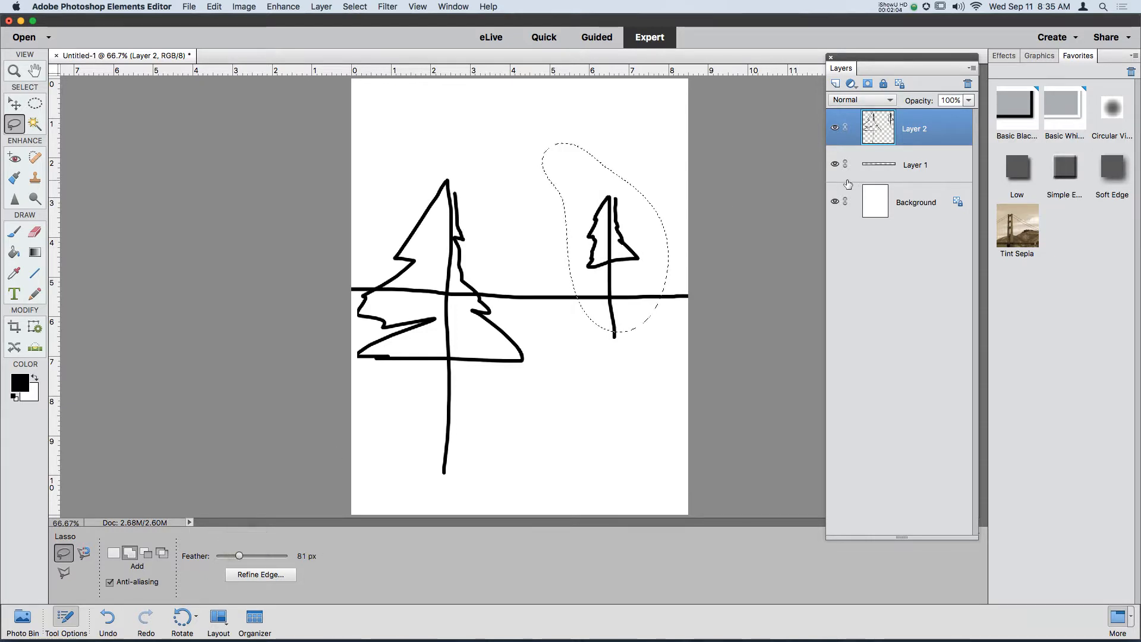
Step: Paste a copy of the selected small tree and move it up and left with the original trees layer hidden
key("super+c")
key("super+v")
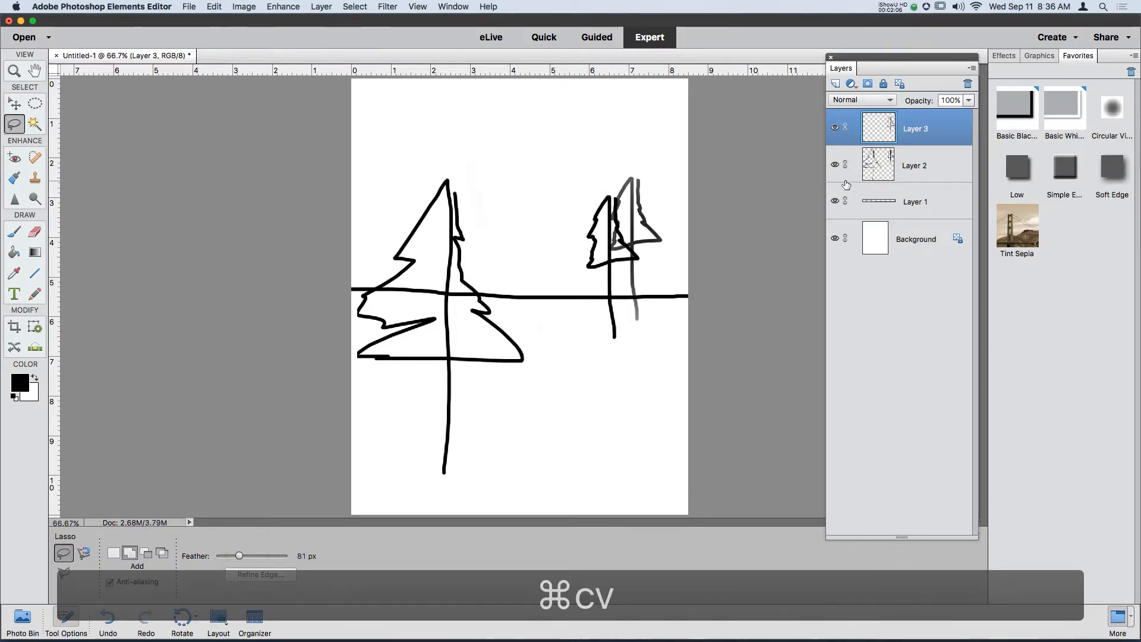
left_click(835, 165)
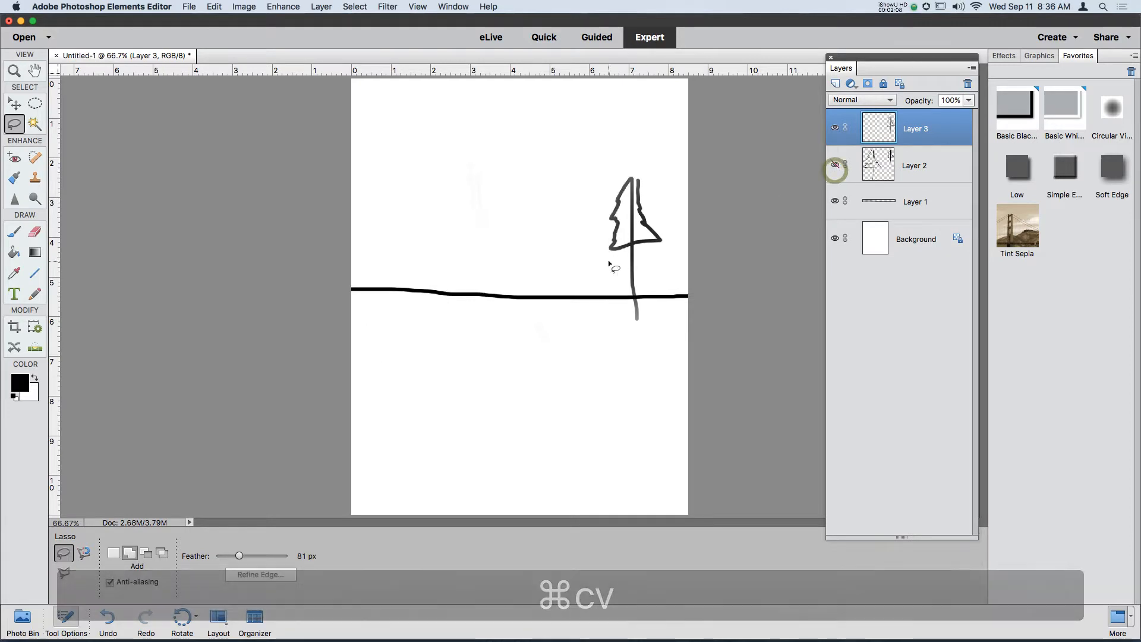
key("v")
left_click_drag(625, 244, 541, 208)
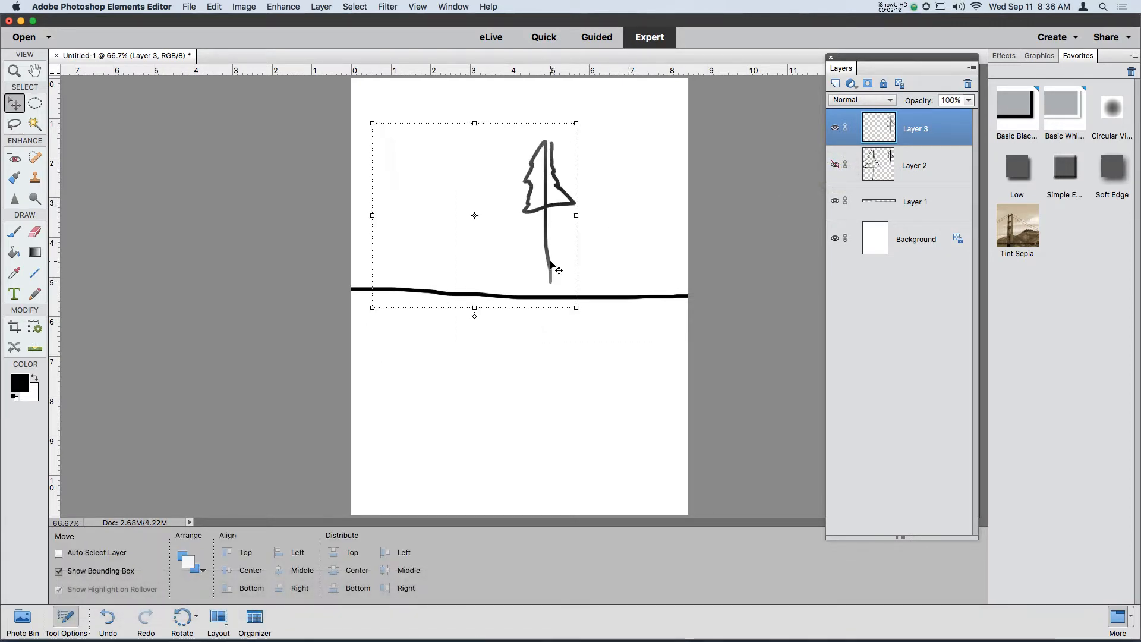
Step: Undo the move, the layer hiding and the paste of the tree copy, and clear the selection
key("super+z")
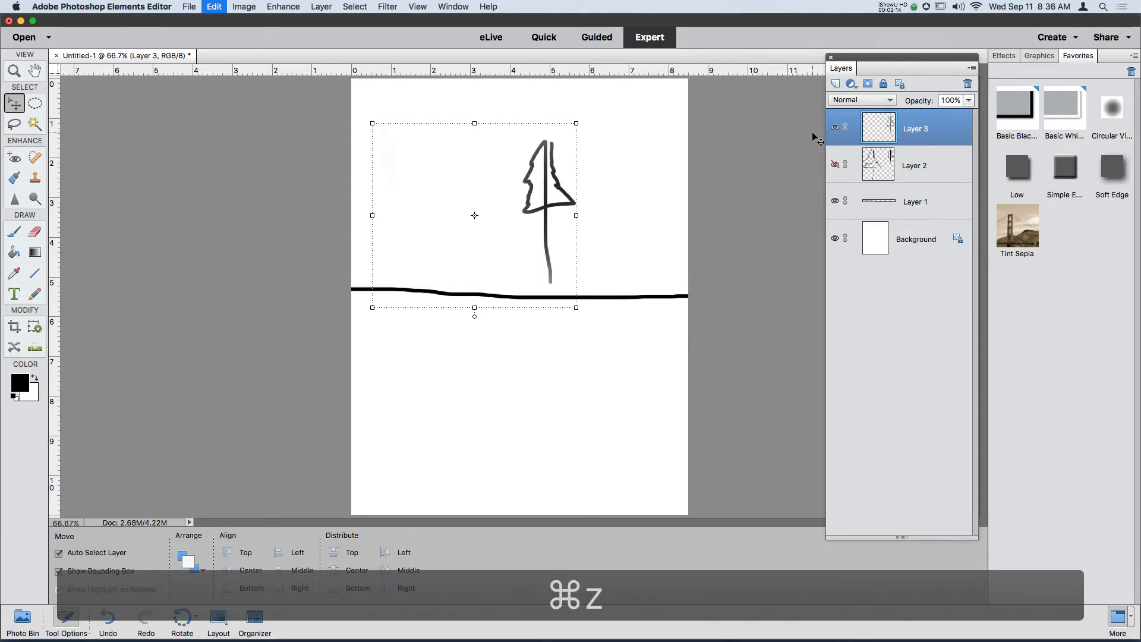
key("super+z")
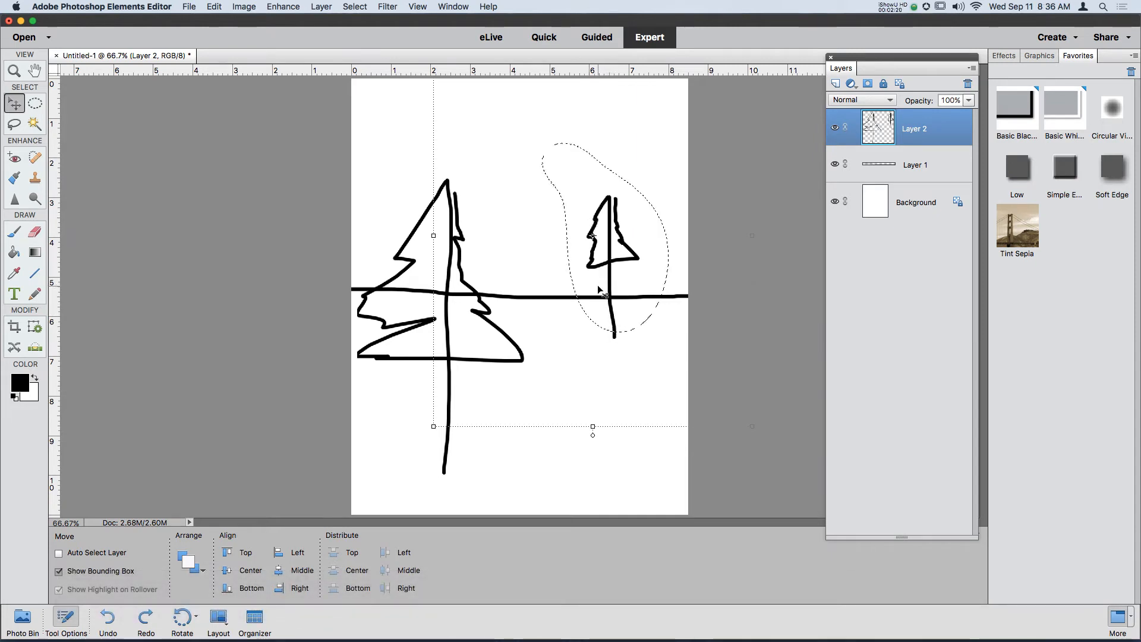
key("super+d")
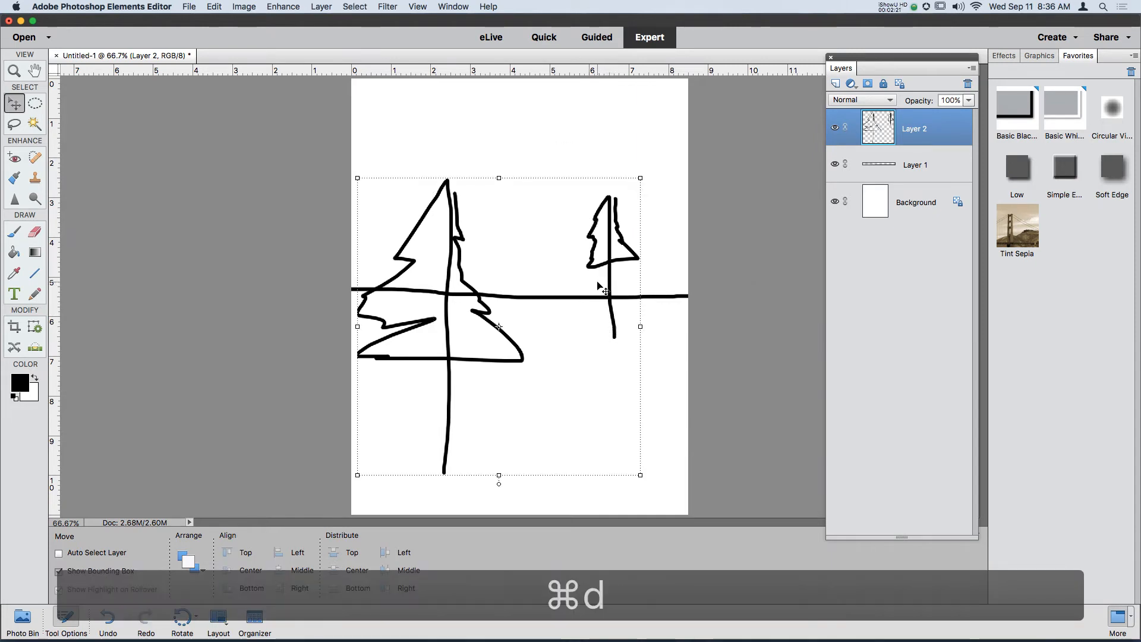
Step: Try copying and pasting the small tree from a new 81 px feathered lasso selection, undo the paste and deselect
left_click(14, 123)
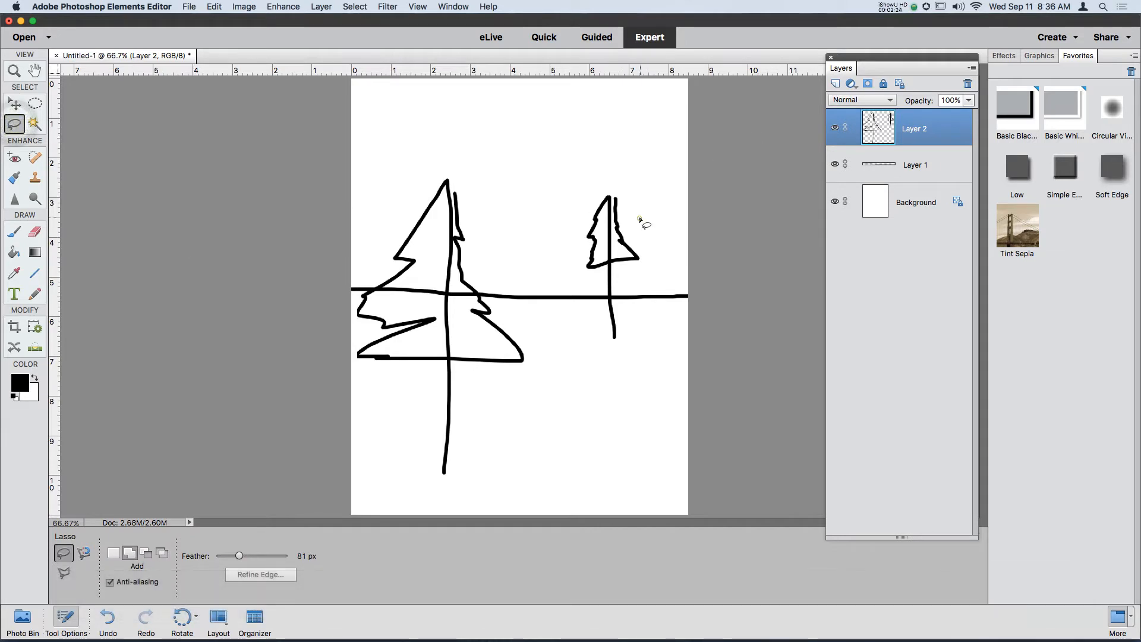
mouse_move(641, 218)
left_mouse_down()
mouse_move(577, 270)
mouse_move(623, 272)
mouse_move(642, 222)
left_mouse_up()
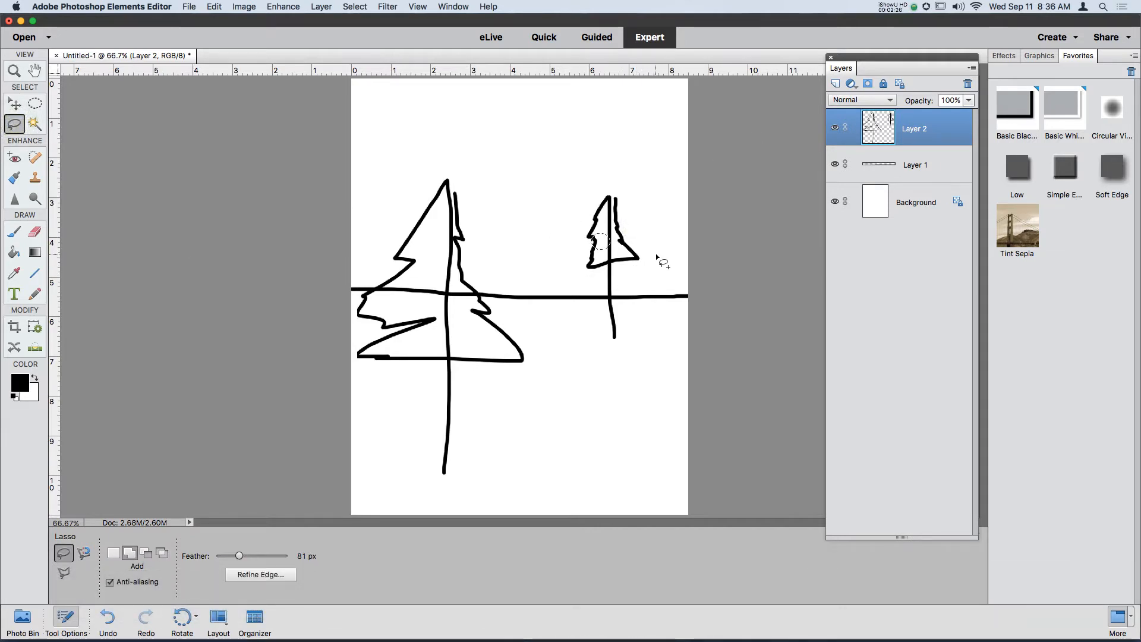
key("super+c")
key("super+v")
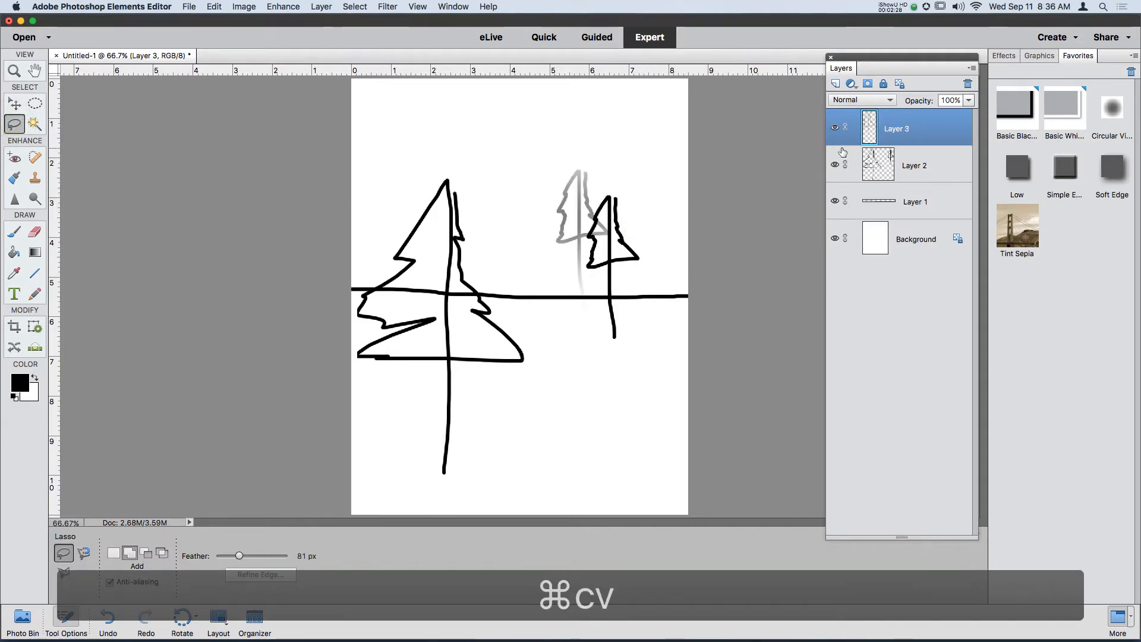
key("super+z")
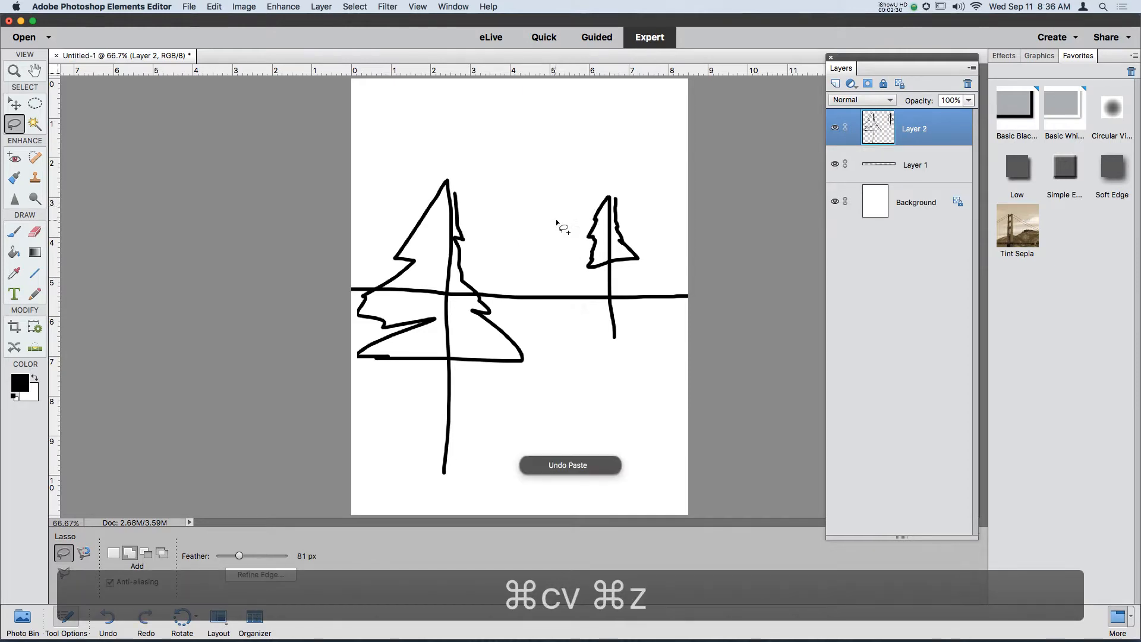
key("super+d")
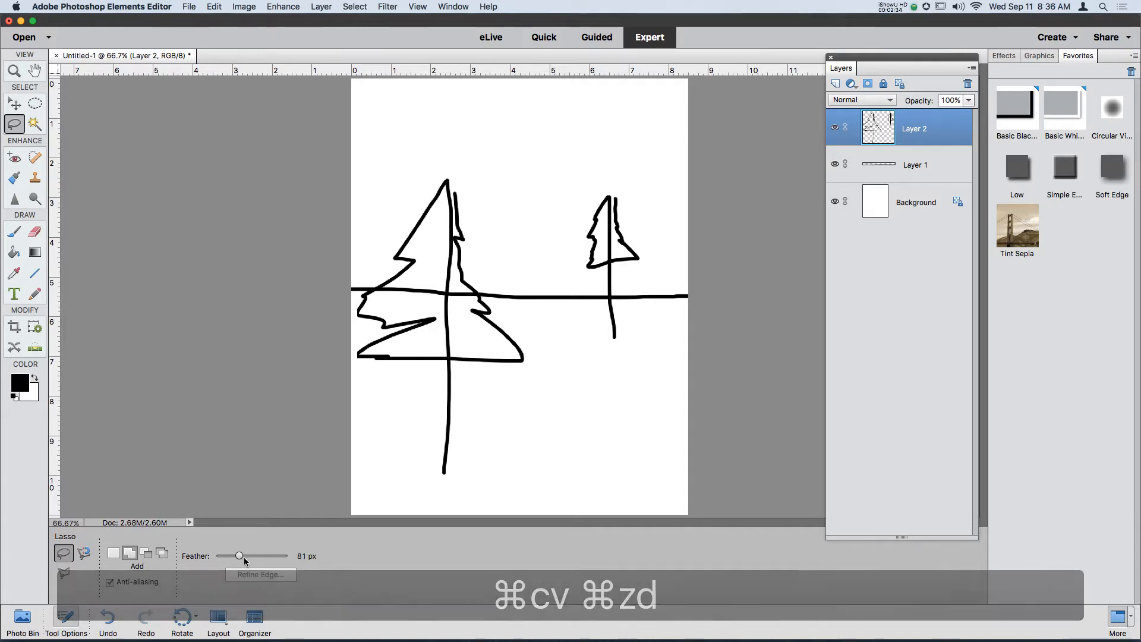
Step: Set the Lasso feather to 0 px, select around the small tree, and replace that selection with a new one beside the tree
left_click_drag(240, 556, 85, 553)
mouse_move(602, 180)
left_mouse_down()
mouse_move(622, 391)
mouse_move(618, 271)
mouse_move(658, 195)
mouse_move(621, 160)
left_mouse_up()
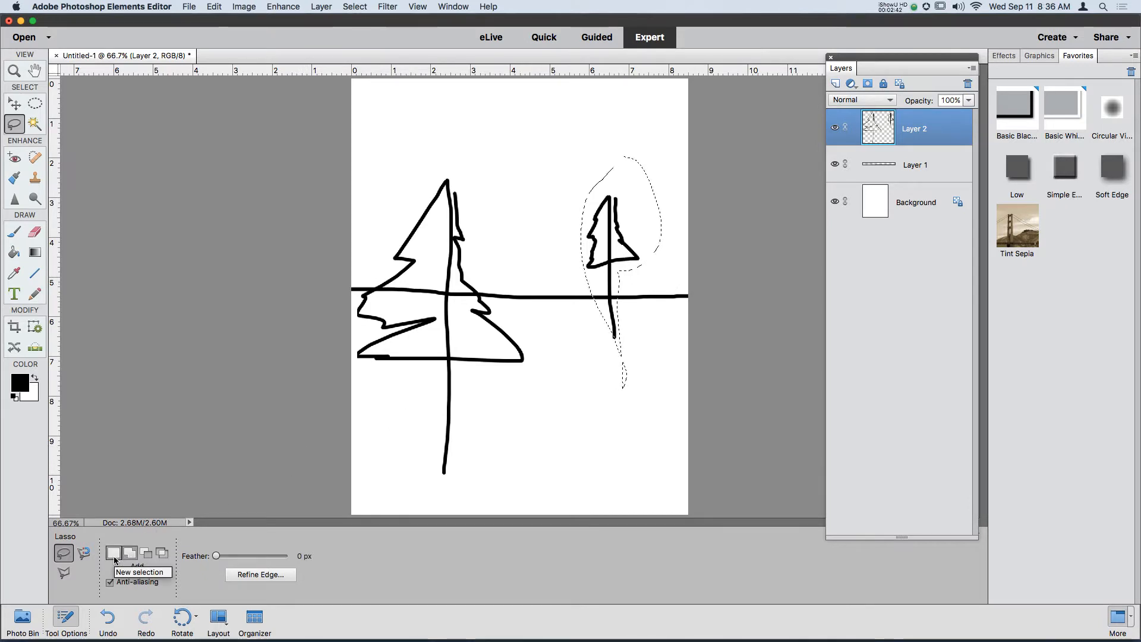
left_click(113, 554)
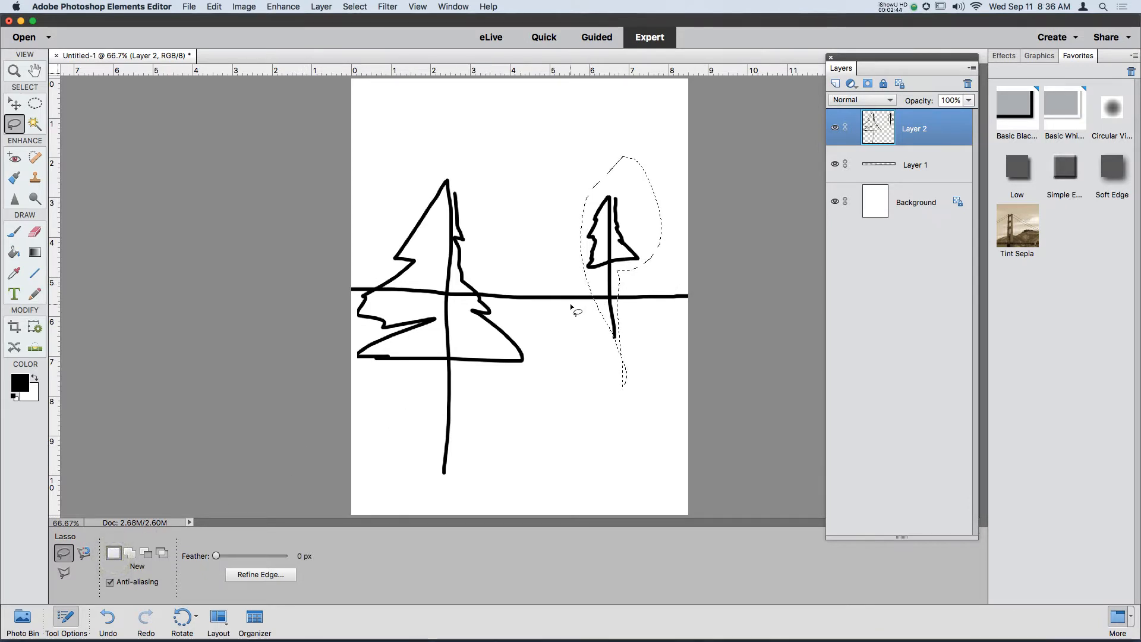
mouse_move(572, 305)
left_mouse_down()
mouse_move(602, 323)
mouse_move(578, 299)
left_mouse_up()
left_click_drag(538, 241, 549, 236)
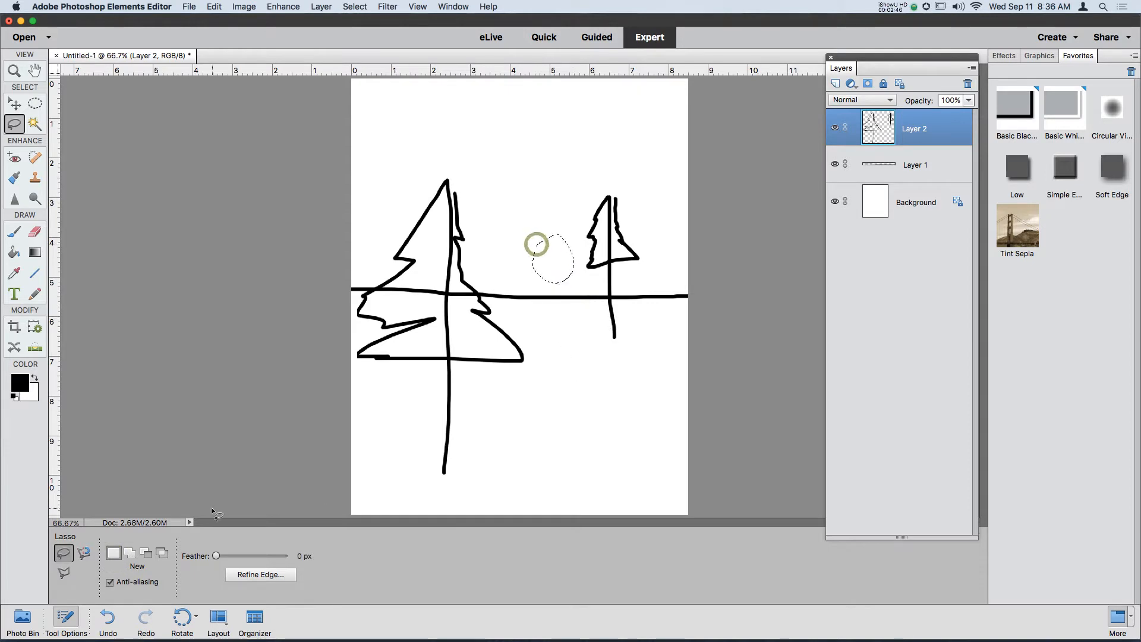
Step: Add a lassoed area around the whole small tree to the current selection, and deselect everything
left_click(135, 553)
mouse_move(655, 178)
left_mouse_down()
mouse_move(575, 188)
mouse_move(556, 263)
mouse_move(564, 354)
mouse_move(656, 383)
mouse_move(679, 286)
mouse_move(631, 173)
left_mouse_up()
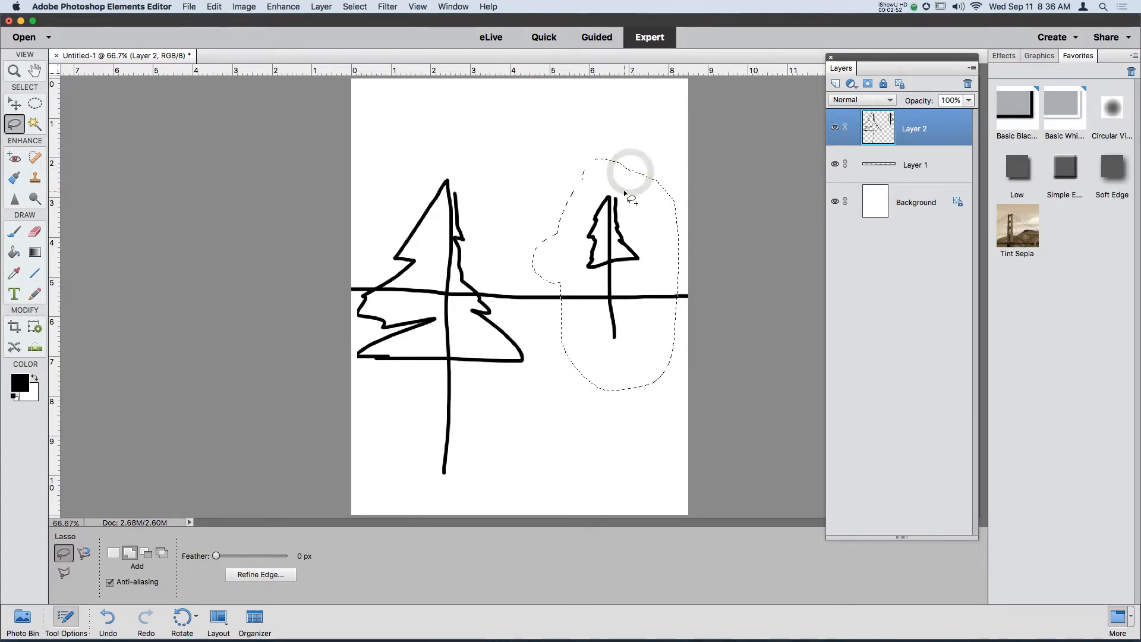
key("super+d")
Step: Lasso the small tree in Add mode with no feather, and temporarily hide Layer 1 and the Background to check what it covers
mouse_move(626, 327)
left_mouse_down()
mouse_move(657, 172)
mouse_move(625, 181)
left_mouse_up()
mouse_move(588, 216)
left_mouse_down()
mouse_move(575, 263)
mouse_move(603, 356)
mouse_move(646, 355)
left_mouse_up()
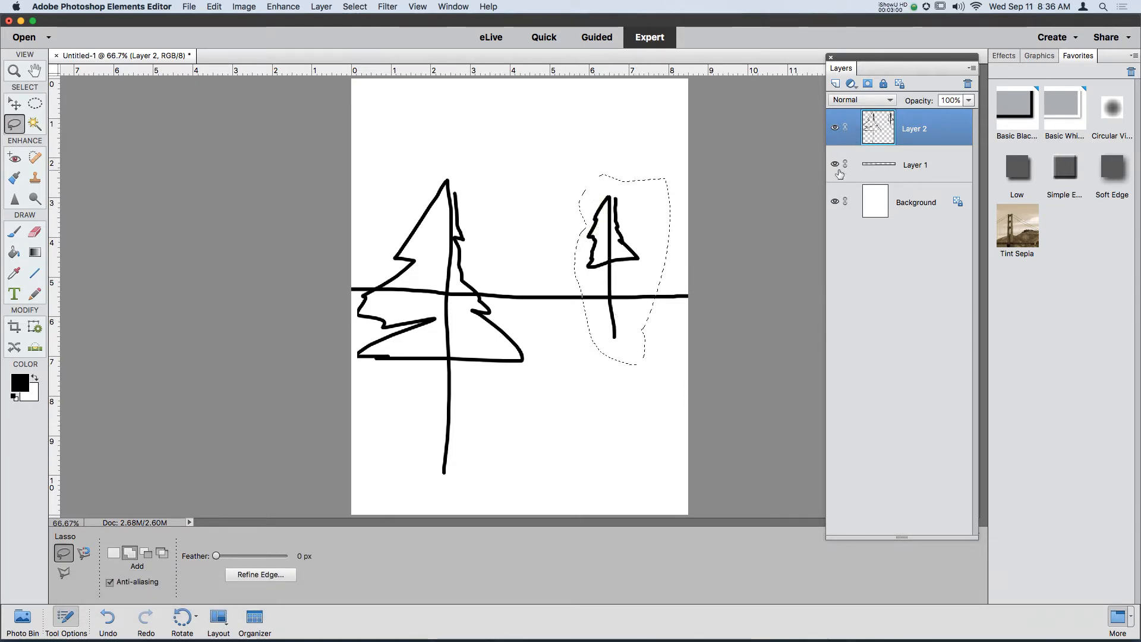
left_click_drag(835, 168, 835, 202)
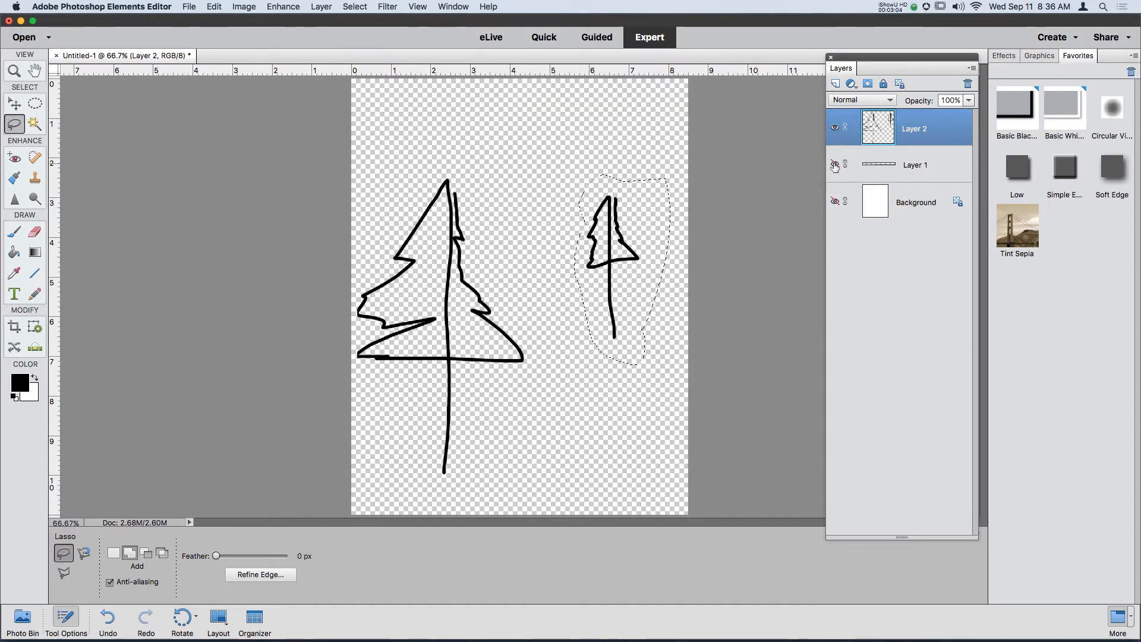
left_click_drag(835, 164, 835, 202)
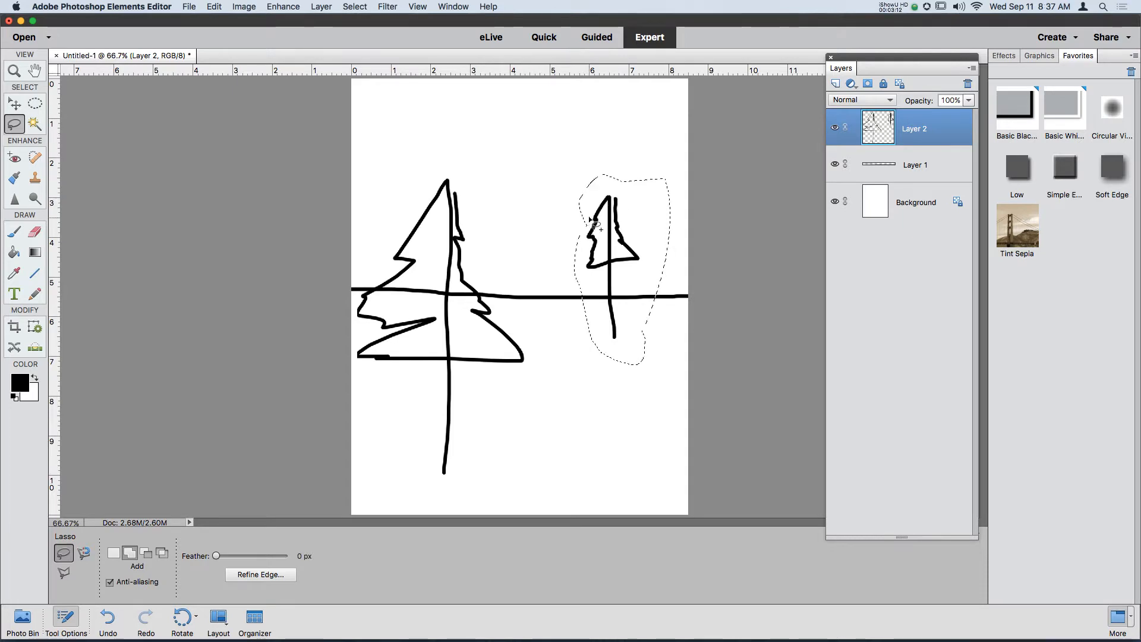
Step: Extend the selection slightly at the tree's left edge, and cut the small tree from Layer 2 and paste it onto its own layer
left_click_drag(591, 254, 589, 257)
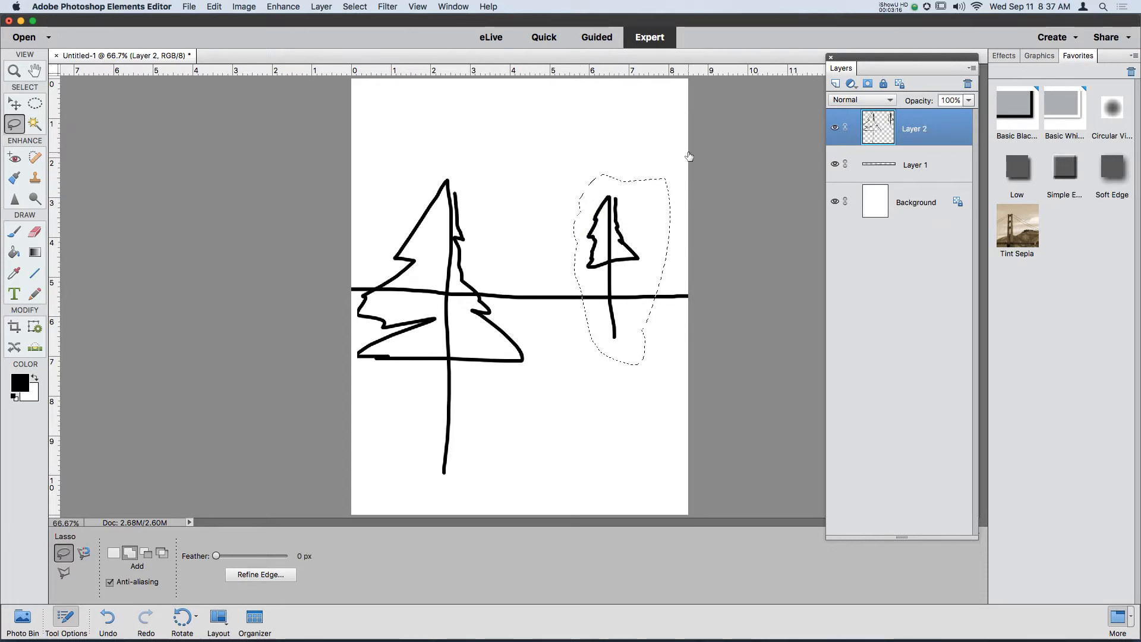
left_click(215, 7)
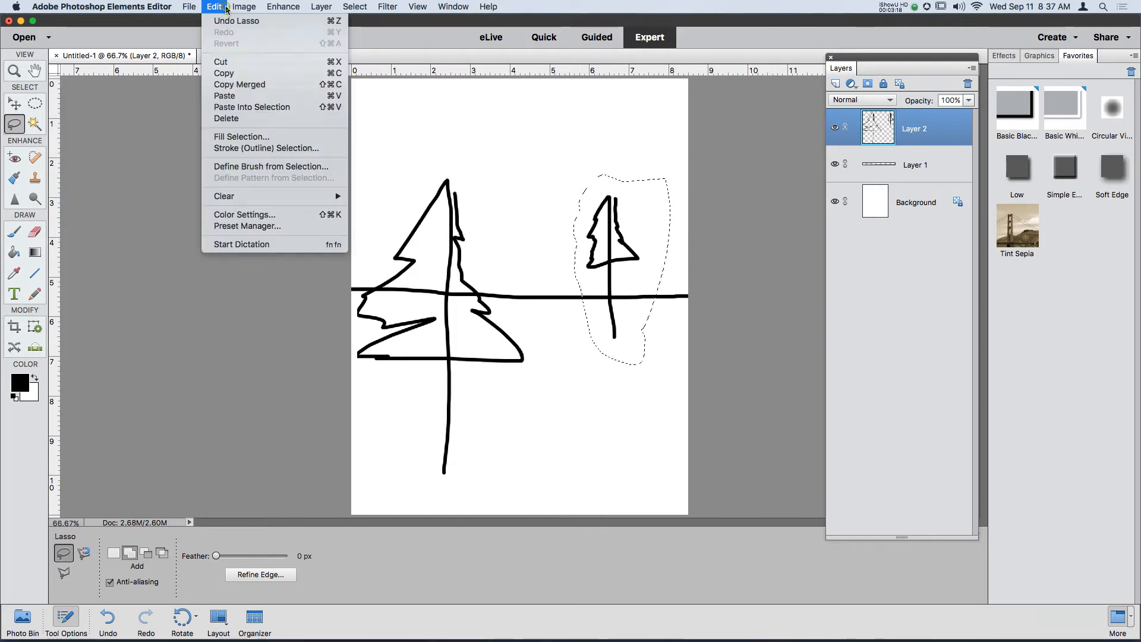
left_click(221, 61)
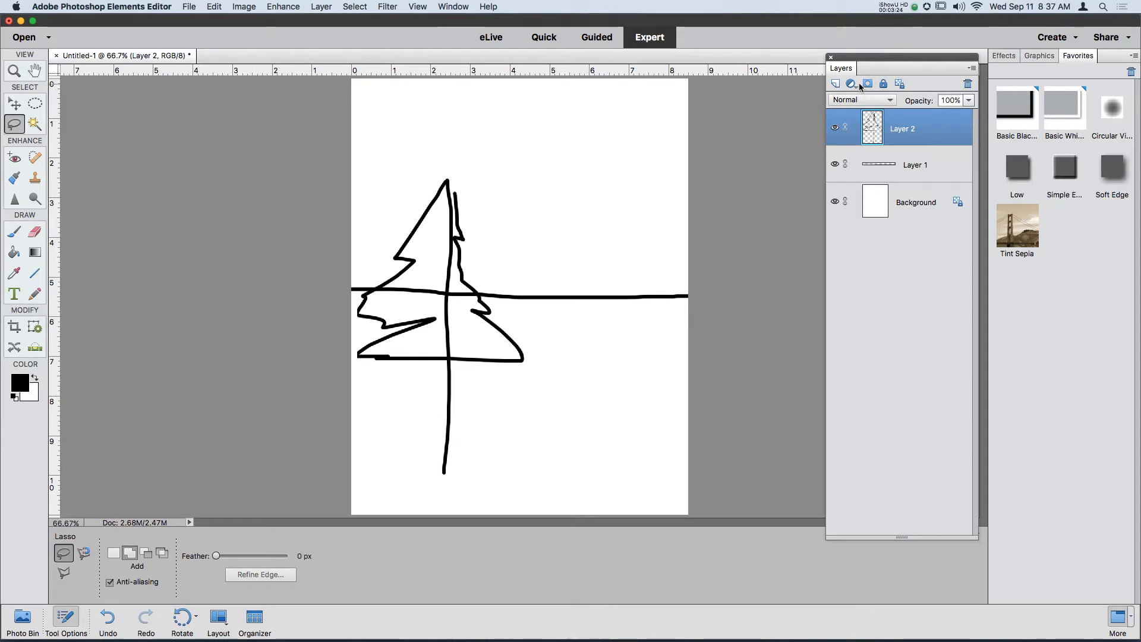
left_click(241, 5)
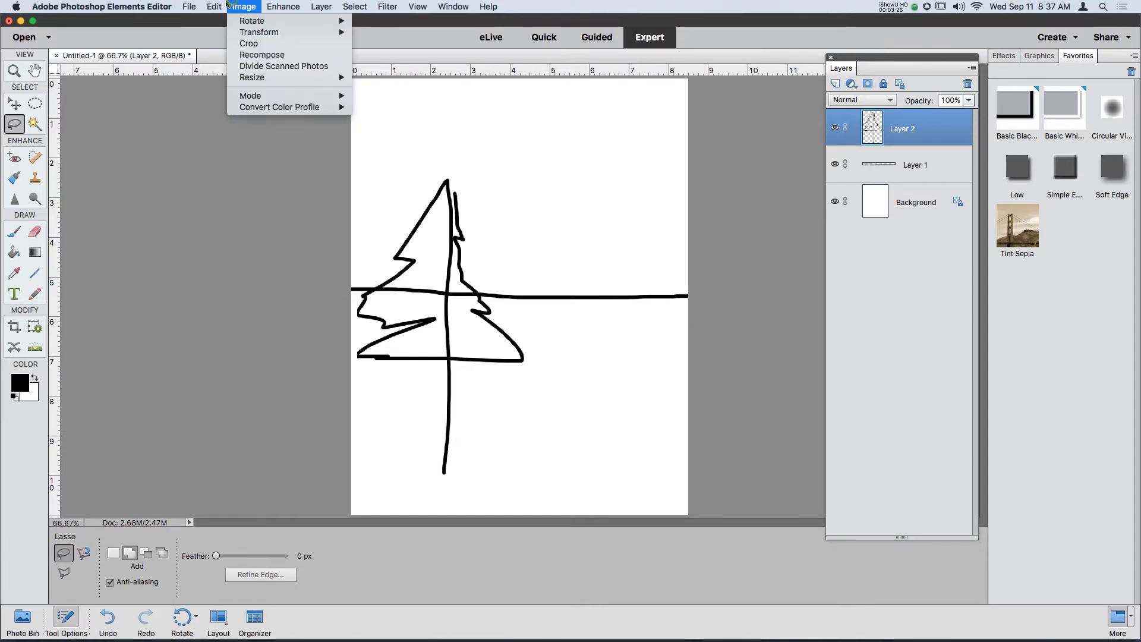
mouse_move(215, 7)
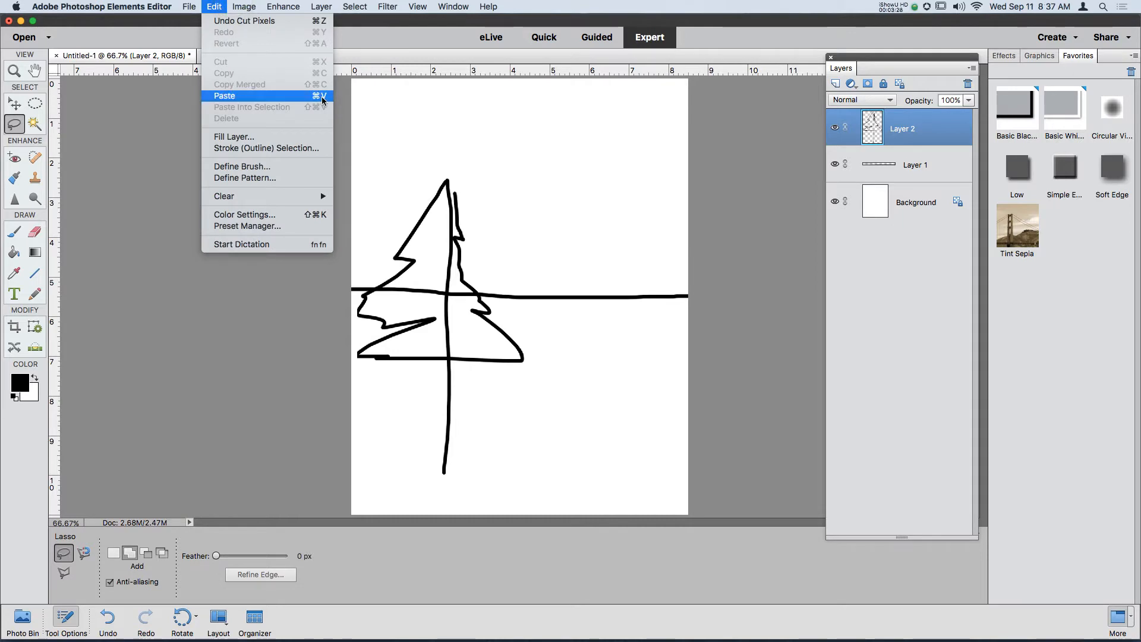
left_click(221, 5)
key("super+v")
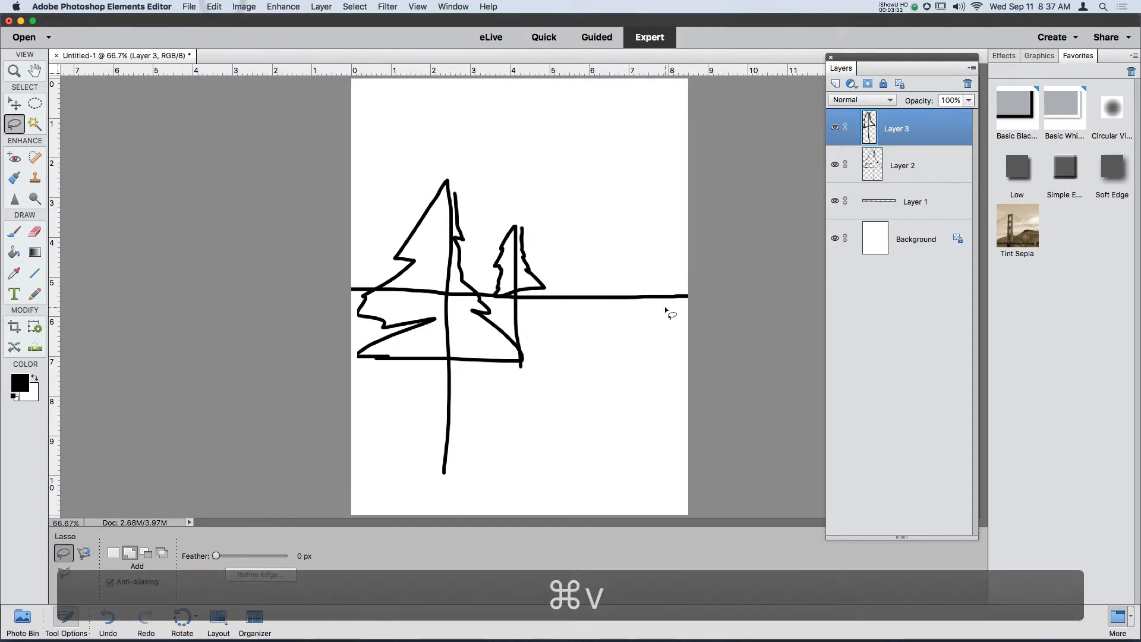
Step: Move the pasted small tree to the right part of the horizon and scale it down to about two thirds of its size
left_click(14, 104)
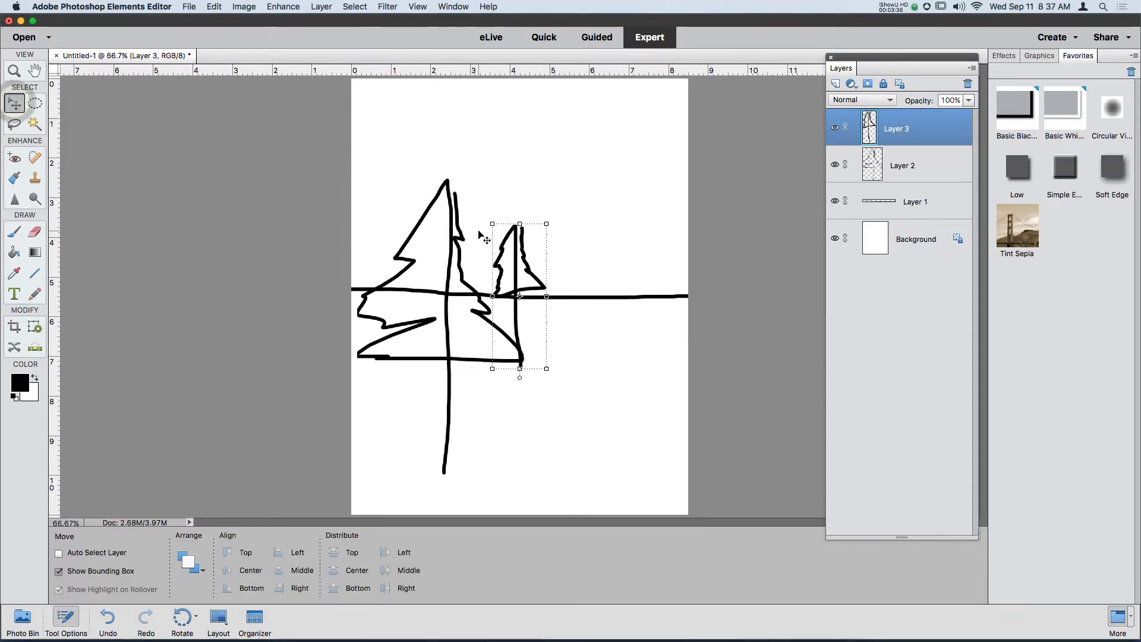
left_click_drag(502, 242, 646, 245)
left_click(602, 351)
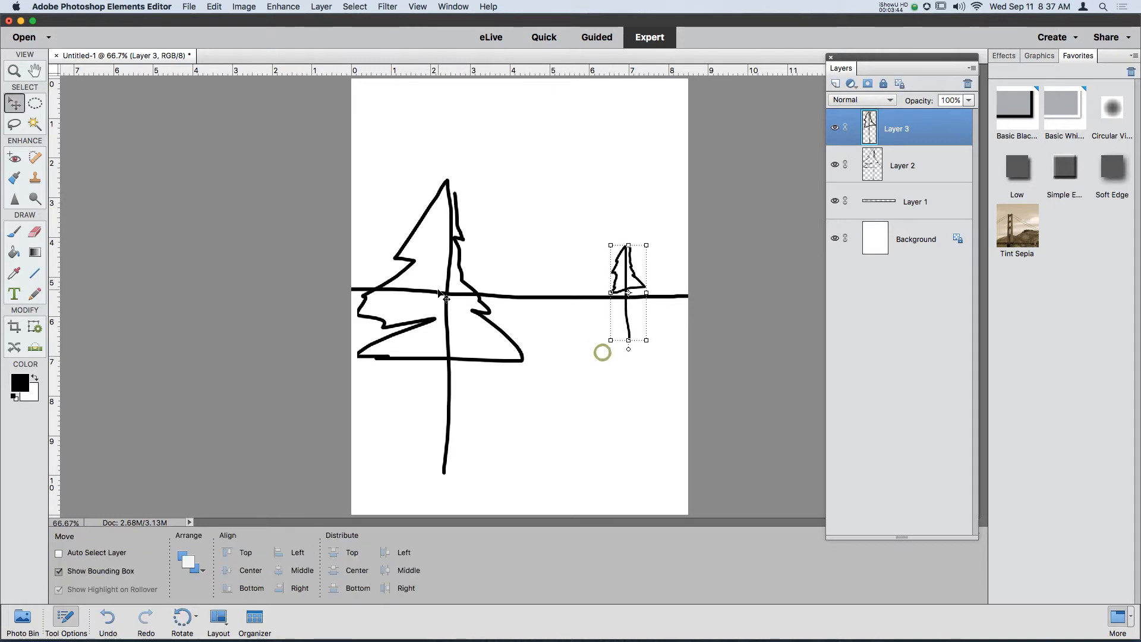
Step: Move the large tree on Layer 2 slightly down and to the right
left_click(924, 172)
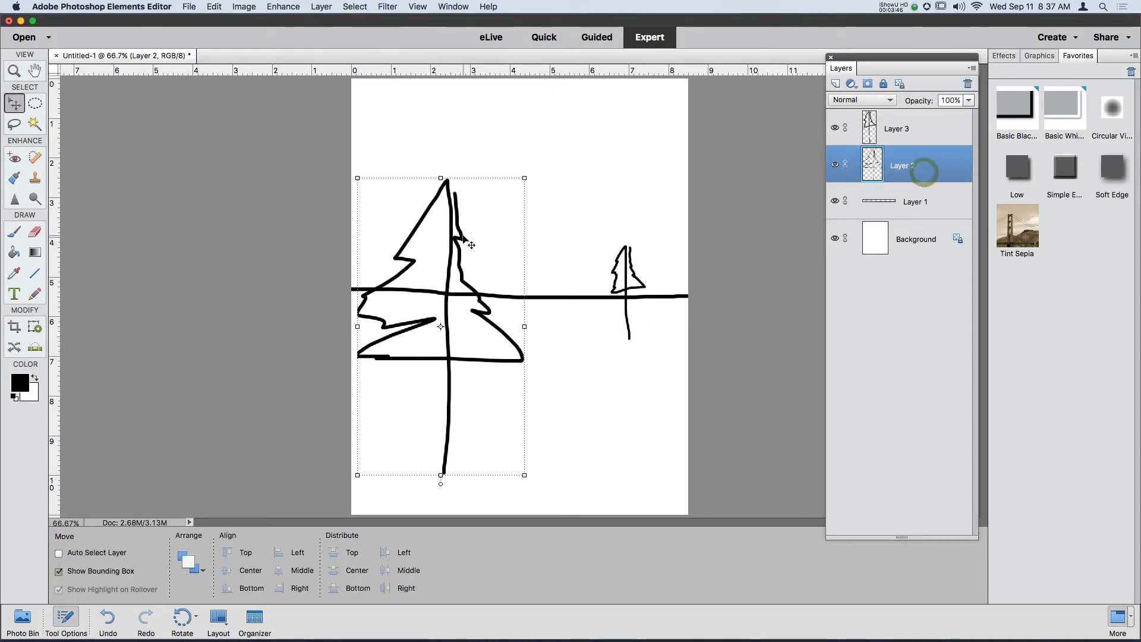
left_click_drag(459, 237, 472, 275)
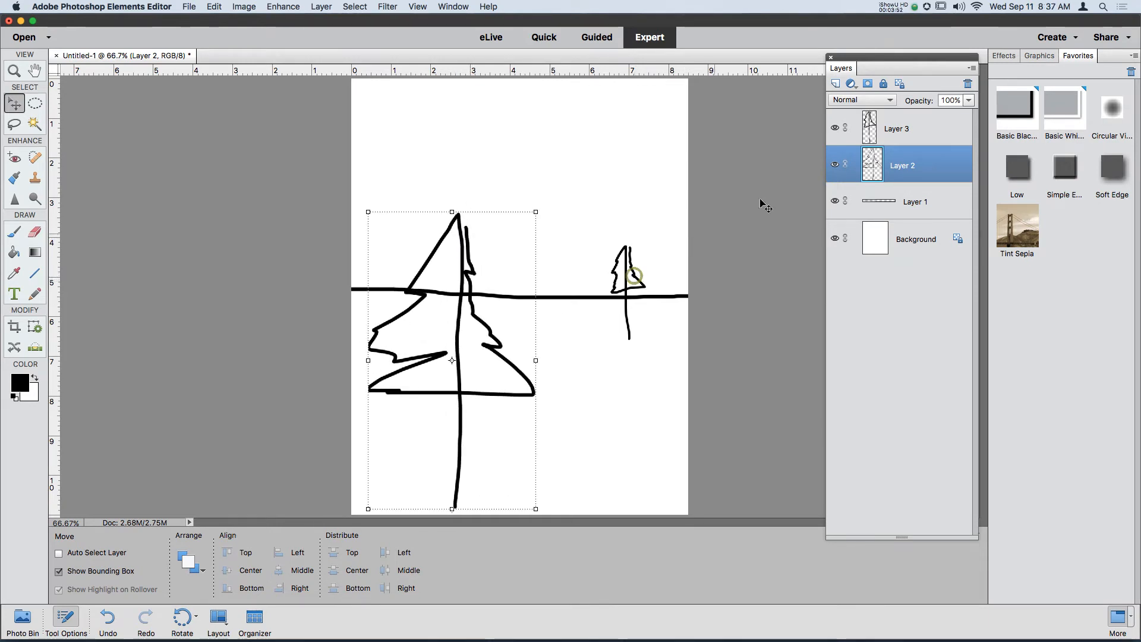
Step: Move the small tree on Layer 3 into the lower foreground, and bring it back up with its trunk base resting on the horizon
left_click(886, 128)
left_click_drag(633, 283, 602, 456)
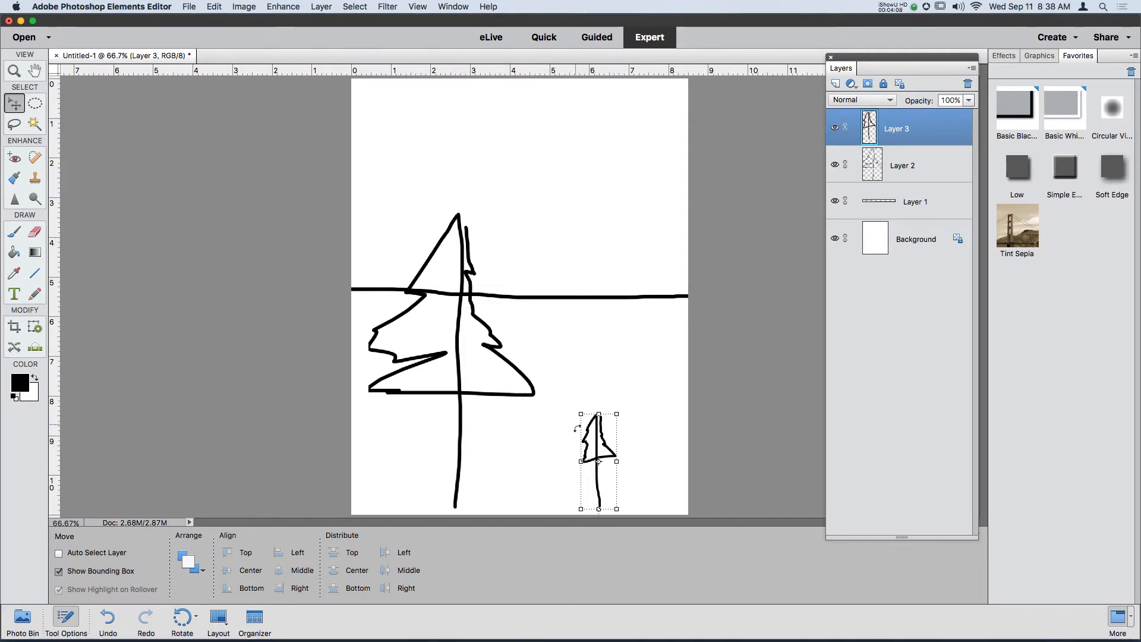
left_click_drag(587, 440, 544, 224)
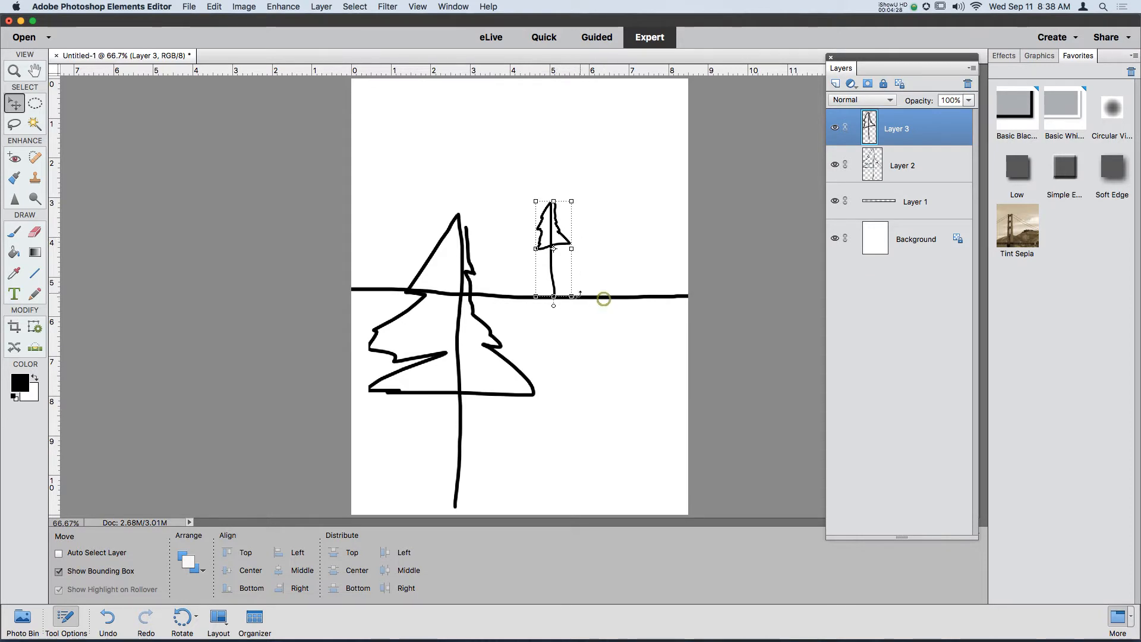
scroll(581, 293, "up", 5)
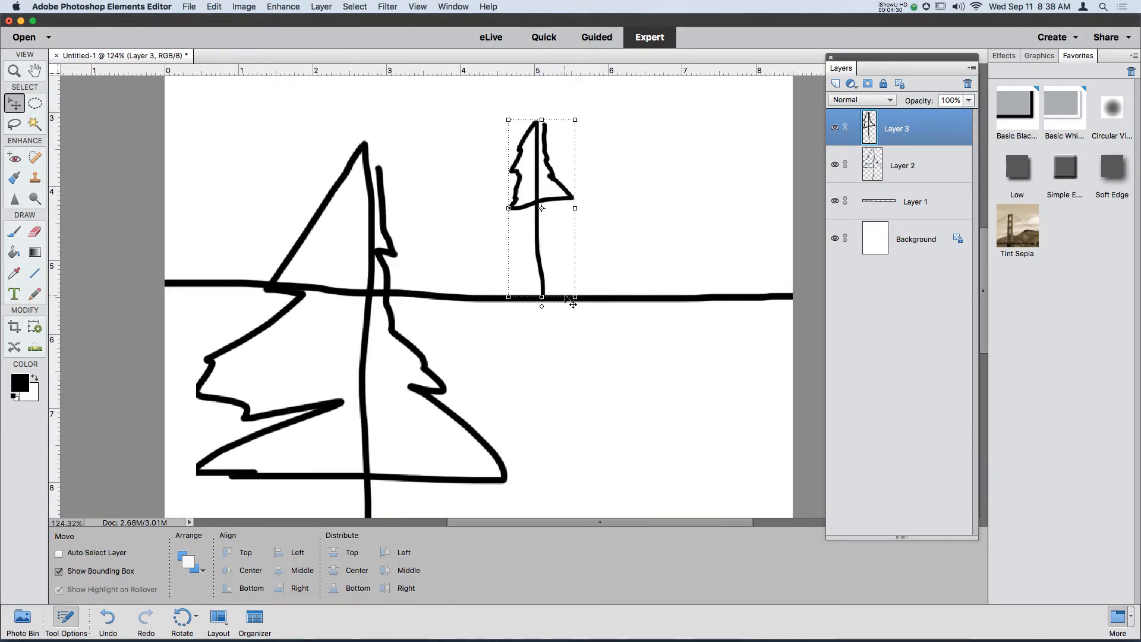
scroll(568, 300, "up", 2)
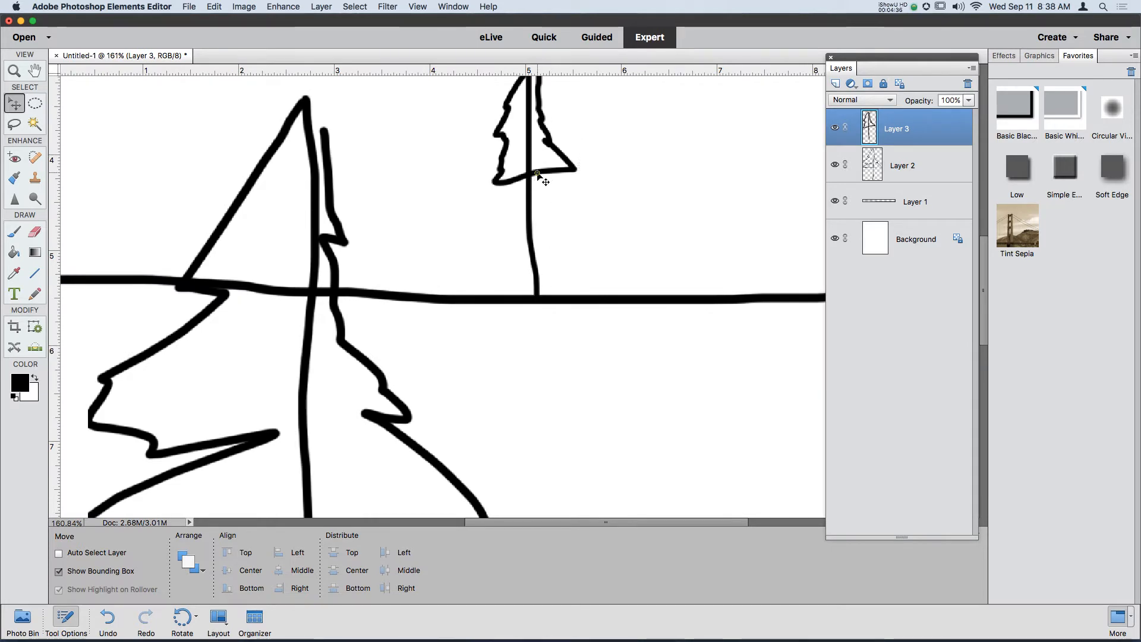
left_click_drag(538, 175, 556, 193)
scroll(536, 249, "down", 2)
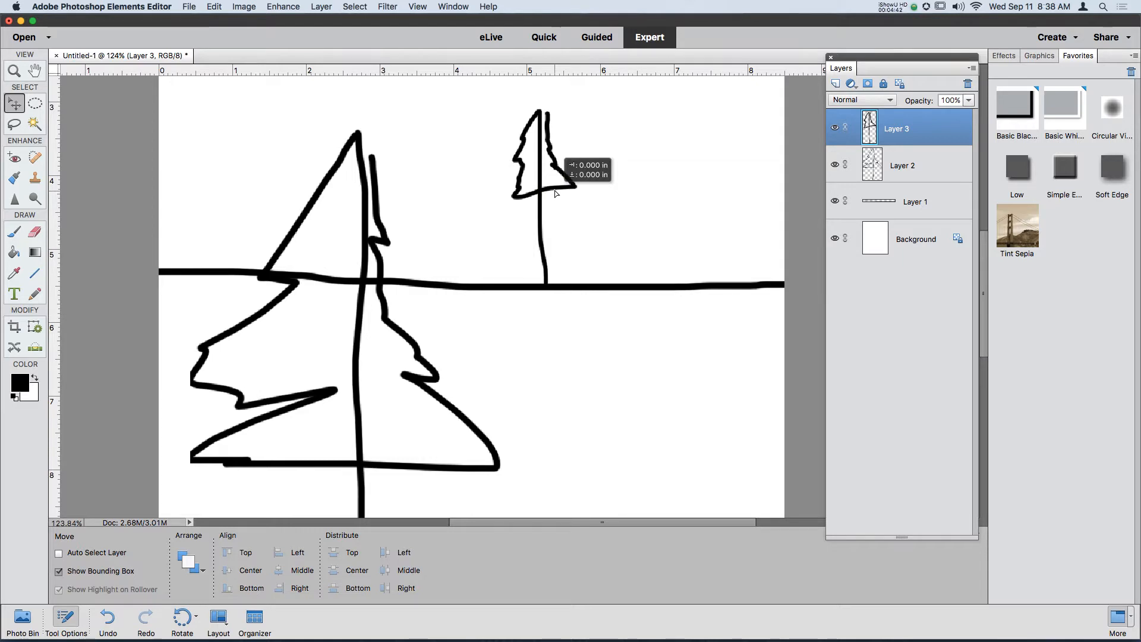
left_click_drag(556, 193, 555, 193)
scroll(557, 196, "down", 1)
scroll(557, 195, "down", 4)
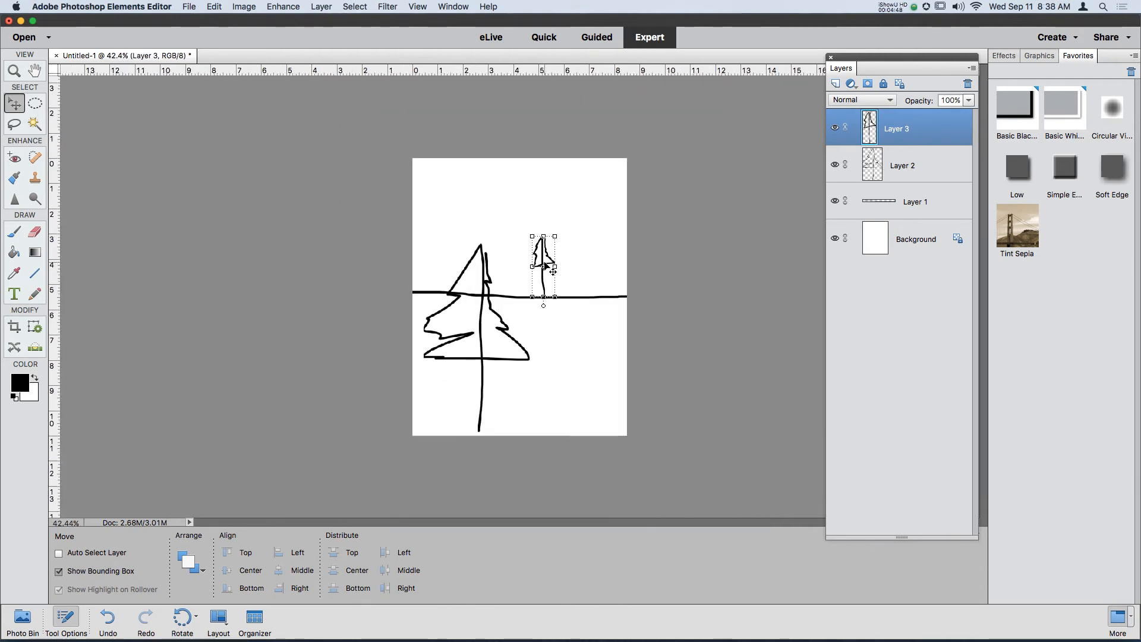
Step: Reposition the small tree lower and farther right so that the horizon line crosses its branches
left_click_drag(551, 269, 563, 303)
scroll(562, 306, "up", 2)
scroll(562, 308, "up", 5)
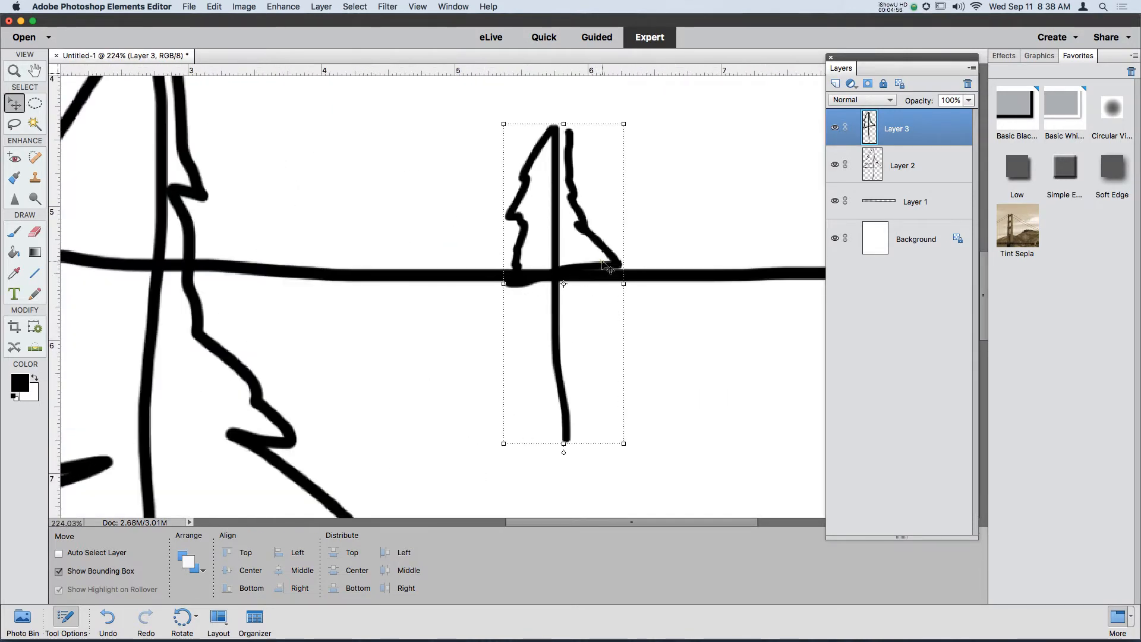
mouse_move(602, 262)
left_mouse_down()
mouse_move(613, 232)
mouse_move(591, 265)
left_mouse_up()
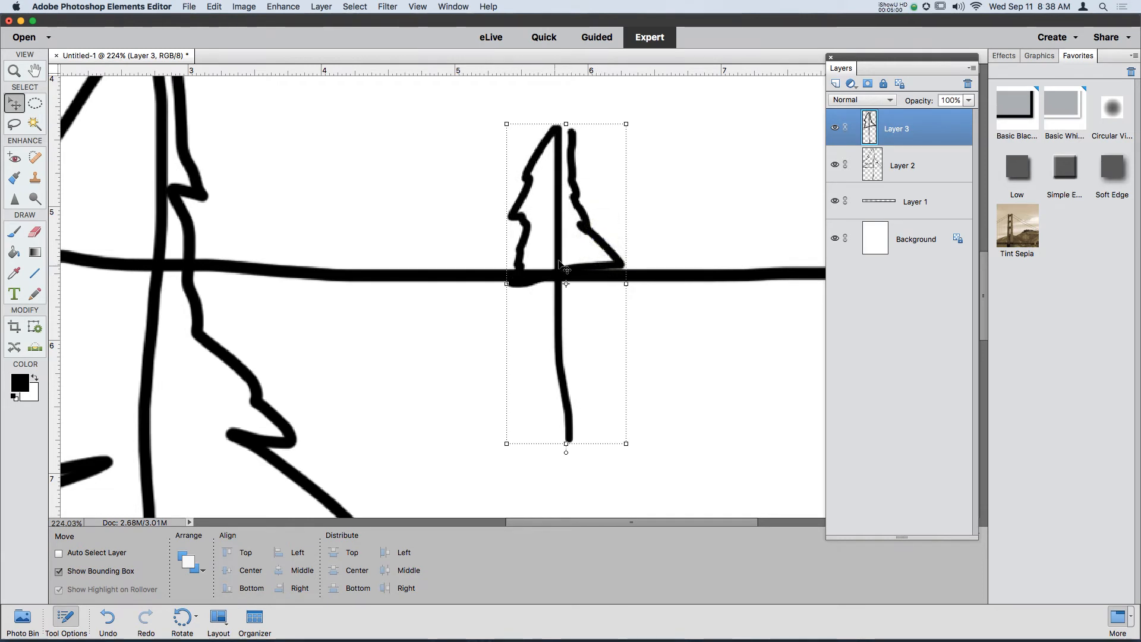
left_click_drag(592, 233, 614, 257)
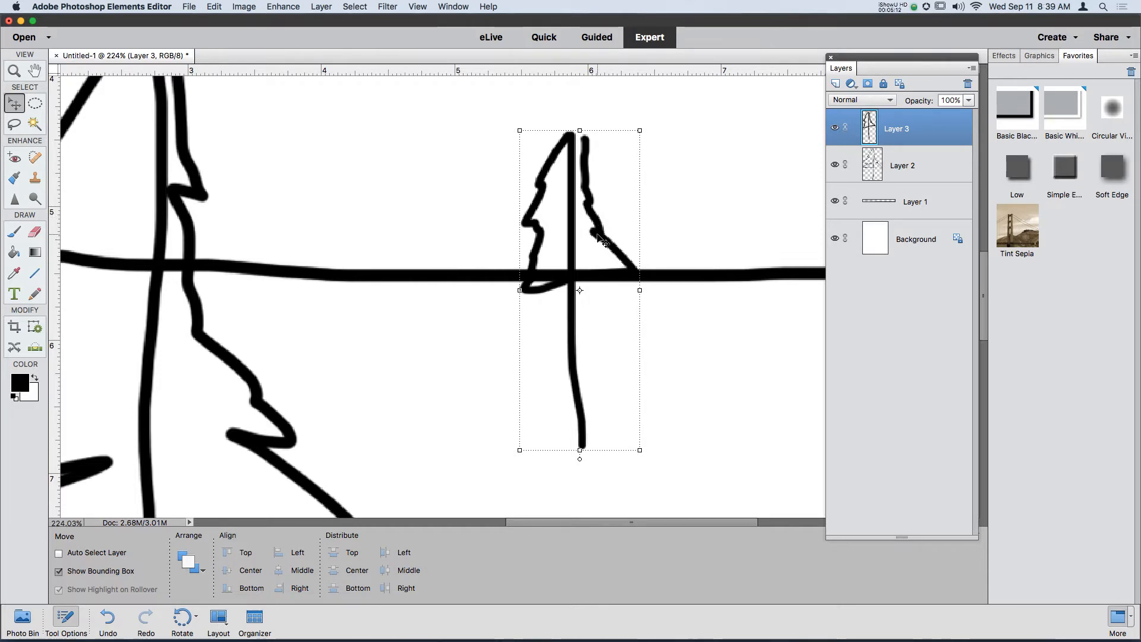
left_click_drag(596, 233, 721, 291)
scroll(585, 266, "down", 10)
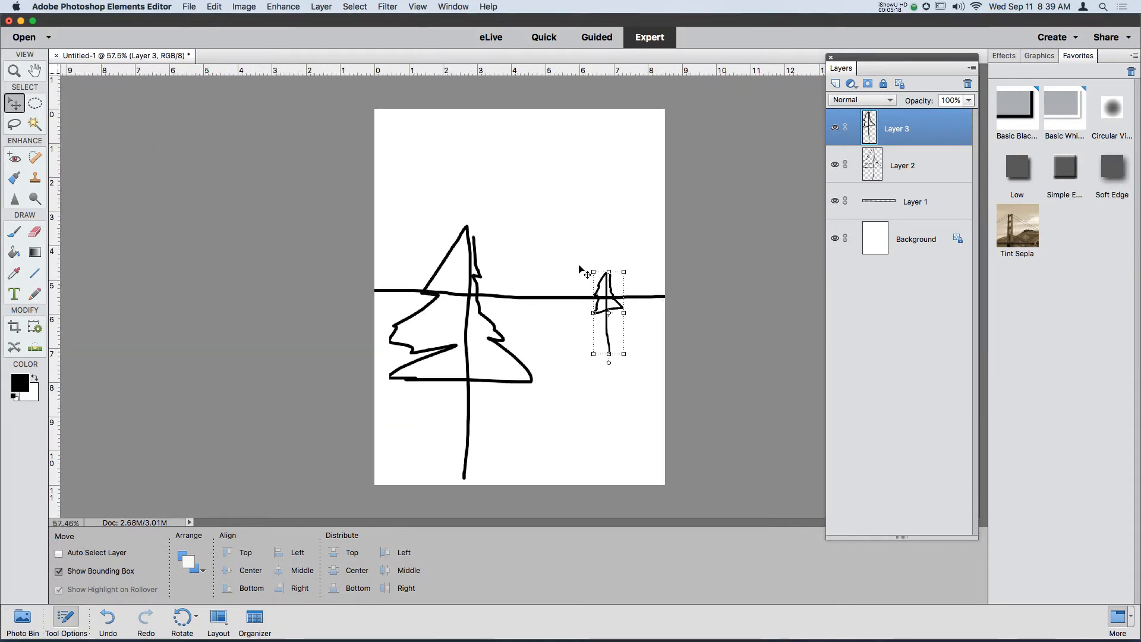
scroll(573, 281, "up", 5)
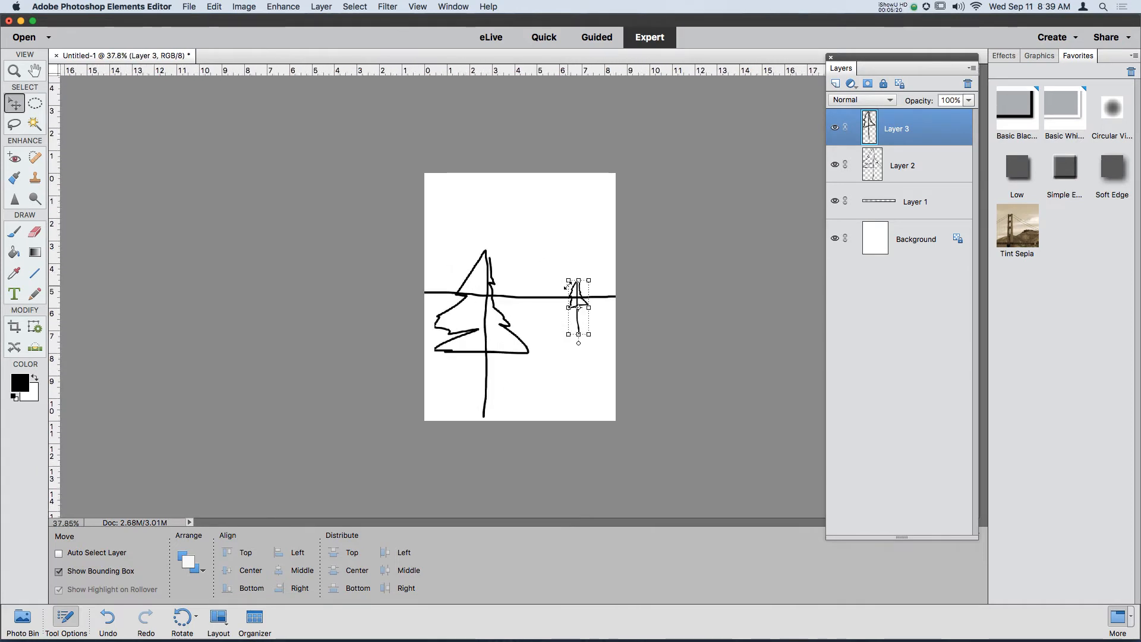
left_click_drag(598, 310, 603, 308)
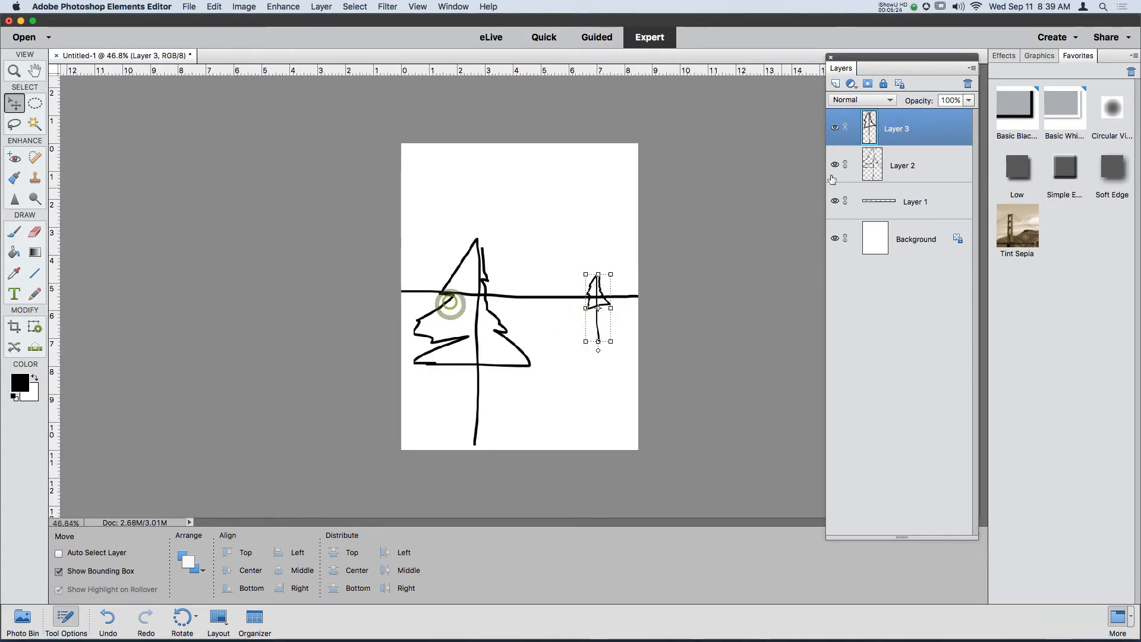
Step: Move the large tree on Layer 2 up and left, partly beyond the page's left edge
left_click(901, 166)
left_click_drag(477, 271, 451, 250)
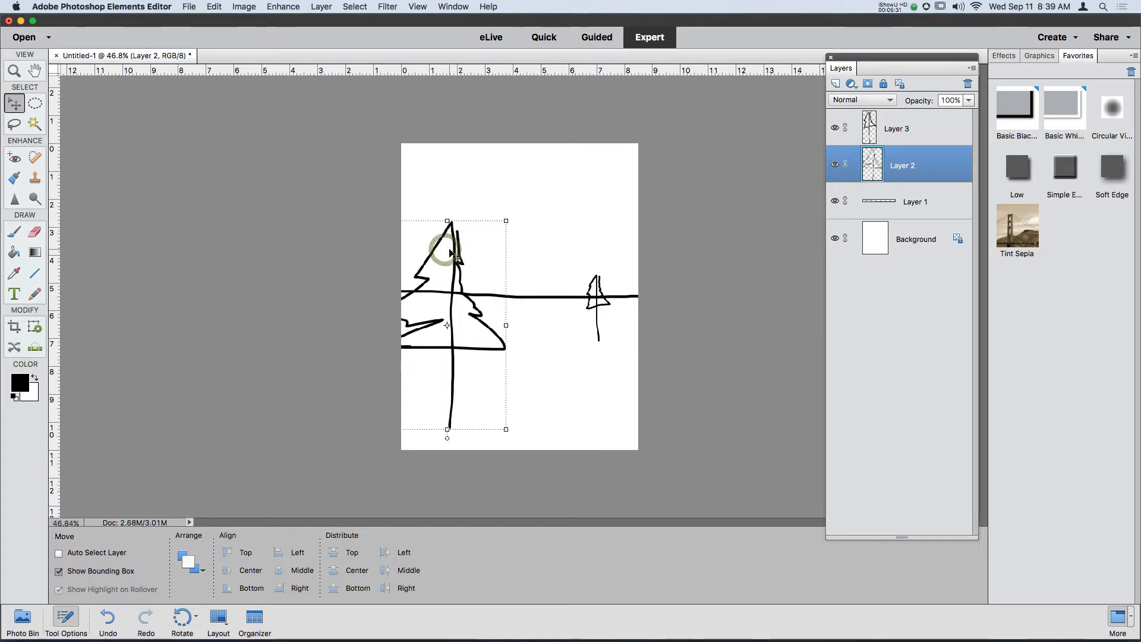
Step: Add a new layer above Layer 3 and brush a large cloud outline in the upper-right sky and a tiny one above the horizon, 9 px black
left_click(903, 143)
left_click(836, 83)
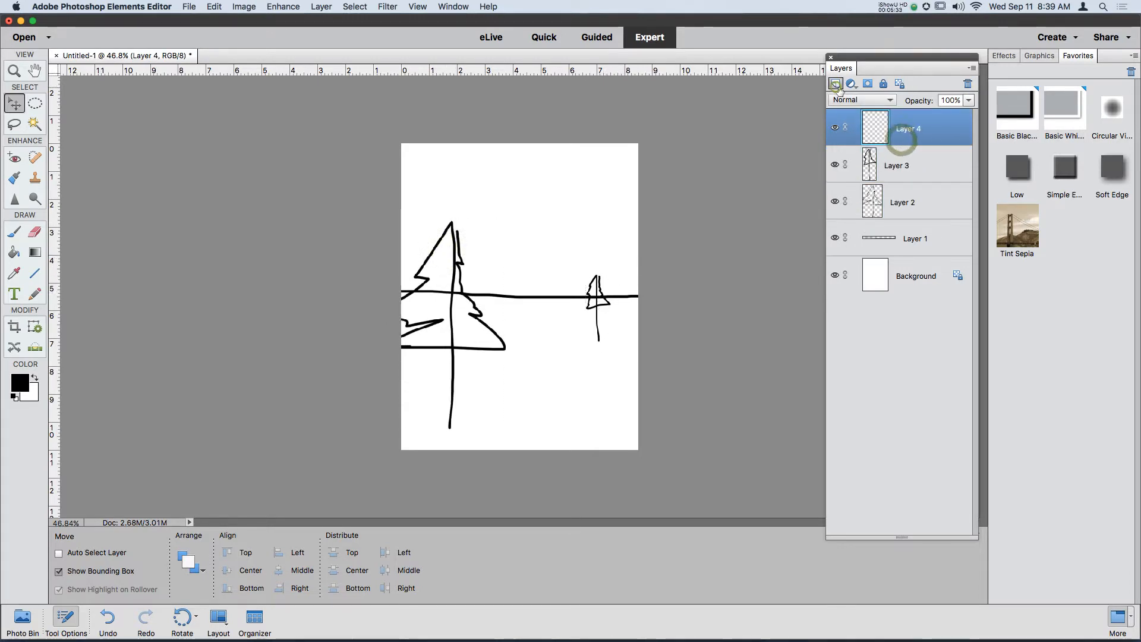
left_click(10, 233)
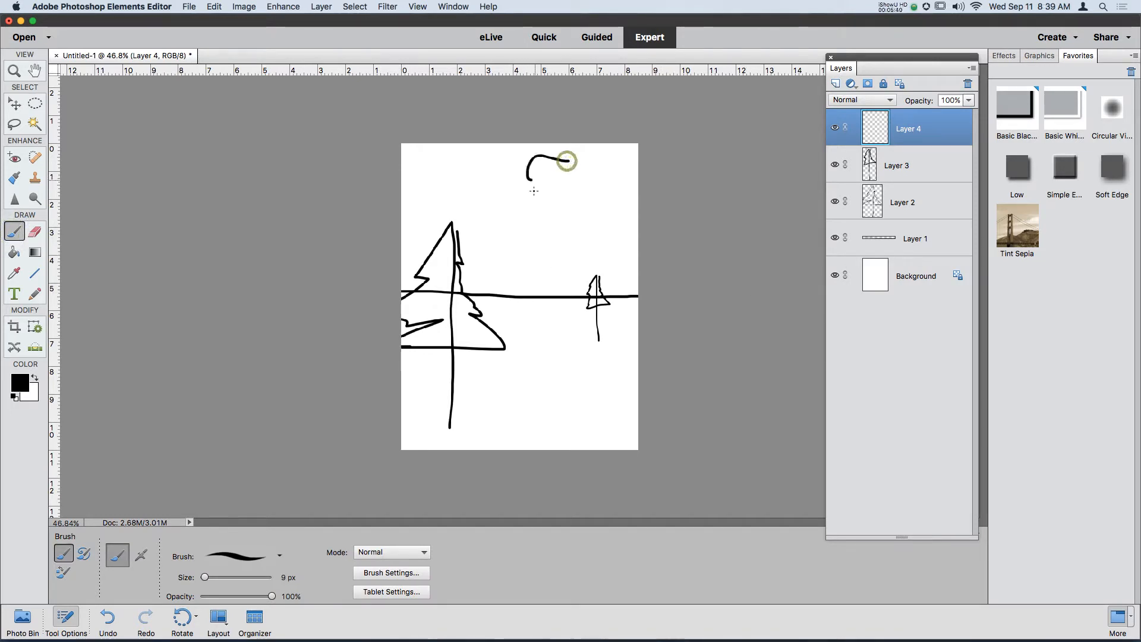
mouse_move(534, 191)
left_mouse_down()
mouse_move(613, 196)
mouse_move(633, 184)
mouse_move(606, 154)
mouse_move(569, 160)
left_mouse_up()
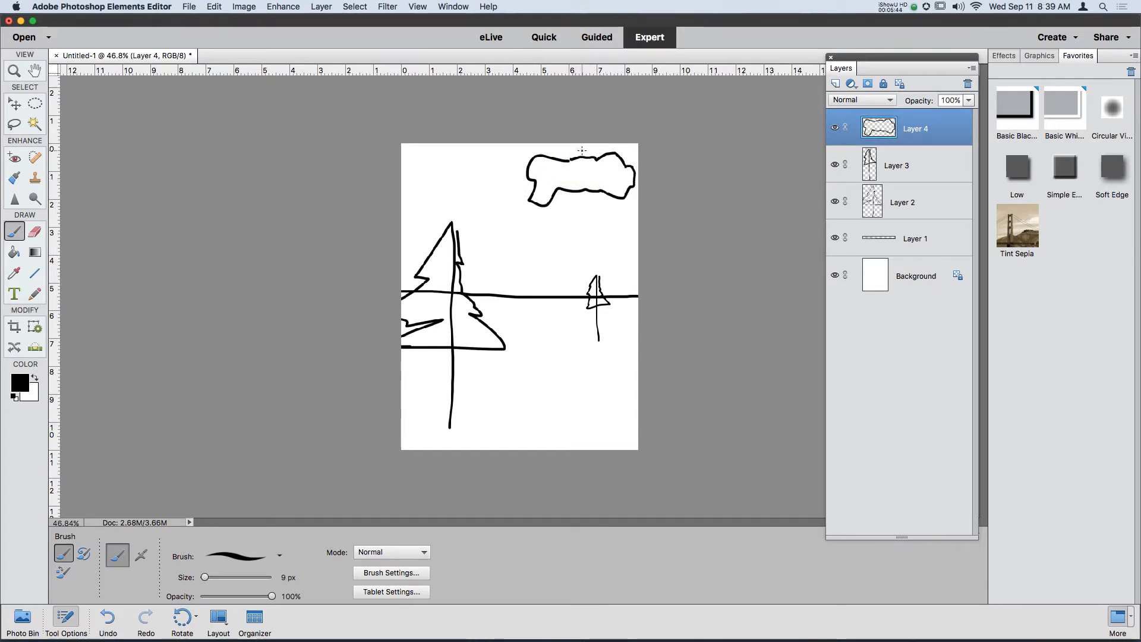
scroll(577, 157, "up", 5)
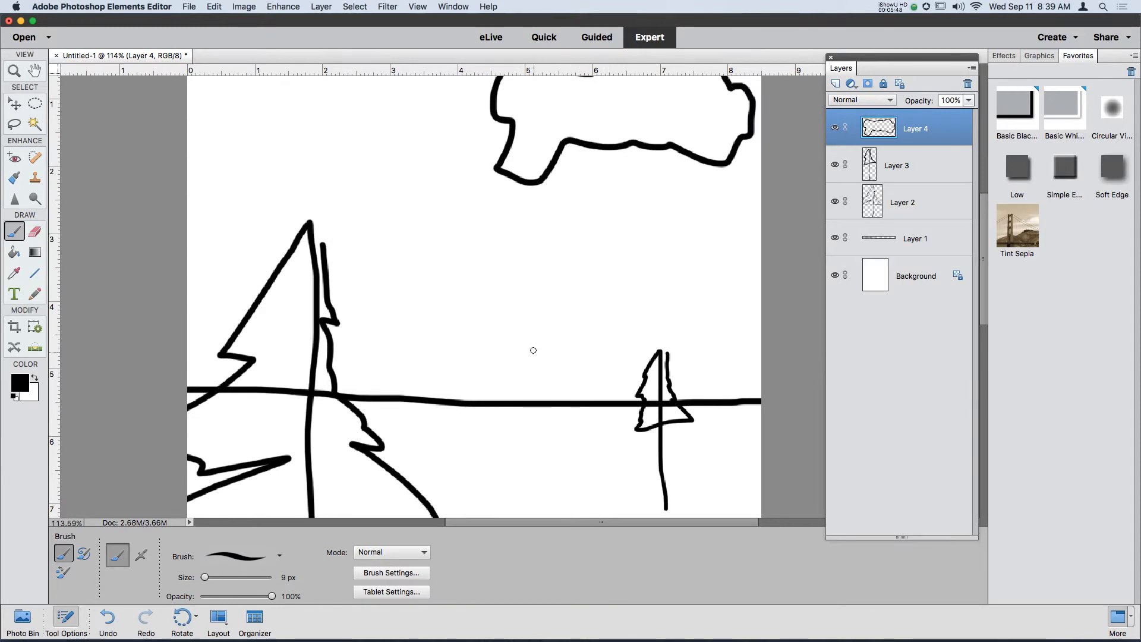
mouse_move(529, 346)
left_mouse_down()
mouse_move(492, 345)
mouse_move(530, 344)
left_mouse_up()
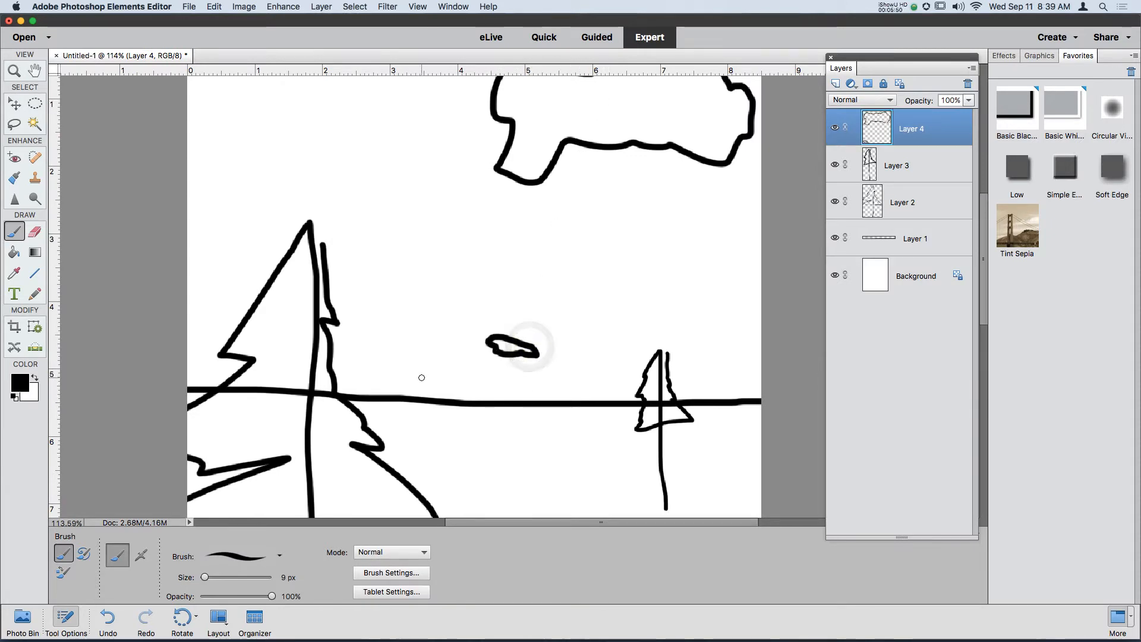
Step: Brush a tiny flat cloud on Layer 4 just above the horizon, between the large tree and the small oval cloud
mouse_move(416, 381)
left_mouse_down()
mouse_move(450, 381)
mouse_move(416, 379)
left_mouse_up()
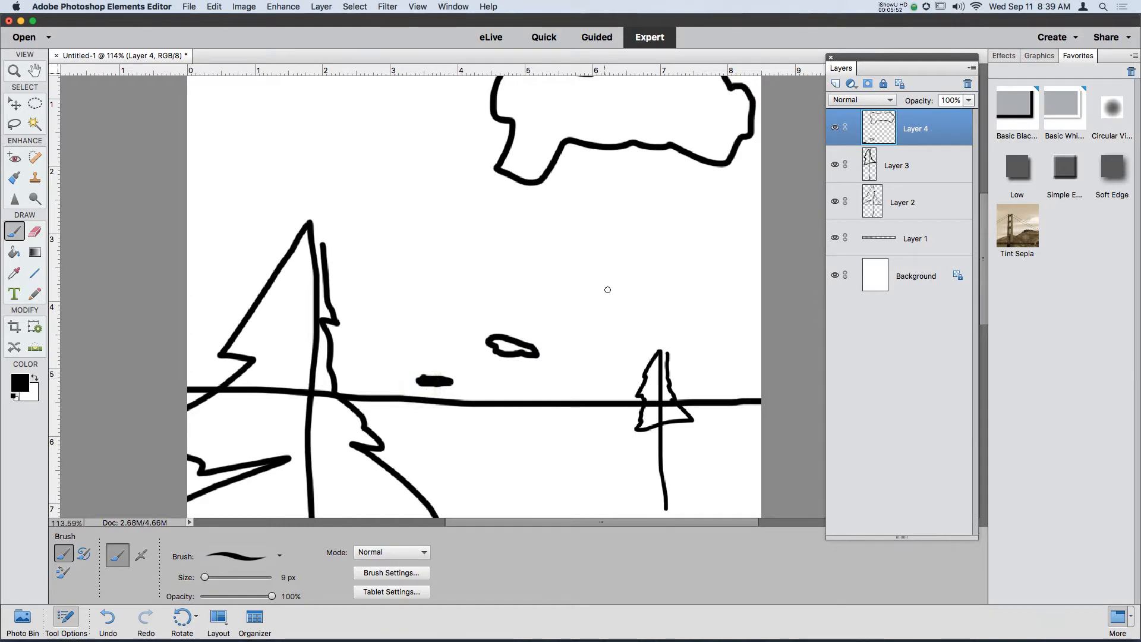
mouse_move(187, 159)
left_mouse_down()
mouse_move(290, 168)
mouse_move(328, 193)
mouse_move(351, 208)
mouse_move(331, 252)
left_mouse_up()
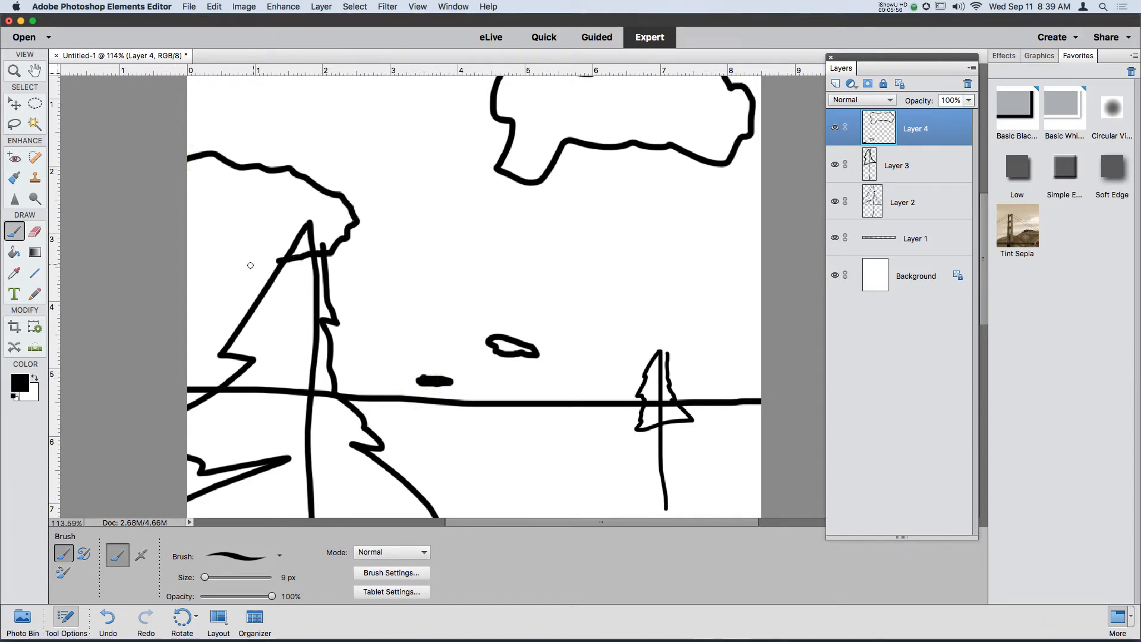
left_click_drag(250, 265, 185, 275)
scroll(416, 254, "down", 5)
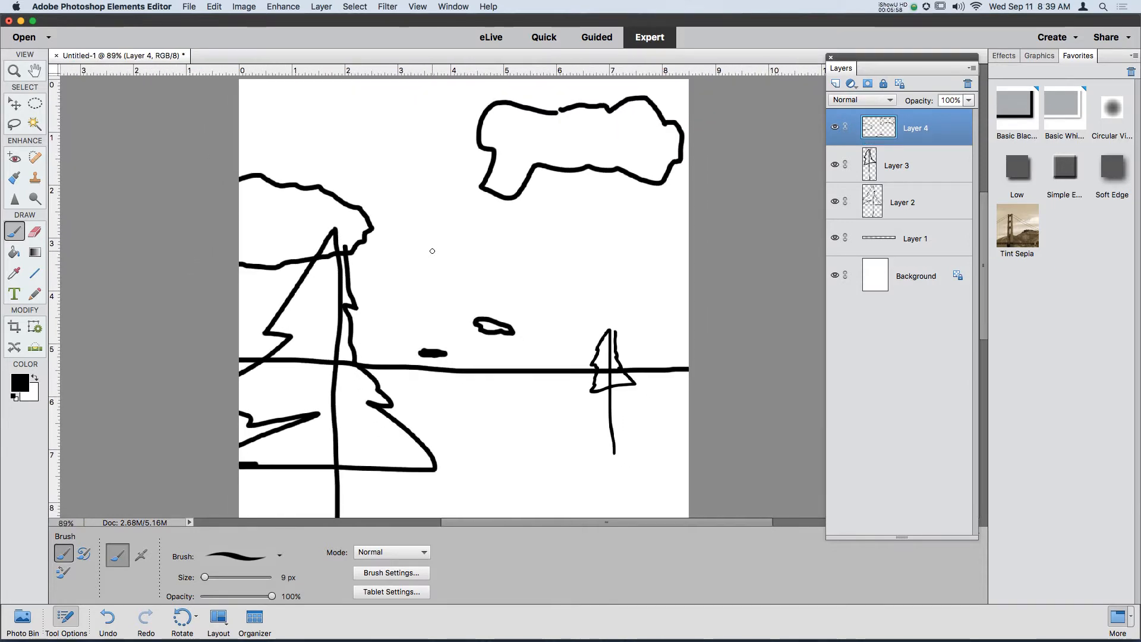
scroll(432, 250, "down", 3)
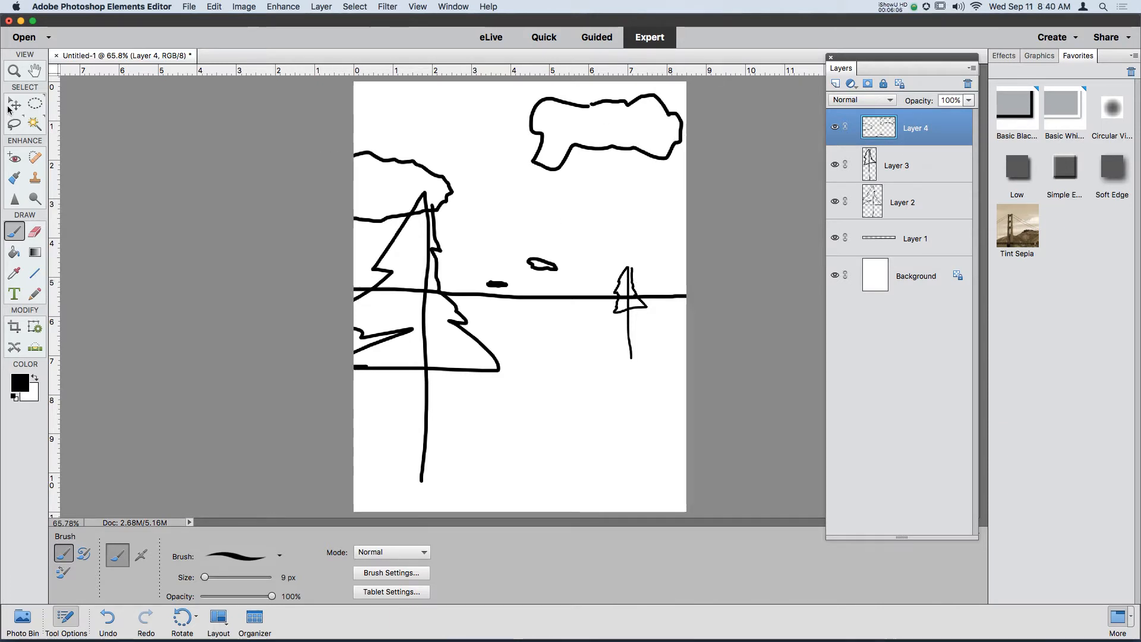
key("super+z")
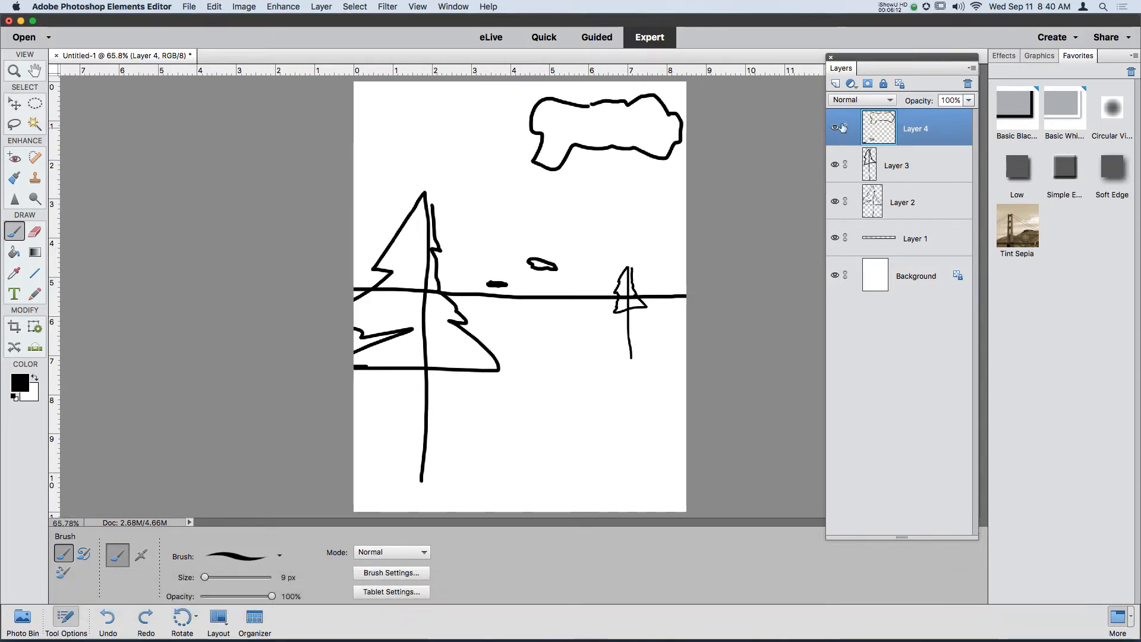
Step: Add a new layer above Layer 4 and brush a large cloud outline behind the large tree's top, running off the page's left edge
left_click(837, 85)
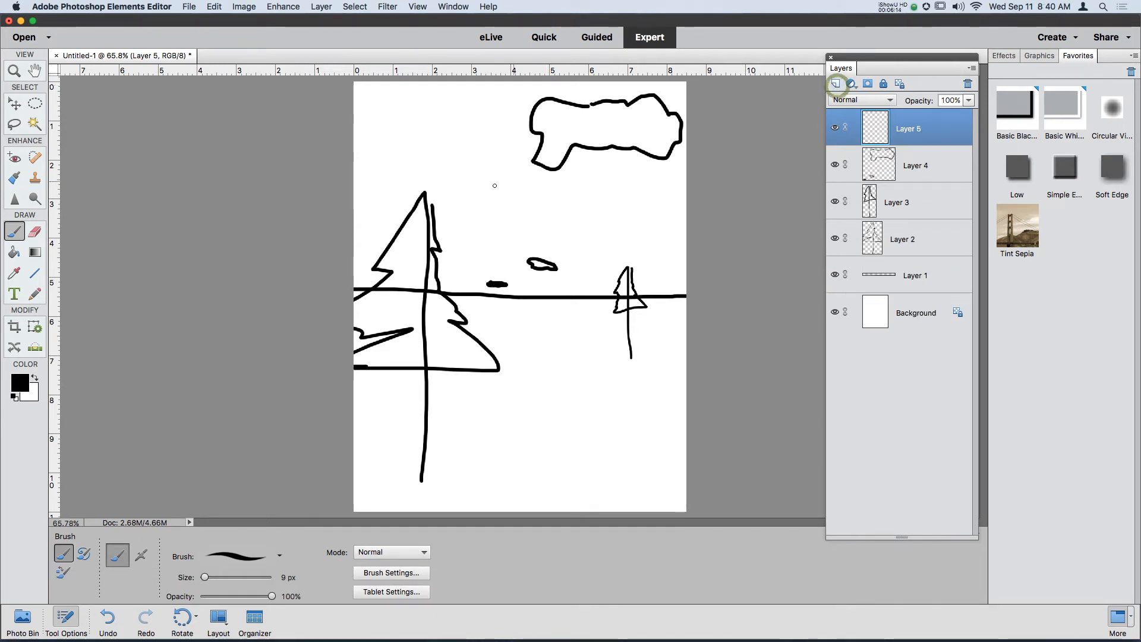
mouse_move(349, 151)
left_mouse_down()
mouse_move(421, 158)
mouse_move(465, 190)
mouse_move(466, 212)
mouse_move(353, 228)
left_mouse_up()
Step: Move the clouds on Layer 4 slightly to the left
key("v")
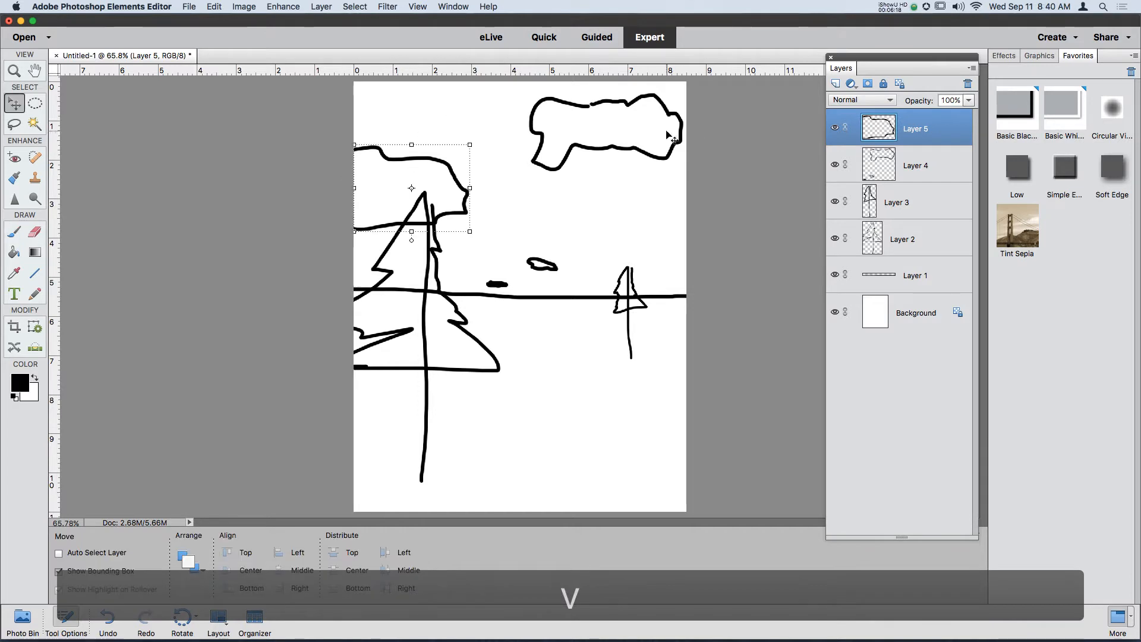
left_click(669, 116)
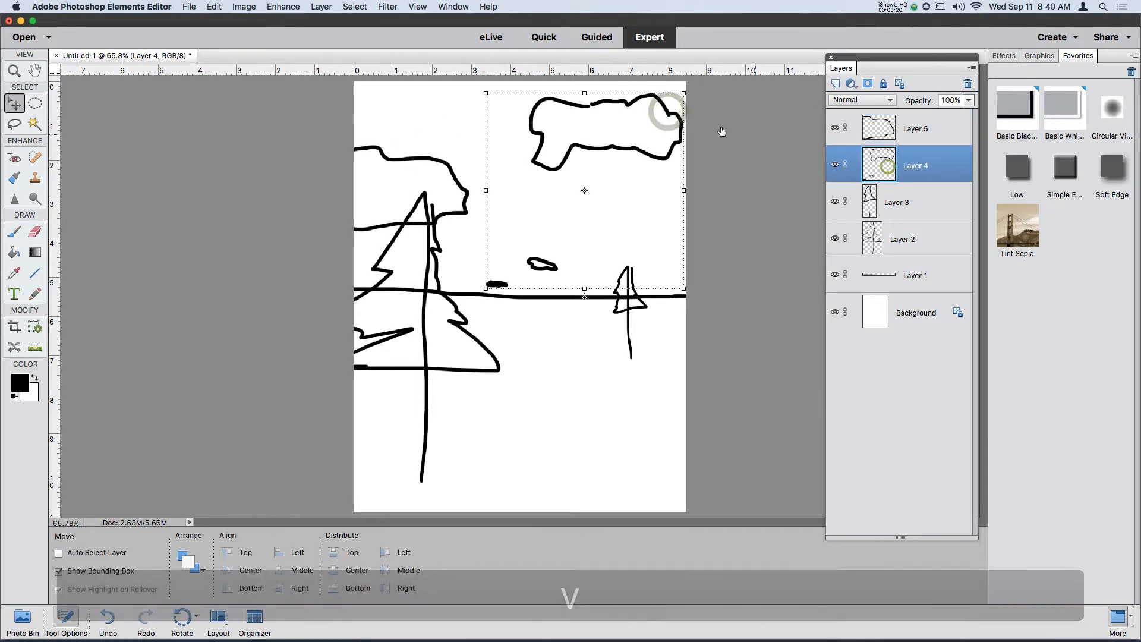
mouse_move(662, 112)
left_mouse_down()
mouse_move(688, 105)
mouse_move(658, 107)
left_mouse_up()
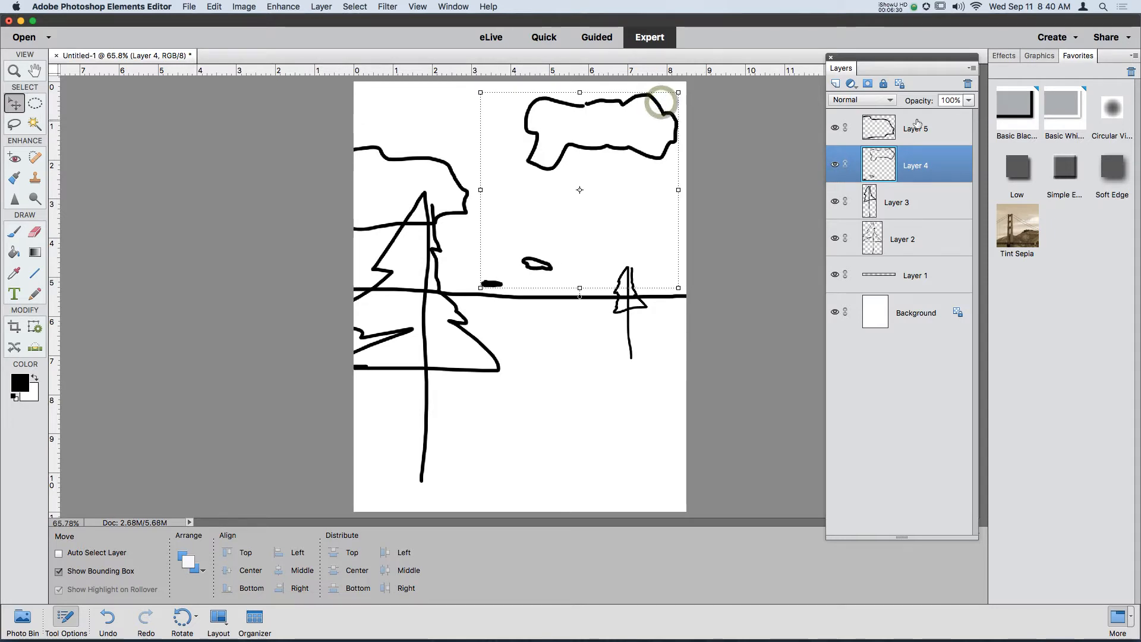
Step: Brush a low cloud running off the page's right edge on a new layer above Layer 4, and move it down closer to the horizon
left_click(836, 84)
key("b")
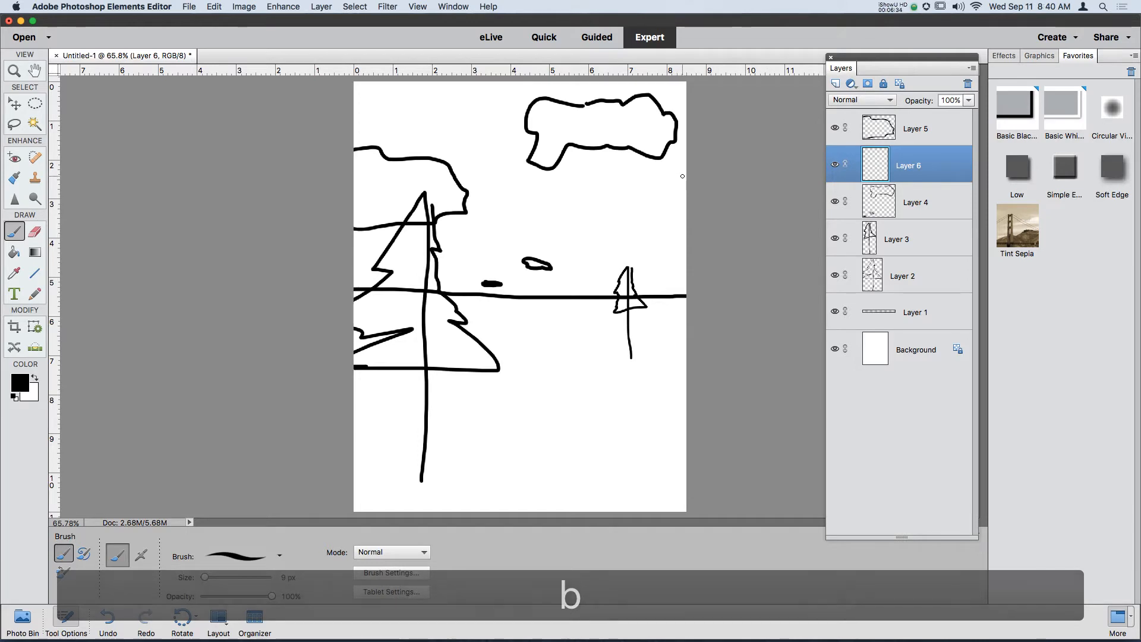
mouse_move(683, 176)
left_mouse_down()
mouse_move(618, 195)
mouse_move(625, 207)
mouse_move(686, 205)
left_mouse_up()
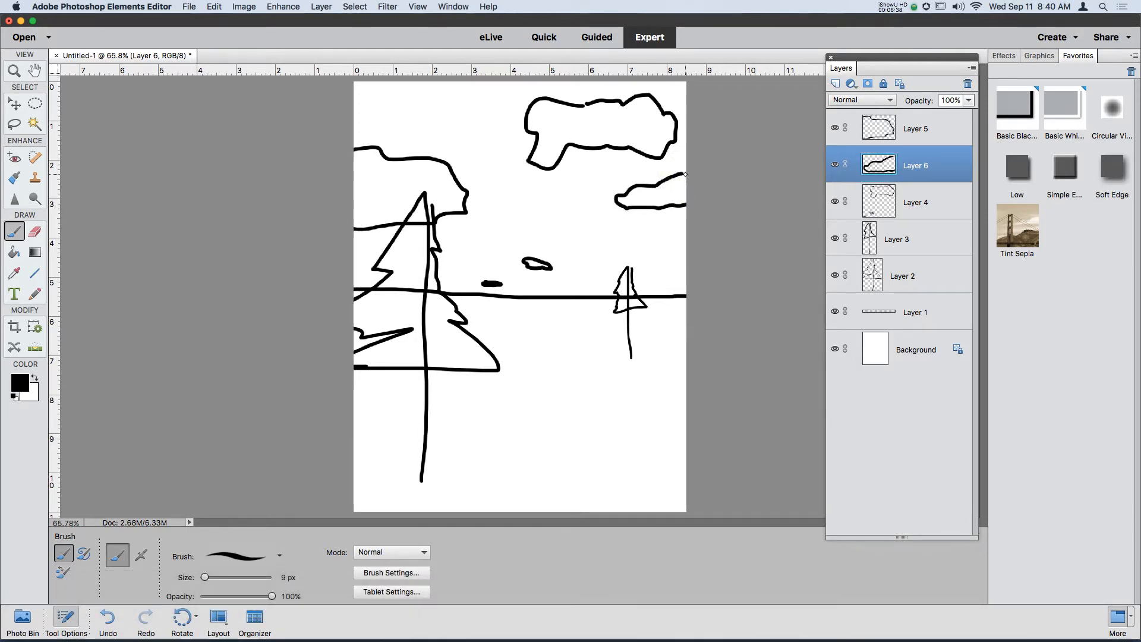
key("v")
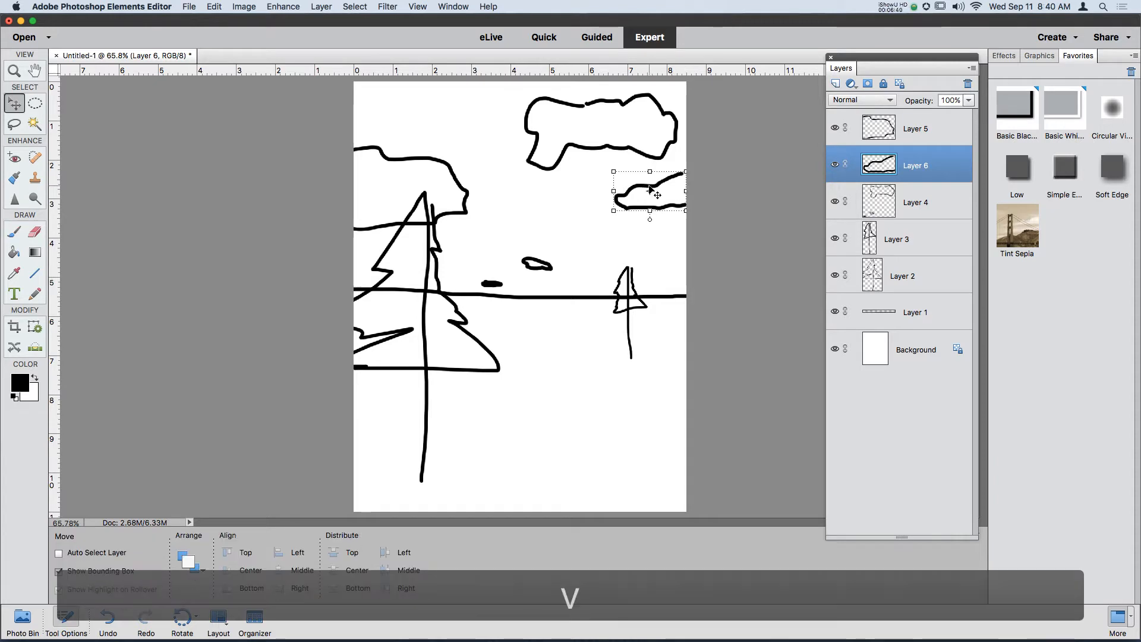
left_click_drag(651, 189, 649, 215)
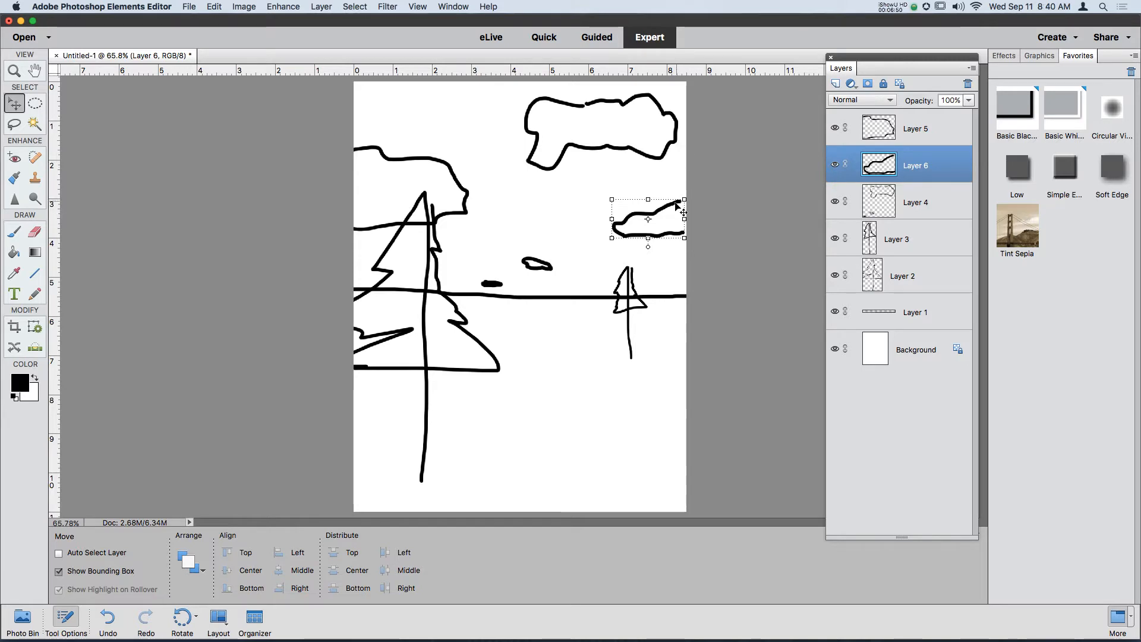
Step: Add a new layer at the top of the stack and brush a tall building's roof line and side wall at the page's right
left_click(15, 233)
left_click(836, 84)
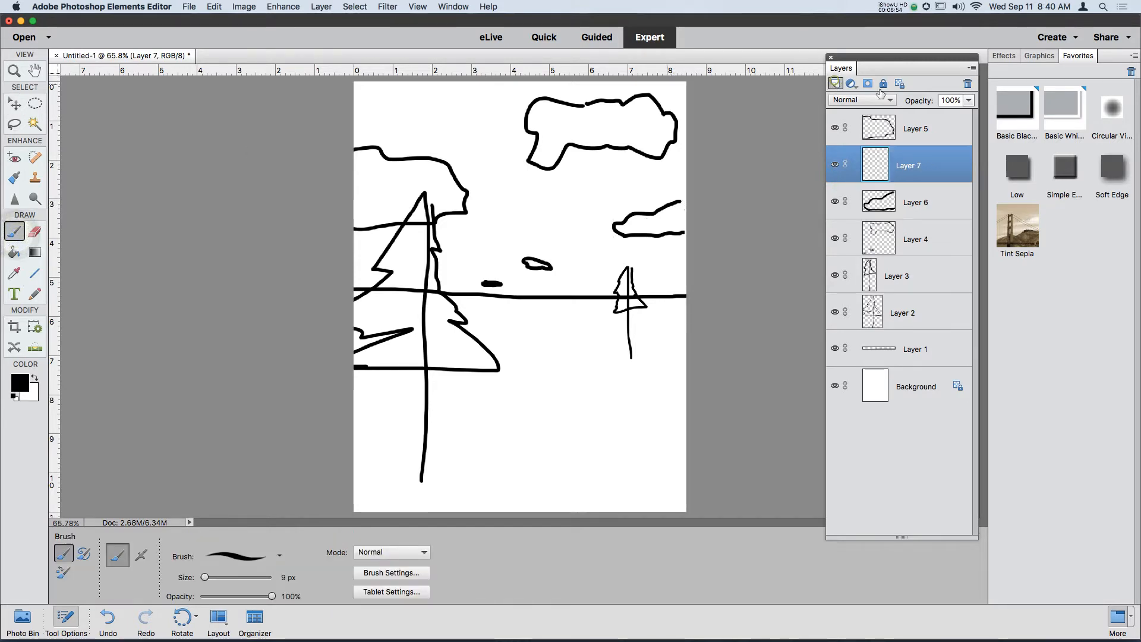
left_click_drag(937, 166, 931, 122)
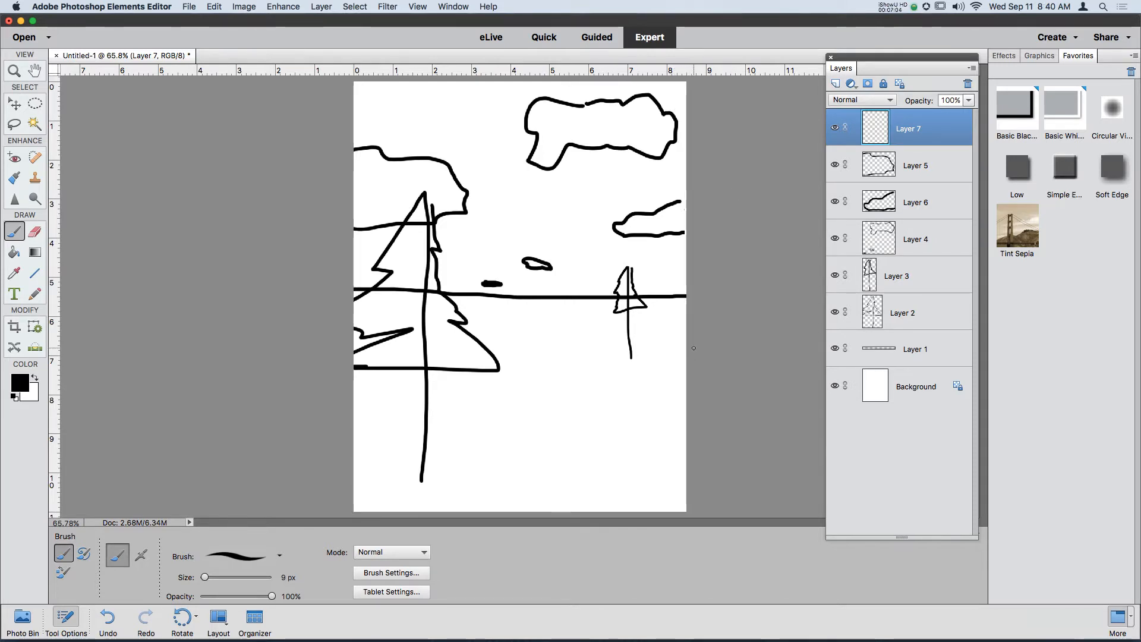
left_click_drag(701, 180, 568, 179)
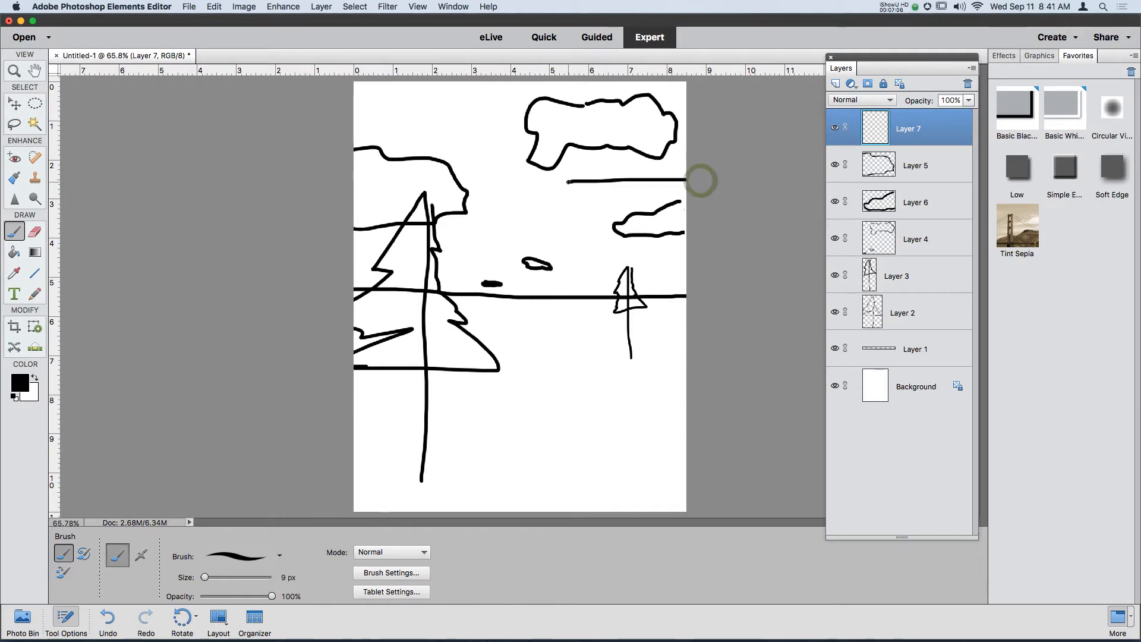
left_click(573, 468, "shift")
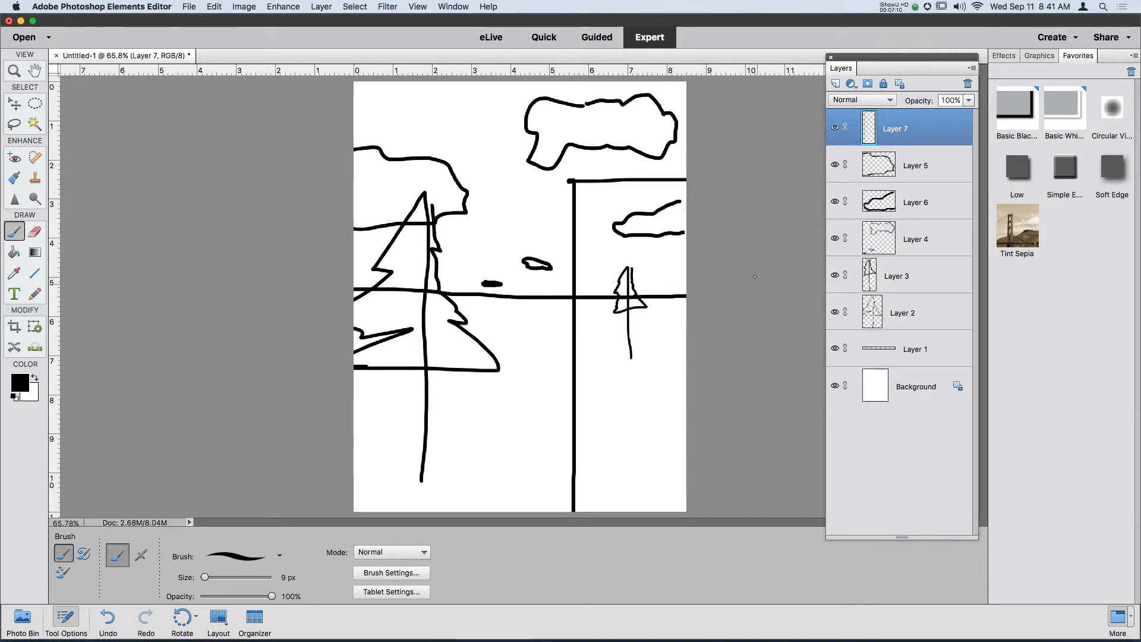
Step: Hide Layer 6 and move the small tree on Layer 3 left, out of the building to beside the large tree
left_click(15, 104)
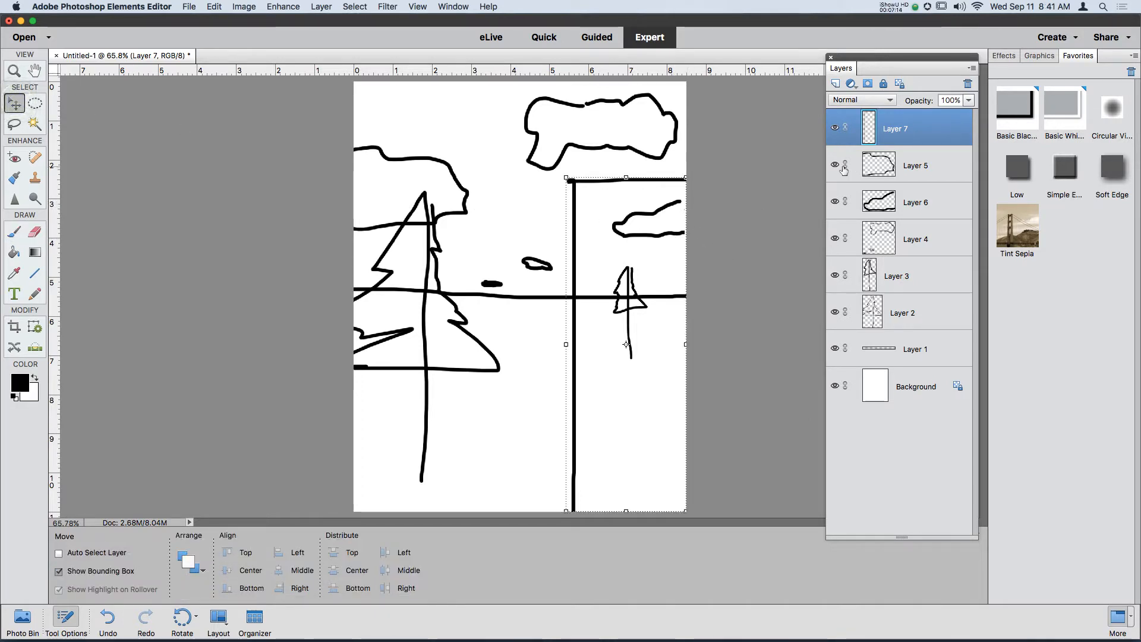
left_click(835, 203)
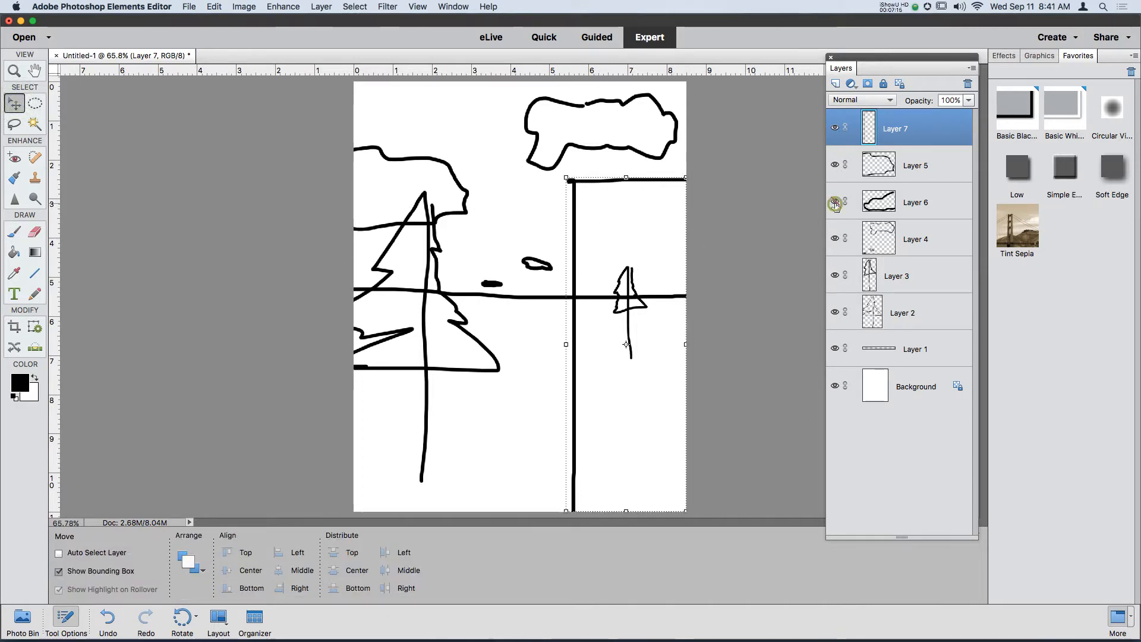
left_click(899, 277)
left_click_drag(629, 335, 511, 341)
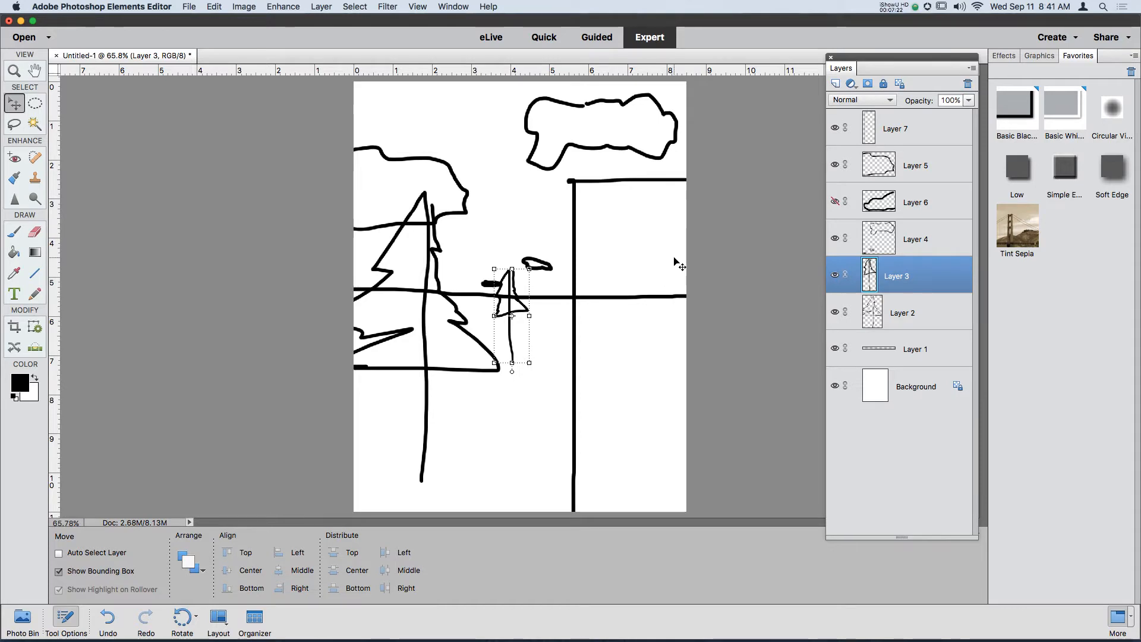
left_click(616, 255)
left_click(640, 184)
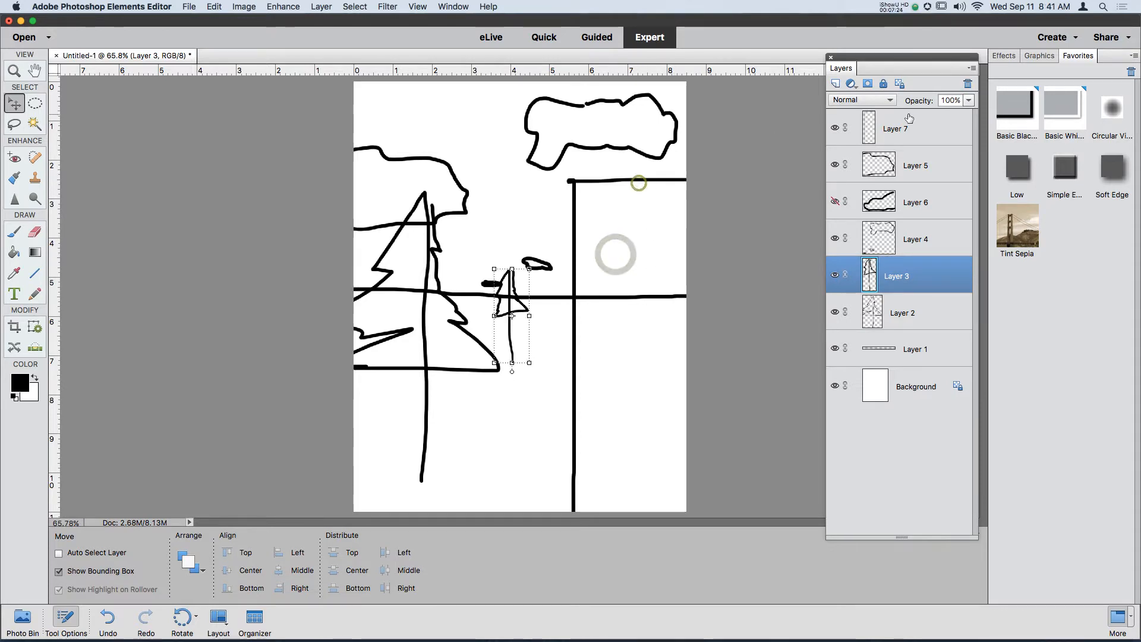
Step: Brush a column of five rough window outlines down the building on Layer 7
left_click(912, 123)
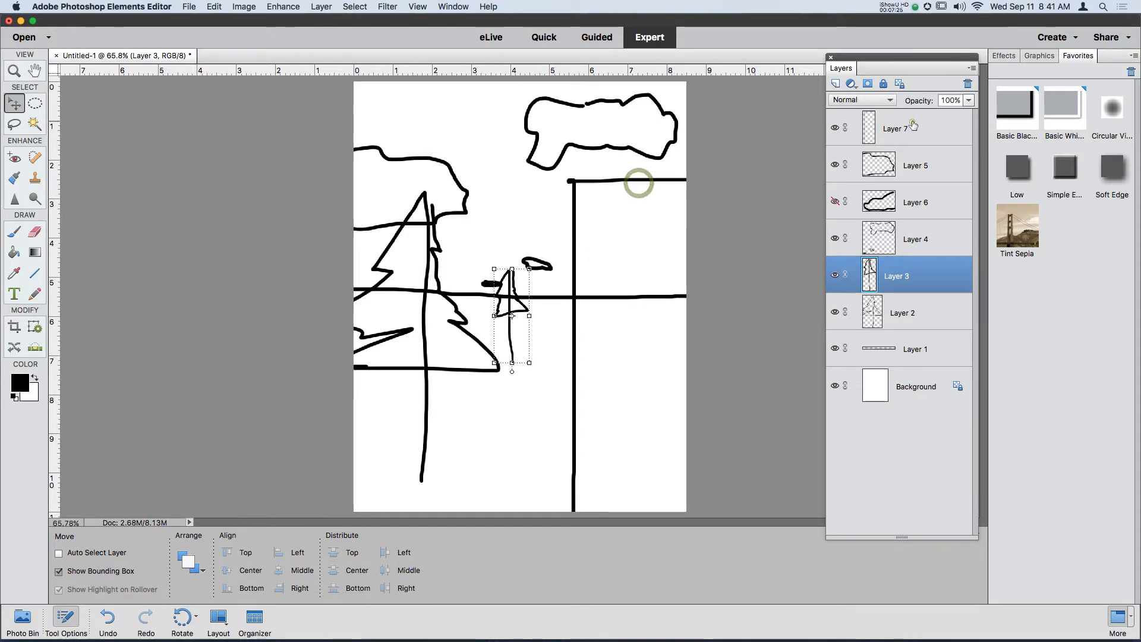
left_click(16, 233)
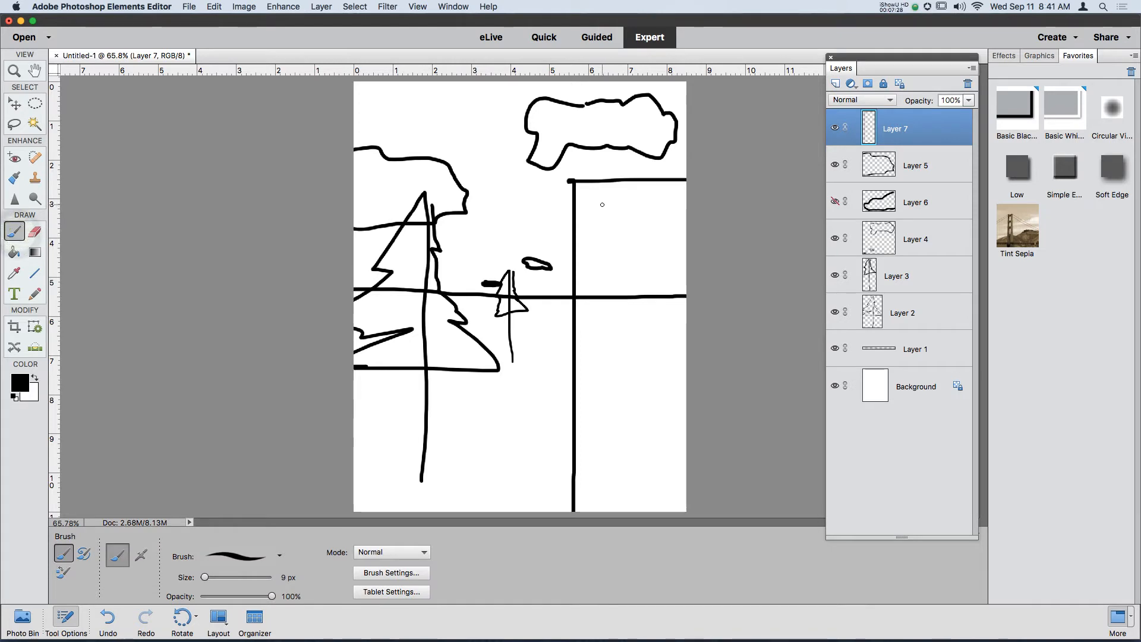
mouse_move(598, 233)
left_mouse_down()
mouse_move(597, 206)
mouse_move(664, 233)
left_mouse_up()
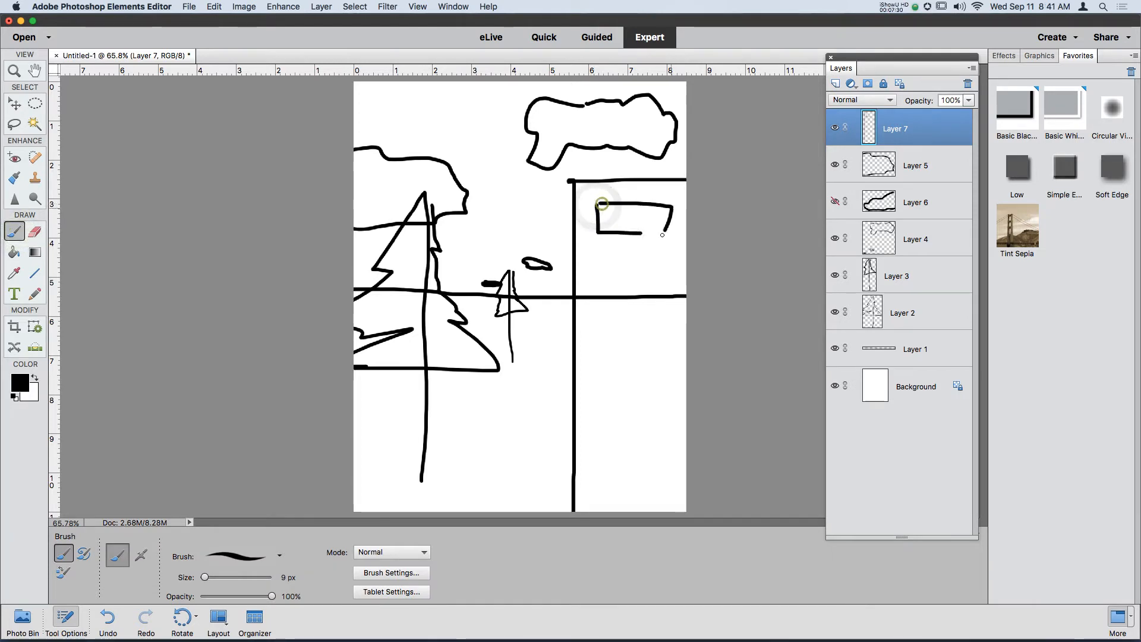
mouse_move(602, 264)
left_mouse_down()
mouse_move(605, 285)
mouse_move(647, 262)
mouse_move(596, 248)
left_mouse_up()
mouse_move(598, 326)
left_mouse_down()
mouse_move(645, 333)
mouse_move(597, 315)
left_mouse_up()
mouse_move(603, 364)
left_mouse_down()
mouse_move(620, 445)
mouse_move(645, 400)
mouse_move(613, 389)
left_mouse_up()
mouse_move(608, 478)
left_mouse_down()
mouse_move(653, 482)
mouse_move(645, 500)
mouse_move(611, 484)
left_mouse_up()
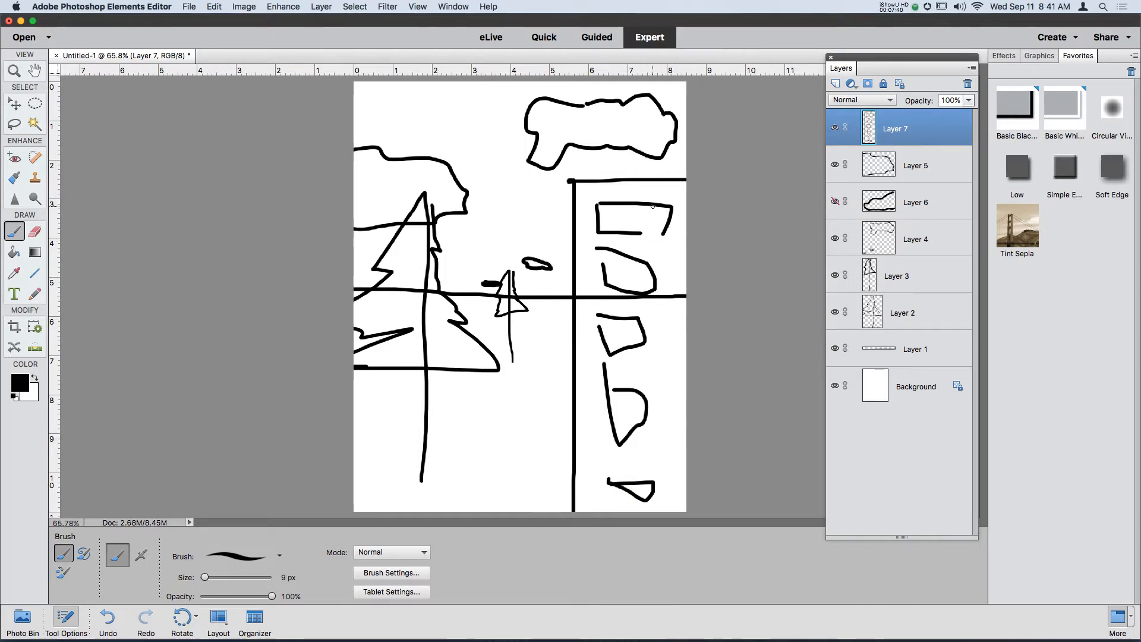
left_click_drag(656, 234, 640, 234)
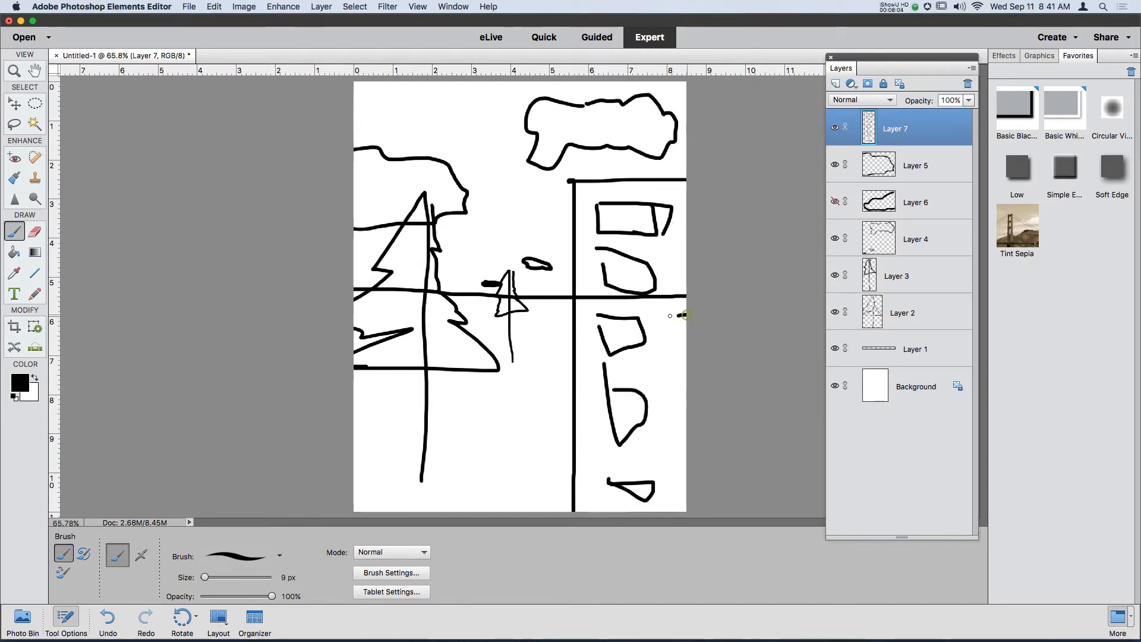
Step: Brush a second column of five partial windows on the building, cut off by the page's right edge
mouse_move(670, 315)
left_mouse_down()
mouse_move(667, 336)
mouse_move(687, 356)
left_mouse_up()
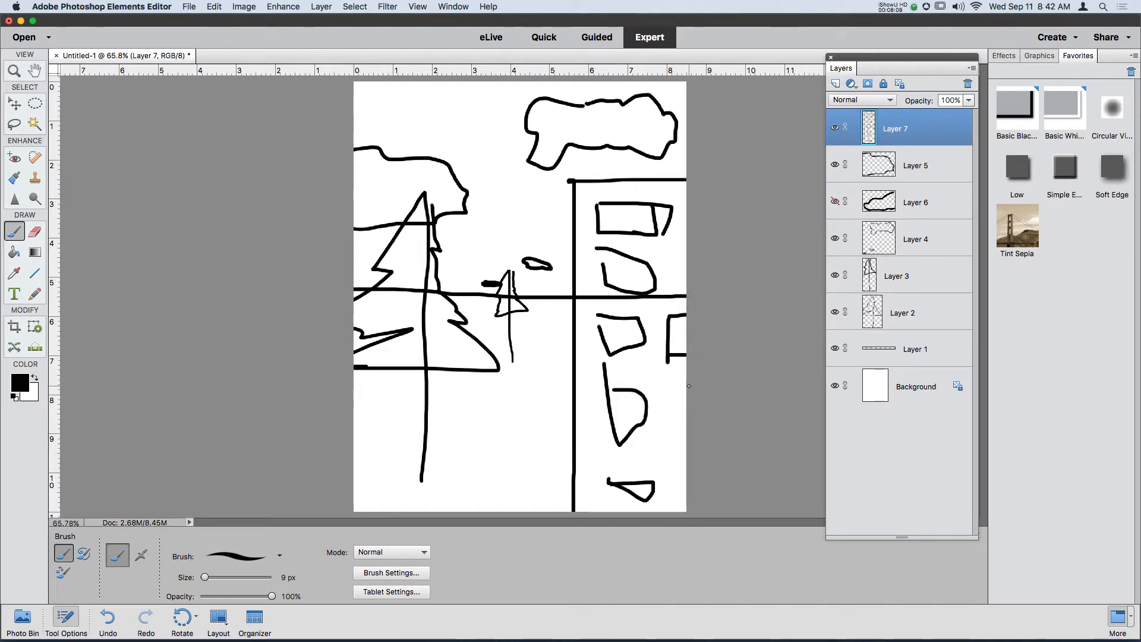
mouse_move(675, 472)
left_mouse_down()
mouse_move(688, 472)
mouse_move(686, 509)
left_mouse_up()
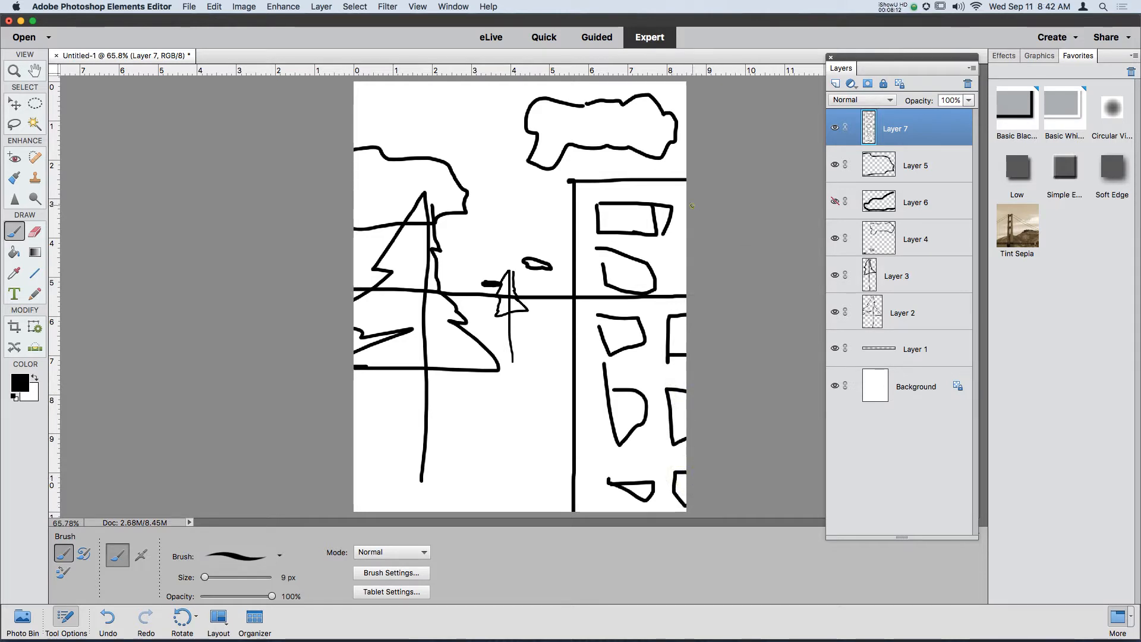
mouse_move(675, 224)
left_mouse_down()
mouse_move(714, 250)
mouse_move(683, 262)
mouse_move(681, 285)
left_mouse_up()
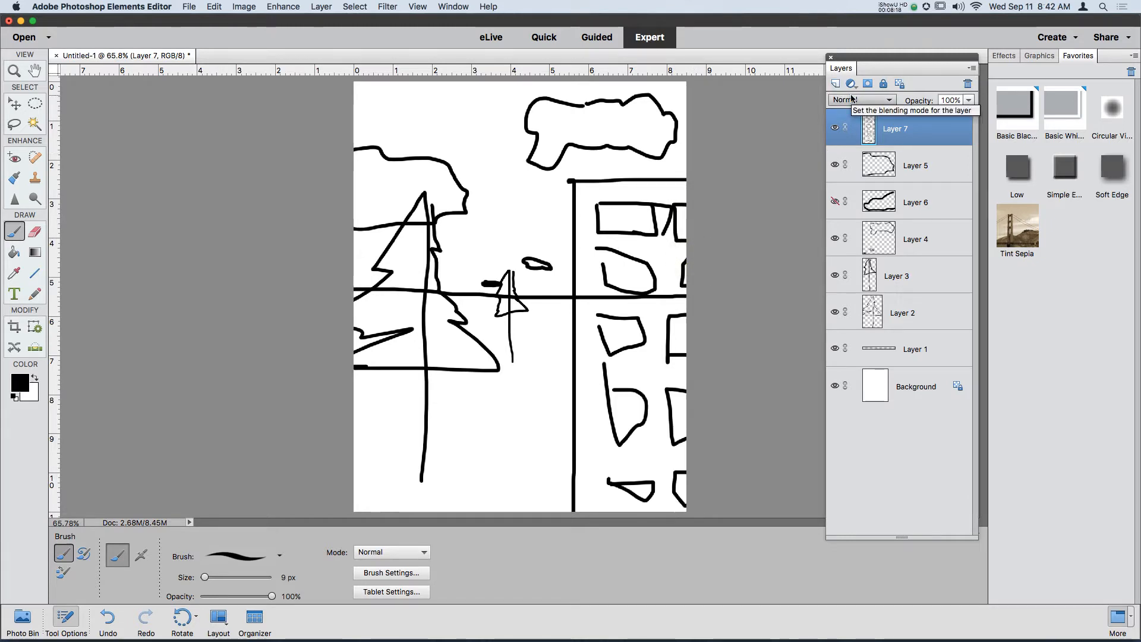
Step: Move the large tree on Layer 2 down and slightly right so its trunk runs off the bottom of the page
left_click(896, 269)
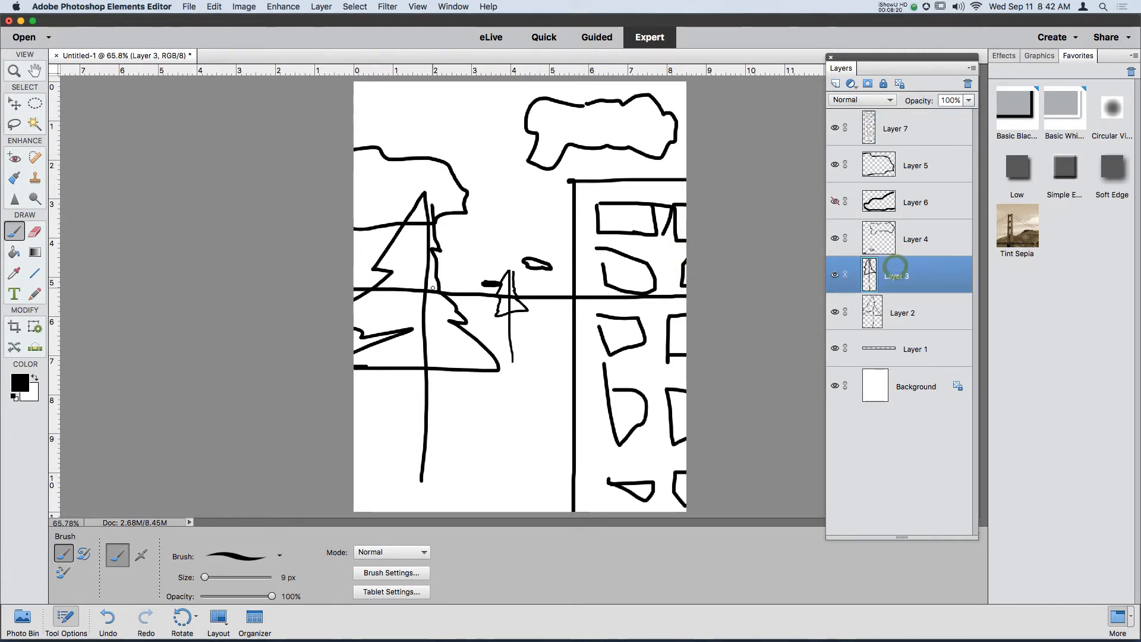
key("v")
left_click(456, 329)
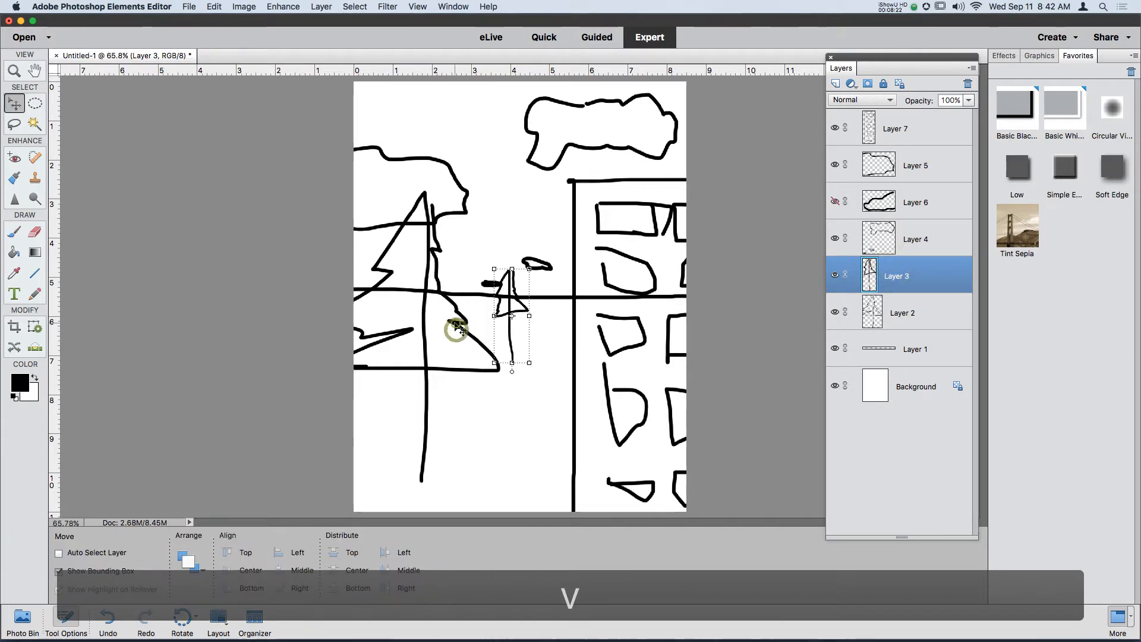
left_click(903, 295)
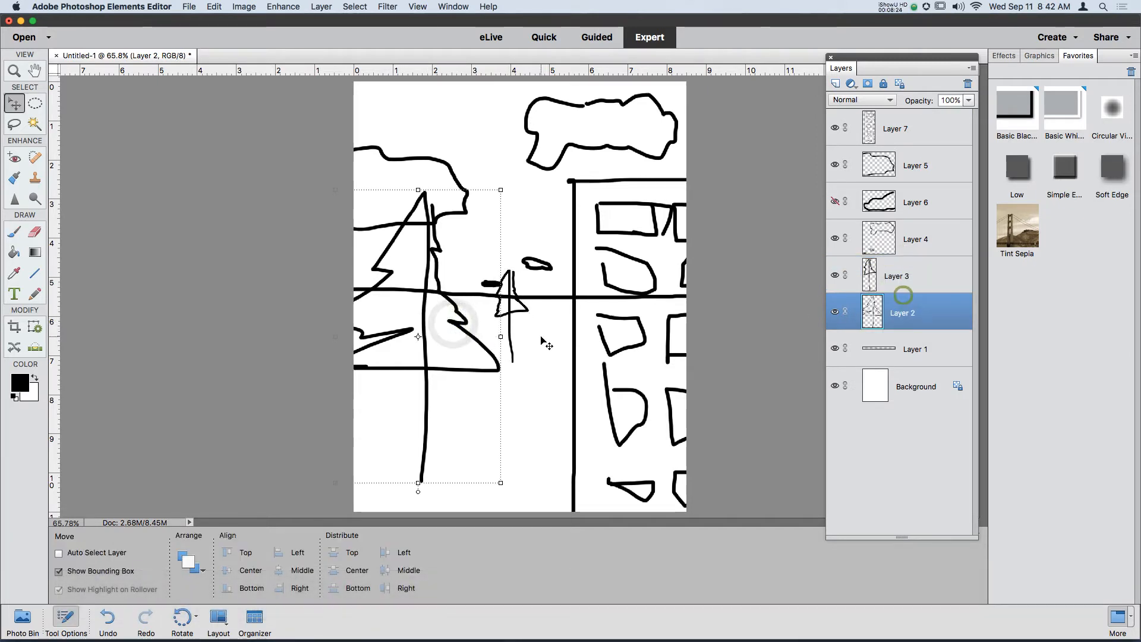
left_click_drag(400, 327, 411, 367)
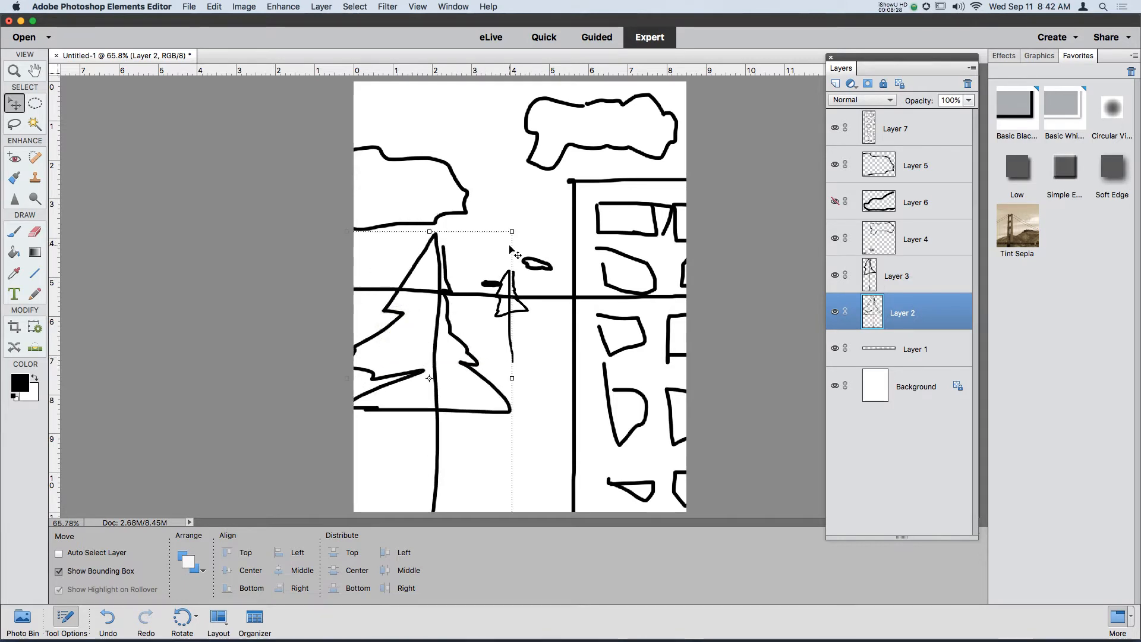
Step: Scale the large tree proportionally to 114.18% and shift it left, partly beyond the page's left edge
left_click_drag(515, 234, 537, 193)
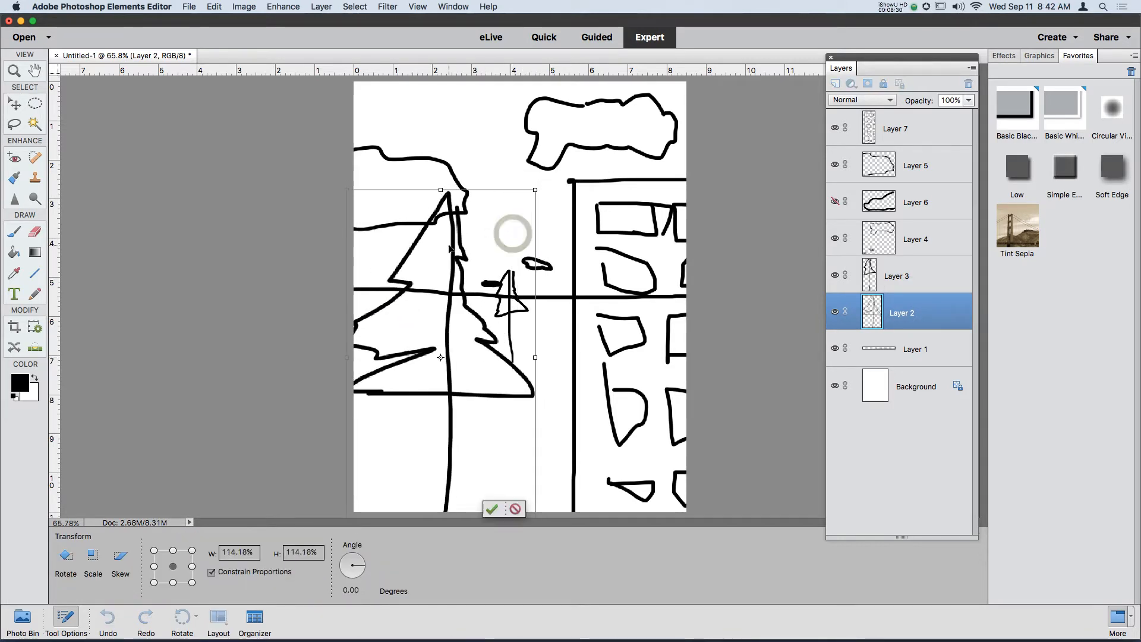
mouse_move(454, 245)
left_mouse_down()
mouse_move(435, 235)
mouse_move(432, 251)
left_mouse_up()
key("Return")
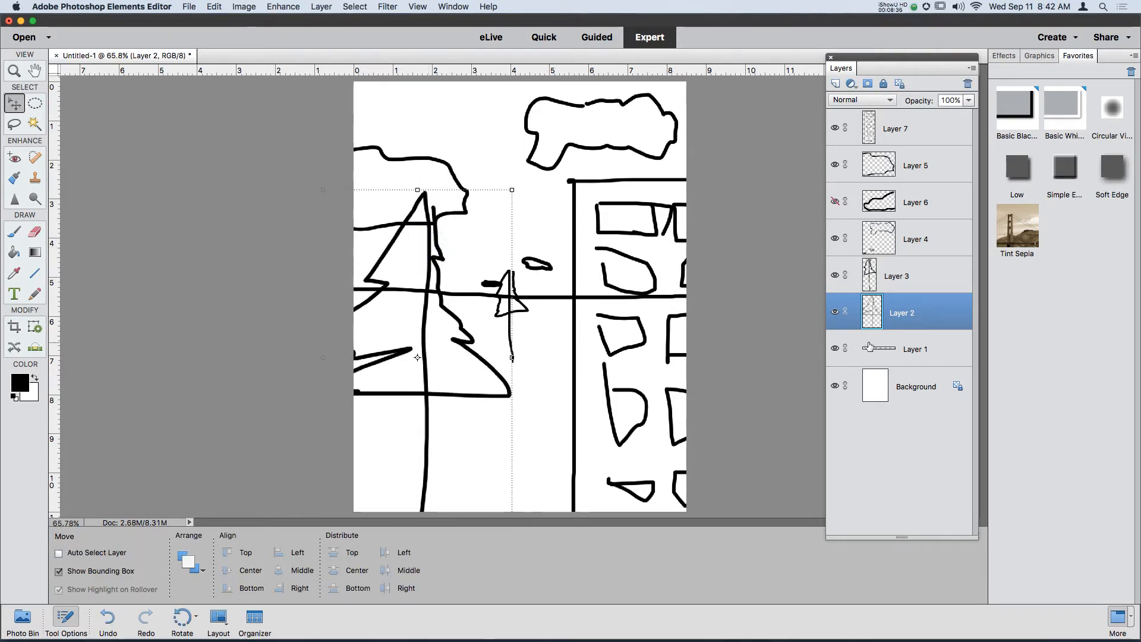
Step: Turn on automatic layer selection and move the large tree slightly left and down
left_click(59, 554)
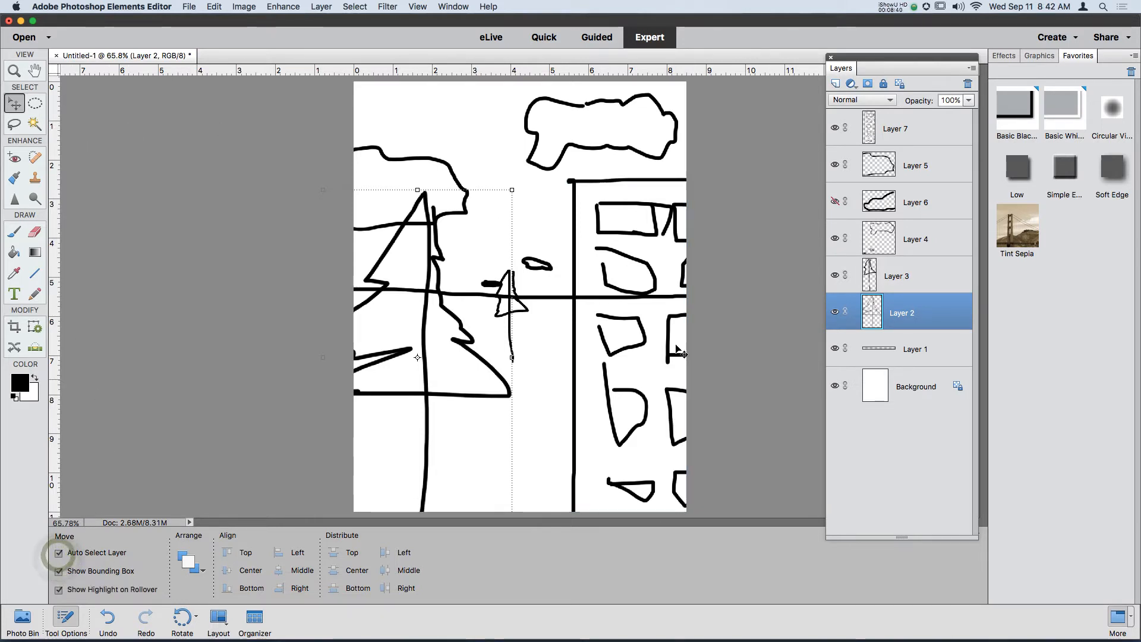
left_click(648, 271)
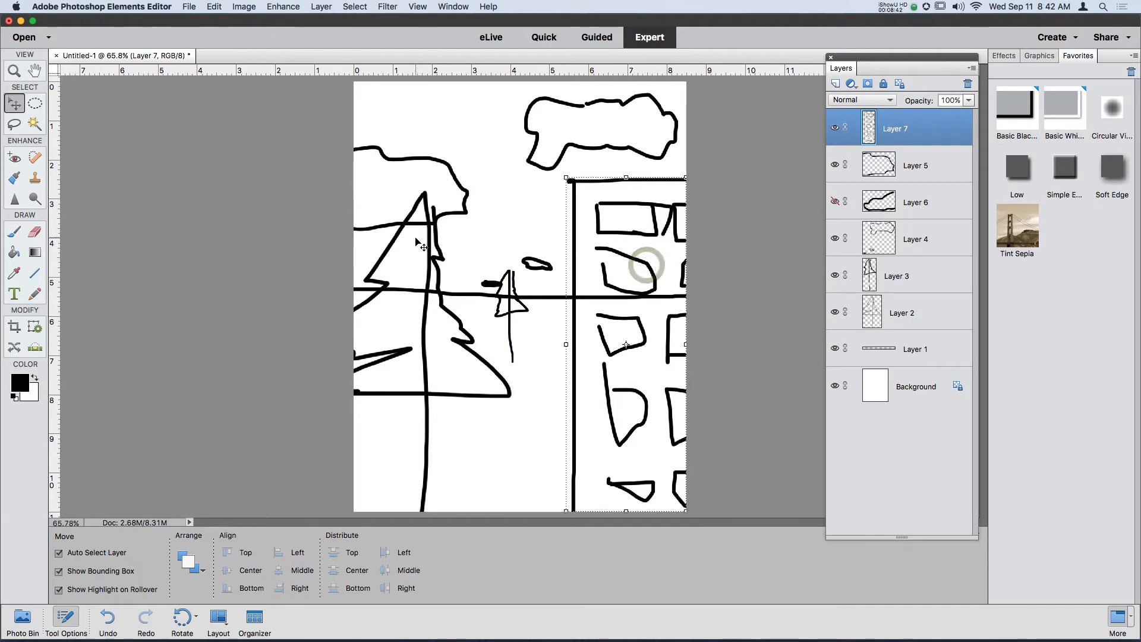
mouse_move(408, 242)
left_mouse_down()
mouse_move(396, 231)
mouse_move(407, 219)
mouse_move(383, 234)
mouse_move(399, 253)
mouse_move(386, 244)
left_mouse_up()
left_click(431, 183)
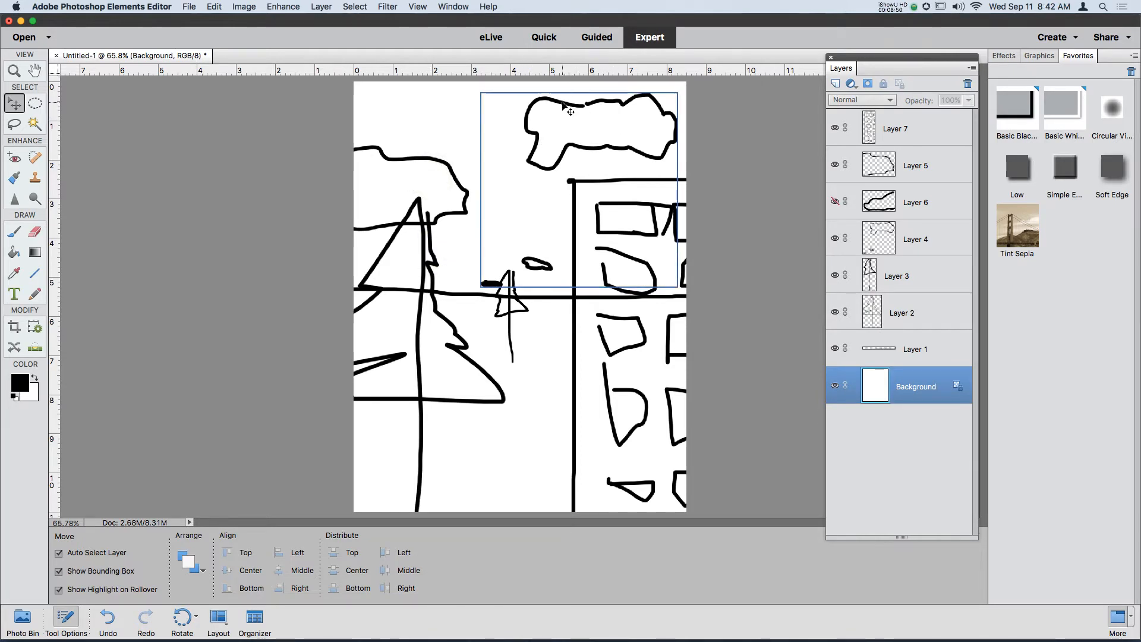
left_click_drag(561, 112, 539, 128)
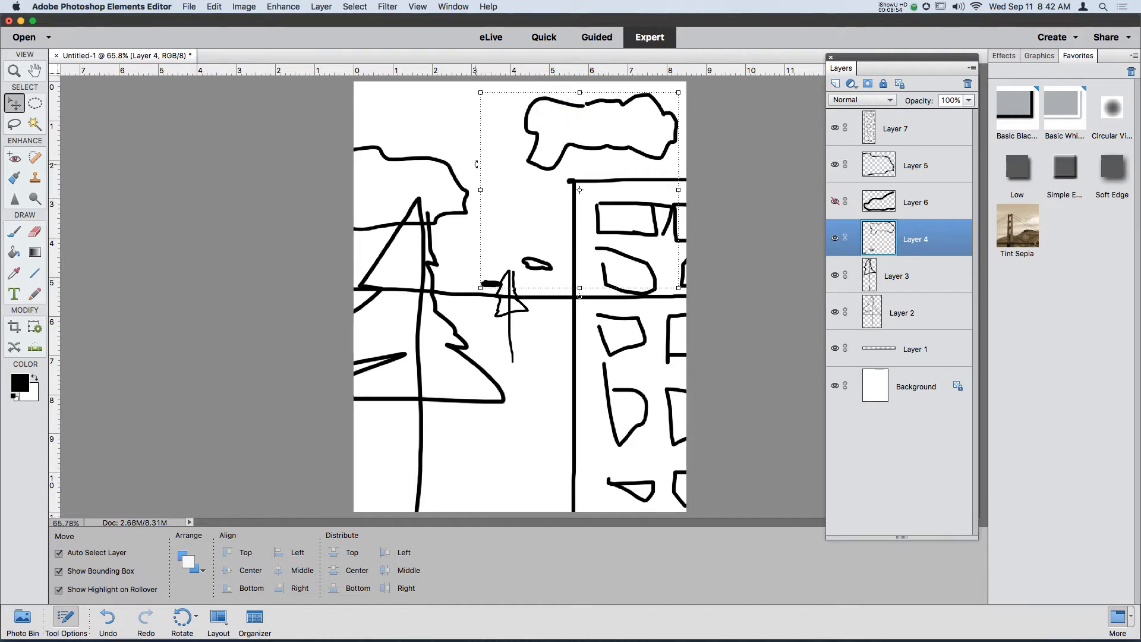
left_click_drag(486, 178, 530, 206)
left_click_drag(427, 143, 532, 176)
left_click_drag(442, 188, 539, 248)
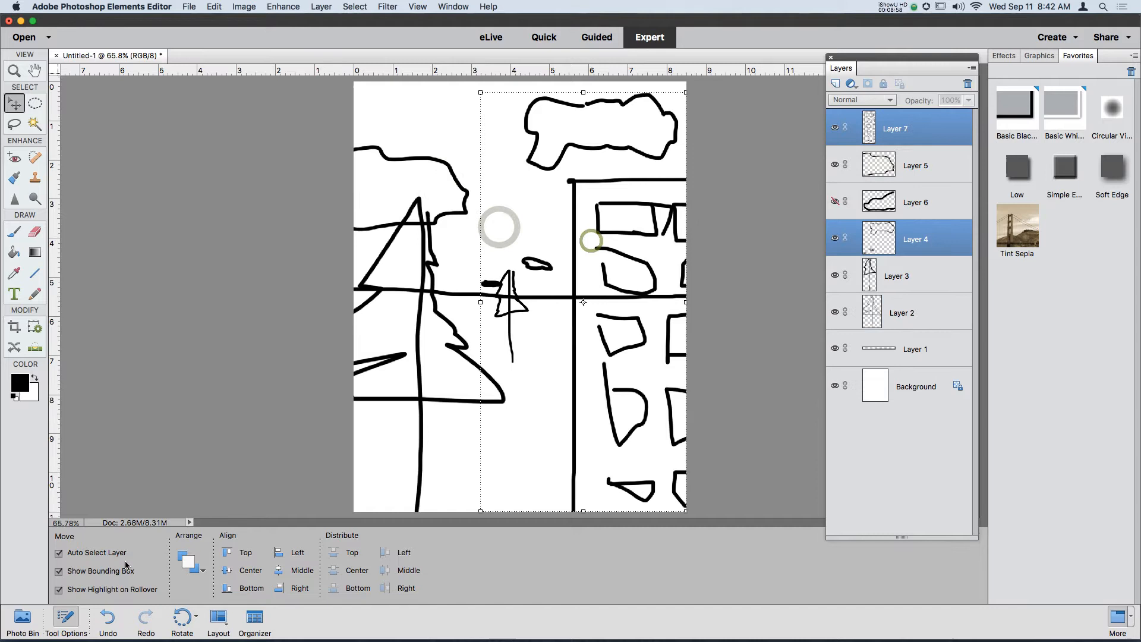
Step: Turn off automatic layer selection and move the small tree on Layer 3 slightly up and left
left_click(59, 553)
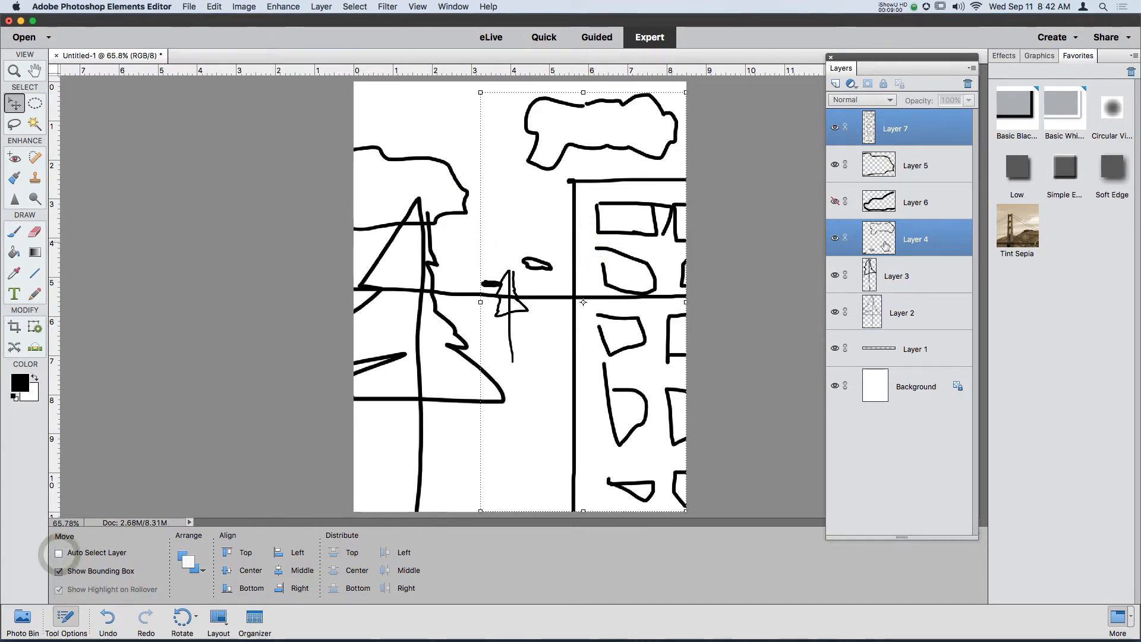
left_click(901, 277)
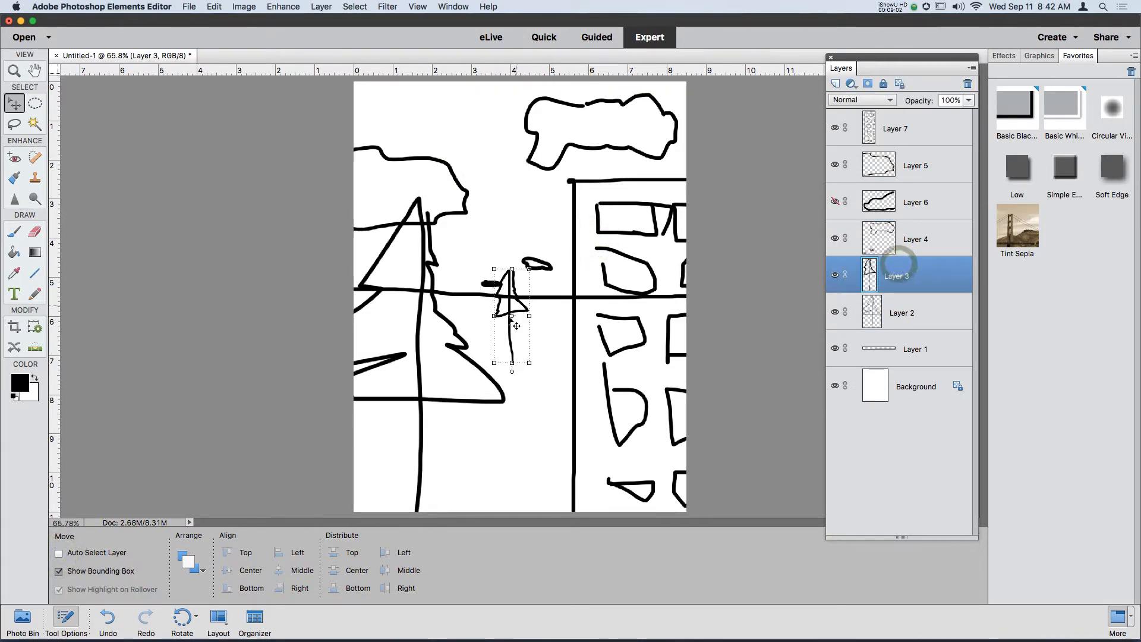
mouse_move(487, 361)
left_mouse_down()
mouse_move(515, 361)
mouse_move(498, 360)
left_mouse_up()
left_click_drag(470, 144, 453, 135)
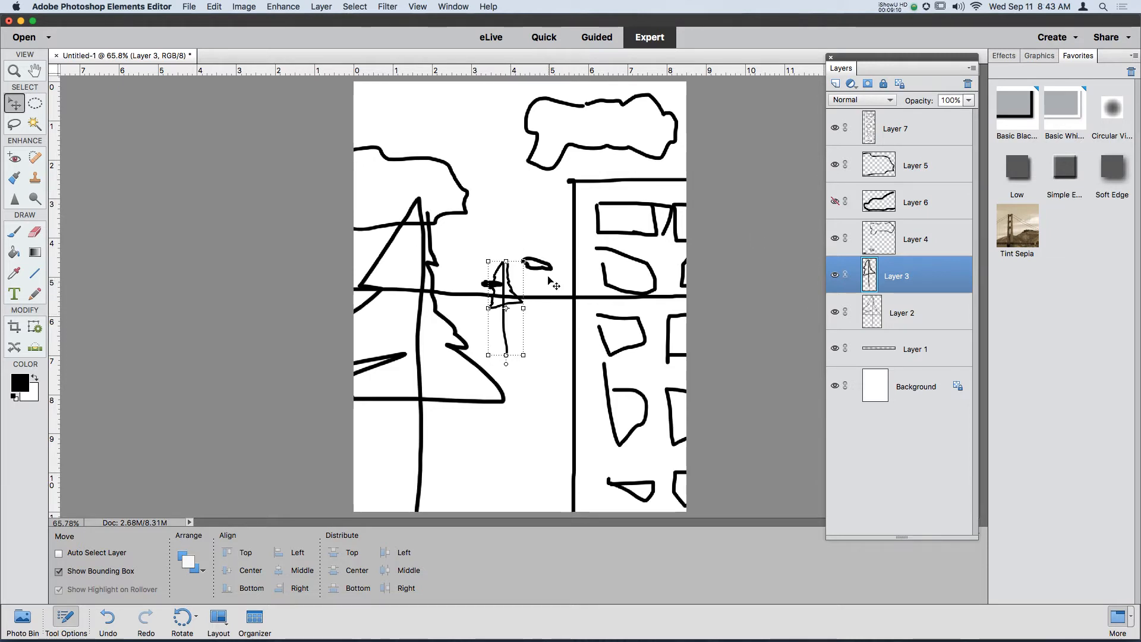
Step: Lasso the two small low clouds on Layer 4 and delete them, undo the deletion and drop the selection
left_click(916, 240)
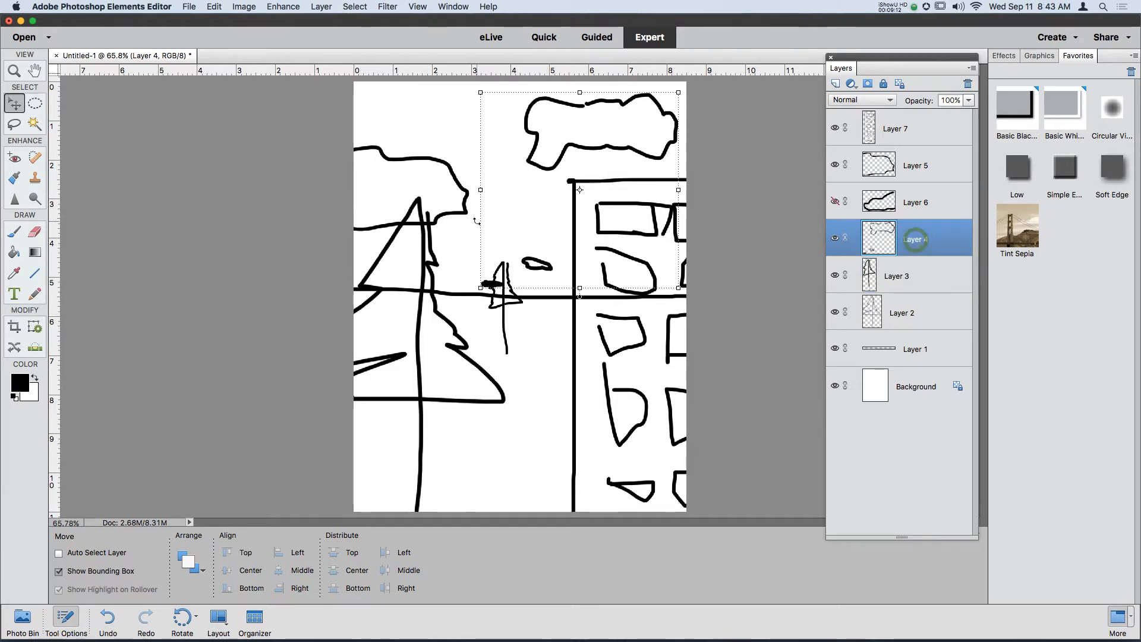
left_click(15, 123)
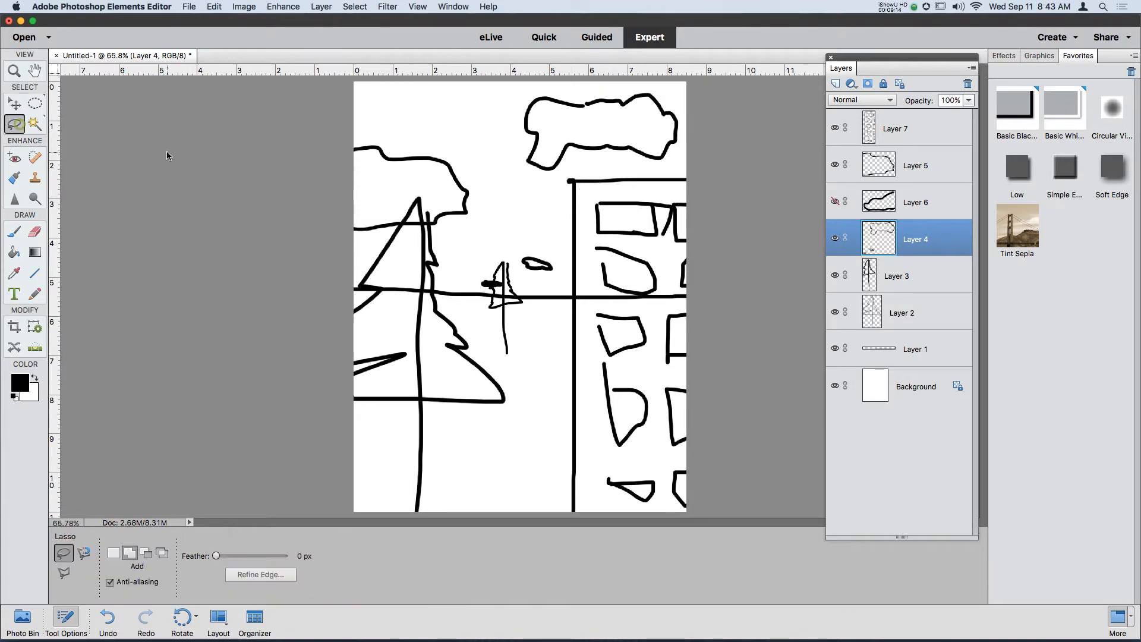
mouse_move(509, 248)
left_mouse_down()
mouse_move(577, 334)
mouse_move(585, 253)
mouse_move(562, 249)
left_mouse_up()
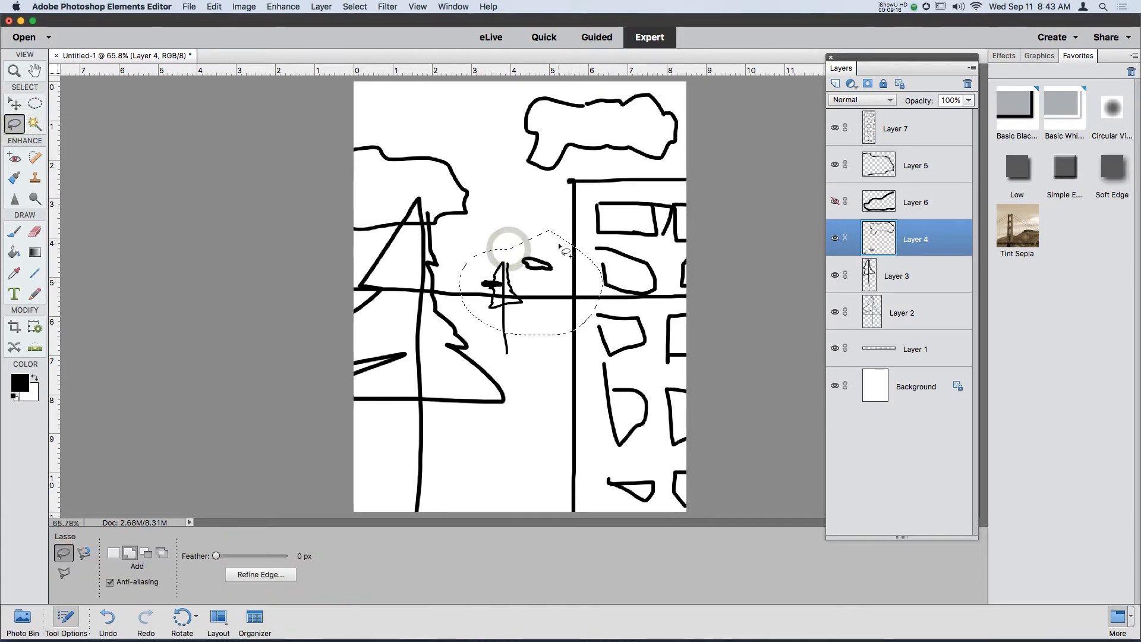
key("Delete")
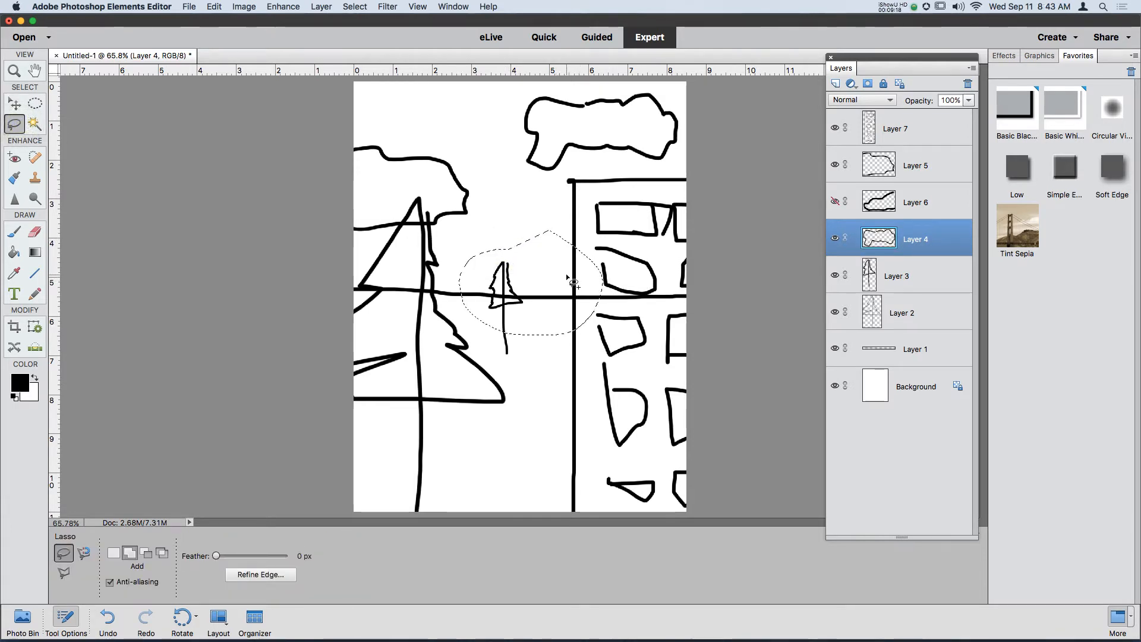
key("super+z")
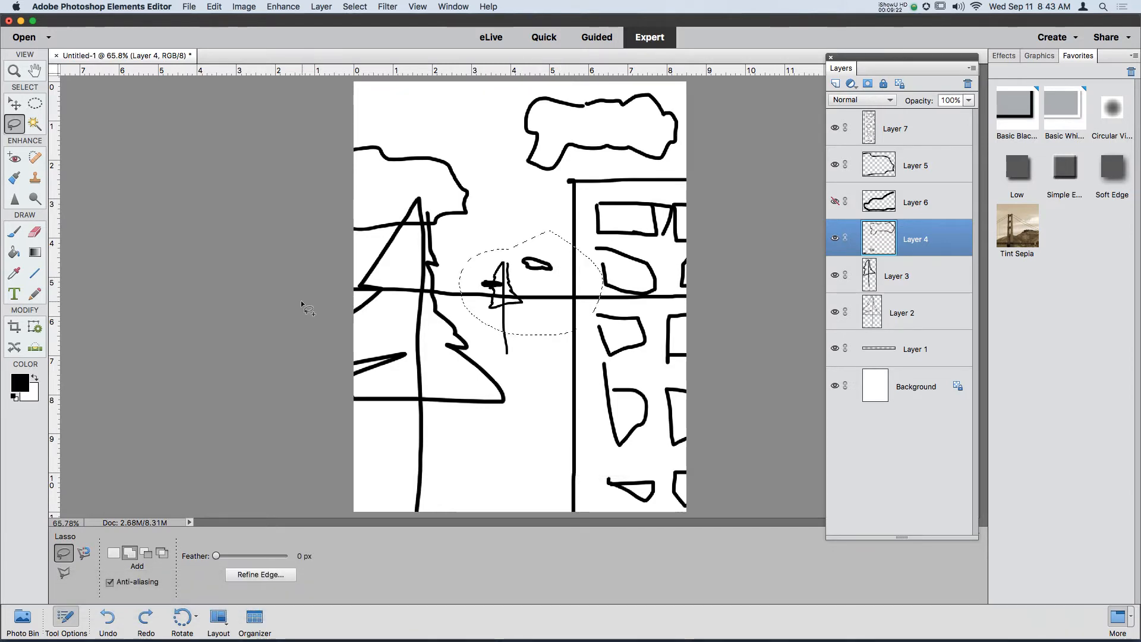
key("super+d")
Step: Erase the two small low clouds from Layer 4 with a 45 px Eraser, raising its opacity to 100%
left_click(35, 232)
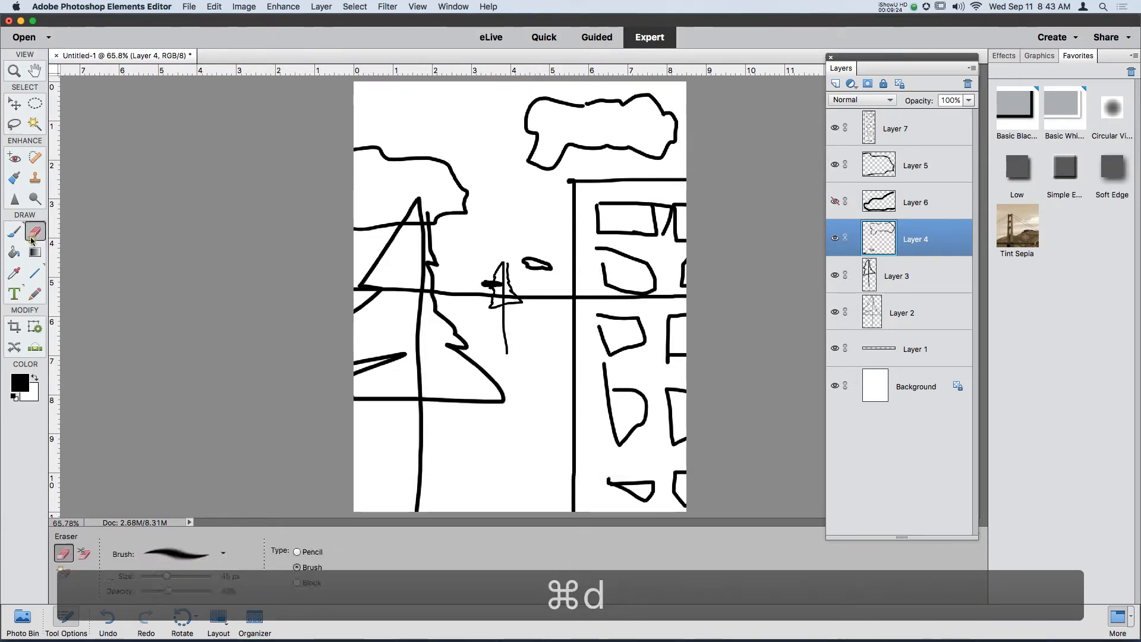
left_click_drag(538, 264, 523, 267)
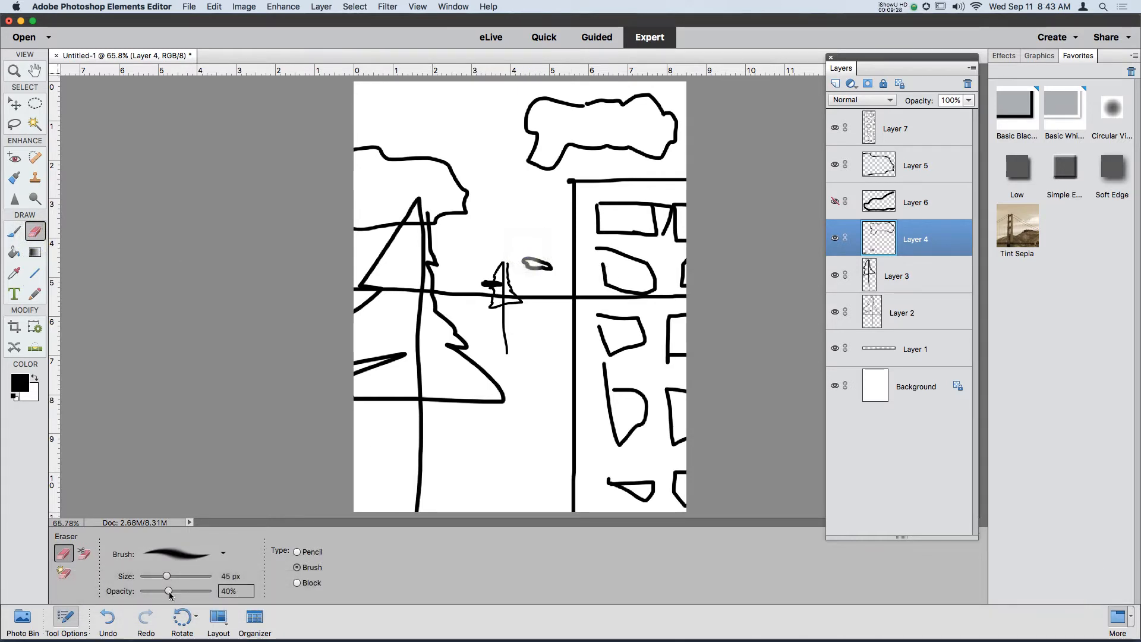
left_click_drag(170, 592, 165, 591)
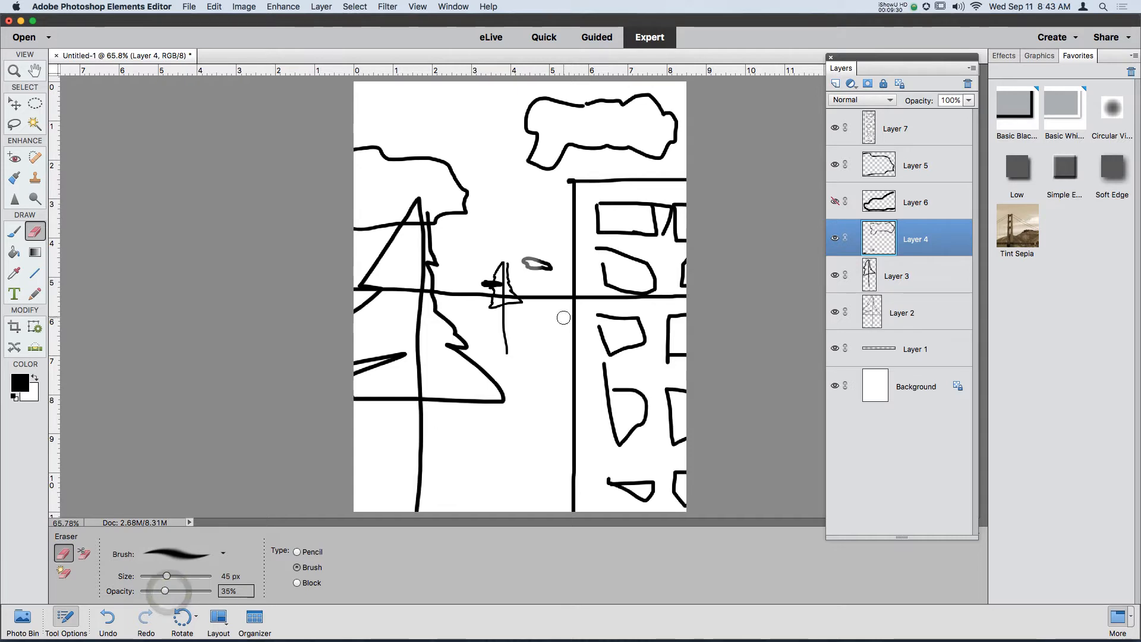
mouse_move(539, 276)
left_mouse_down()
mouse_move(501, 268)
mouse_move(484, 289)
left_mouse_up()
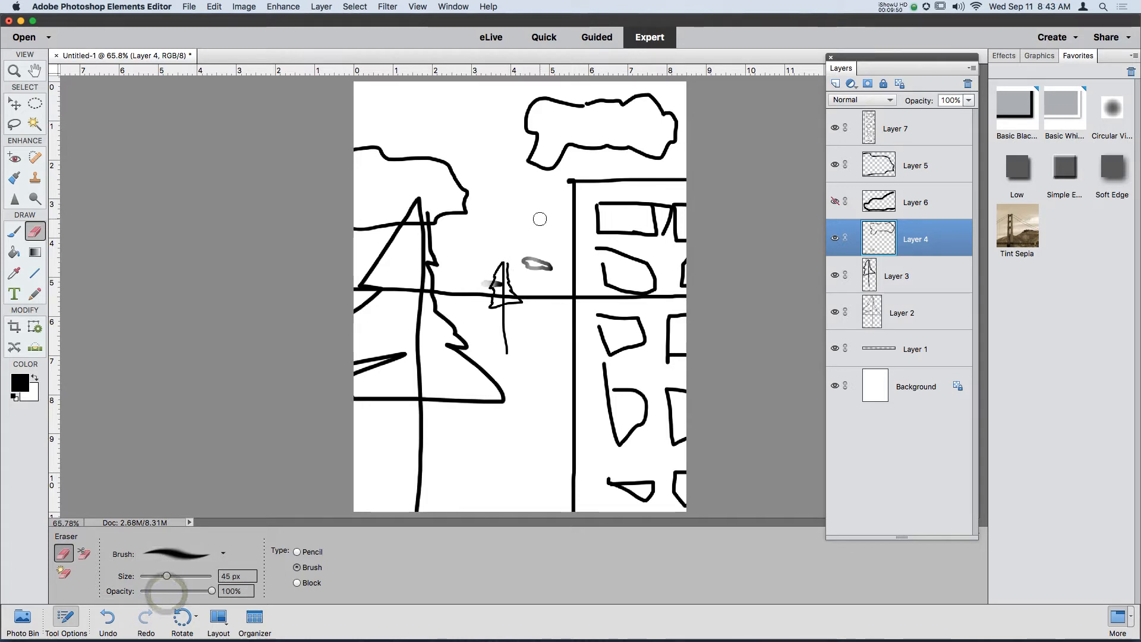
mouse_move(530, 224)
left_mouse_down()
mouse_move(528, 314)
mouse_move(523, 247)
mouse_move(528, 273)
mouse_move(551, 265)
left_mouse_up()
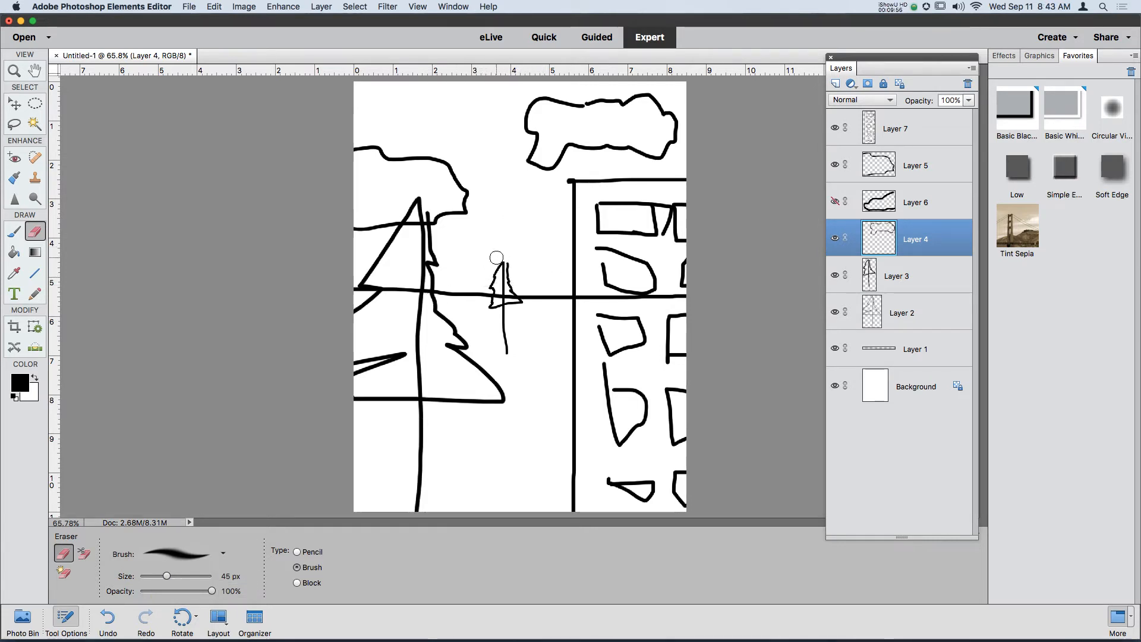
Step: Create a new layer above Layer 4 and brush a small flat cloud just above the horizon between the two trees
left_click(12, 233)
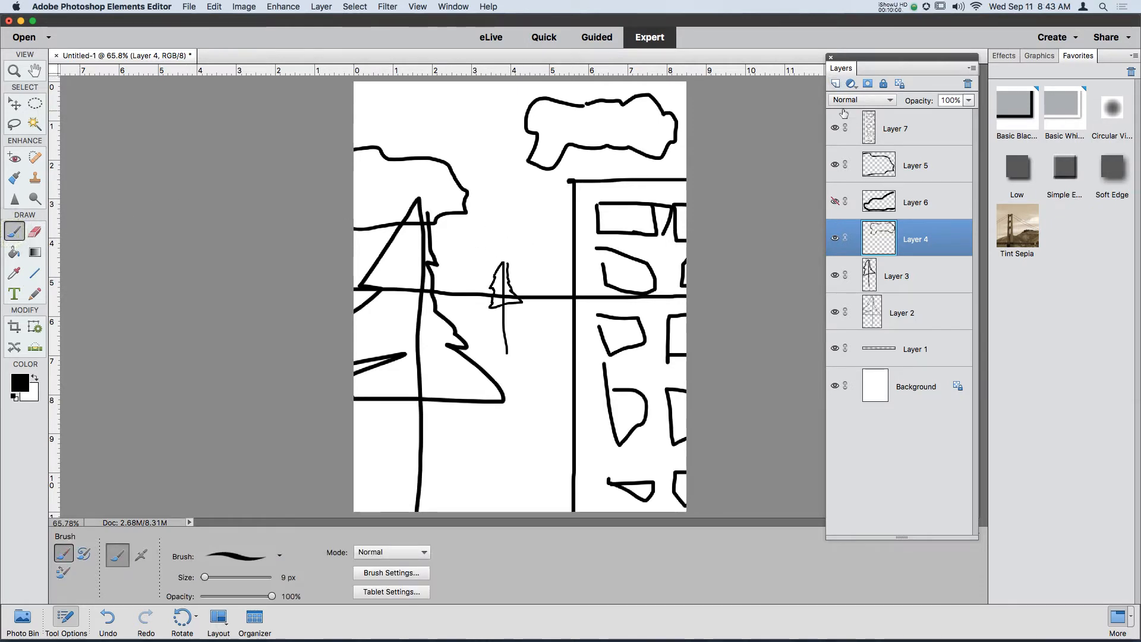
left_click(836, 83)
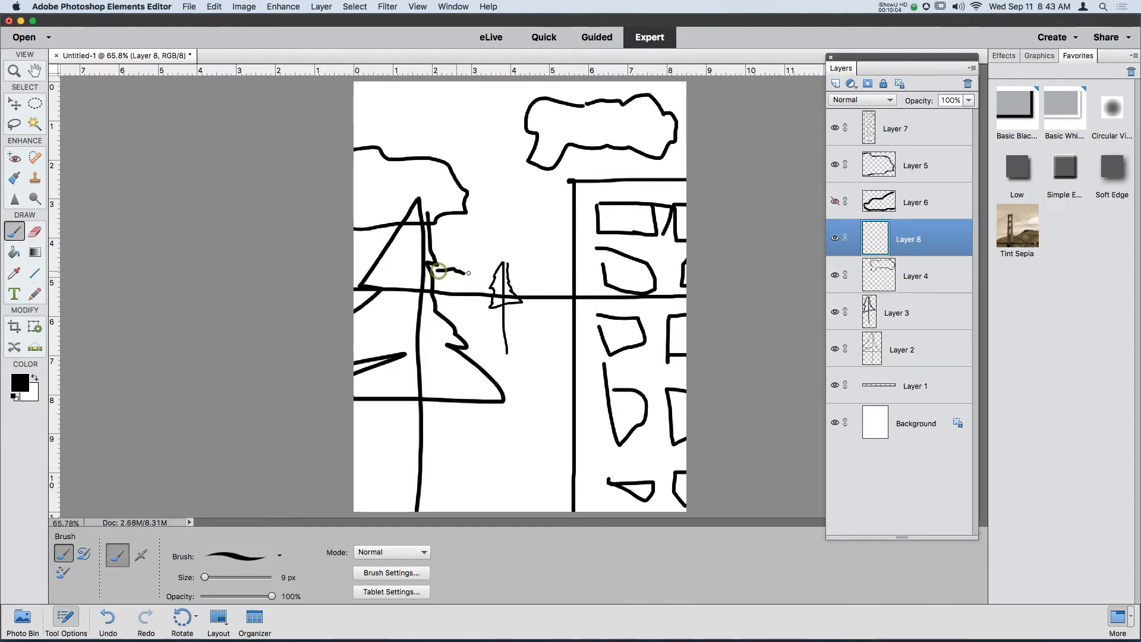
mouse_move(469, 273)
left_mouse_down()
mouse_move(446, 262)
mouse_move(469, 274)
left_mouse_up()
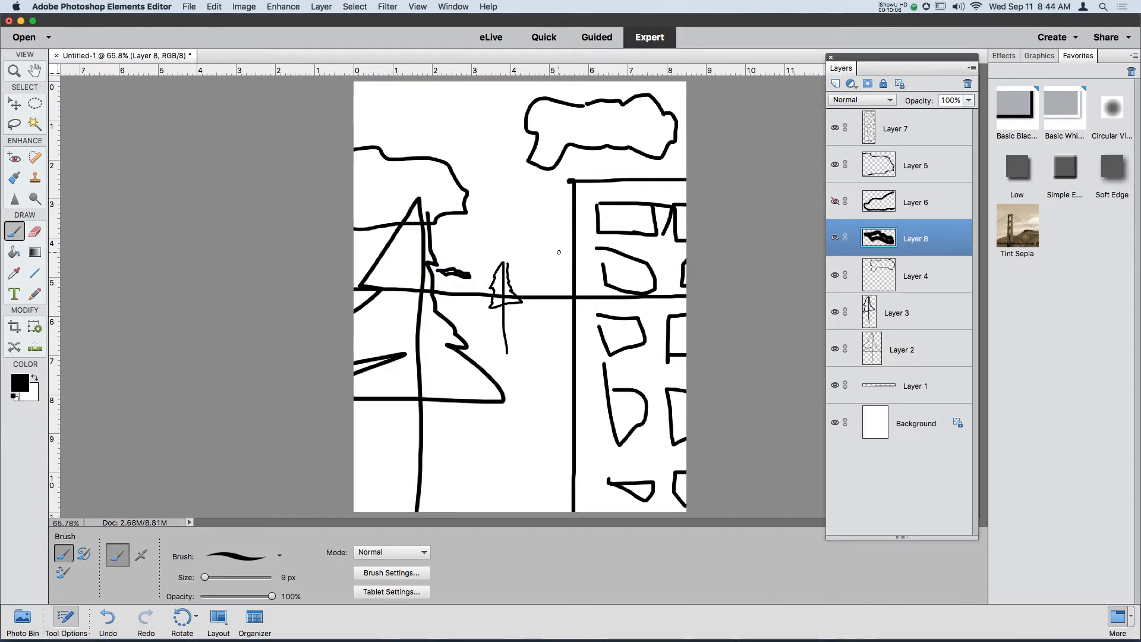
Step: Brush a medium cloud emerging from behind the building's left edge and a small flat cloud between the small tree and the building
mouse_move(559, 252)
left_mouse_down()
mouse_move(525, 246)
mouse_move(546, 267)
mouse_move(577, 264)
left_mouse_up()
key("super+z")
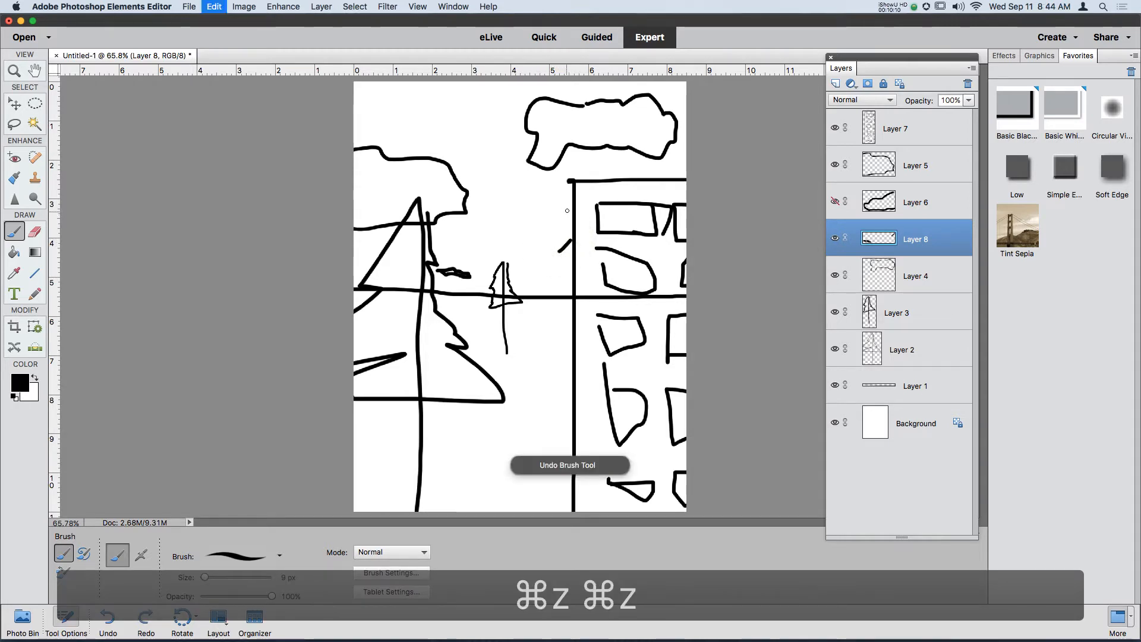
mouse_move(539, 219)
left_mouse_down()
mouse_move(530, 230)
mouse_move(578, 233)
left_mouse_up()
left_click_drag(534, 270, 535, 271)
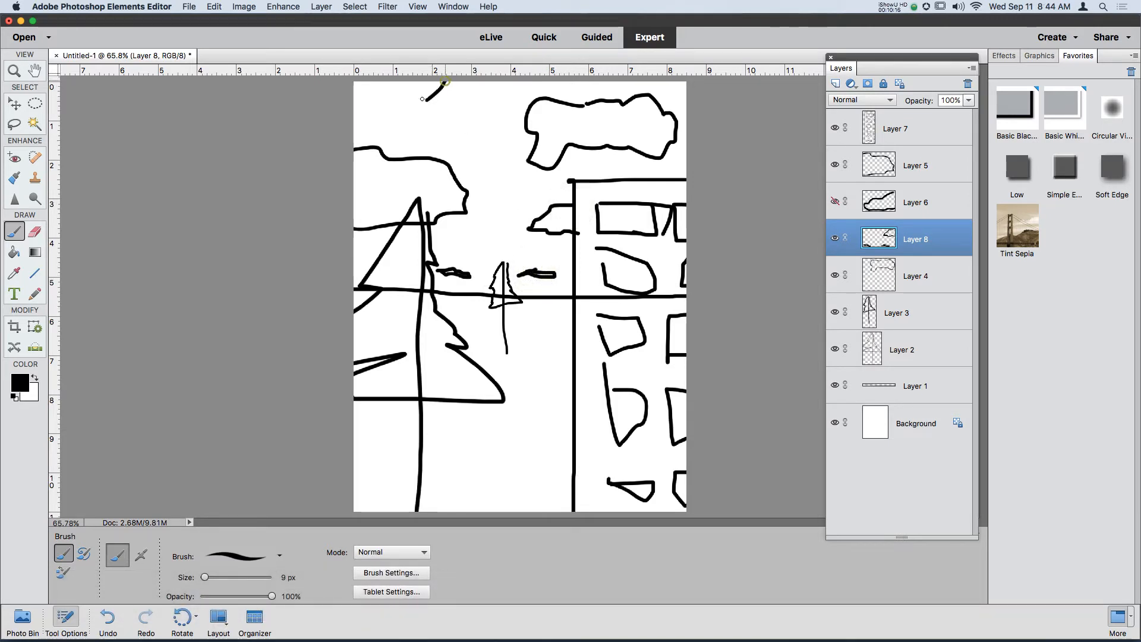
left_click_drag(422, 99, 354, 108)
key("super+z")
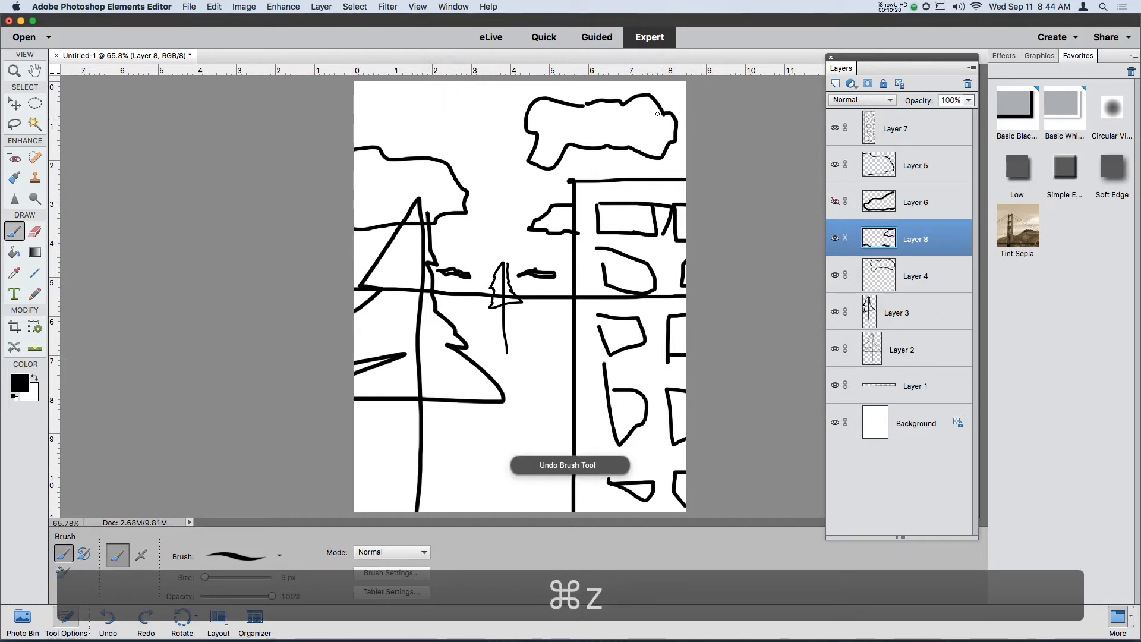
Step: Move the large cloud on Layer 4 up and right into the page's upper-right corner
left_click(921, 166)
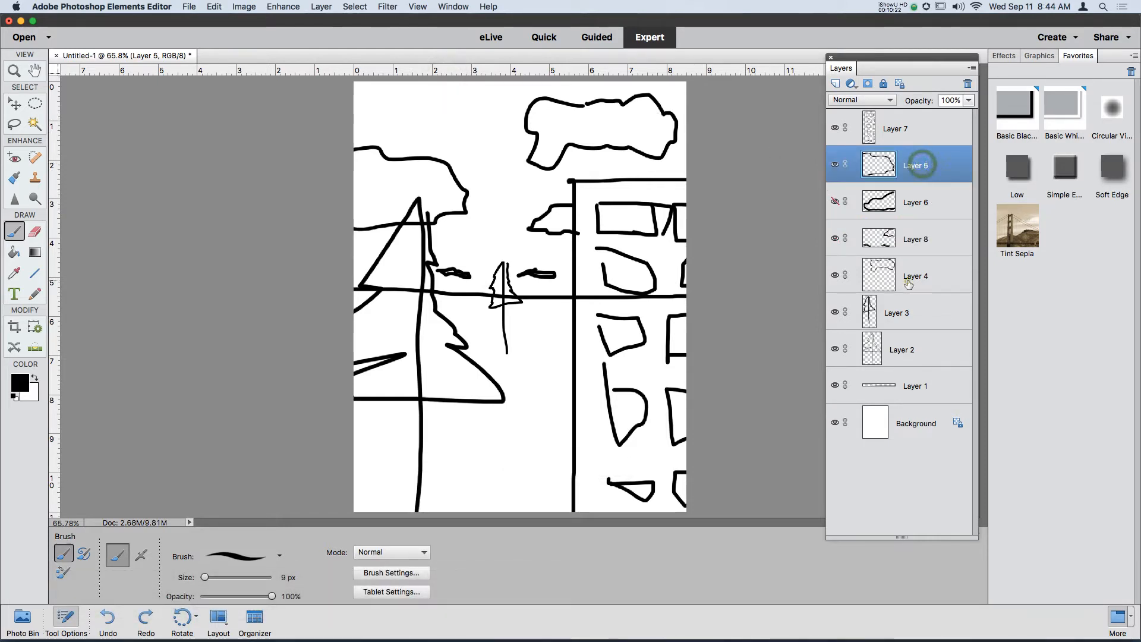
left_click(909, 284)
key("v")
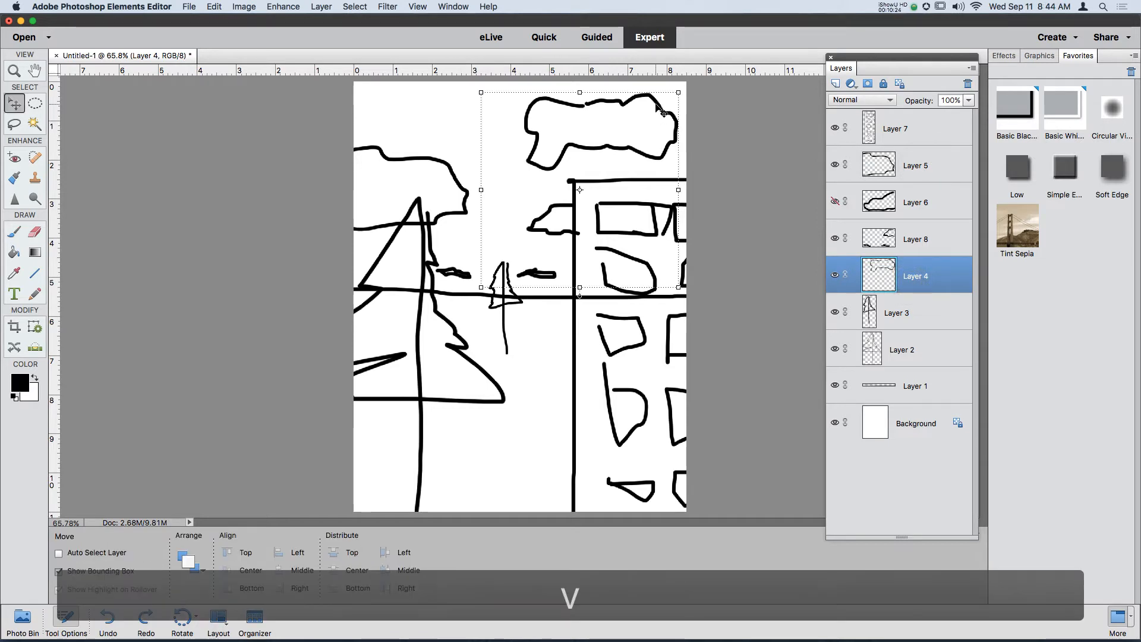
left_click_drag(657, 106, 665, 96)
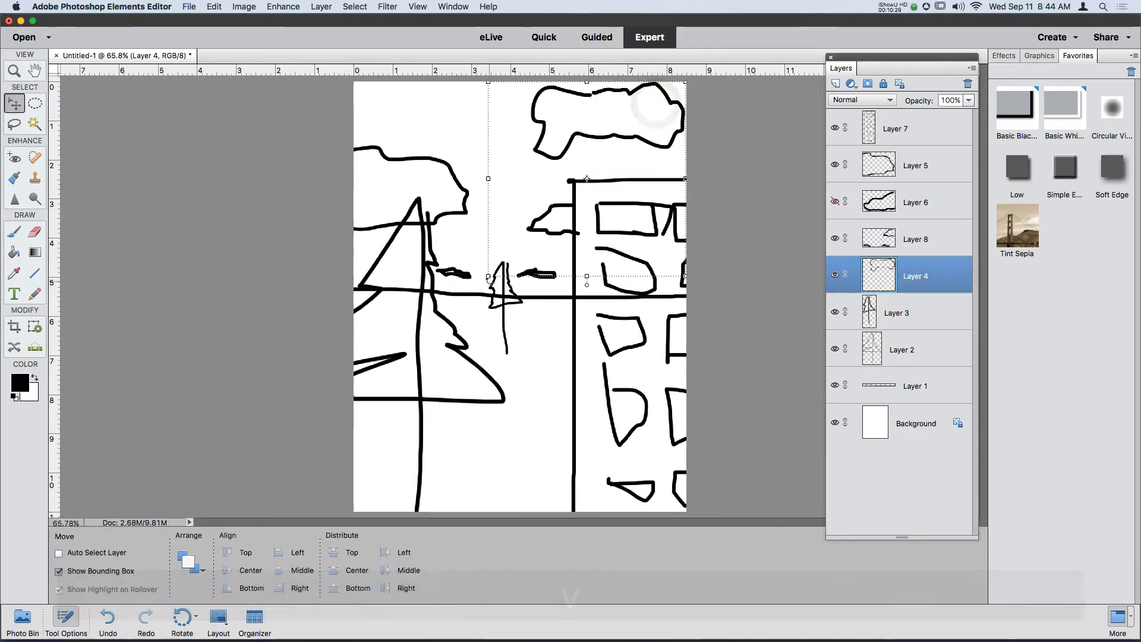
Step: Scale the Layer 4 cloud proportionally to 126.04% and shift it so it runs past the page's top and right edges
left_click_drag(489, 276, 458, 307)
left_click_drag(589, 97, 588, 86)
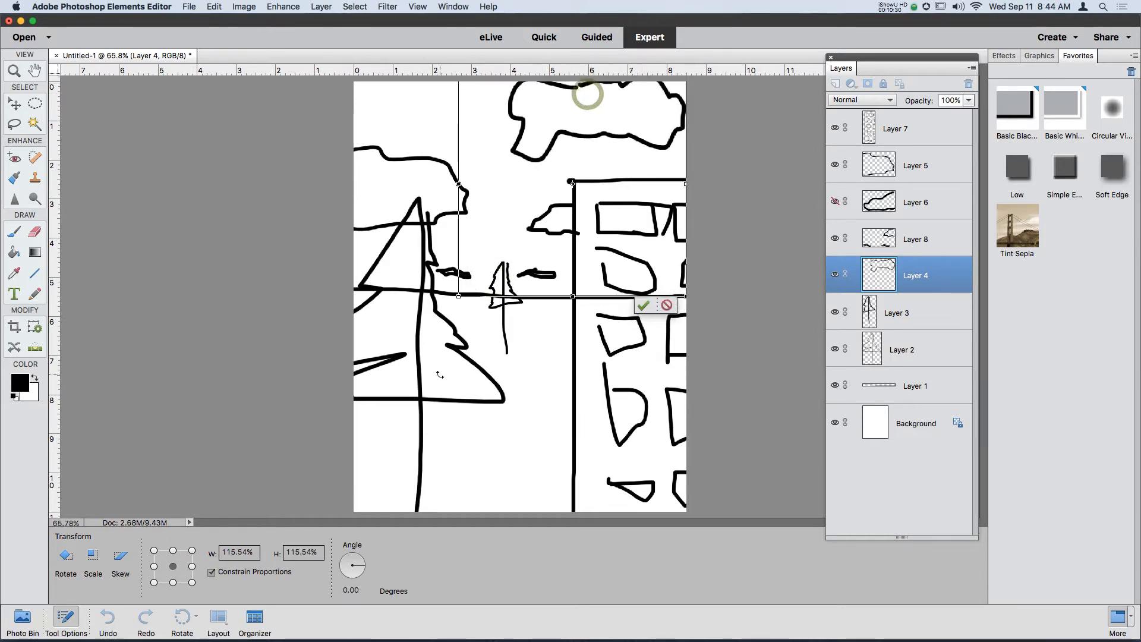
left_click_drag(459, 295, 438, 316)
left_click_drag(653, 111, 671, 106)
right_click(669, 100)
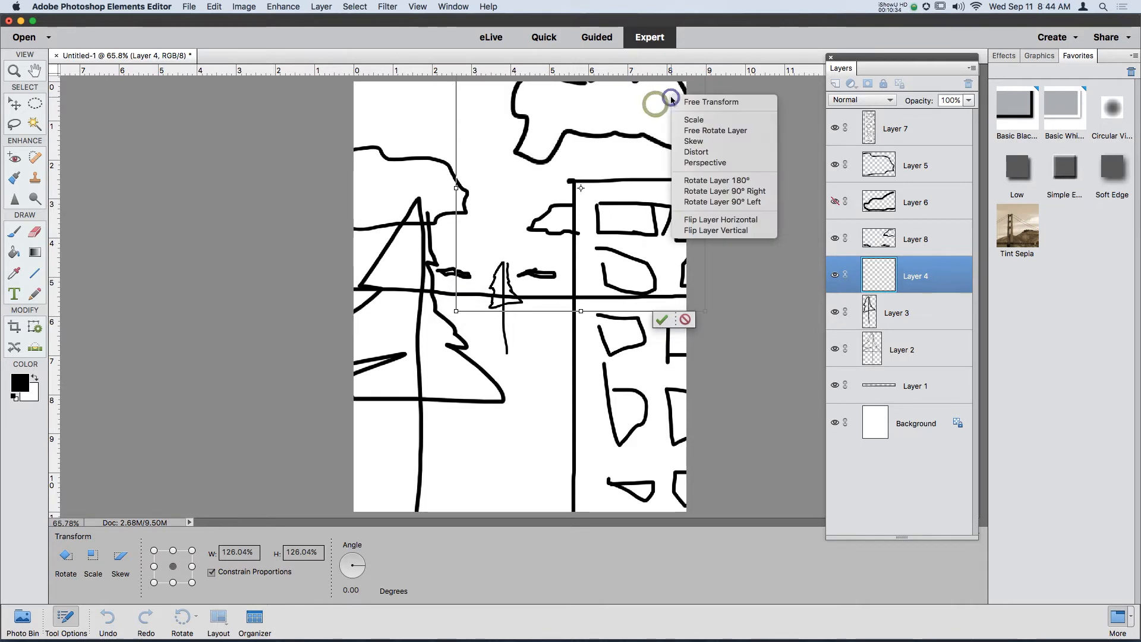
left_click(622, 104)
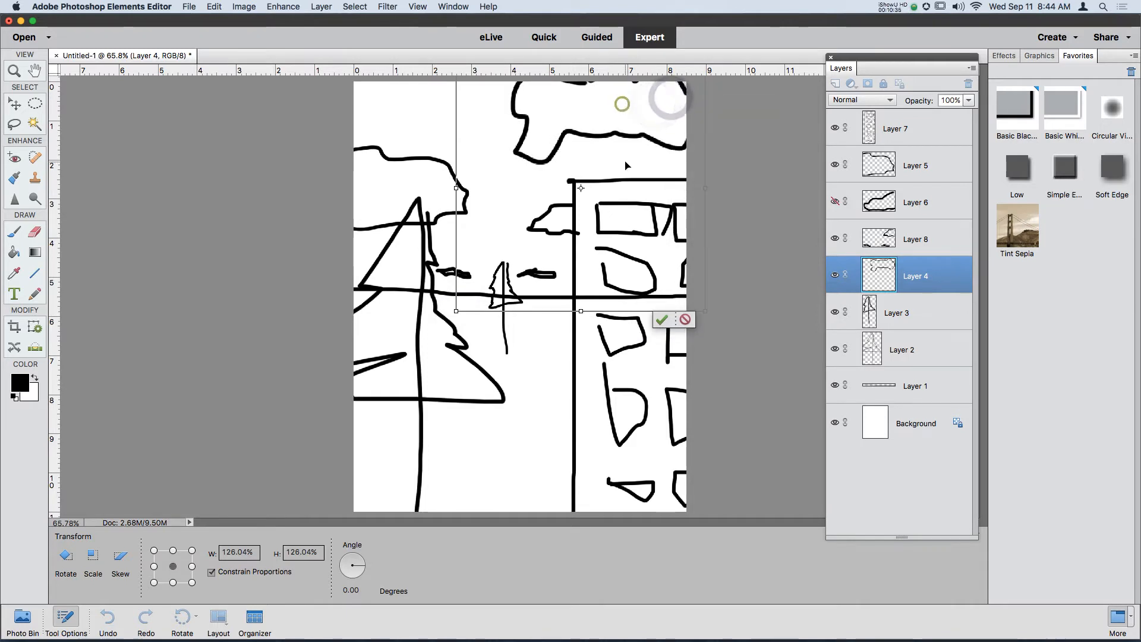
left_click(662, 320)
left_click(416, 119)
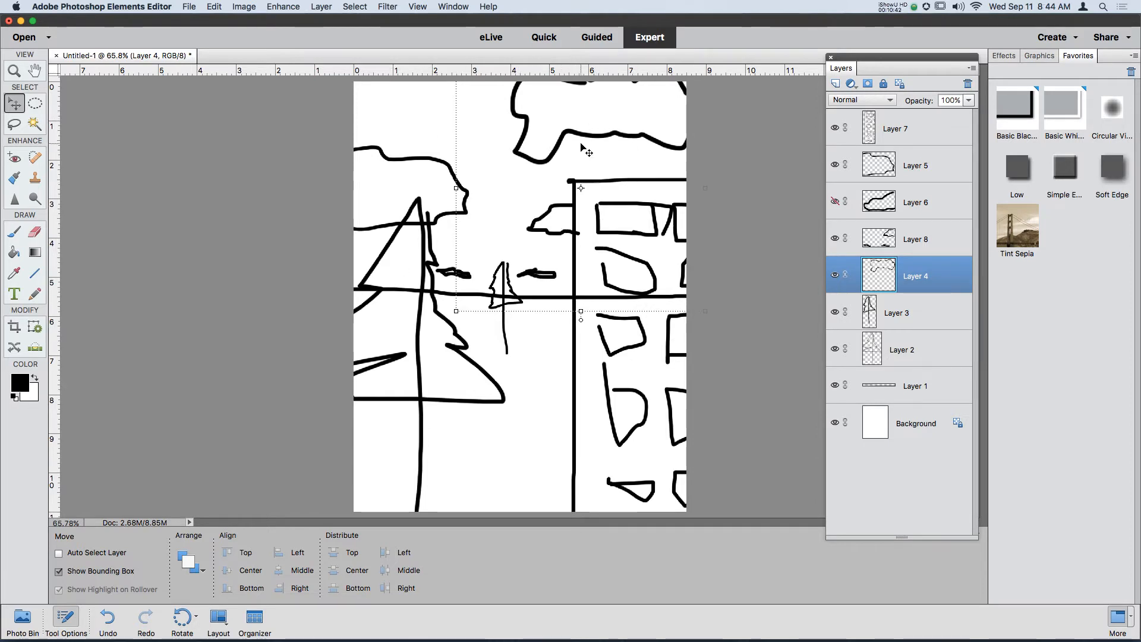
left_click_drag(580, 135, 573, 139)
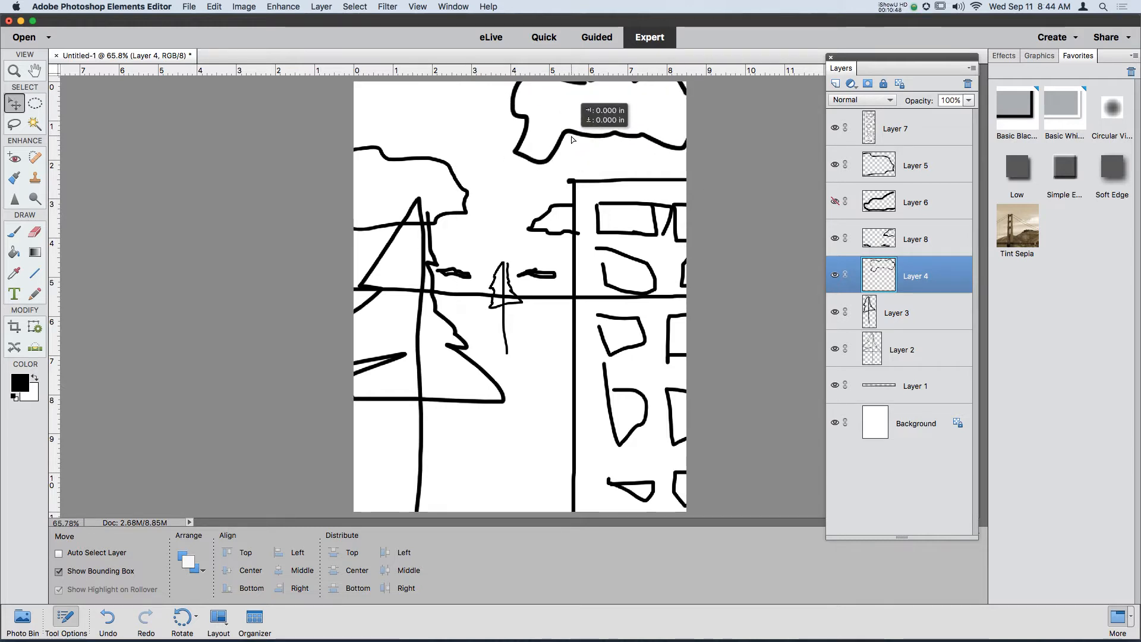
left_click_drag(572, 139, 573, 139)
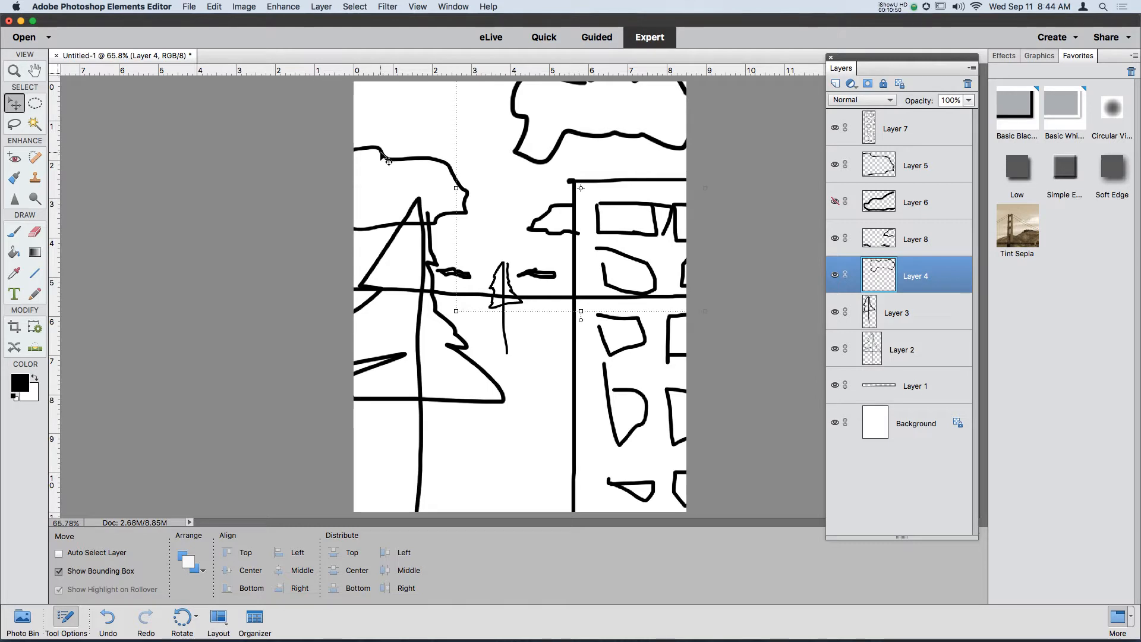
Step: Move the cloud on Layer 5 slightly right and up, away from the page's left edge
left_click(913, 169)
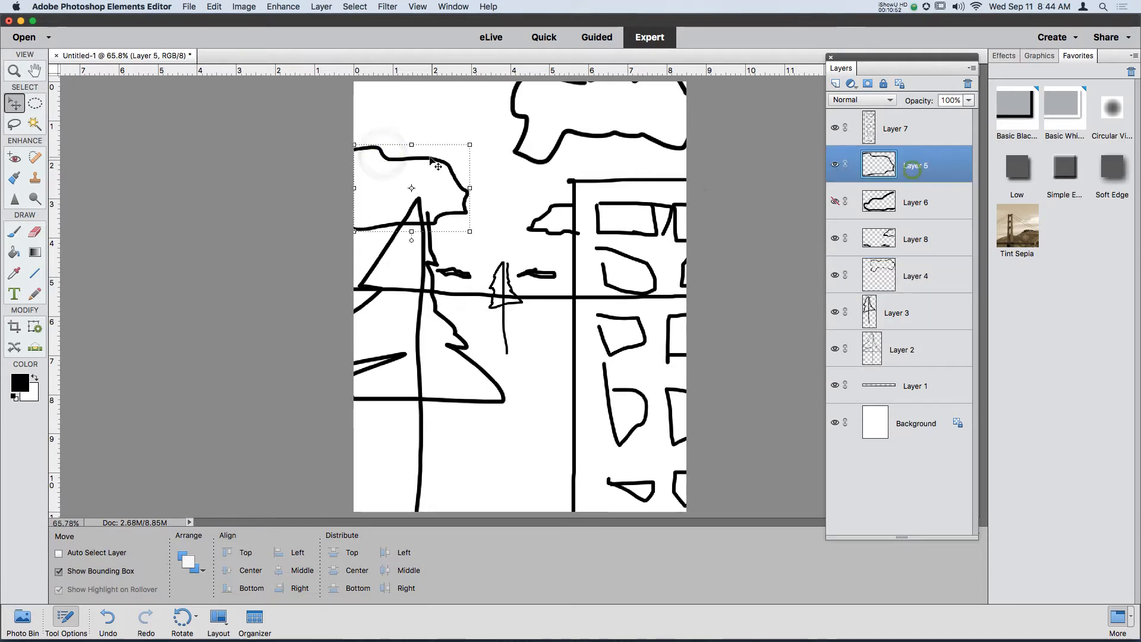
left_click_drag(415, 158, 426, 153)
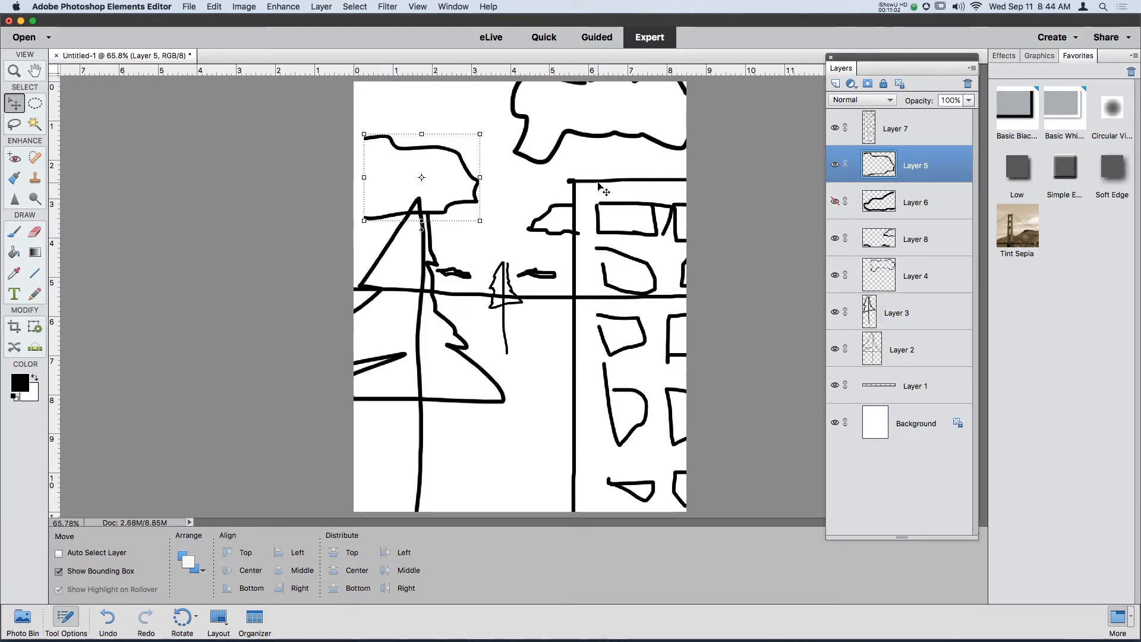
Step: Get the Brush tool ready and add a new empty layer directly above Layer 7
left_click(15, 232)
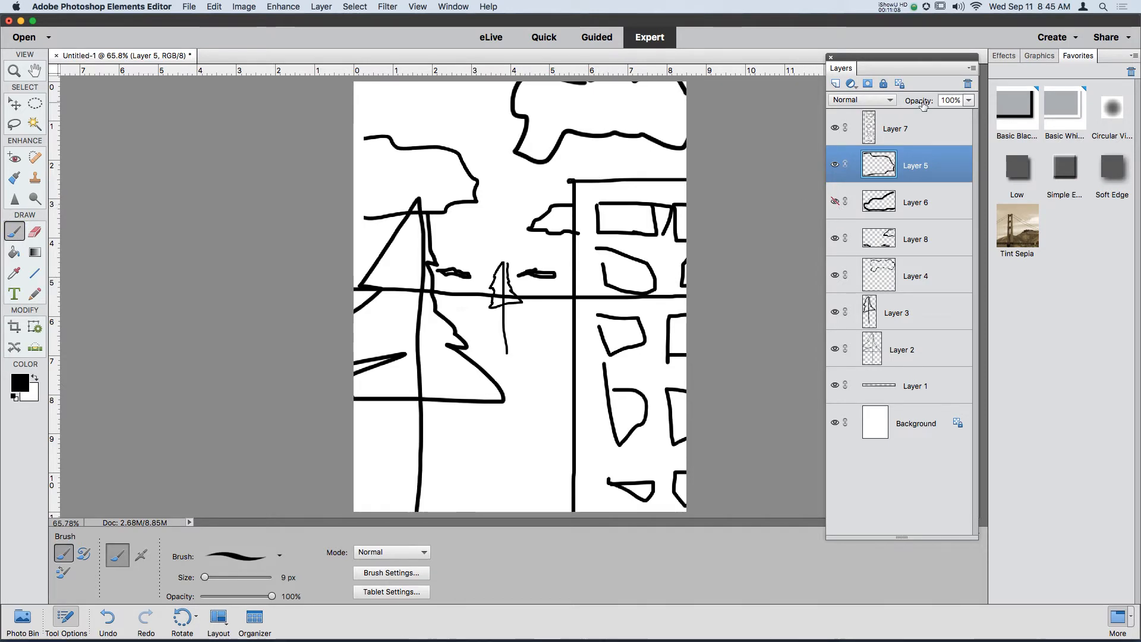
left_click(920, 127)
left_click(836, 84)
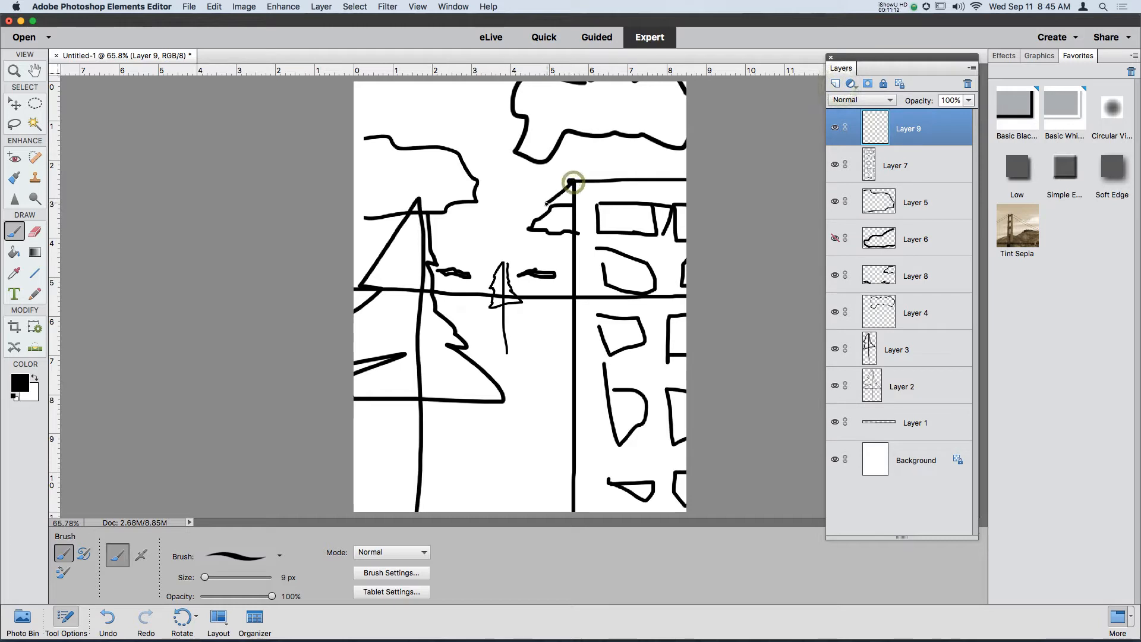
Step: Try brushing a receding side wall along the building's left edge on Layer 9, and undo it
left_click_drag(547, 204, 527, 512)
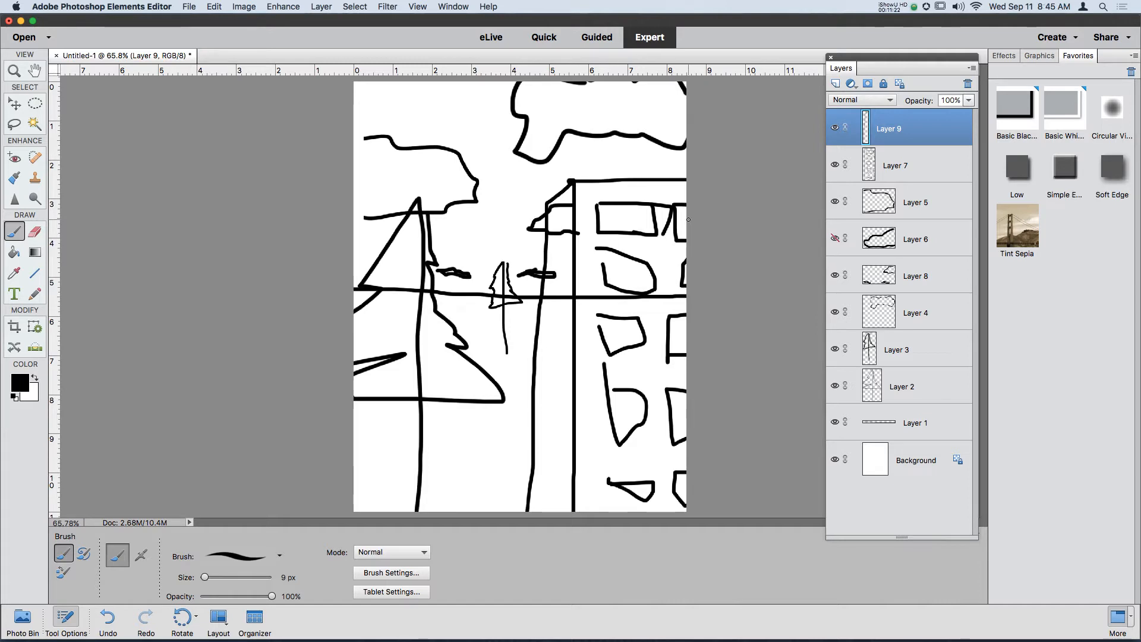
key("super+z")
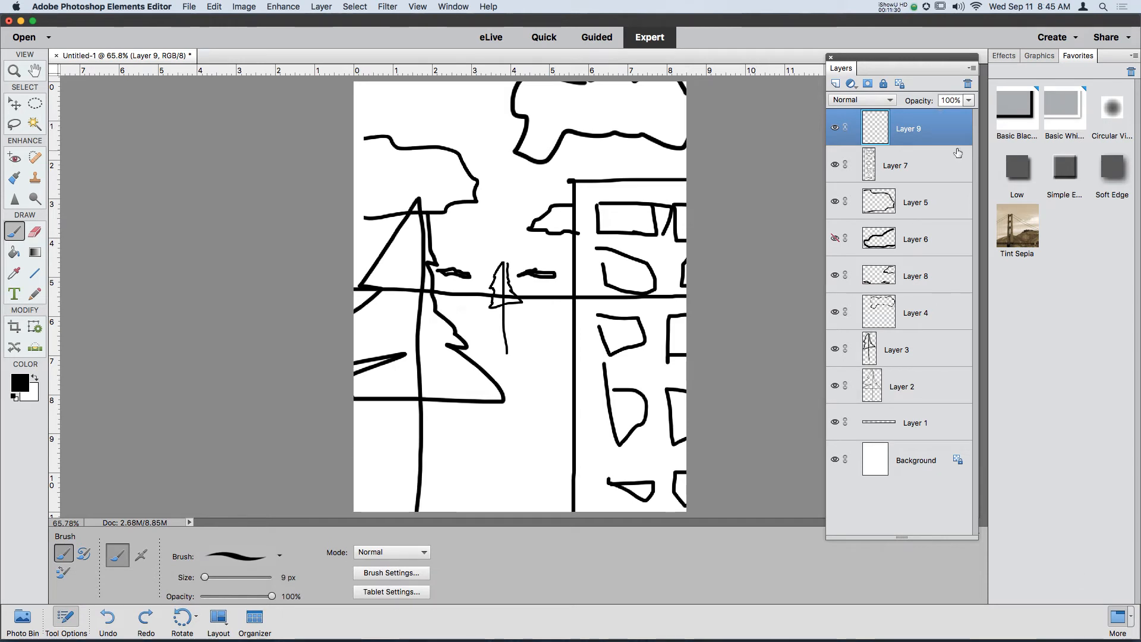
Step: Lower the opacity of the building on Layer 7 to 15%
left_click(969, 101)
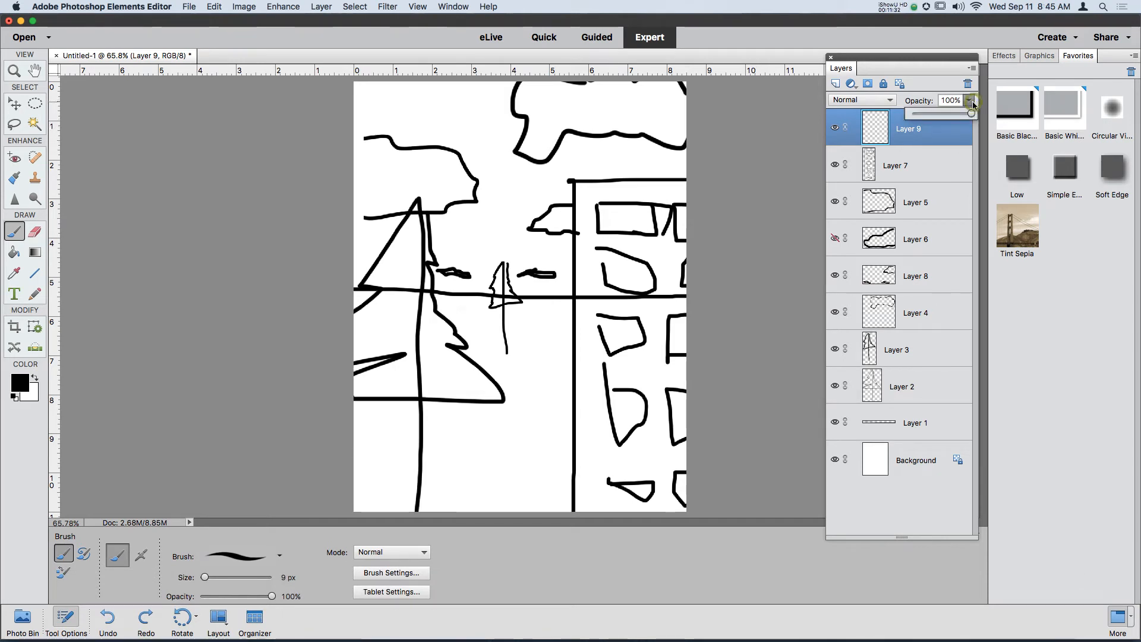
left_click(953, 158)
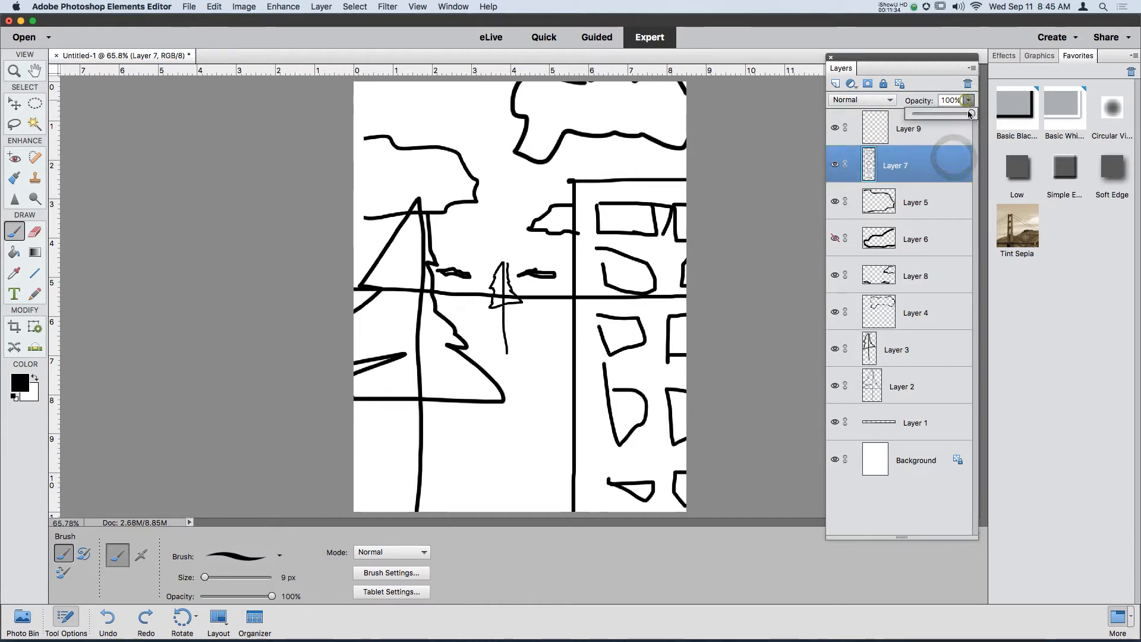
left_click_drag(970, 113, 925, 118)
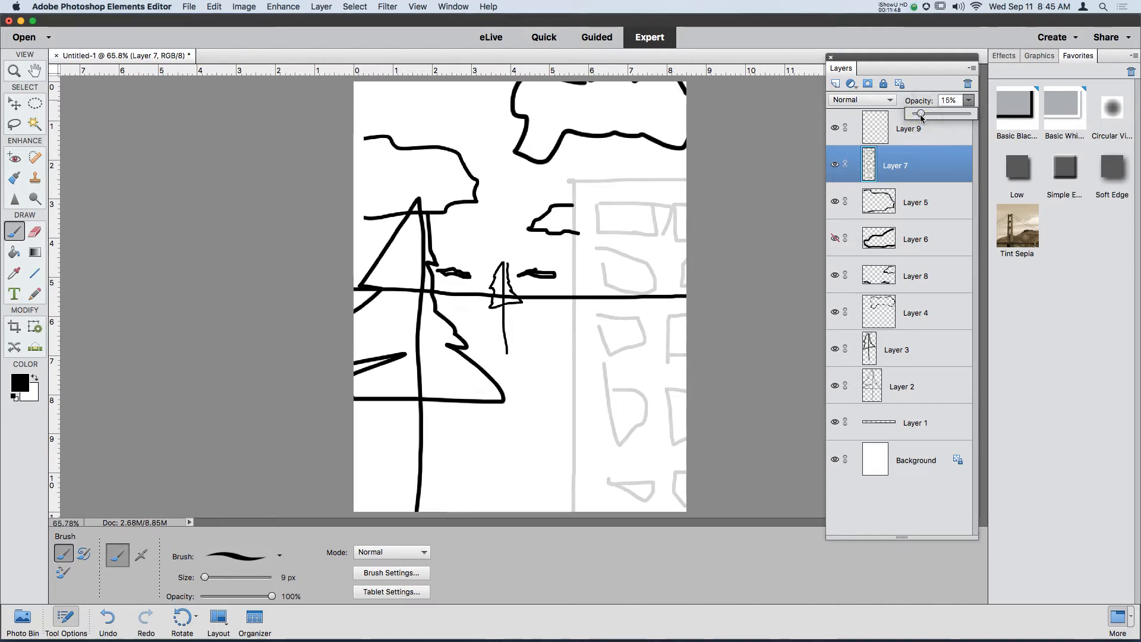
left_click_drag(924, 117, 911, 117)
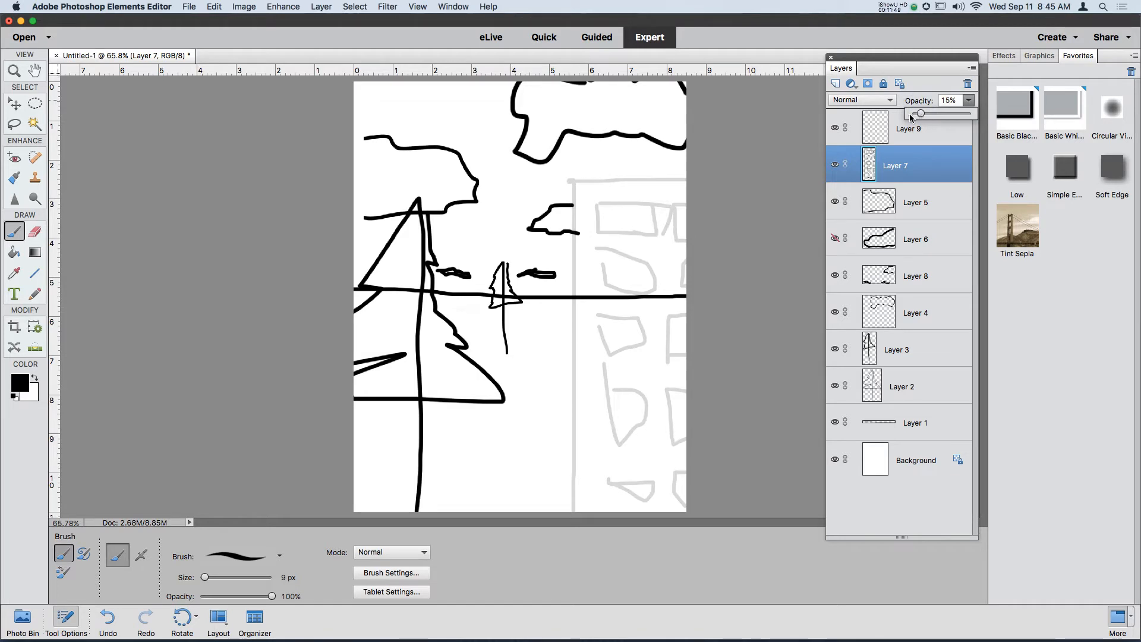
Step: With the Move tool active, try 50% opacity on Layer 7 and settle on 10%
left_click(16, 106)
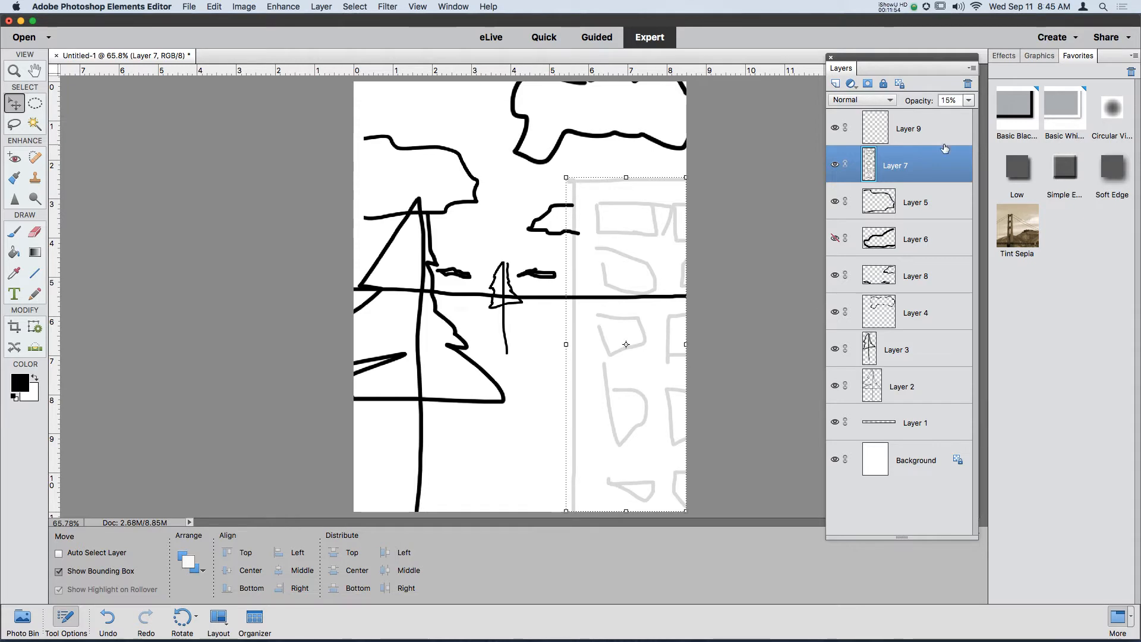
left_click(916, 205)
left_click(916, 169)
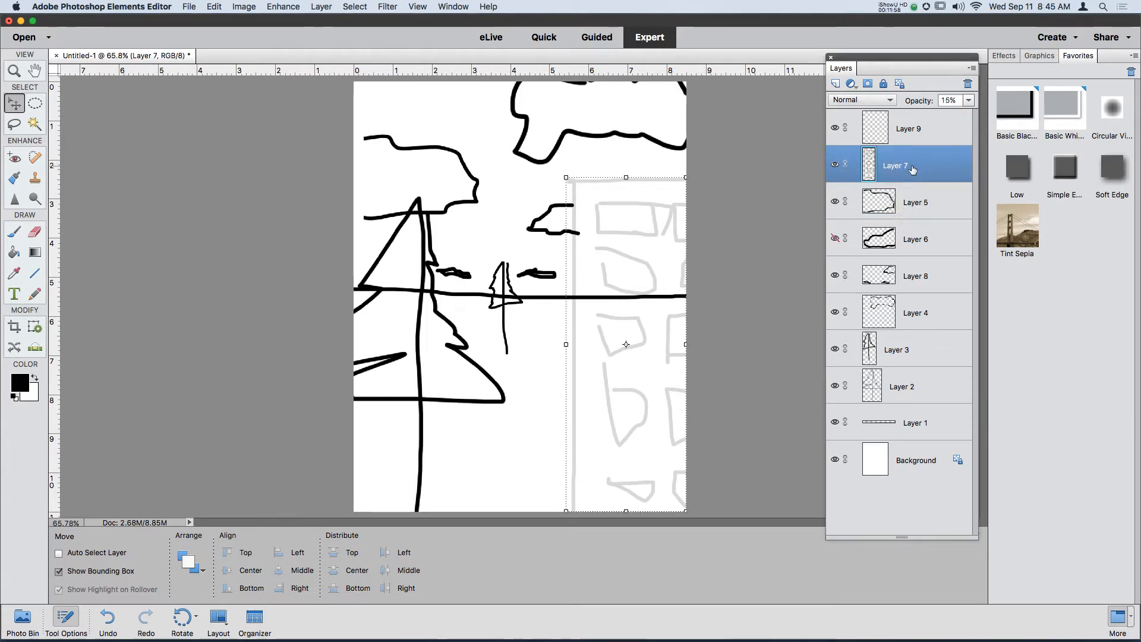
key("5")
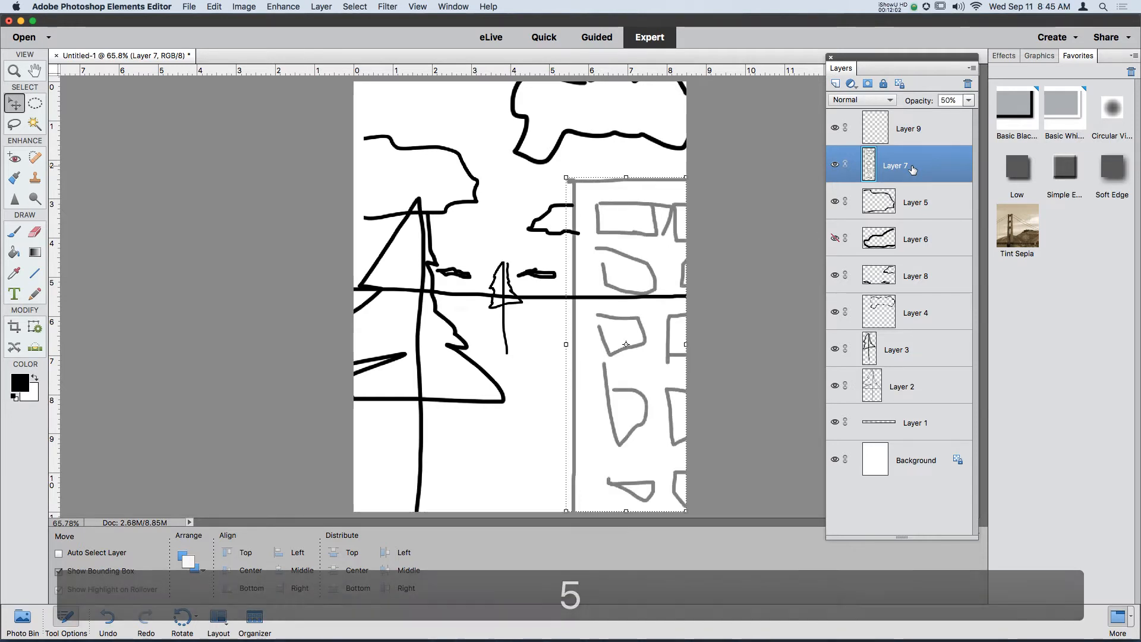
key("2")
key("0")
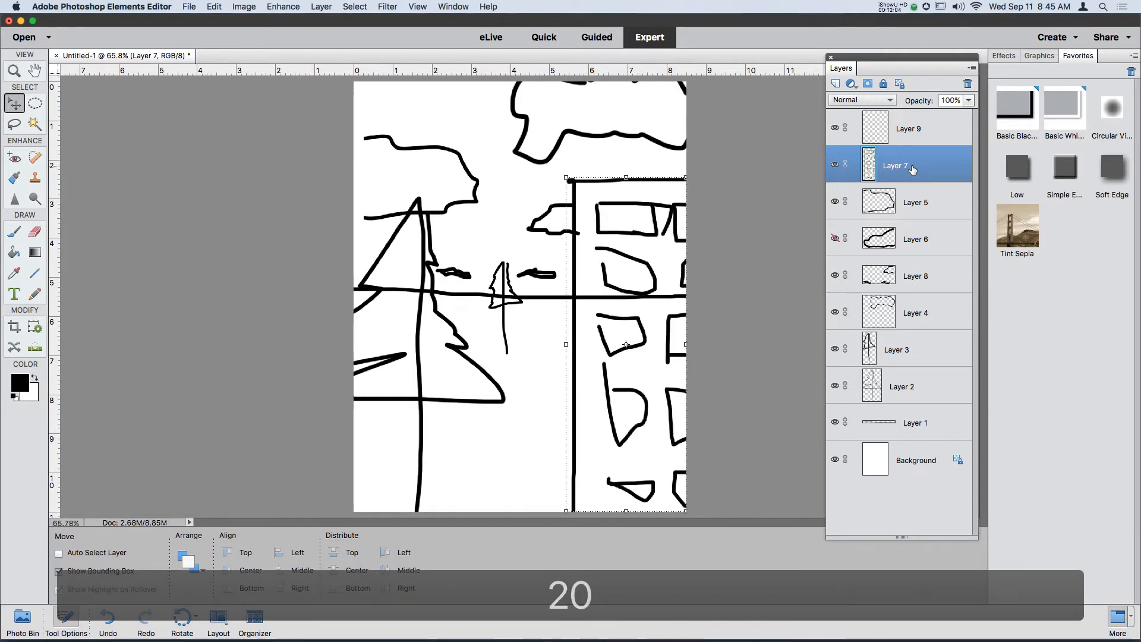
key("1")
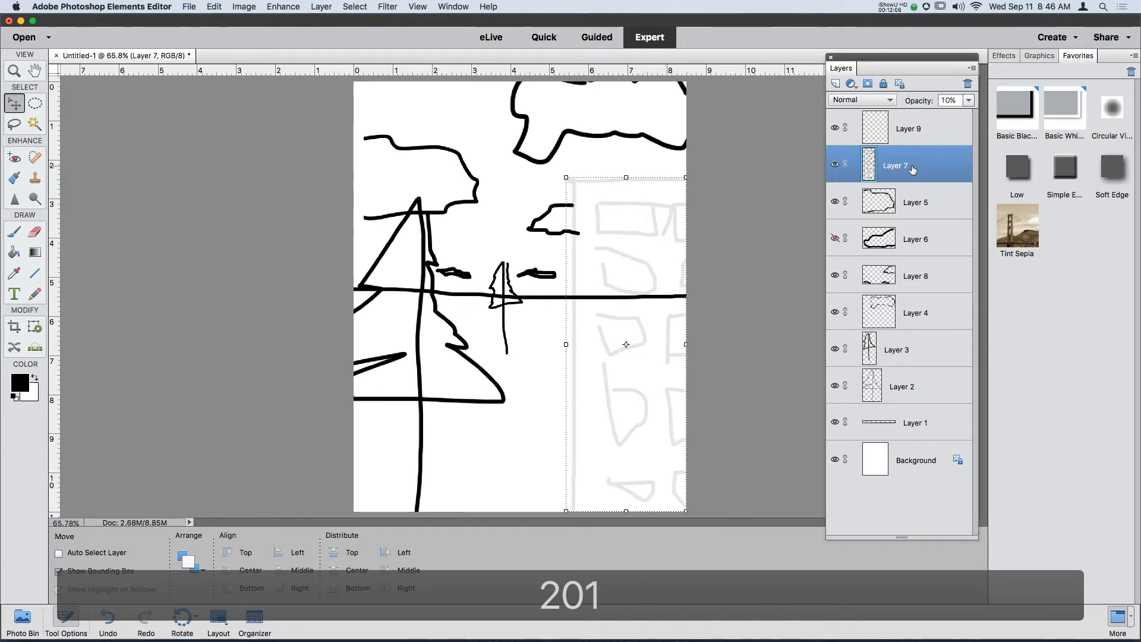
key("1")
key("2")
key("1")
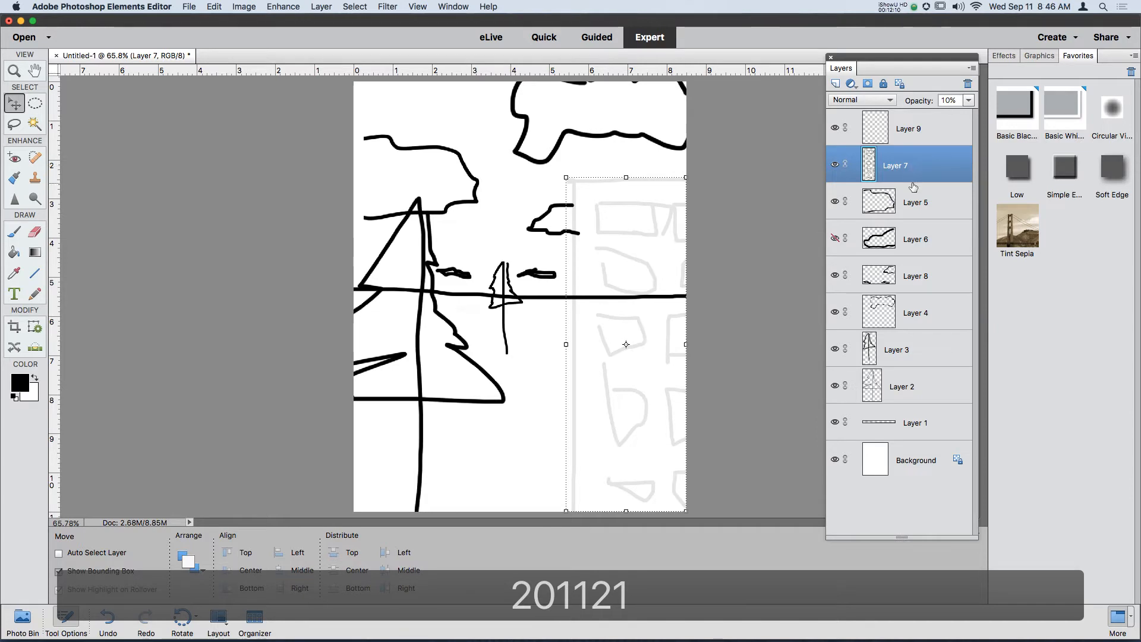
Step: Fade the cloud layers, Layers 5, 6, 8 and 4, to 10% opacity
left_click(912, 202)
left_click(913, 238)
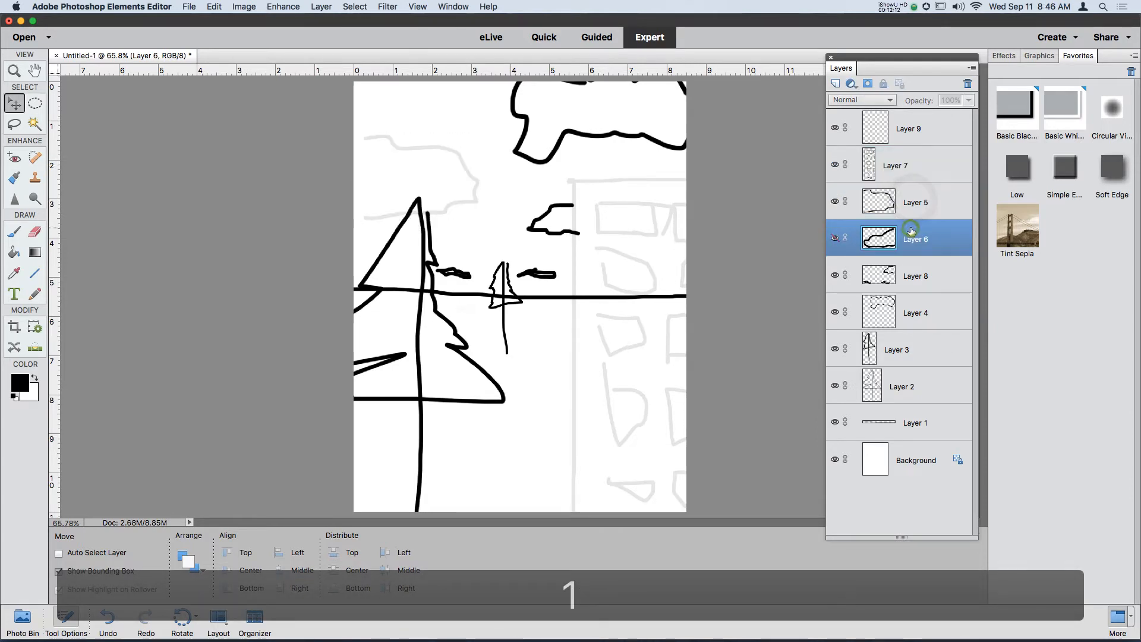
key("1")
left_click(911, 265)
key("1")
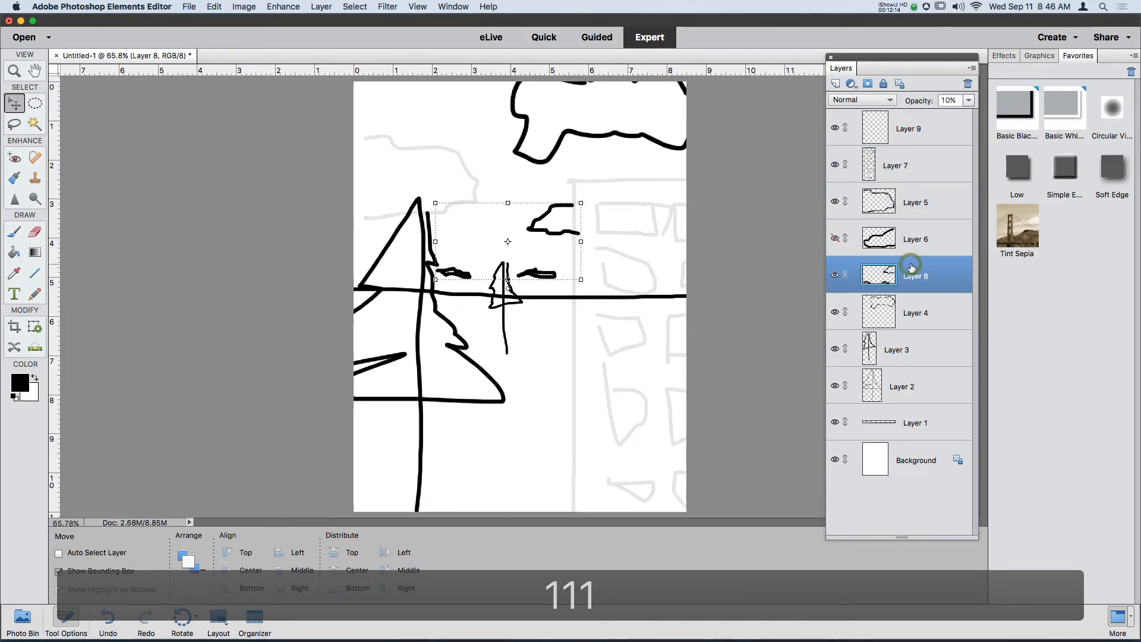
left_click(912, 299)
key("1")
Step: Fade the tree and horizon layers, setting Layers 3 and 1 to 10% opacity and Layer 2 to 11%
left_click(930, 351)
key("1")
key("1")
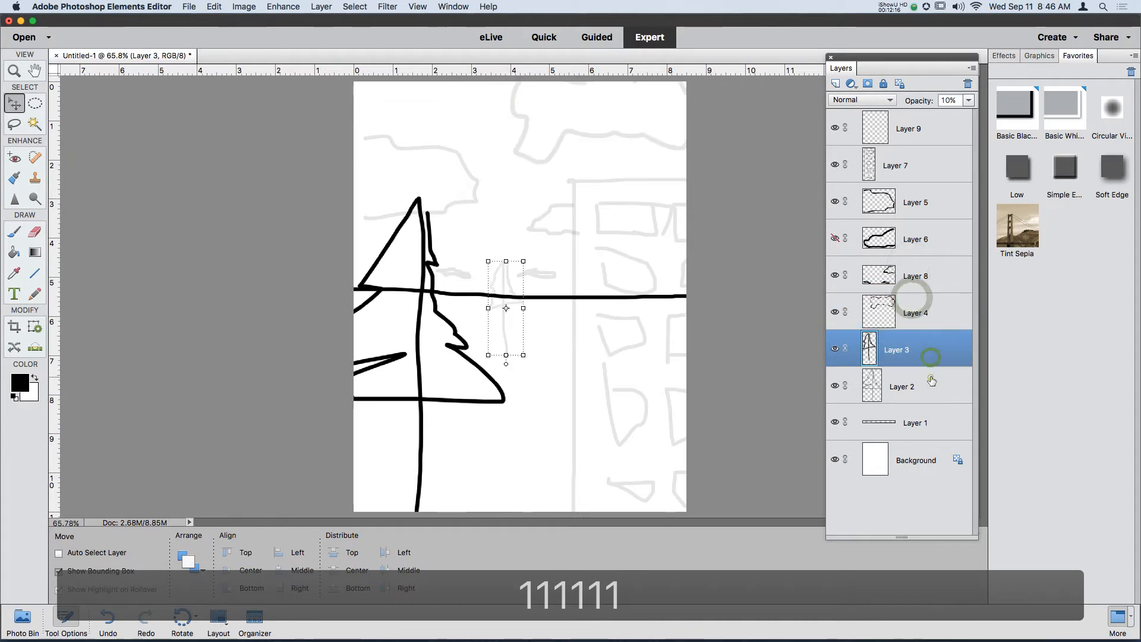
left_click(931, 382)
left_click(929, 423)
key("1")
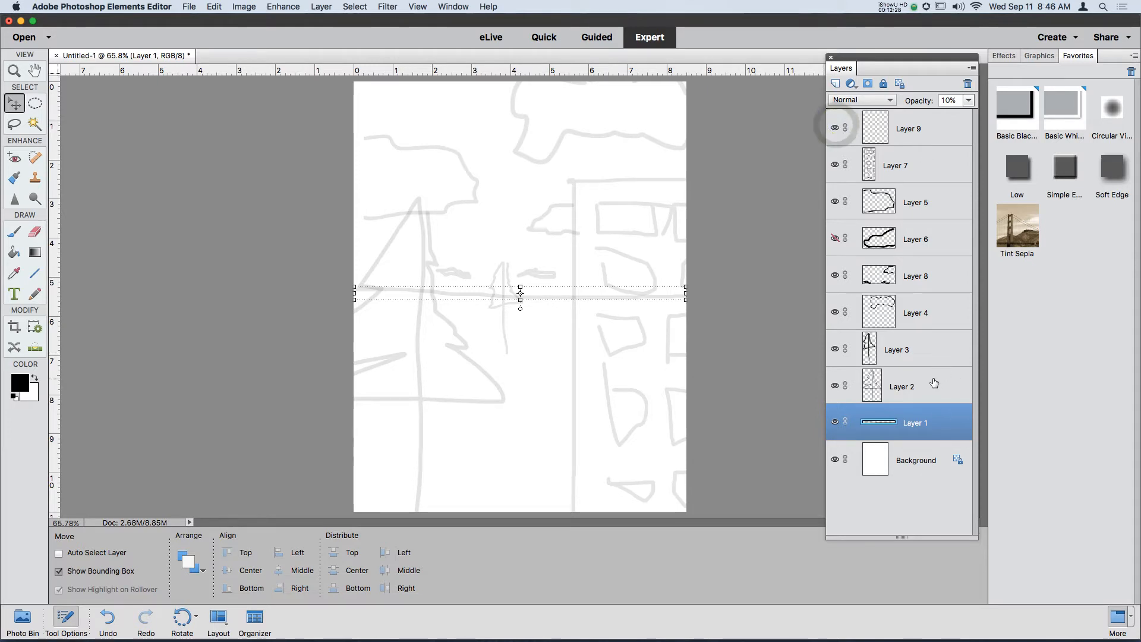
Step: Delete the unused Layer 6
left_click(929, 167, "shift")
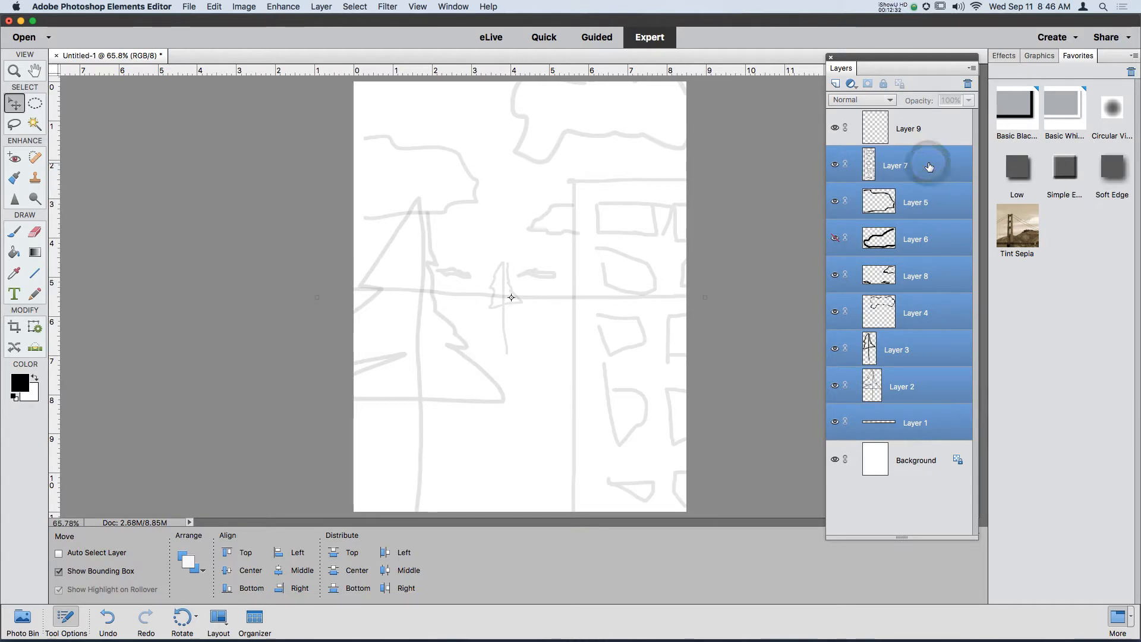
left_click(923, 226)
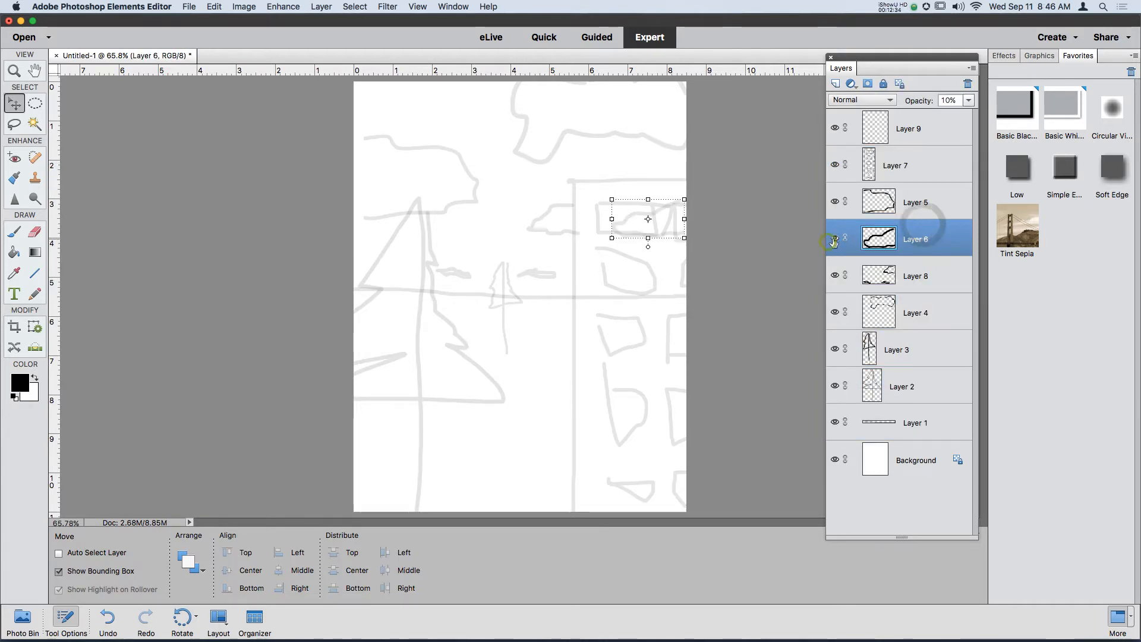
left_click_drag(941, 241, 969, 87)
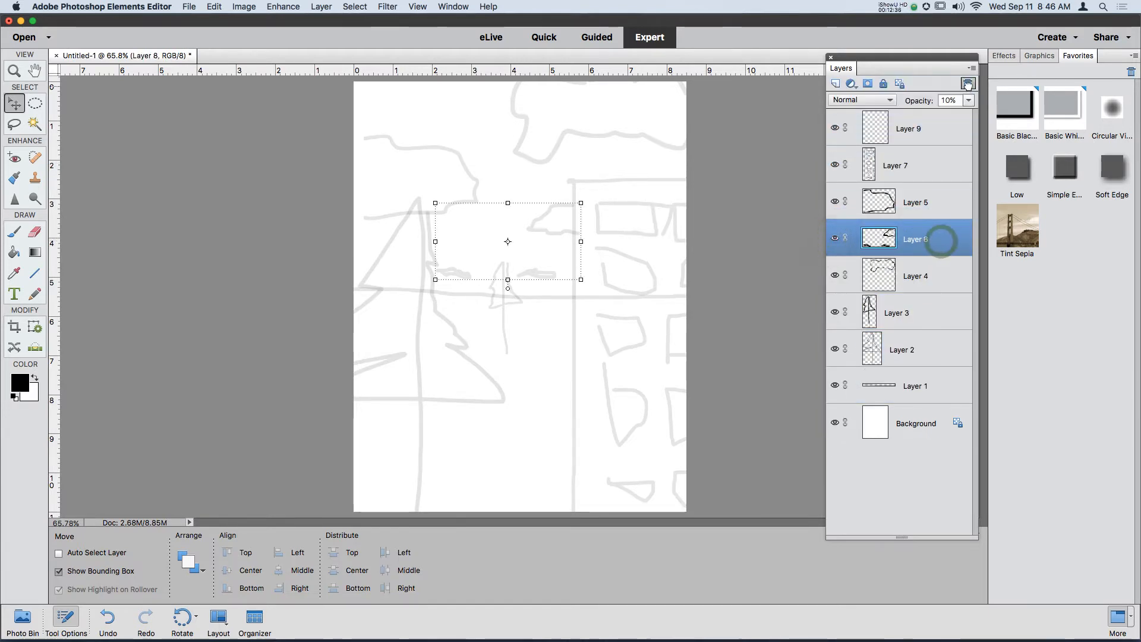
Step: Select the sketch layers from Layer 7 down to Layer 1 and link them together
left_click(946, 159)
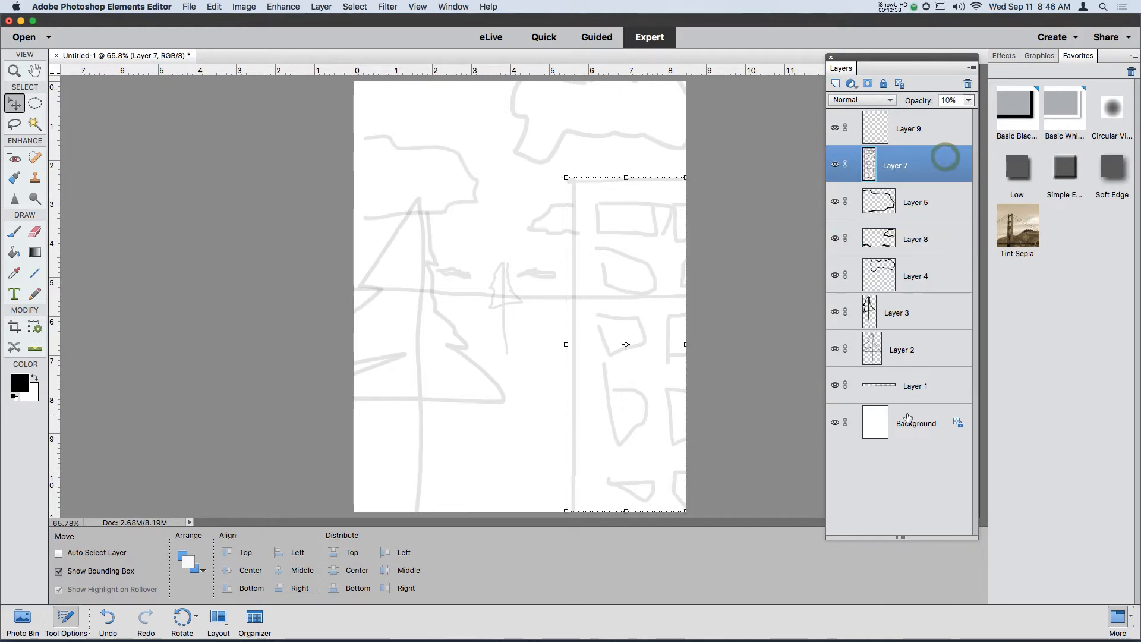
left_click(922, 398, "shift")
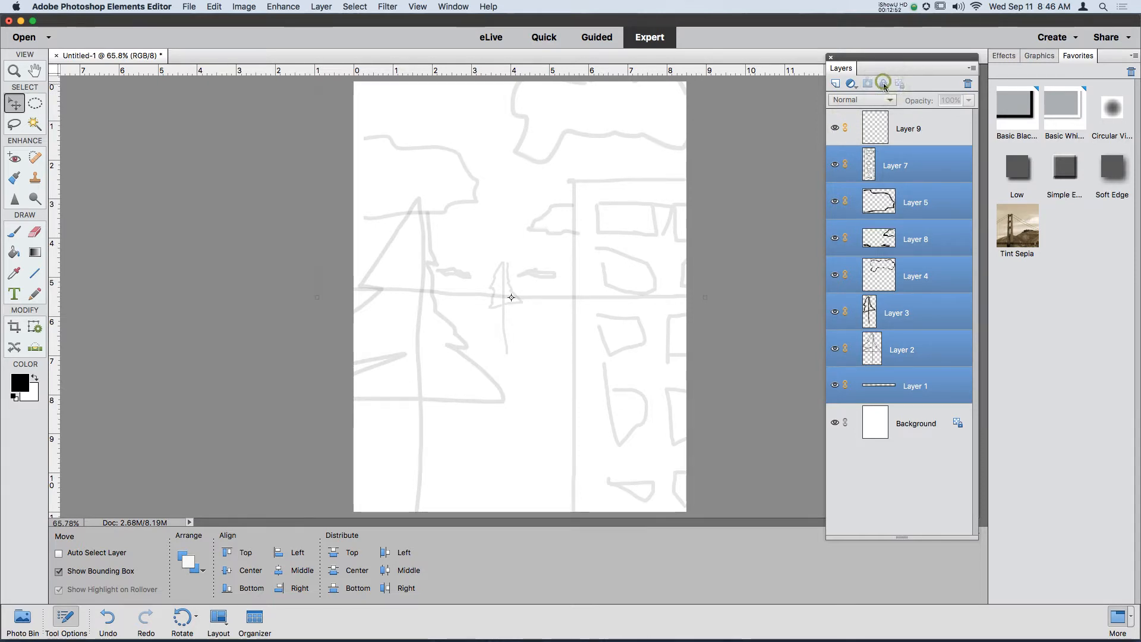
left_click(950, 144)
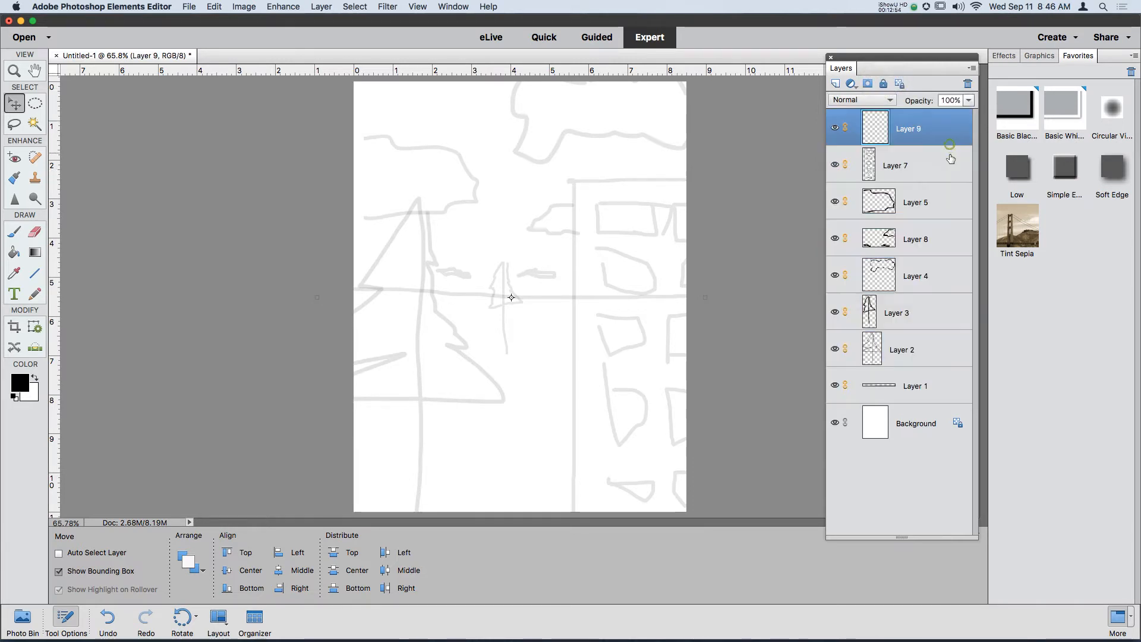
Step: Lock the building layer and the cloud layers, Layers 7, 5, 8 and 4, one by one
left_click(951, 167)
left_click(884, 84)
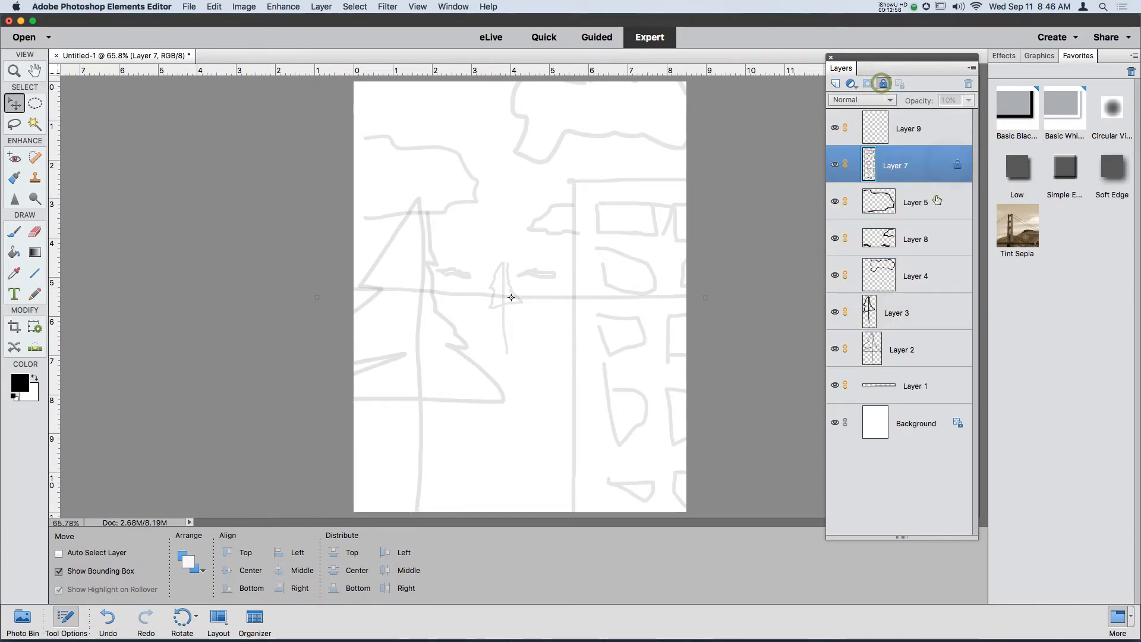
left_click(936, 201)
left_click(884, 85)
left_click(953, 244)
left_click(882, 86)
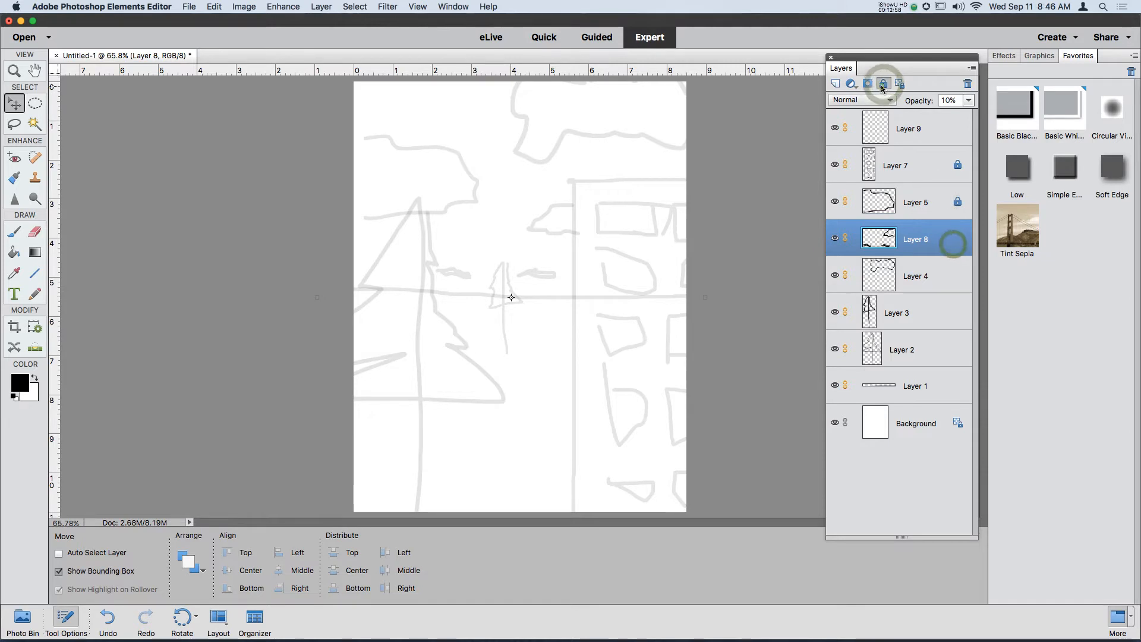
left_click(953, 290)
left_click(884, 83)
Step: Lock the two tree layers and the horizon layer, Layers 3, 2 and 1
left_click(967, 323)
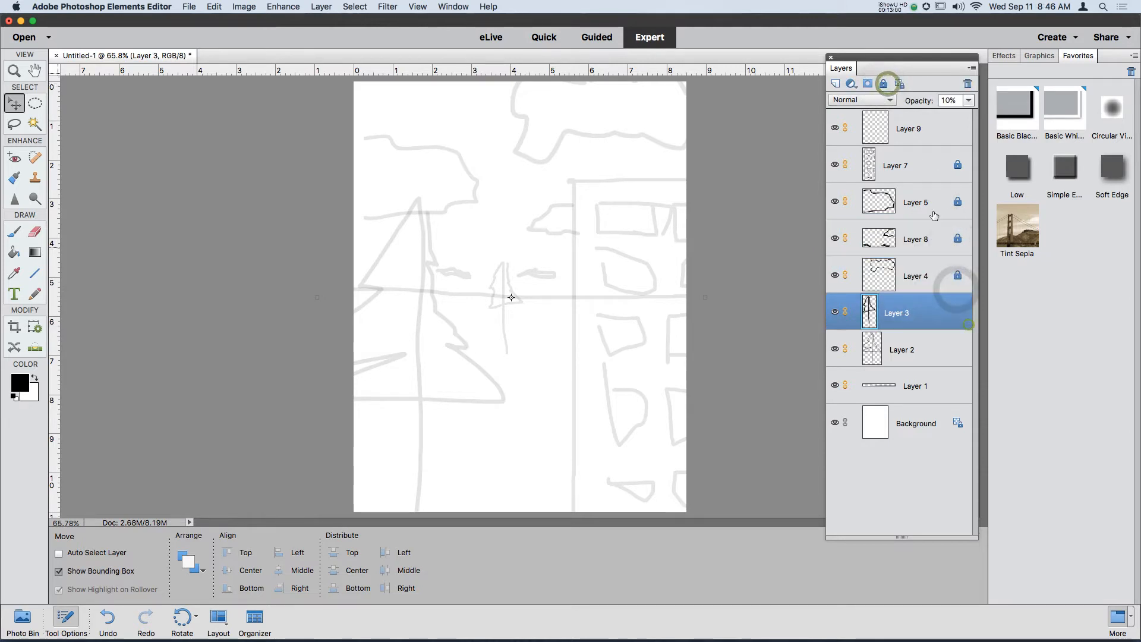
left_click(884, 85)
left_click(965, 361)
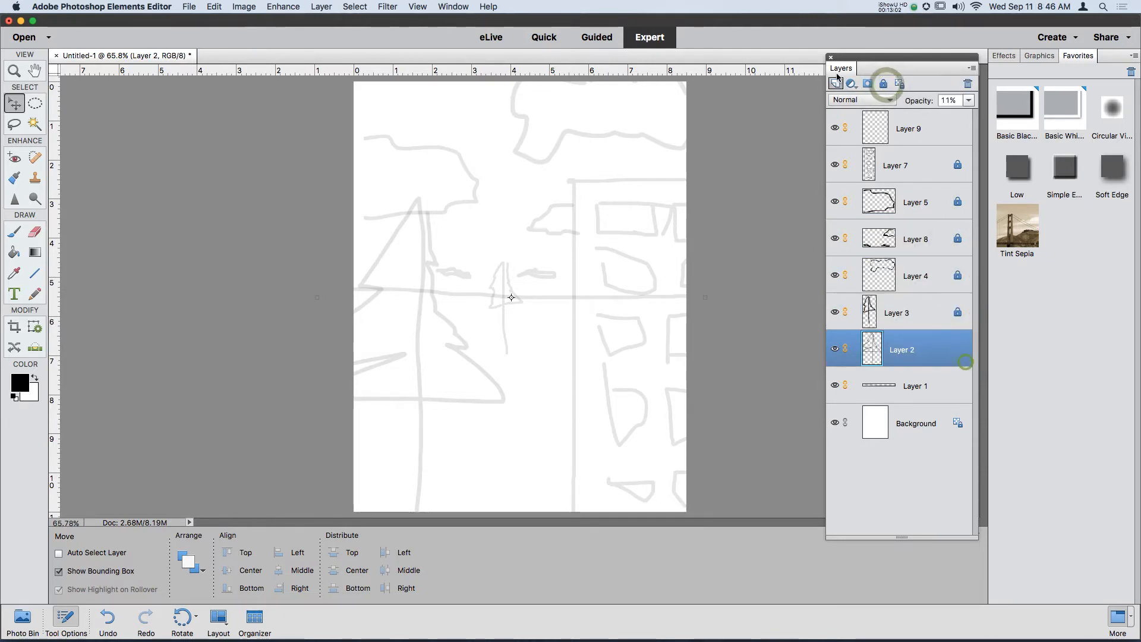
left_click(883, 84)
left_click(941, 378)
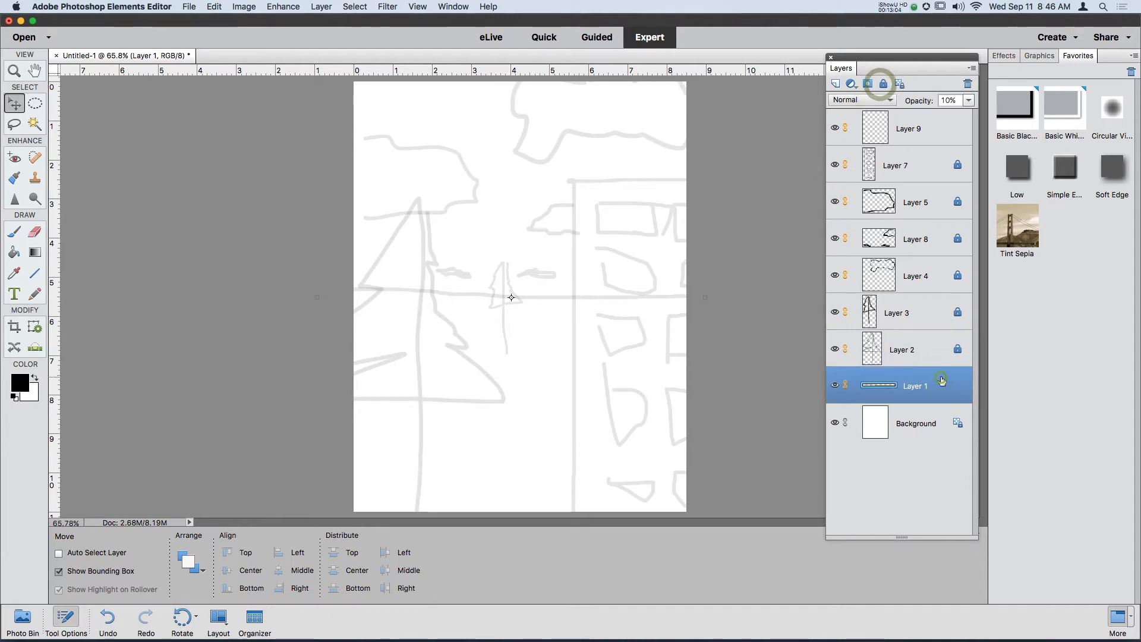
left_click(883, 83)
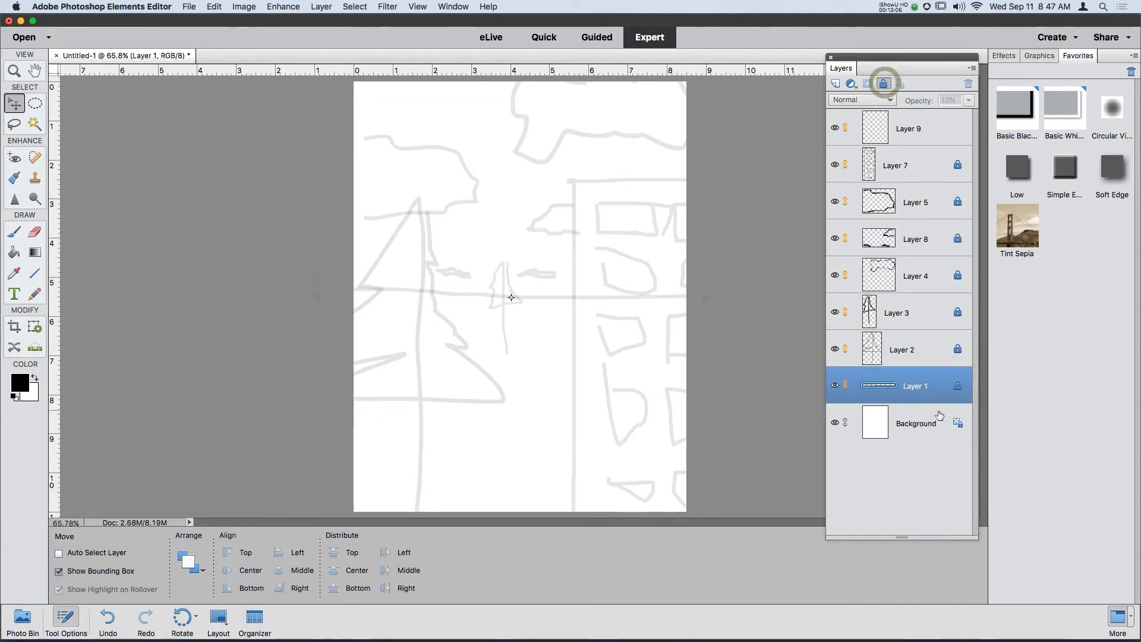
Step: Make Layer 9 the active layer, keep it visible and unlink it from the locked sketch layers
left_click(938, 126)
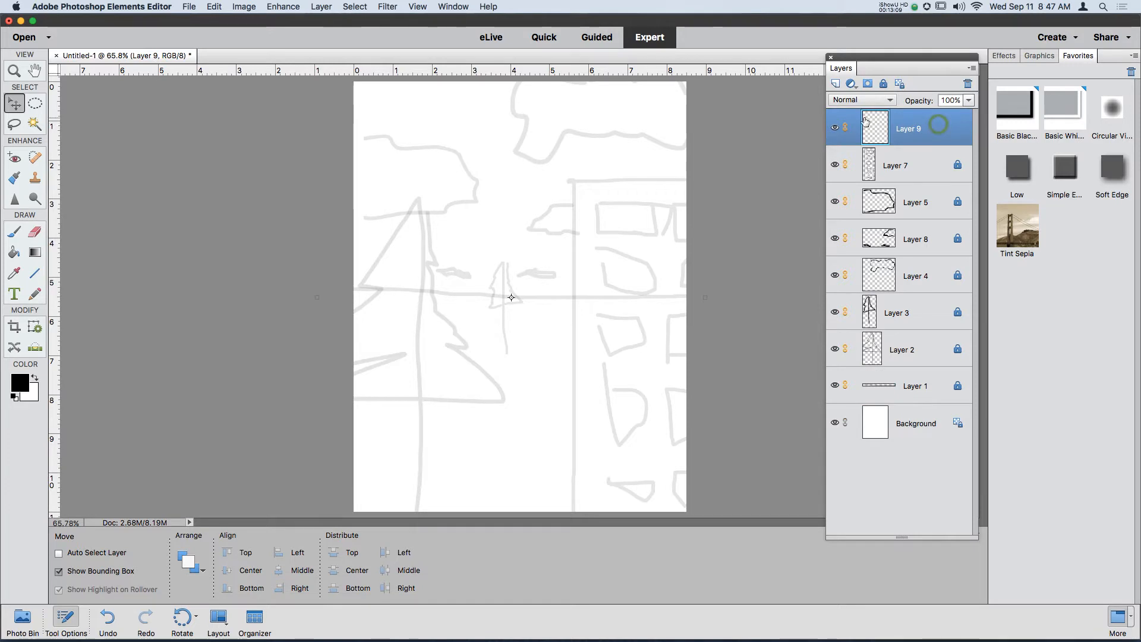
left_click(837, 129)
left_click(837, 129)
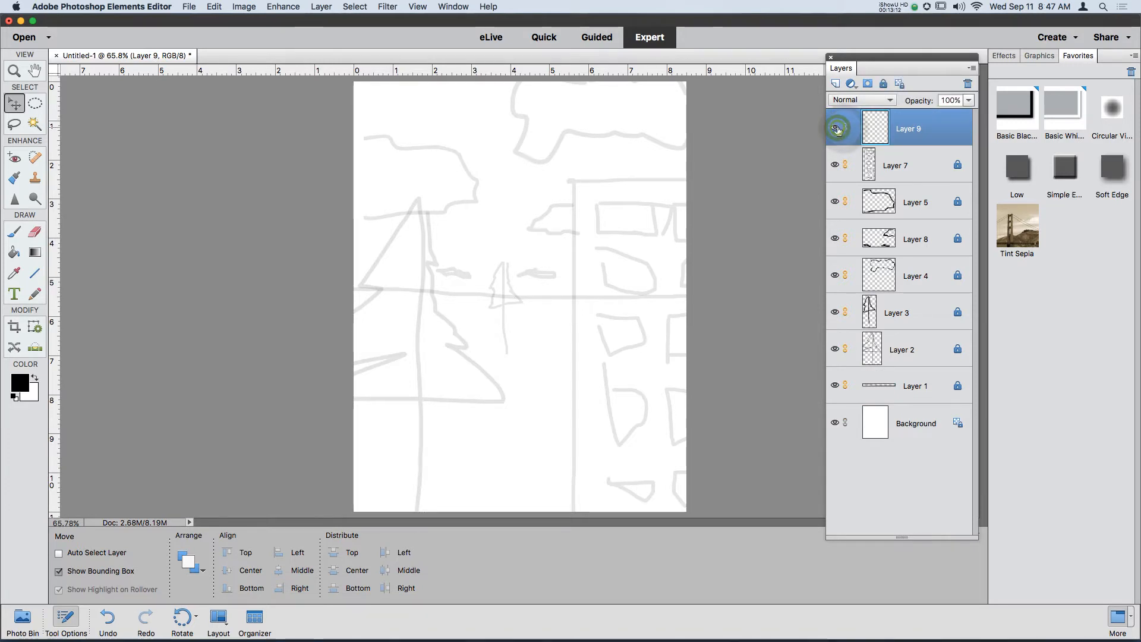
left_click(837, 129)
left_click(837, 129)
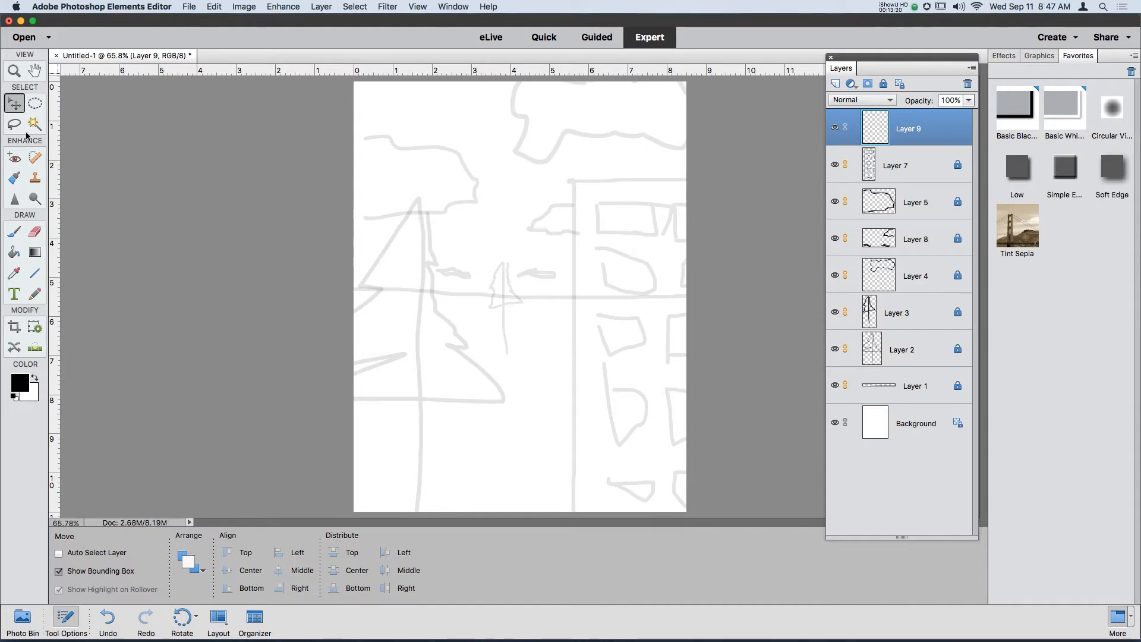
Step: Select the building's rectangular outline down to the page's lower edge with the Rectangular Marquee at 0 px feather
left_click(36, 103)
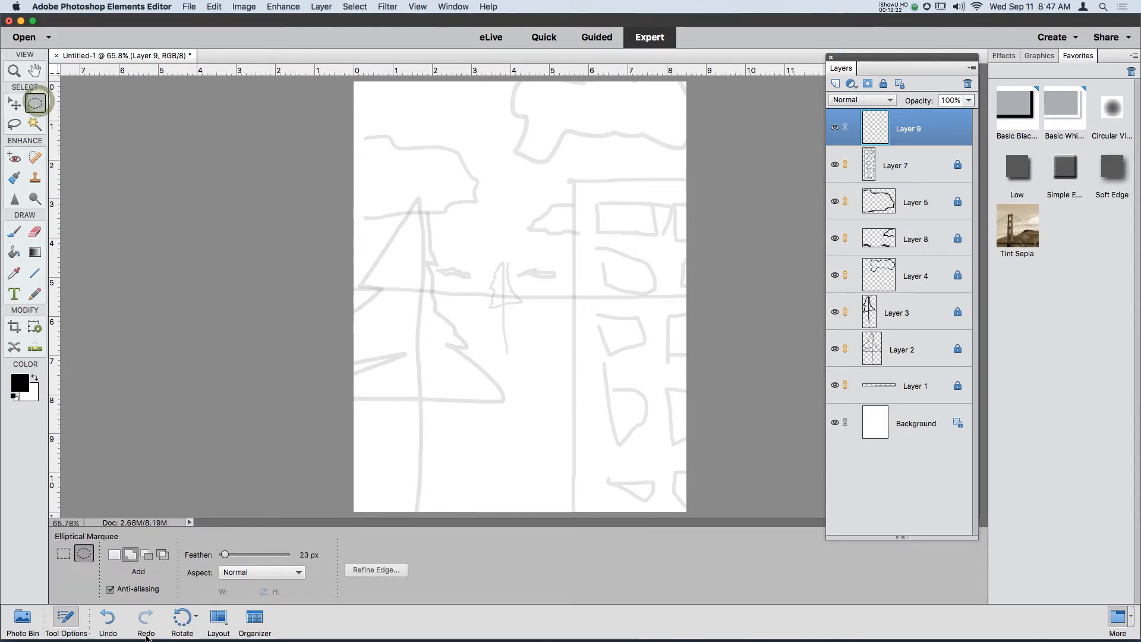
left_click(63, 553)
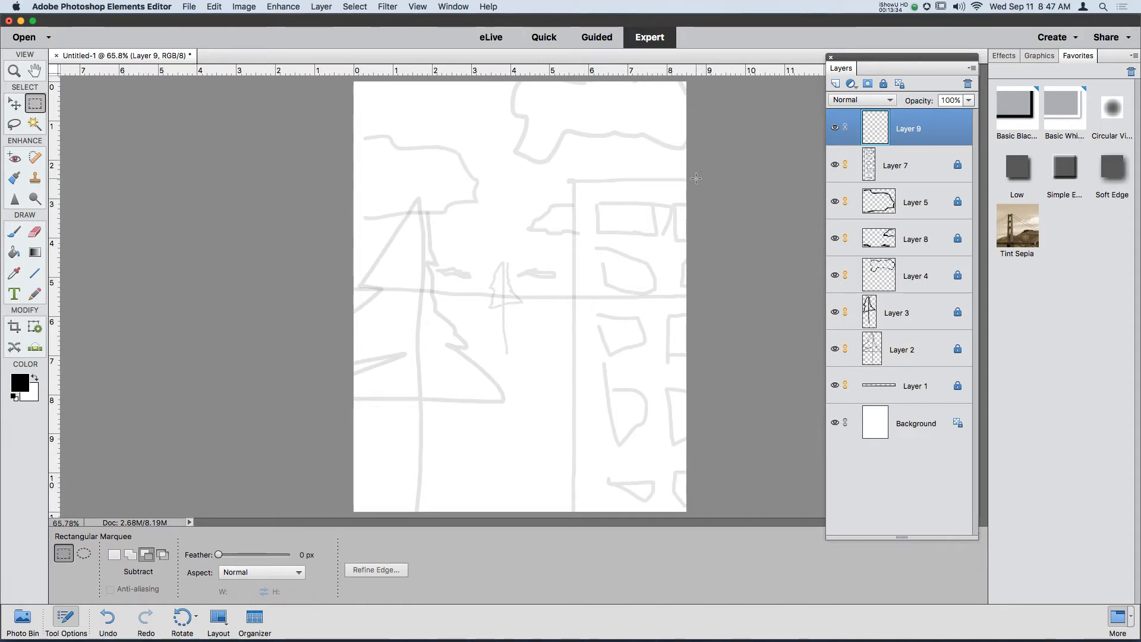
left_click_drag(598, 193, 572, 521)
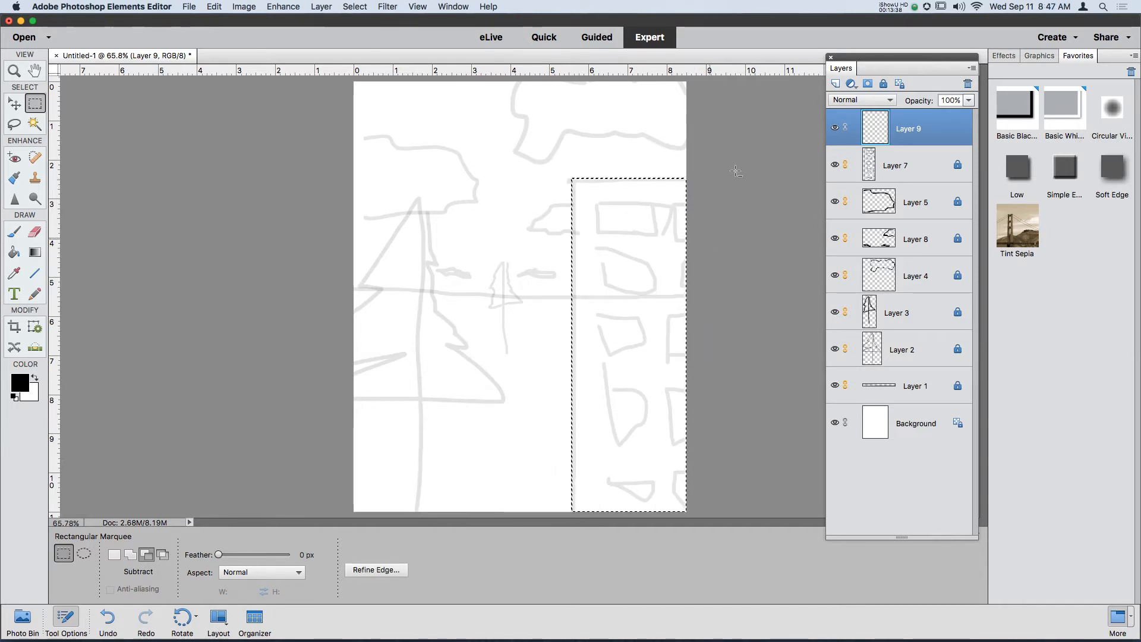
Step: Set the foreground color to the light mint green 87e8be
left_click(28, 389)
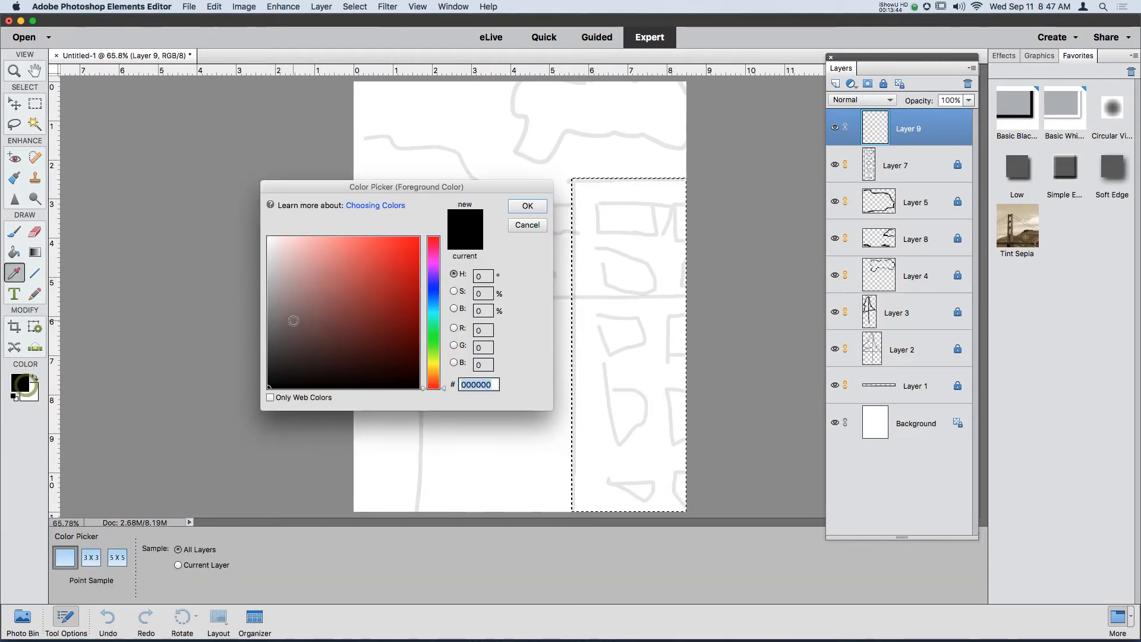
left_click(268, 300)
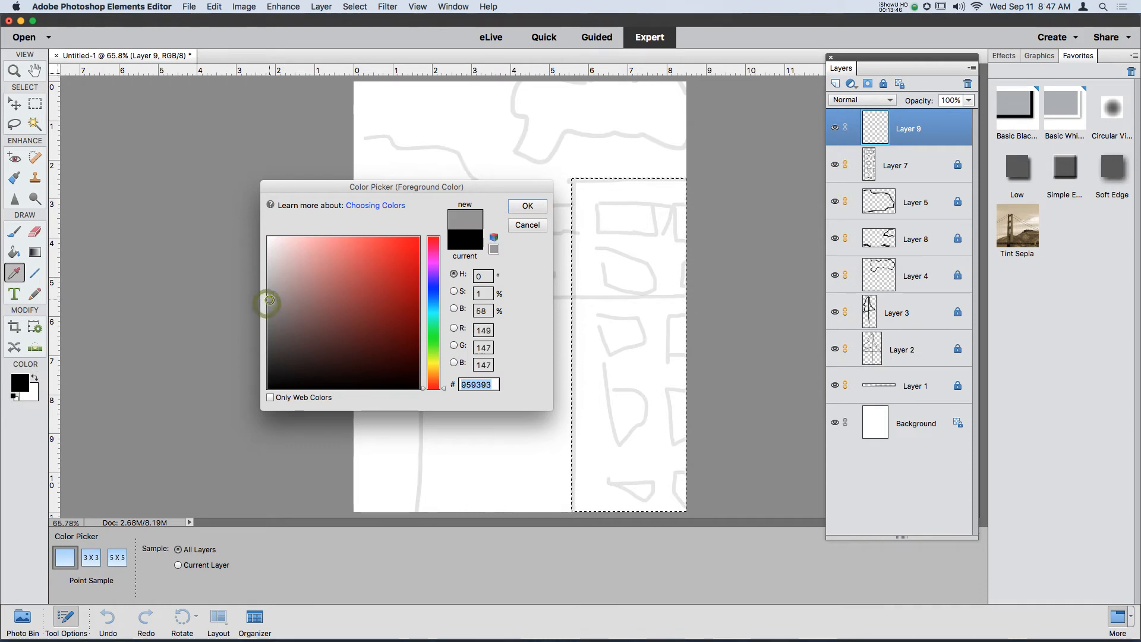
left_click(435, 323)
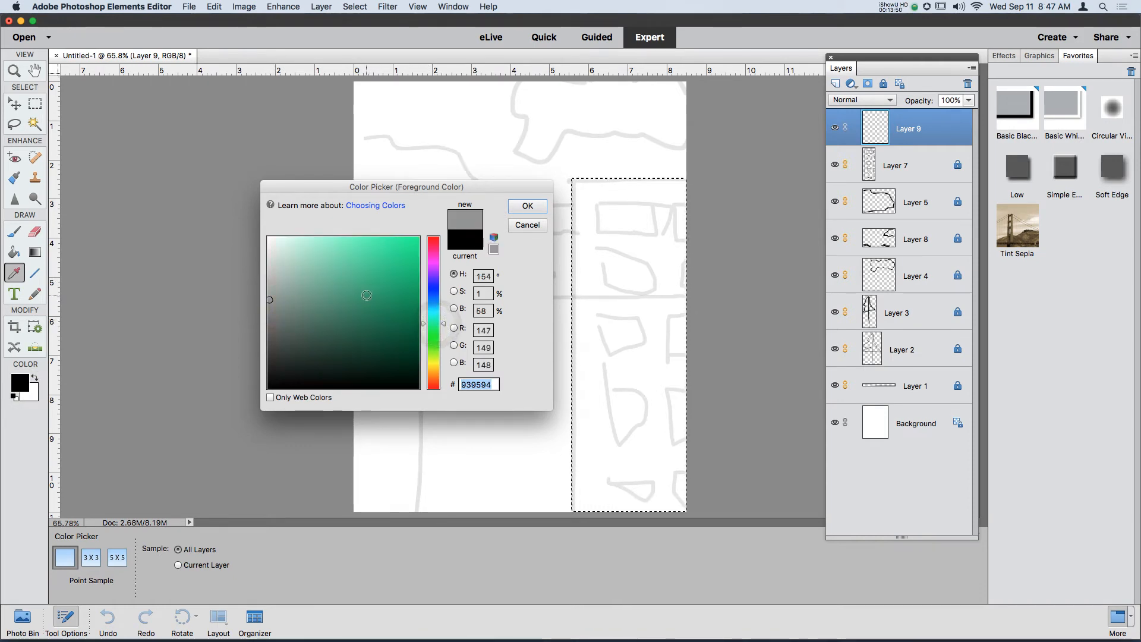
left_click(337, 281)
left_click(317, 257)
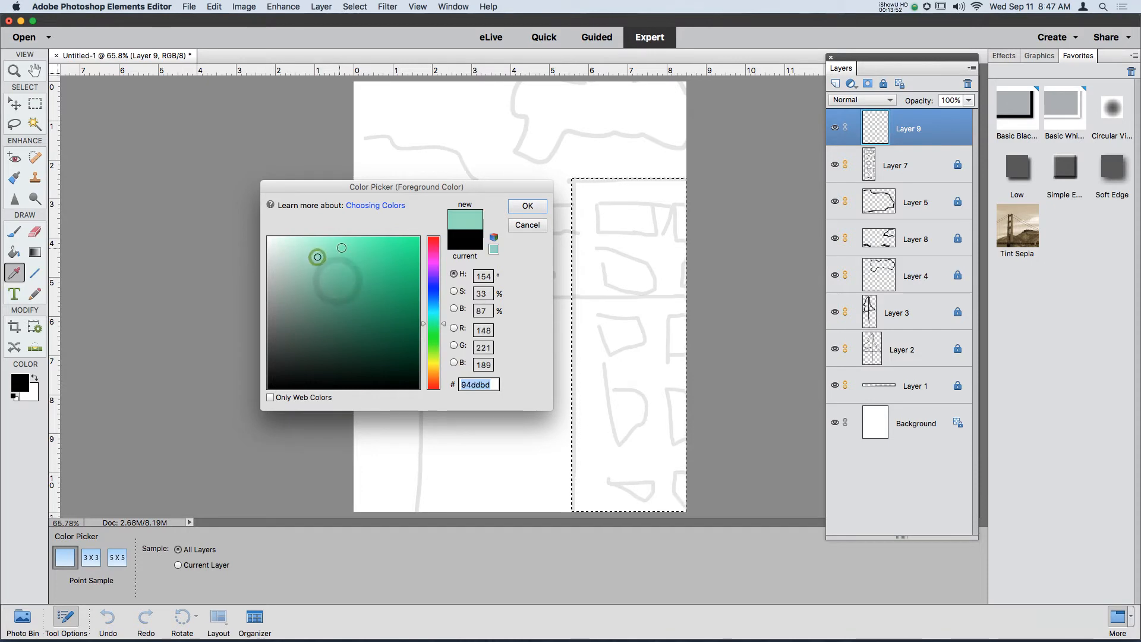
left_click(342, 244)
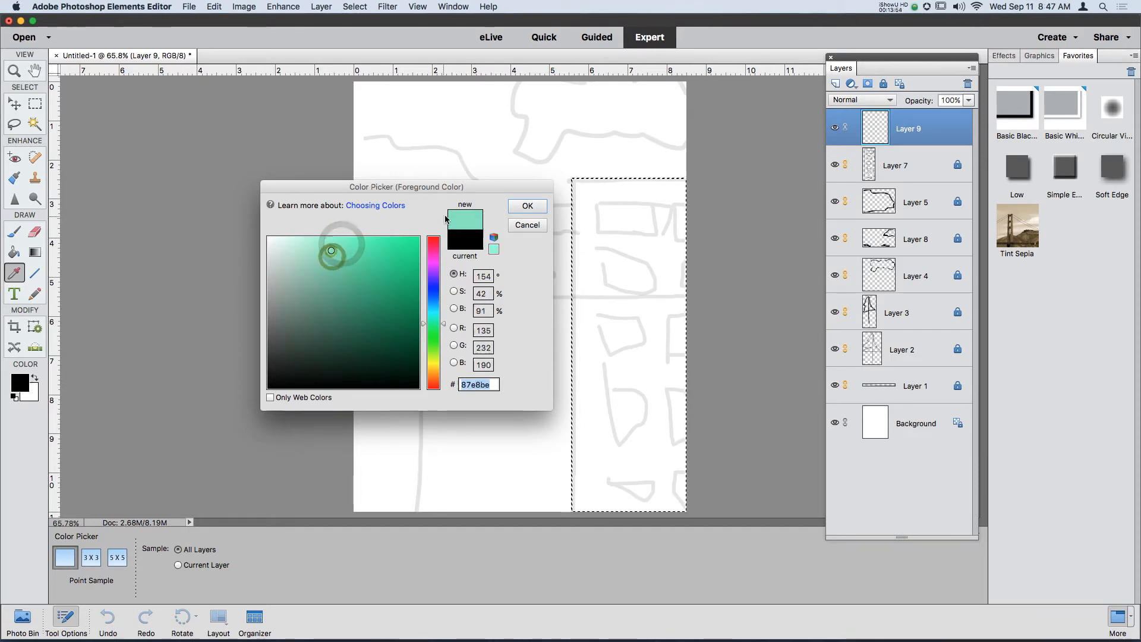
left_click(528, 205)
Step: Fill the selected building area on Layer 9 with the mint green using the Paint Bucket
key("m")
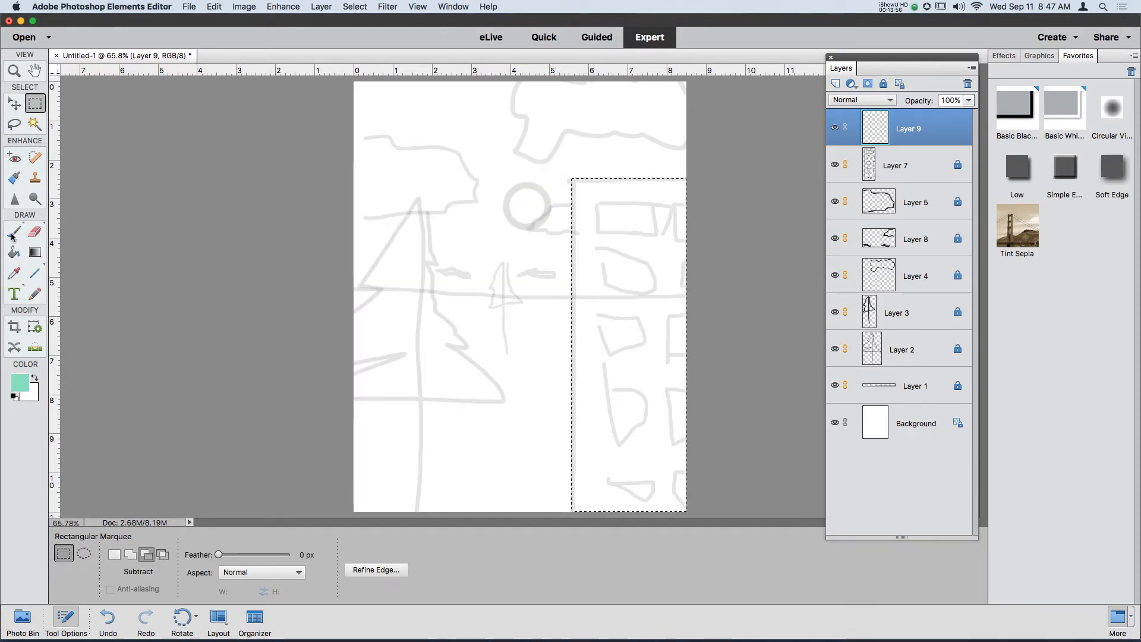
left_click(15, 254)
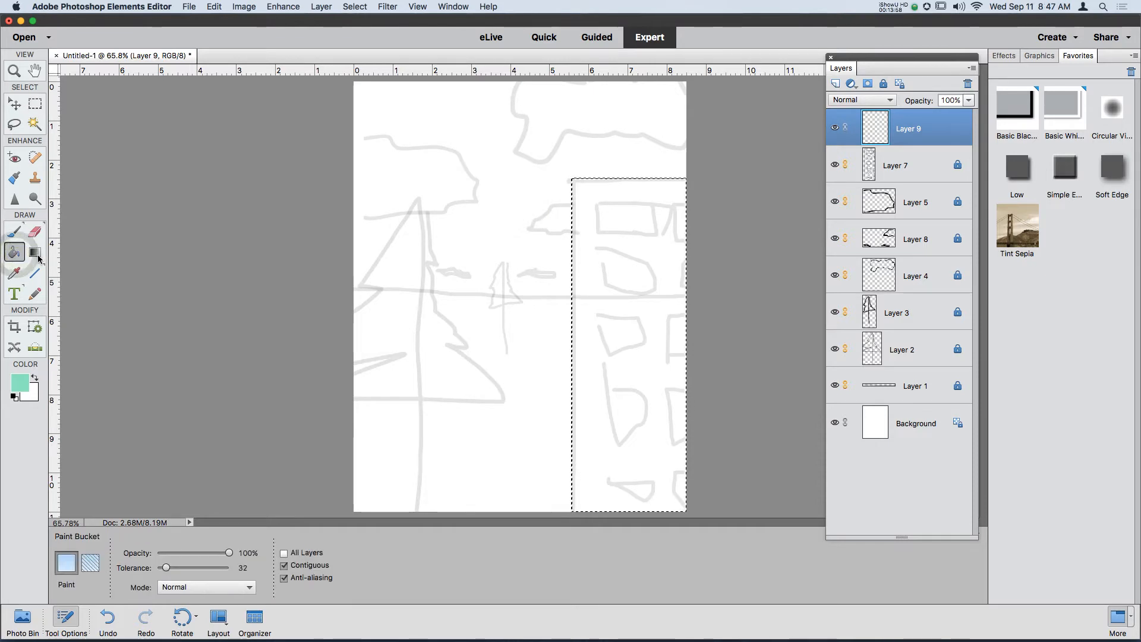
left_click(625, 330)
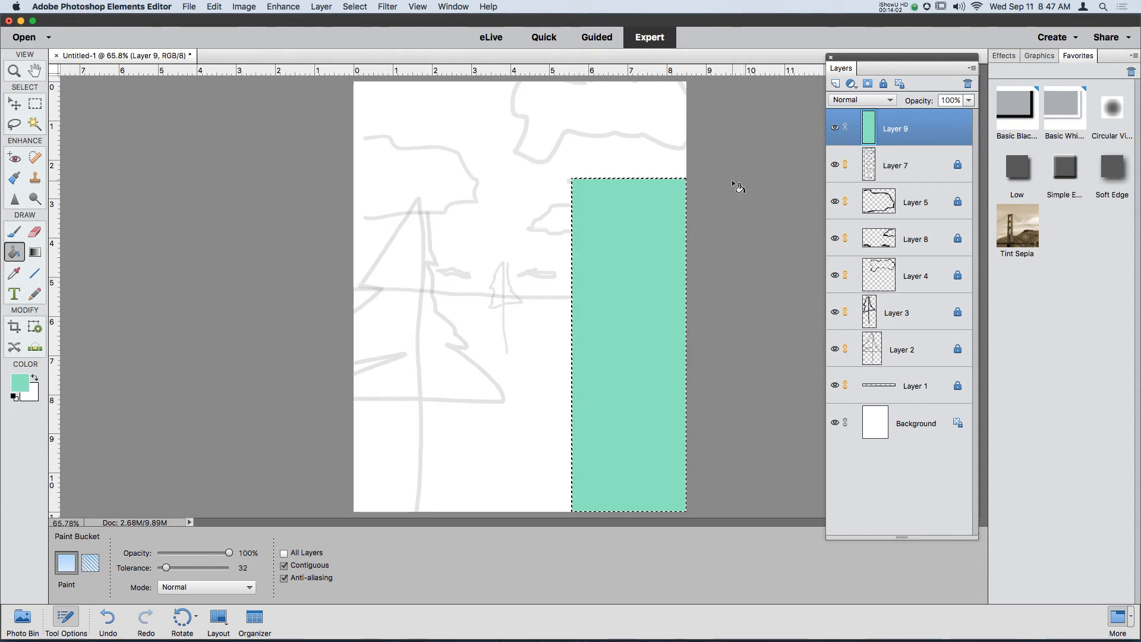
left_click(35, 253)
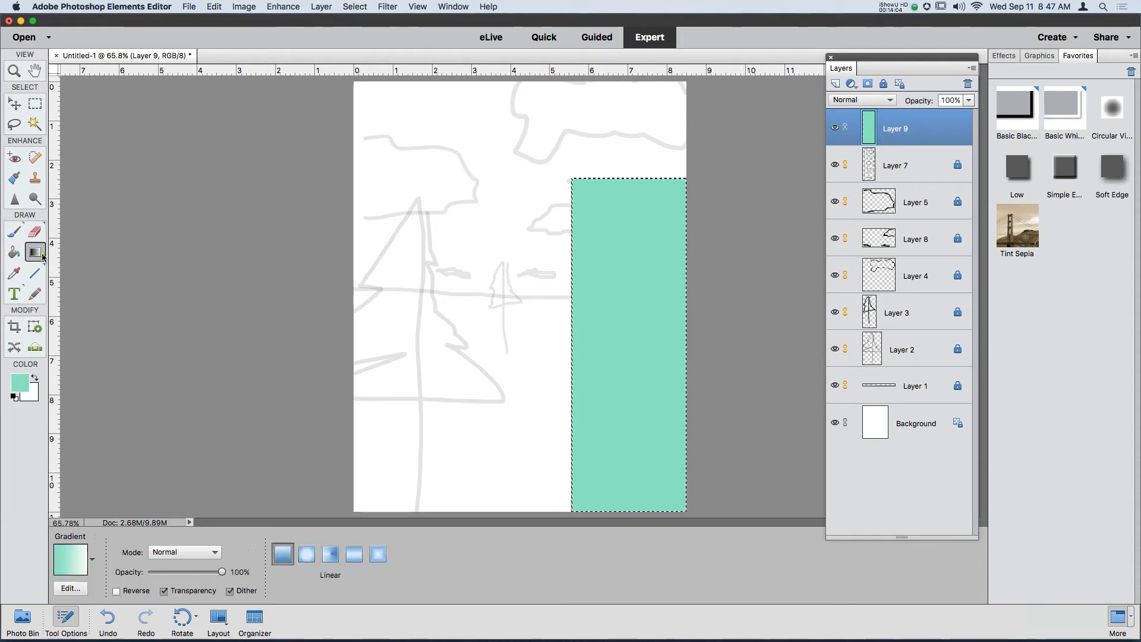
left_click(34, 396)
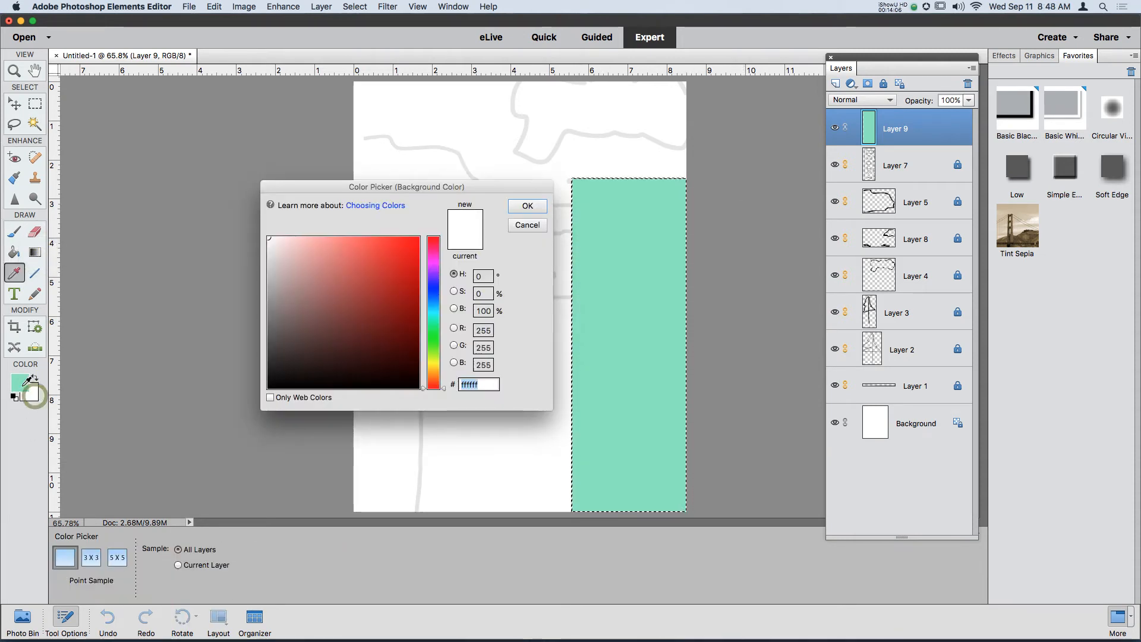
left_click(644, 246)
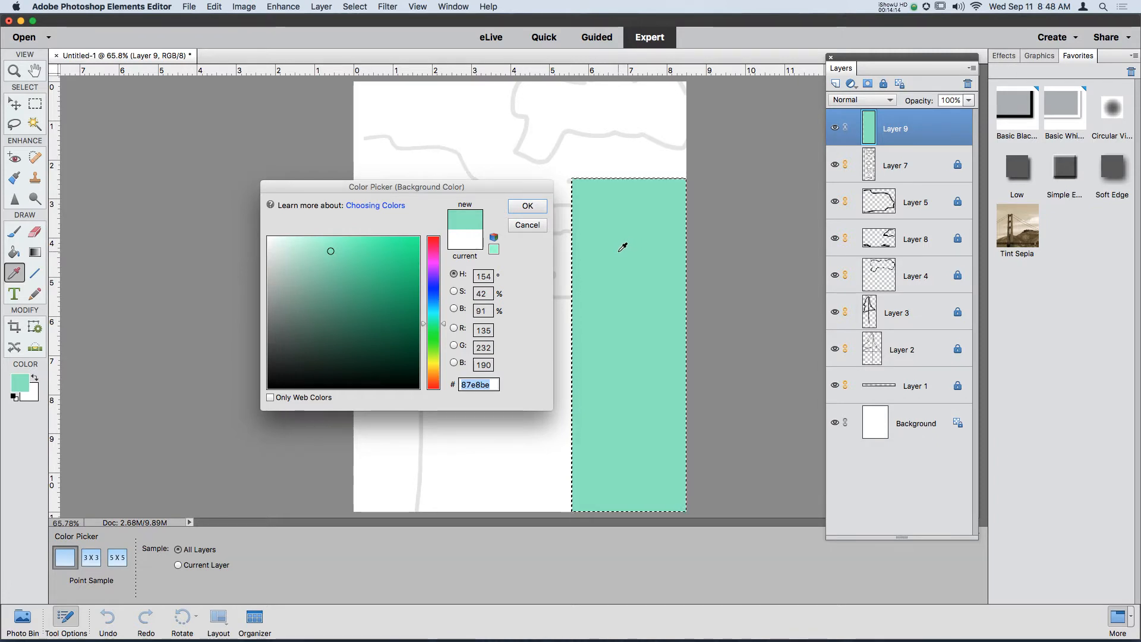
left_click(648, 258)
left_click(526, 229)
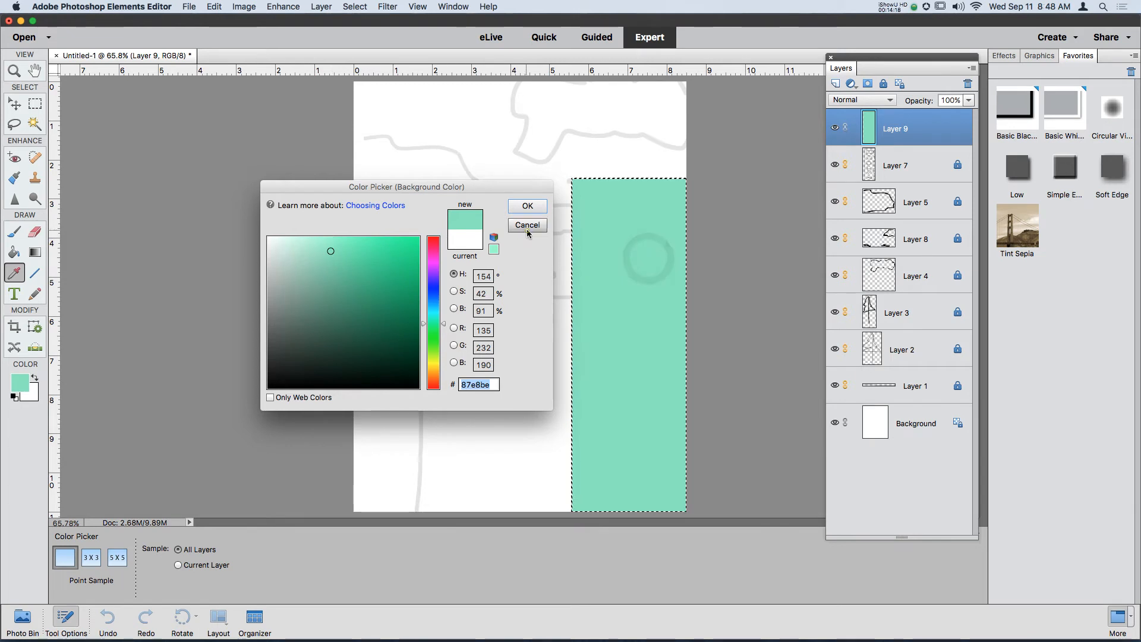
key("g")
key("i")
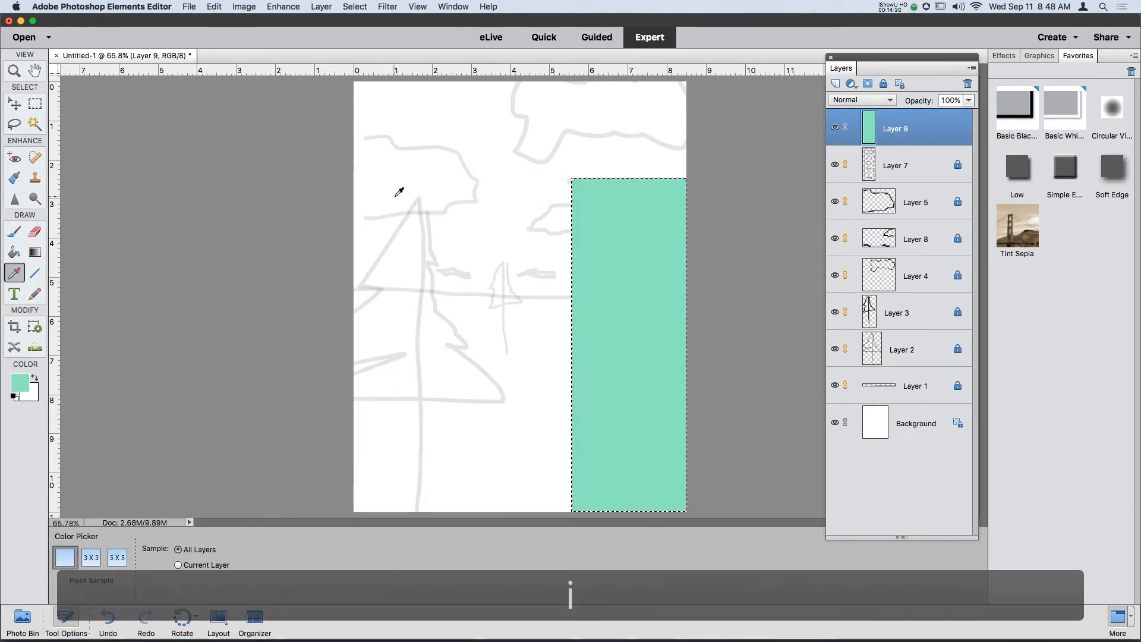
left_click(395, 193)
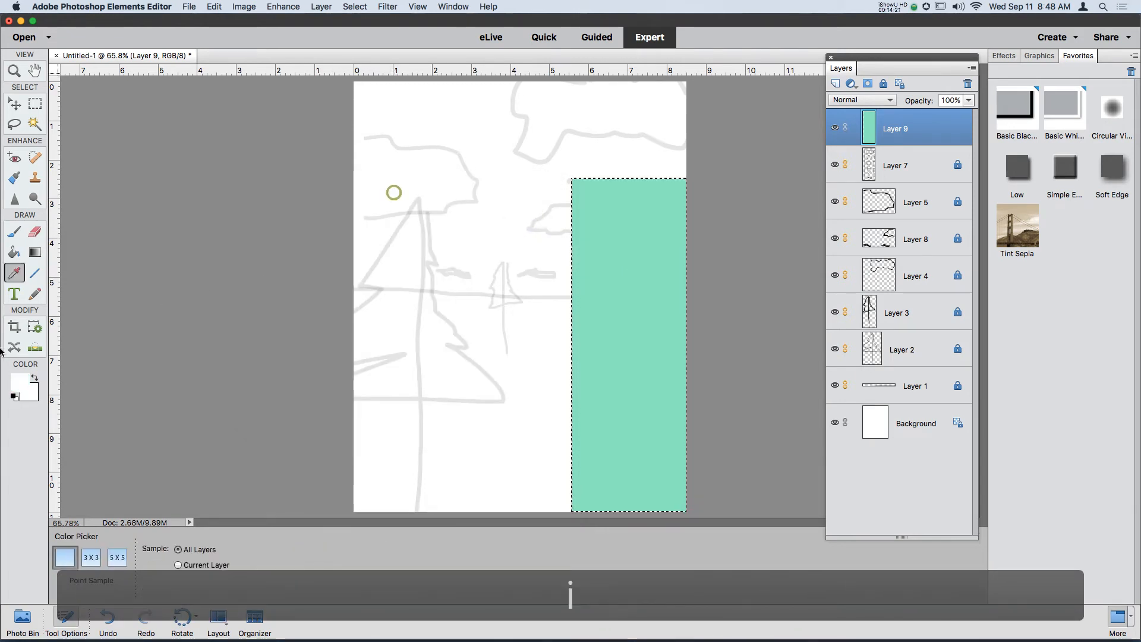
Step: Sample the building's green for the foreground color and darken it to 75c8a4
left_click(21, 379)
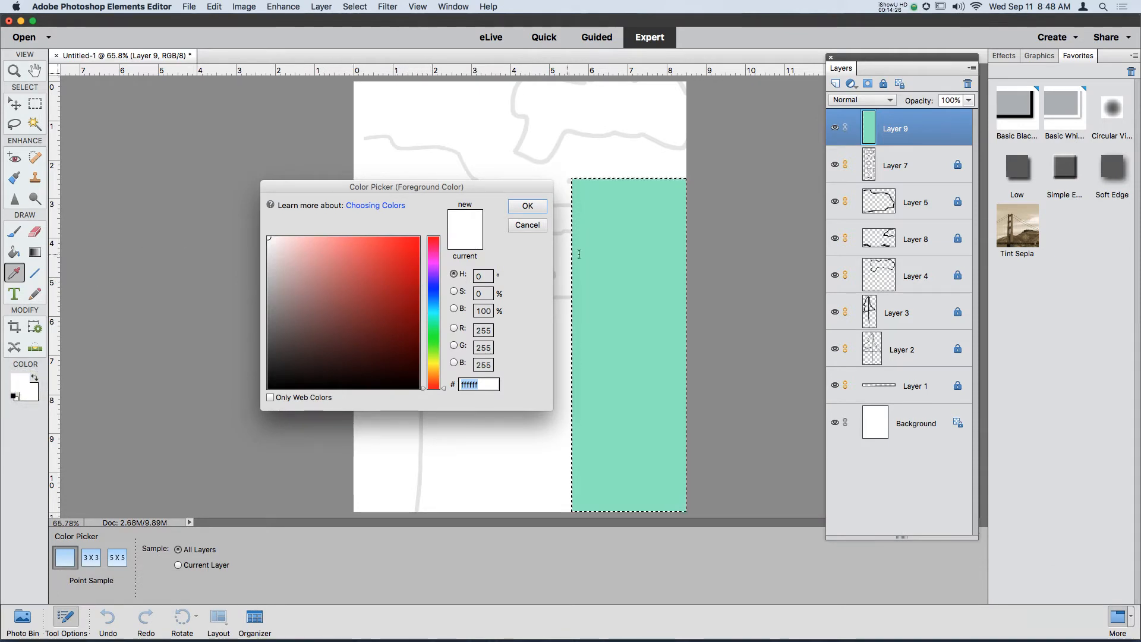
left_click(606, 260)
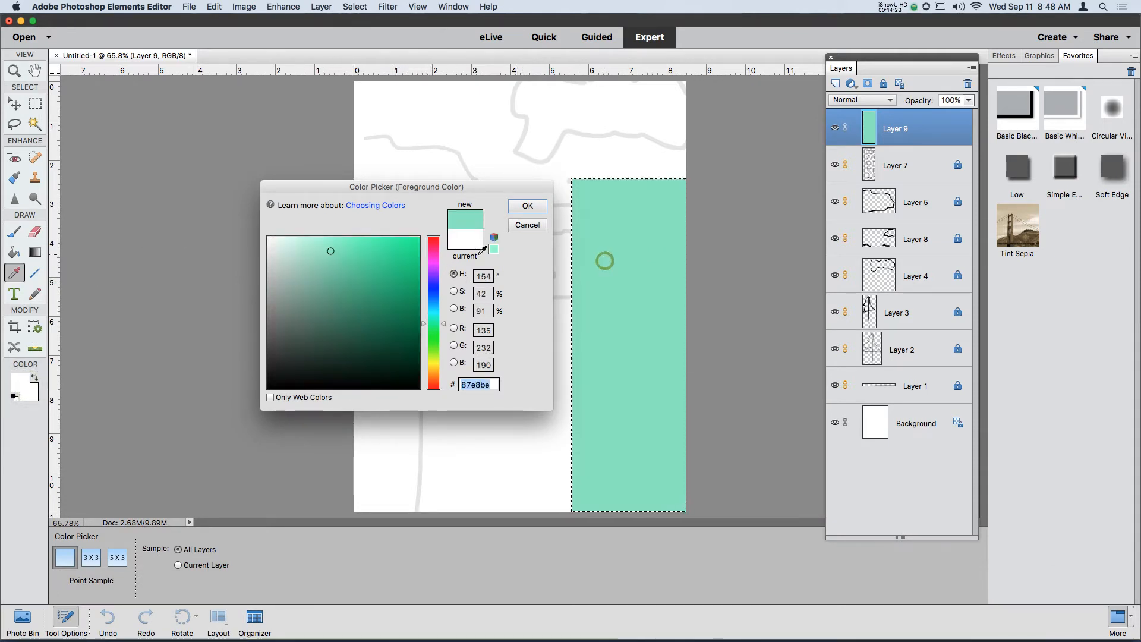
left_click(331, 270)
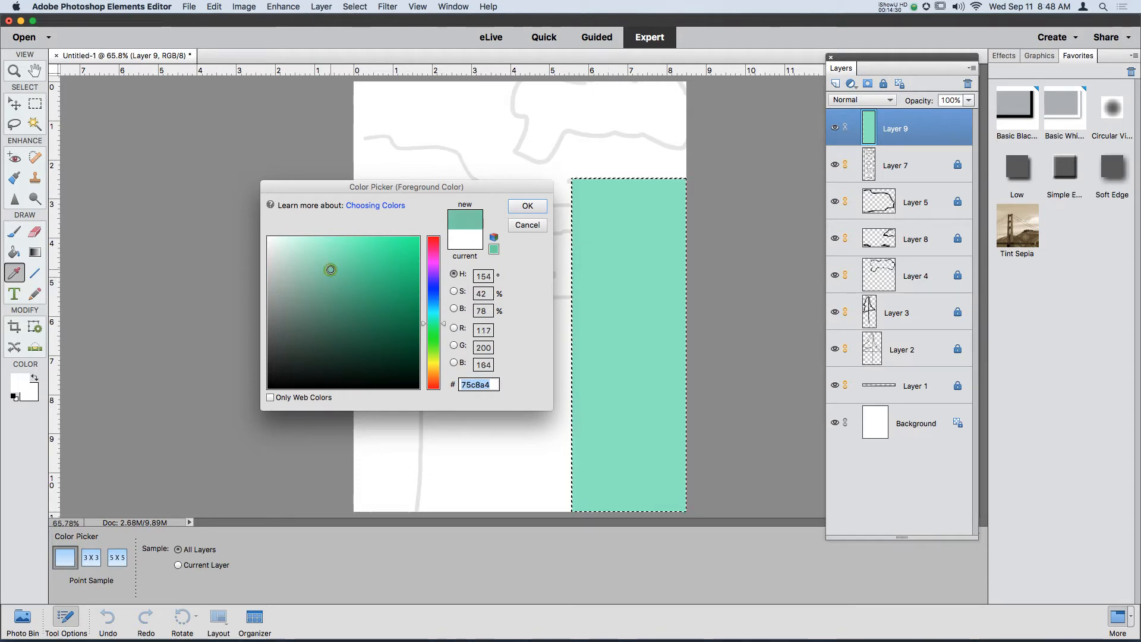
left_click(535, 209)
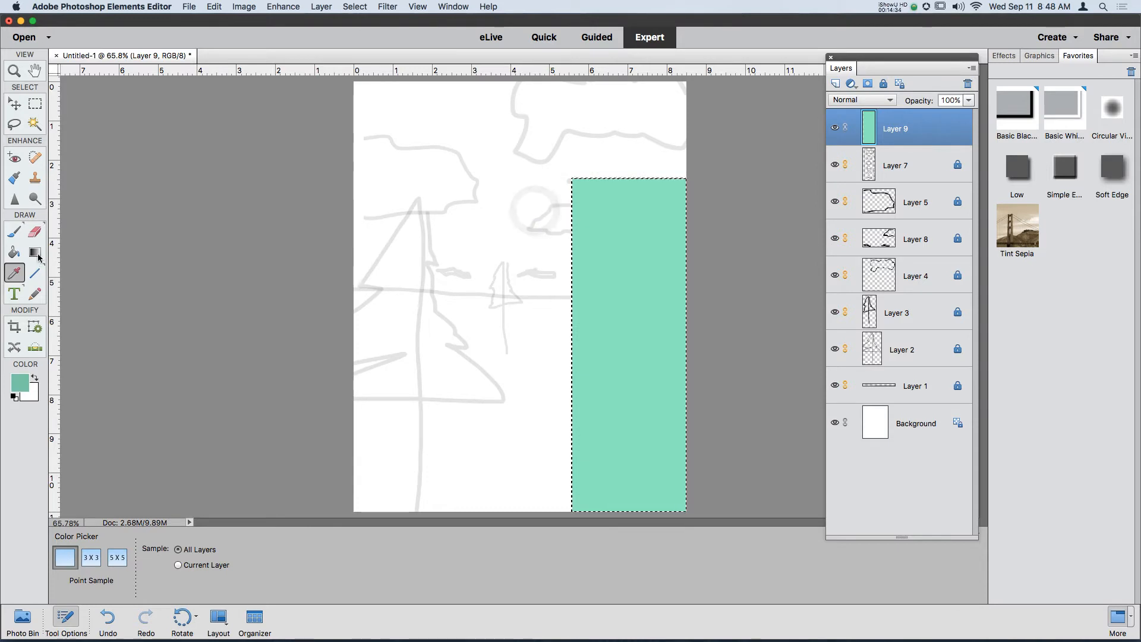
Step: Set the background color to the building's green, 87e8be, and swap the foreground and background colors for the Gradient tool
left_click(34, 400)
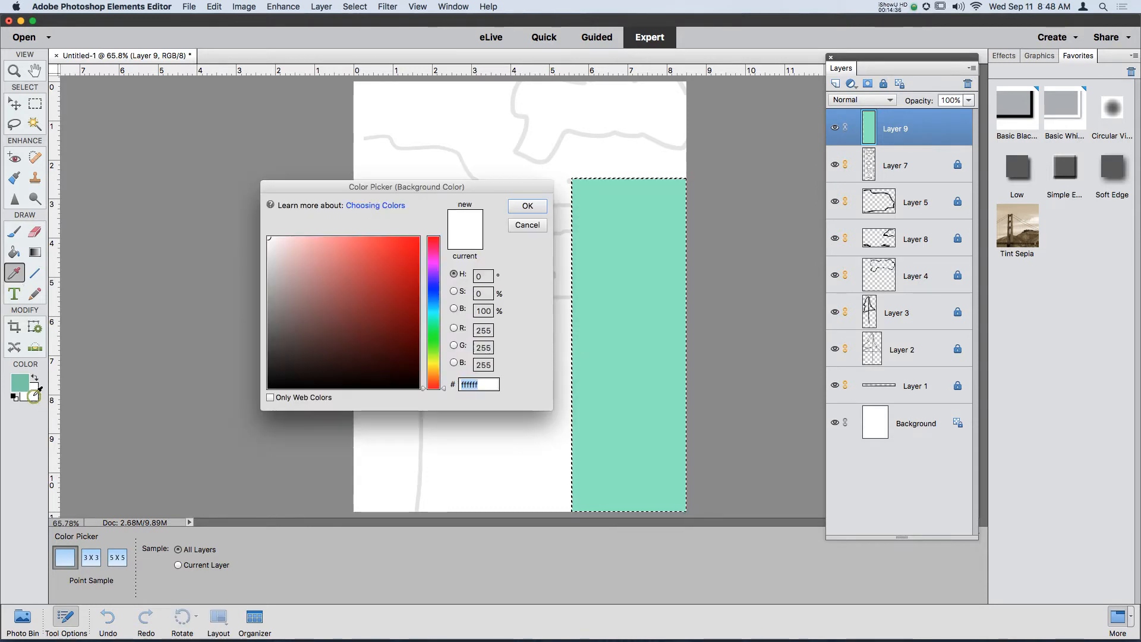
left_click(528, 226)
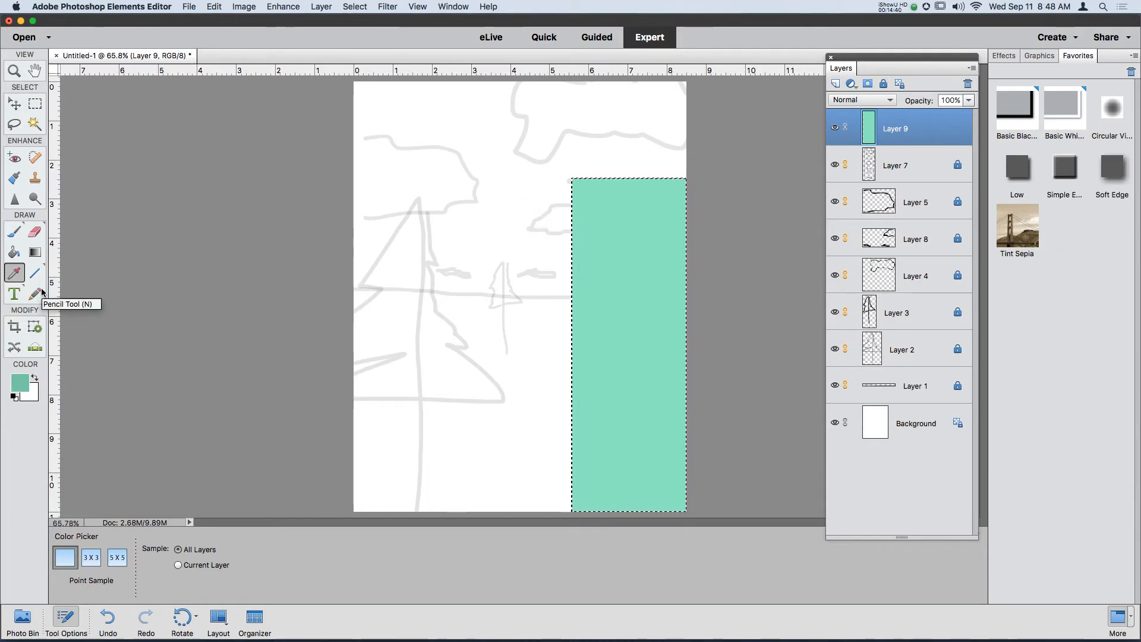
key("g")
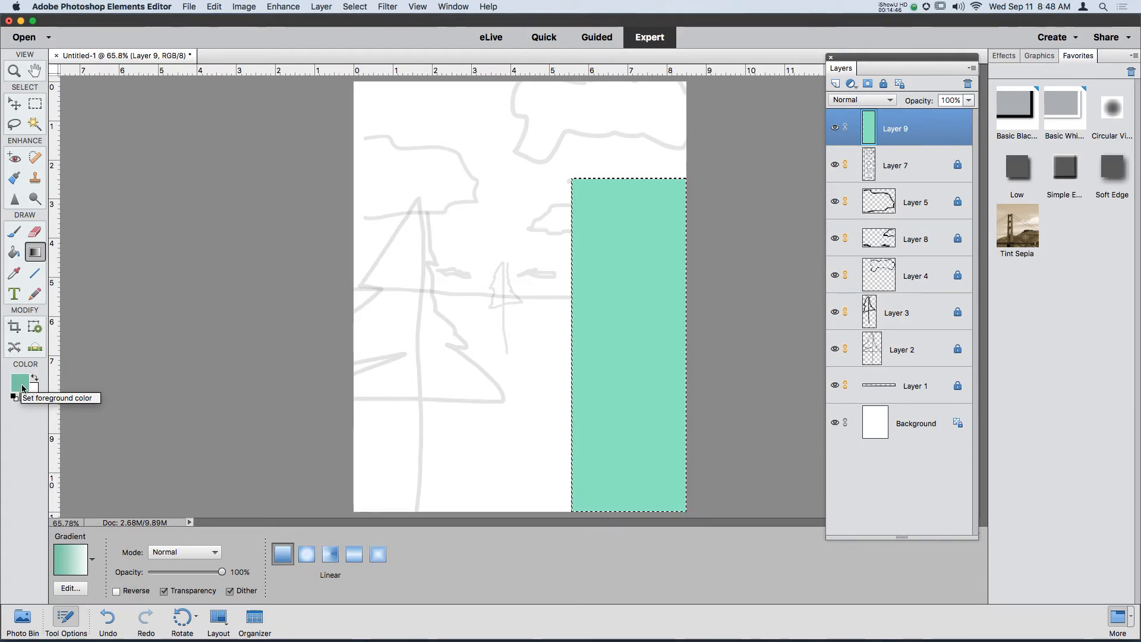
left_click(32, 392)
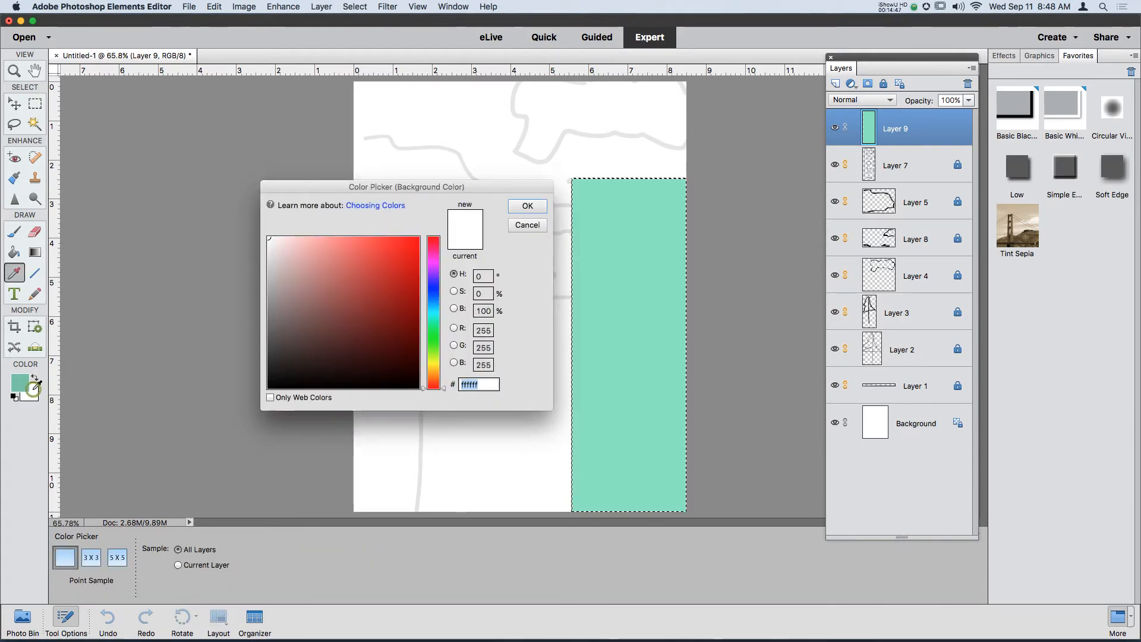
left_click(616, 237)
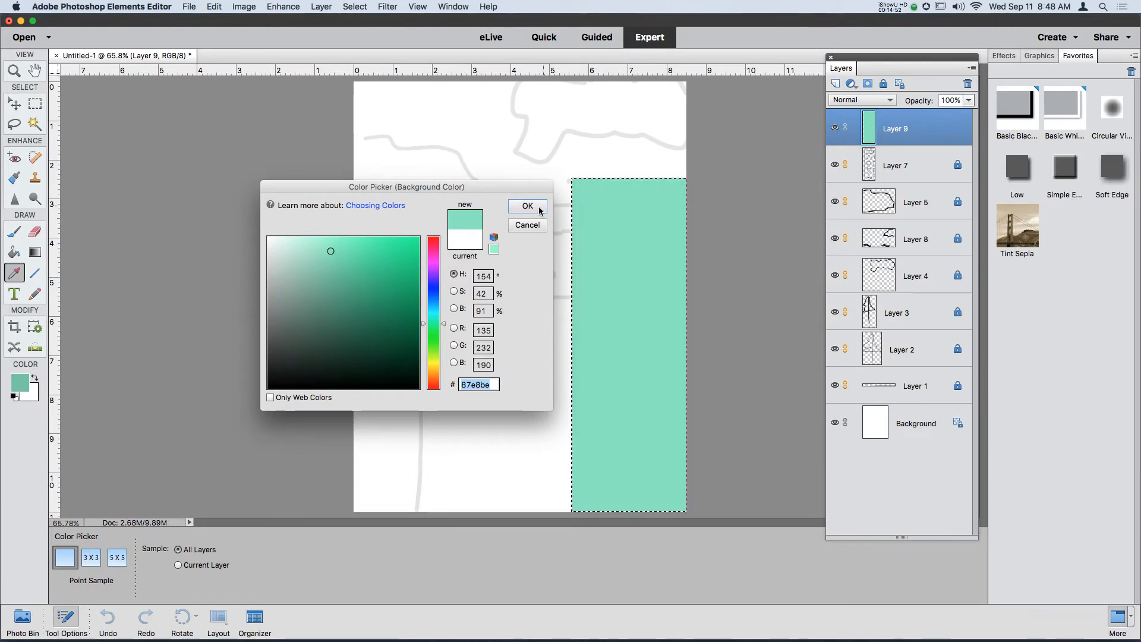
left_click(539, 208)
left_click(36, 380)
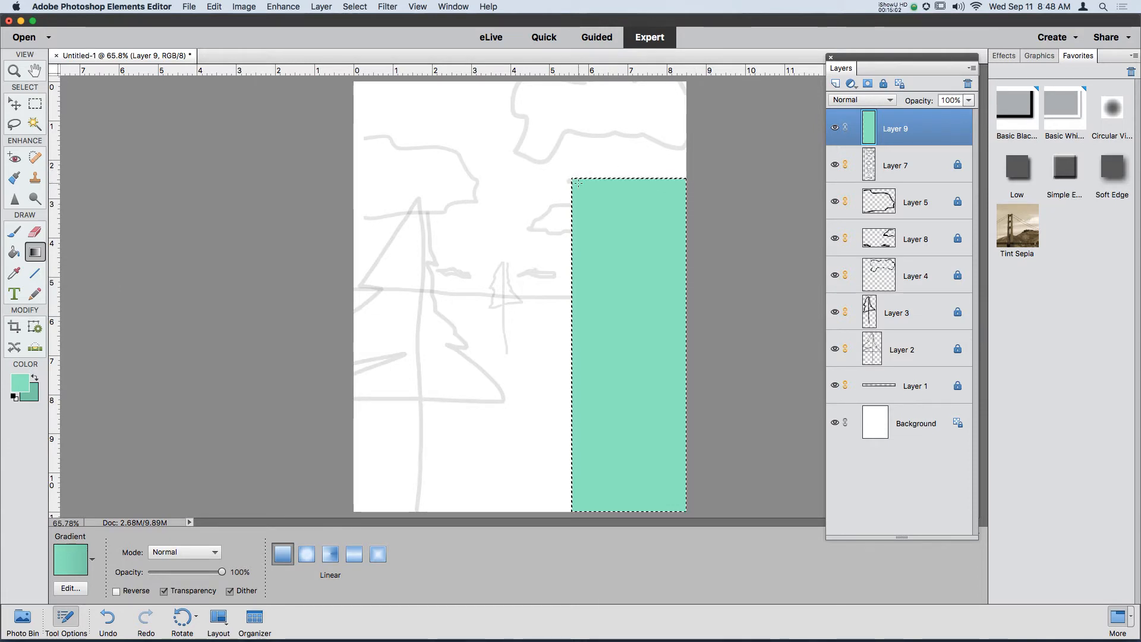
Step: Clear the building selection, try a loose rectangular marquee around the building, and deselect again
key("super+d")
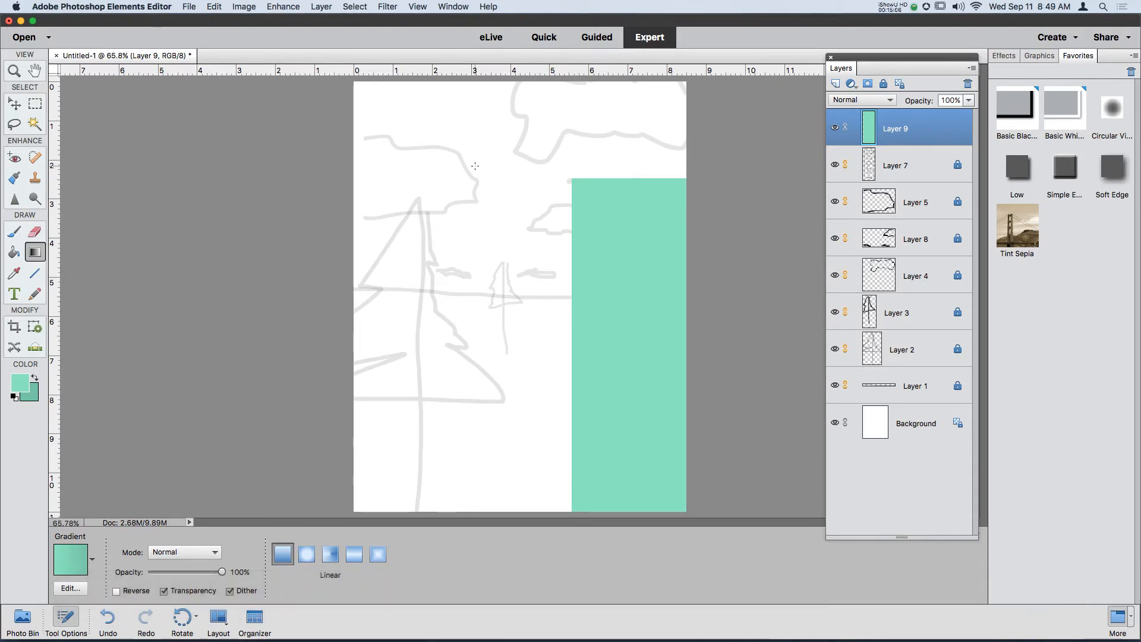
left_click(36, 104)
left_click_drag(699, 177, 543, 532)
key("super+d")
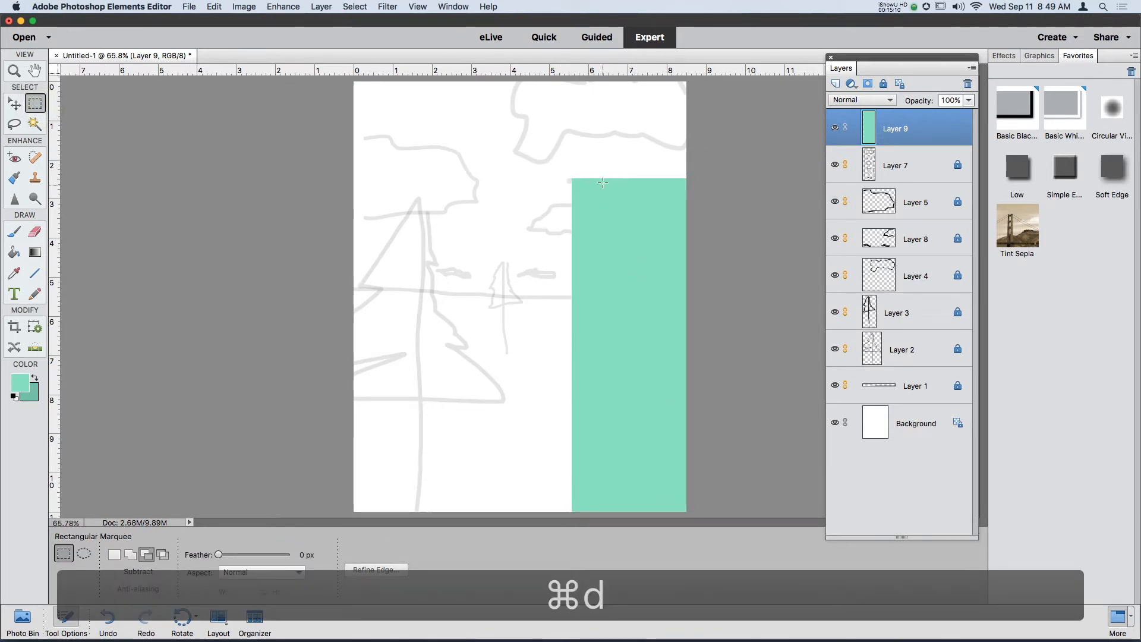
Step: Load Layer 9's building shape as a selection and fill it with a horizontal linear gradient, light to darker green
left_click(872, 126, "super")
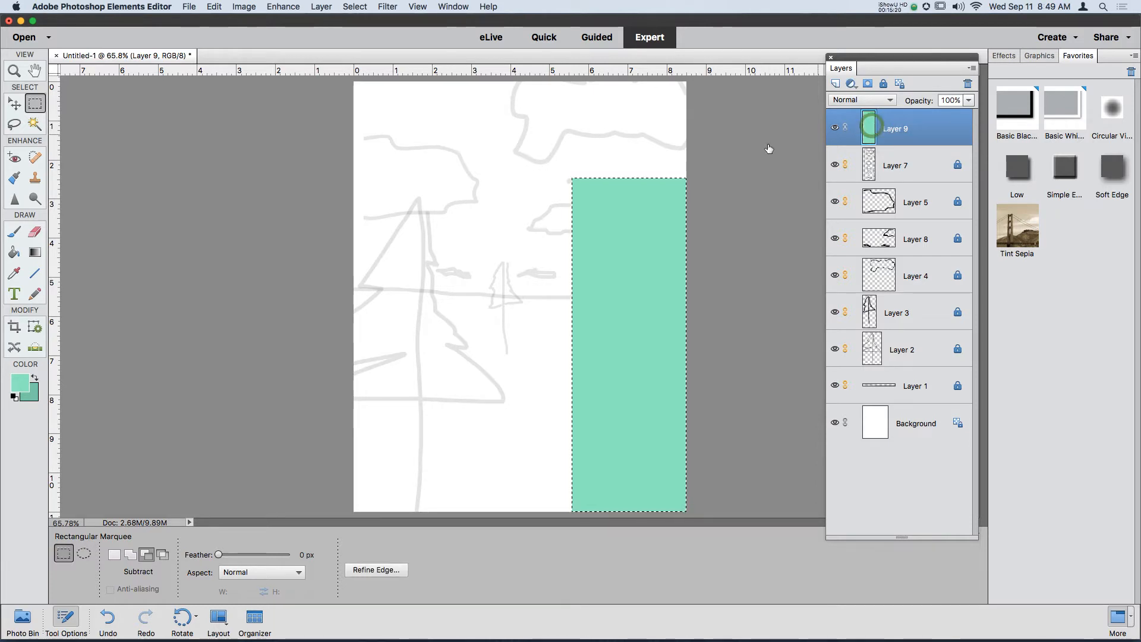
left_click(34, 254)
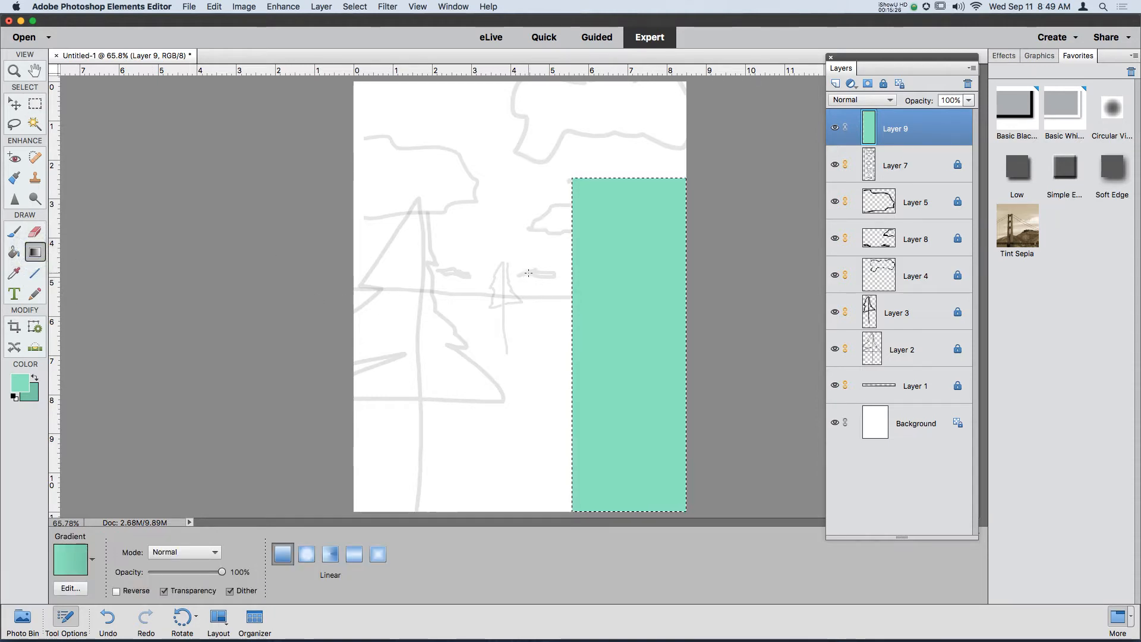
left_click_drag(718, 277, 733, 279)
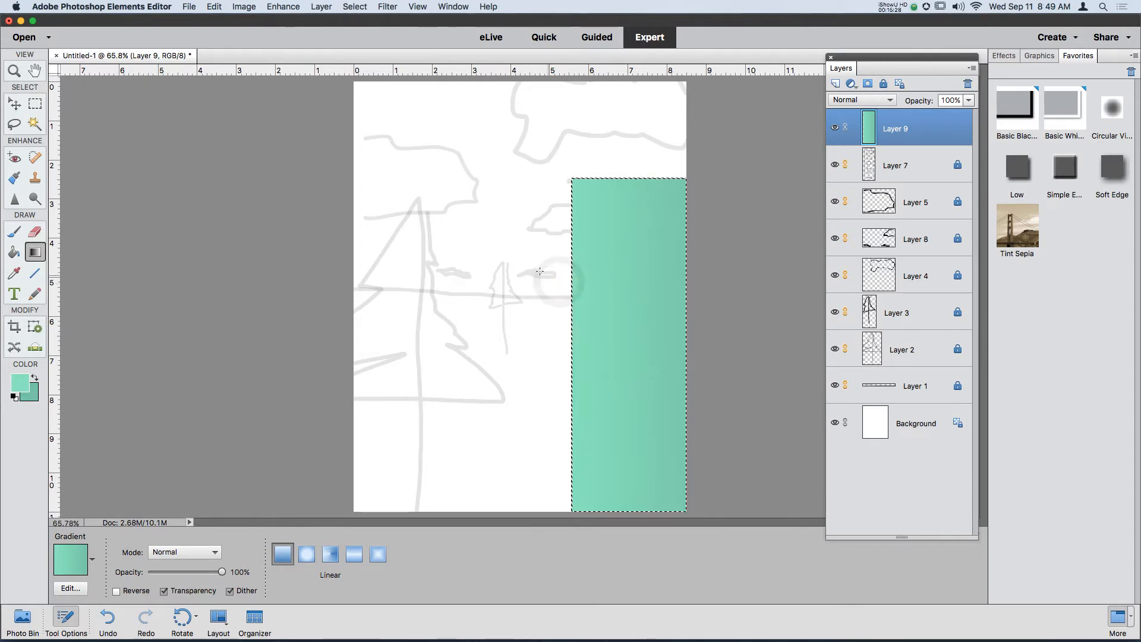
Step: Redraw the building's linear gradient from light green at its top to darker green at its base, and deselect
left_click_drag(536, 271, 639, 479)
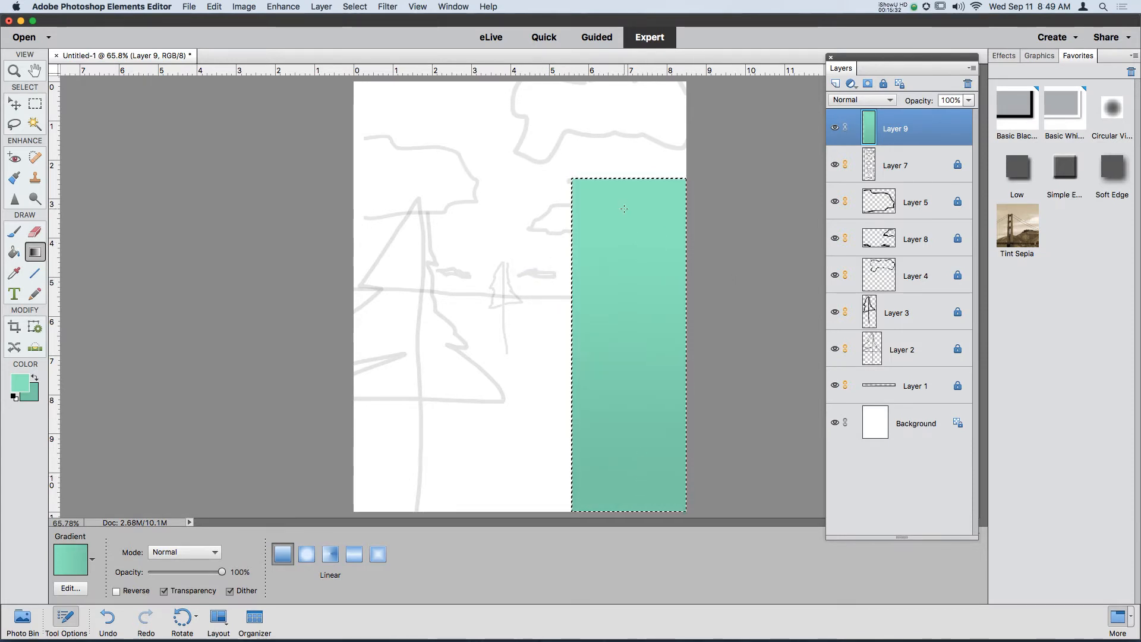
key("super+d")
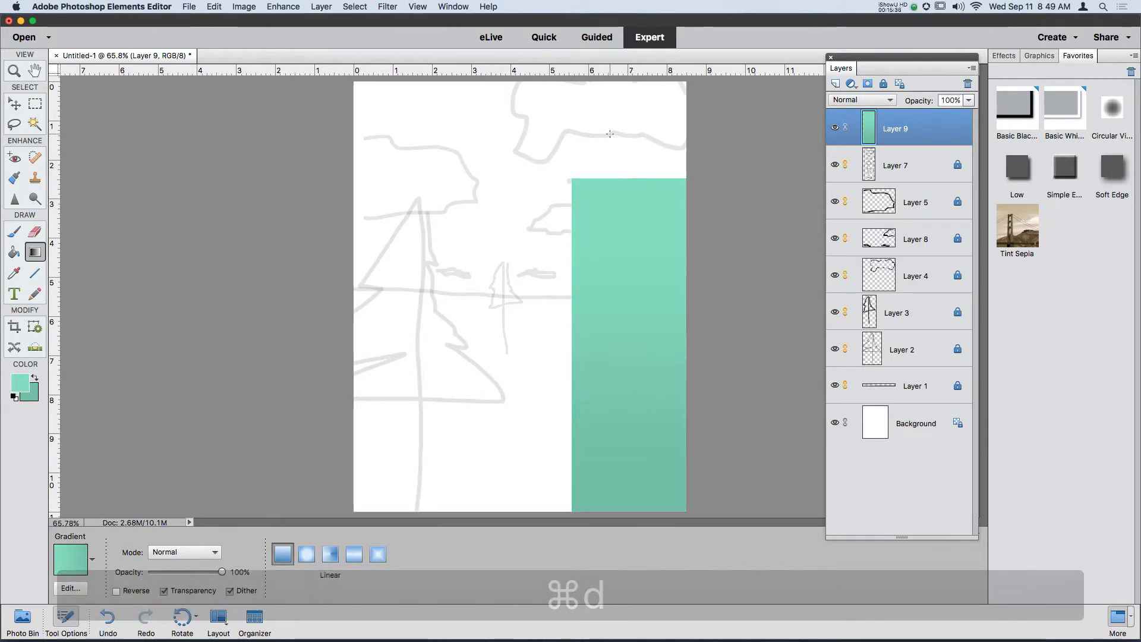
left_click(35, 104)
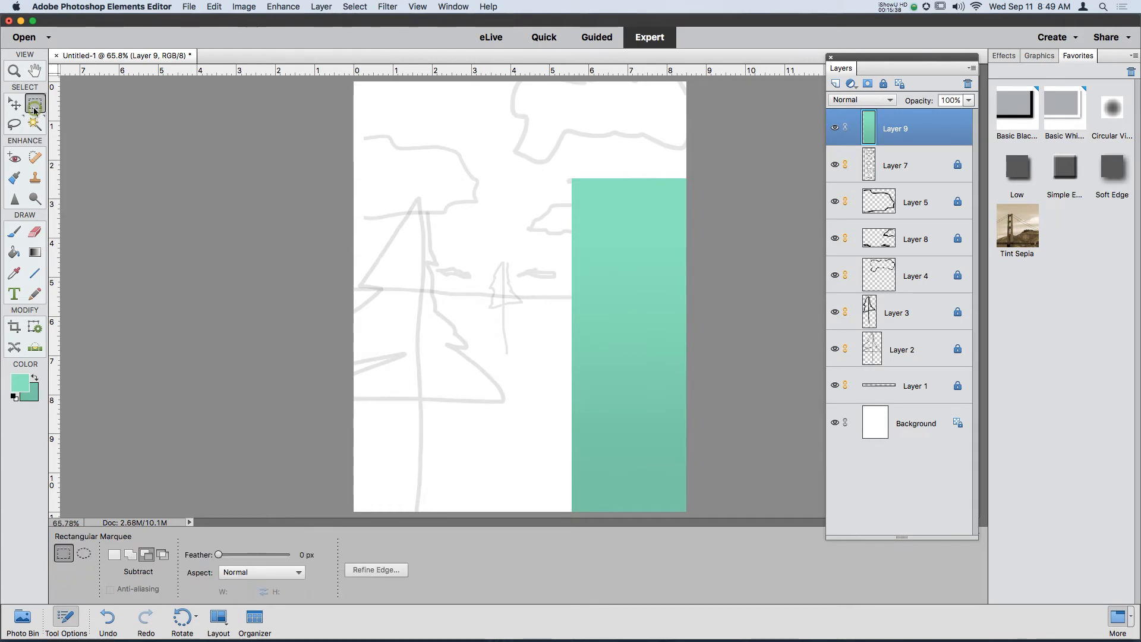
Step: Select a rectangular window area about 1.6 by 1.2 inches near the building's top and add a new layer above Layer 9
scroll(680, 218, "up", 2)
scroll(680, 218, "up", 2)
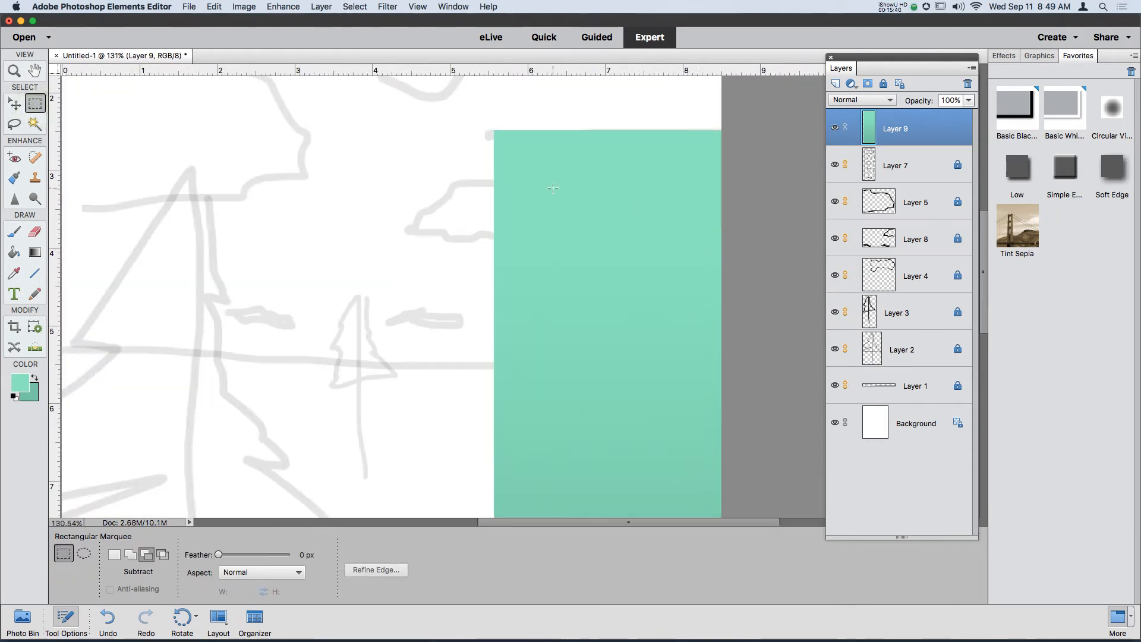
left_click_drag(522, 161, 649, 251)
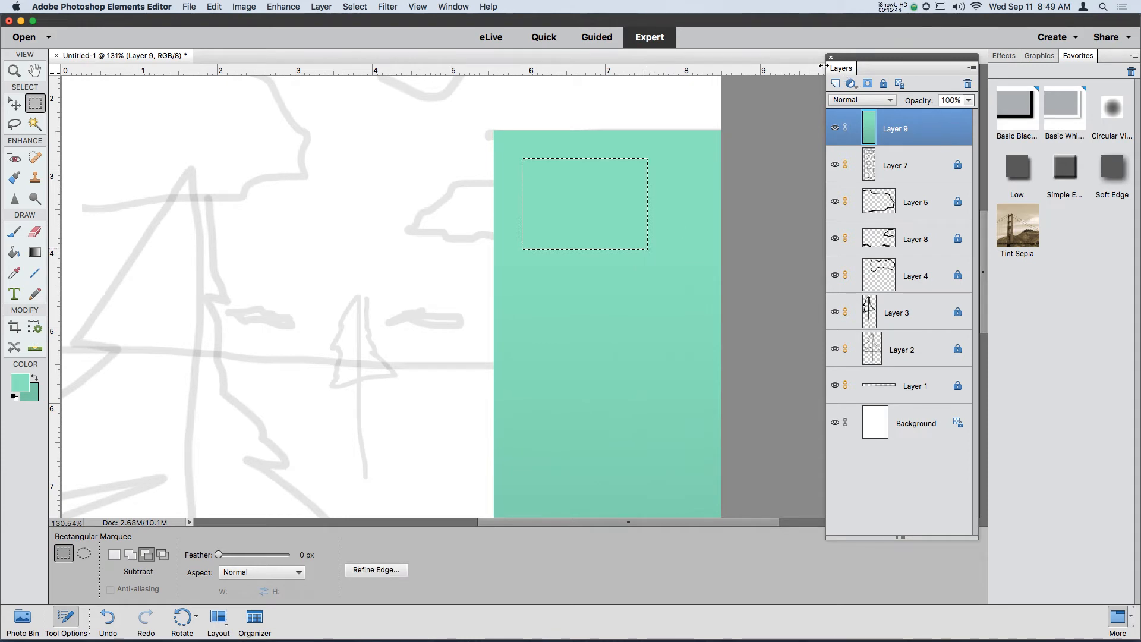
left_click(835, 83)
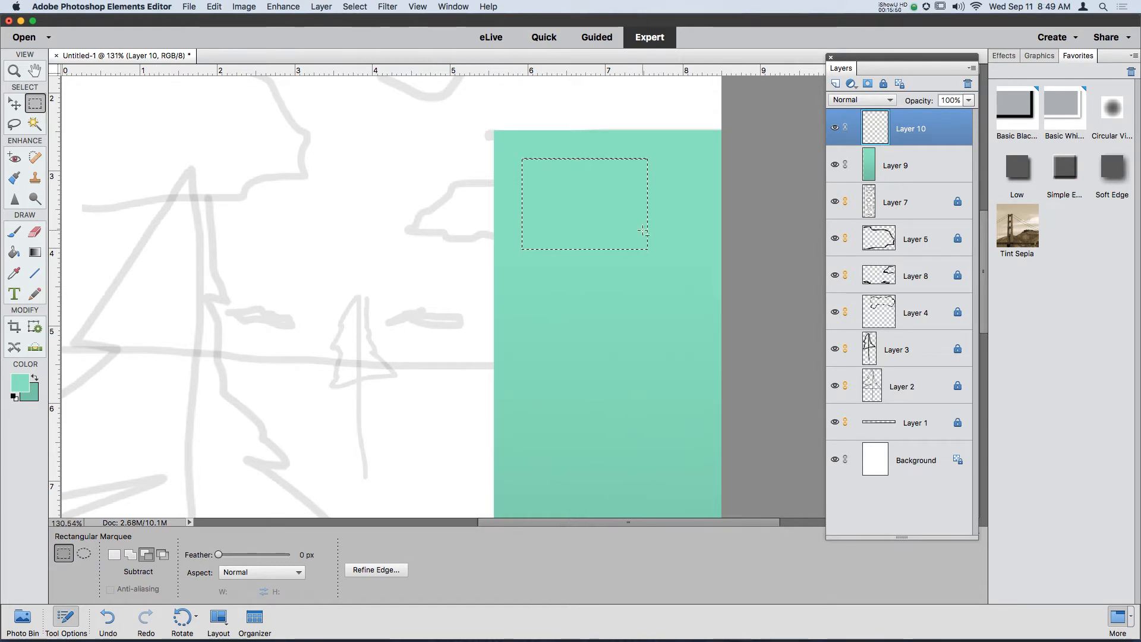
Step: Reset the colors to black and white, swap them, and set the foreground color to muted yellow, d8c472
left_click(13, 399)
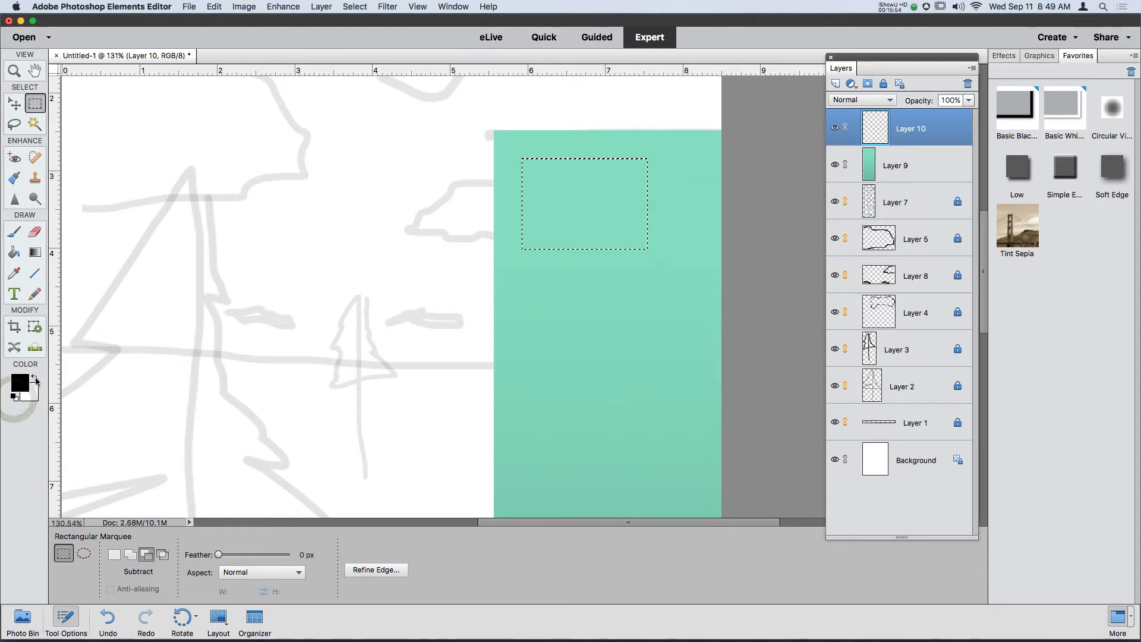
left_click(36, 378)
left_click(24, 385)
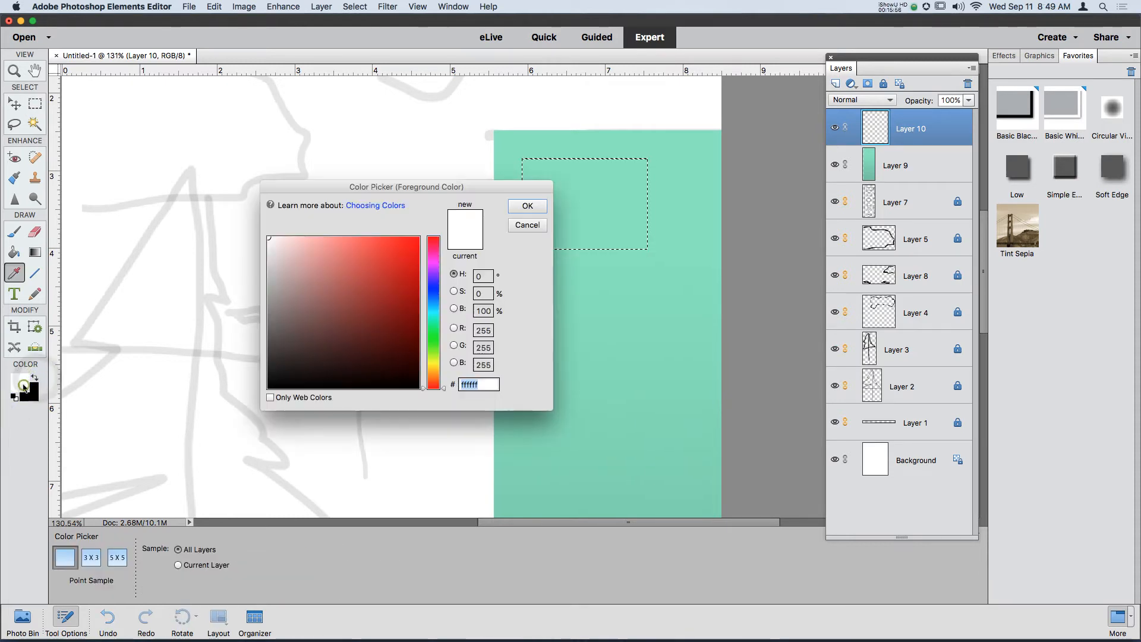
left_click_drag(436, 360, 434, 368)
left_click(379, 244)
left_click(338, 260)
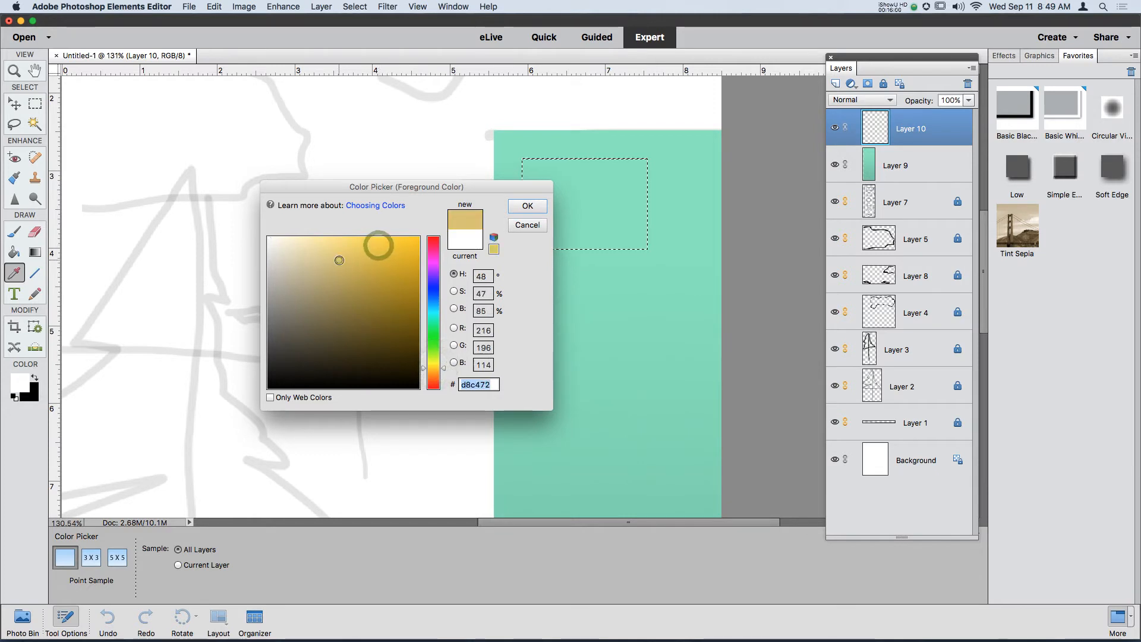
left_click(526, 205)
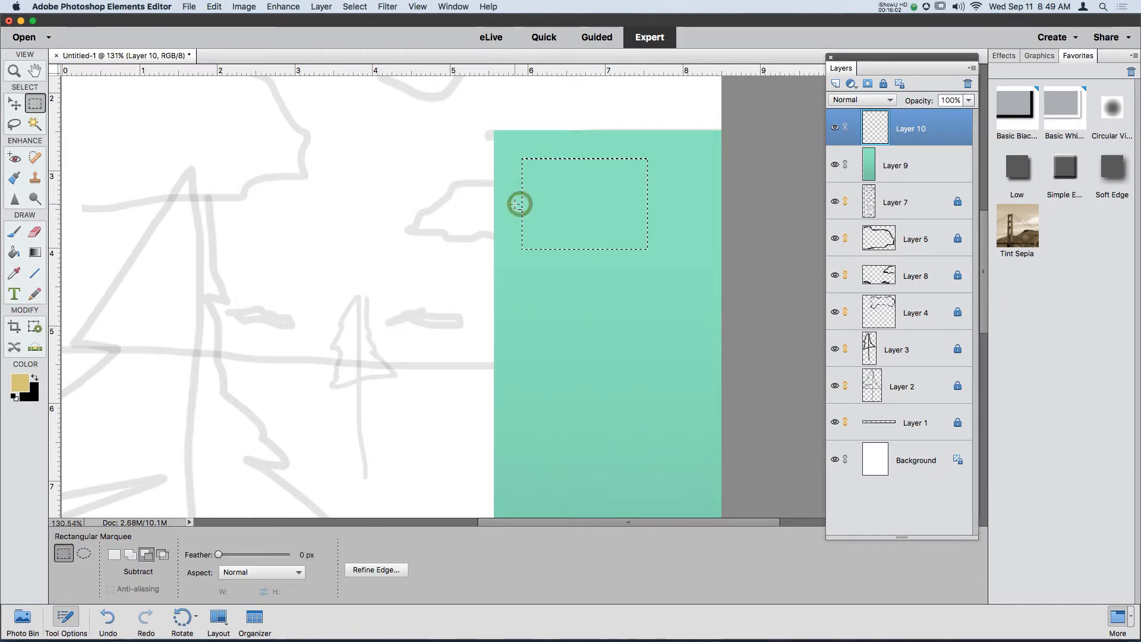
Step: Set the background color to a lighter yellow, f8e496, based on the foreground's hue
left_click(34, 401)
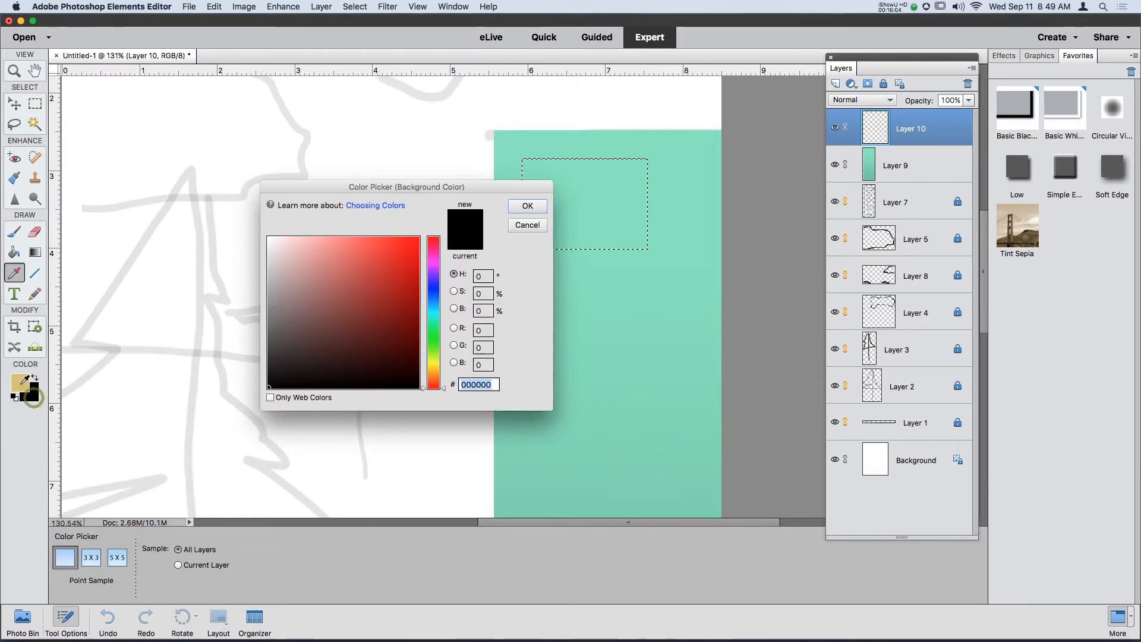
left_click(20, 383)
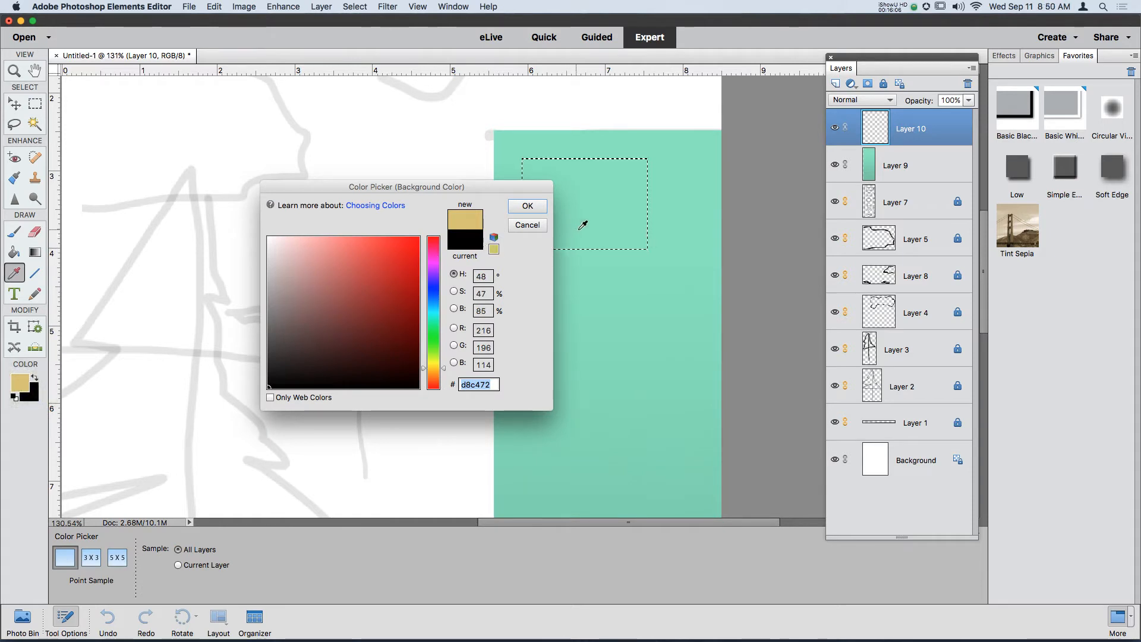
left_click(378, 274)
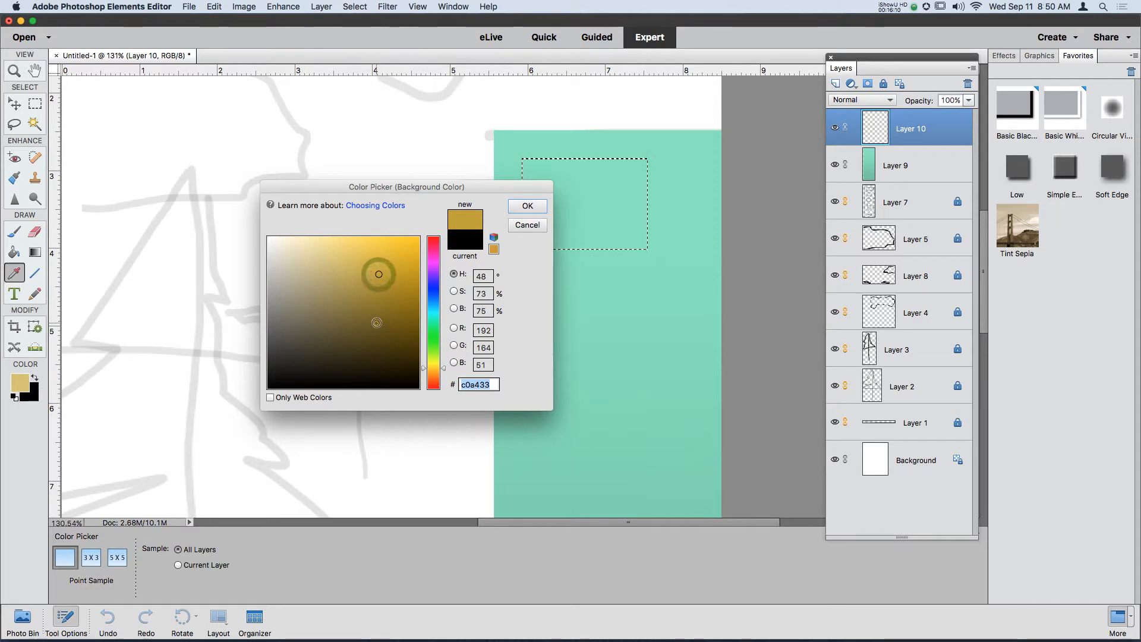
left_click(20, 386)
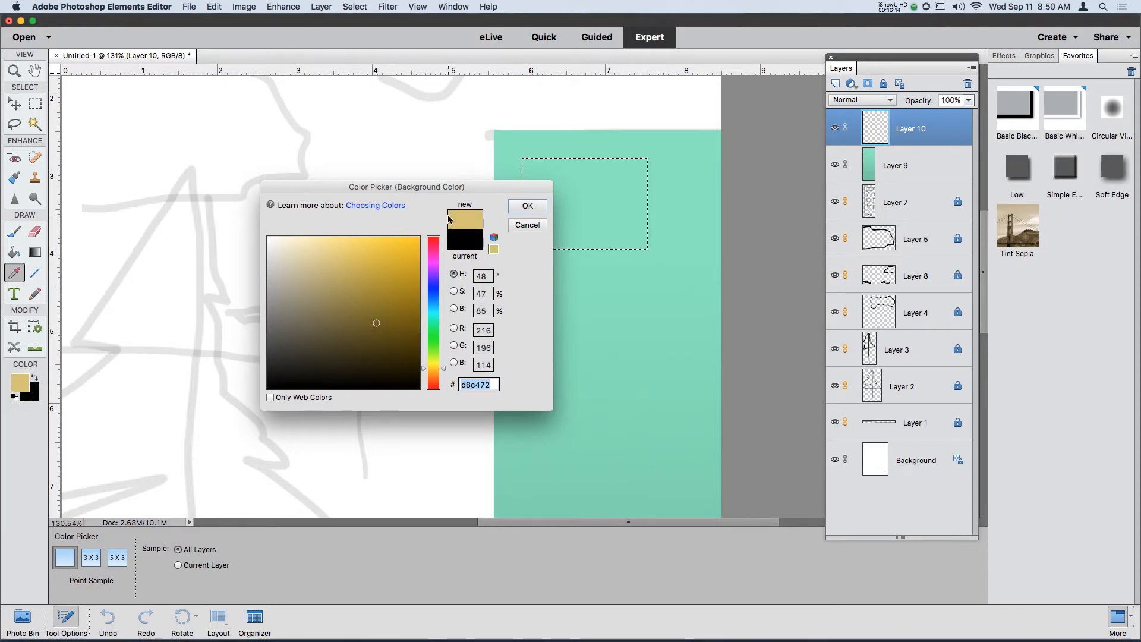
left_click(369, 294)
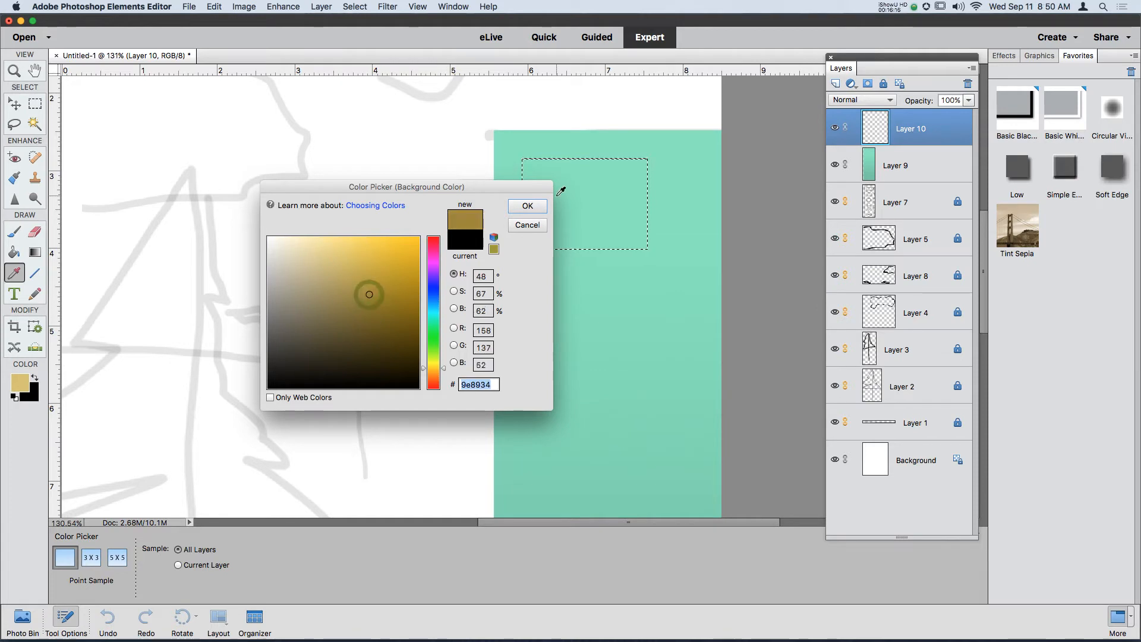
left_click(328, 241)
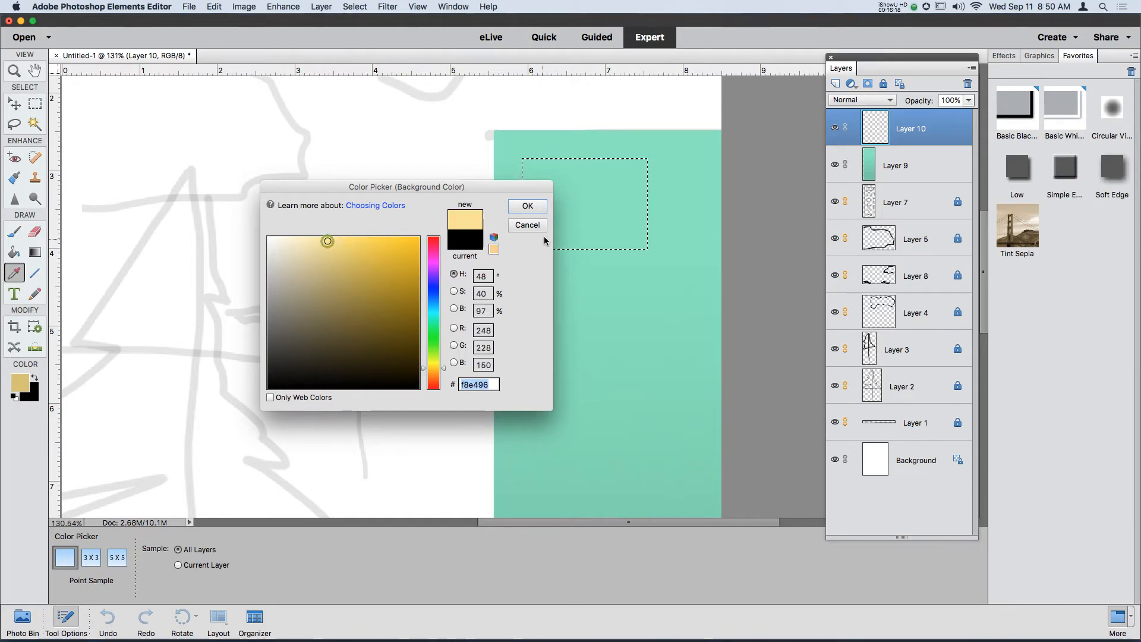
left_click(527, 207)
key("m")
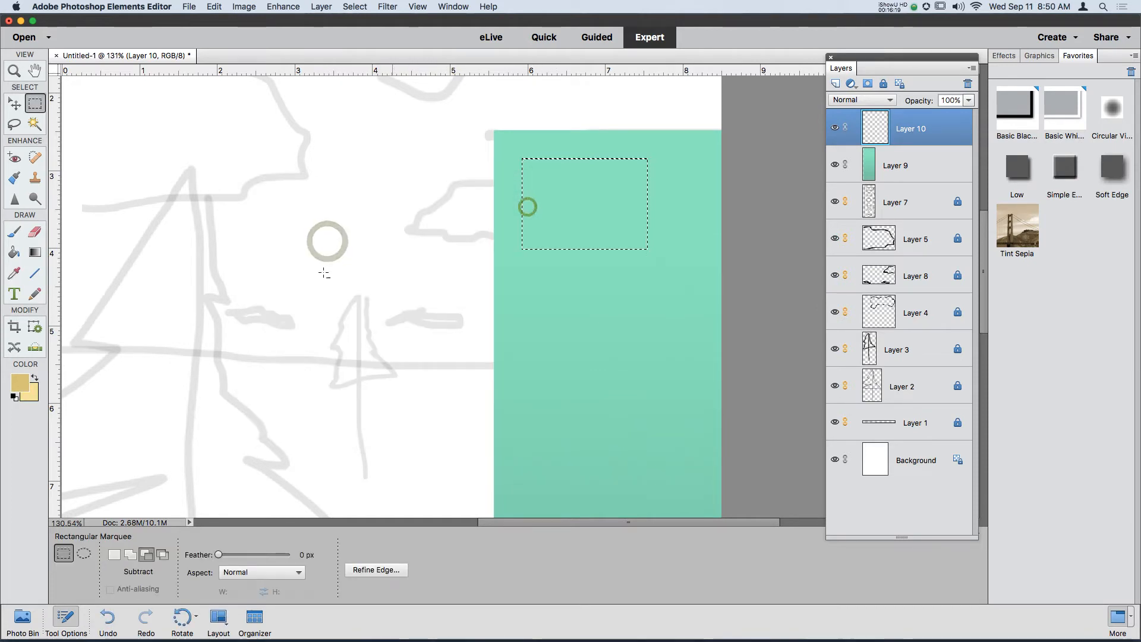
Step: Fill the window selection with a radial gradient, darker yellow at its lower-right corner to light yellow at its upper-left, and deselect
left_click(34, 248)
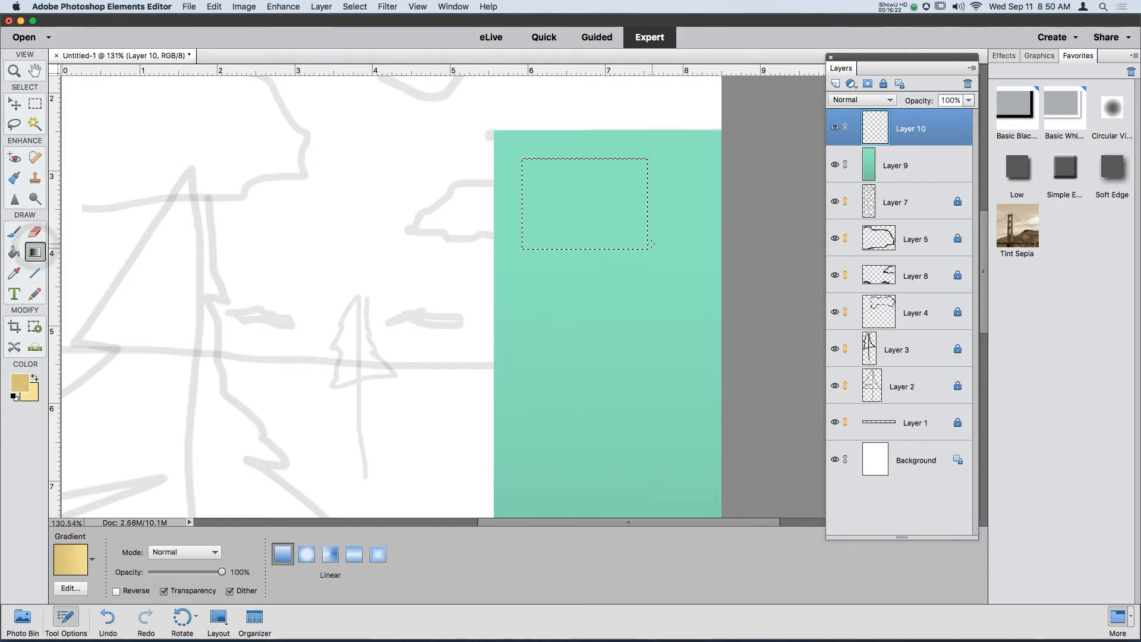
left_click(314, 562)
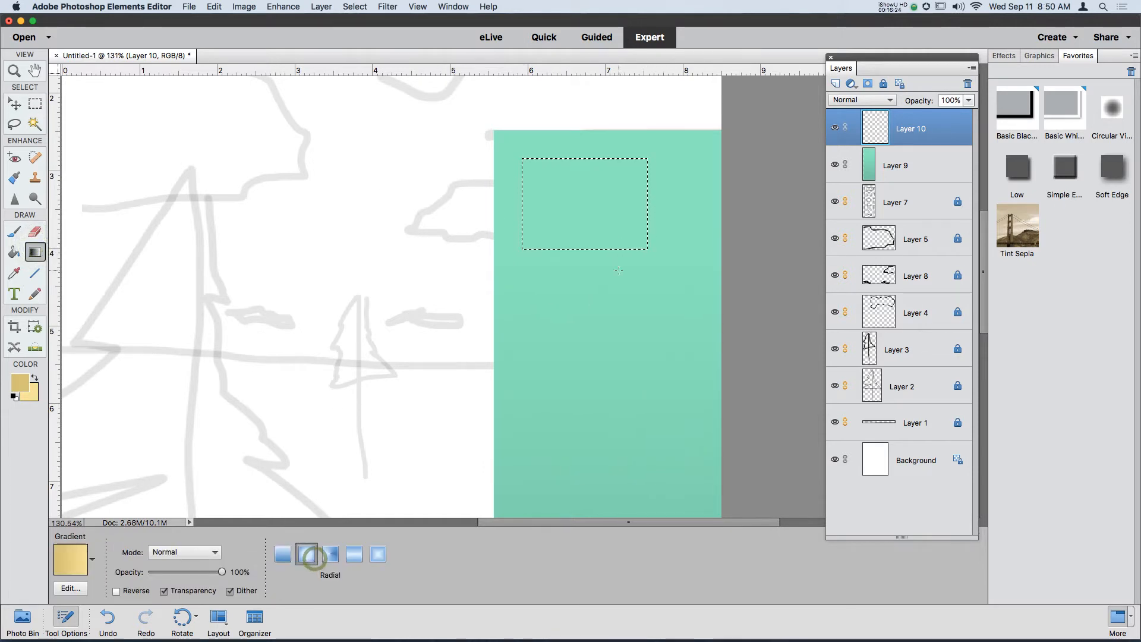
left_click_drag(646, 243, 493, 144)
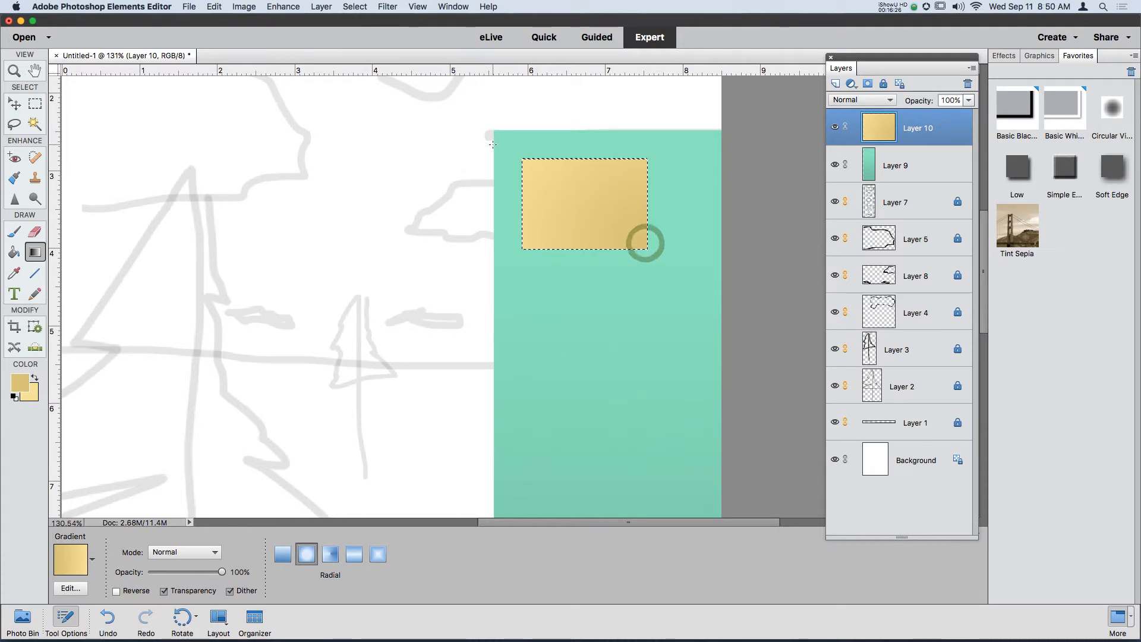
key("super+d")
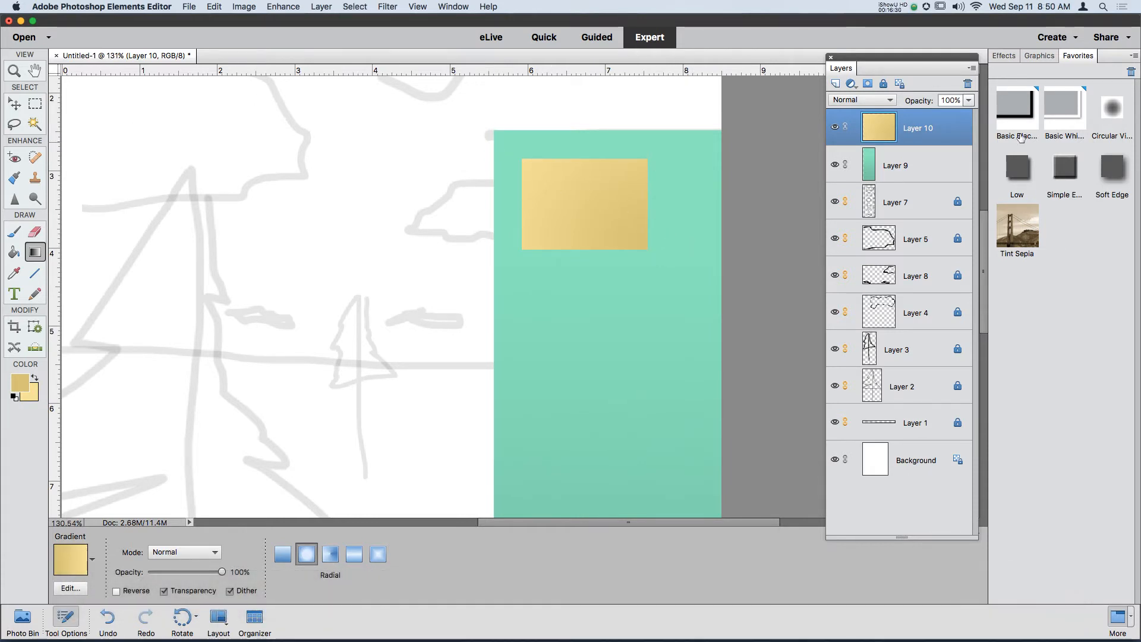
Step: Load Layer 10's window shape as a selection and add a new layer above it
left_click(886, 131, "super")
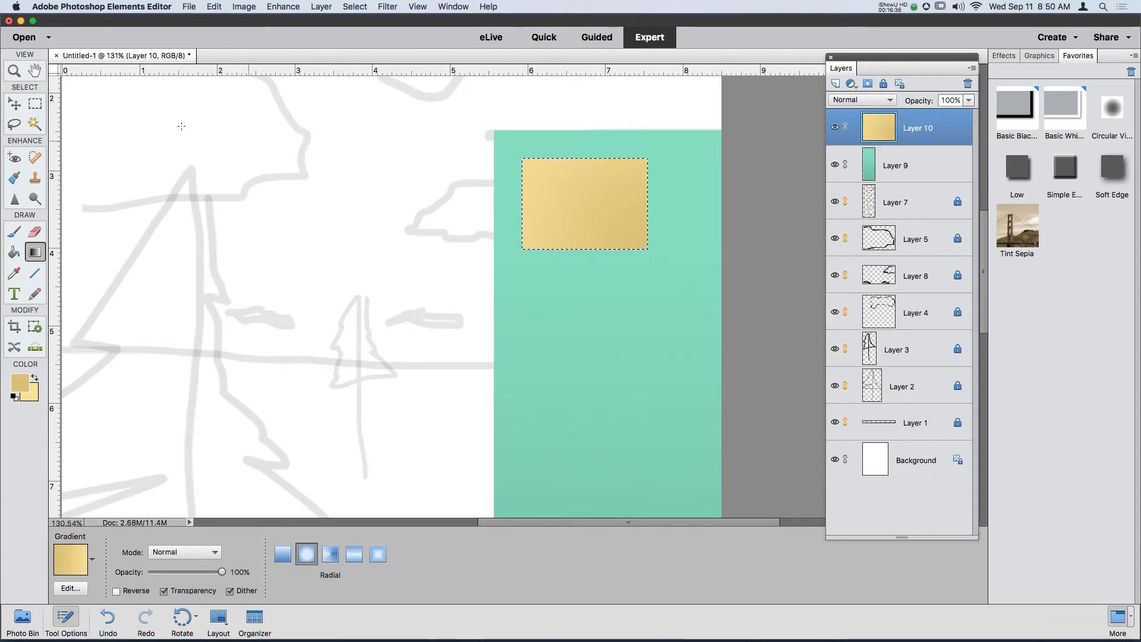
left_click(214, 7)
left_click(215, 6)
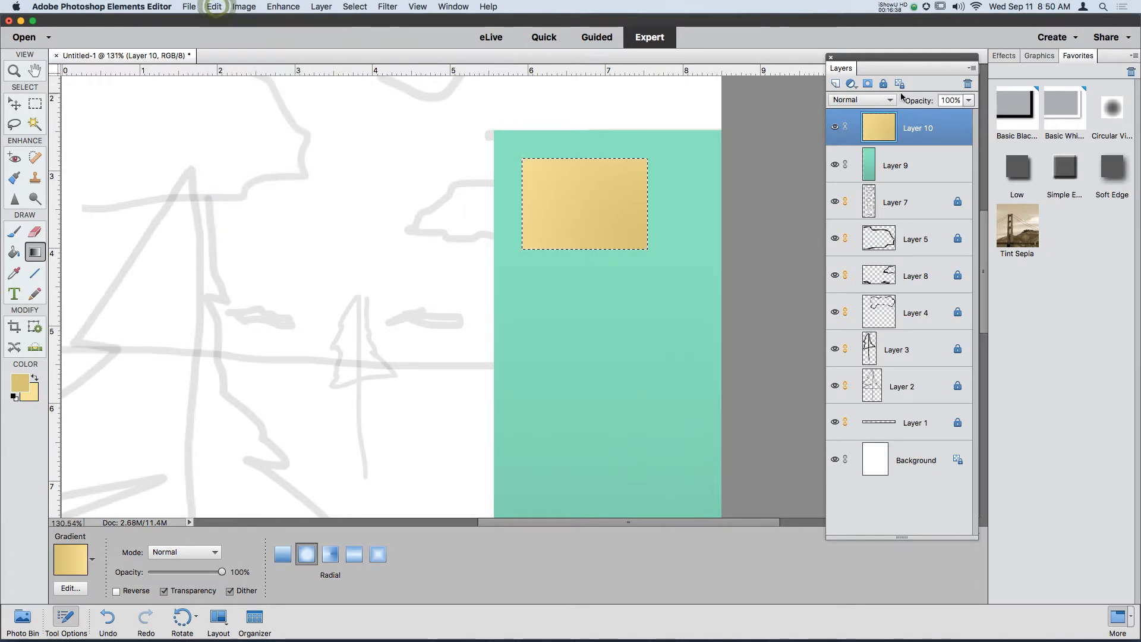
left_click(836, 83)
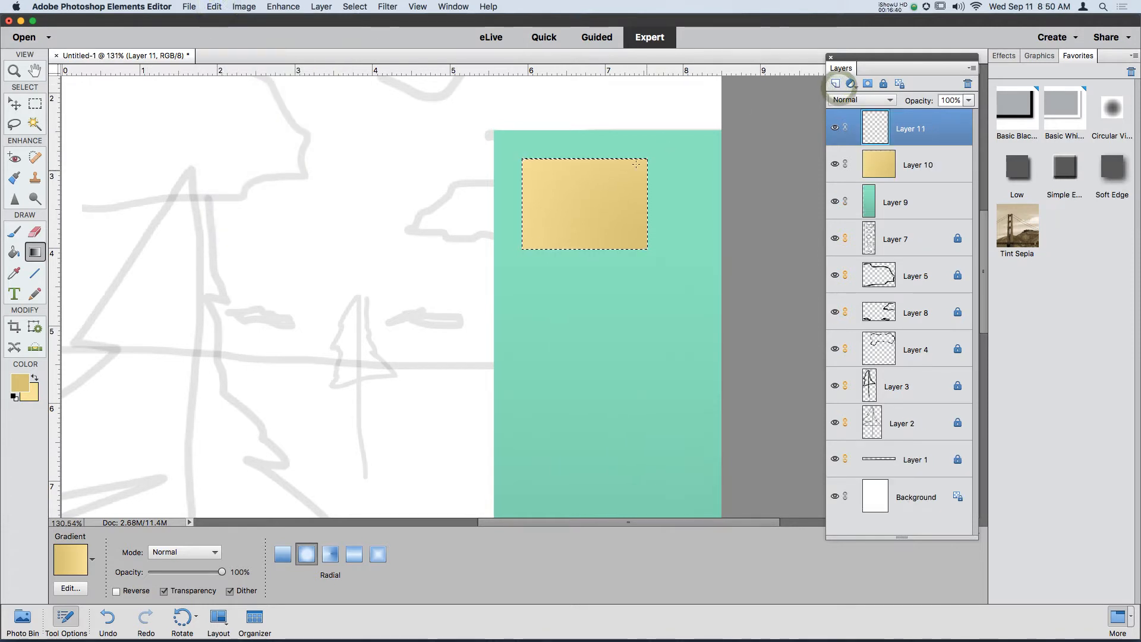
Step: Stroke the window selection on Layer 11 with a 5 px near-black outline, 050505, placed inside, and deselect
left_click(214, 6)
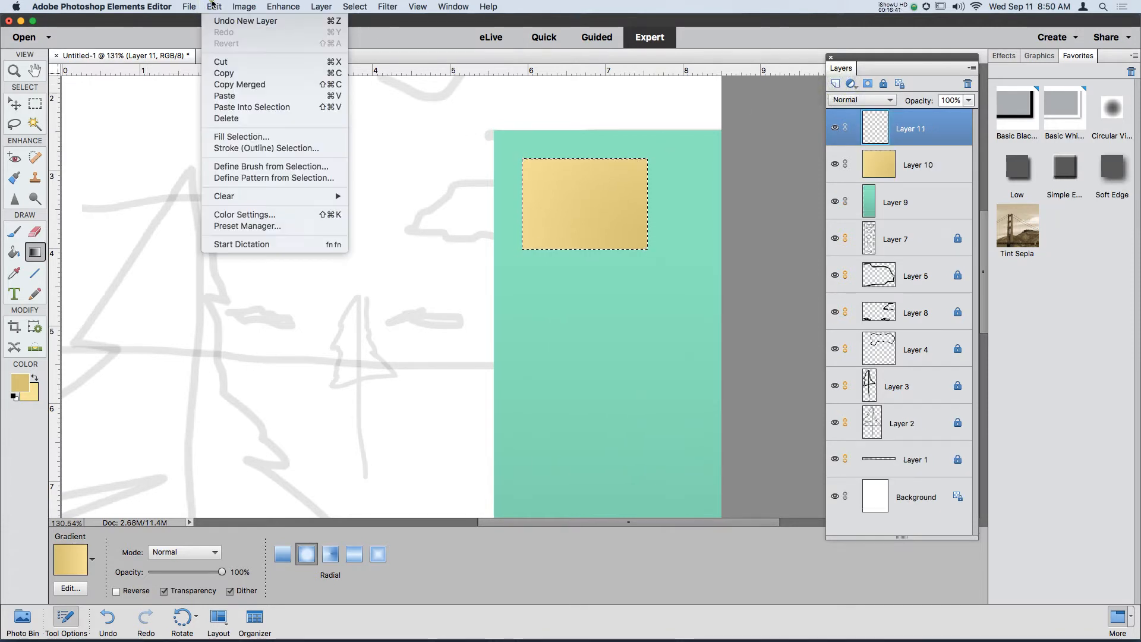
left_click(242, 149)
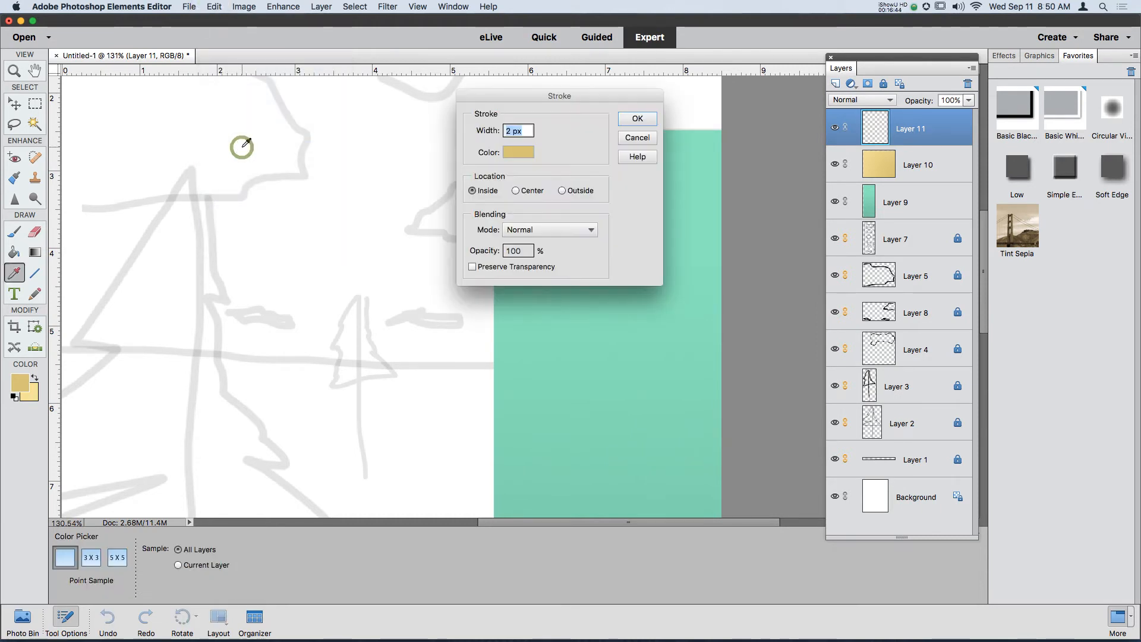
left_click(527, 152)
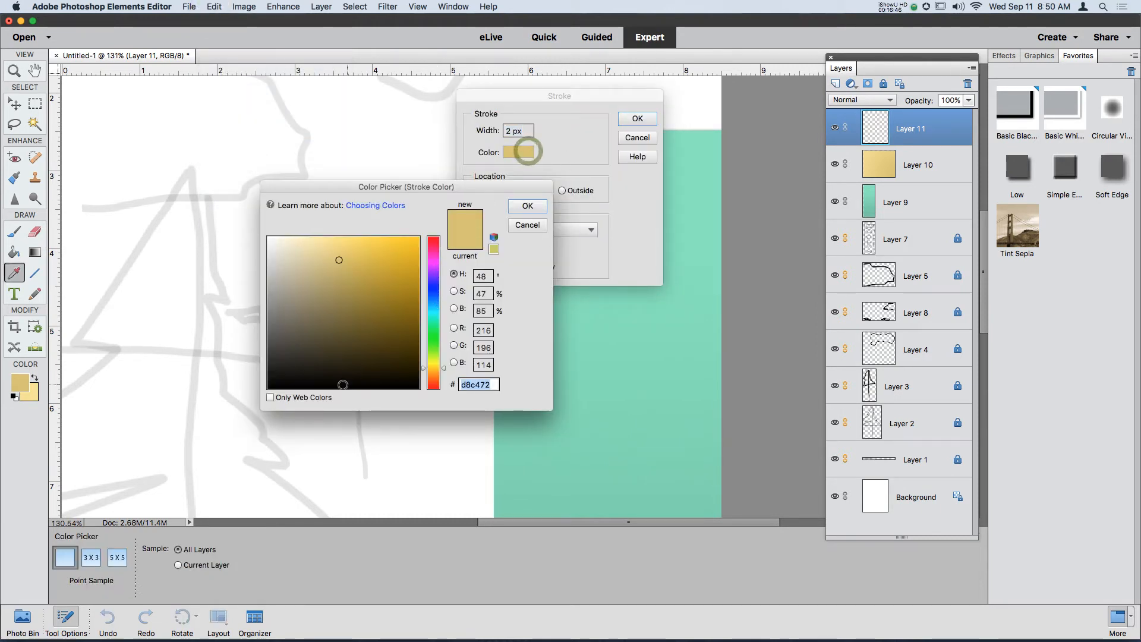
left_click(276, 385)
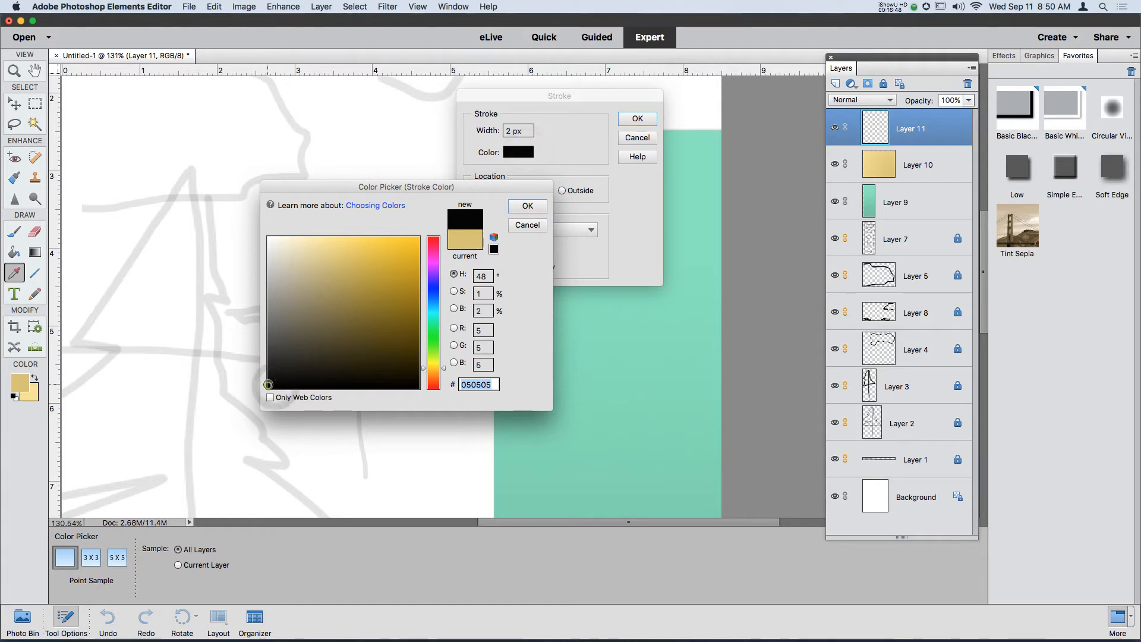
left_click(516, 206)
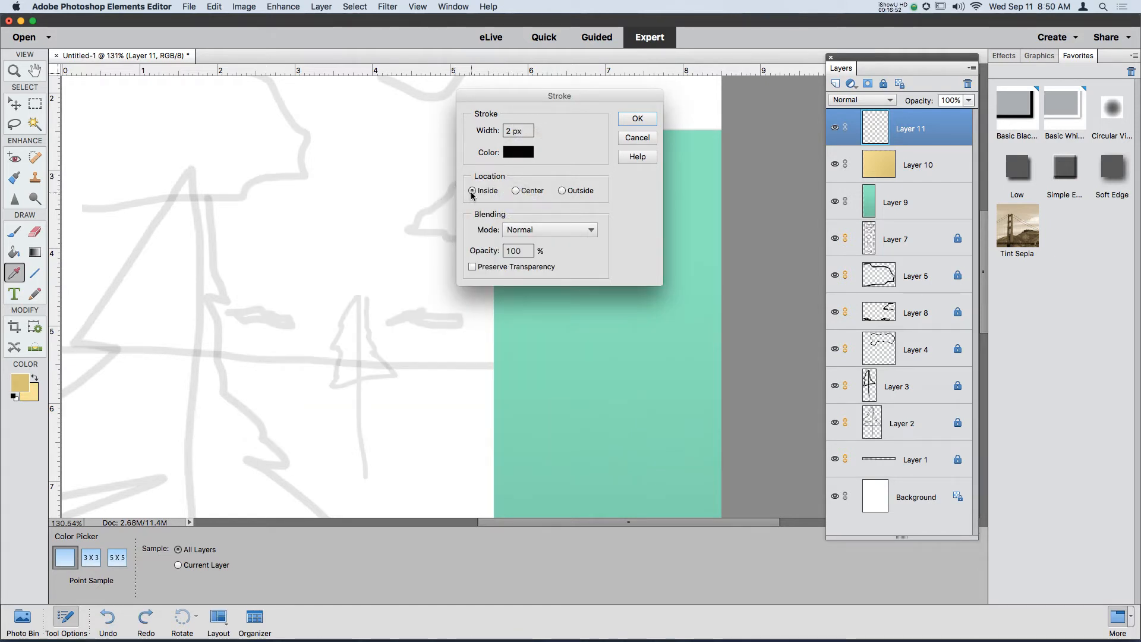
left_click_drag(550, 96, 389, 121)
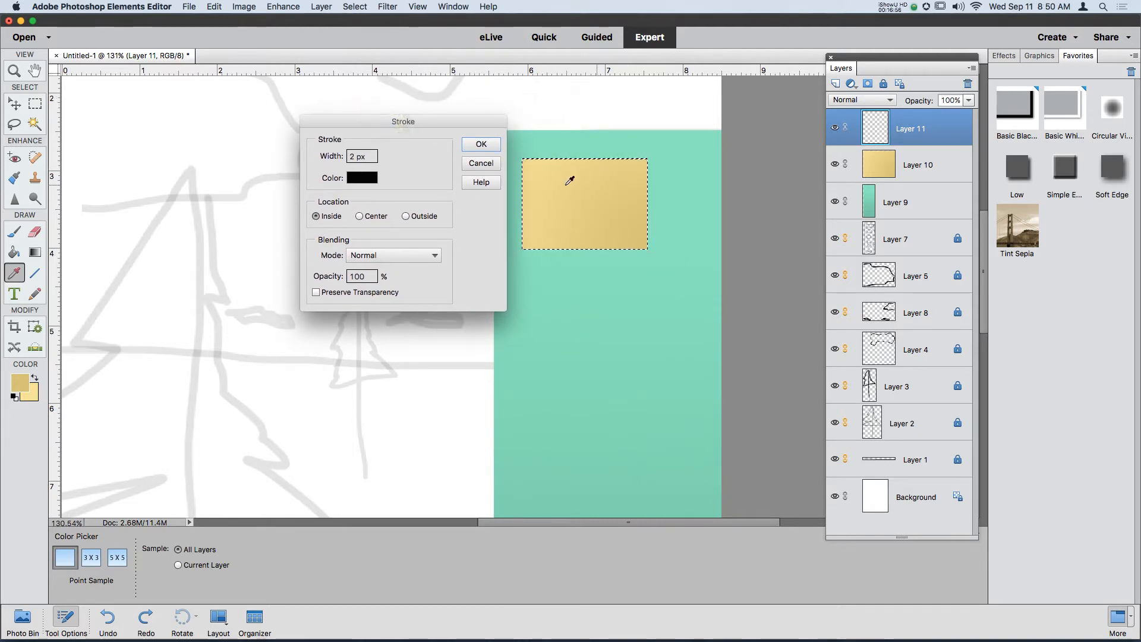
double_click(356, 156)
type("5")
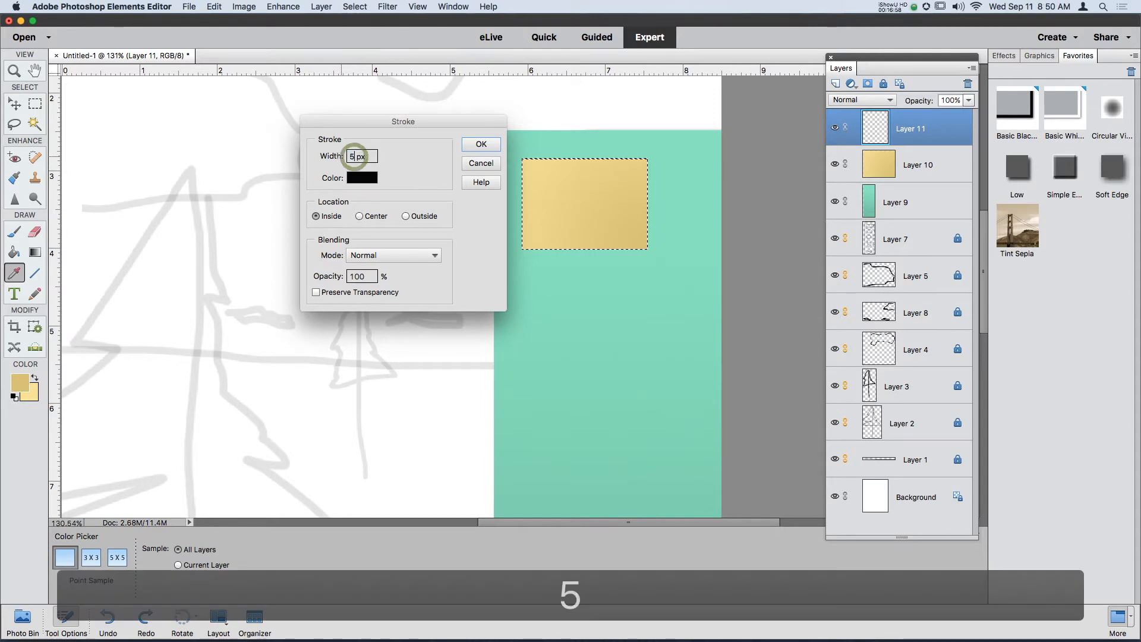
left_click(480, 145)
key("super+d")
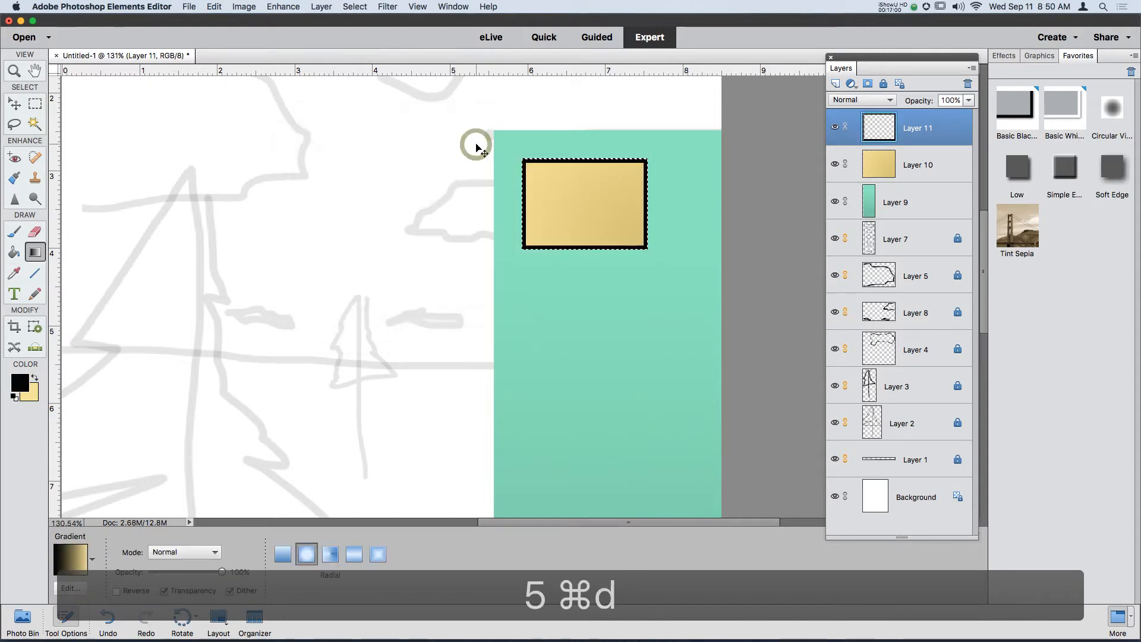
Step: Link the window's outline and fill layers, Layers 11 and 10, and reposition the window near the building's top
scroll(643, 214, "down", 1)
scroll(643, 215, "down", 5)
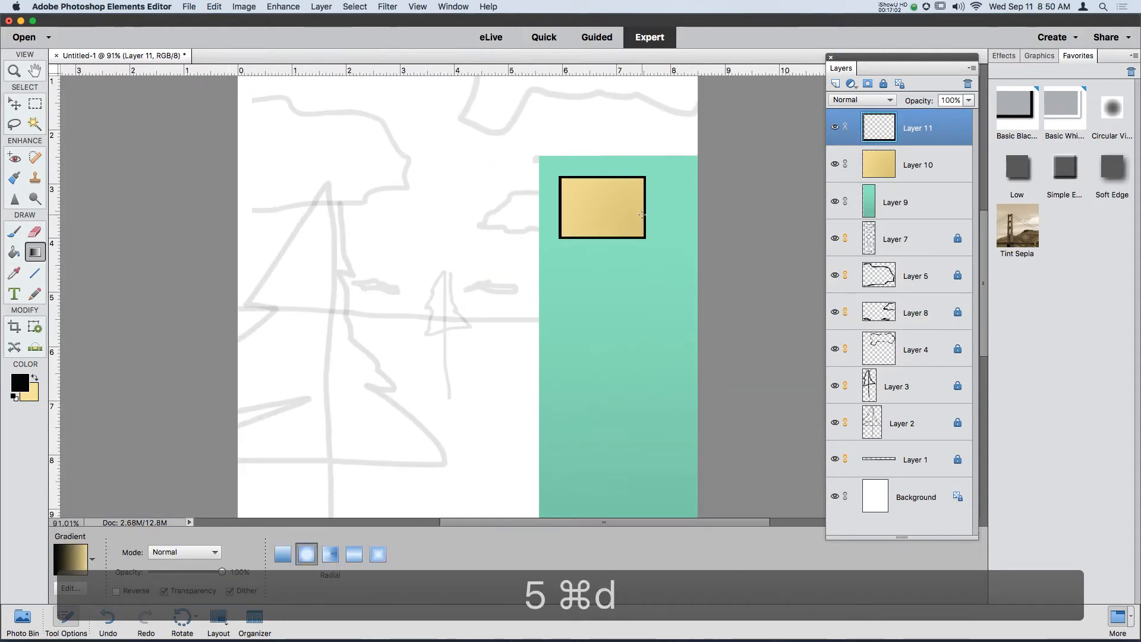
left_click(905, 166, "shift")
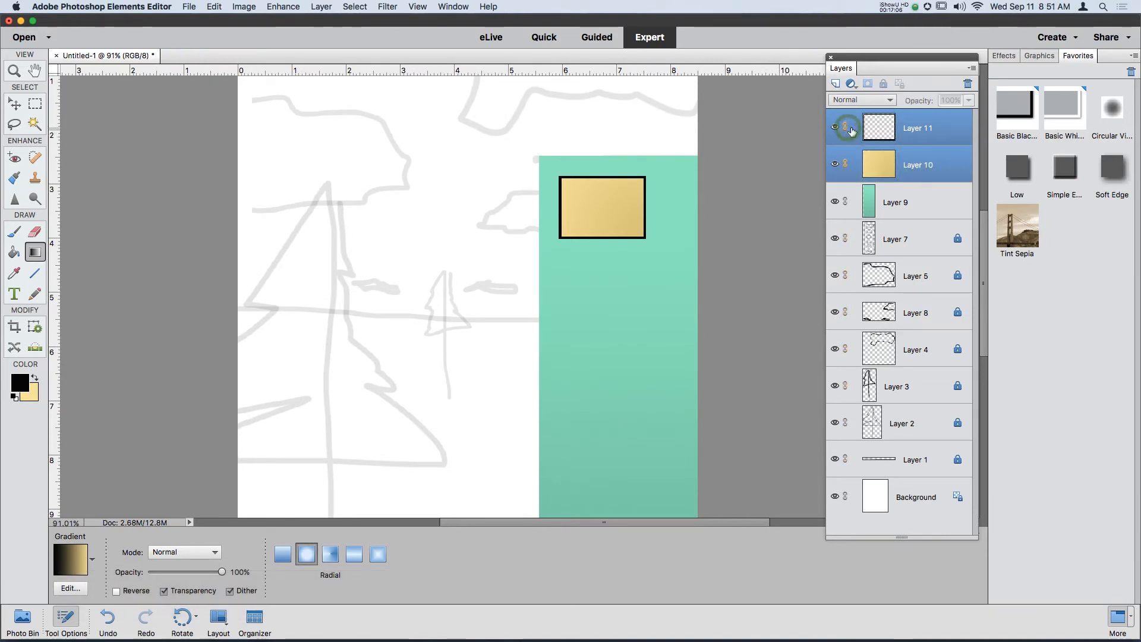
key("v")
left_click(678, 245)
left_click_drag(625, 265, 630, 280)
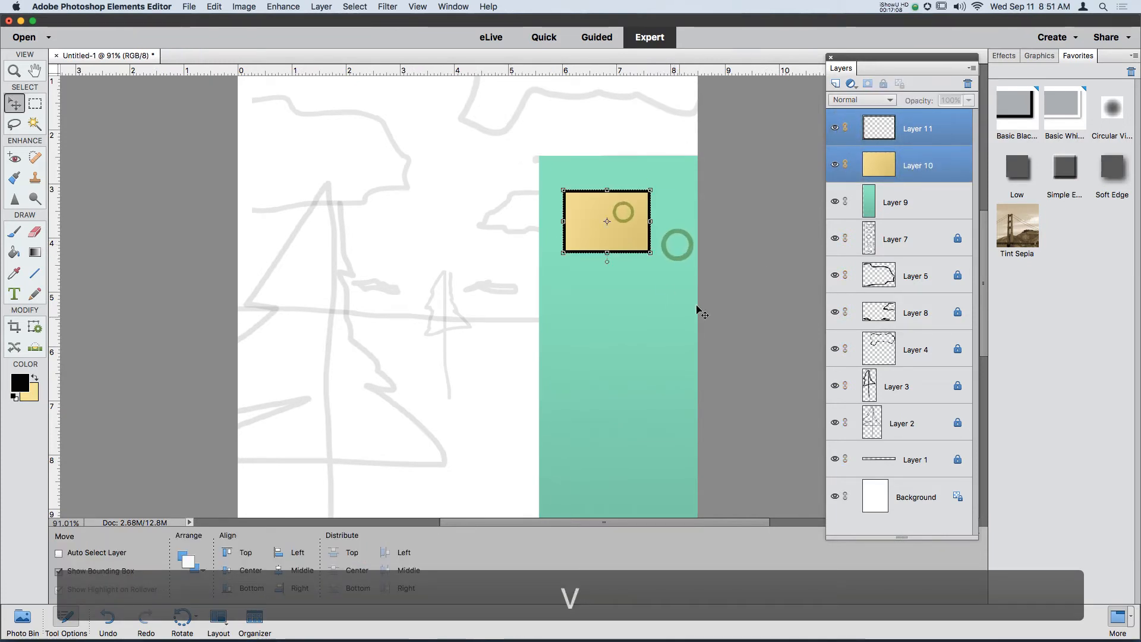
left_click(872, 200)
left_click_drag(614, 217, 607, 207)
Step: Duplicate the window's outline and fill layers, Layers 11 and 10, three times, stacking the copies in a column below the original
left_click(886, 141)
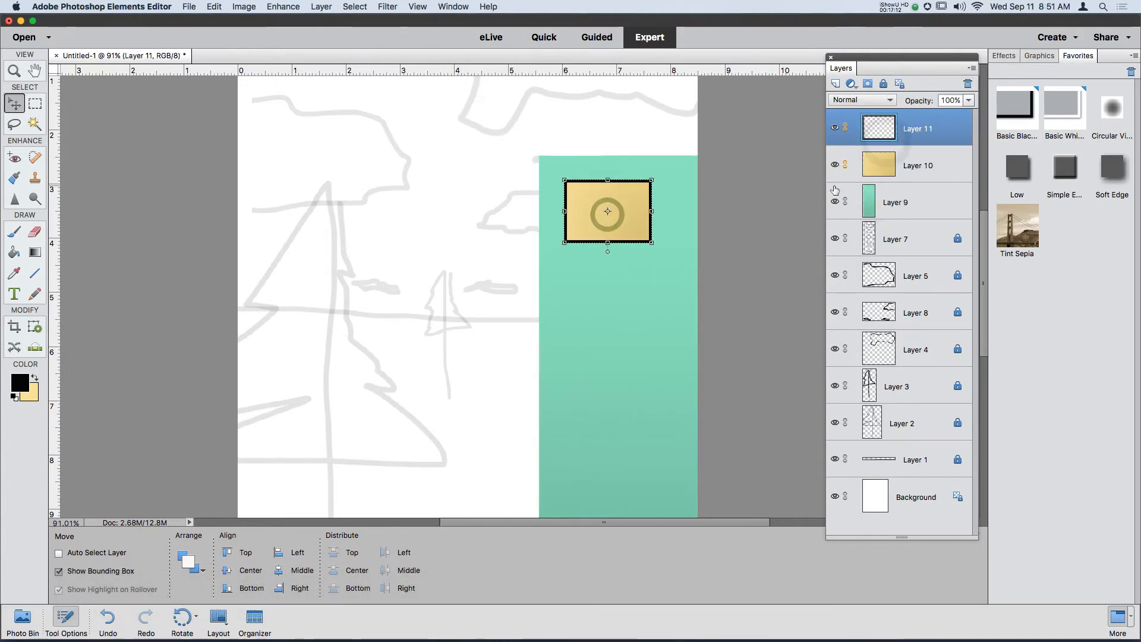
left_click(895, 164, "shift")
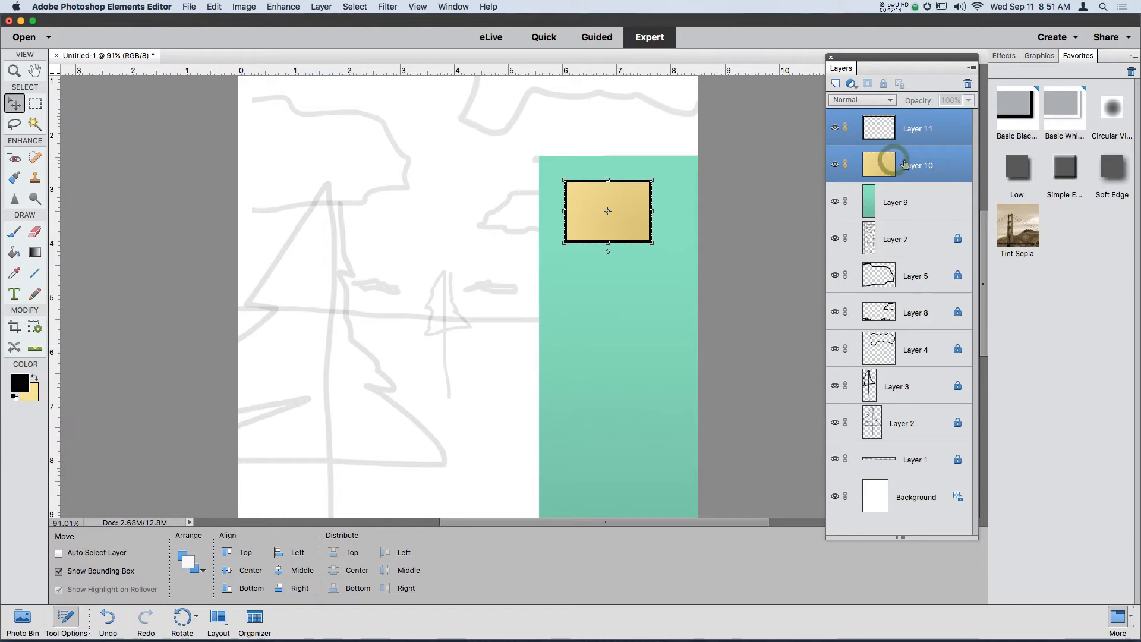
right_click(904, 165)
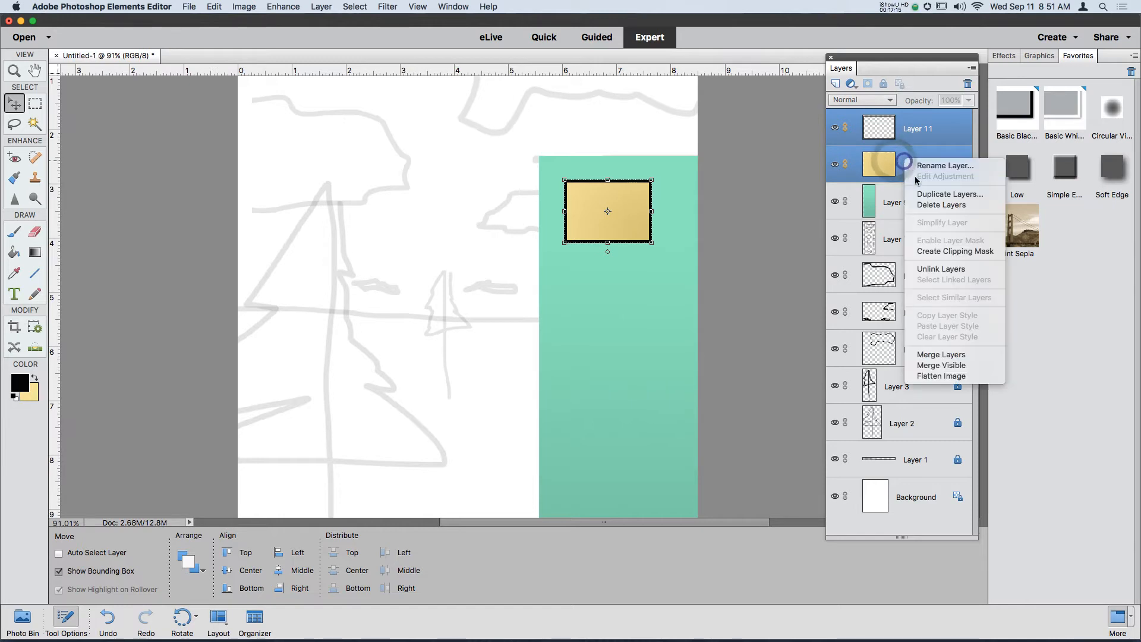
left_click(940, 198)
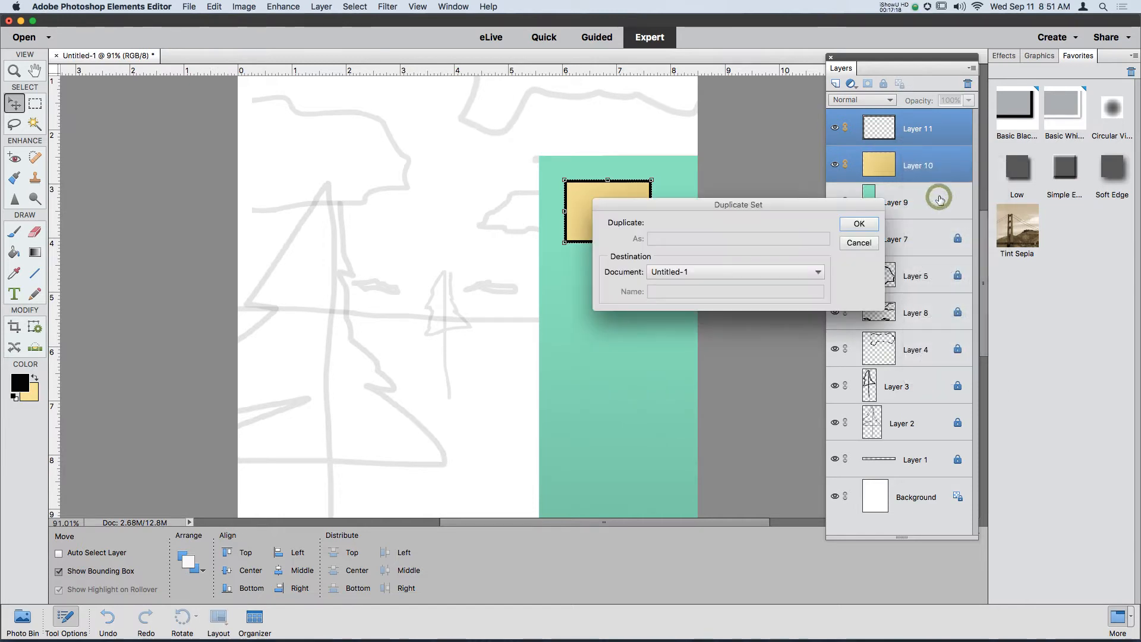
left_click(866, 231)
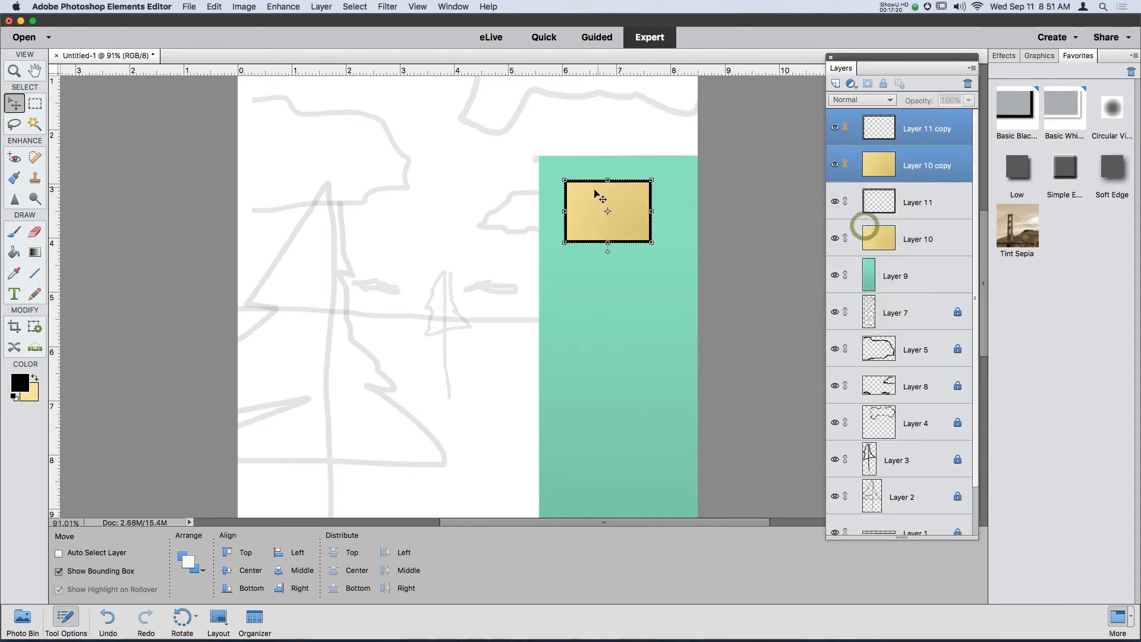
left_click_drag(627, 226, 622, 310)
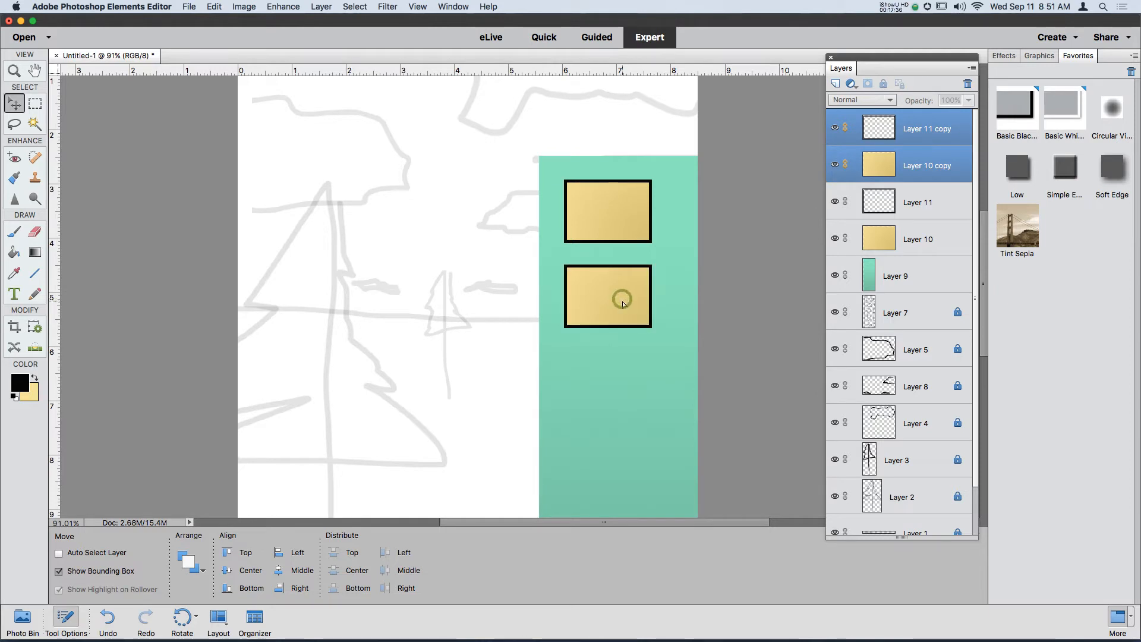
left_click_drag(622, 304, 608, 390)
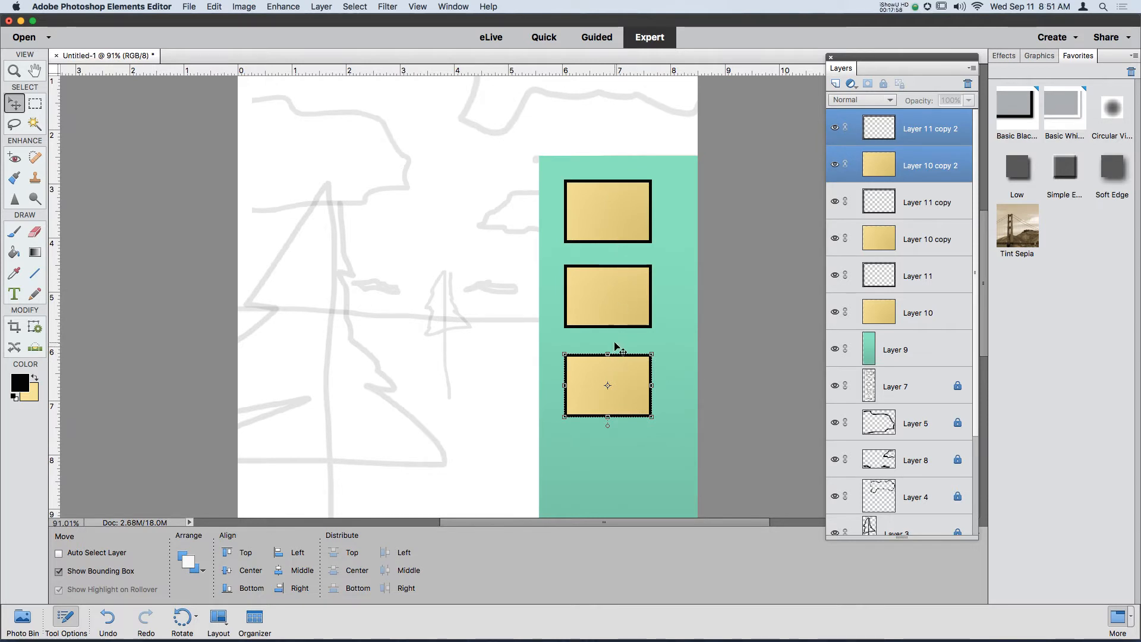
left_click_drag(626, 387, 623, 467)
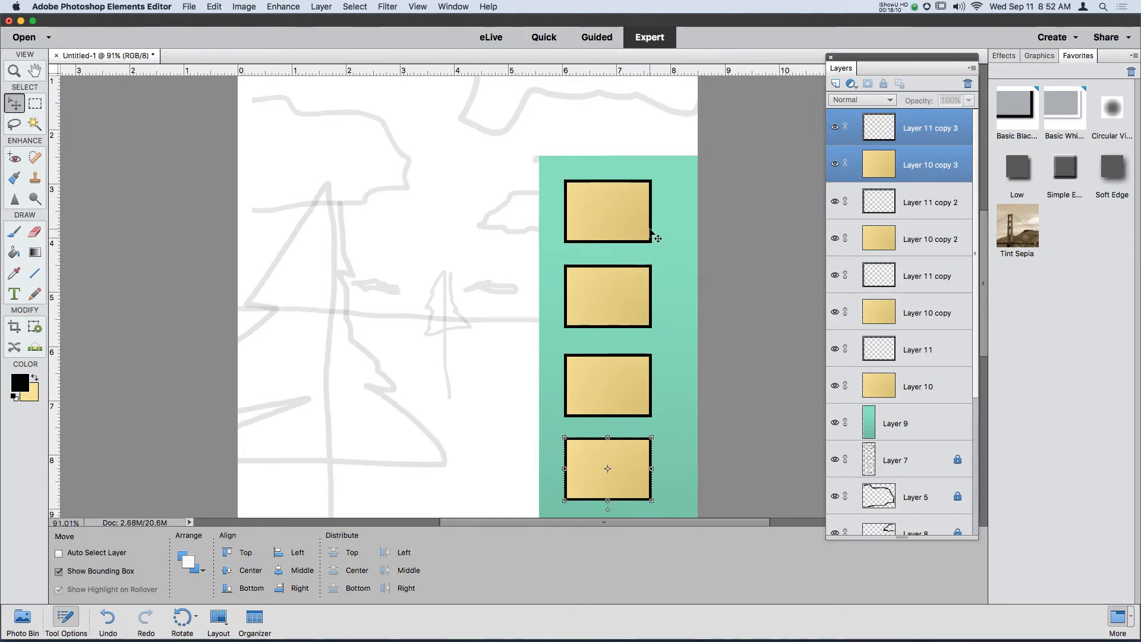
Step: Select a rectangular area spanning the full height of the gap between the first and second windows
left_click(35, 104)
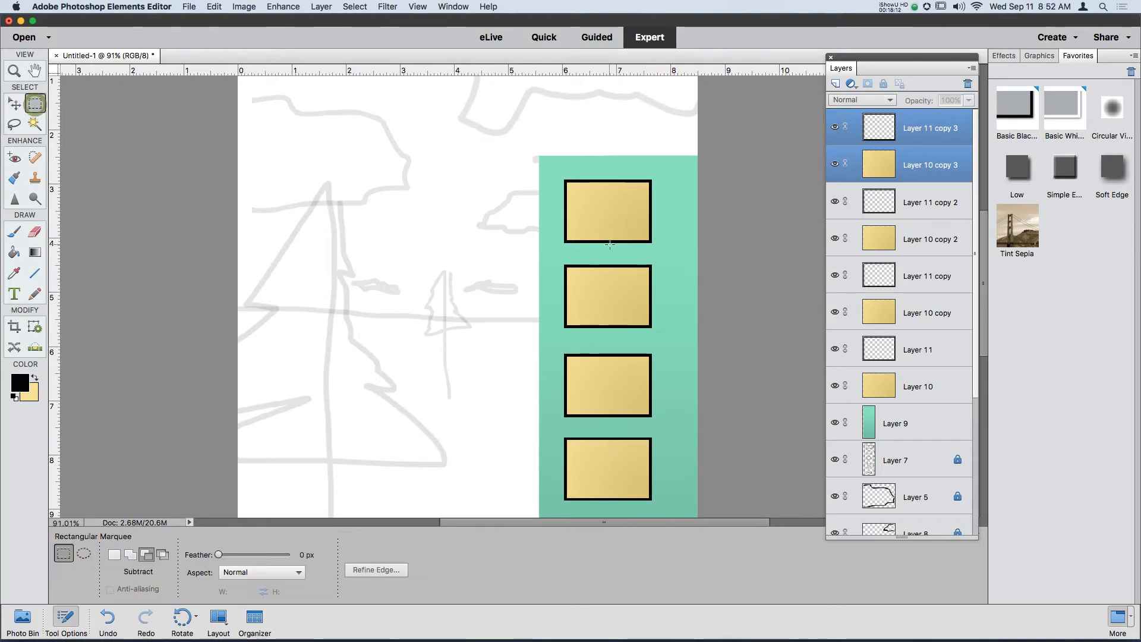
scroll(610, 243, "up", 10)
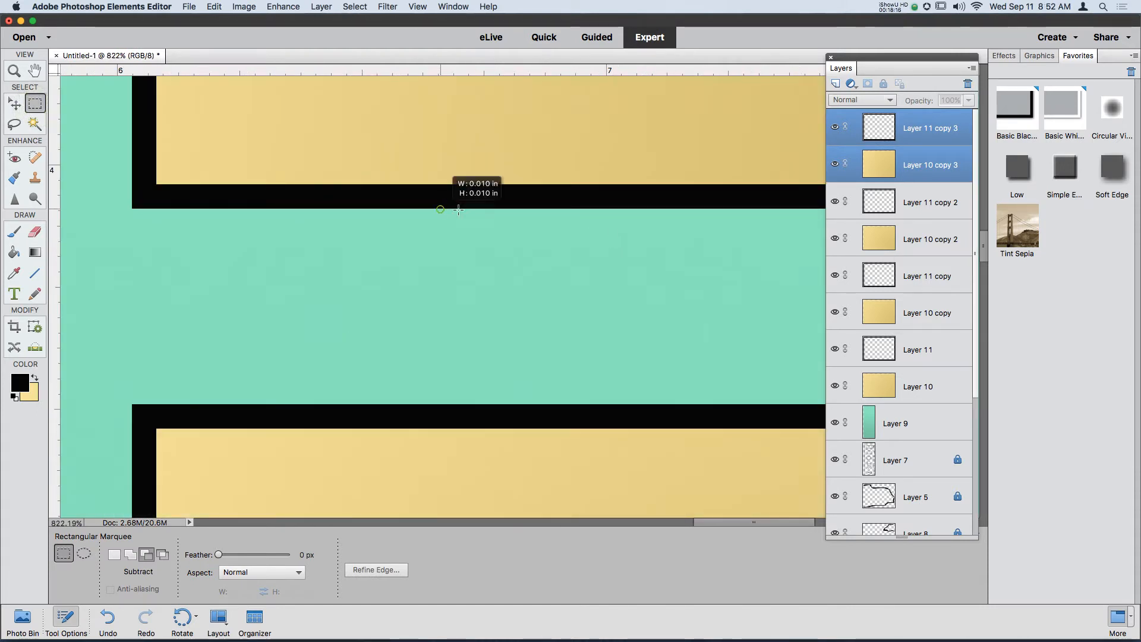
left_click_drag(458, 209, 616, 401)
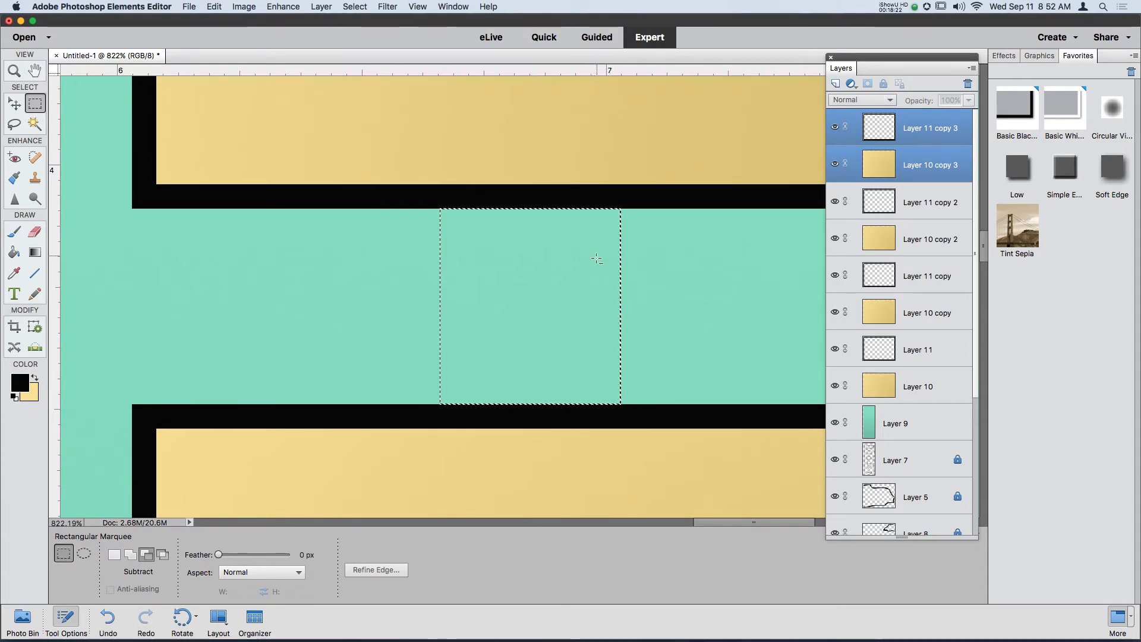
scroll(595, 305, "up", 2)
scroll(613, 333, "up", 1)
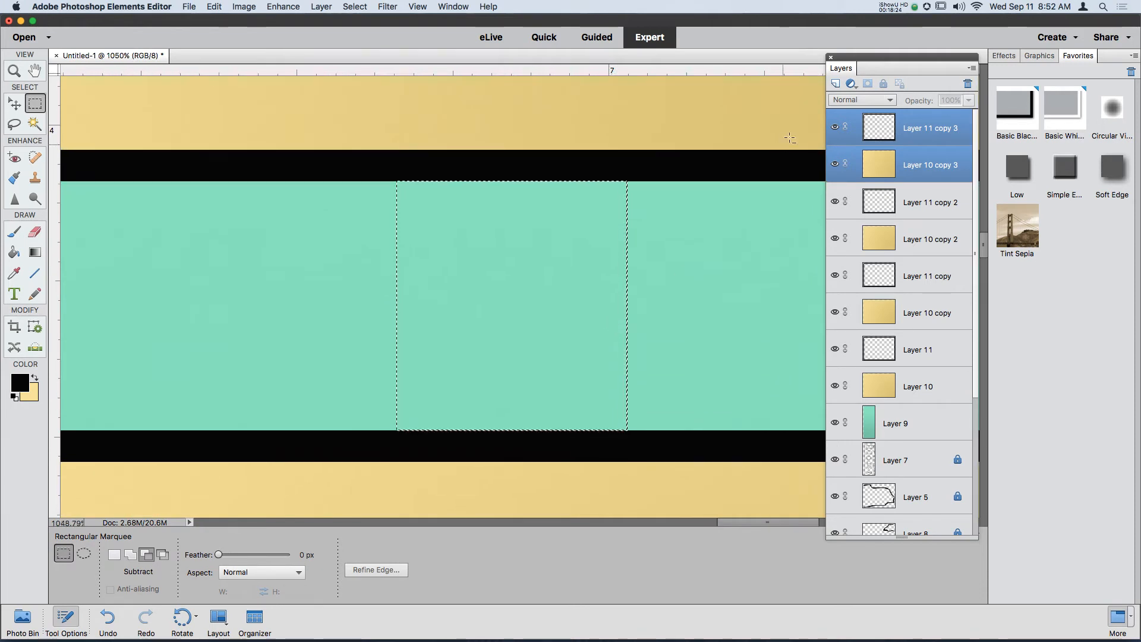
Step: Add a new layer above the window layers and name it measure
left_click(836, 84)
double_click(924, 130)
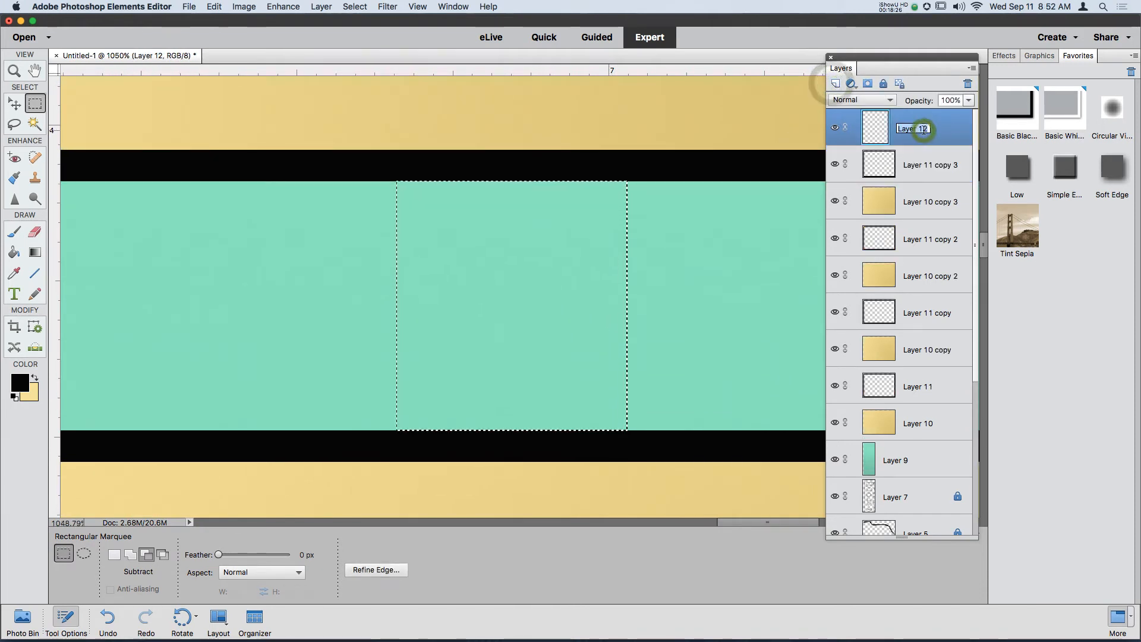
type("measure")
key("Return")
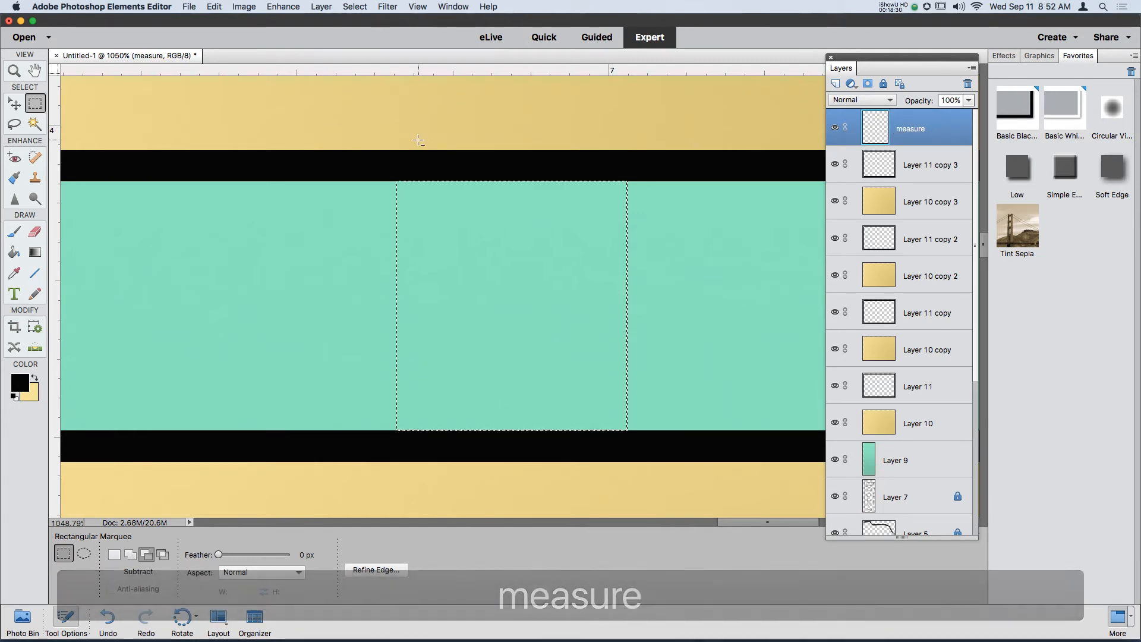
Step: Fill the gap selection on the measure layer with bright pink, ff009c, and deselect
left_click(14, 254)
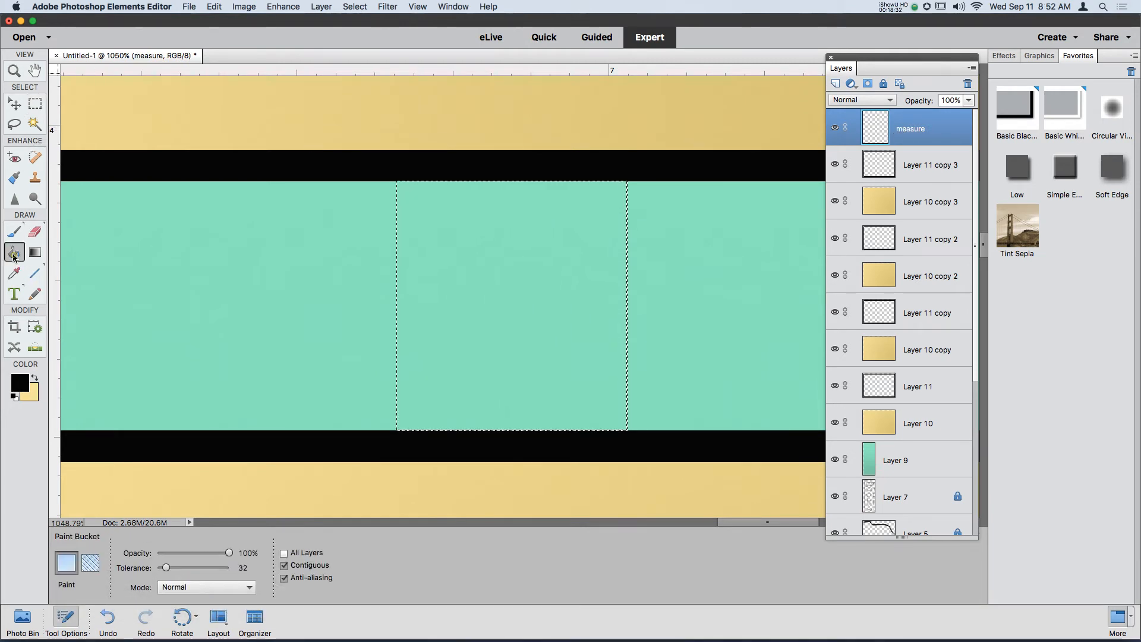
left_click(20, 383)
left_click(433, 261)
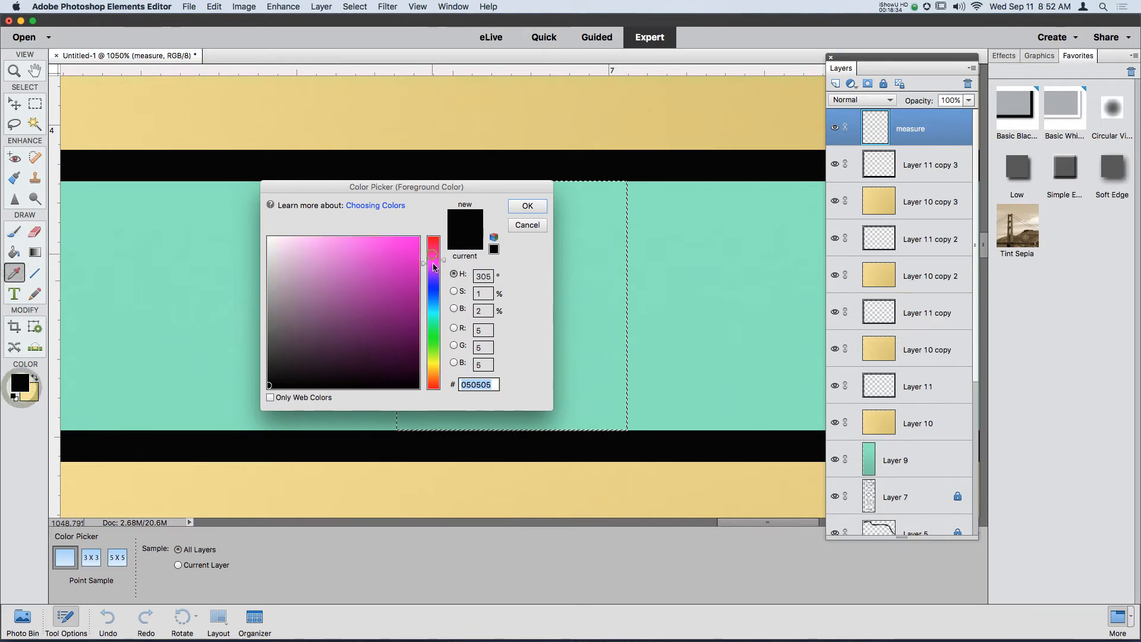
left_click_drag(434, 267, 433, 252)
left_click(418, 238)
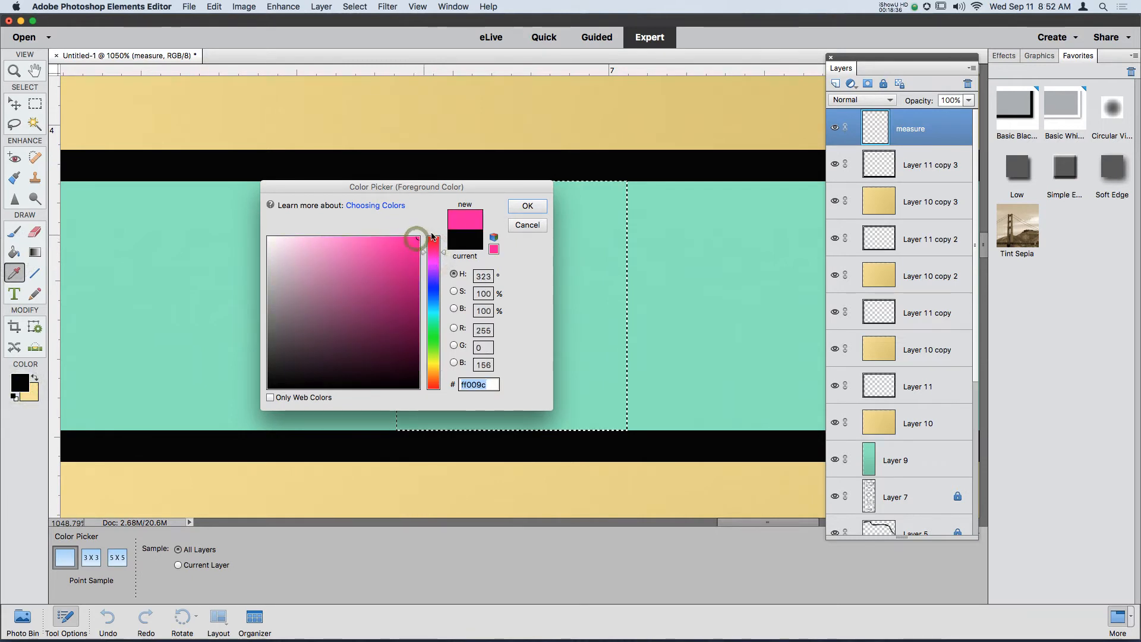
left_click(527, 206)
left_click(581, 286)
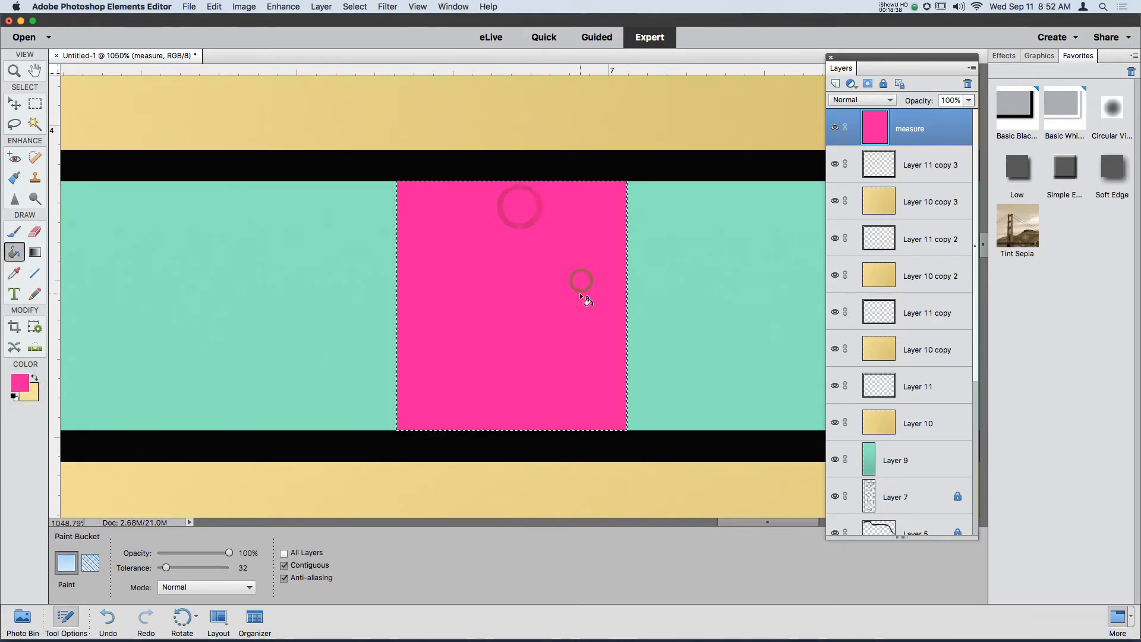
key("super+d")
Step: Check the pink measuring block's fit against the window outlines above and below it, nudging it down and up
scroll(440, 179, "up", 5)
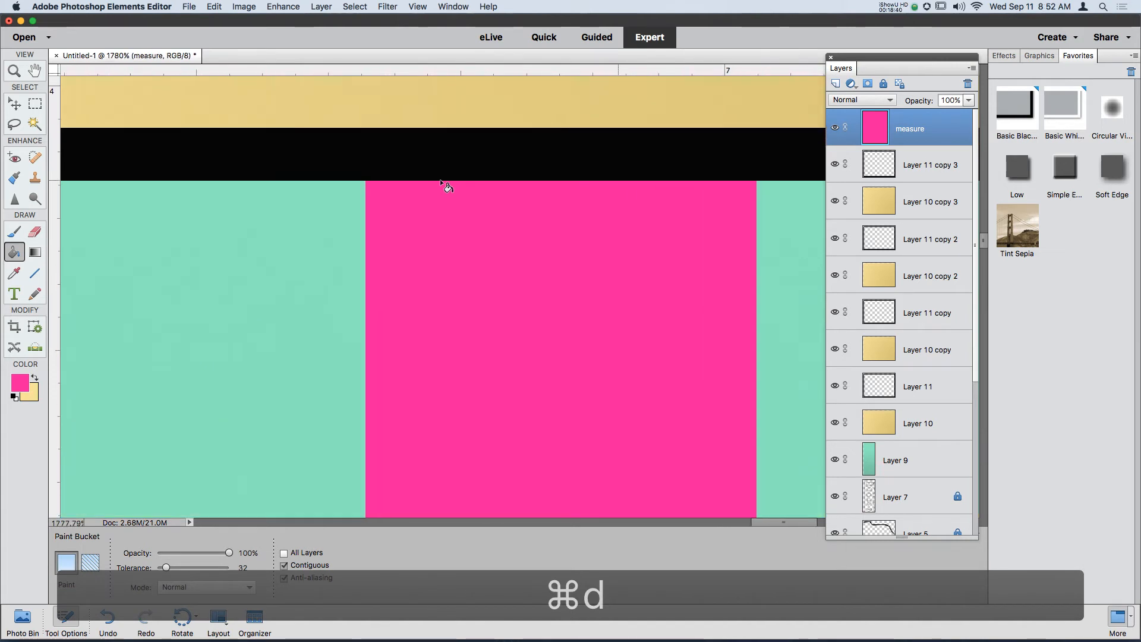
scroll(504, 451, "down", 3)
left_click_drag(917, 127, 917, 127)
scroll(540, 419, "up", 1)
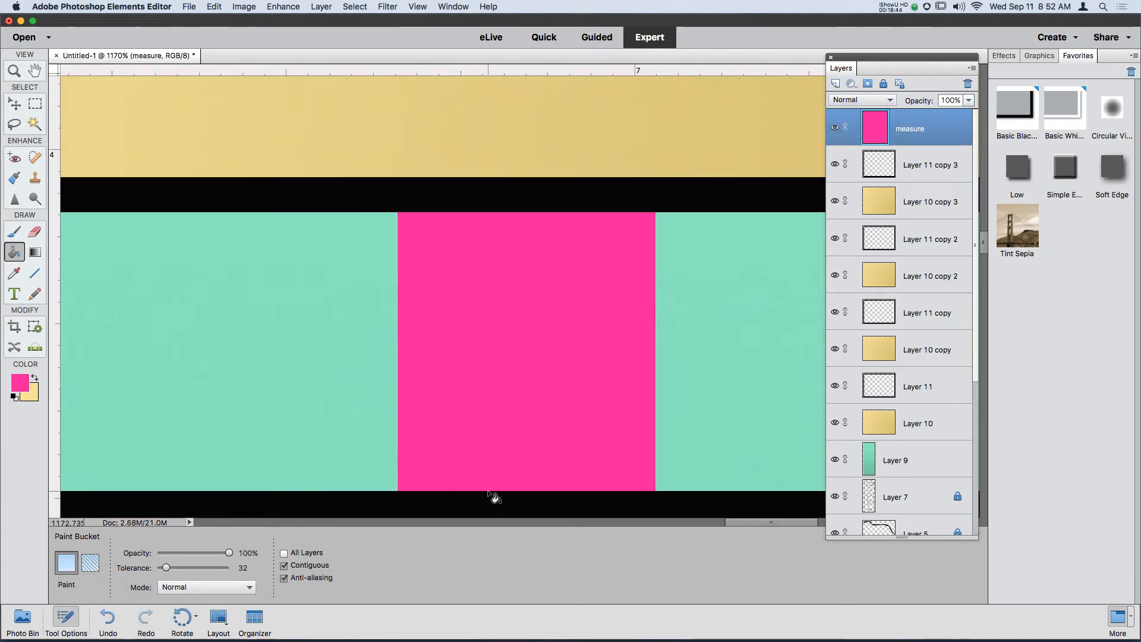
key("v")
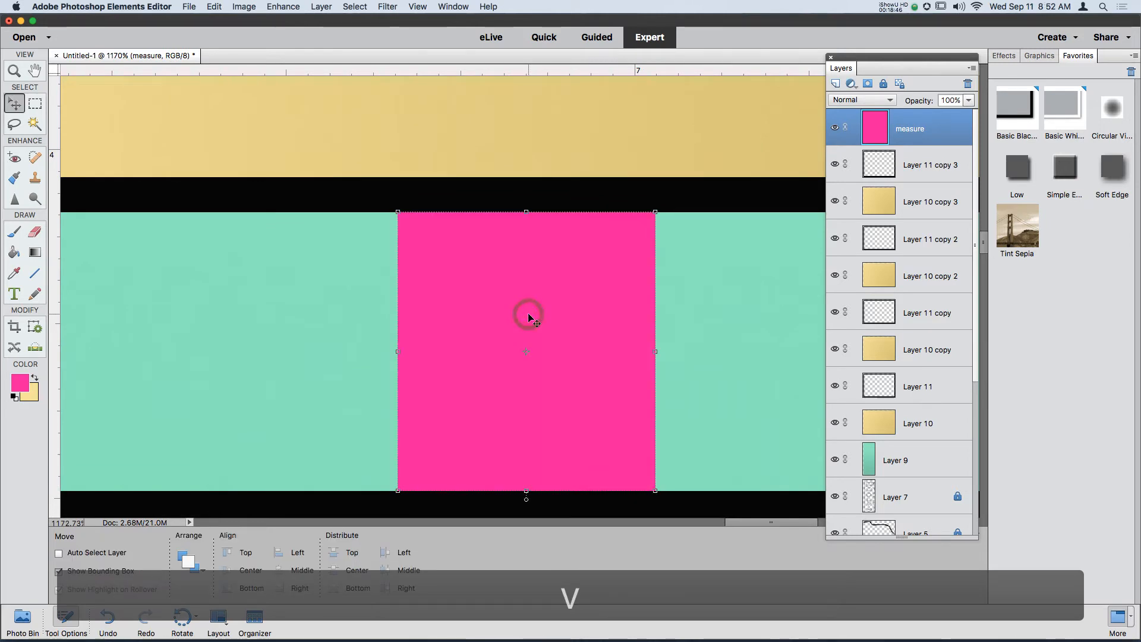
key("Down")
key("Up")
key("Up")
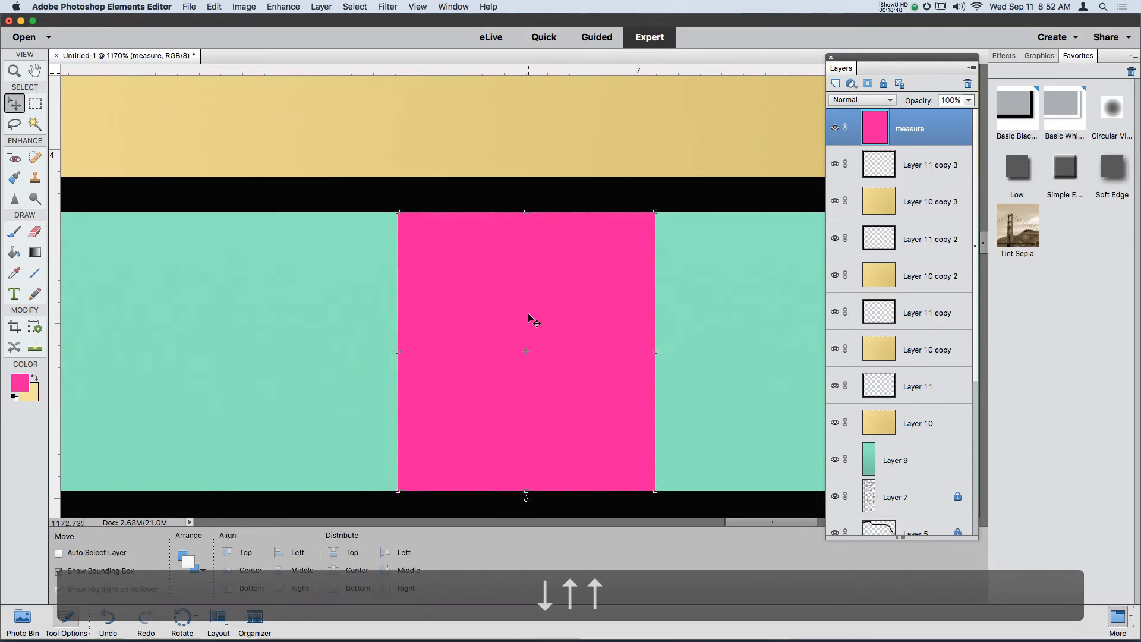
key("Down")
Step: Move the pink measuring block into the gap below the second window, flush with that window's lower edge
scroll(528, 313, "down", 5)
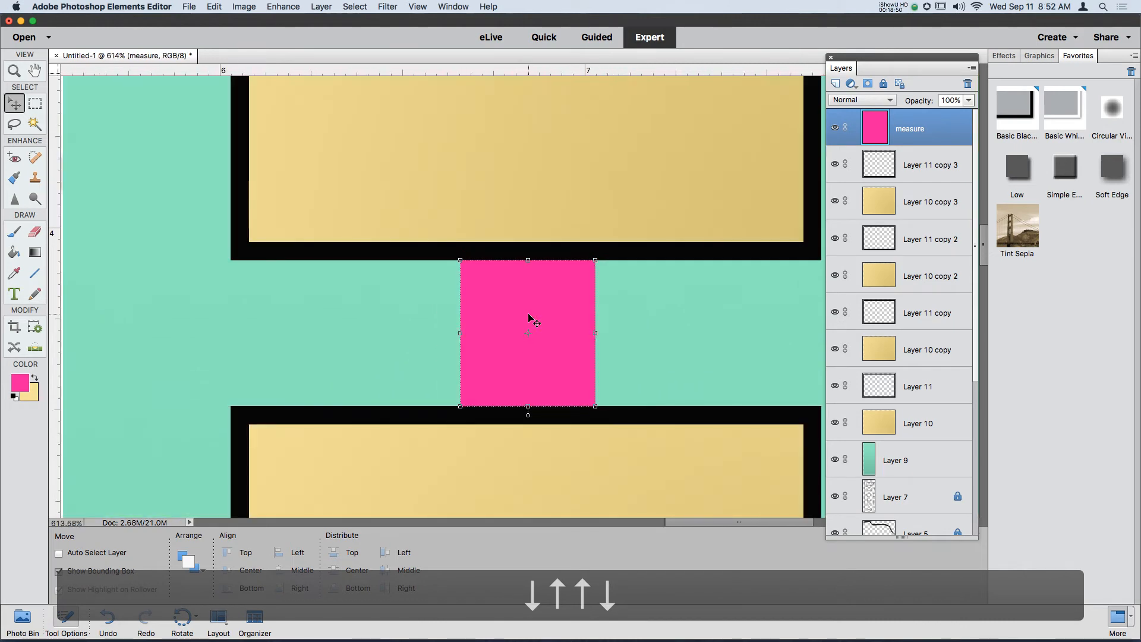
scroll(528, 313, "down", 8)
left_click_drag(562, 395, 564, 191)
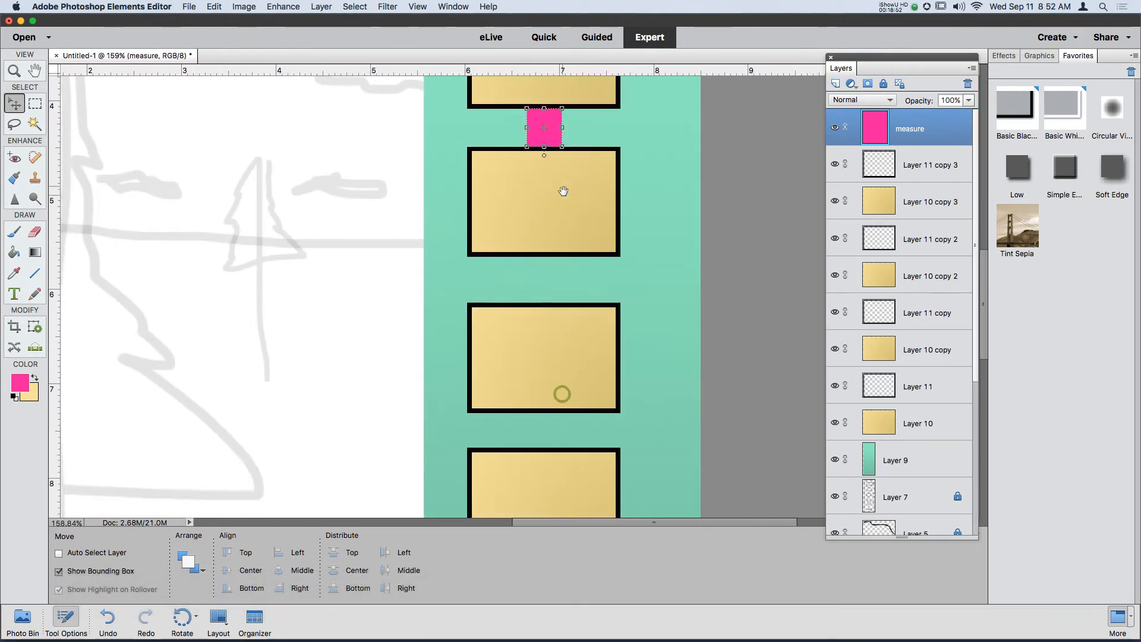
left_click_drag(550, 140, 551, 284)
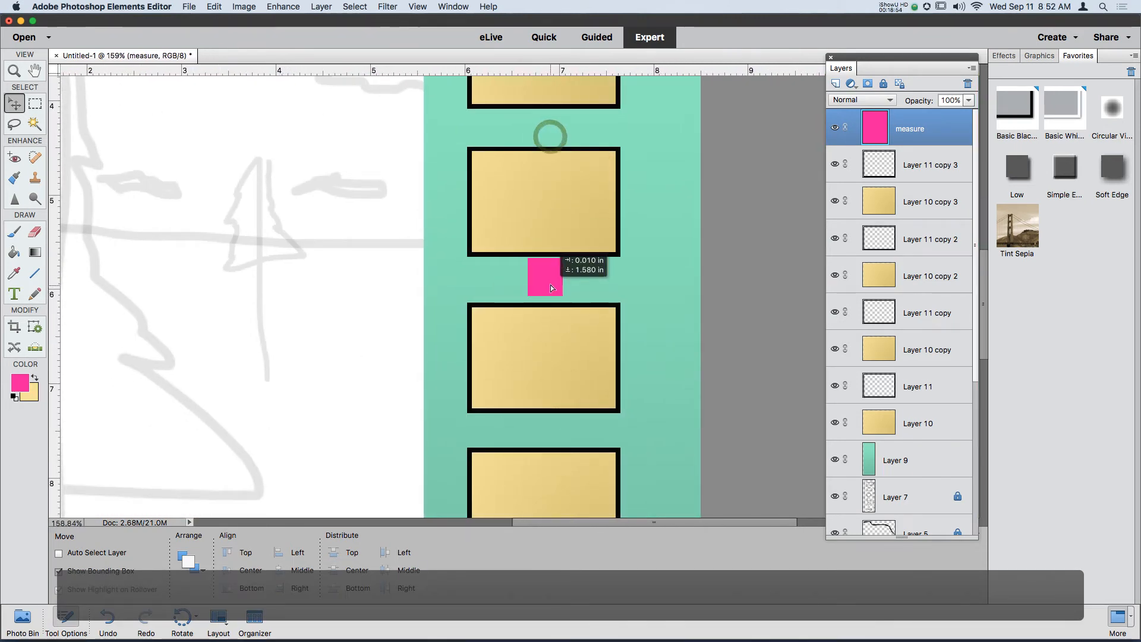
scroll(552, 294, "up", 3)
scroll(558, 299, "up", 4)
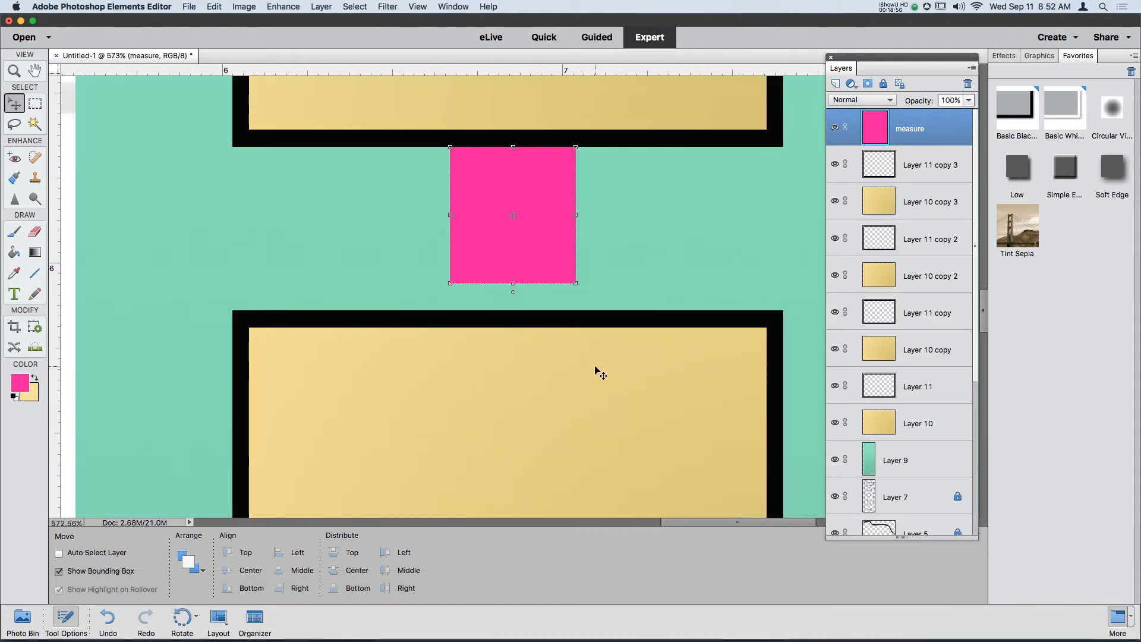
Step: Enable Auto Select Layer and nudge the third window's fill, Layer 10 copy 2, up to the pink block's lower edge
left_click(73, 554)
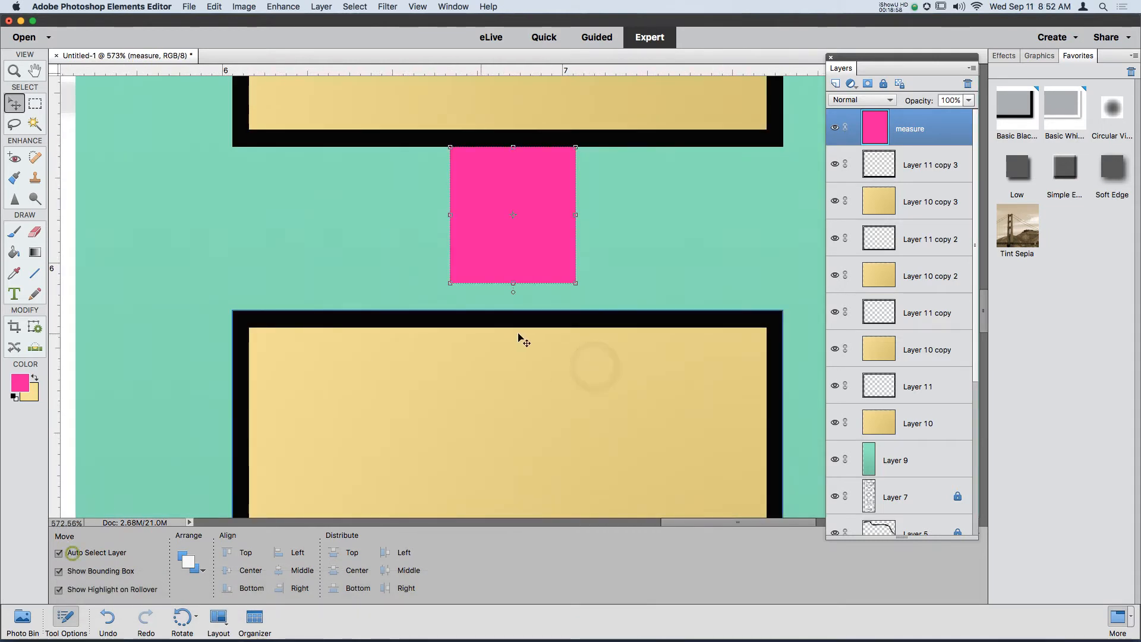
left_click(529, 381)
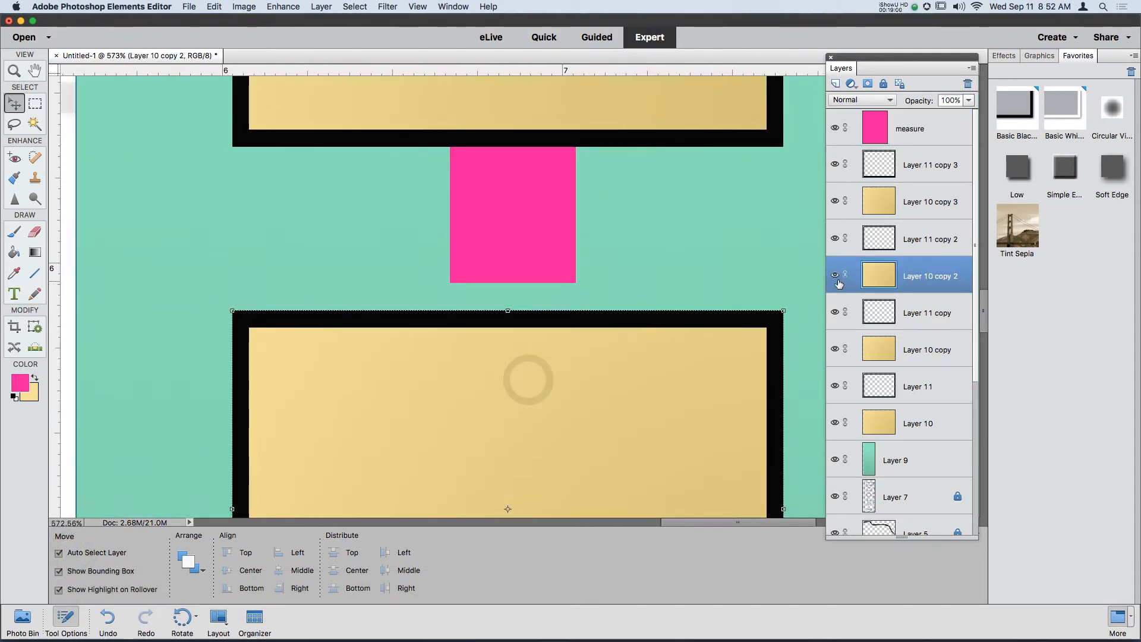
key("Up")
key("Up")
key("Up")
key("Up")
key("Up")
key("Up")
key("Up")
key("Up")
key("Up")
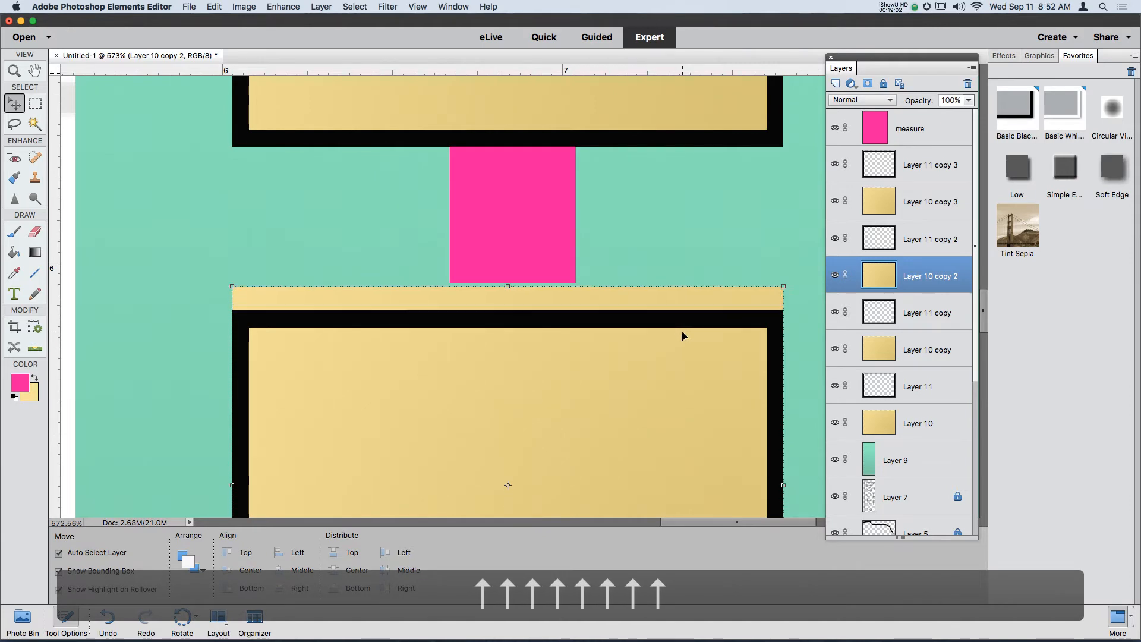
Step: Nudge the third window's outline, Layer 11 copy 2, up to the pink block's lower edge to match its fill
left_click(681, 323)
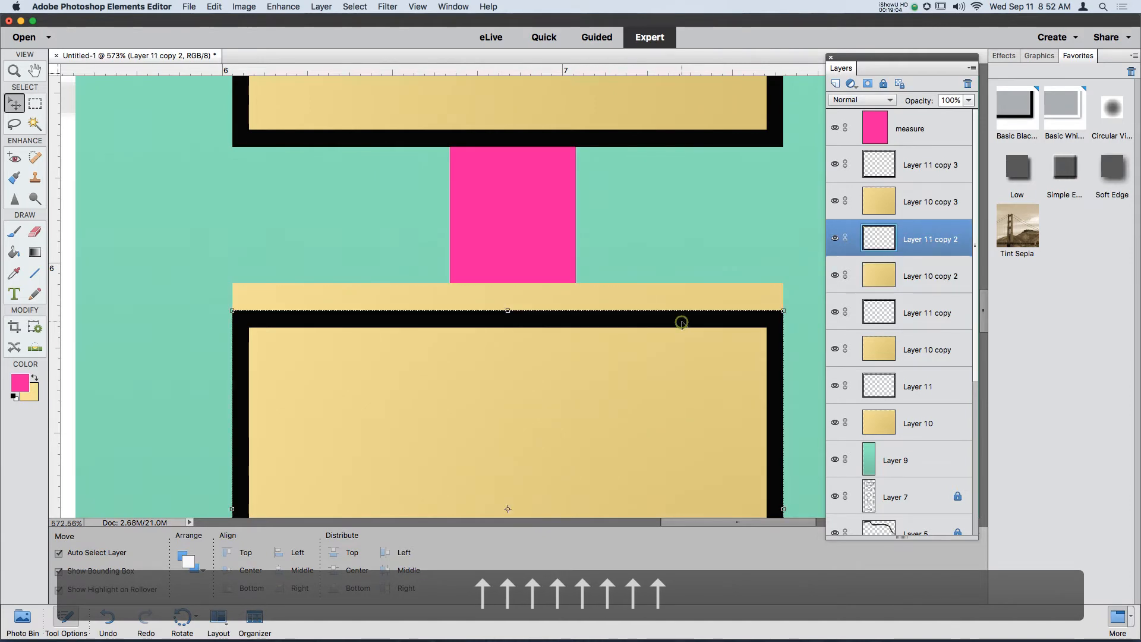
key("Up")
key("Up")
key("Up")
key("Up")
key("Up")
key("Up")
key("Up")
key("Up")
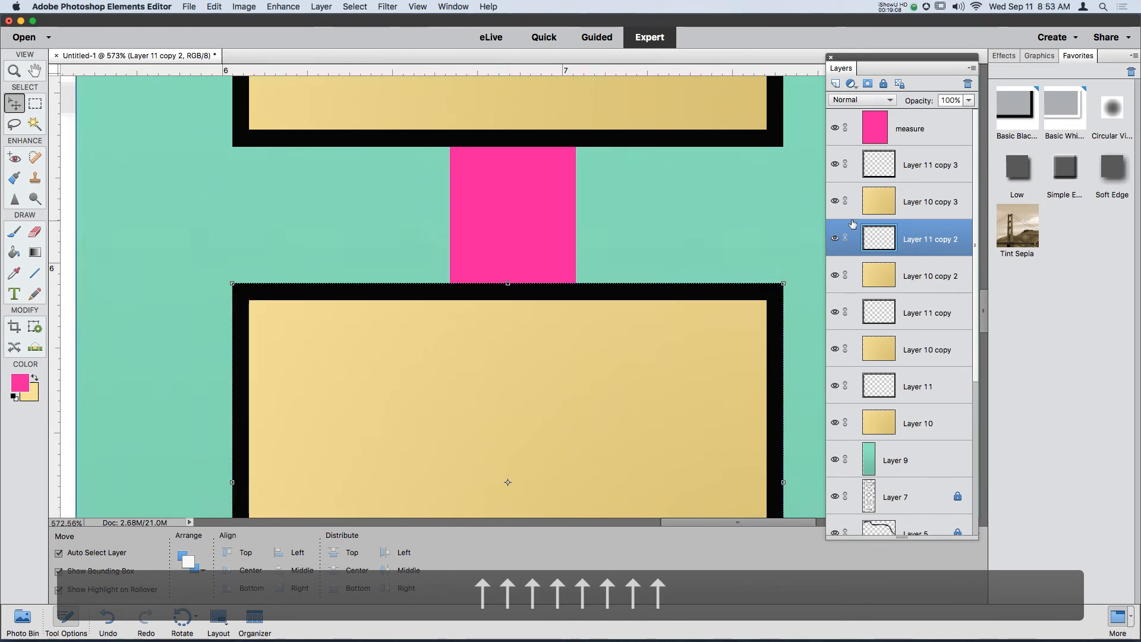
Step: Link the third window's outline and fill layers, and link the fourth window's Layers 11 copy 3 and 10 copy 3
left_click(835, 276)
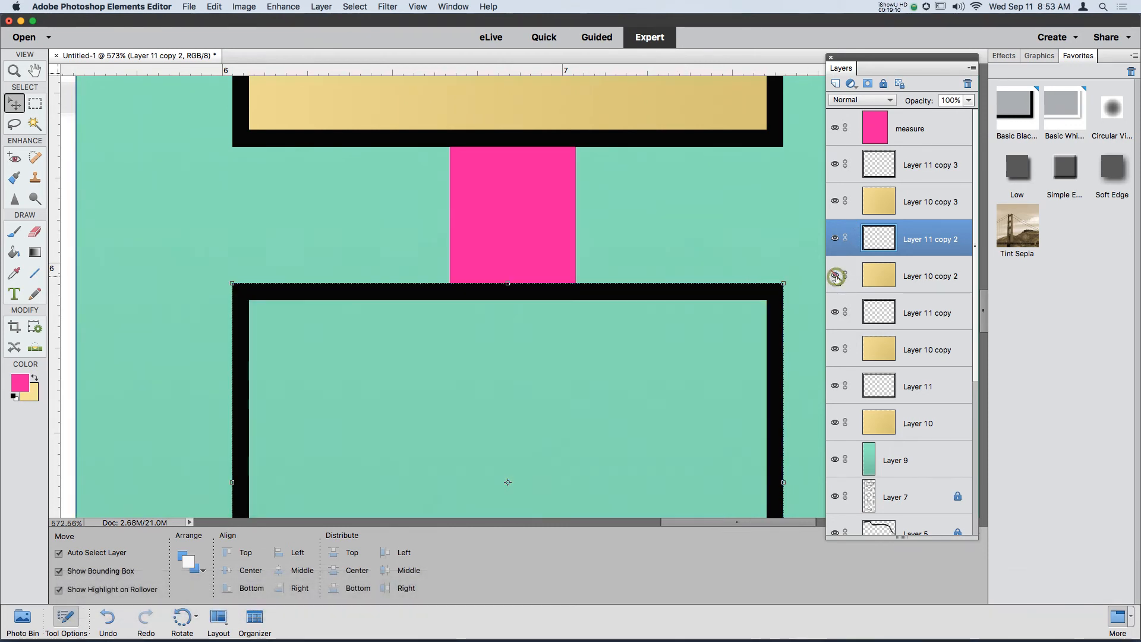
left_click(836, 277)
left_click(931, 278, "shift")
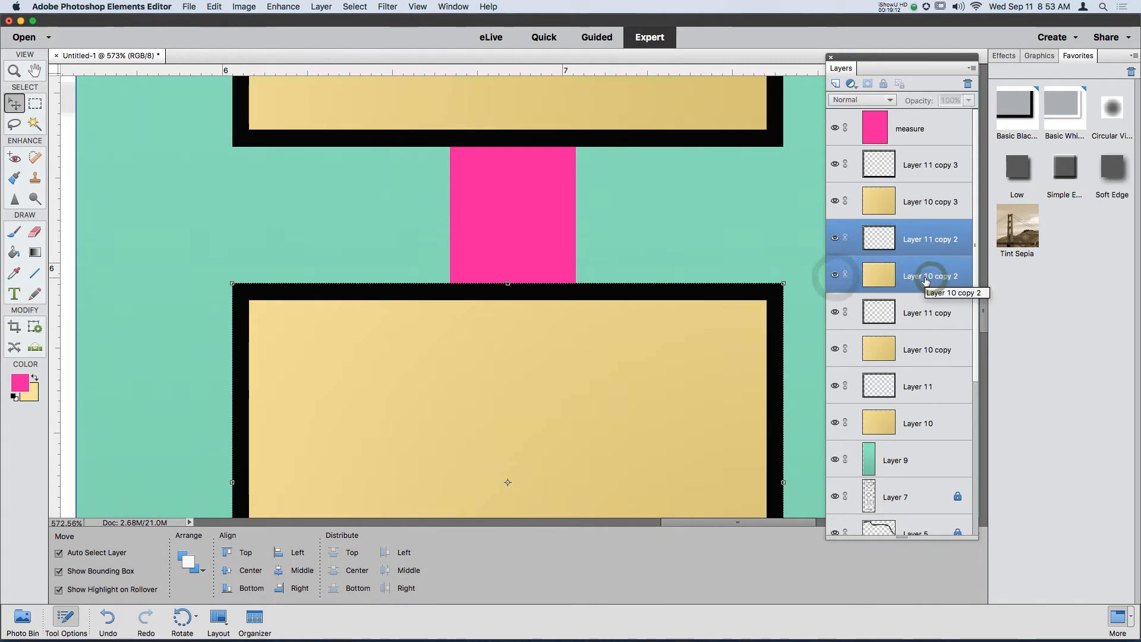
left_click(917, 196)
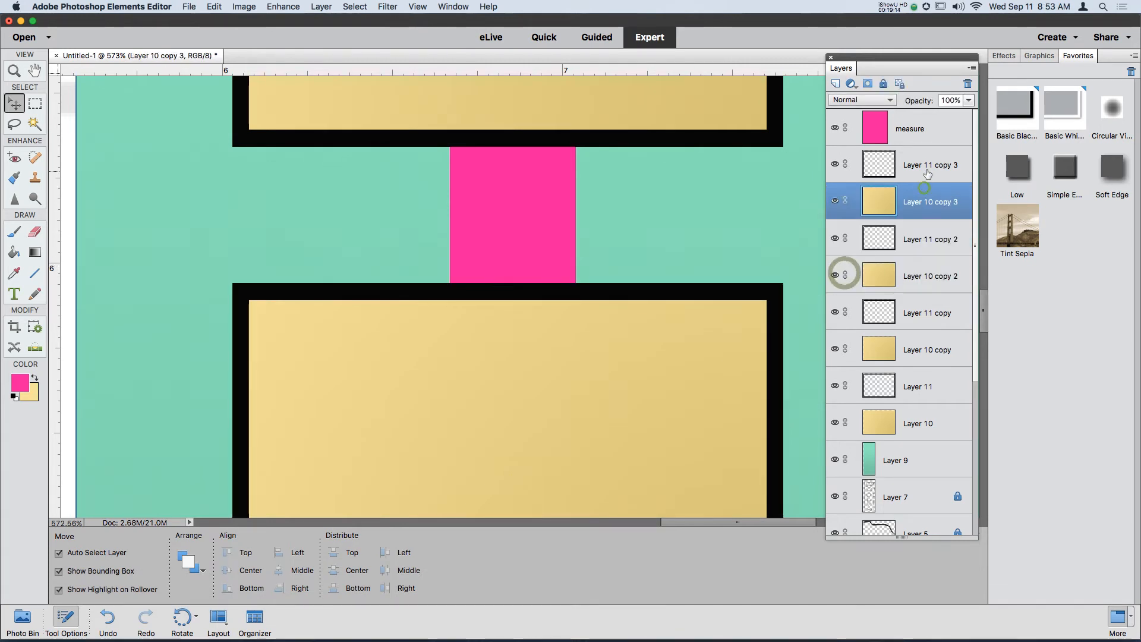
left_click(925, 168, "shift")
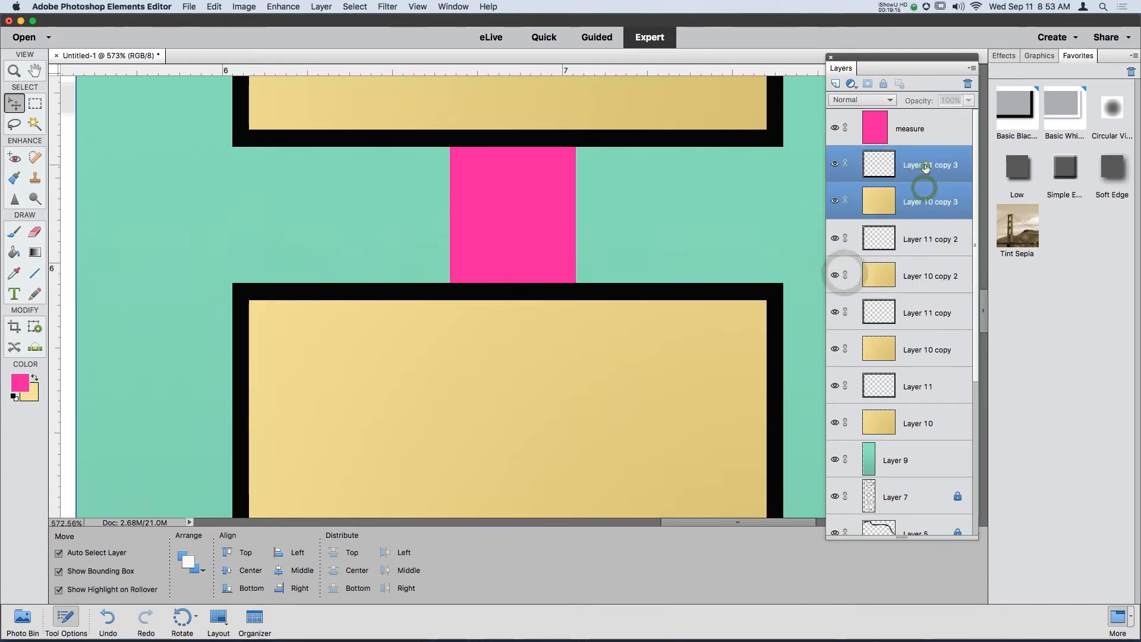
left_click(844, 164)
Step: Select the third window on the building through its fill, Layer 10 copy 2
scroll(871, 252, "down", 2)
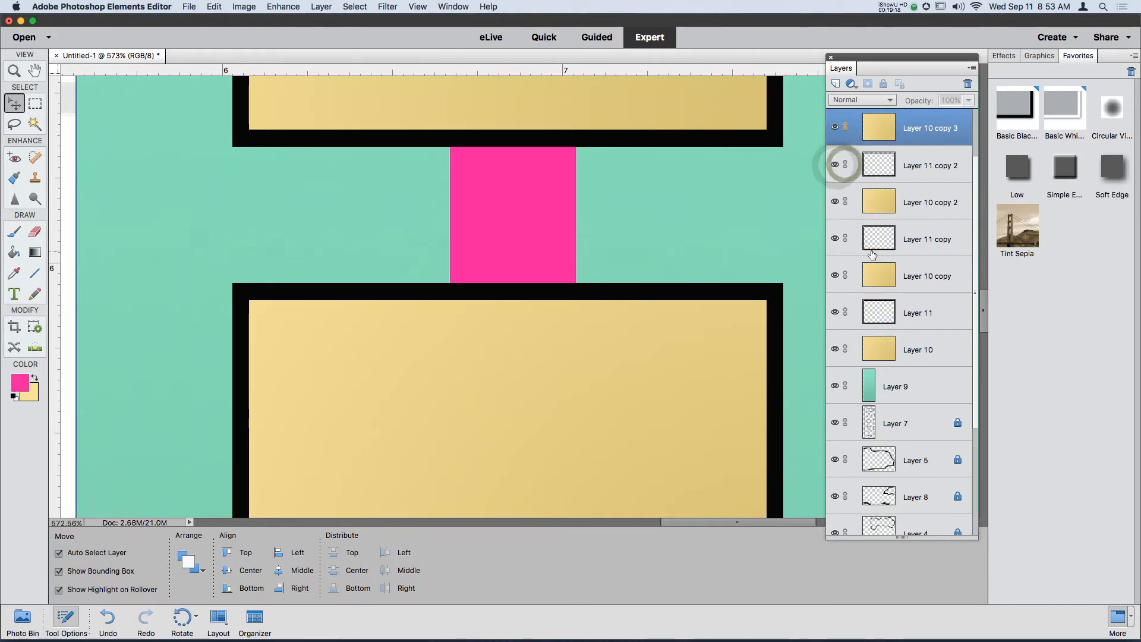
scroll(670, 332, "down", 10)
scroll(670, 357, "down", 2)
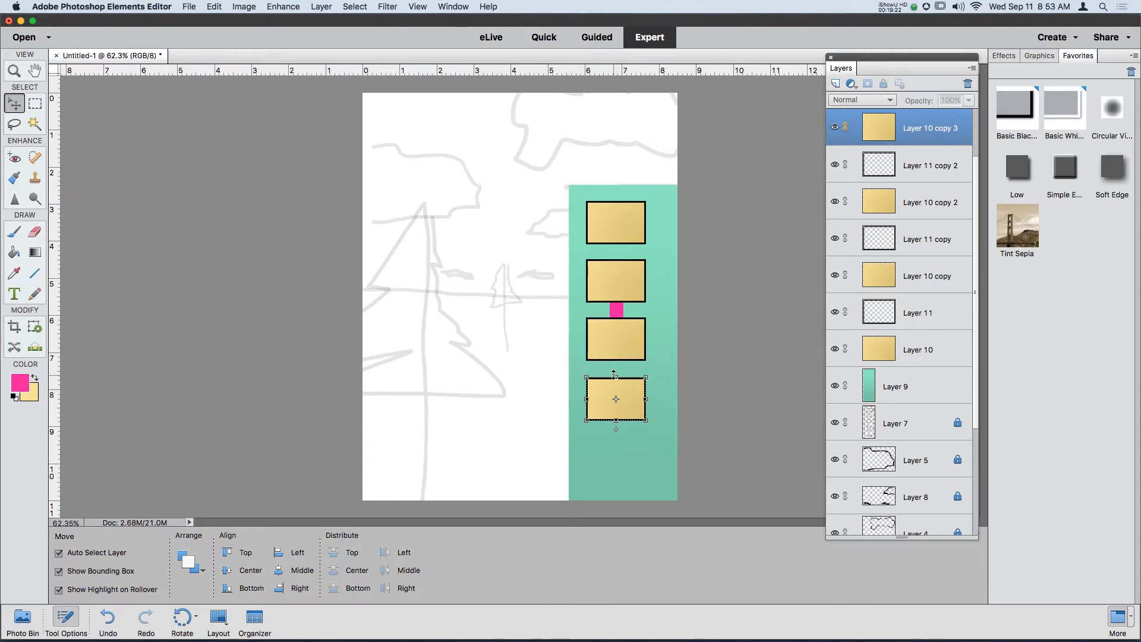
mouse_move(619, 355)
left_mouse_down()
mouse_move(637, 343)
mouse_move(626, 340)
left_mouse_up()
scroll(678, 324, "up", 4)
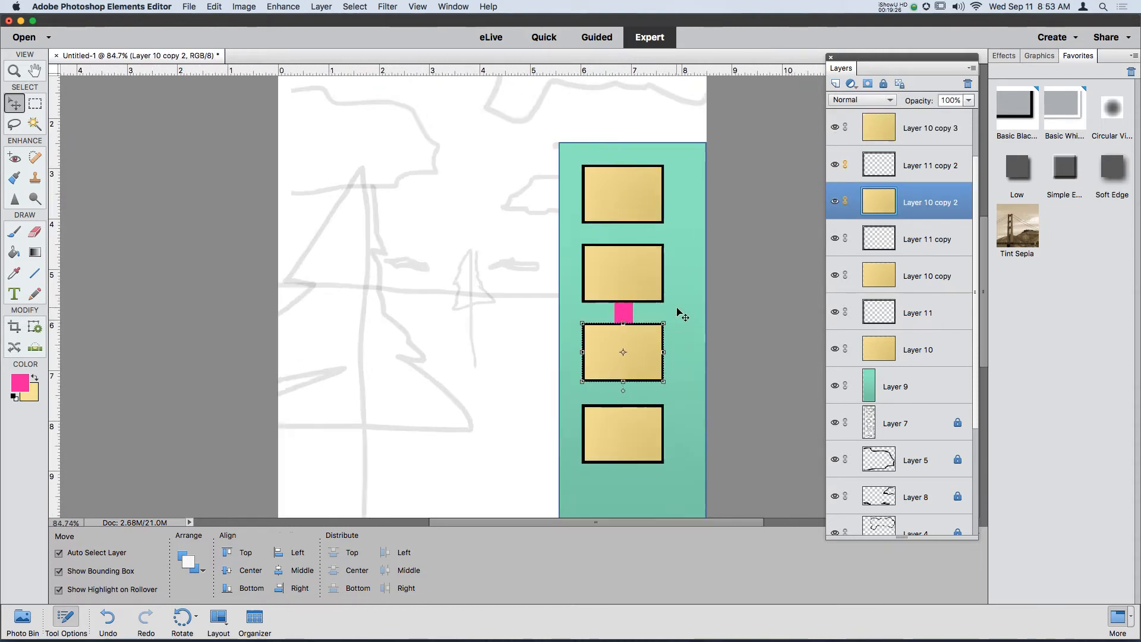
Step: Duplicate the top window with its frame to the right in the same row and move the pink measure square between the two windows
left_click(771, 187)
left_click(639, 148)
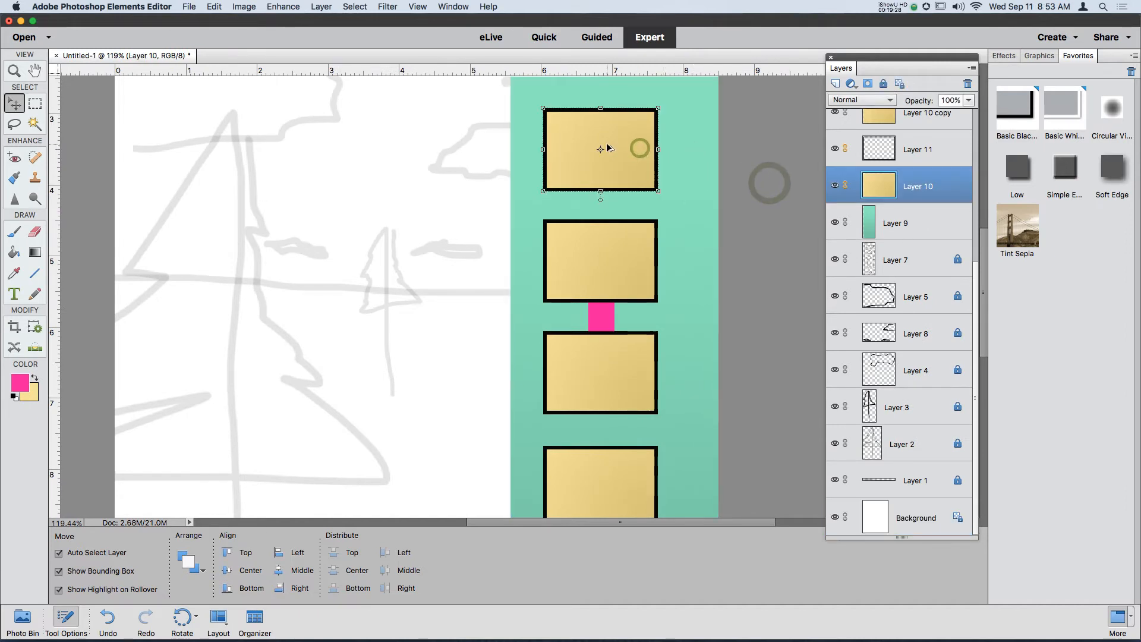
left_click_drag(606, 145, 750, 136)
left_click_drag(602, 315, 672, 151)
Step: Nudge the yellow fill of the copied window left toward the edge of the pink measure square
left_click(700, 156)
scroll(703, 157, "up", 6)
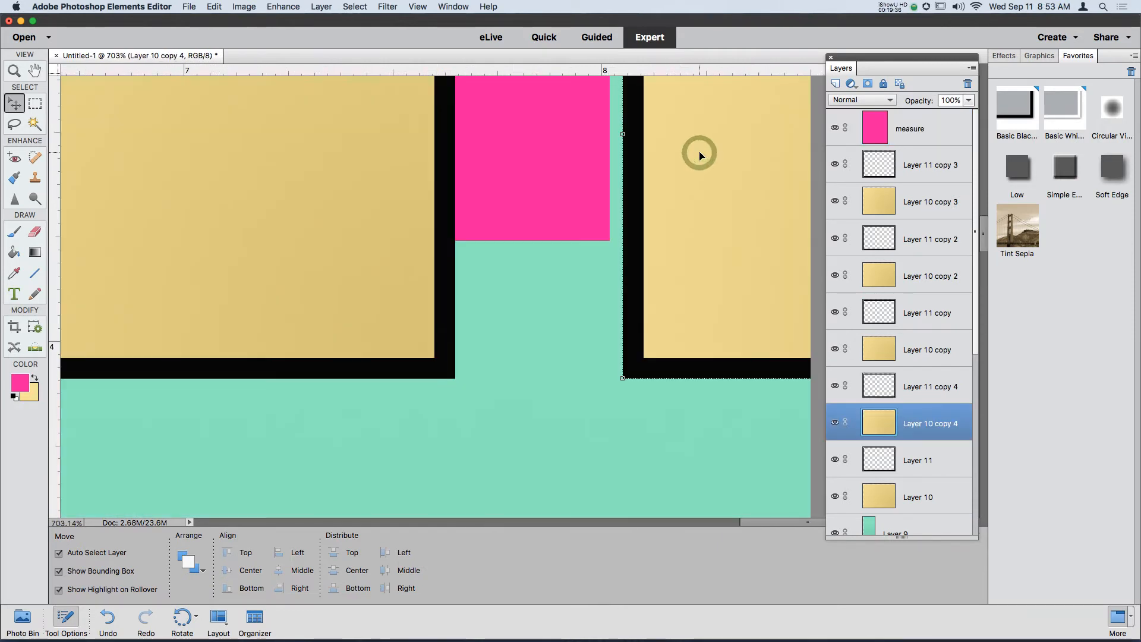
key("Left")
key("Left")
key("Left")
key("Left")
key("Right")
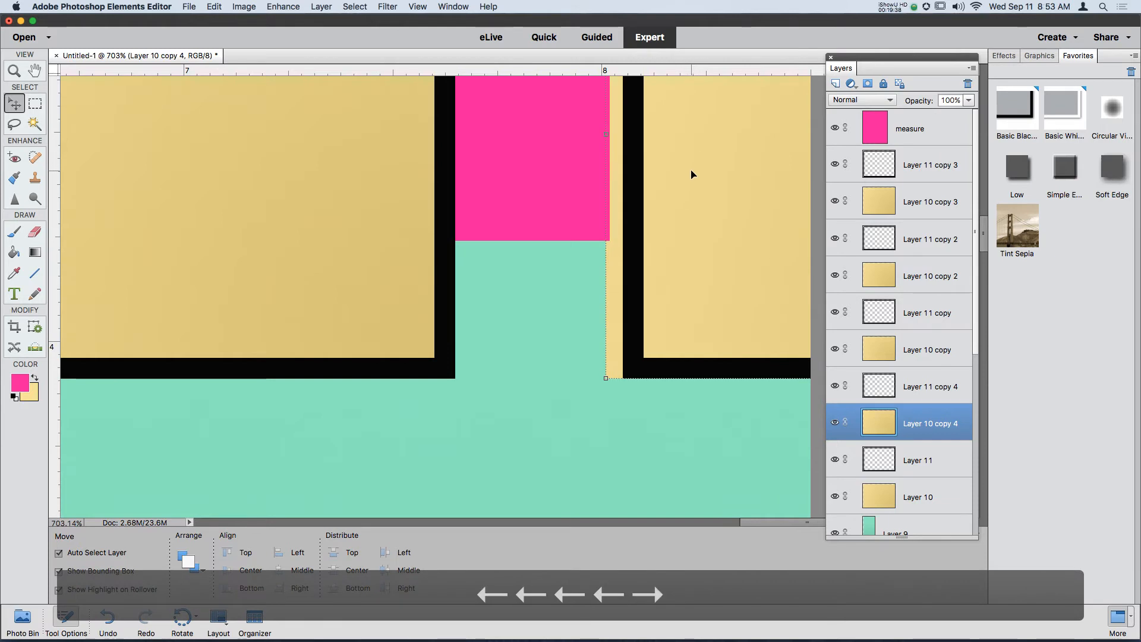
Step: Nudge the black frame of the copied window left to line up with its yellow fill and the pink square
left_click(637, 213)
key("Left")
key("Left")
key("Left")
key("Left")
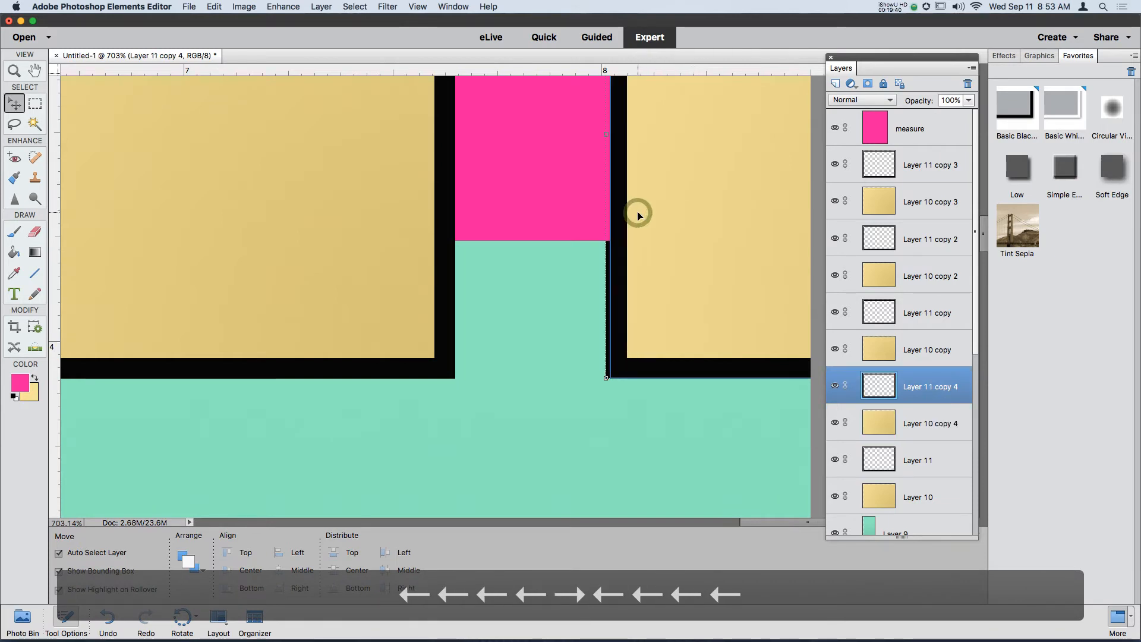
key("Right")
scroll(471, 234, "down", 6)
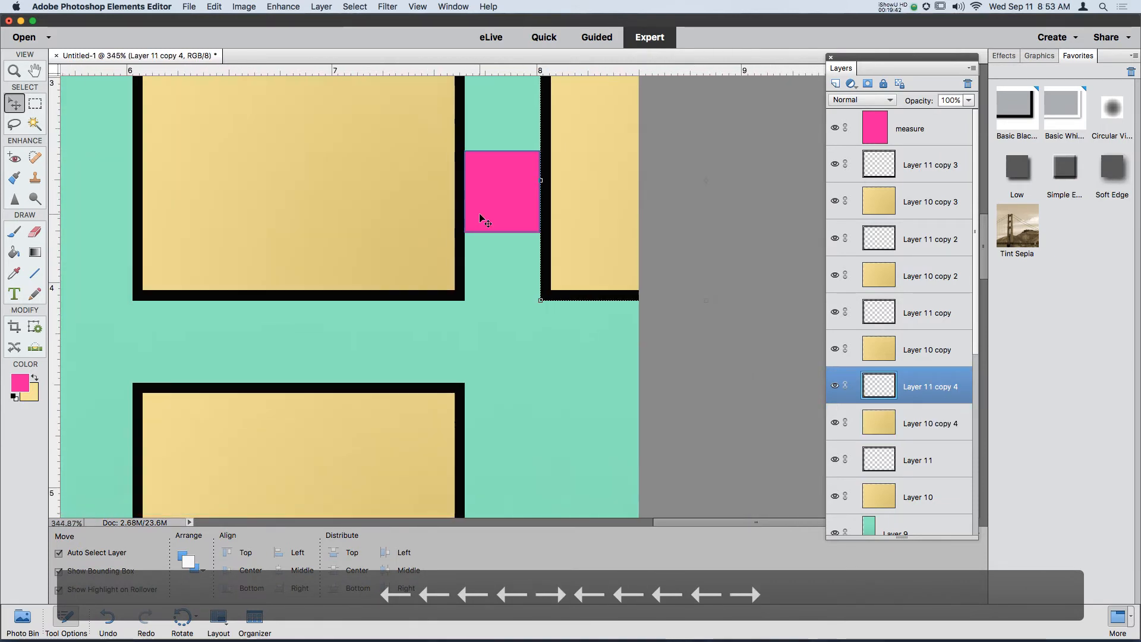
scroll(465, 221, "down", 3)
Step: Make Layer 7 the active layer and choose the standard Brush for painting on it
left_click(333, 273)
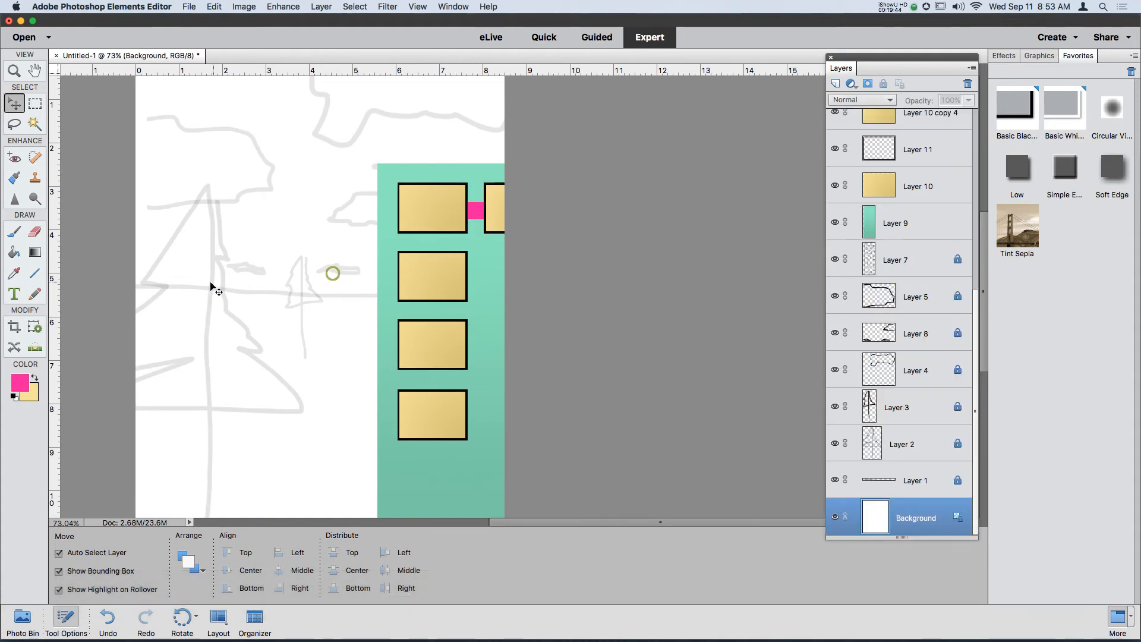
scroll(209, 244, "up", 2)
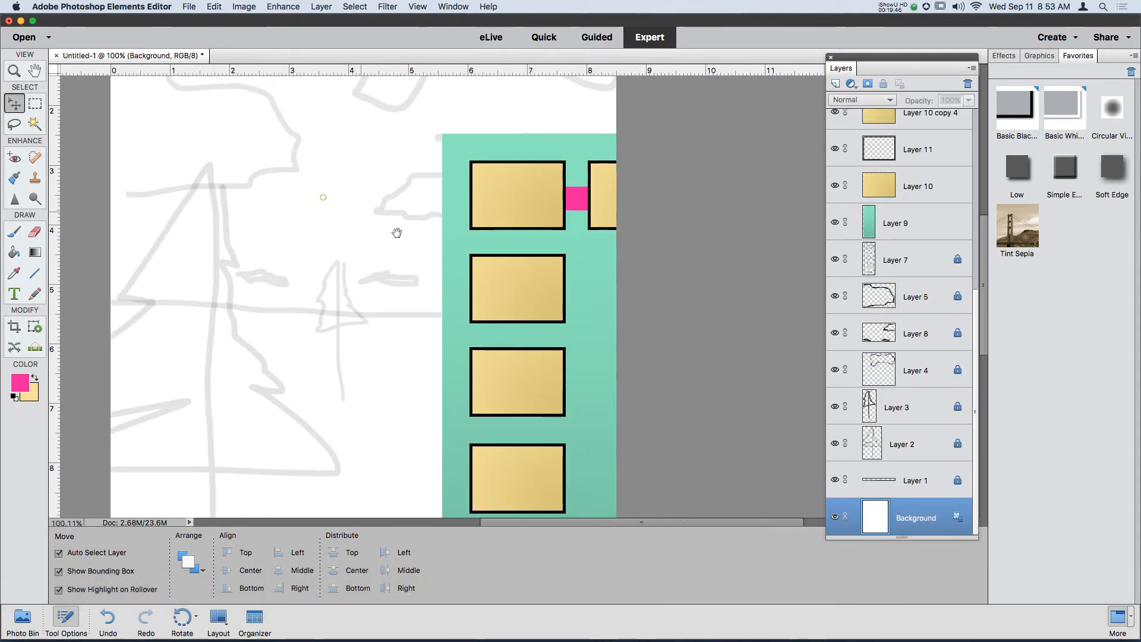
left_click_drag(322, 197, 428, 286)
scroll(420, 250, "up", 1)
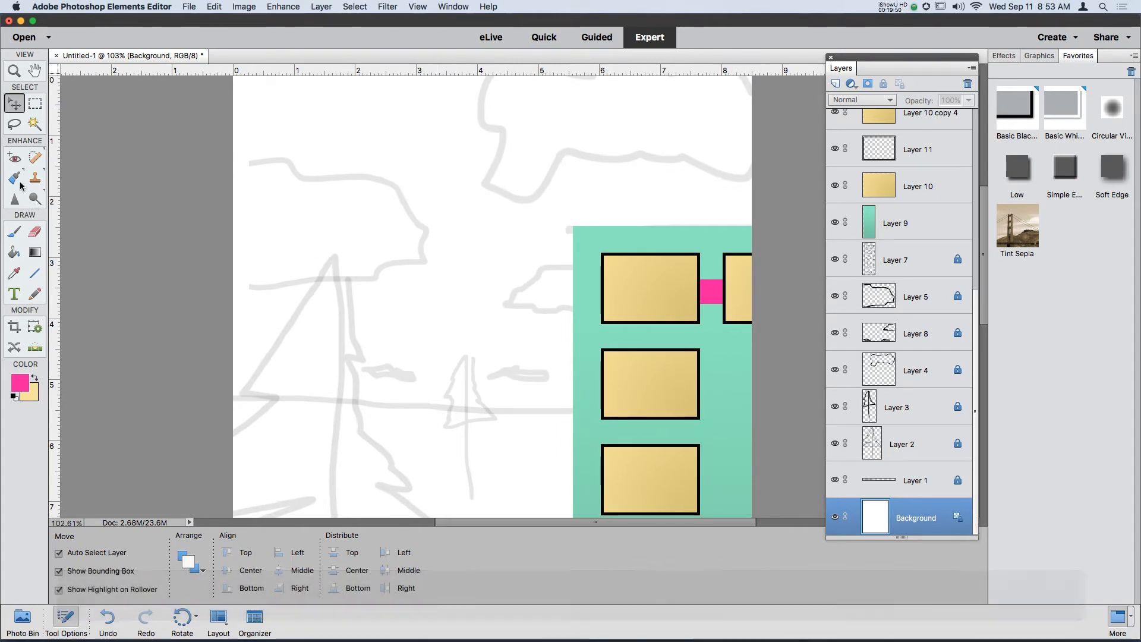
left_click(15, 232)
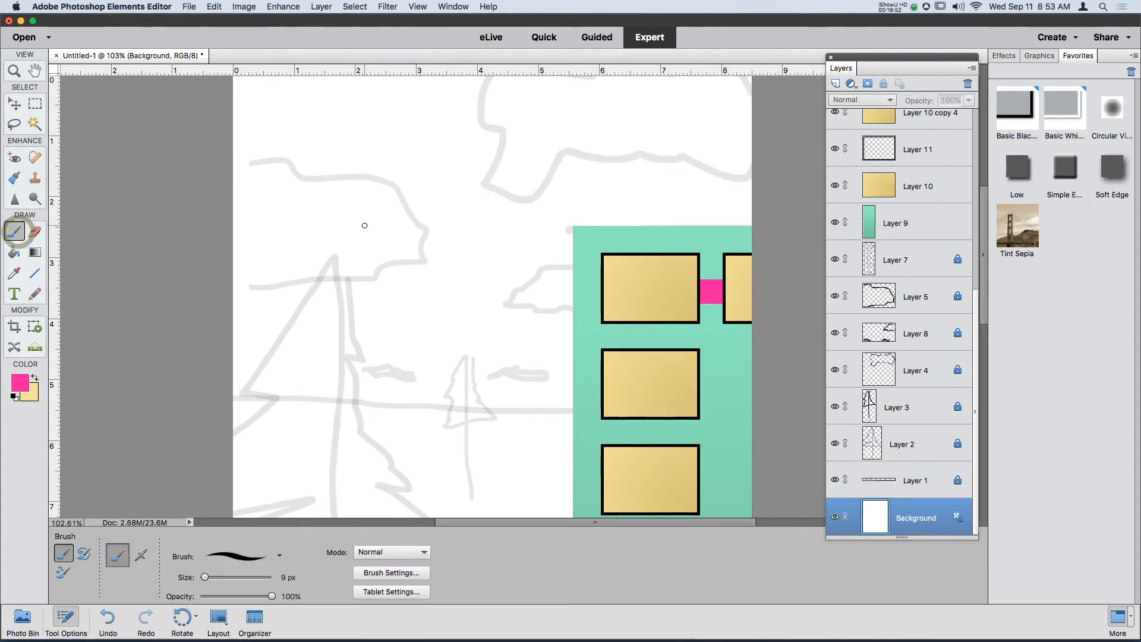
scroll(365, 228, "down", 1)
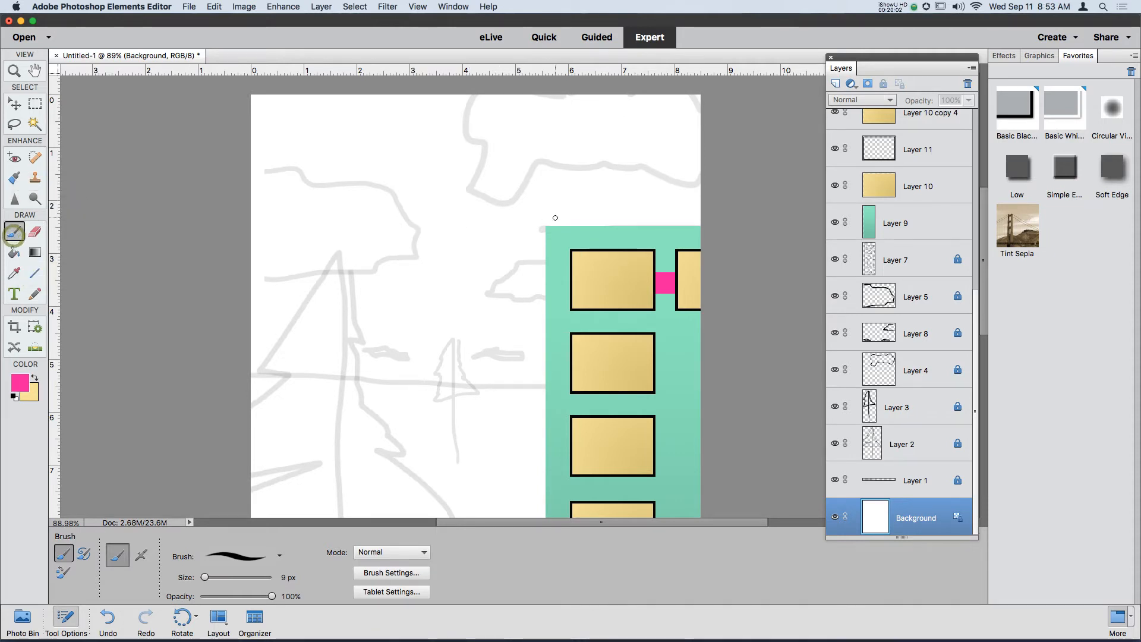
scroll(901, 148, "up", 3)
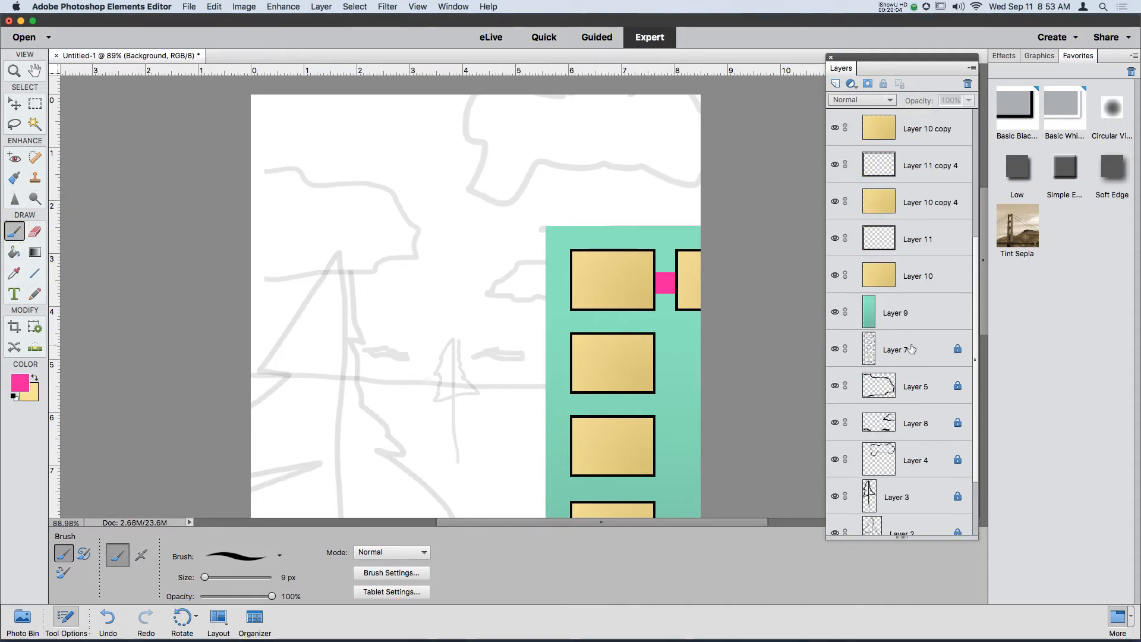
left_click(912, 348)
key("b")
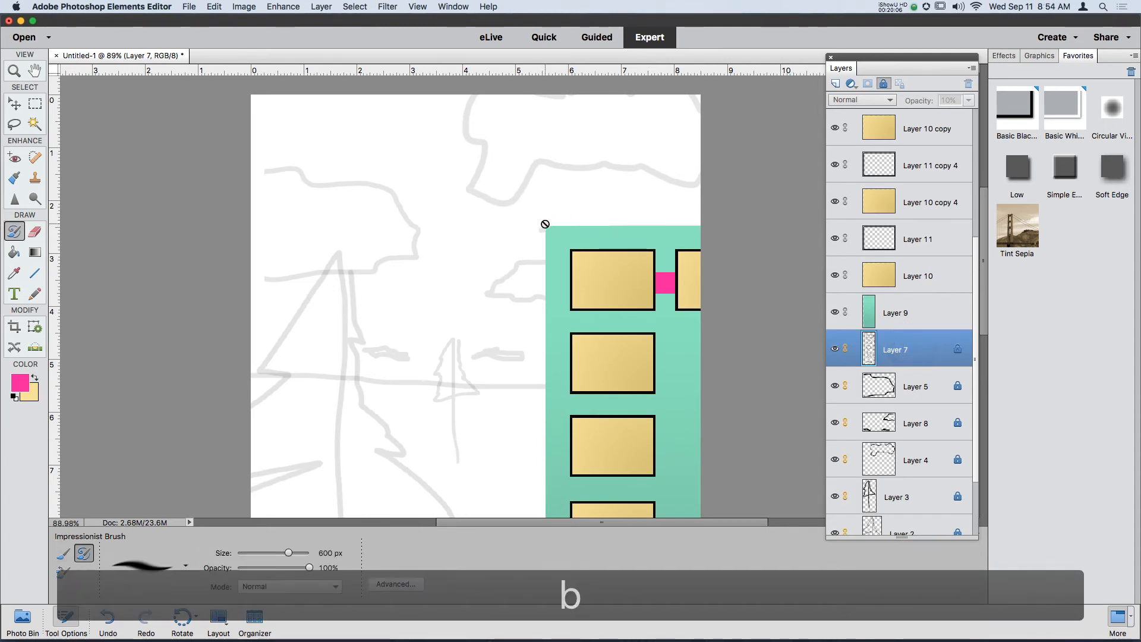
left_click(9, 233)
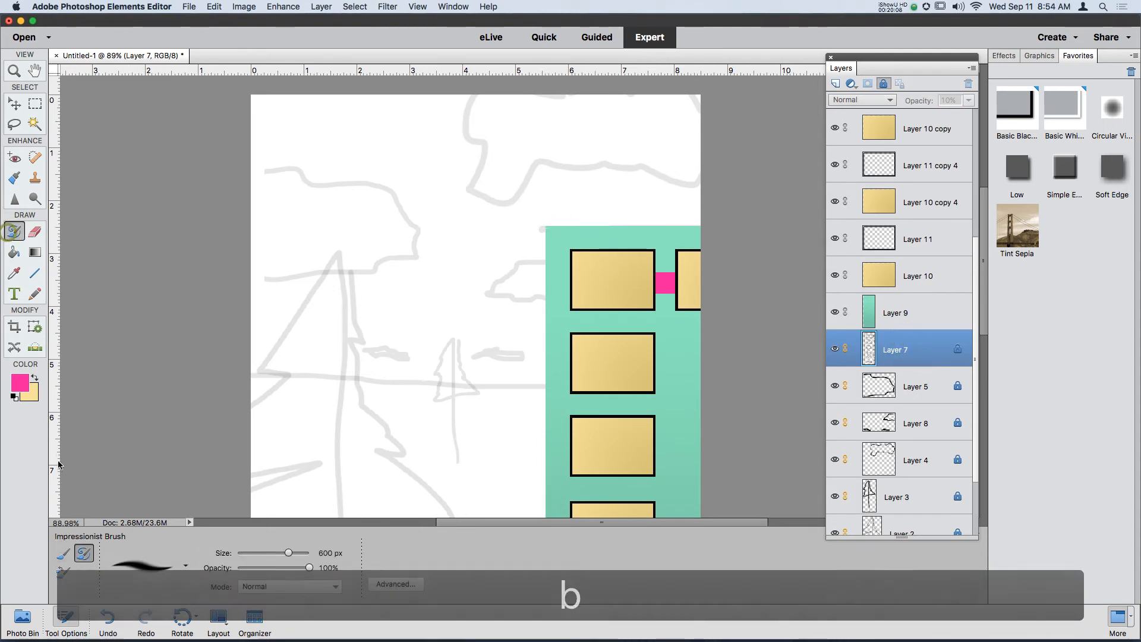
left_click(63, 553)
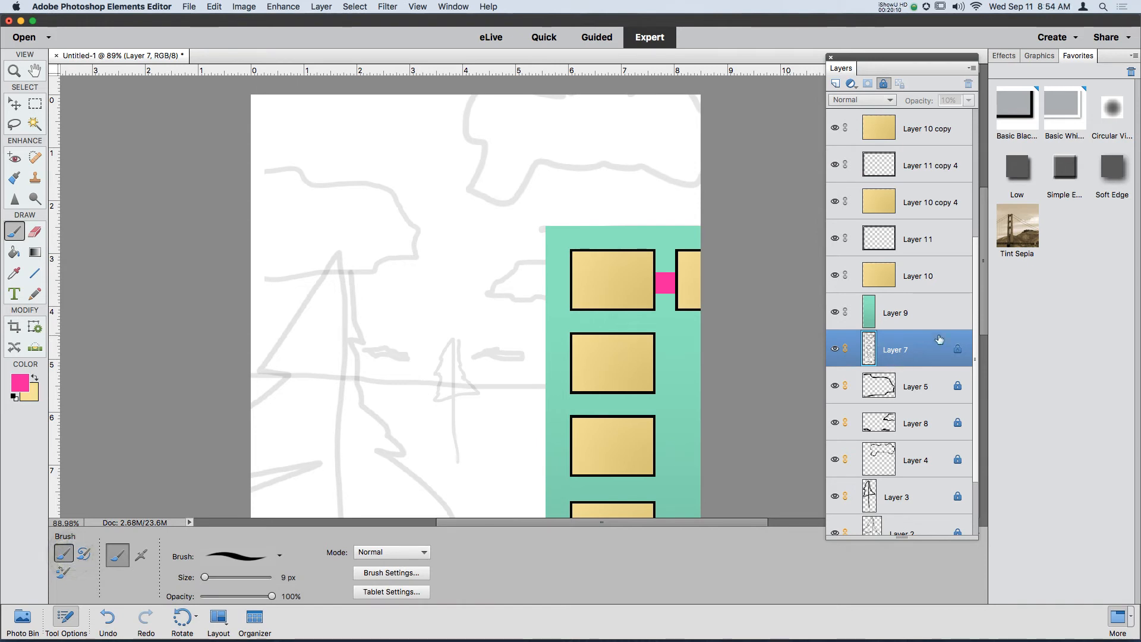
Step: Toggle the lock on Layer 7 off and on again, and try to paint on the layer while it is locked
left_click(958, 349)
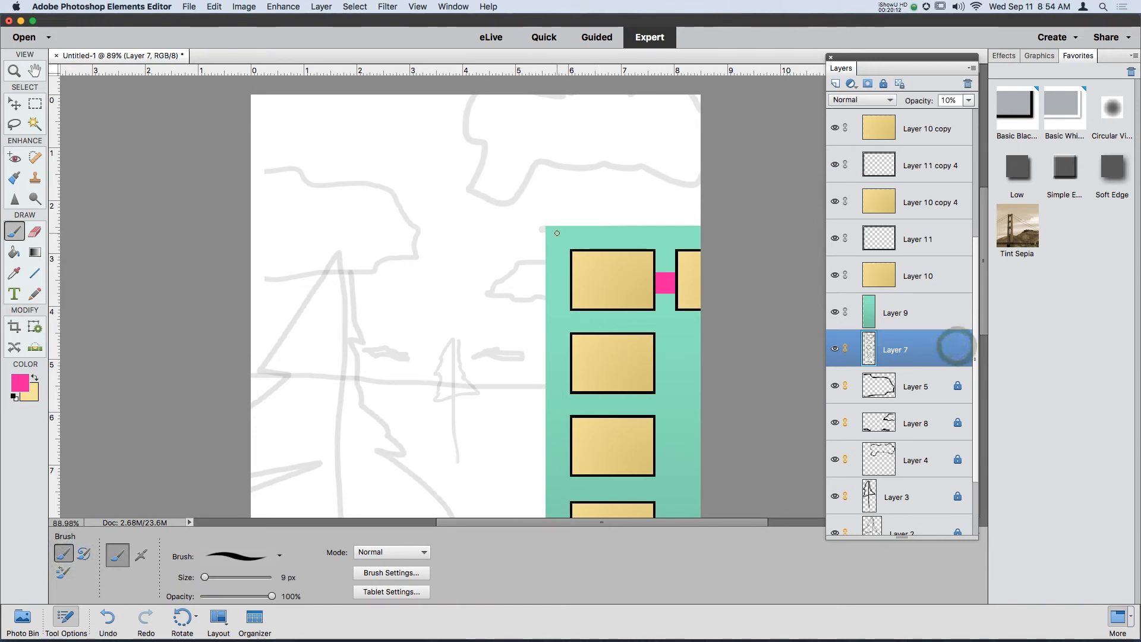
left_click(883, 84)
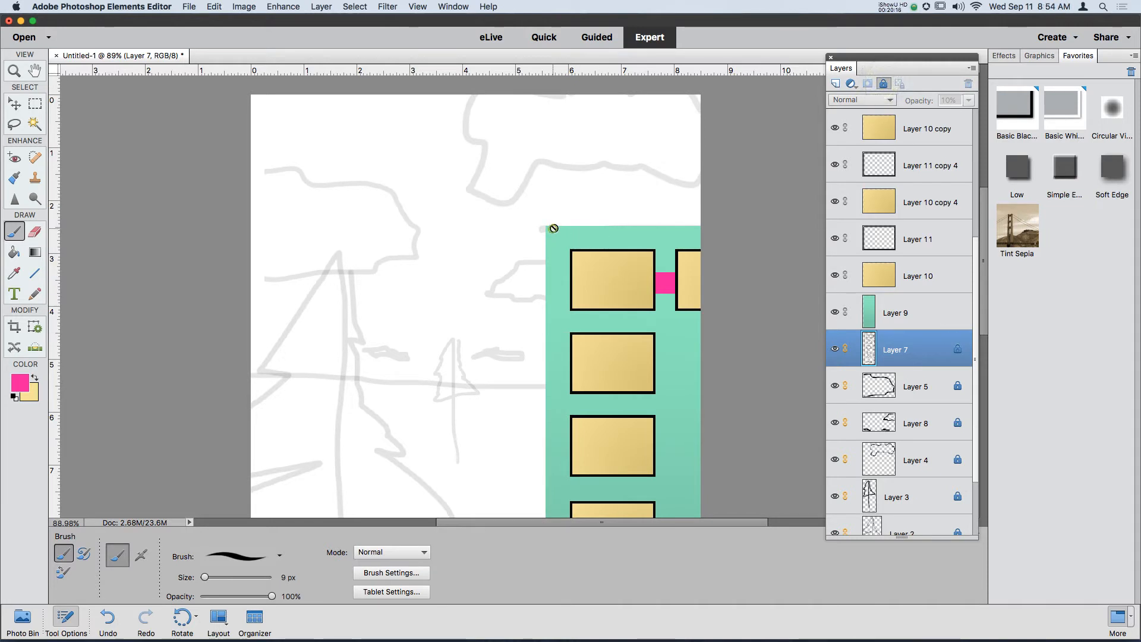
left_click(553, 228)
key("Return")
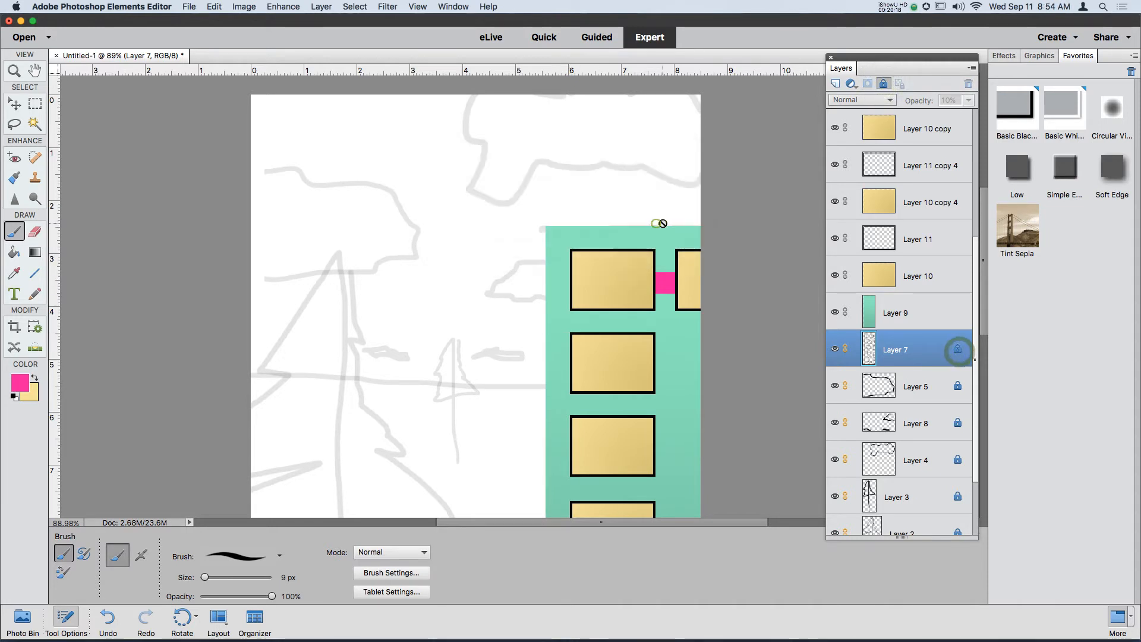
Step: Unlock Layer 7 and paint a pink roofline above the green building, rising from its upper-left corner to the canvas edge
left_click(950, 349)
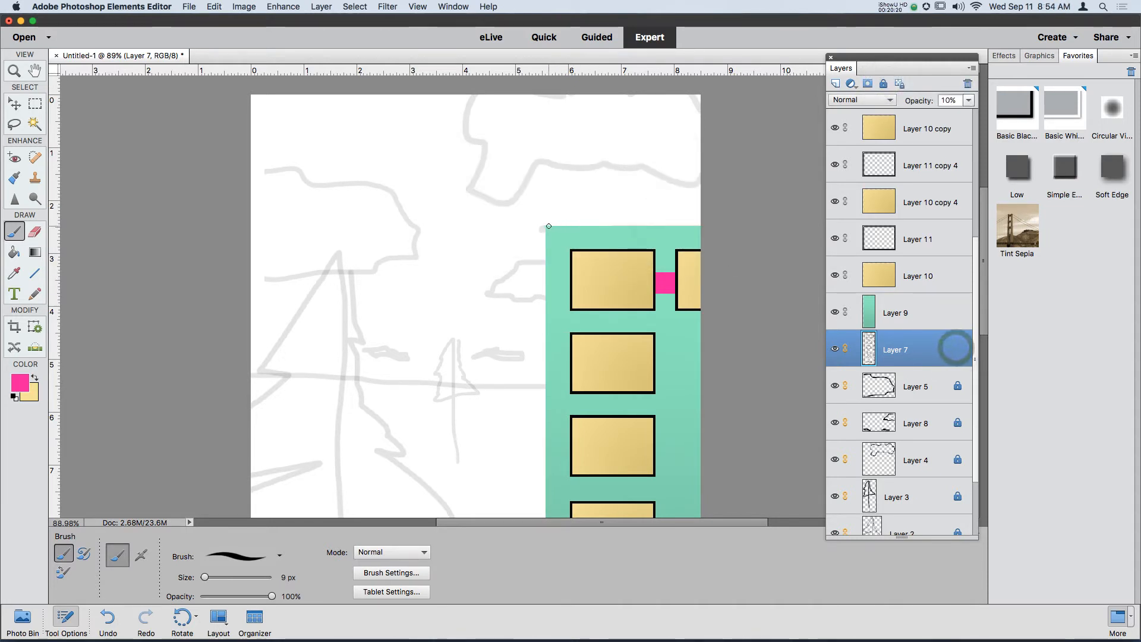
mouse_move(548, 225)
left_mouse_down()
mouse_move(601, 202)
mouse_move(741, 196)
left_mouse_up()
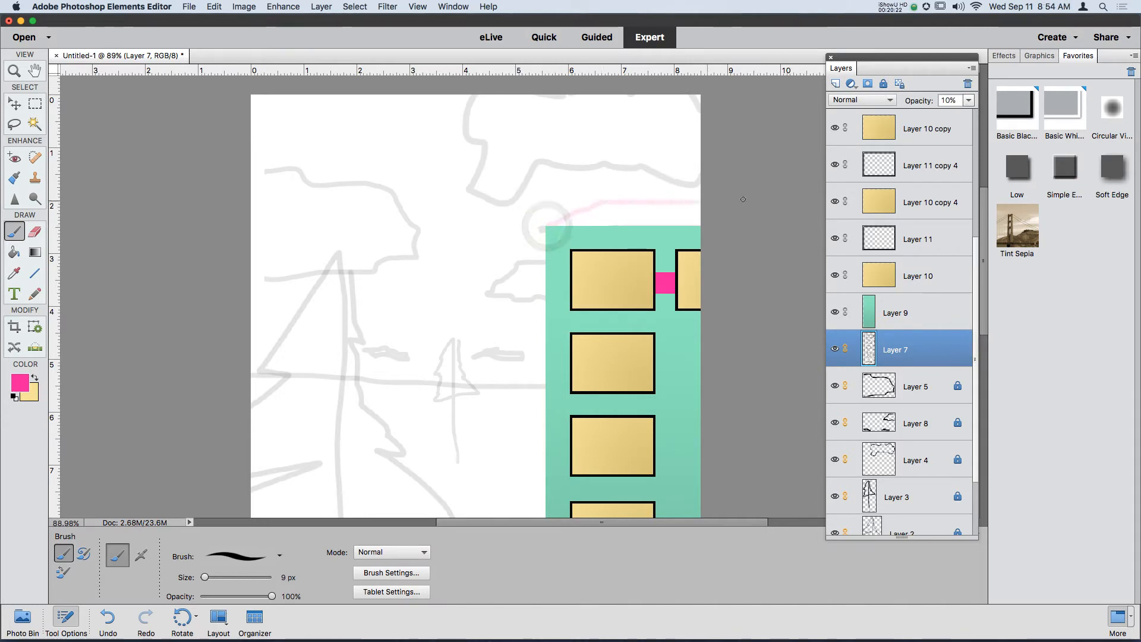
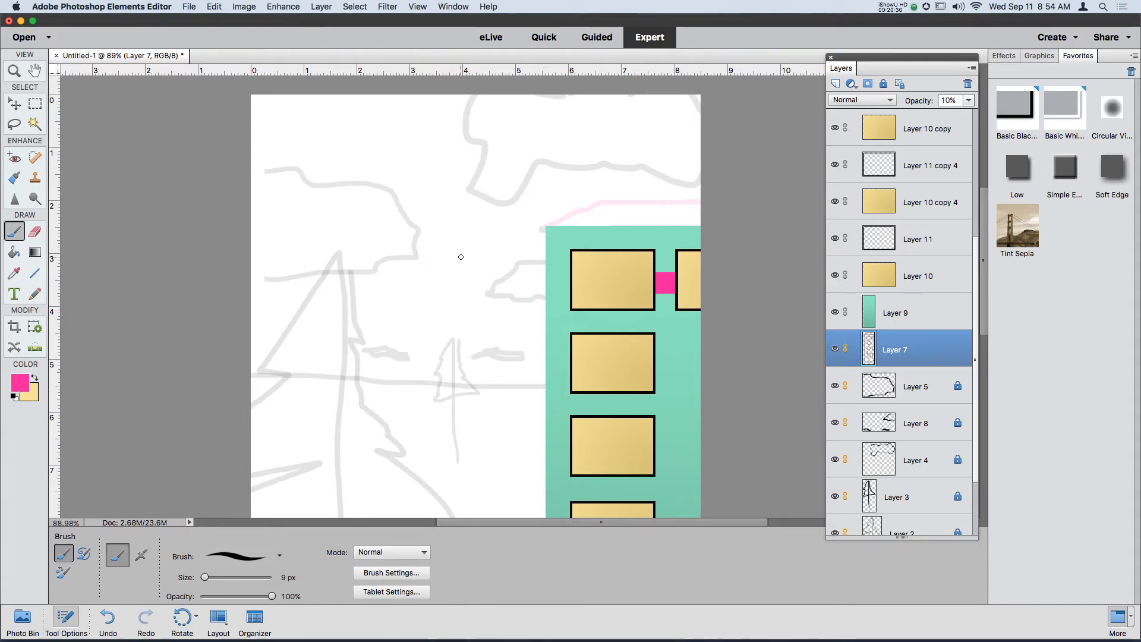
Step: Switch to the Polygonal Lasso and add a new layer directly above Layer 11 copy 3
scroll(461, 257, "down", 5)
scroll(460, 257, "up", 4)
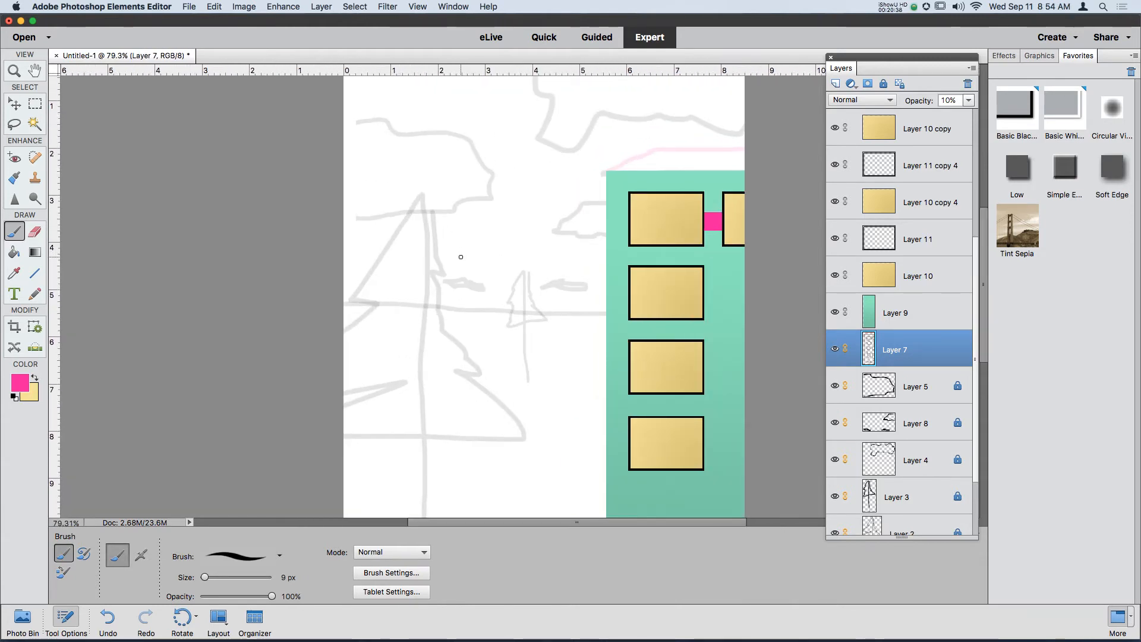
left_click(15, 125)
left_click(63, 572)
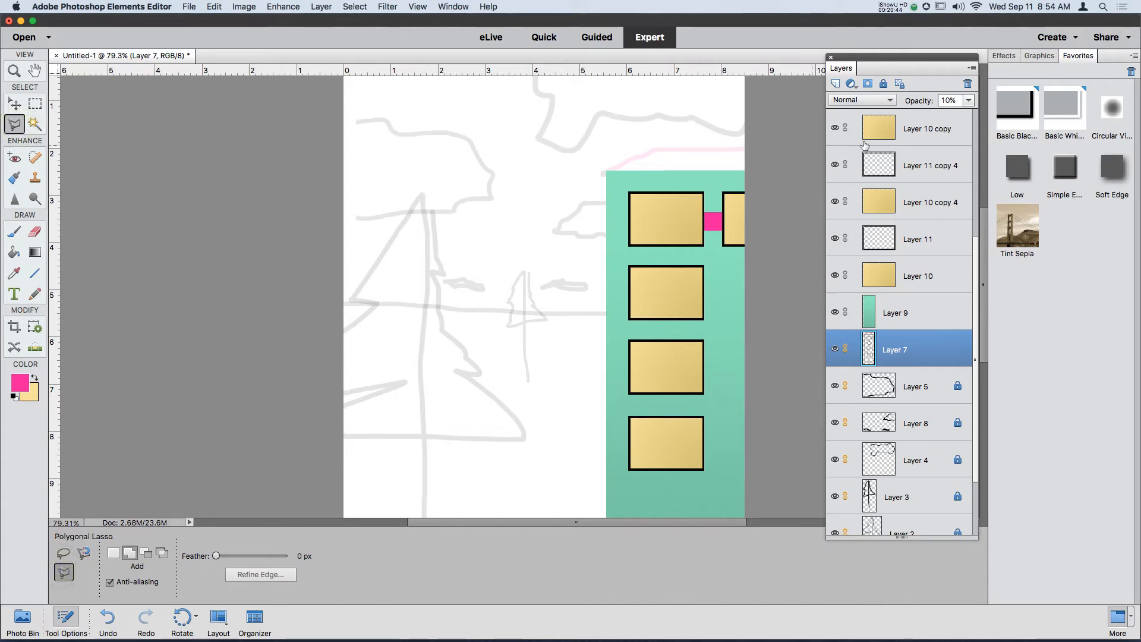
left_click(939, 136)
scroll(939, 152, "up", 5)
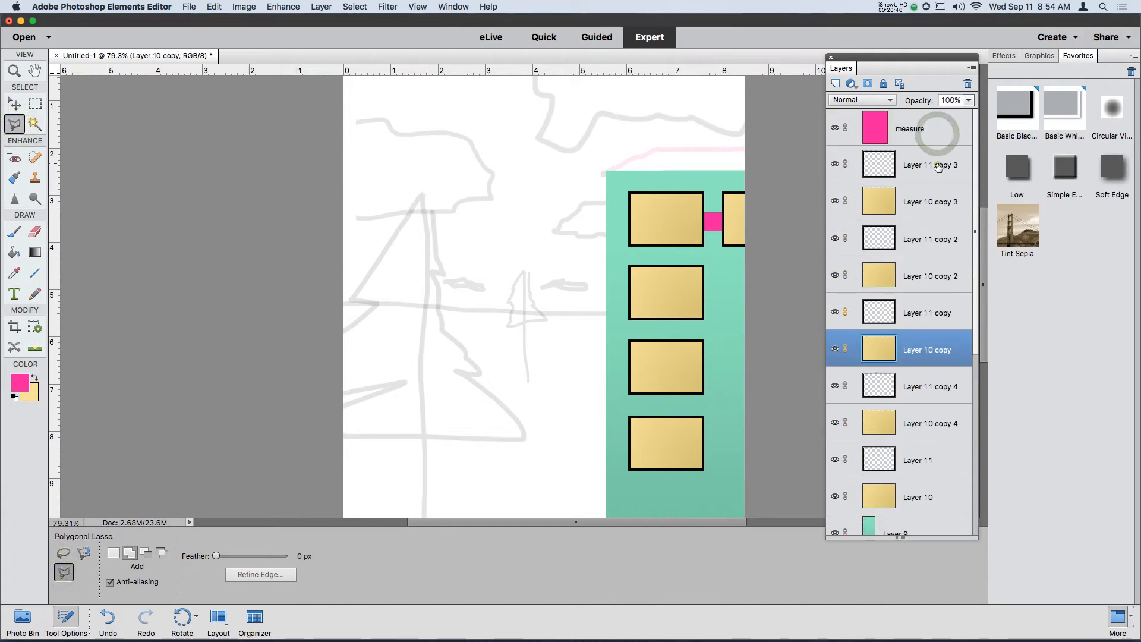
left_click(937, 165)
left_click(836, 84)
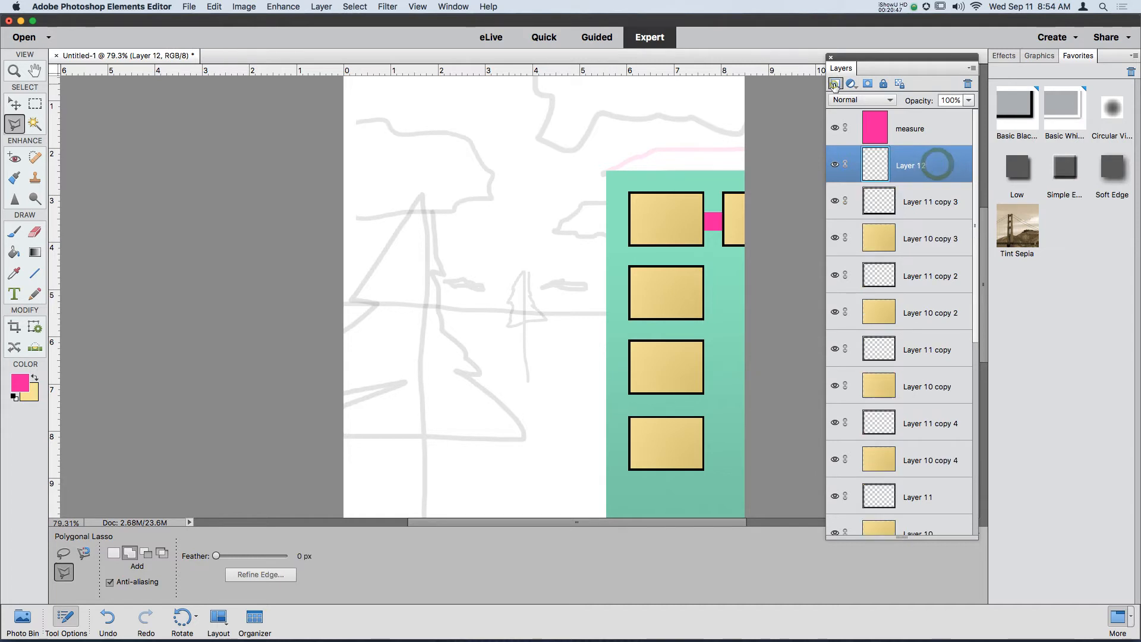
Step: Trace a closed zigzag selection around the large sketched tree with the Polygonal Lasso, extending past the canvas's left edge
left_click(427, 186)
left_click(353, 301)
left_click(386, 301)
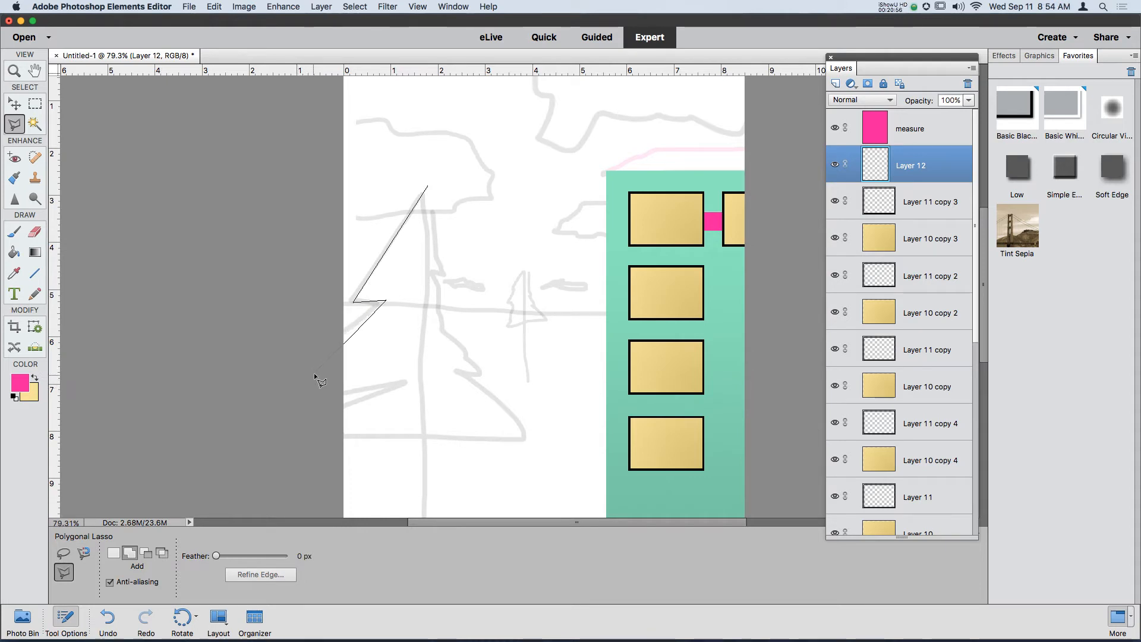
left_click(295, 447)
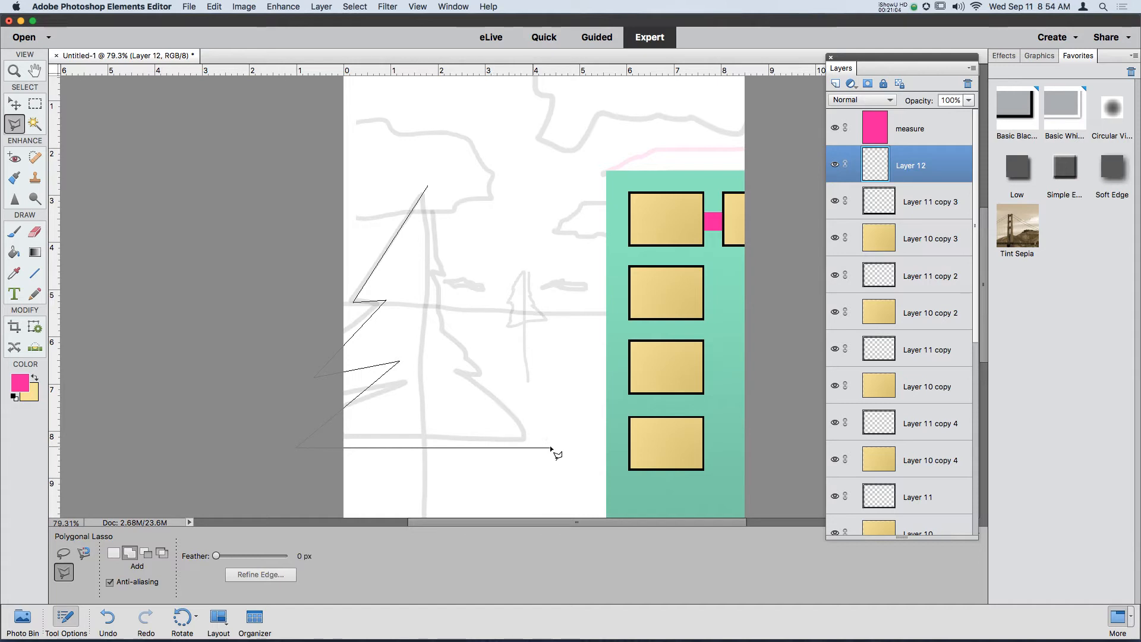
left_click(481, 409)
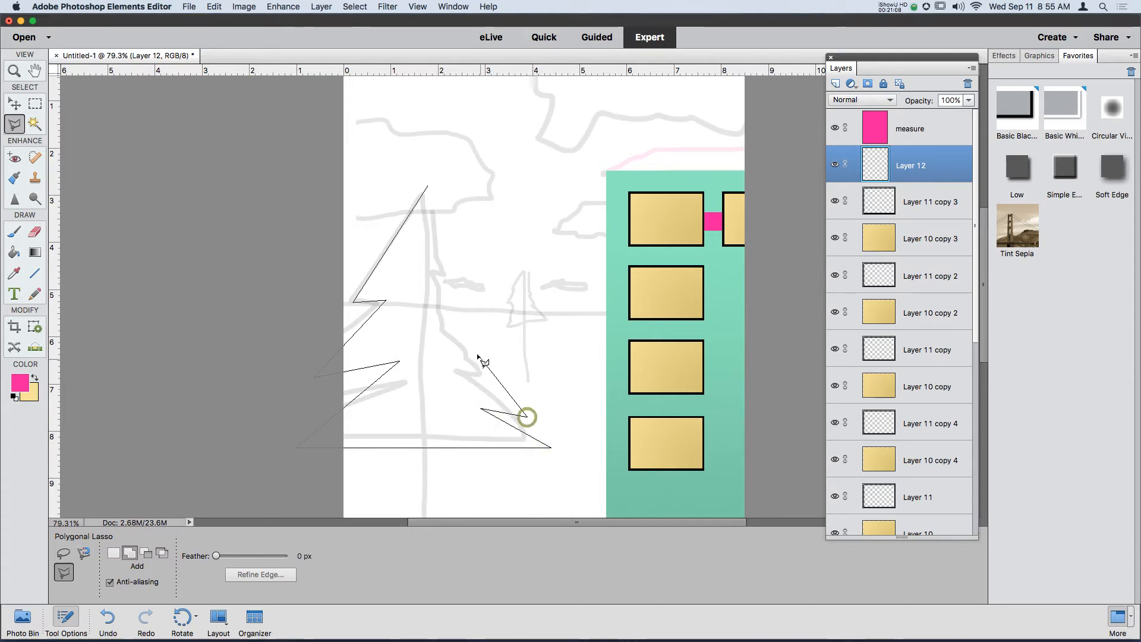
left_click(456, 319)
left_click(493, 337)
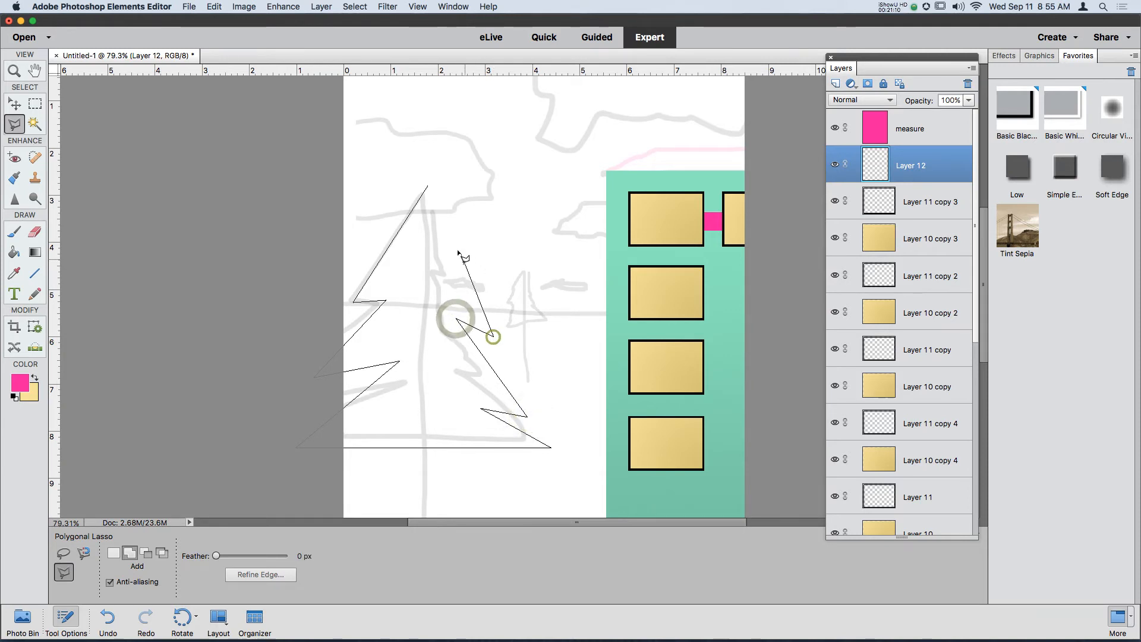
left_click(418, 238)
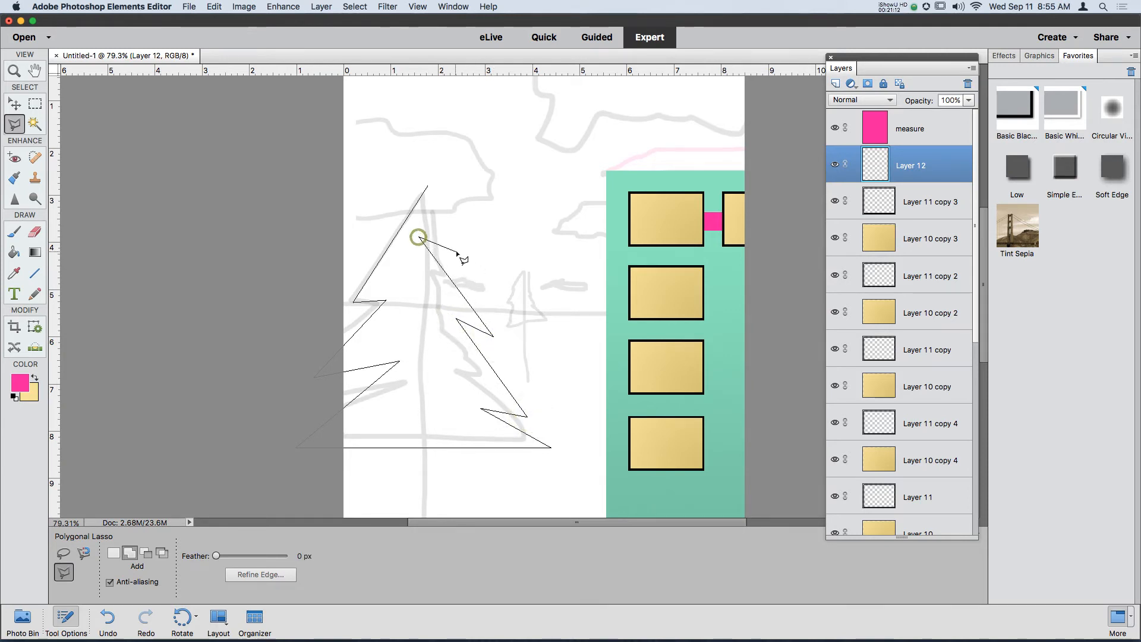
left_click(429, 186)
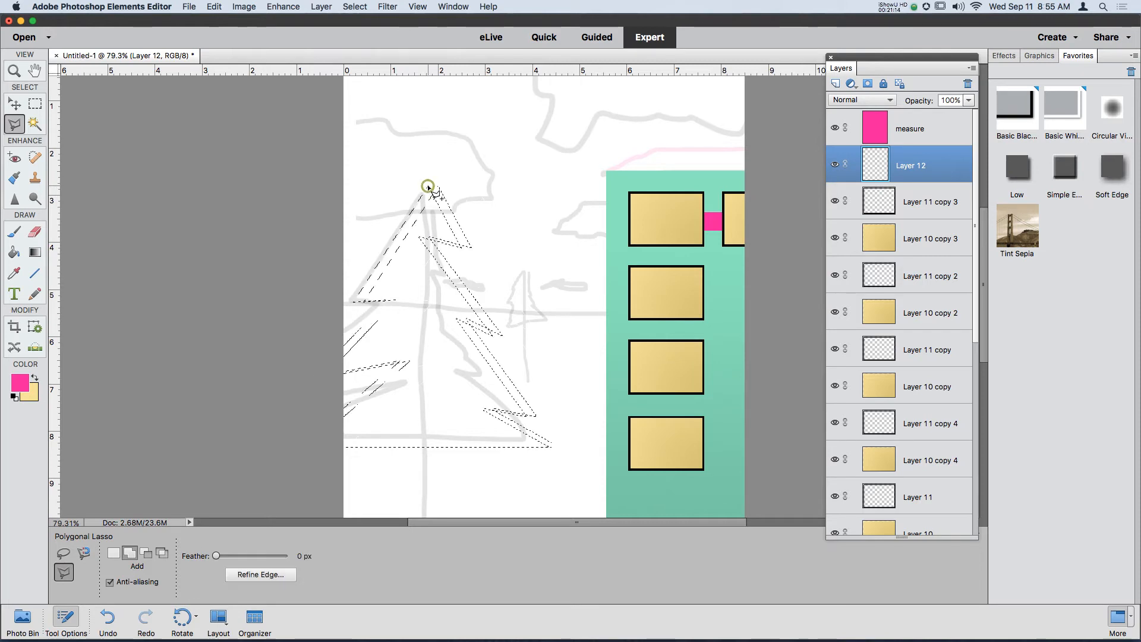
Step: Add another new layer above Layer 12 and set the foreground color to dark green #28853e
scroll(519, 316, "up", 5)
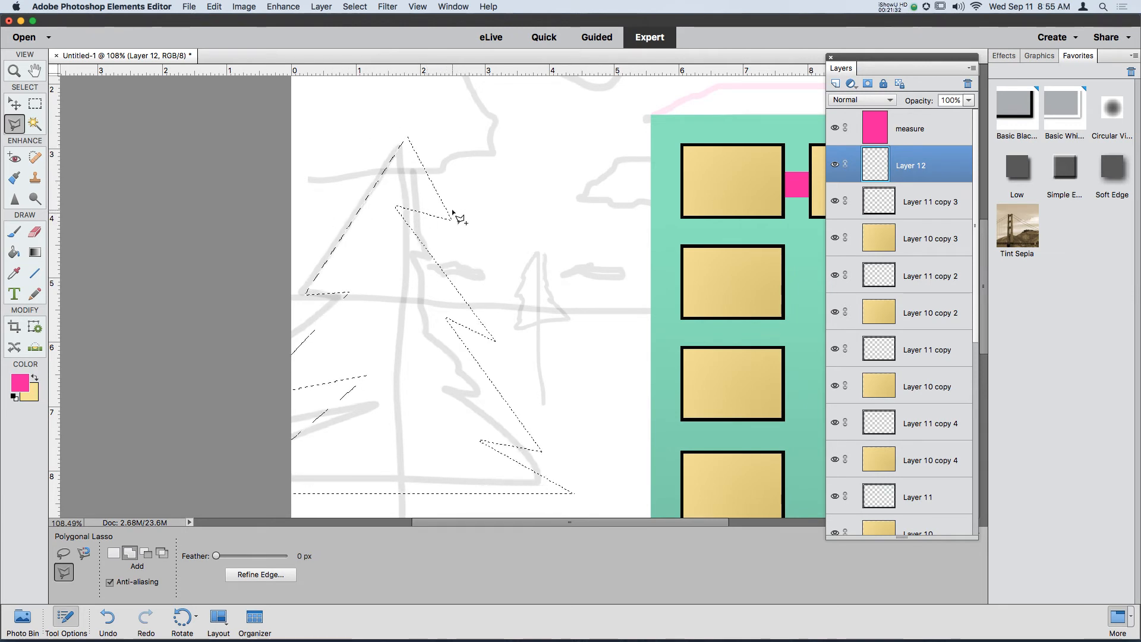
left_click(836, 84)
left_click(20, 383)
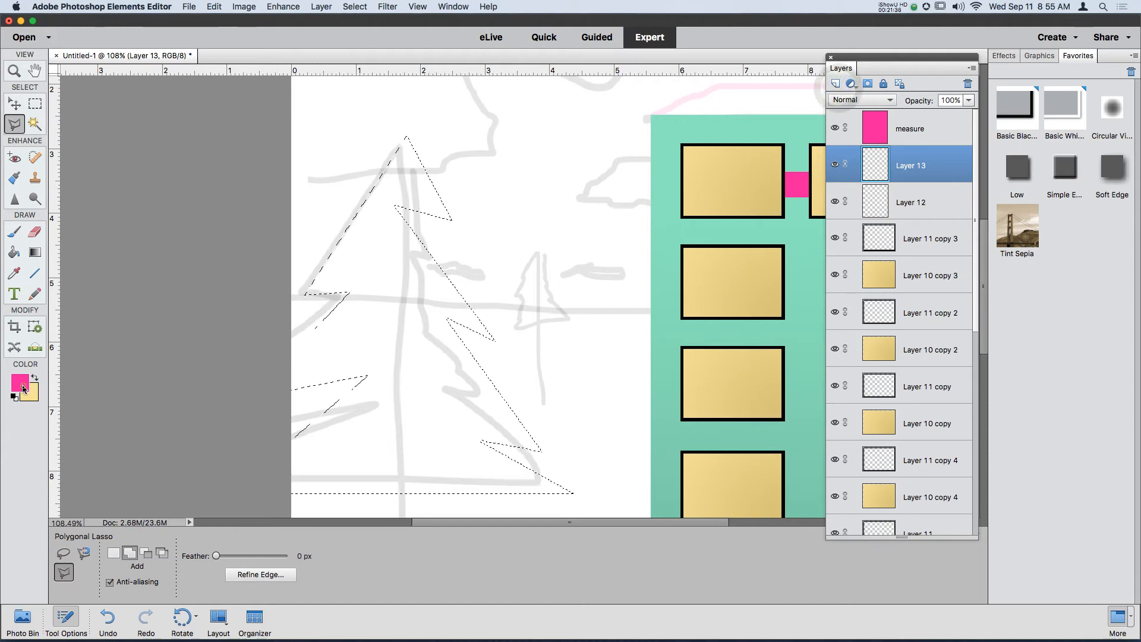
left_click(431, 329)
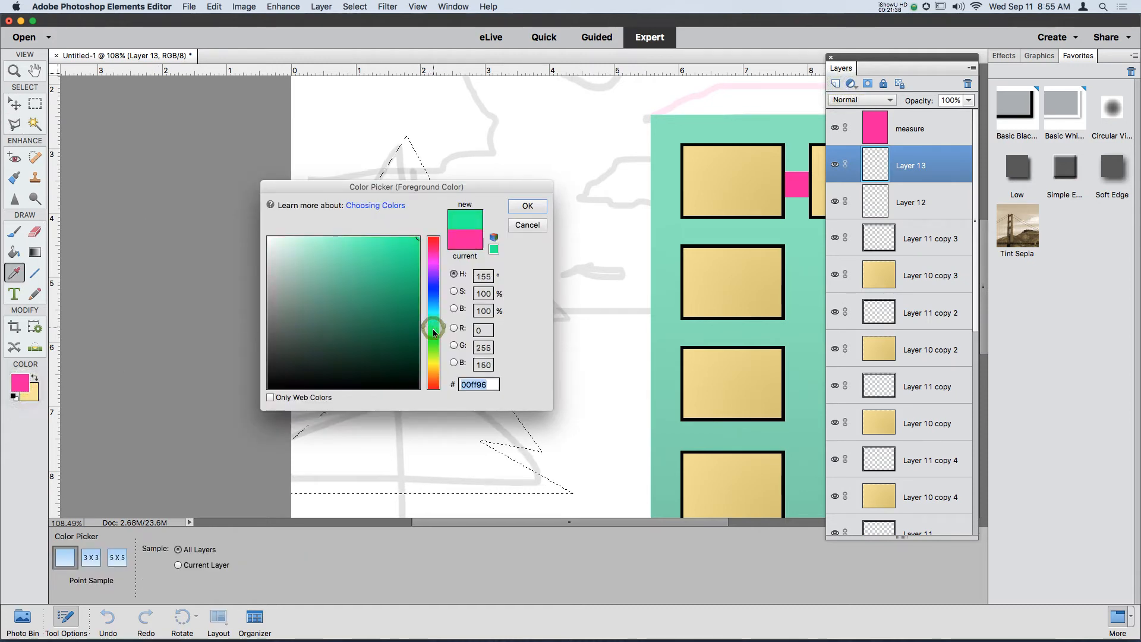
left_click_drag(378, 298, 374, 309)
left_click(527, 205)
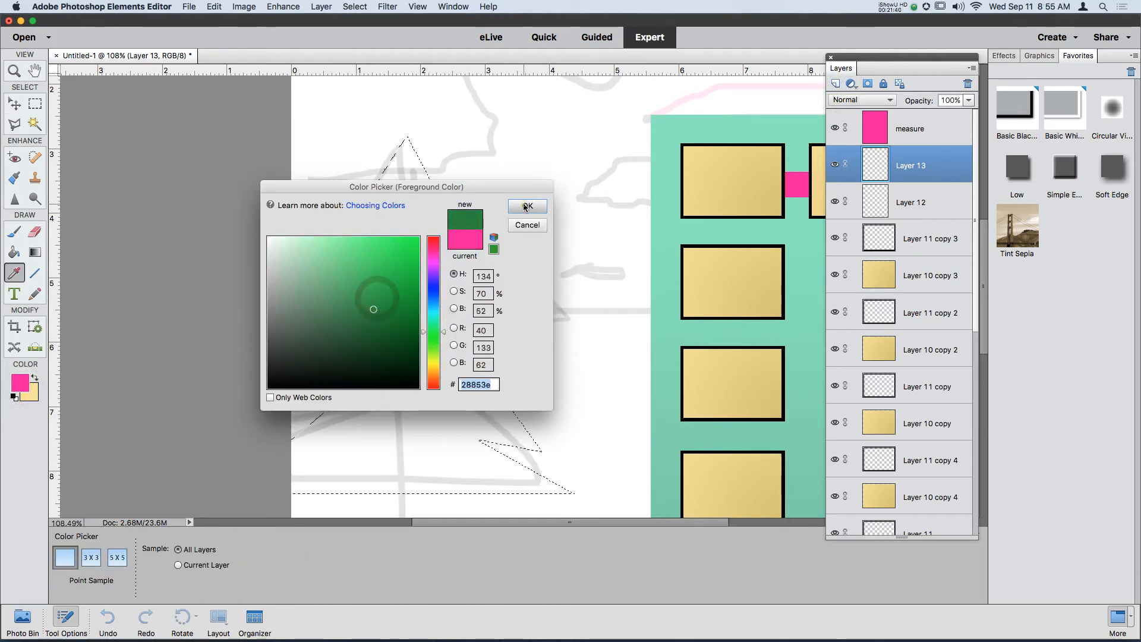
Step: Fill the zigzag tree selection on Layer 13 with the dark green foreground color using the Paint Bucket, and deselect it
key("l")
left_click(22, 253)
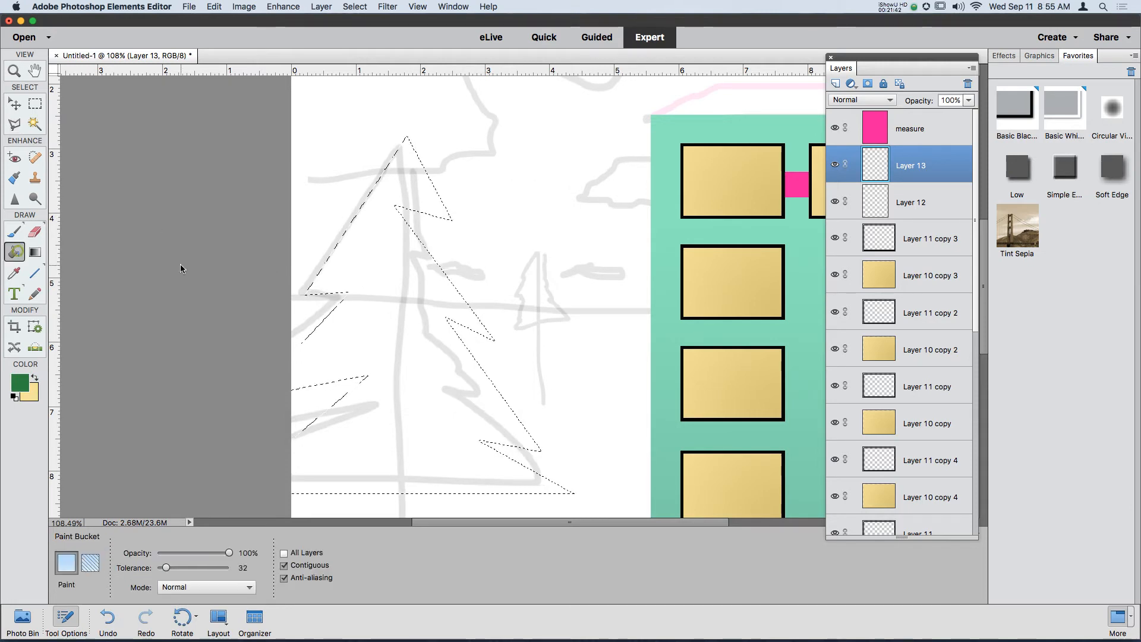
left_click(357, 268)
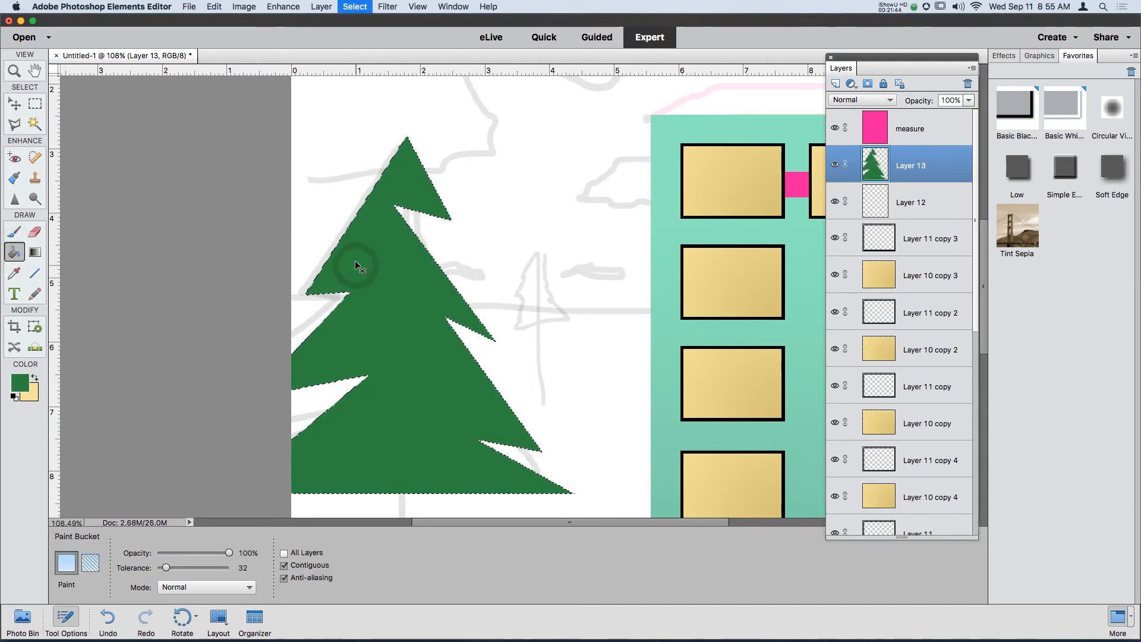
key("super+d")
Step: Move the green tree inward from the canvas's left edge, and delete its layer, Layer 13
left_click(13, 105)
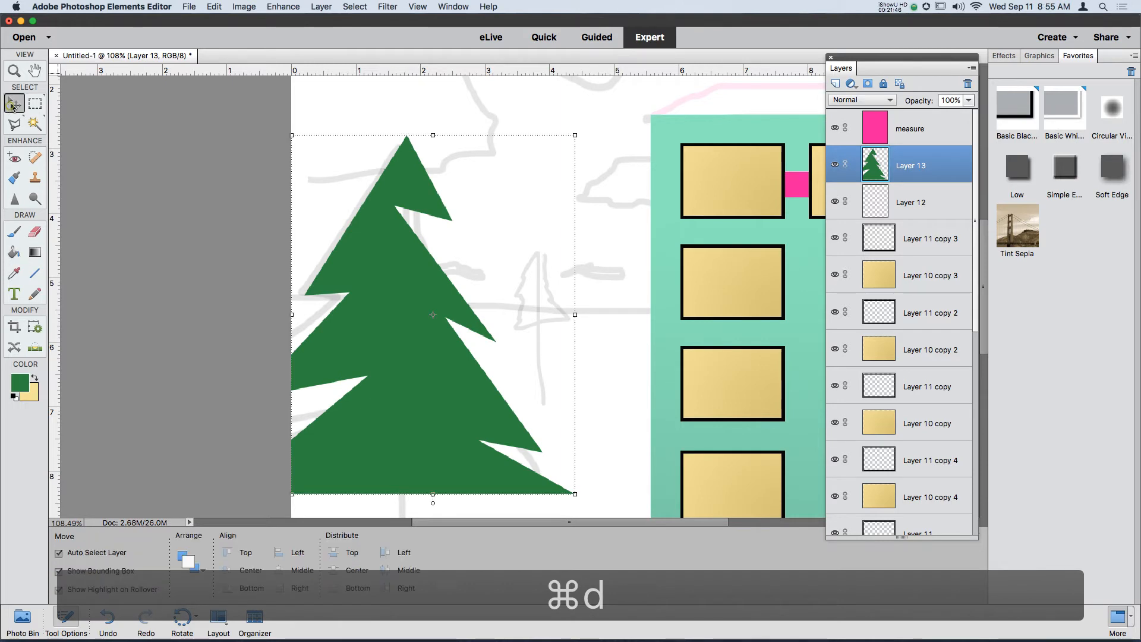
scroll(416, 316, "down", 3)
left_click_drag(415, 350, 470, 338)
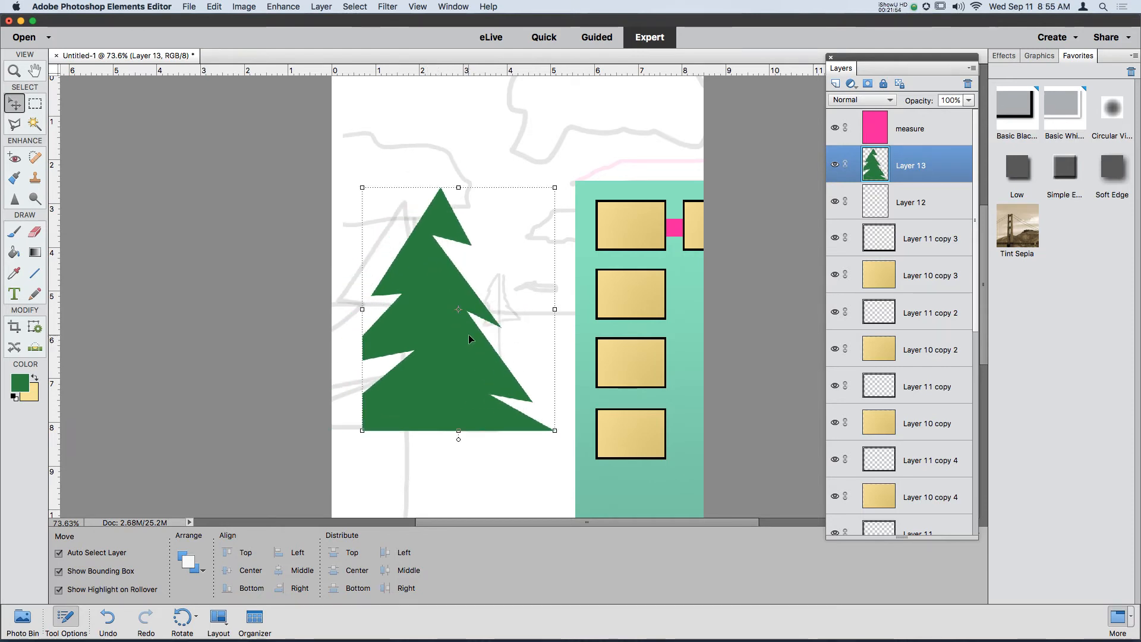
left_click_drag(430, 380, 457, 346)
left_click_drag(944, 157, 968, 83)
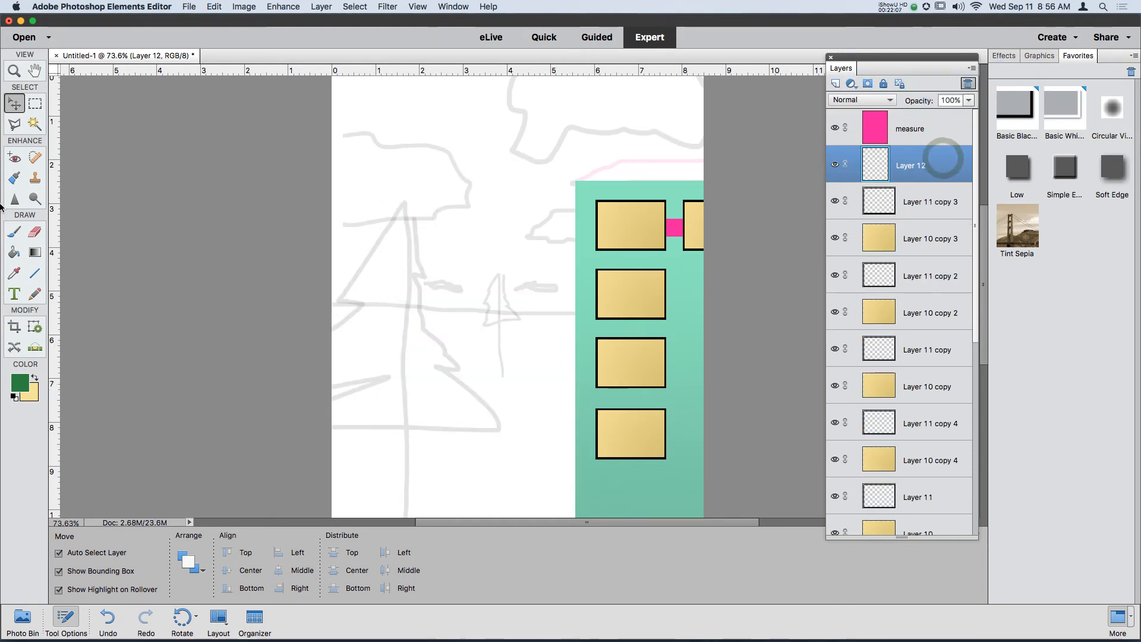
left_click(14, 125)
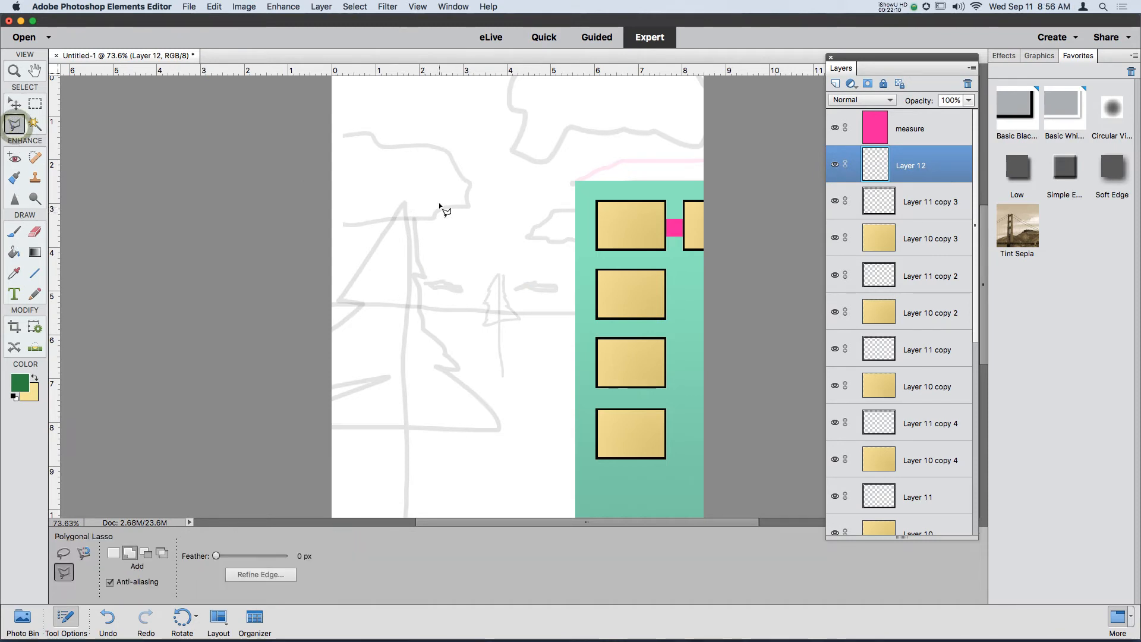
left_click(475, 193)
left_click(390, 287)
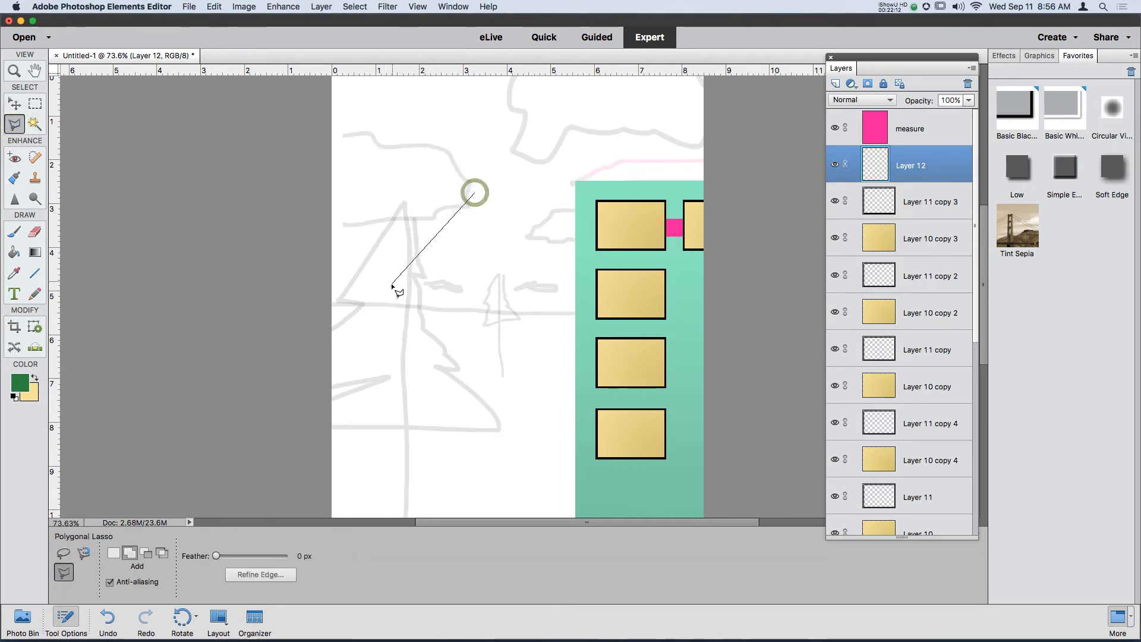
left_click(445, 267)
left_click(361, 356)
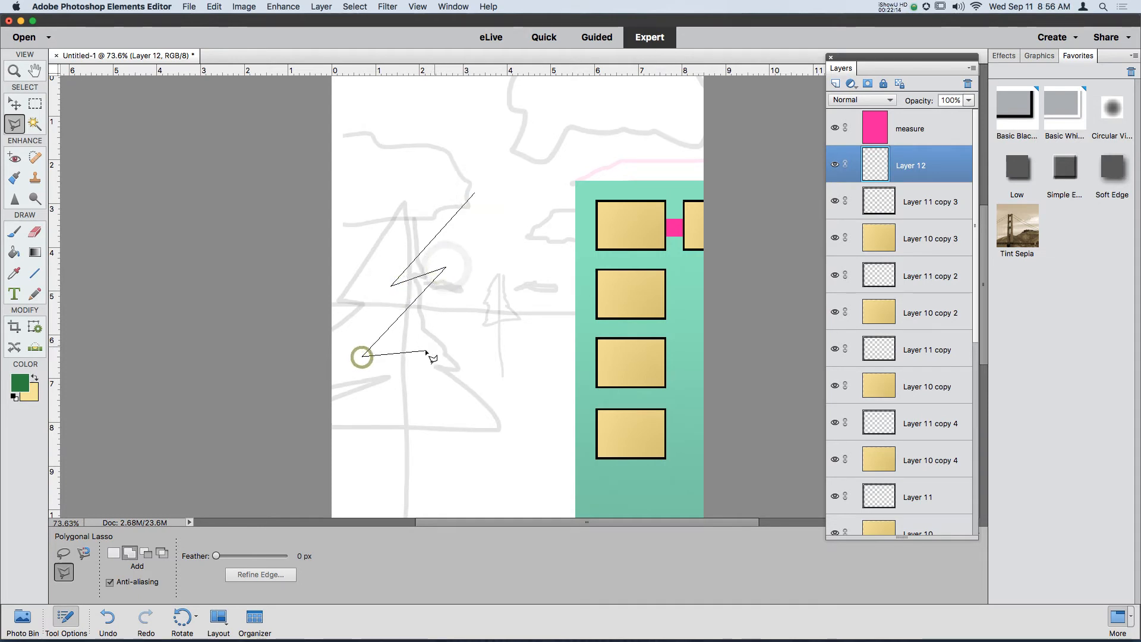
left_click(425, 351)
left_click(336, 471)
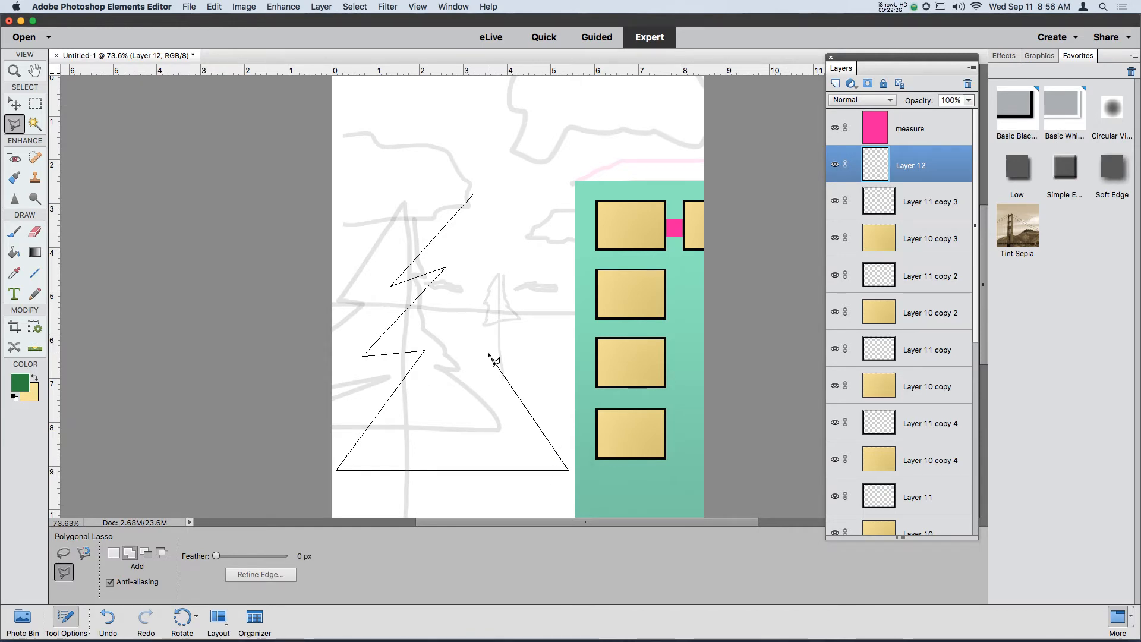
key("super+d")
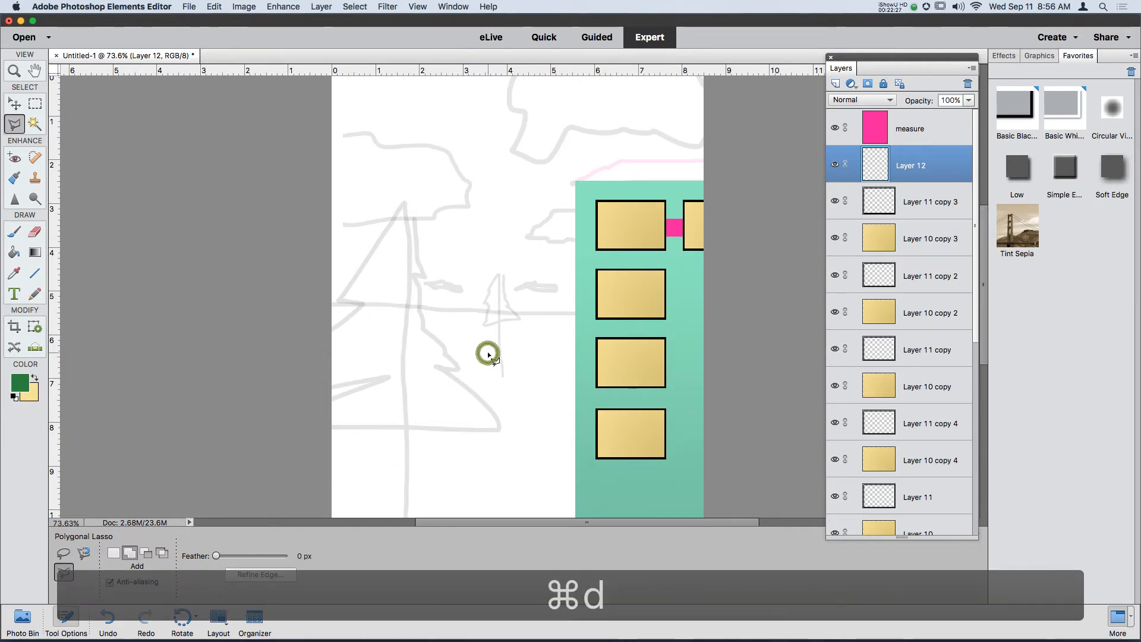
Step: Trace a closed pine tree selection with the Polygonal Lasso on Layer 12, with four branch tiers tapering to a peak beside the building
left_click(523, 126)
left_click(480, 210)
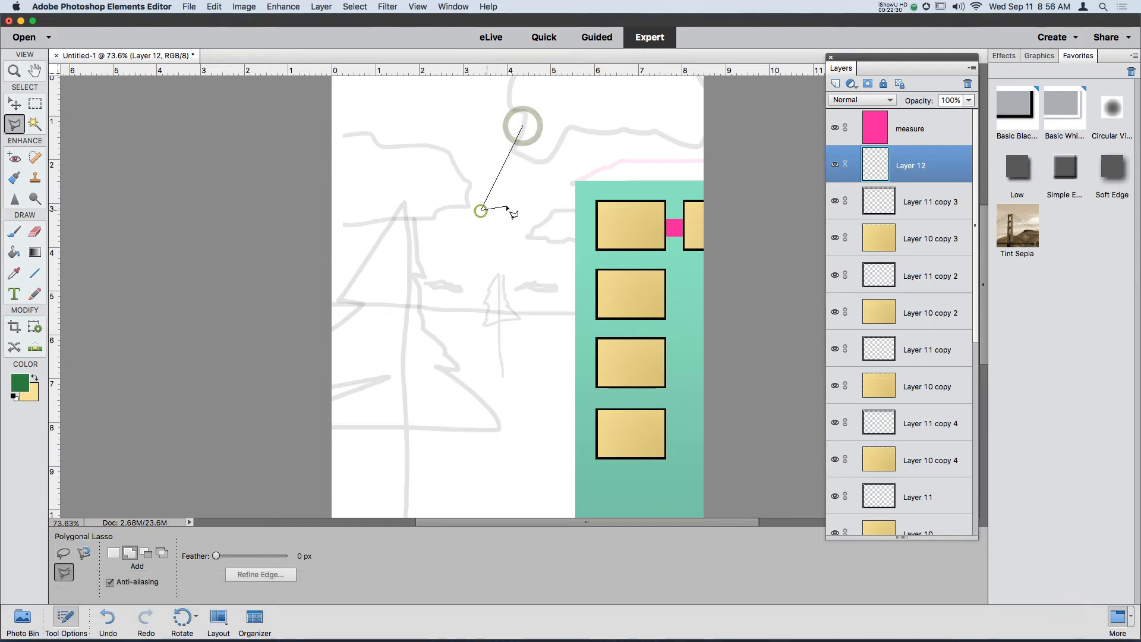
left_click(509, 204)
left_click(465, 275)
left_click(497, 272)
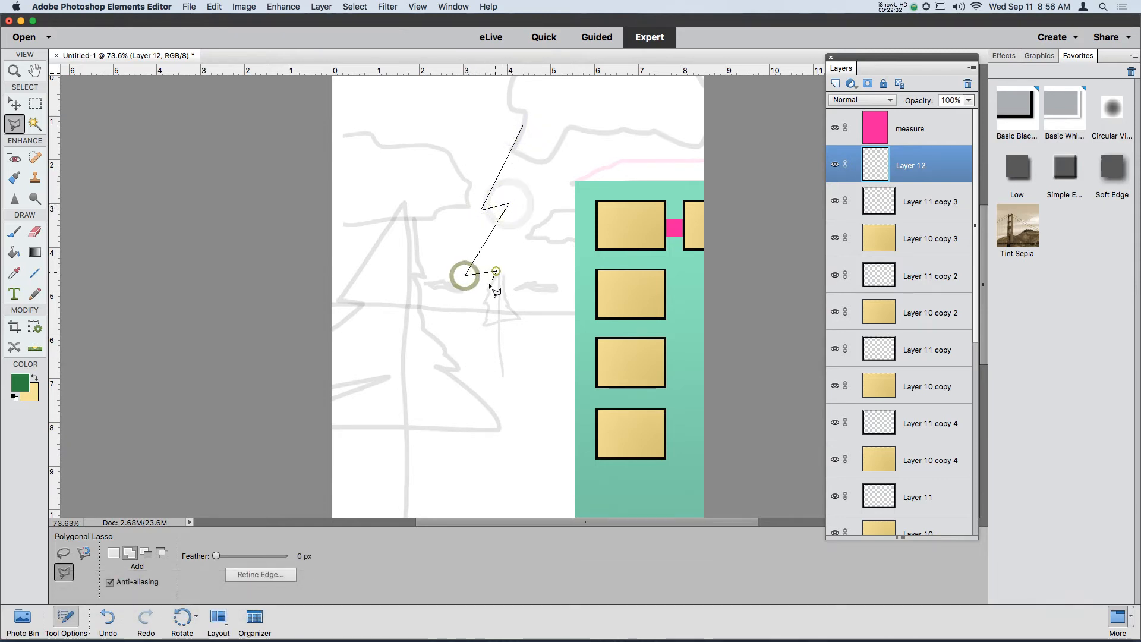
left_click(461, 341)
left_click(489, 335)
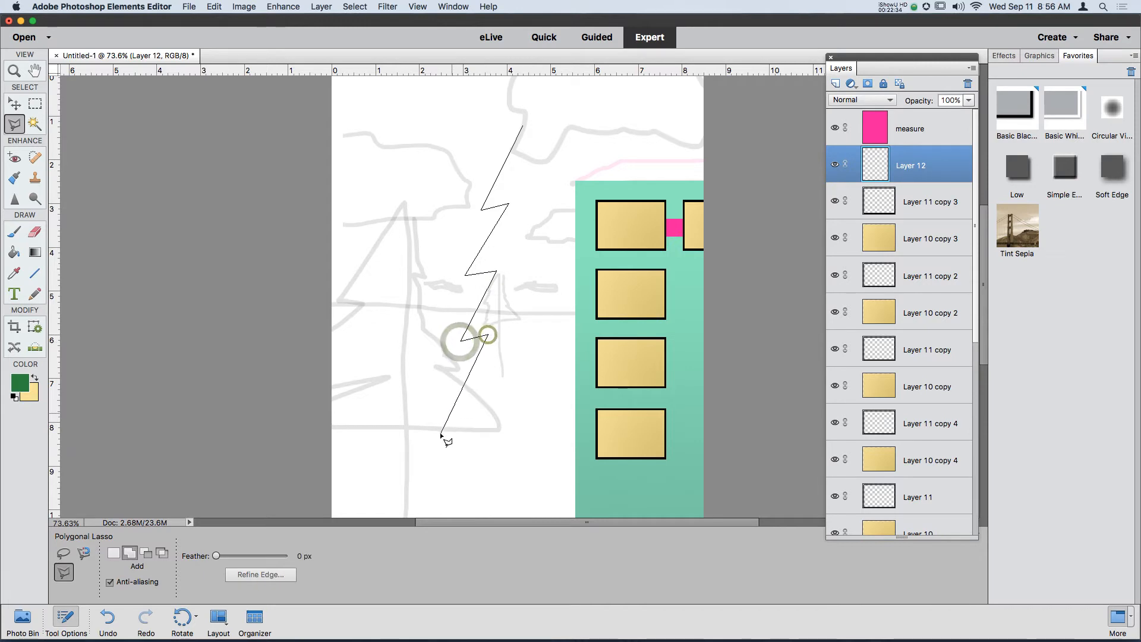
left_click(440, 438)
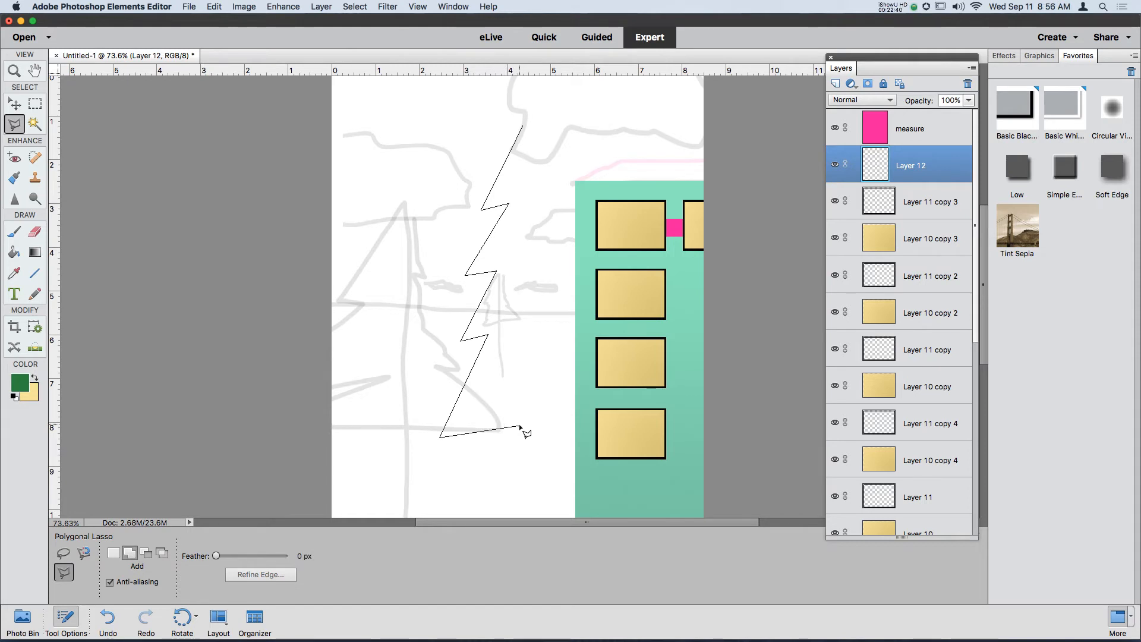
left_click(600, 434)
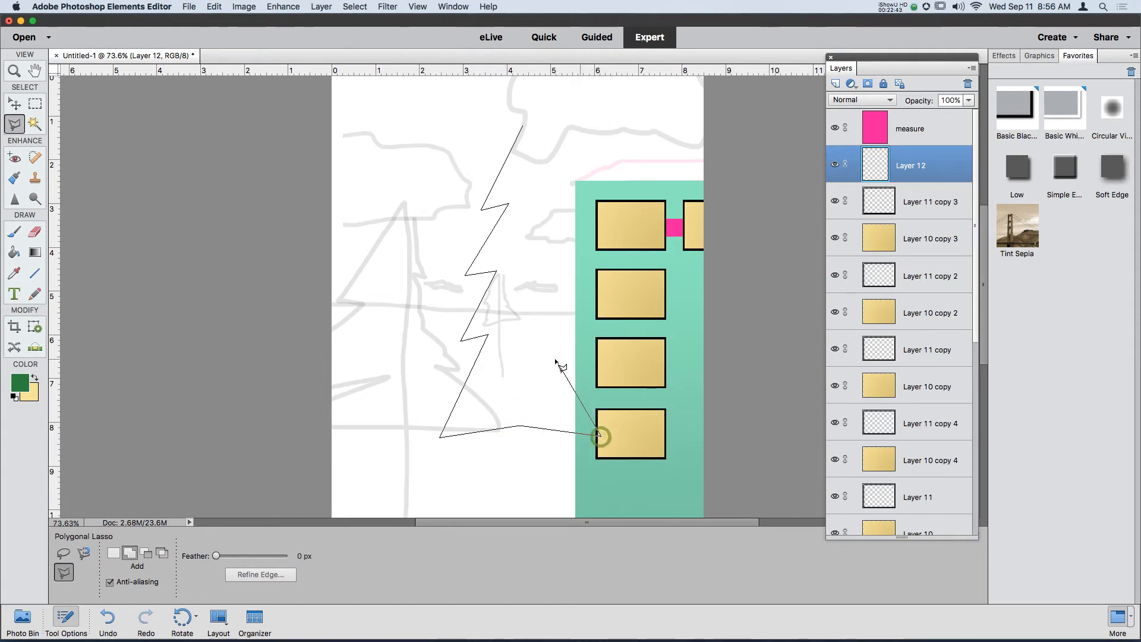
left_click(545, 311)
left_click(567, 328)
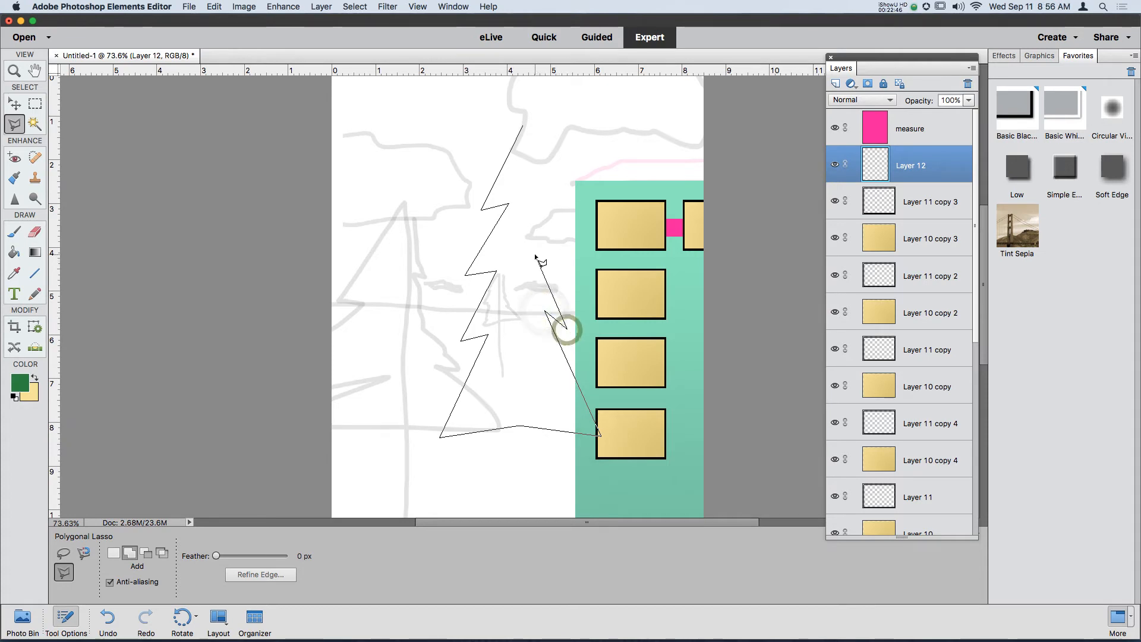
left_click(535, 261)
left_click(562, 265)
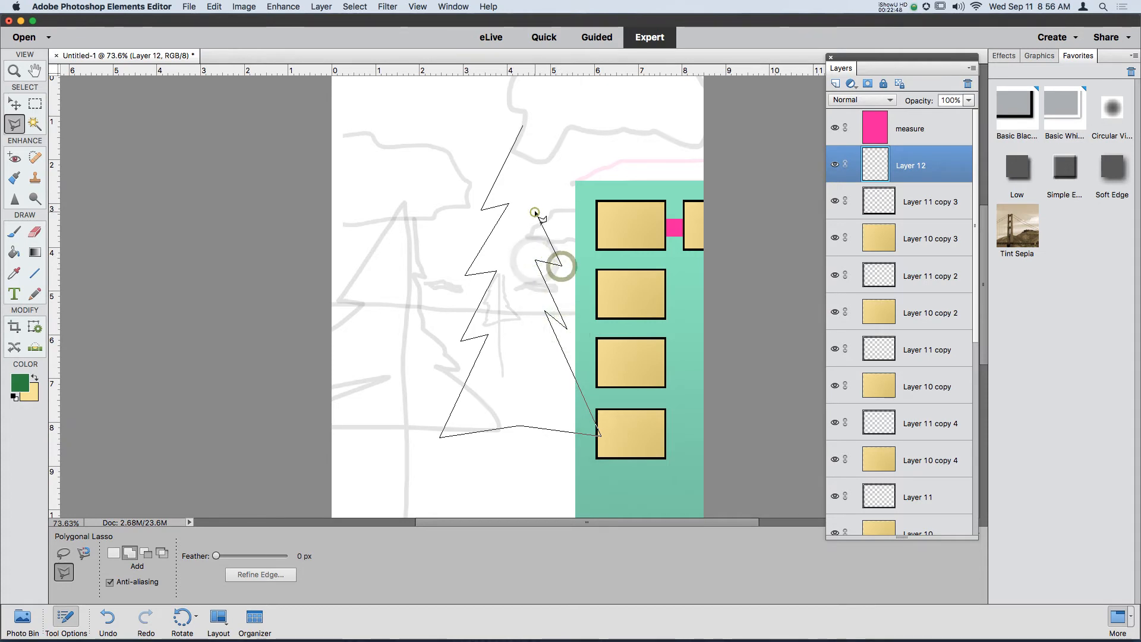
left_click(535, 212)
left_click(556, 204)
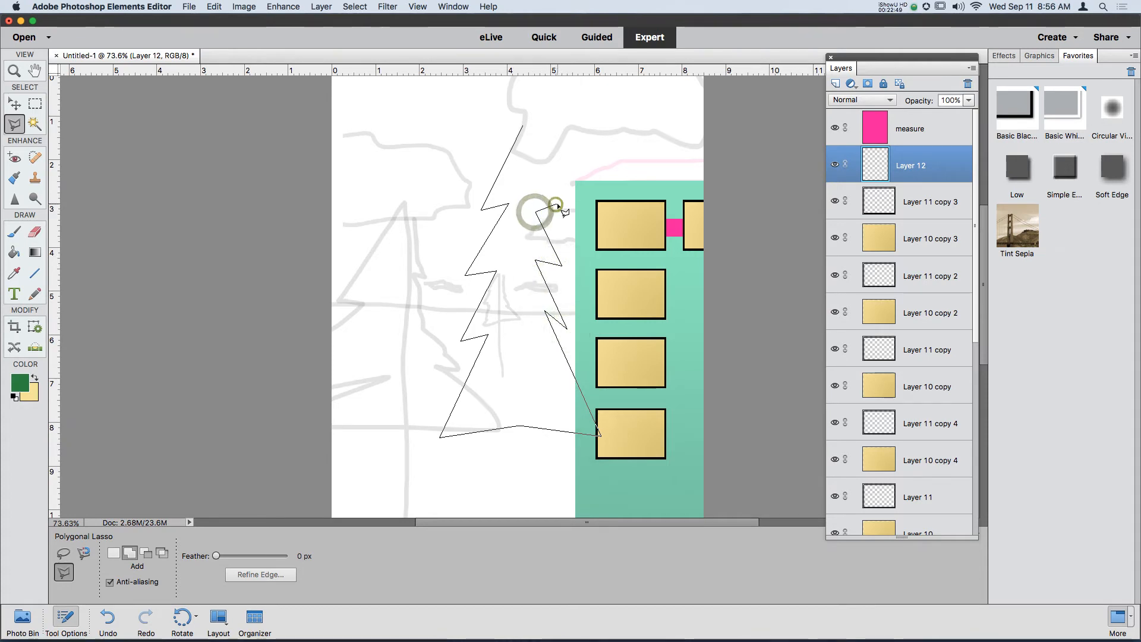
left_click(523, 127)
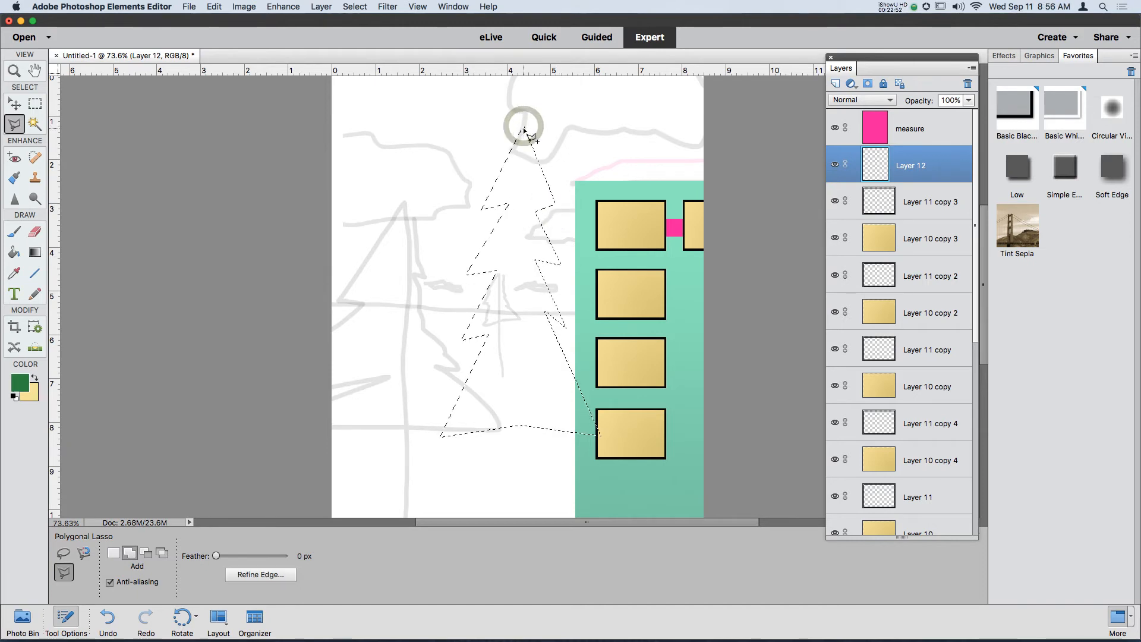
Step: Fill the pine tree selection on Layer 12 with the dark green foreground color, and deselect it
key("k")
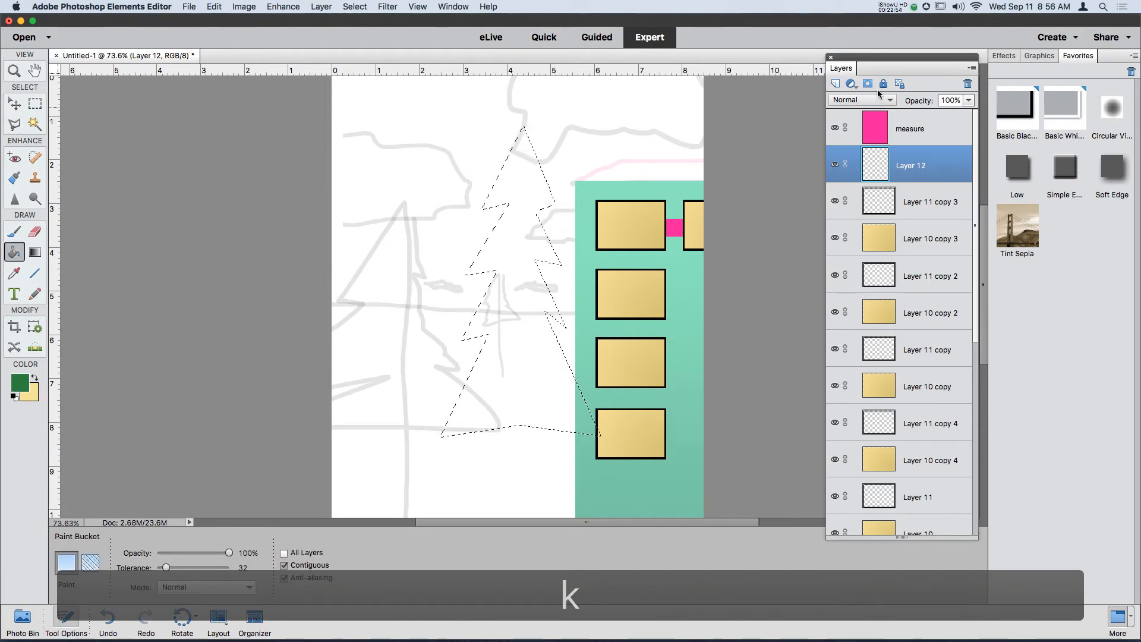
left_click(513, 362)
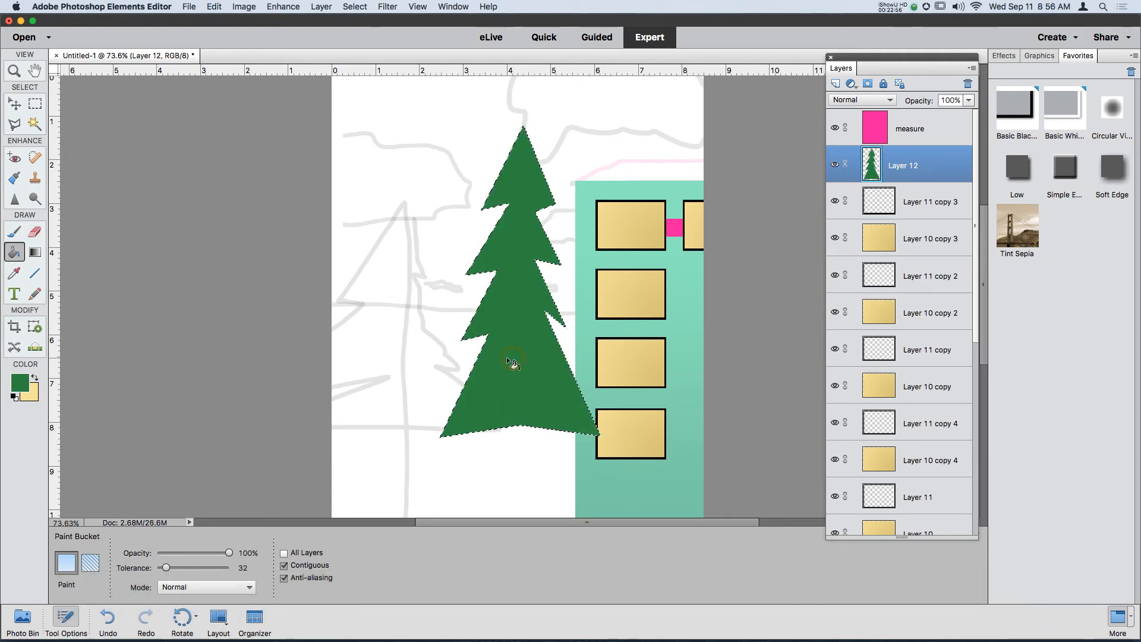
key("super+d")
Step: Try a duplicate of the green tree scaled down over the small sketched tree, and delete the copy's layer
key("v")
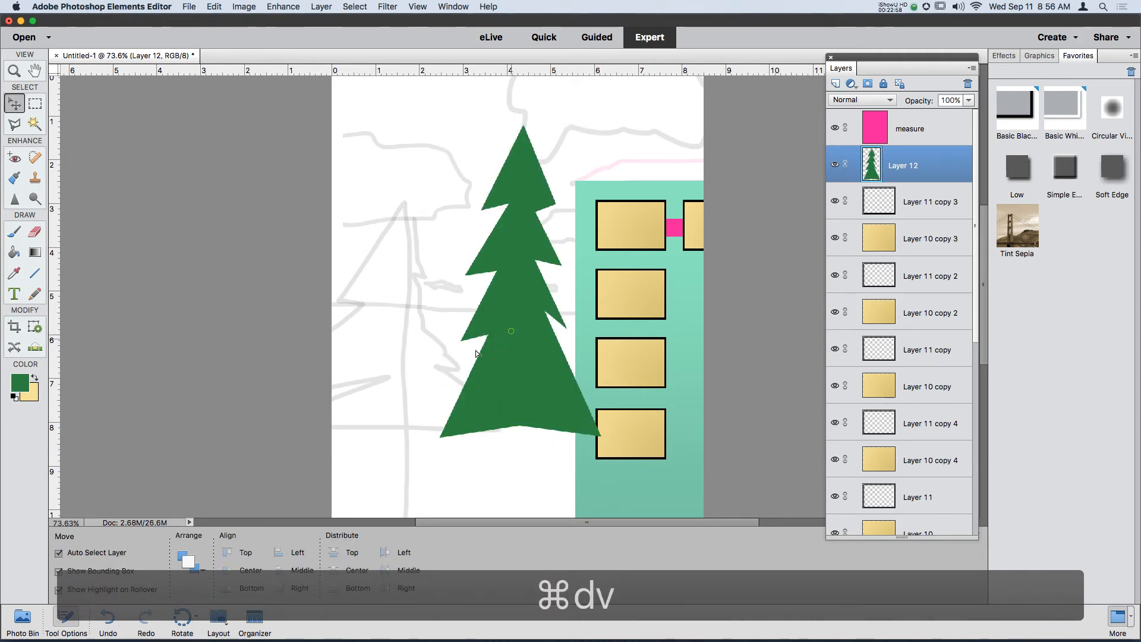
left_click_drag(476, 353, 562, 209)
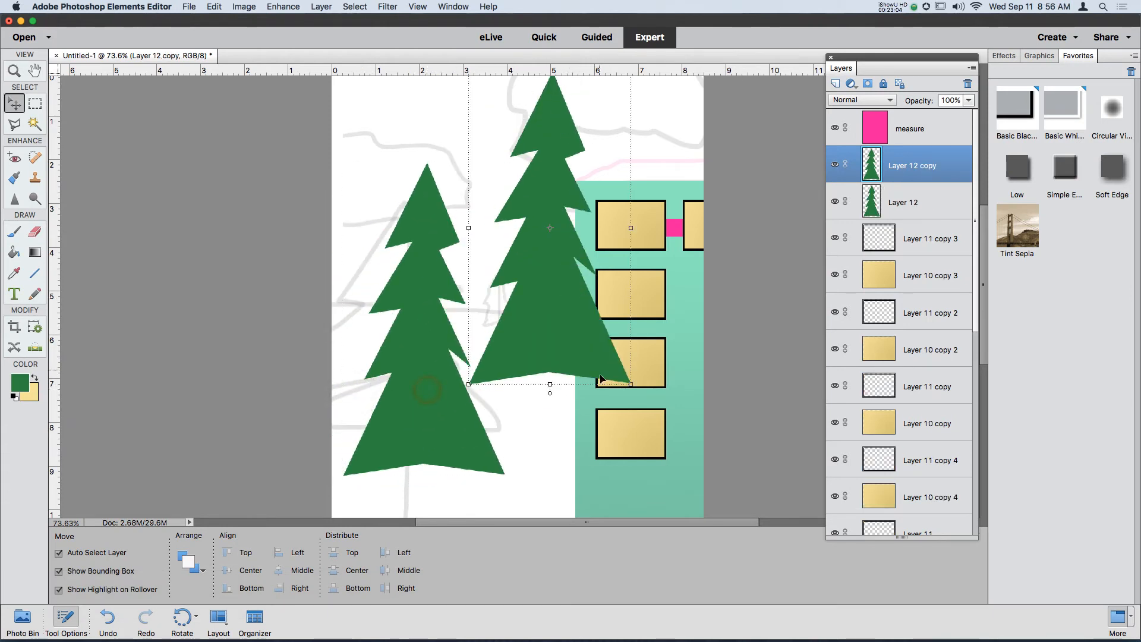
left_click_drag(631, 385, 512, 315)
double_click(519, 317)
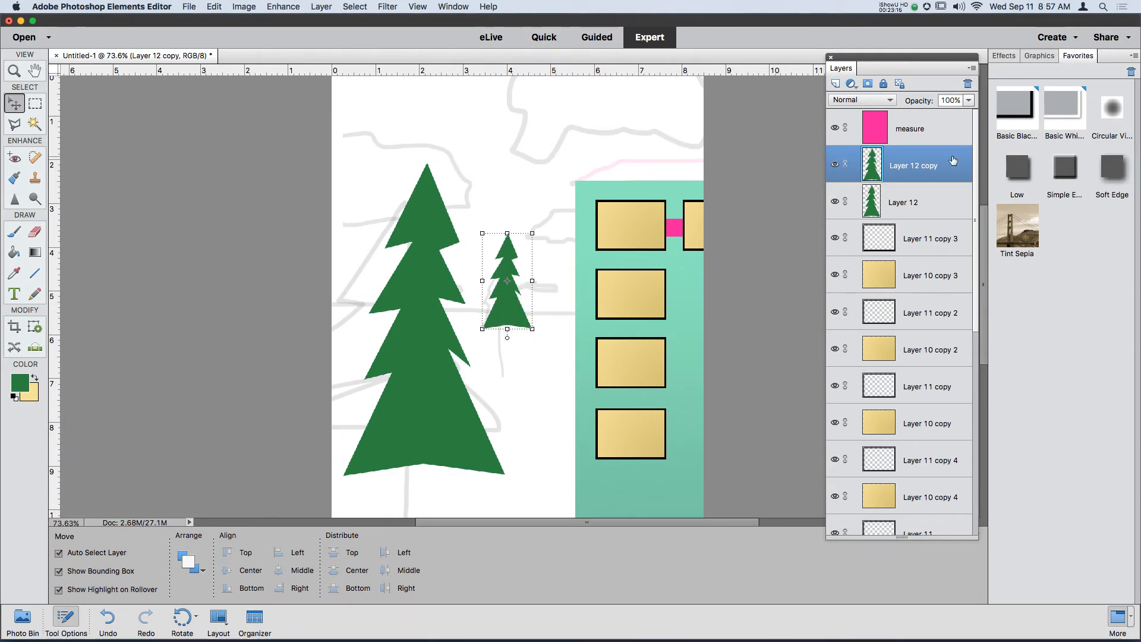
left_click_drag(953, 161, 968, 84)
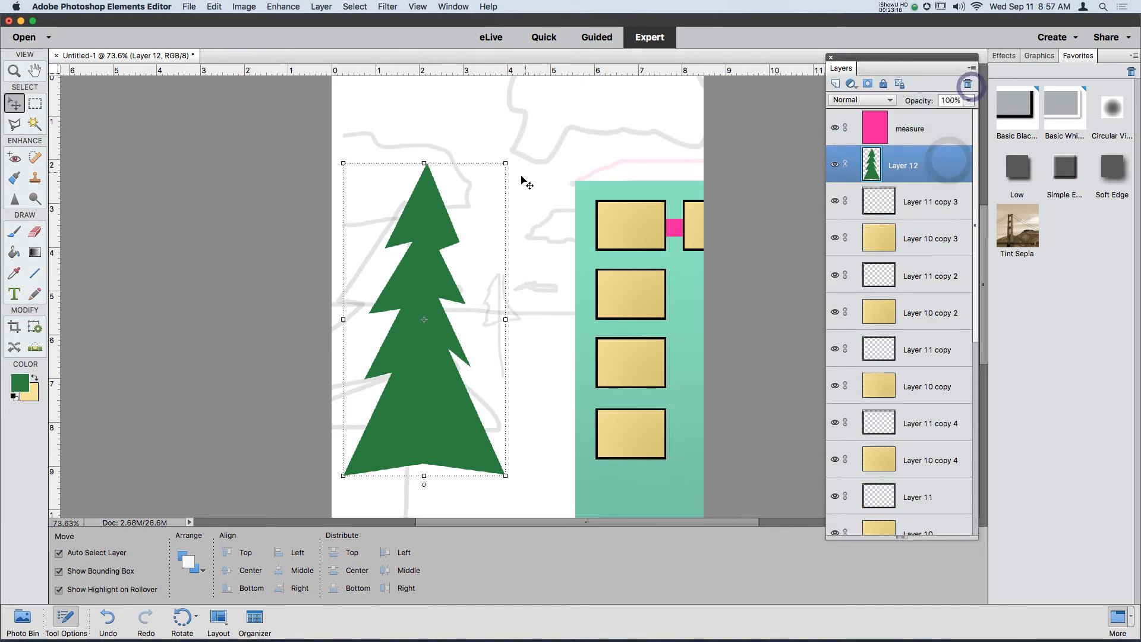
Step: Move the tree slightly past the canvas's left edge, and marquee-select a narrow trunk from its base to the canvas's bottom edge
left_click_drag(438, 390, 402, 504)
left_click(35, 105)
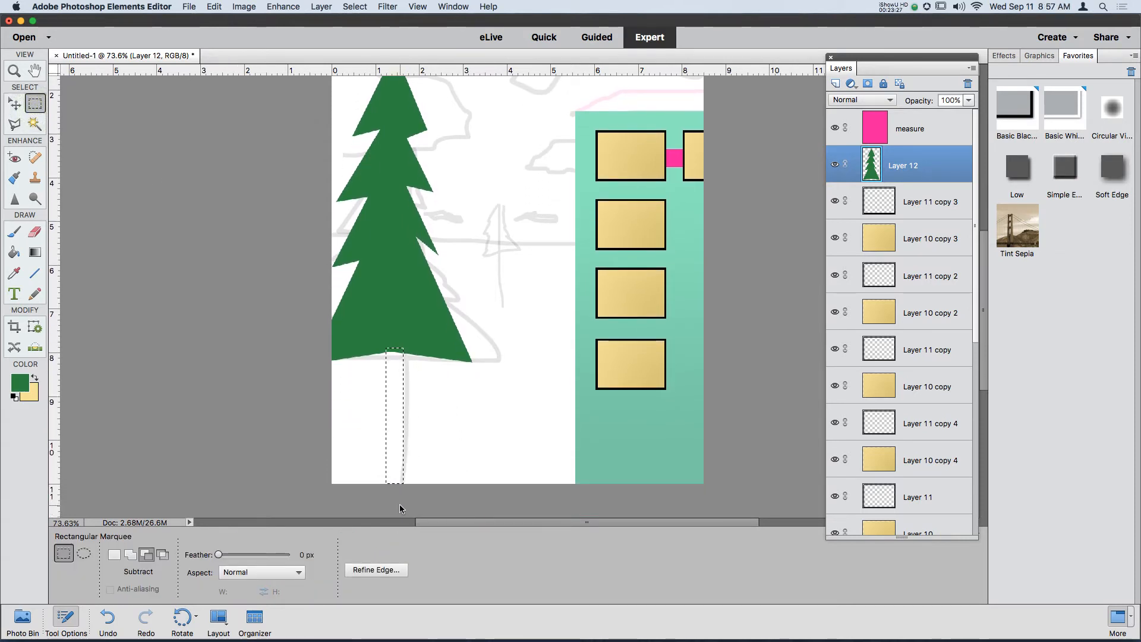
Step: Add a new layer above Layer 12, reset the default colors, and set the background color to pale cream #fbf7dd
left_click(835, 84)
left_click(14, 399)
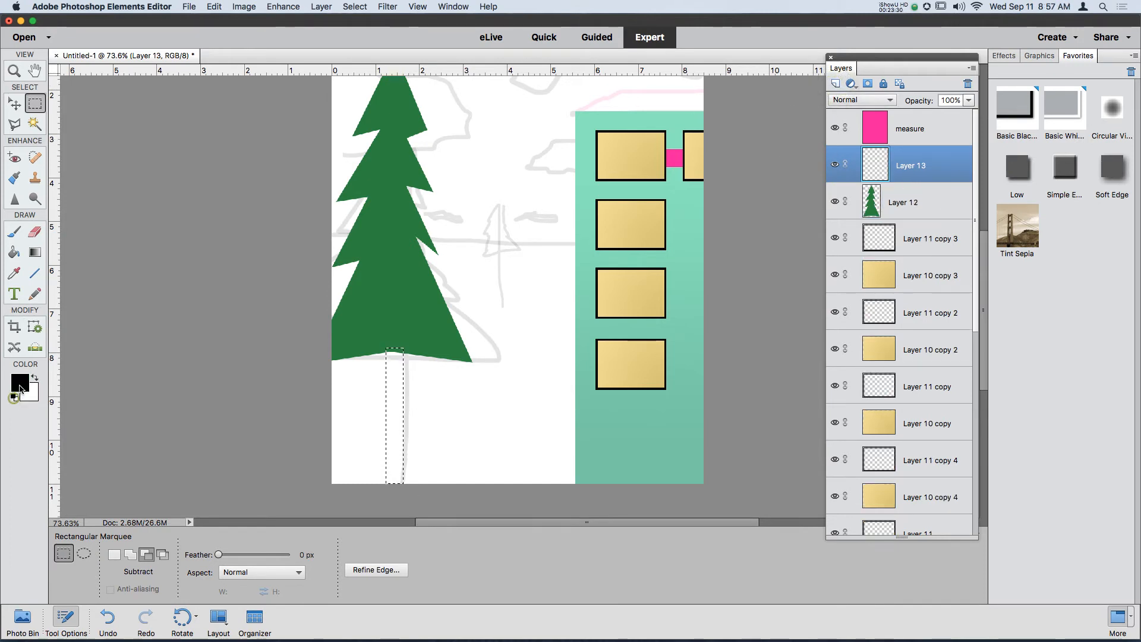
left_click(31, 396)
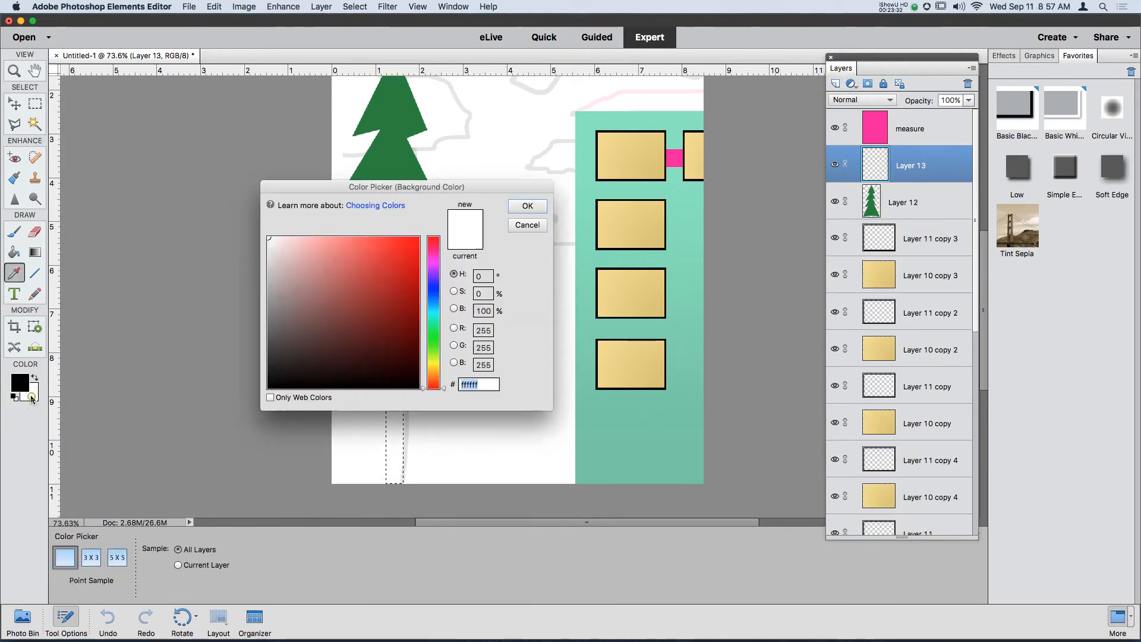
left_click(434, 367)
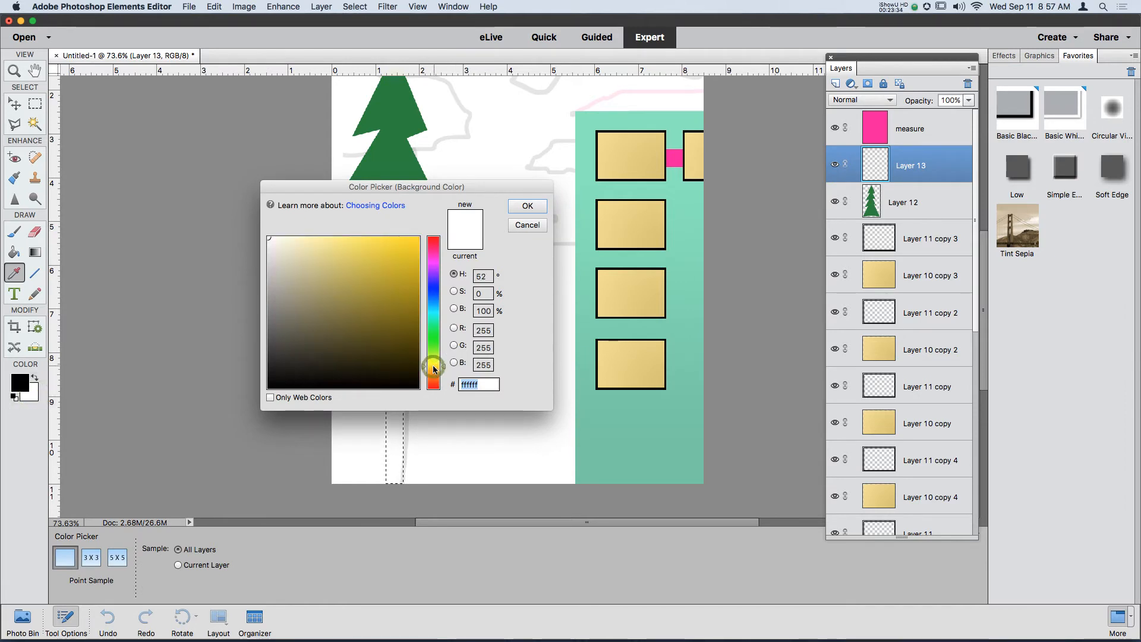
left_click(285, 239)
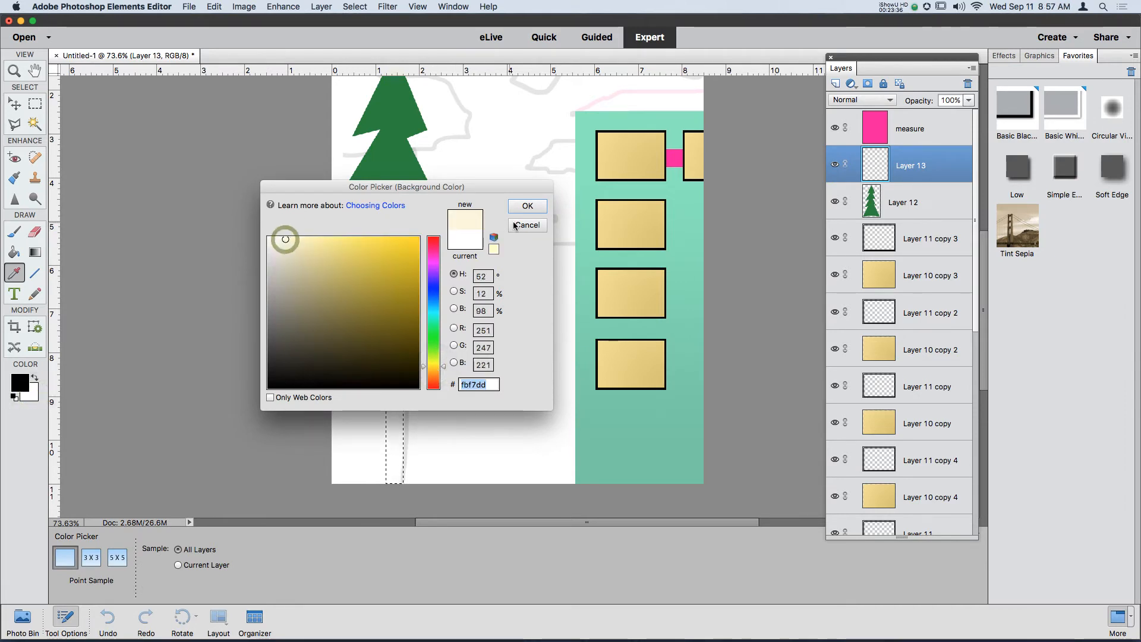
left_click(527, 206)
Step: Set the foreground color to a muted gray from the yellow hue range
left_click(23, 385)
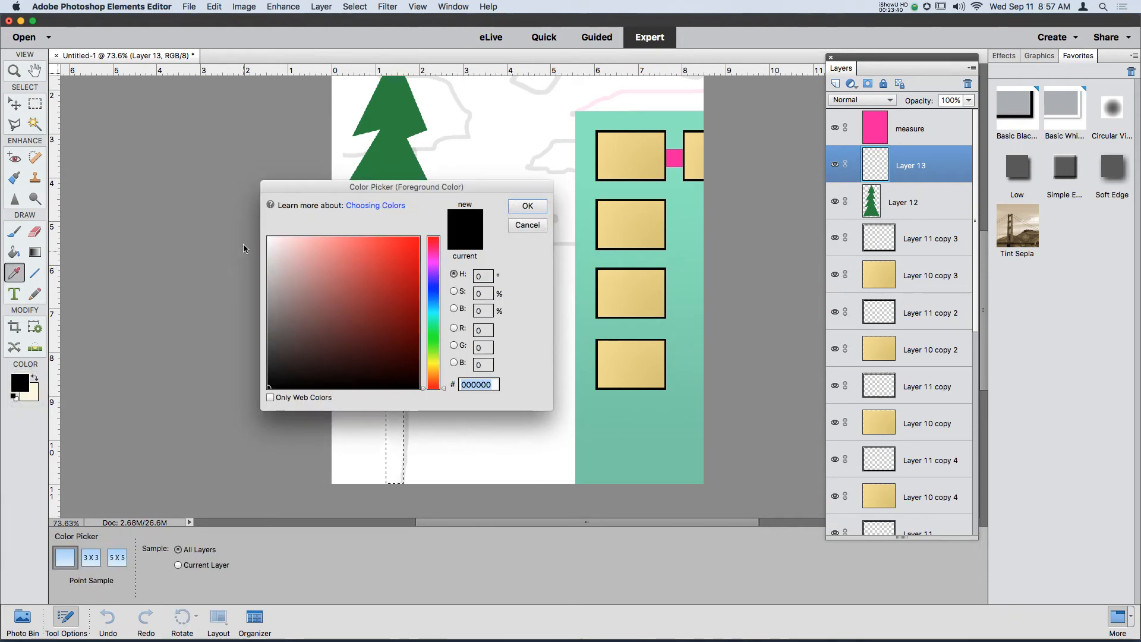
left_click(432, 364)
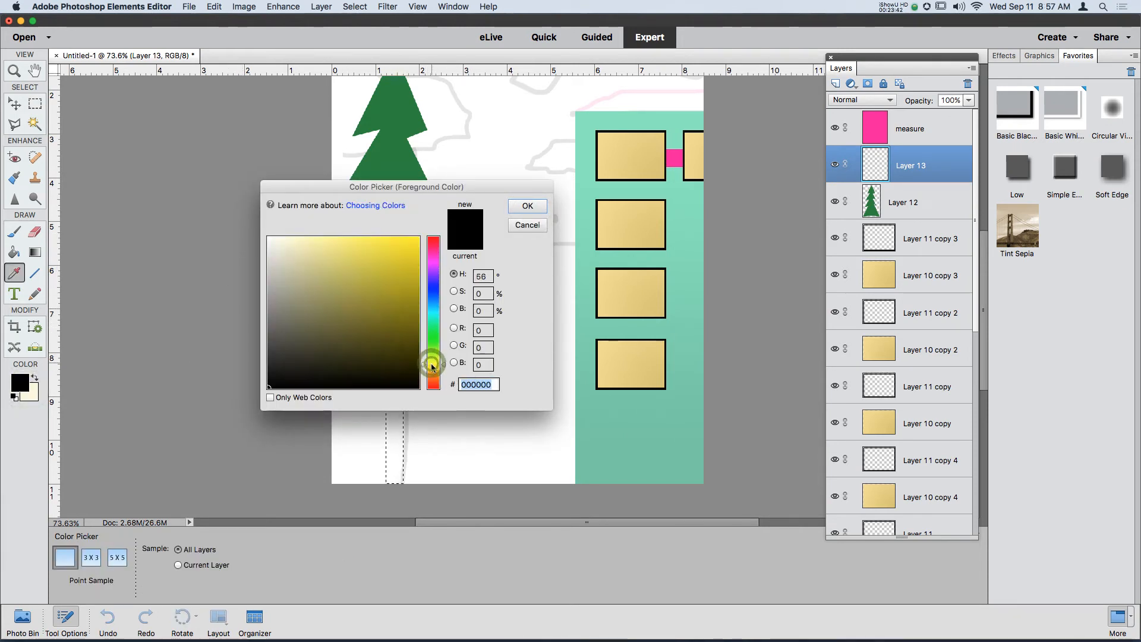
left_click_drag(432, 371, 434, 374)
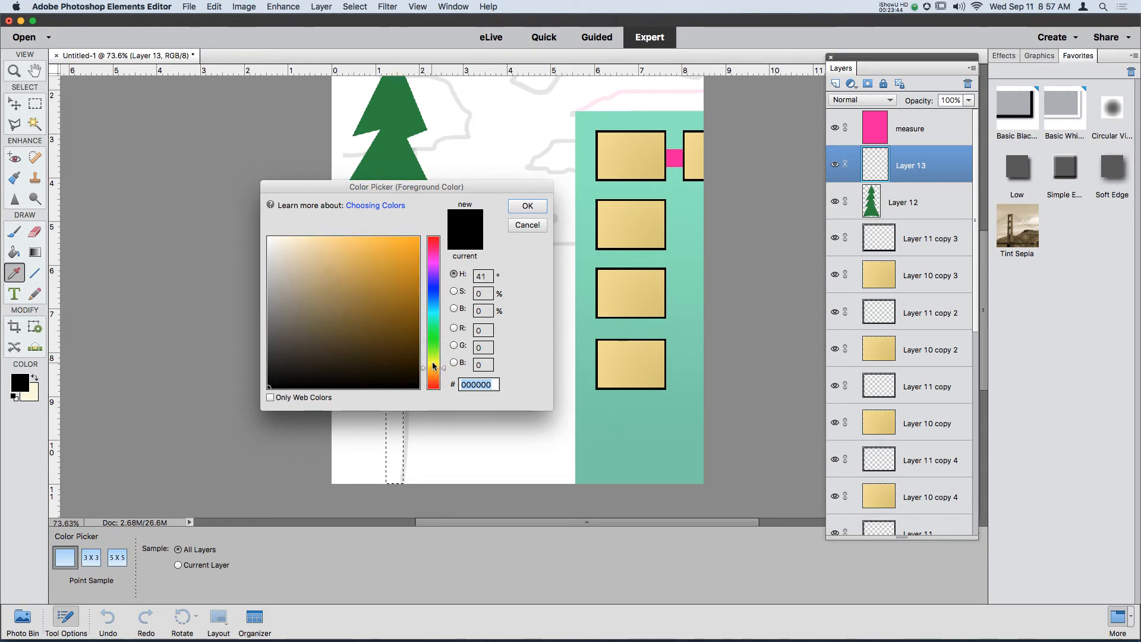
left_click(433, 363)
left_click(273, 345)
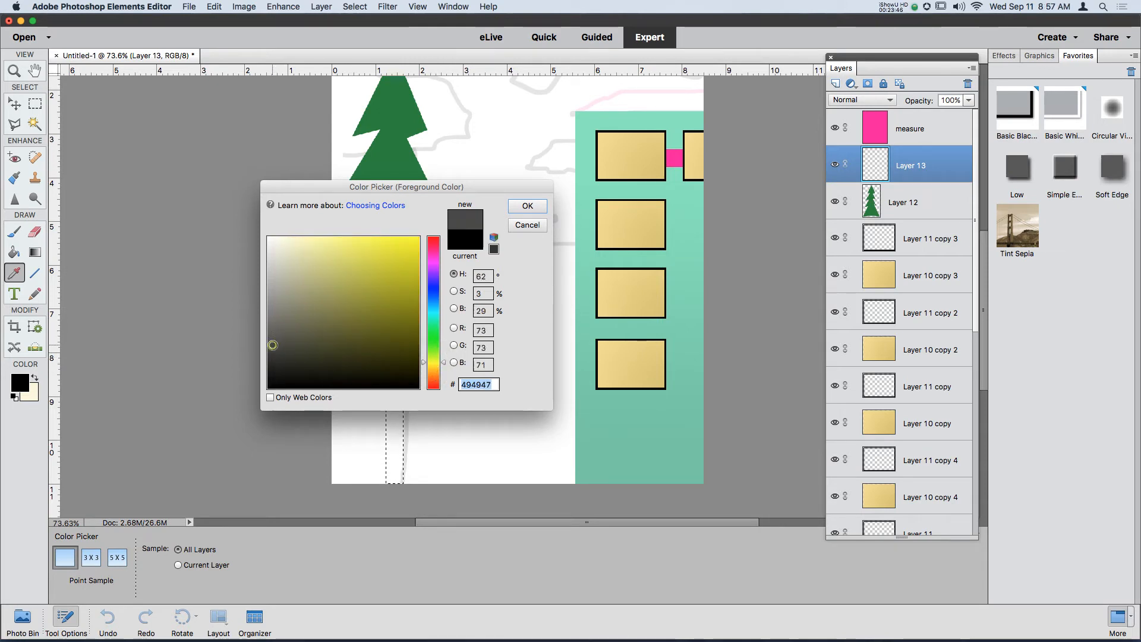
left_click(526, 207)
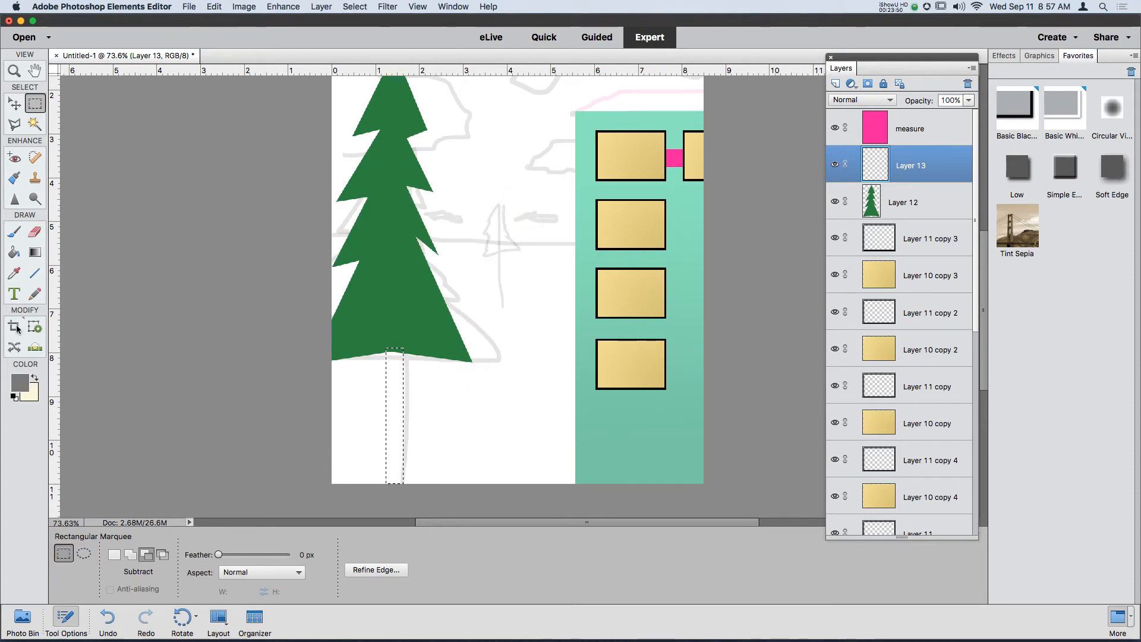
Step: Try a gray-to-cream linear gradient running across the width of the trunk selection, and deselect
left_click(35, 252)
scroll(416, 452, "up", 3)
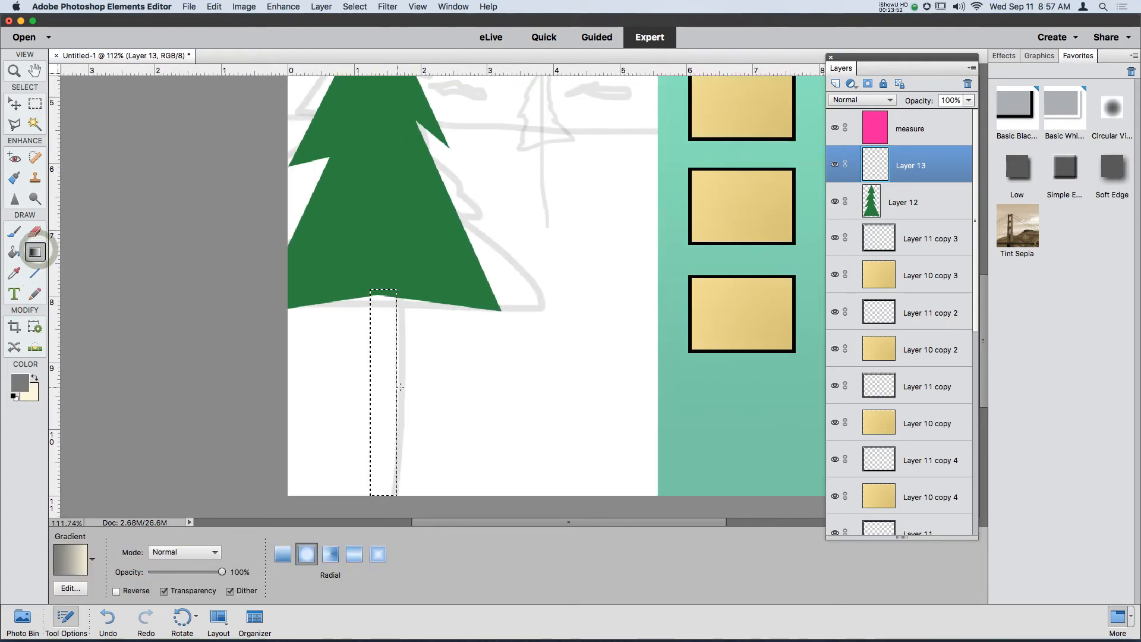
left_click_drag(404, 387, 393, 388)
key("ctrl+z")
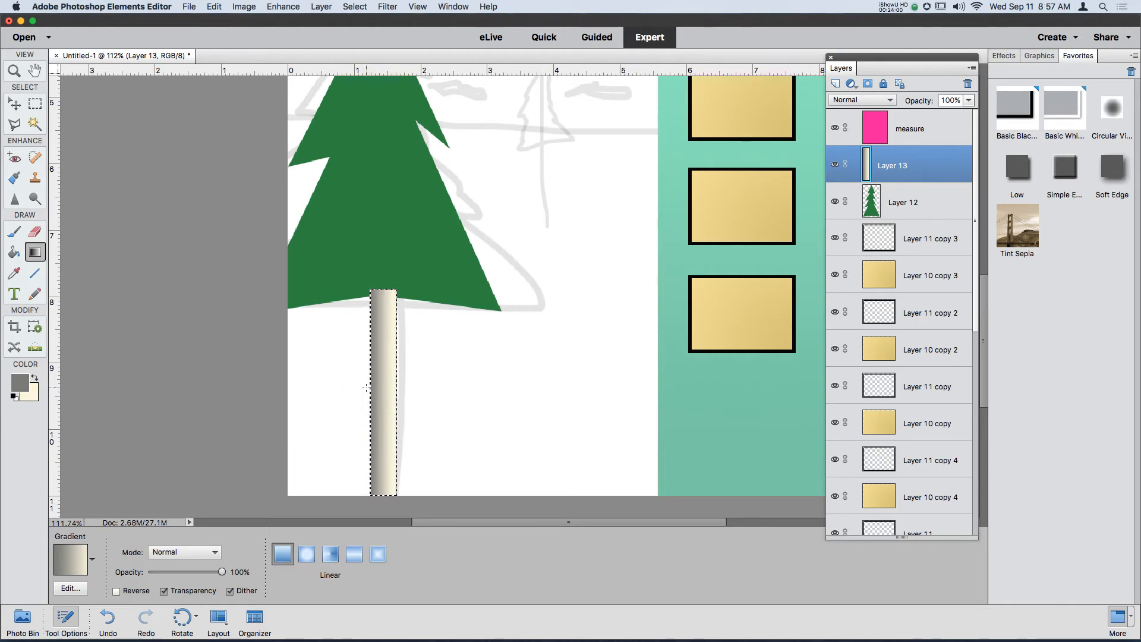
left_click_drag(383, 386, 384, 387)
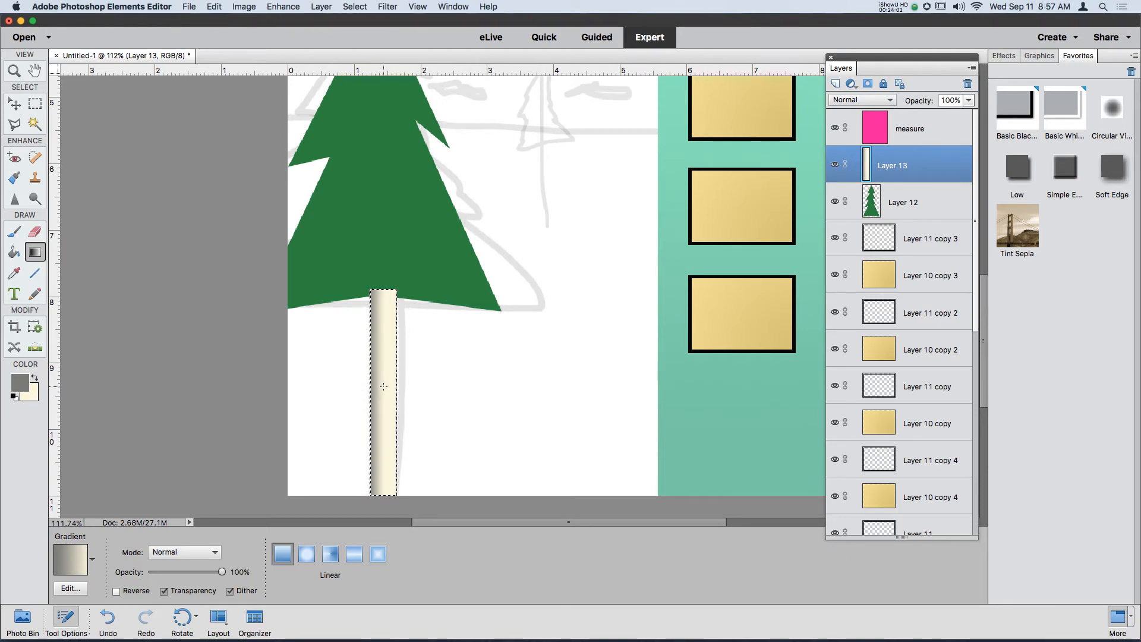
scroll(393, 387, "down", 3)
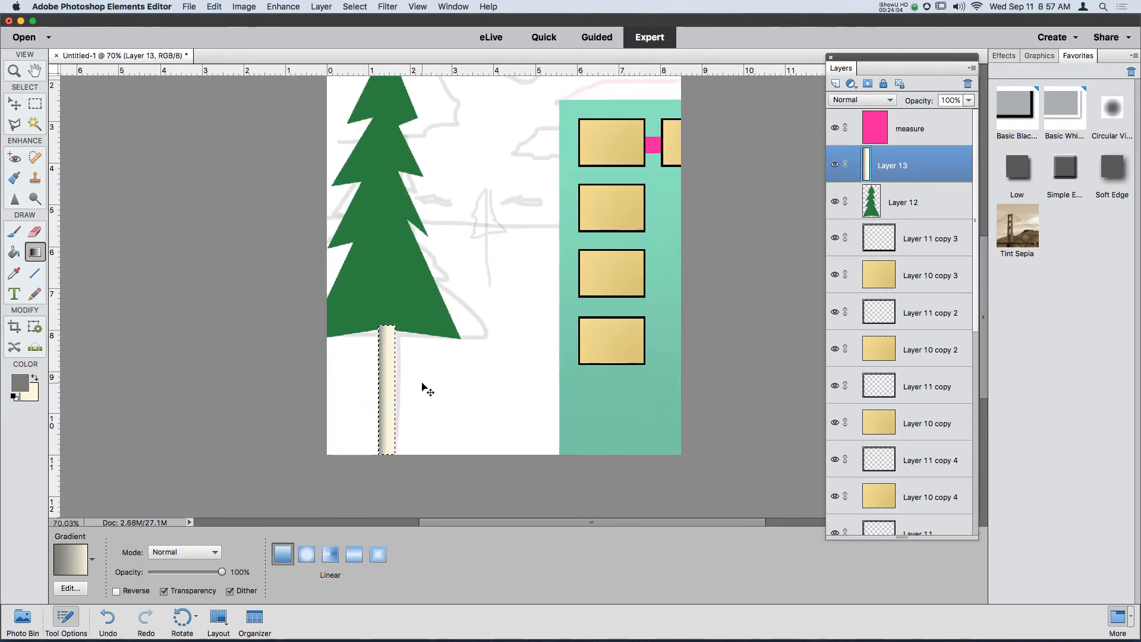
key("super+d")
scroll(398, 417, "up", 5)
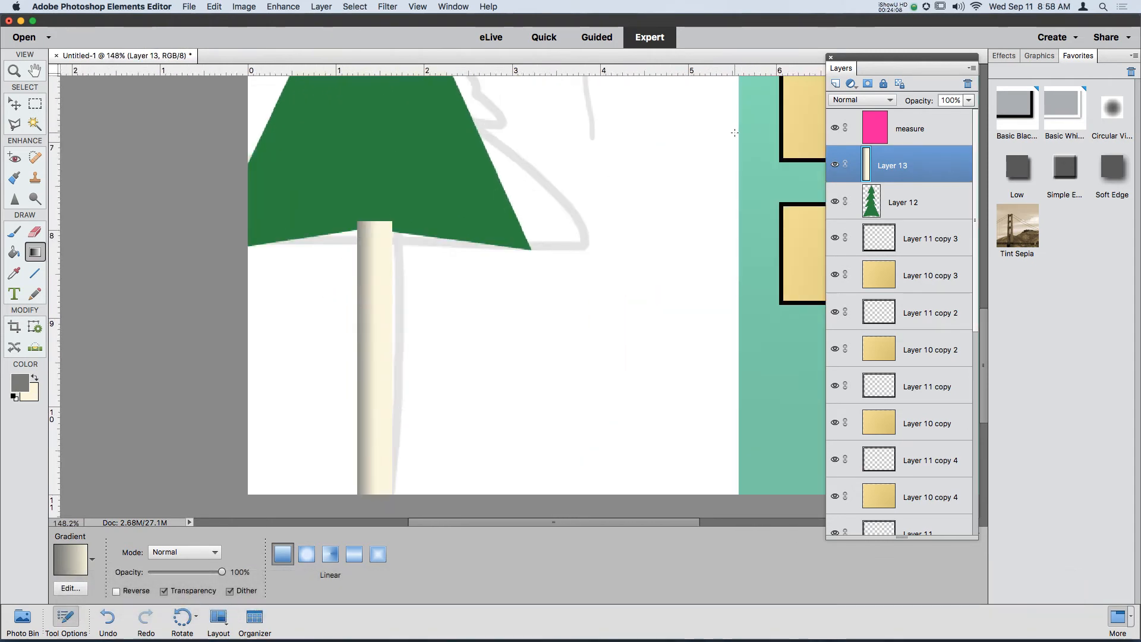
scroll(458, 295, "down", 4)
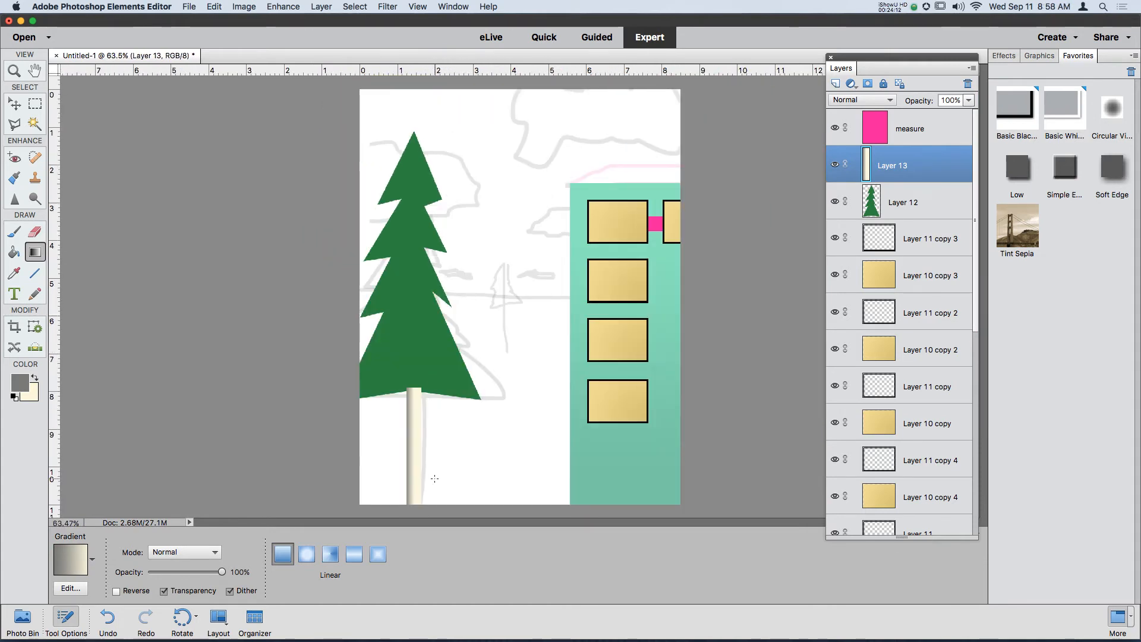
Step: Replace the trunk's gradient with a linear one running from gray at its upper end to cream at its base, and deselect
key("super+z")
key("super+z")
key("super+z")
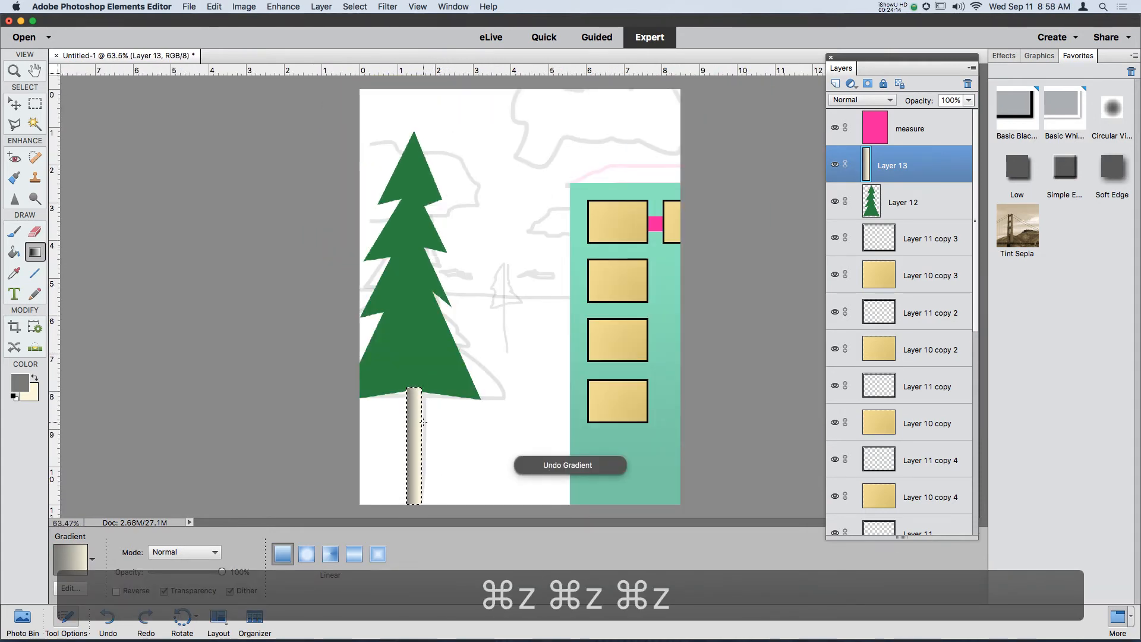
left_click_drag(413, 382, 414, 483)
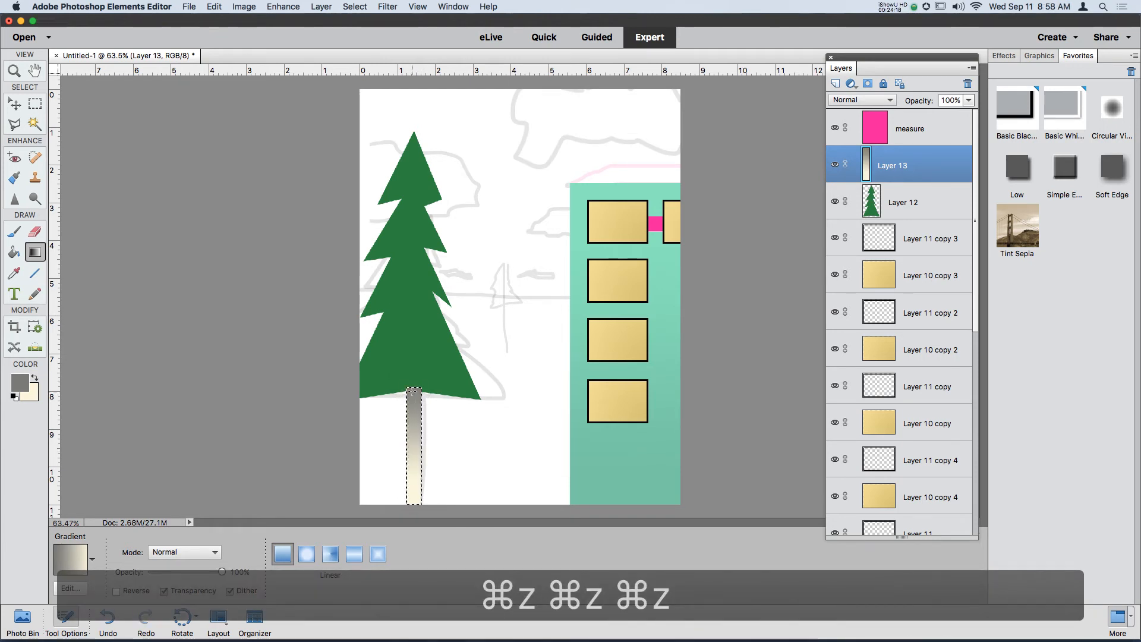
key("super+d")
Step: Move the trunk's layer, Layer 13, beneath the tree's Layer 12
key("v")
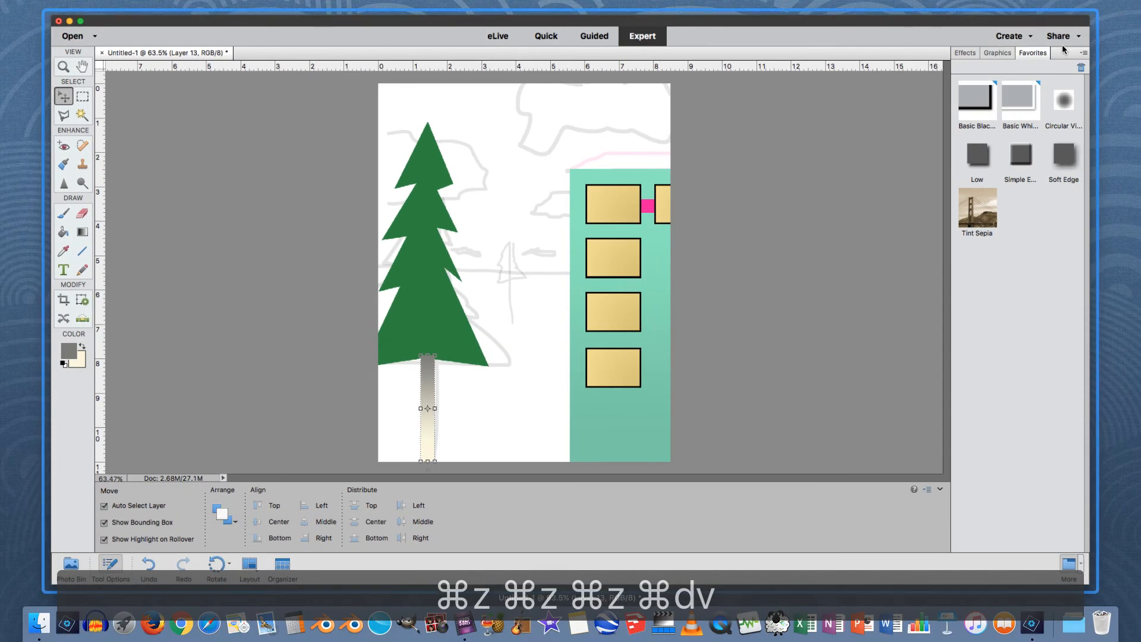
left_click(1063, 50)
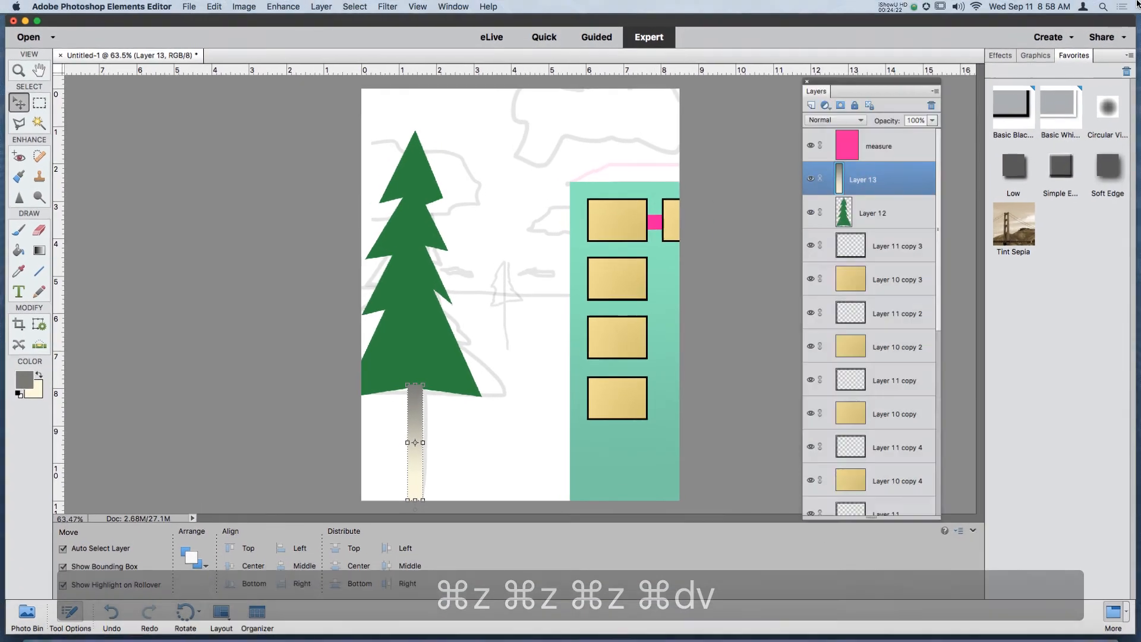
left_click_drag(899, 173, 897, 217)
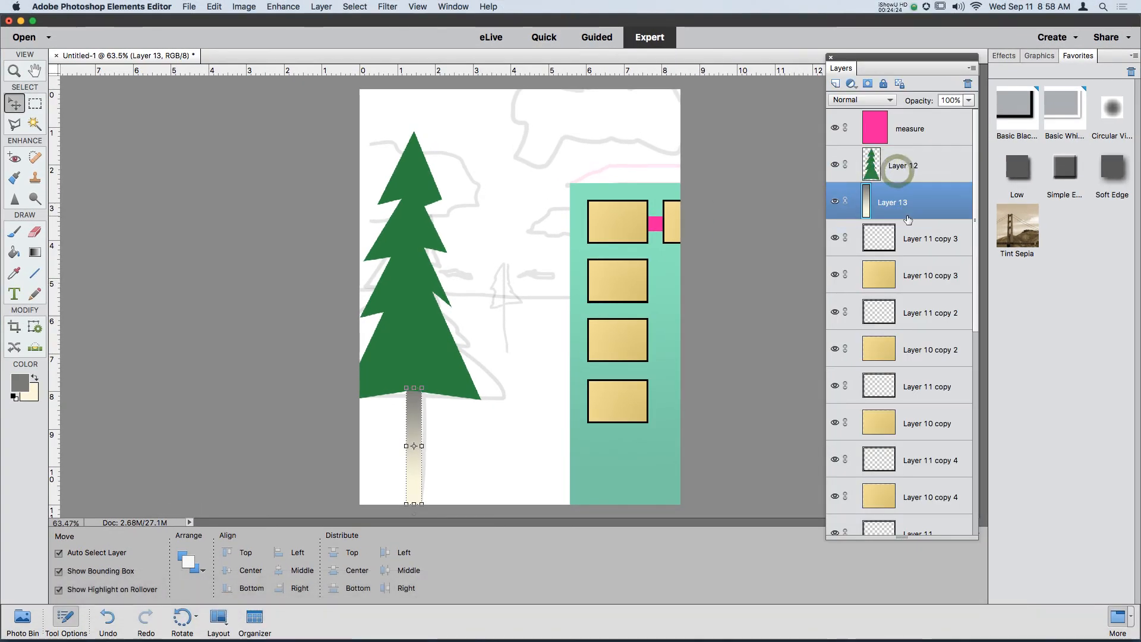
left_click(504, 370)
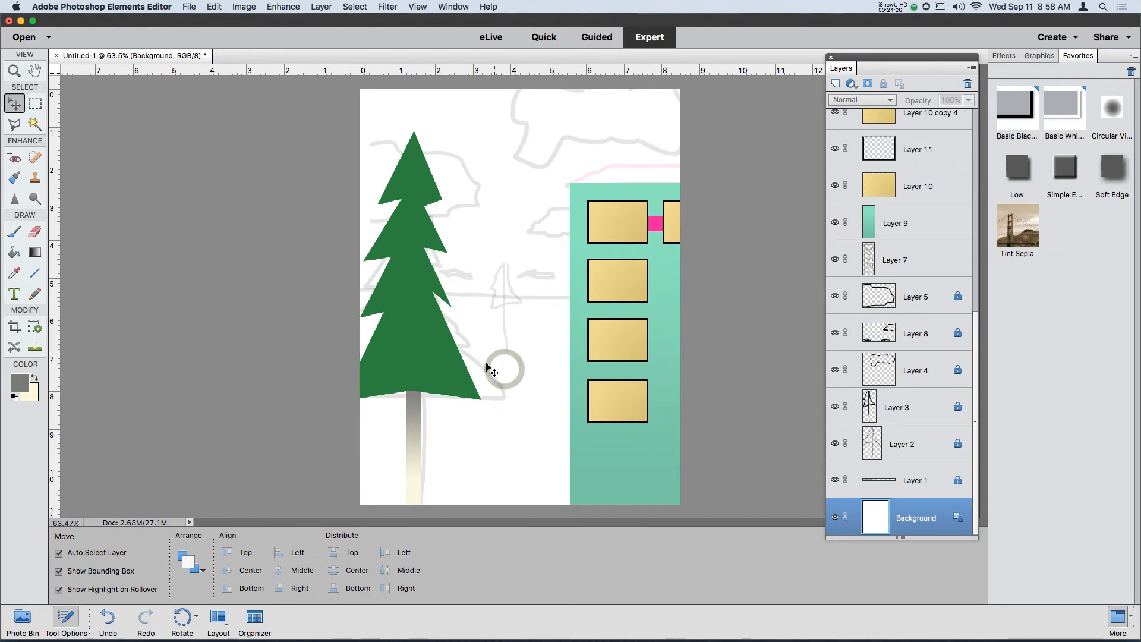
Step: Make the tree's layer active and switch to the Polygonal Lasso for its upper branches
left_click(411, 277)
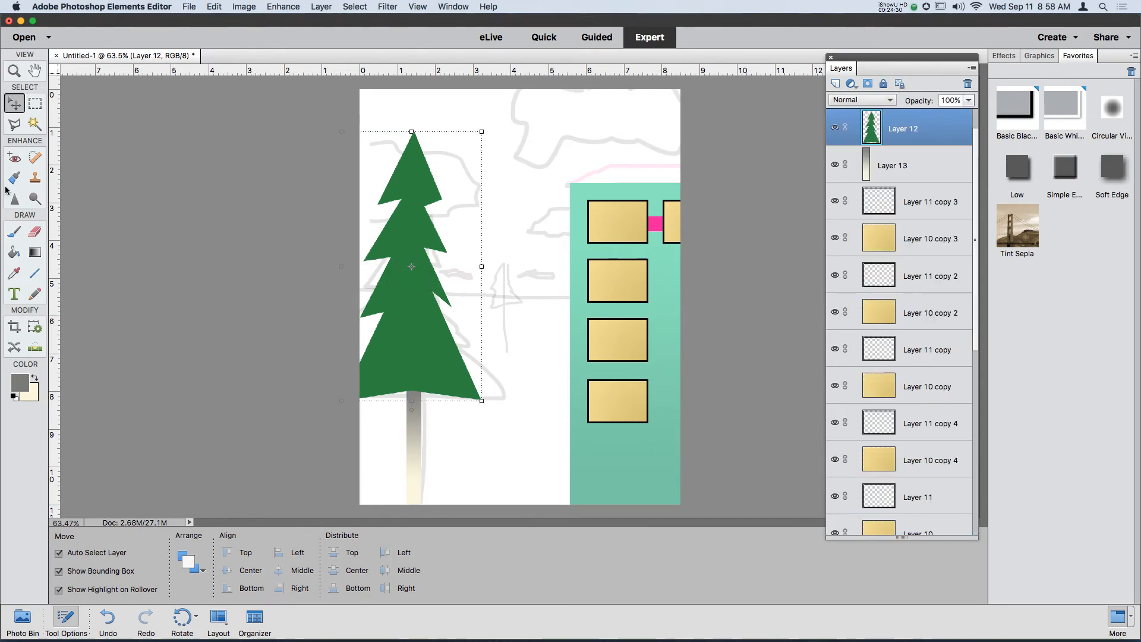
left_click(15, 124)
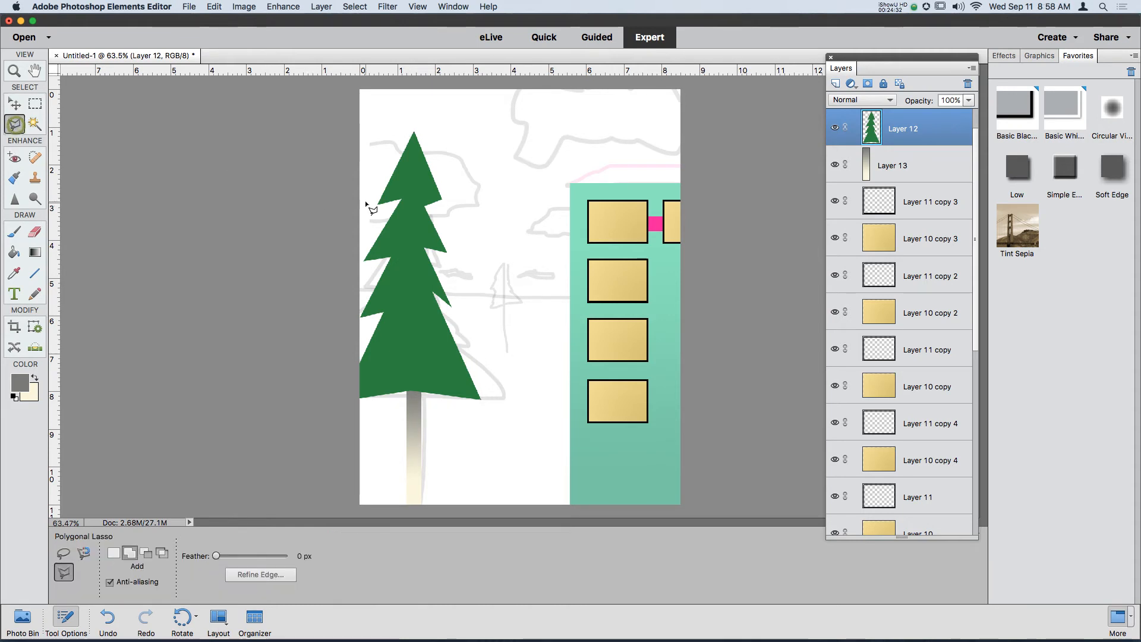
scroll(437, 185, "up", 3)
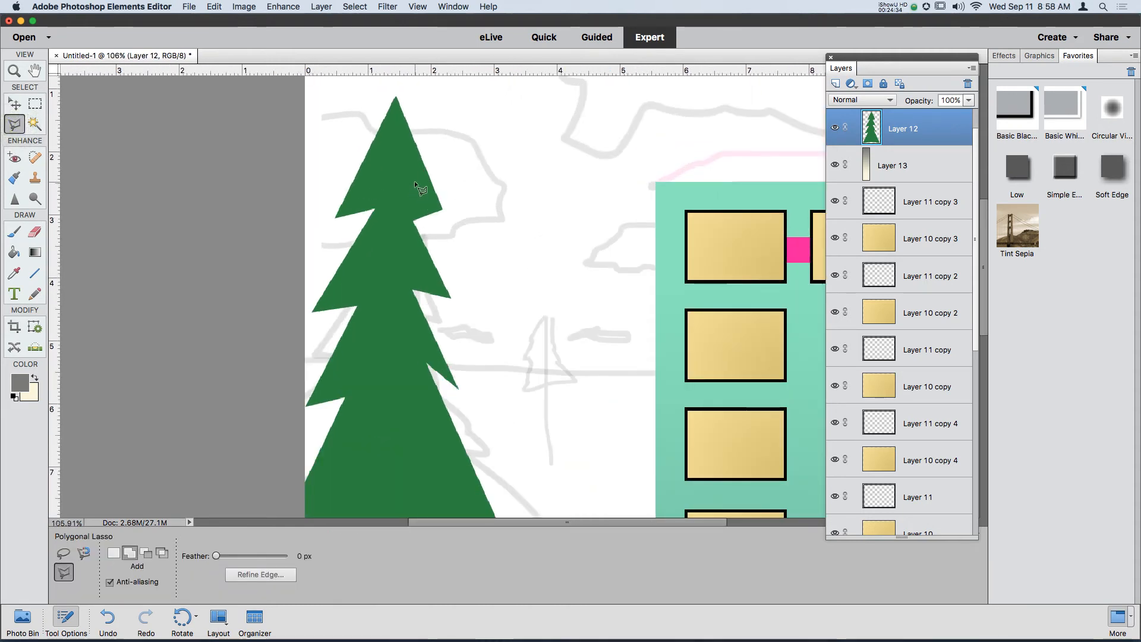
left_click(414, 182)
left_click(449, 213)
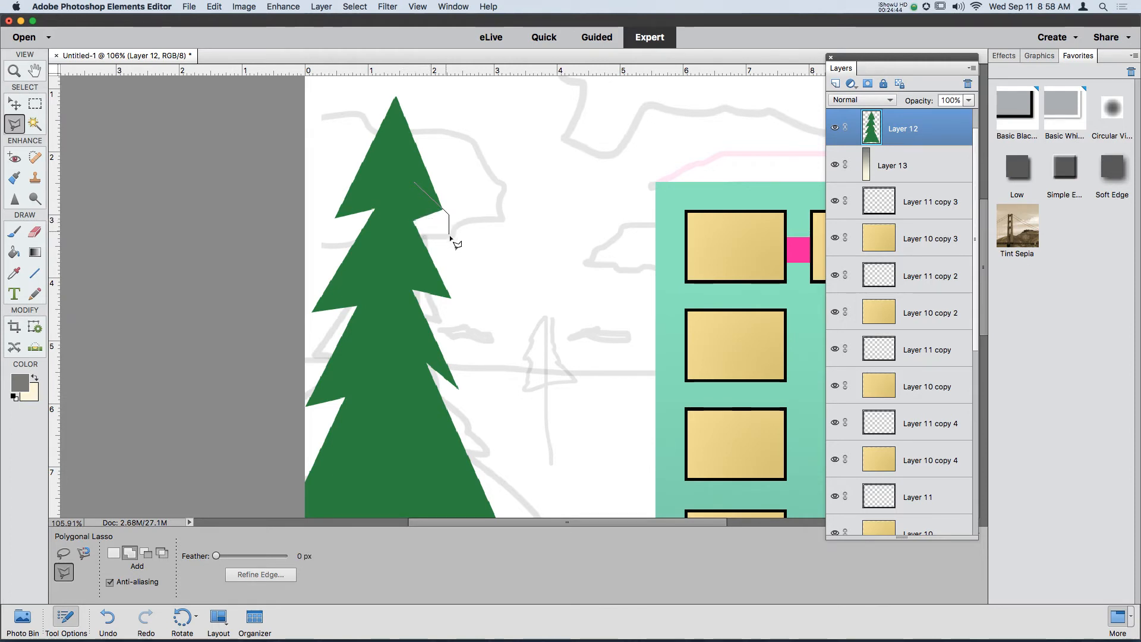
key("super+d")
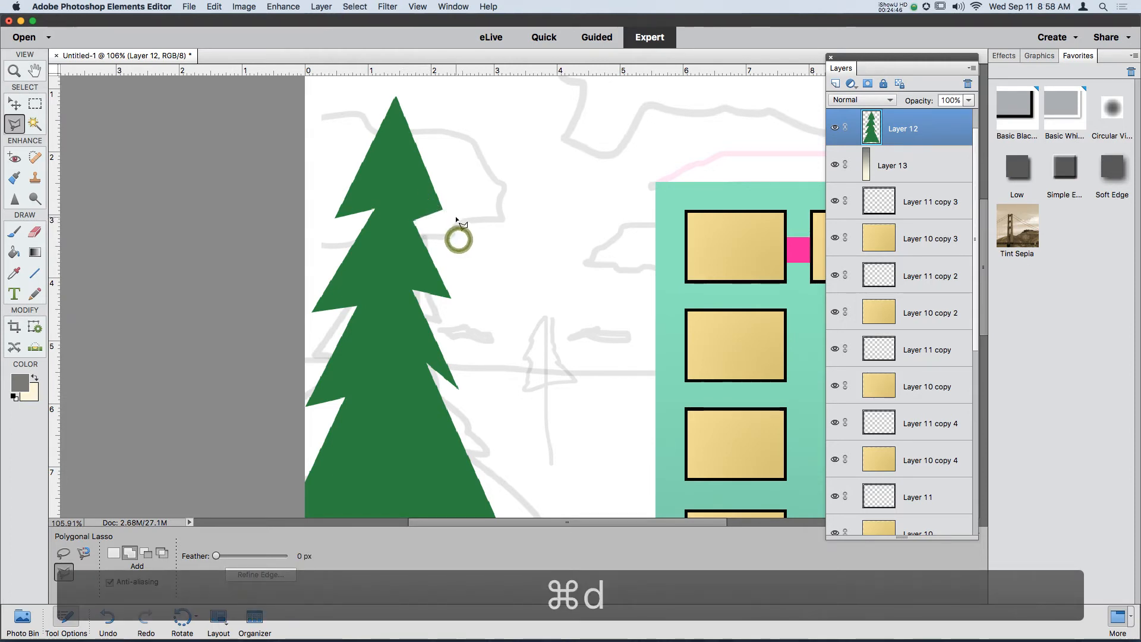
Step: Lasso a polygon around the tree's uppermost right branch, extending past its tip and following the notch to the next branch below
left_click(439, 200)
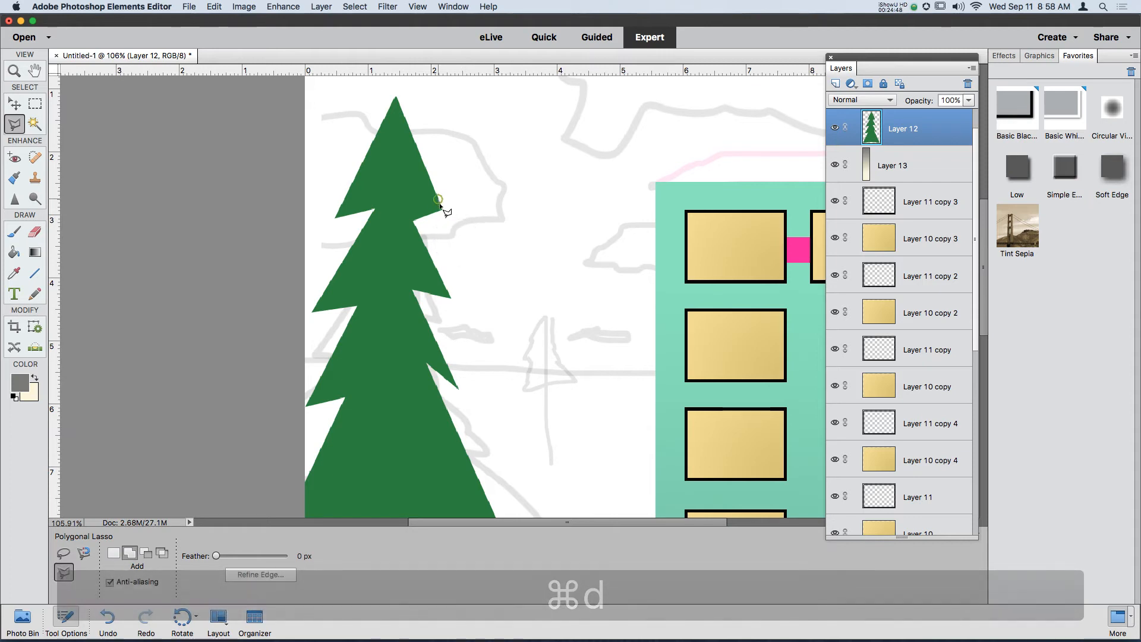
left_click(447, 224)
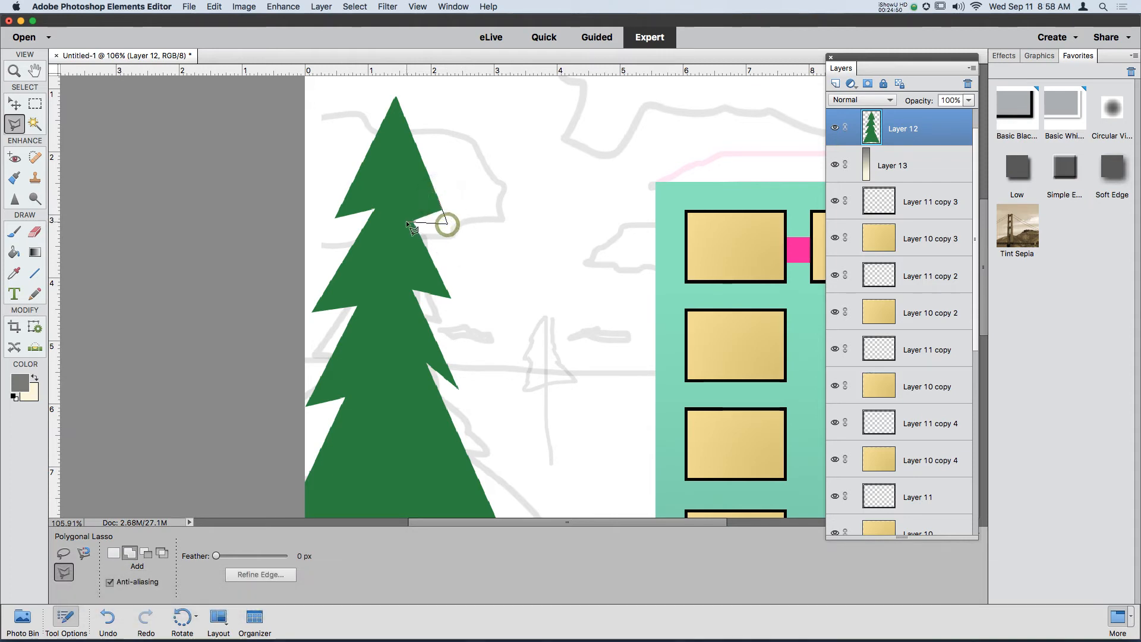
left_click(409, 215)
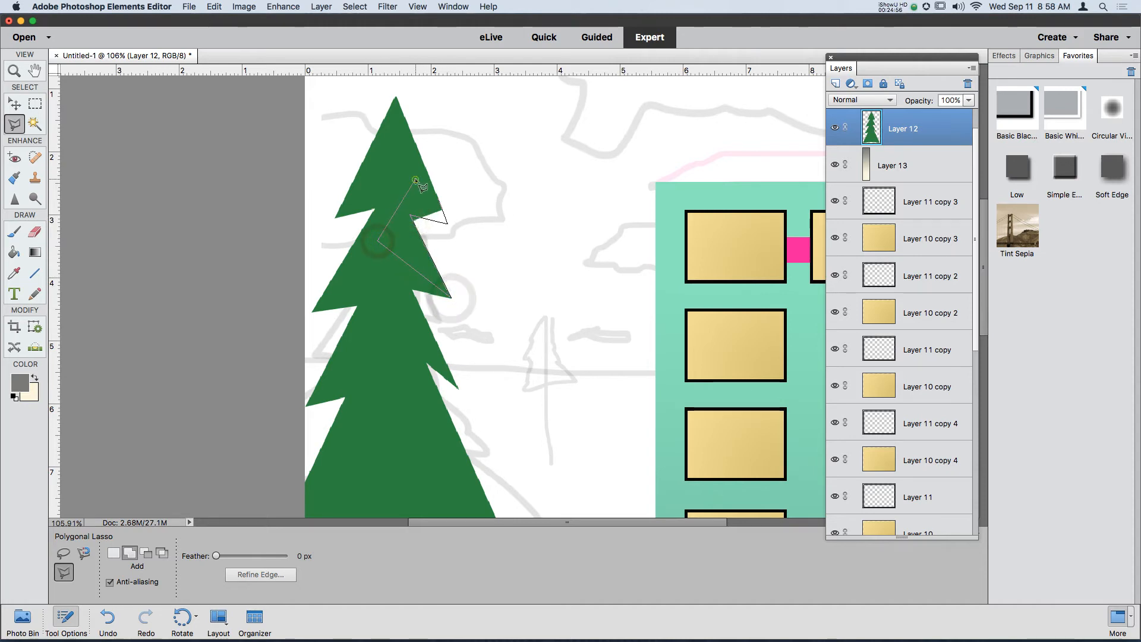
left_click(416, 180)
Step: Fill the selected extension of the branch tip with green sampled from the tree, undoing any stray fills
key("k")
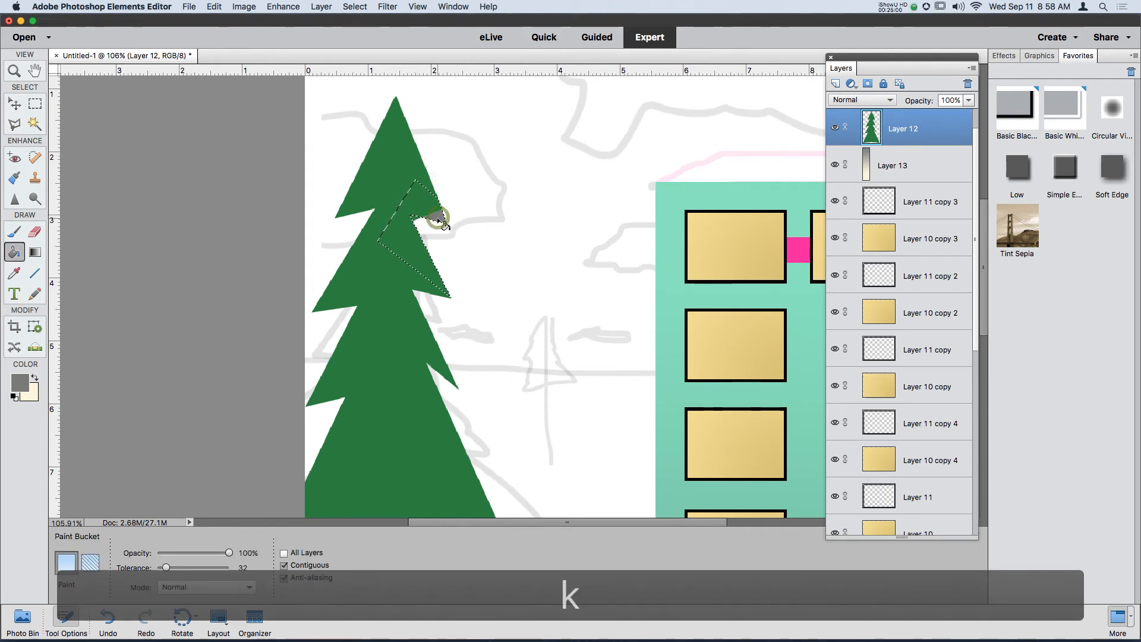
key("super+z")
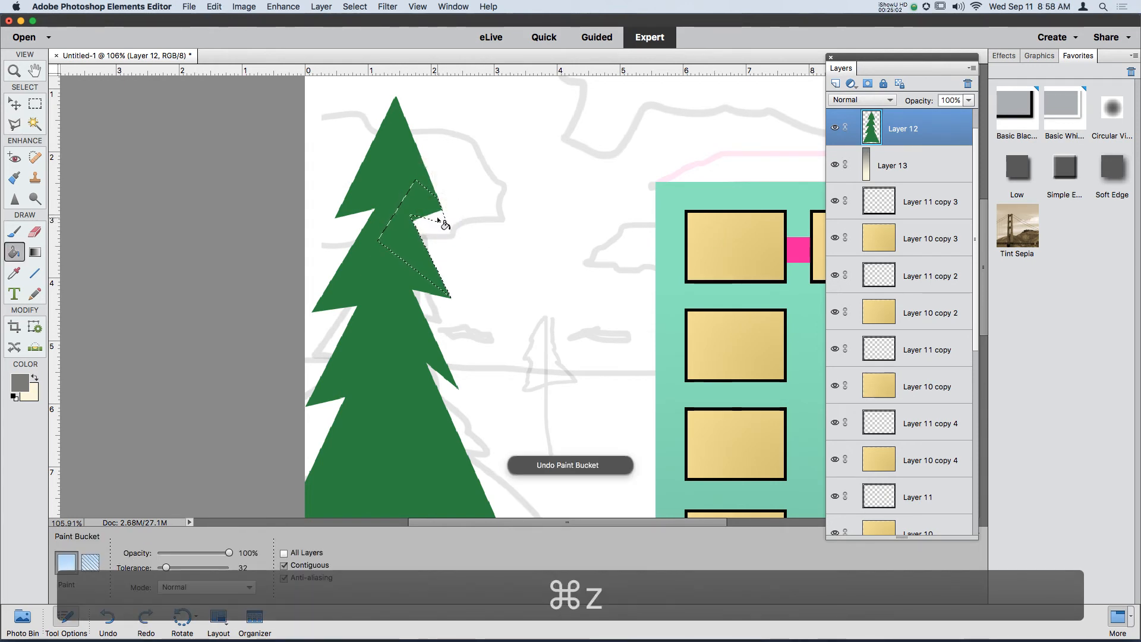
key("i")
left_click(408, 168)
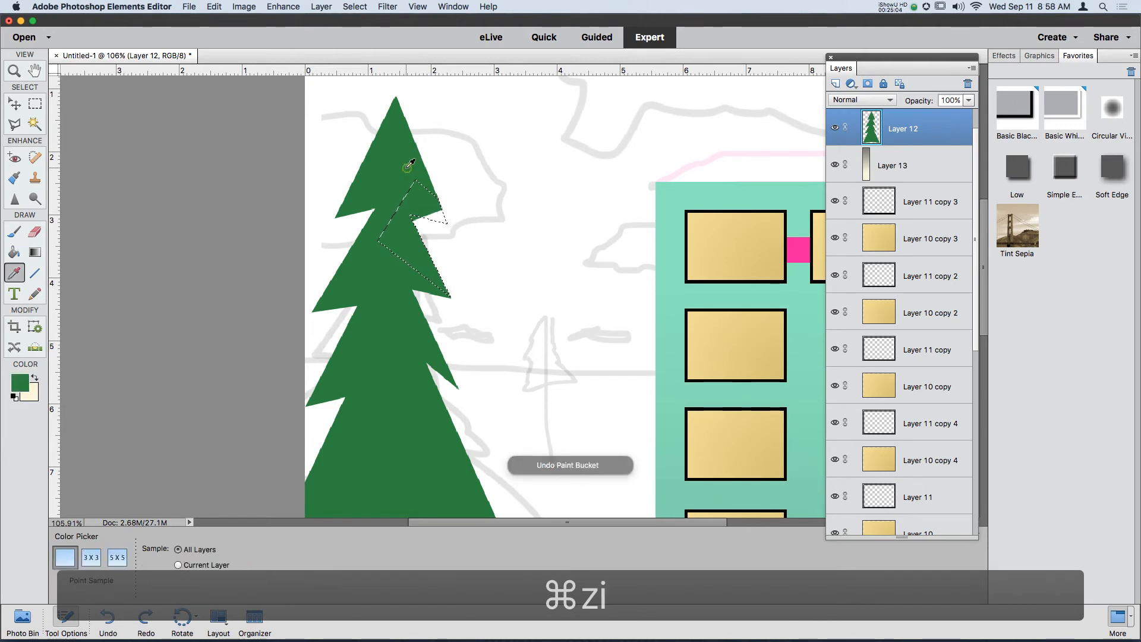
key("k")
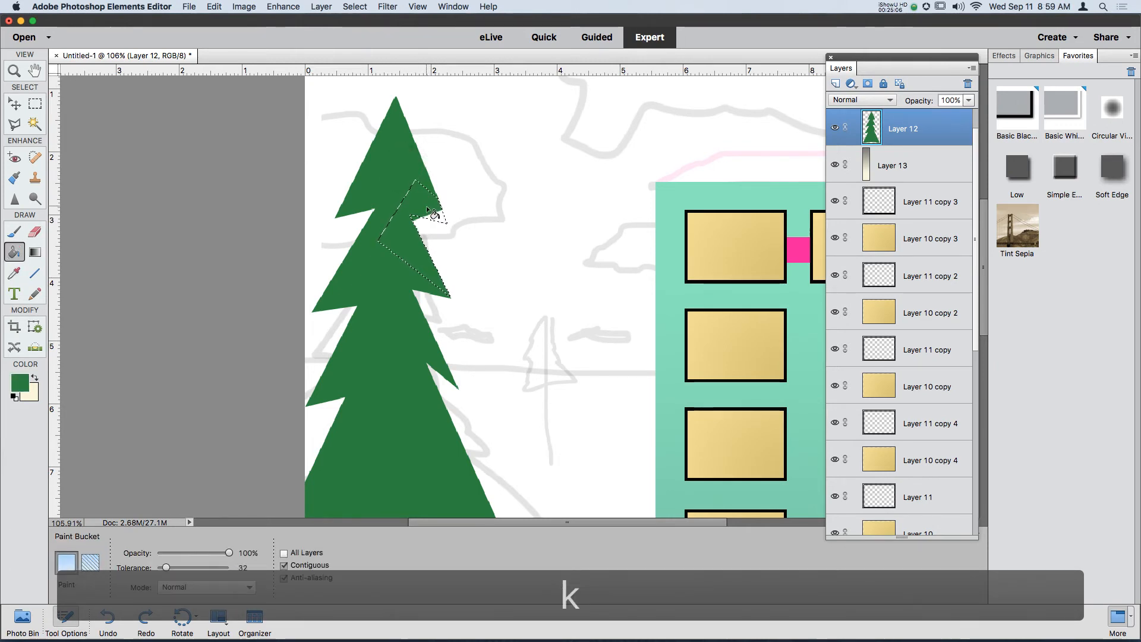
left_click(436, 222)
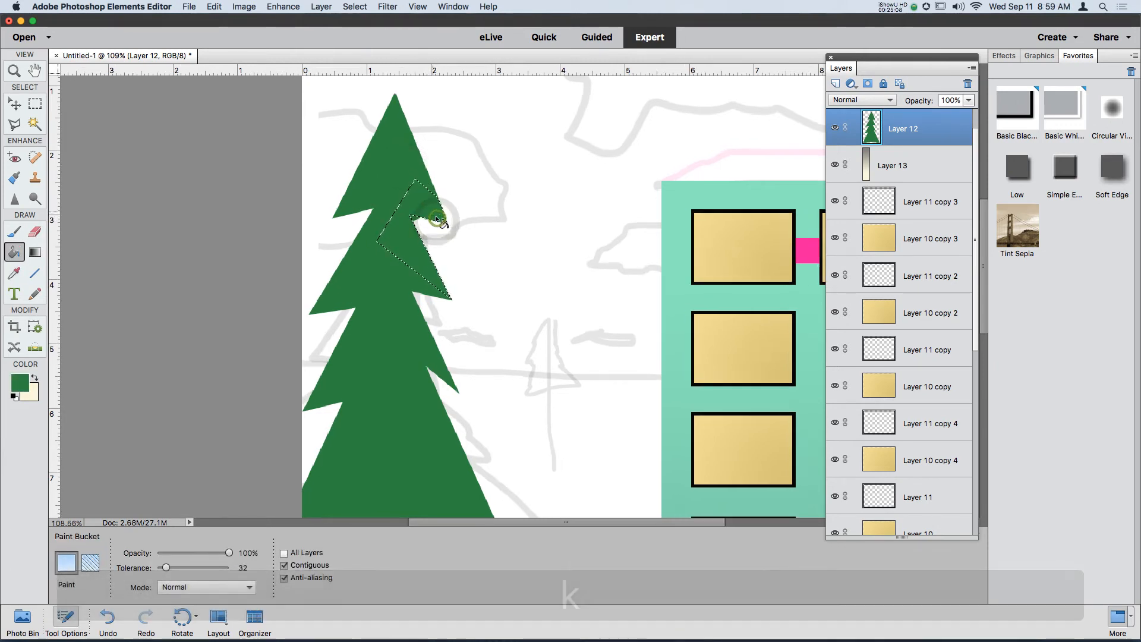
scroll(437, 222, "up", 5)
key("super+z")
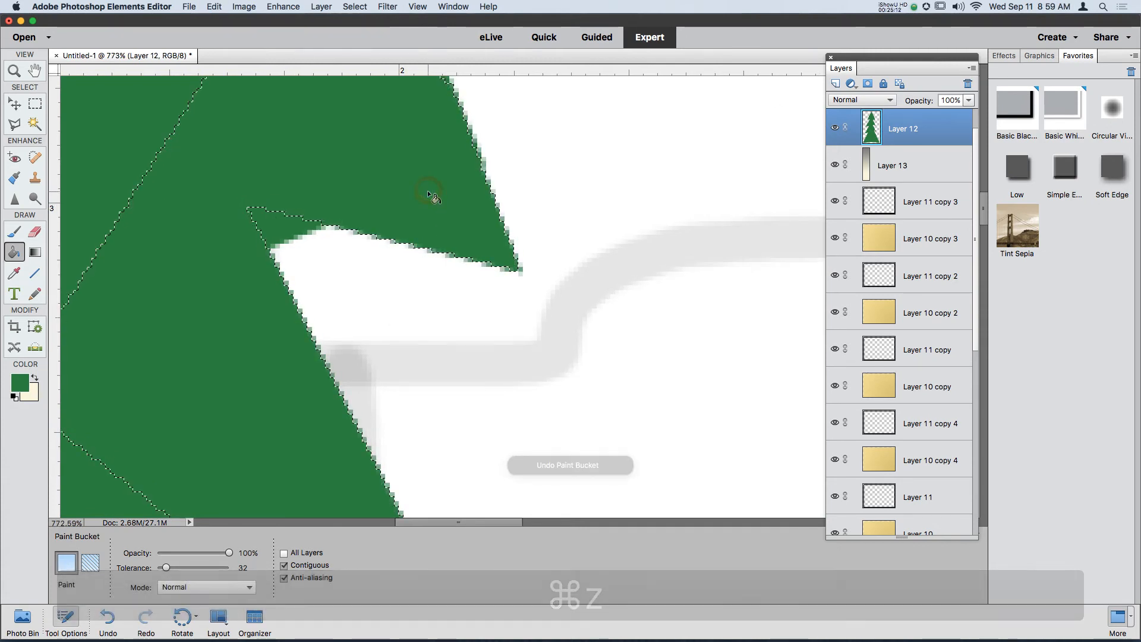
Step: Invert the selection and brush a short freehand green stroke on the white area to the right of the extended branch
key("b")
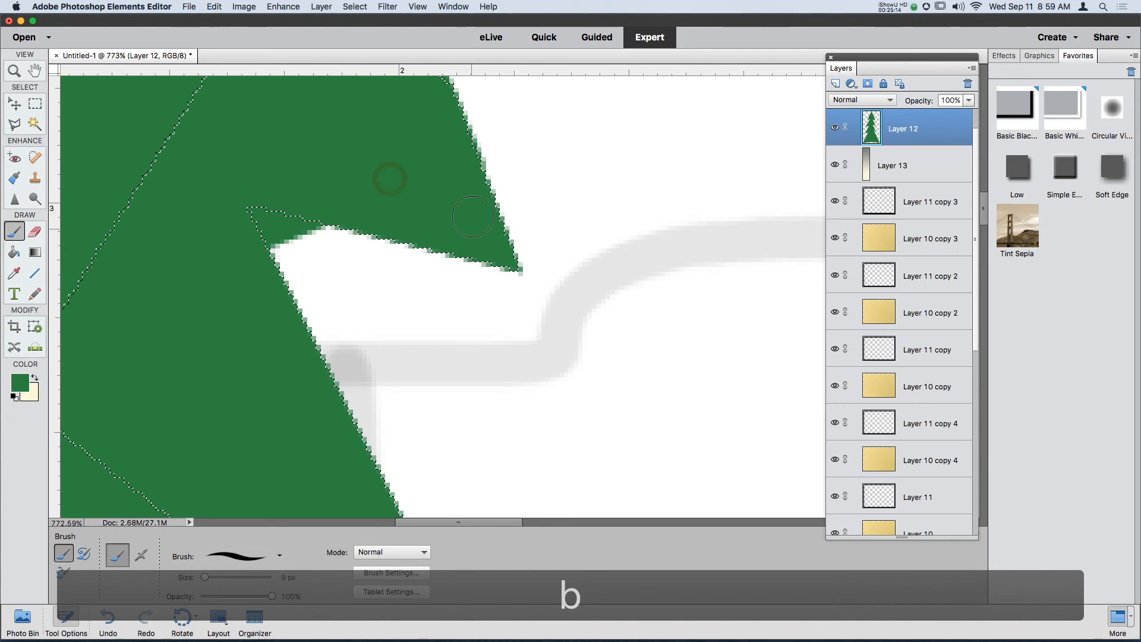
scroll(415, 230, "down", 5)
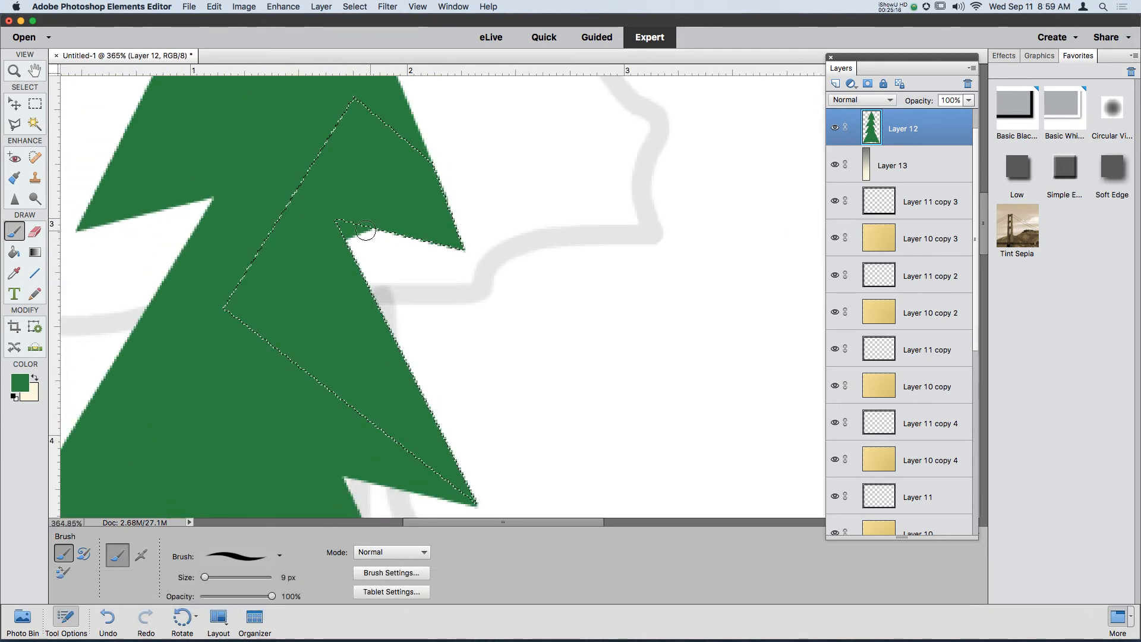
scroll(366, 230, "up", 8)
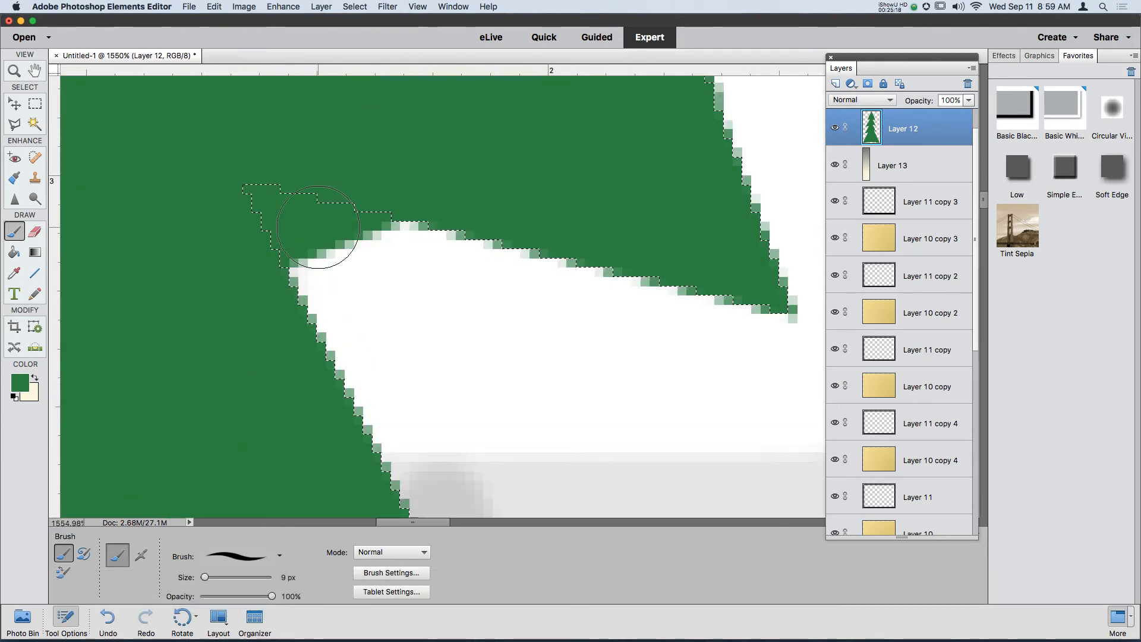
scroll(331, 238, "down", 4)
scroll(331, 232, "down", 2)
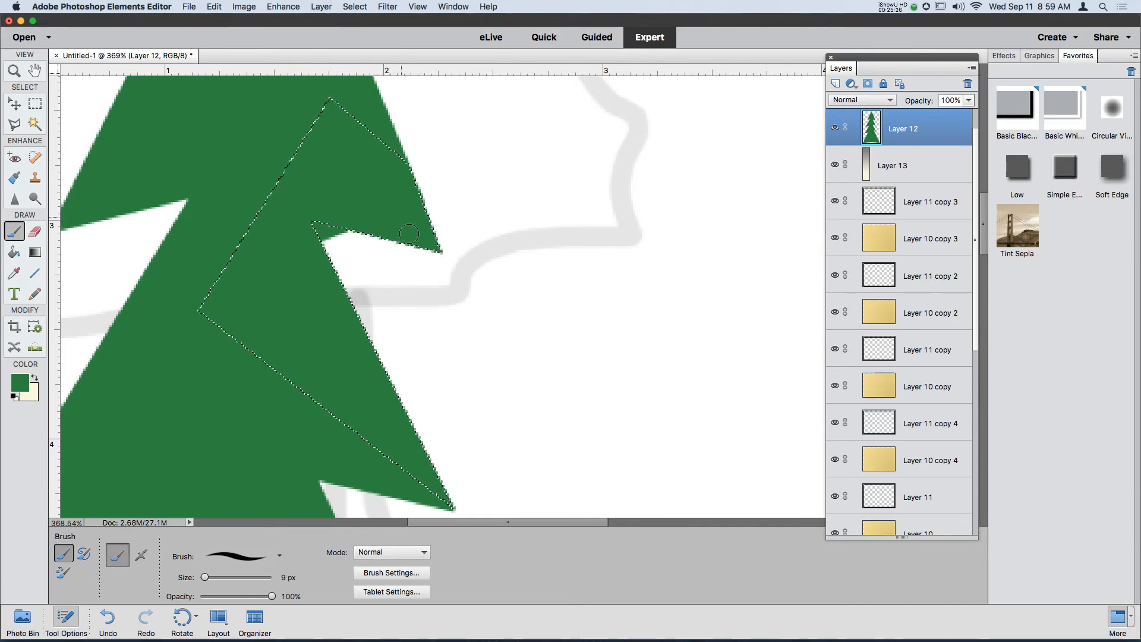
scroll(325, 237, "up", 3)
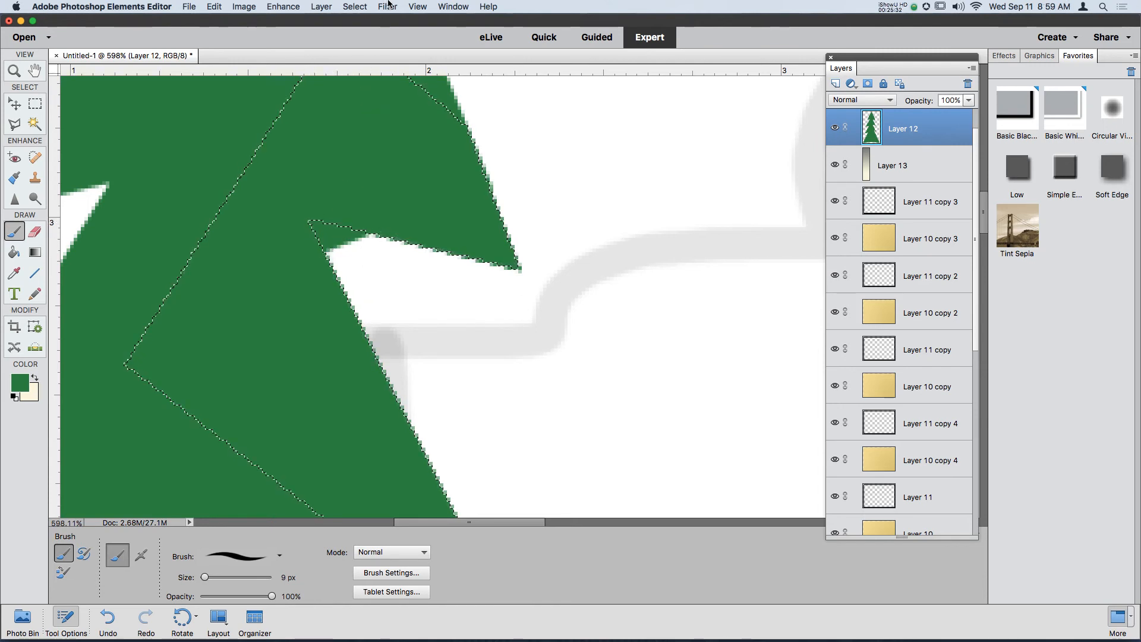
left_click(363, 4)
left_click(372, 53)
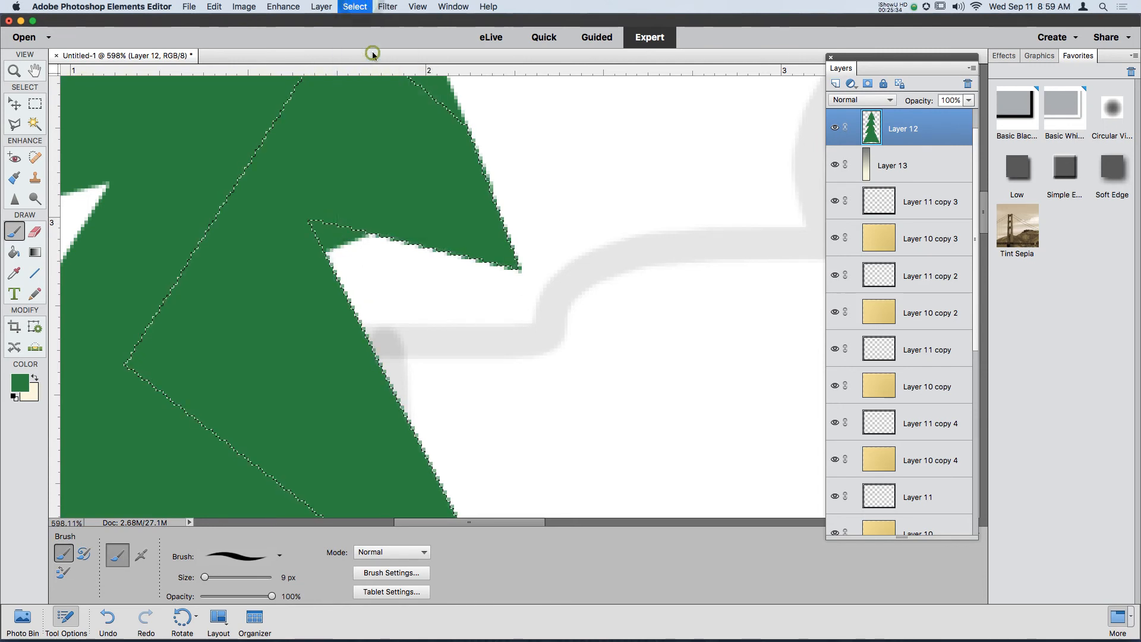
scroll(479, 295, "down", 5)
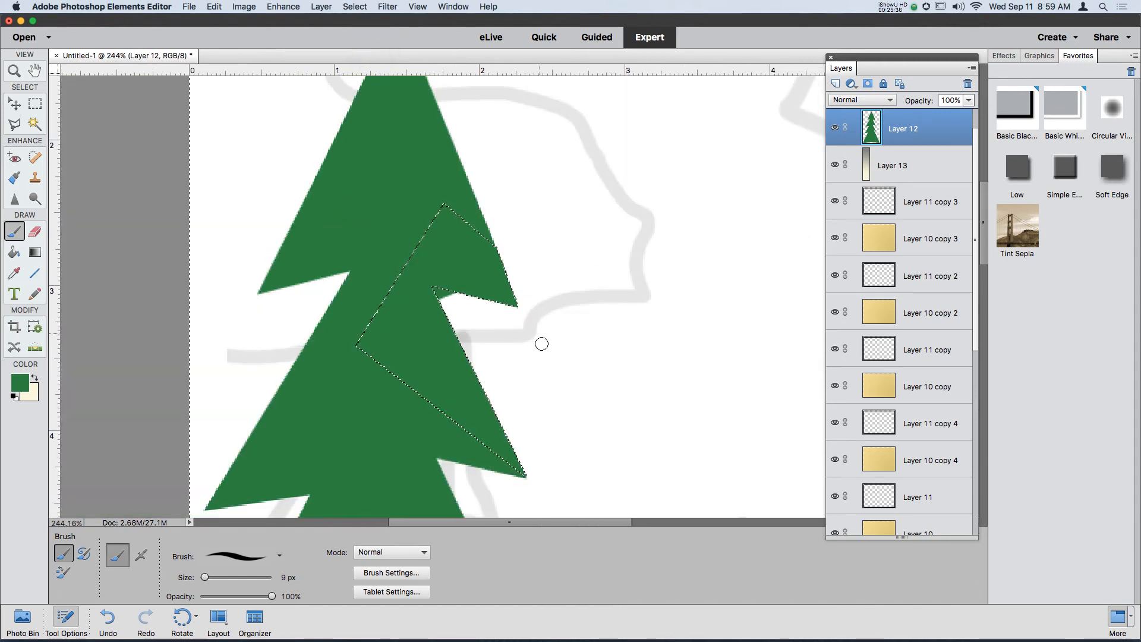
mouse_move(590, 271)
left_mouse_down()
mouse_move(641, 321)
mouse_move(608, 355)
left_mouse_up()
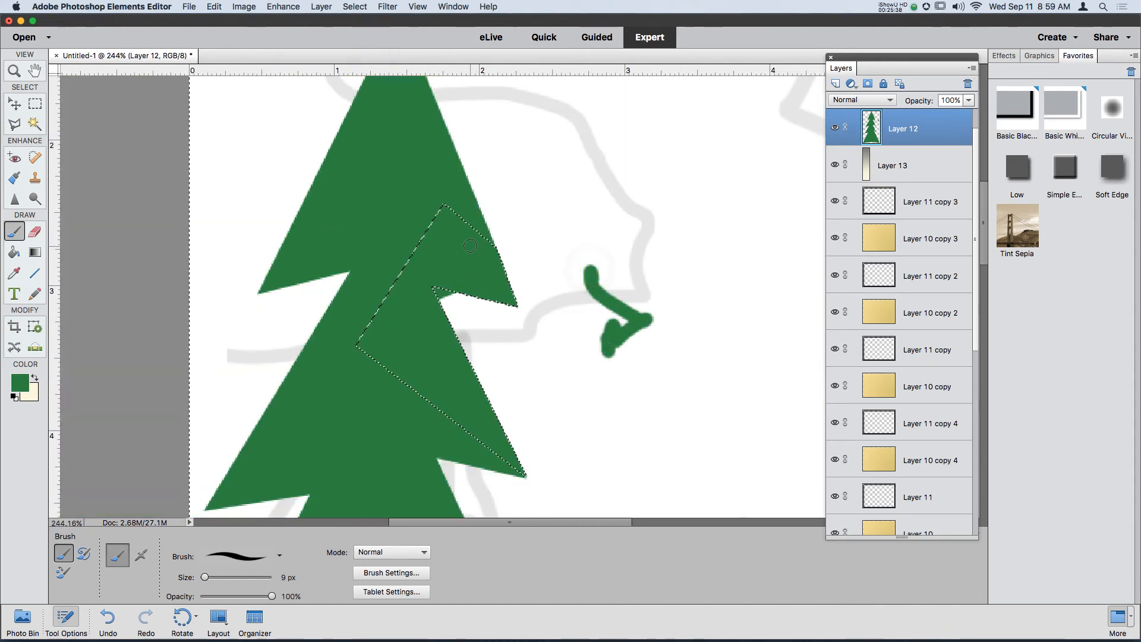
scroll(460, 241, "up", 4)
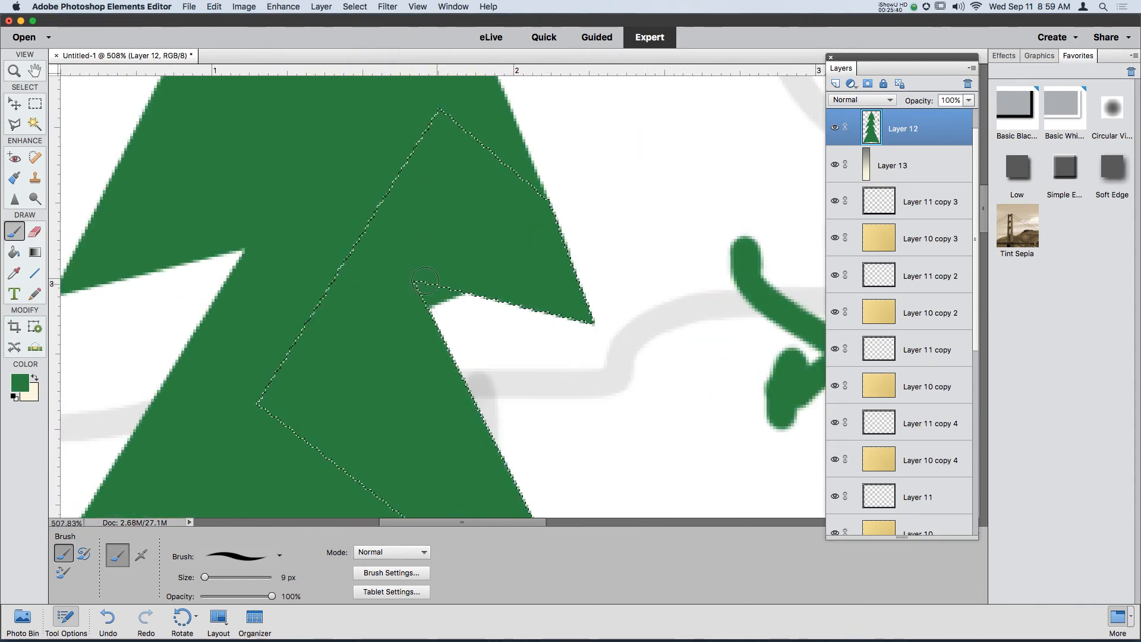
Step: Try erasing the leftover green in the notch below the upper right branch within the inverted selection, undoing a stray stroke on the tree
left_click(37, 232)
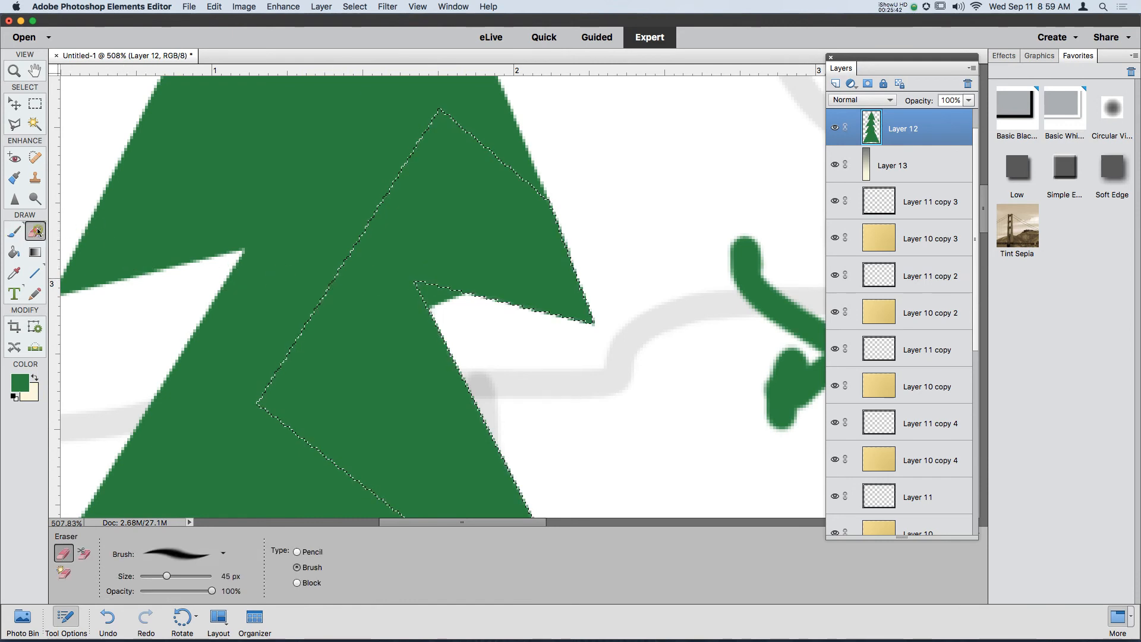
mouse_move(381, 237)
left_mouse_down()
mouse_move(383, 281)
mouse_move(321, 256)
left_mouse_up()
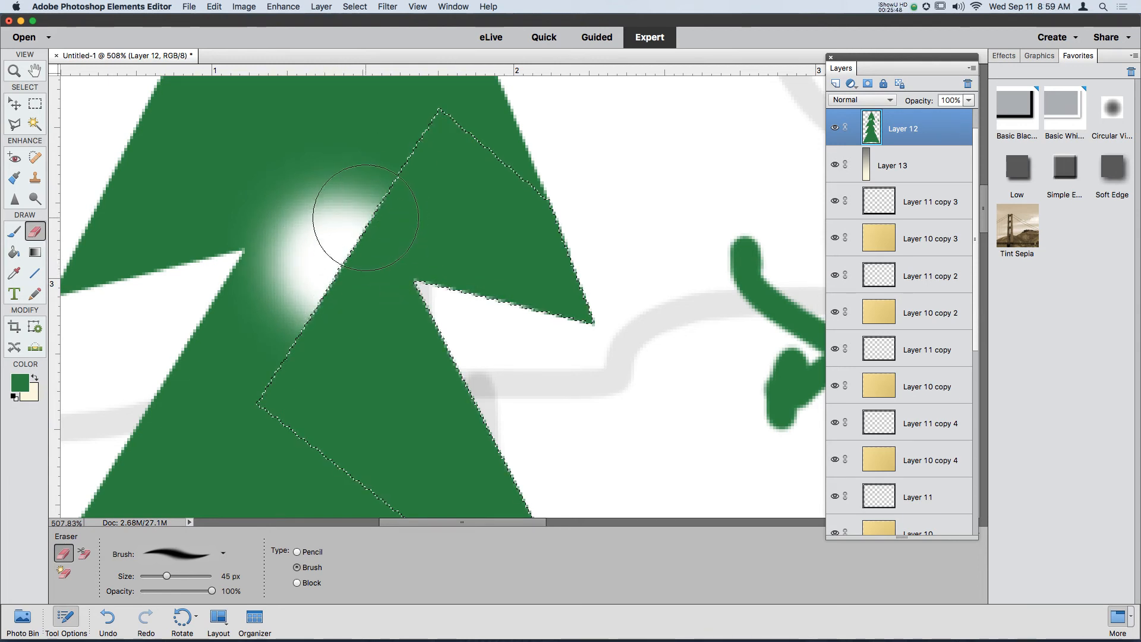
key("super+z")
left_click_drag(463, 310, 458, 327)
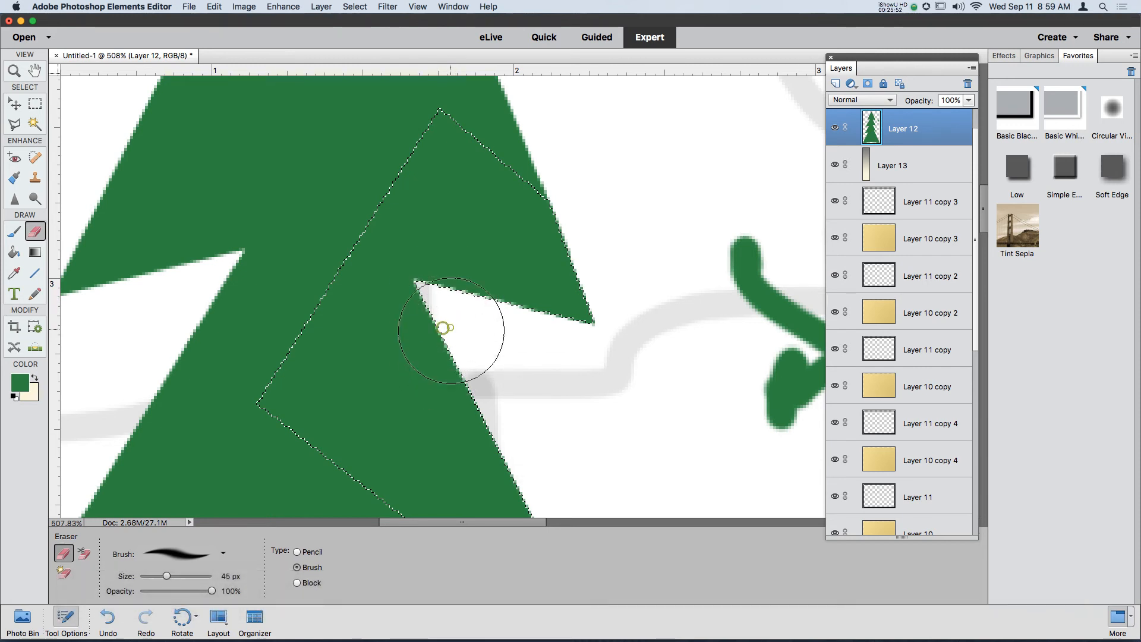
Step: Reduce the Eraser's brush size to 15 px
key("bracketleft")
key("bracketleft")
key("bracketleft")
key("bracketleft")
key("bracketleft")
key("bracketleft")
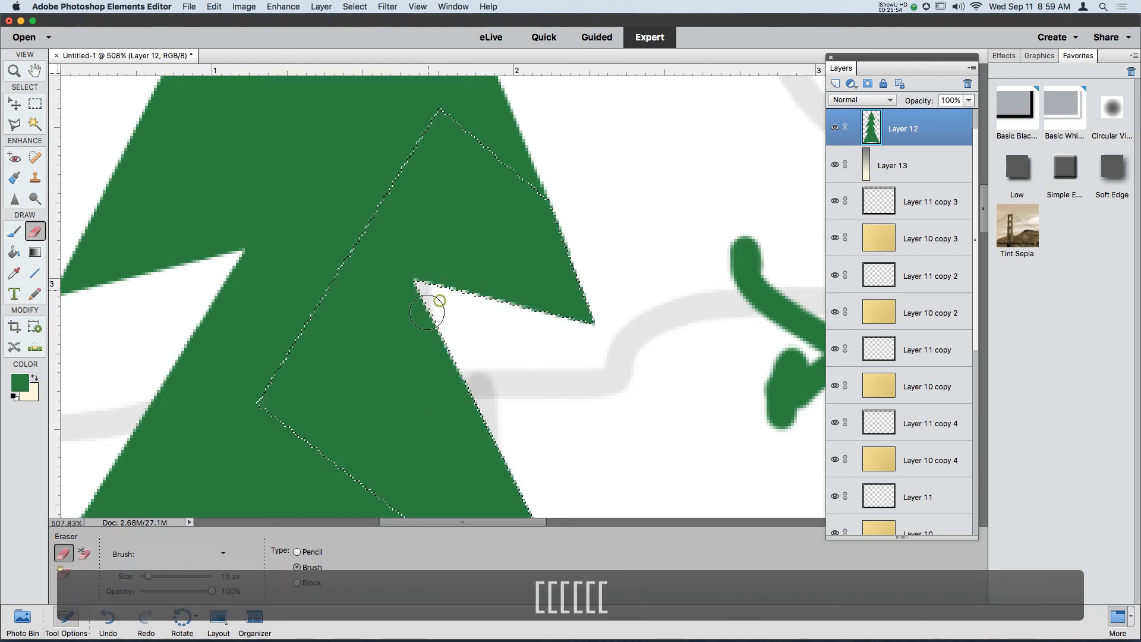
scroll(461, 336, "down", 10)
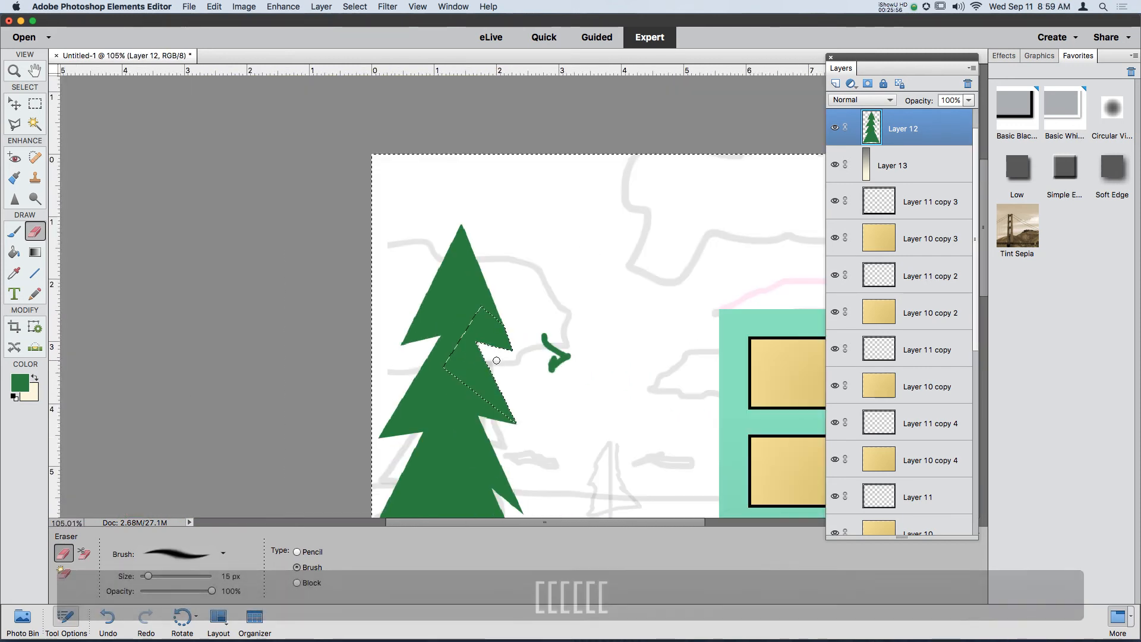
scroll(532, 369, "down", 5)
scroll(529, 334, "up", 1)
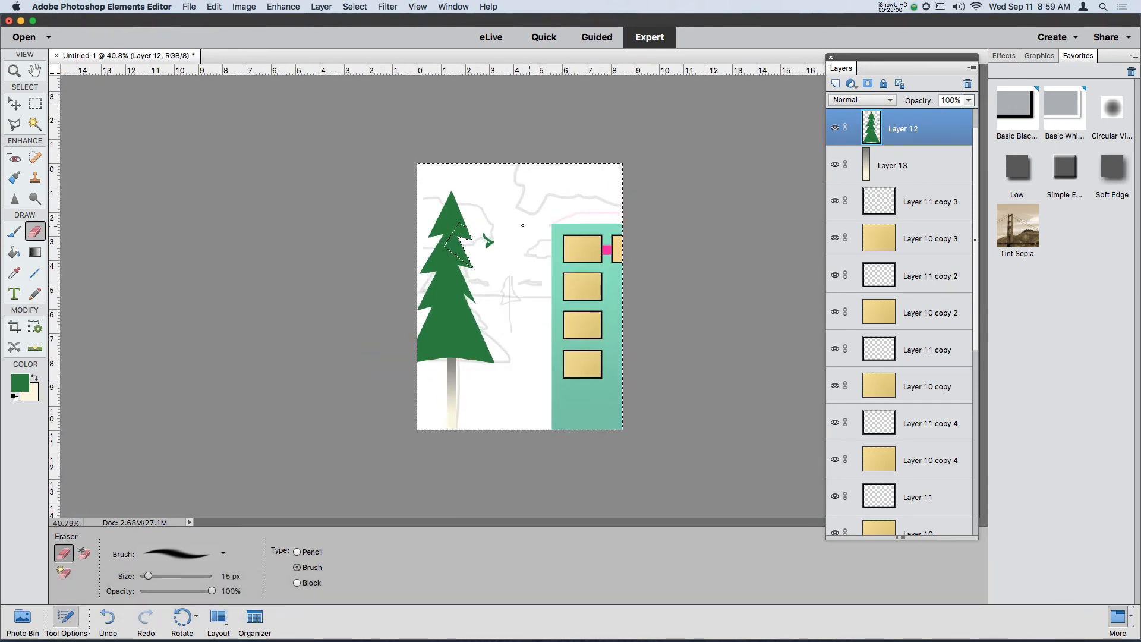
scroll(431, 244, "up", 1)
scroll(431, 245, "up", 2)
Step: Undo the eraser strokes, the stray green brush stroke beside the tree and the selection inversion
key("super+z")
key("super+z")
key("super+z")
key("super+z")
key("super+z")
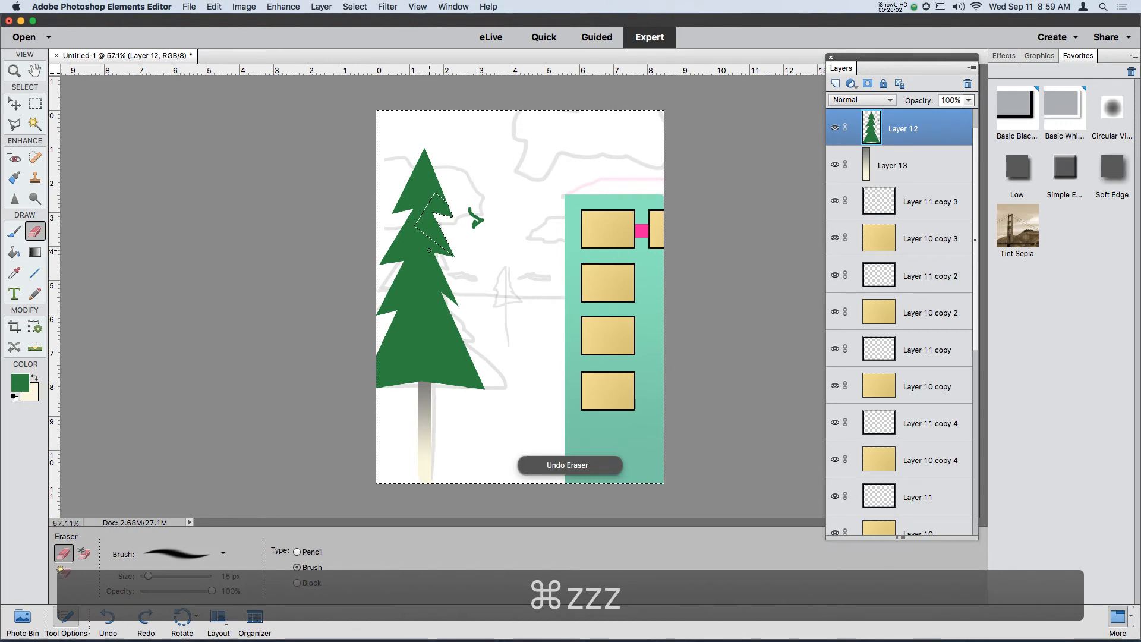
key("super+z")
key("super+z")
key("super+z")
Step: Invert the lassoed branch selection again so the area outside it can be edited
scroll(430, 250, "up", 12)
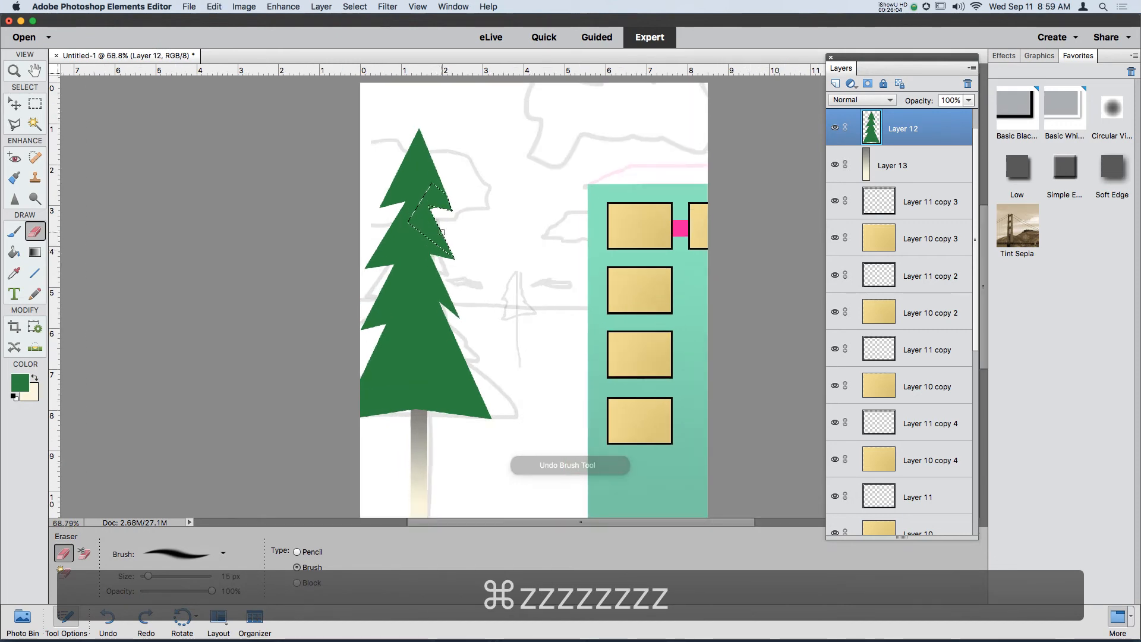
scroll(442, 231, "down", 10)
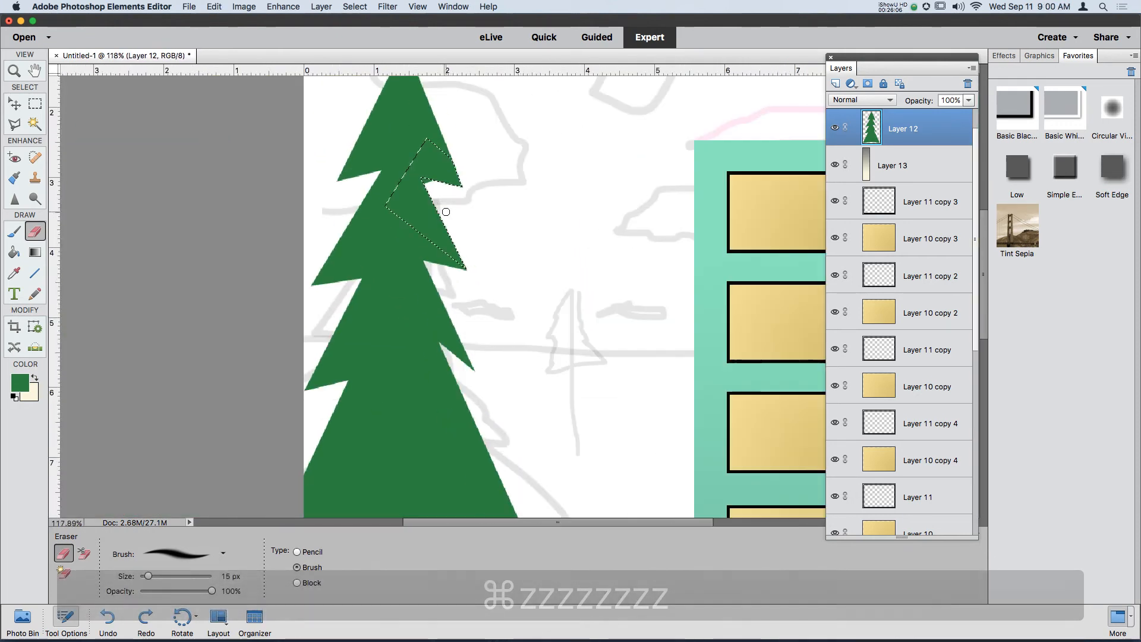
scroll(445, 211, "down", 3)
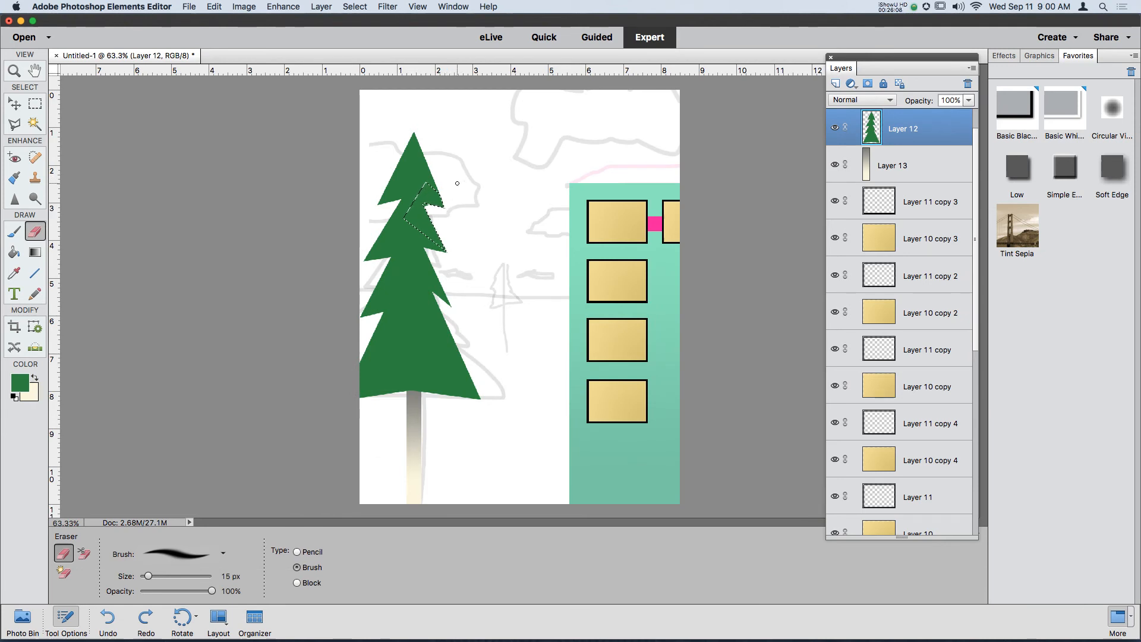
scroll(431, 189, "up", 8)
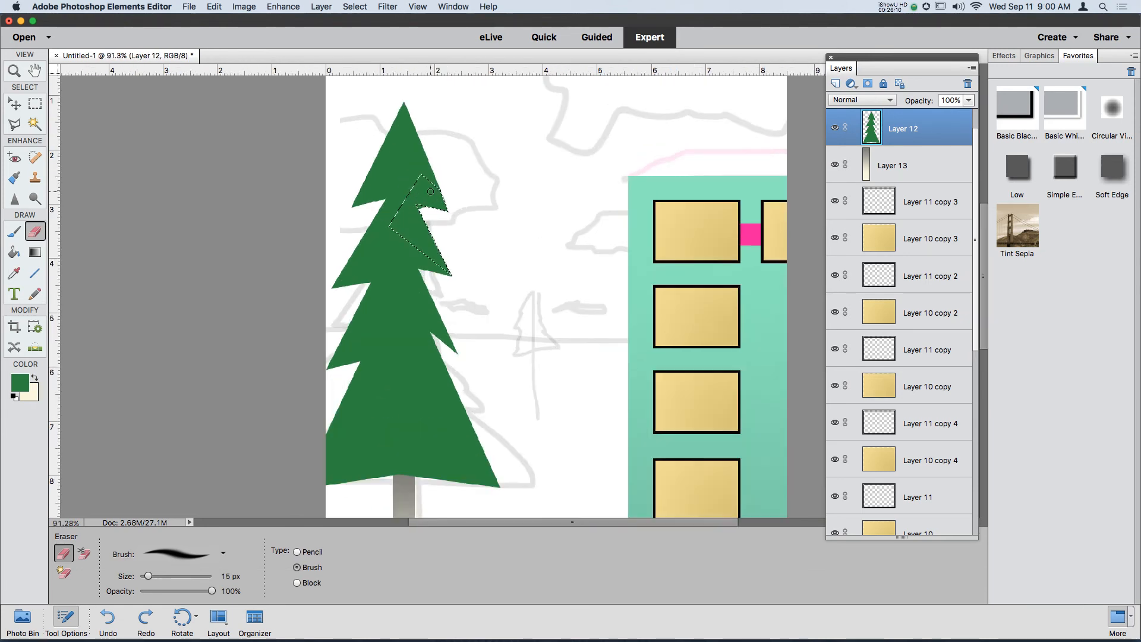
scroll(416, 193, "down", 5)
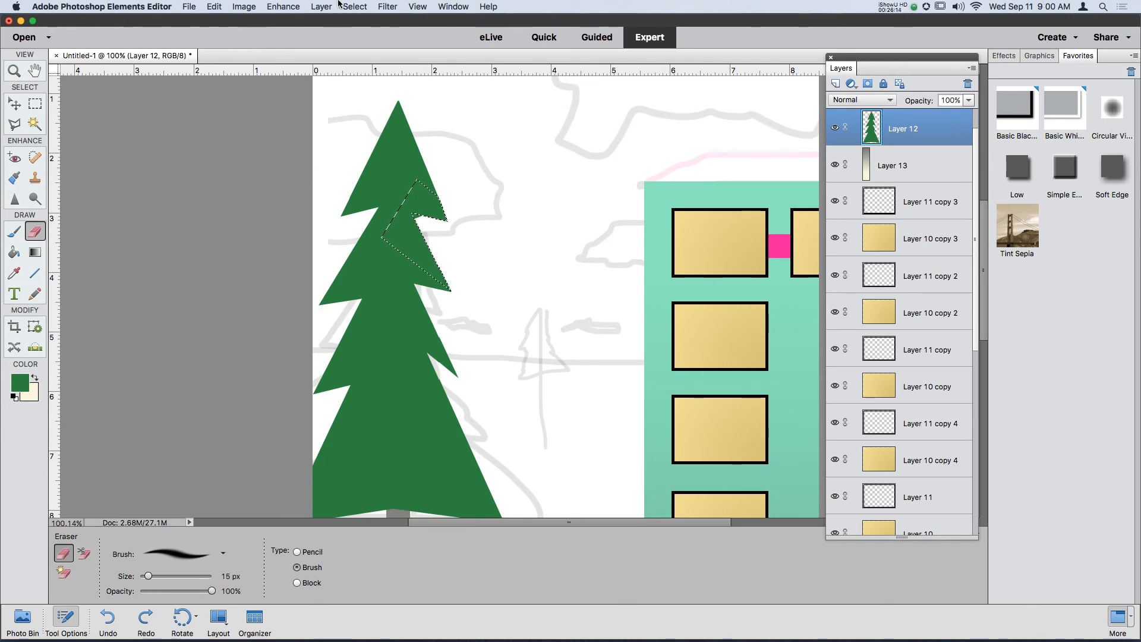
left_click(351, 7)
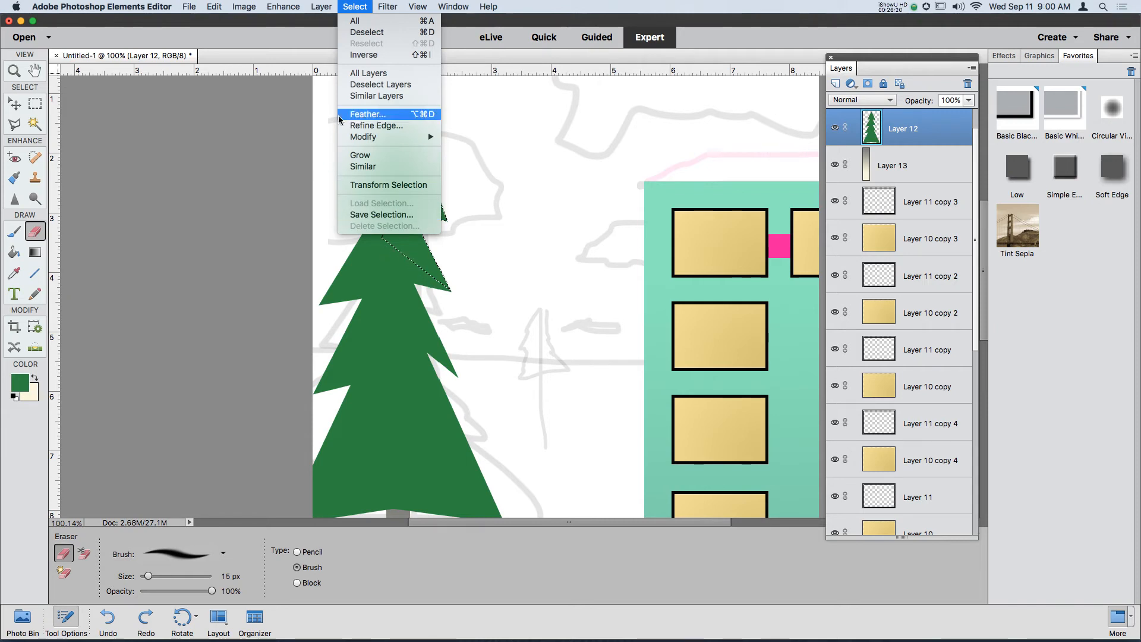
left_click(374, 55)
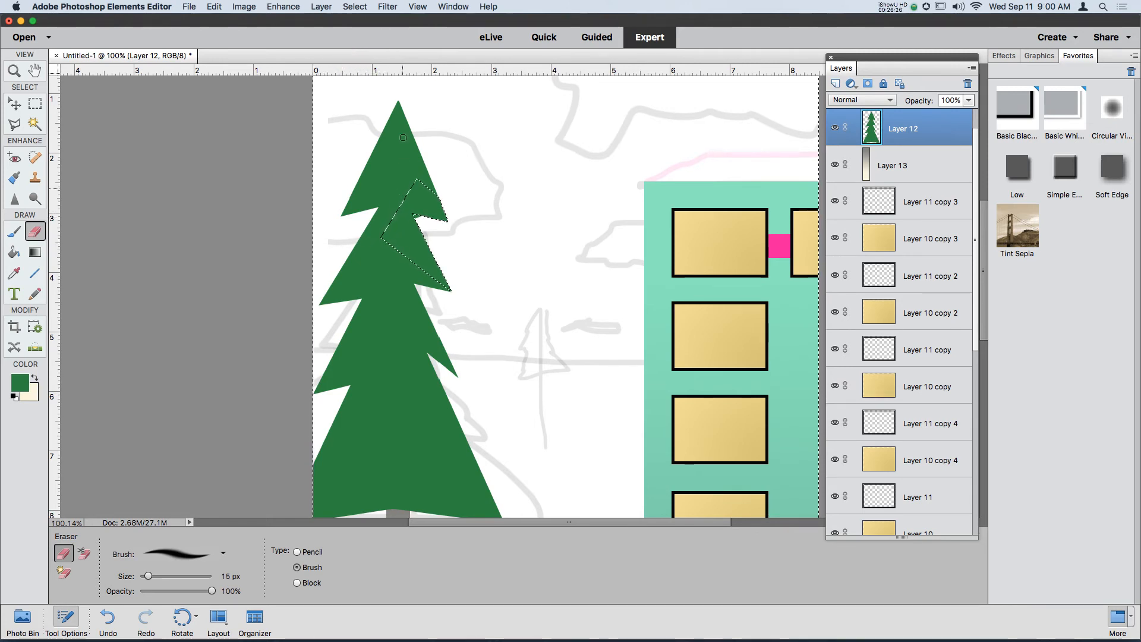
Step: Try deleting everything on the tree layer within the inverted selection, and undo the deletion
scroll(445, 238, "up", 5)
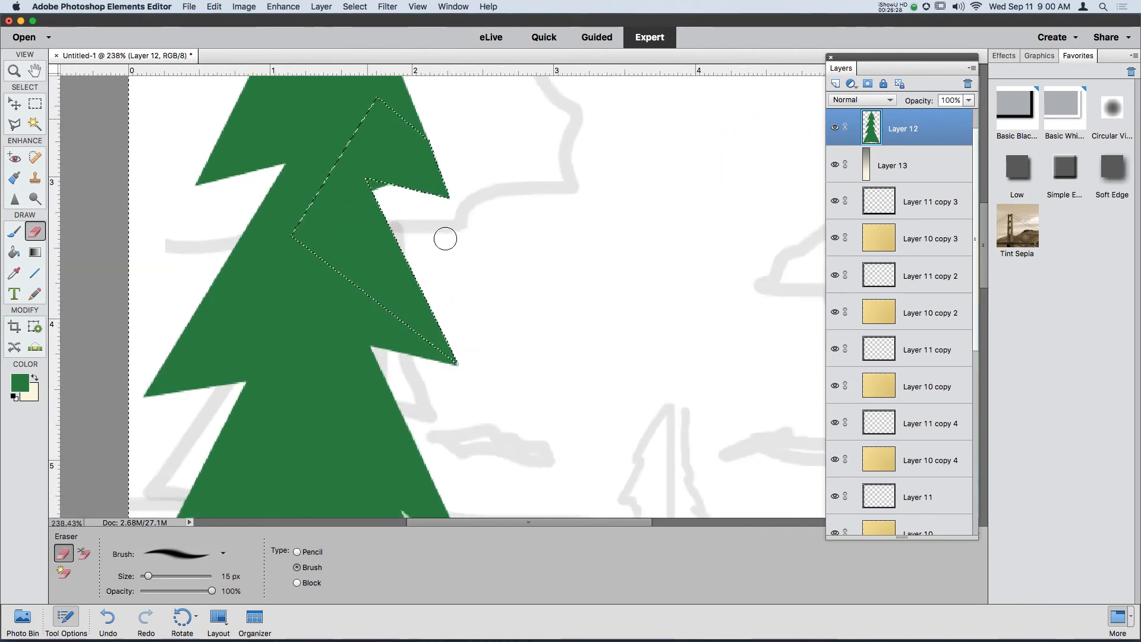
scroll(445, 239, "down", 3)
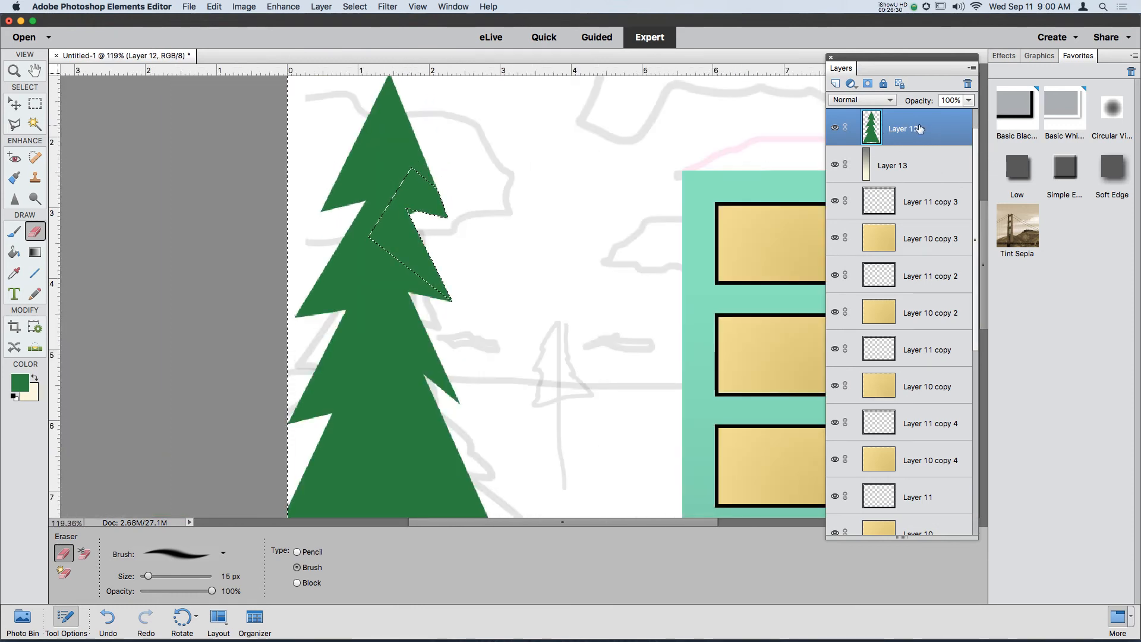
scroll(617, 270, "down", 2)
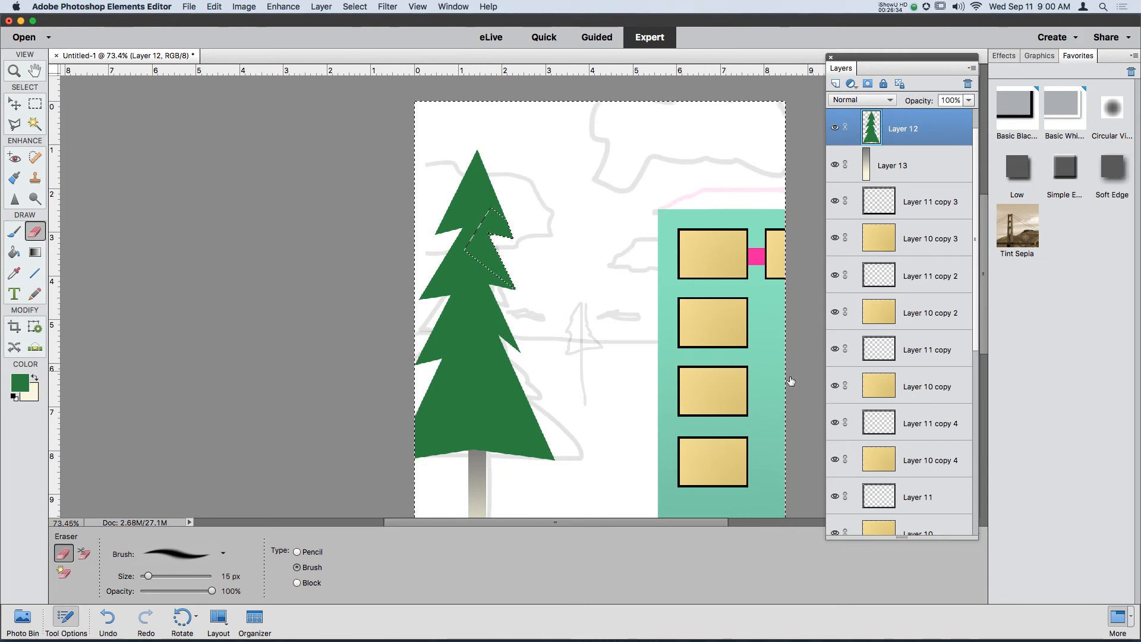
scroll(493, 264, "up", 6)
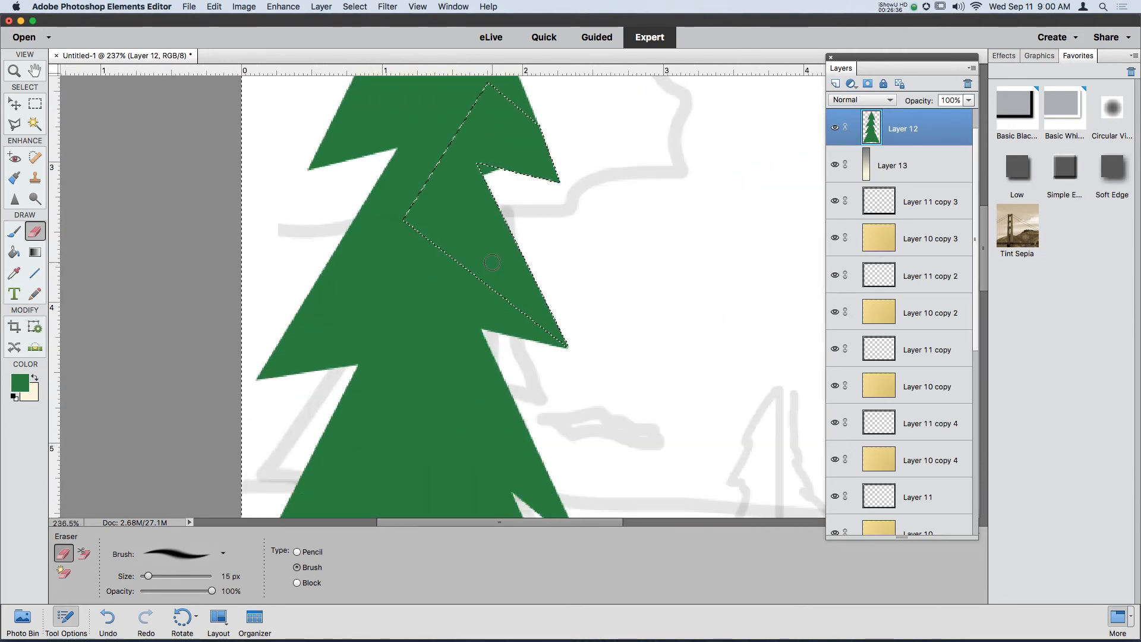
key("Delete")
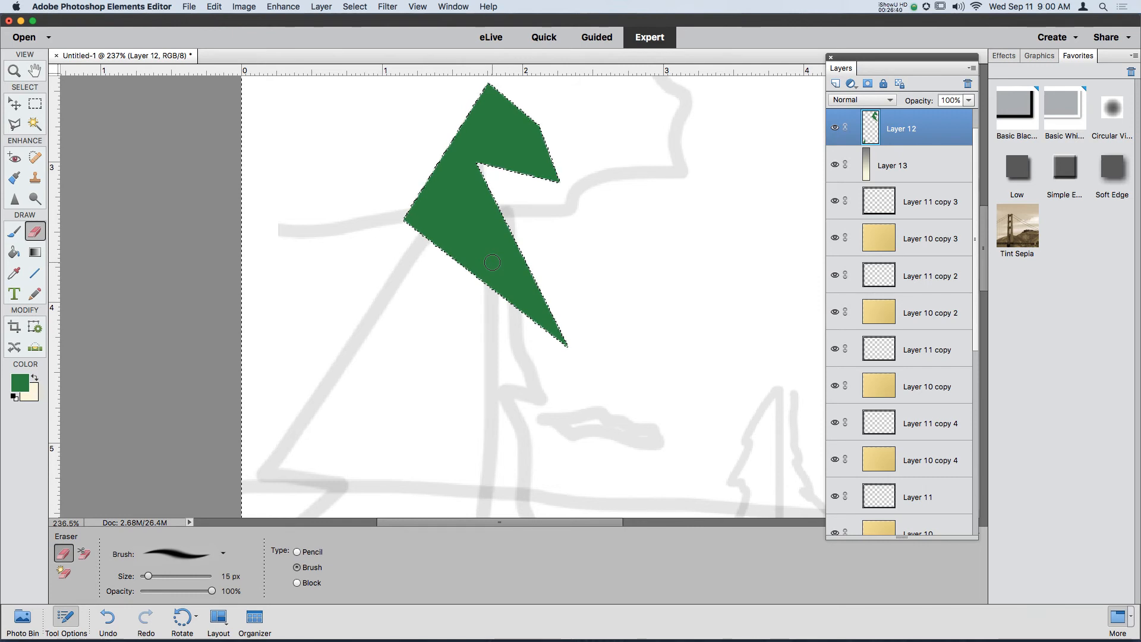
scroll(494, 262, "down", 3)
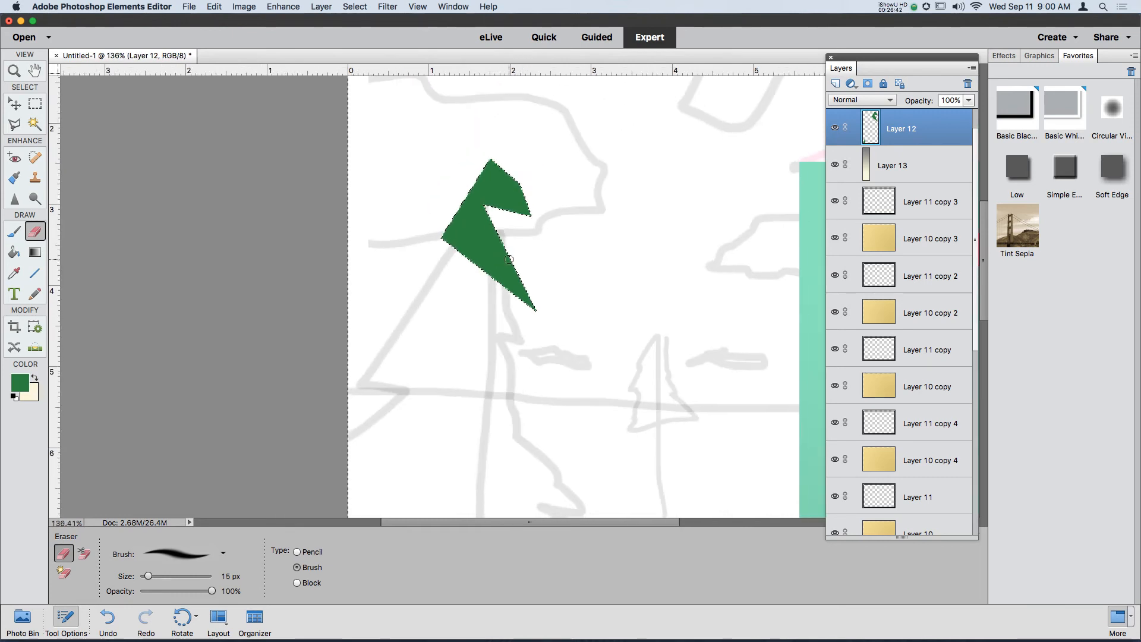
scroll(509, 259, "down", 1)
scroll(515, 257, "down", 2)
key("super+z")
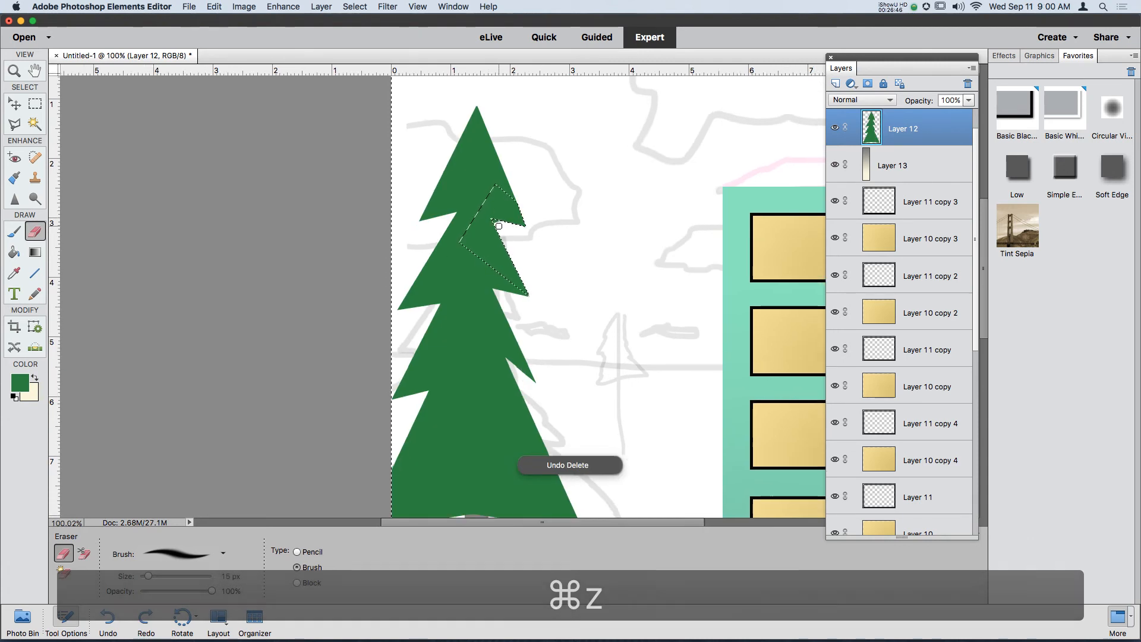
Step: Erase the leftover green in the notch below the upper right branch with the 15 px Eraser and clear the selection
scroll(499, 226, "down", 1)
scroll(500, 226, "up", 5)
scroll(500, 225, "up", 3)
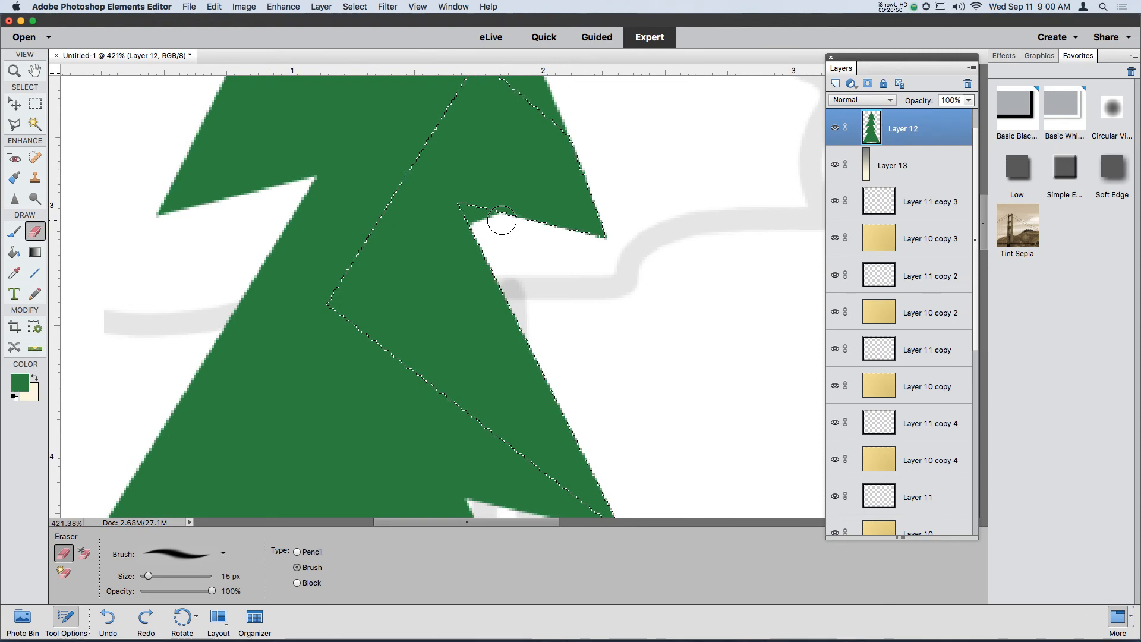
mouse_move(502, 221)
left_mouse_down()
mouse_move(467, 221)
mouse_move(470, 198)
left_mouse_up()
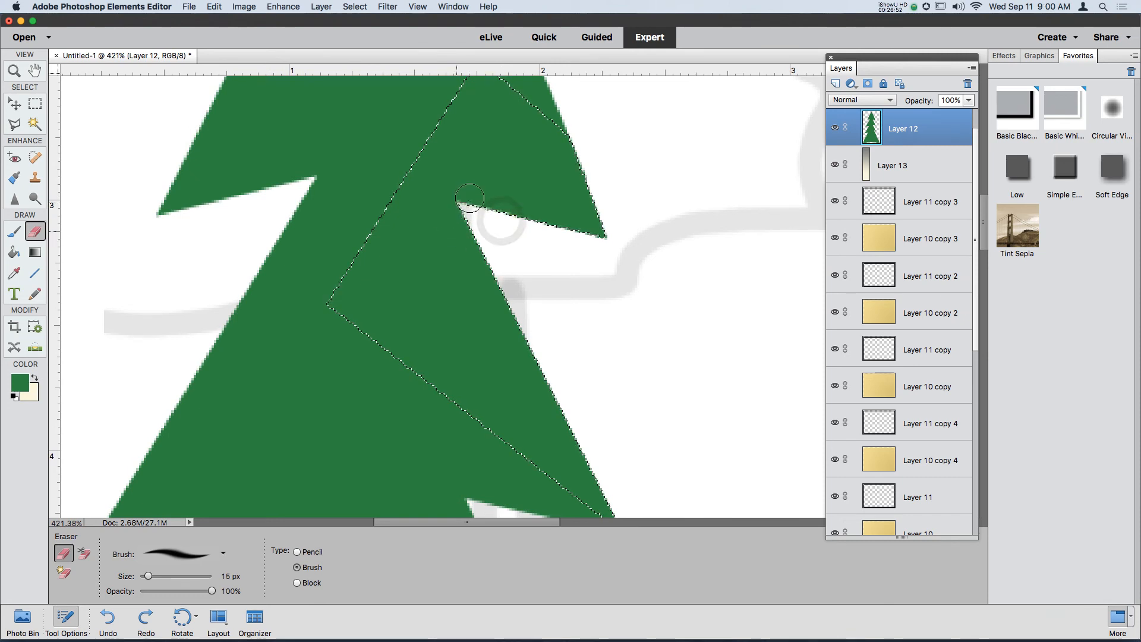
scroll(459, 224, "down", 6)
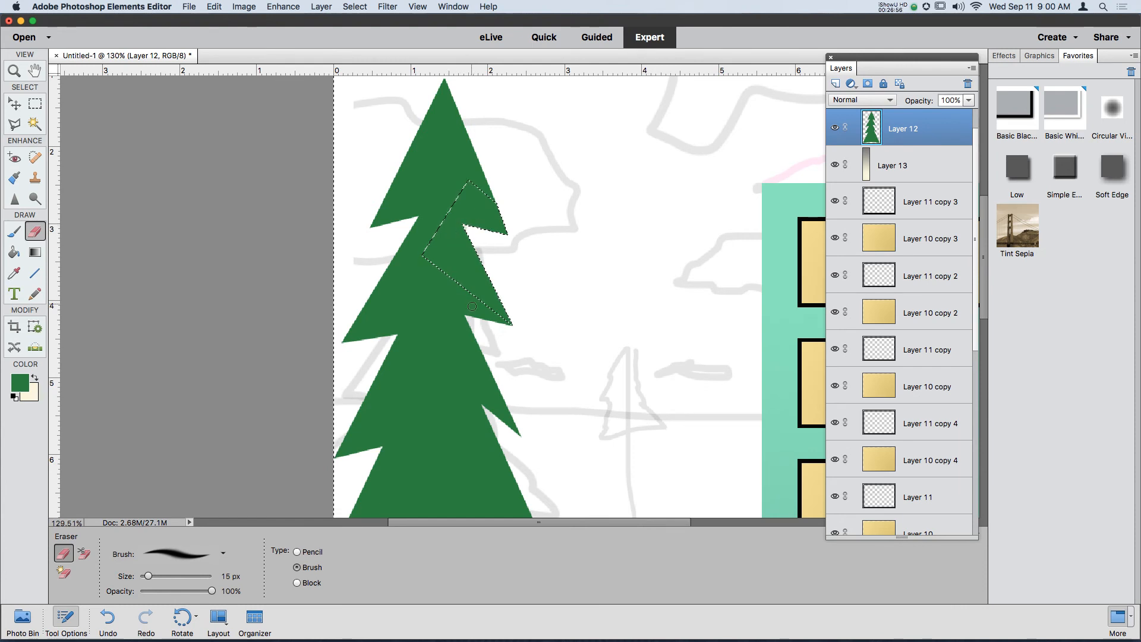
scroll(469, 310, "down", 3)
key("super+d")
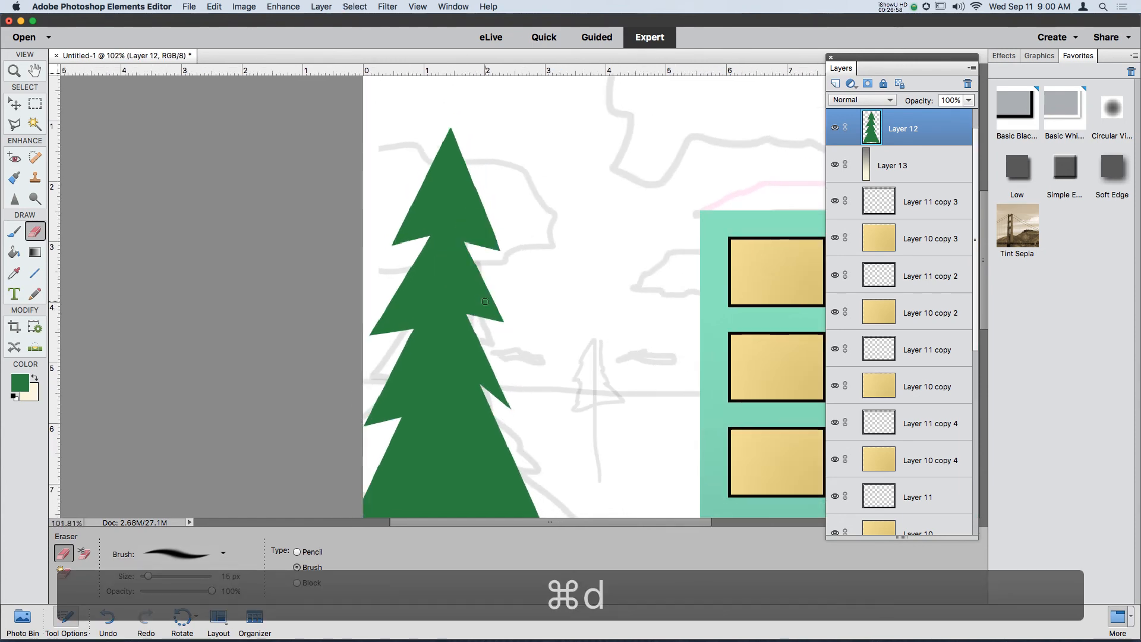
Step: Select Layer 12 and Layer 13 together and link the tree's foliage and trunk, keeping both visible
scroll(487, 330, "down", 3)
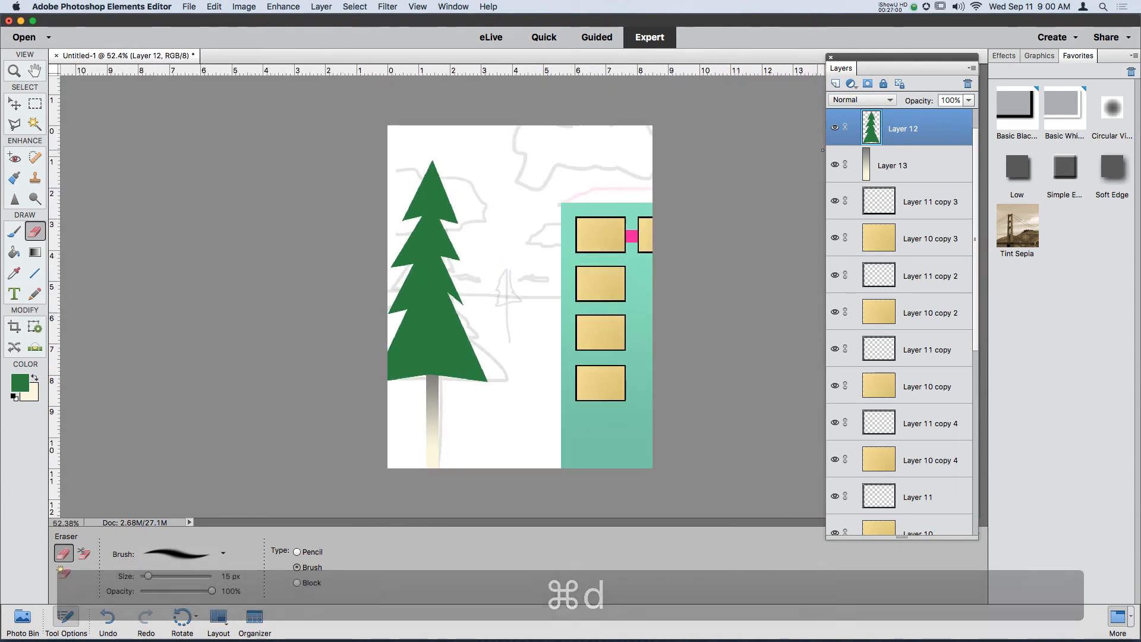
left_click(883, 166, "shift")
left_click(843, 127)
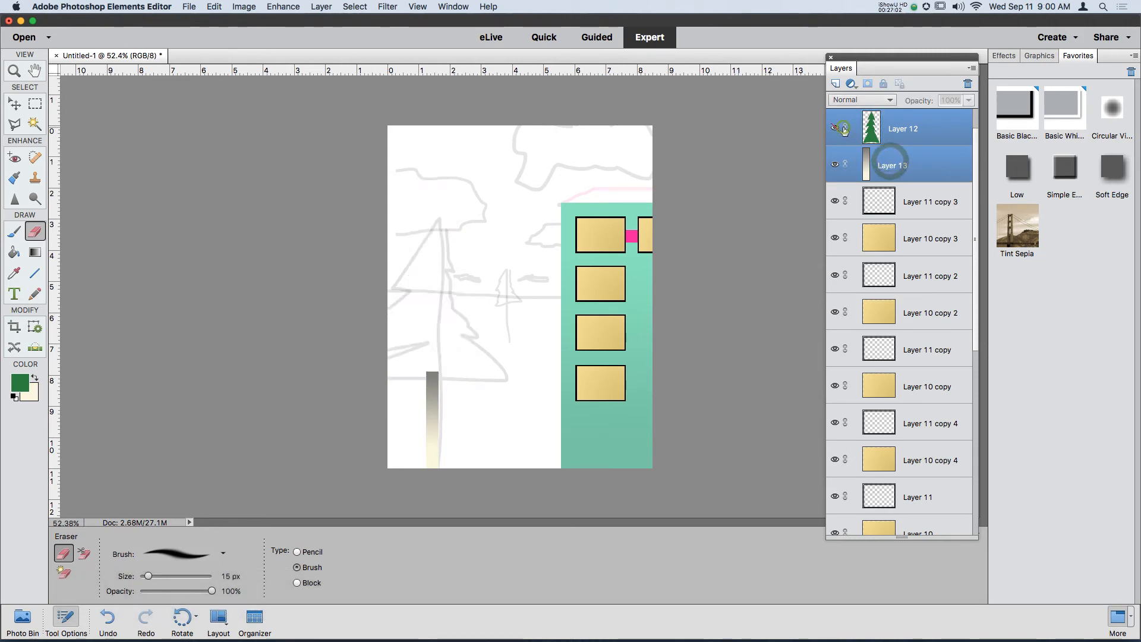
left_click(833, 128)
left_click(847, 127)
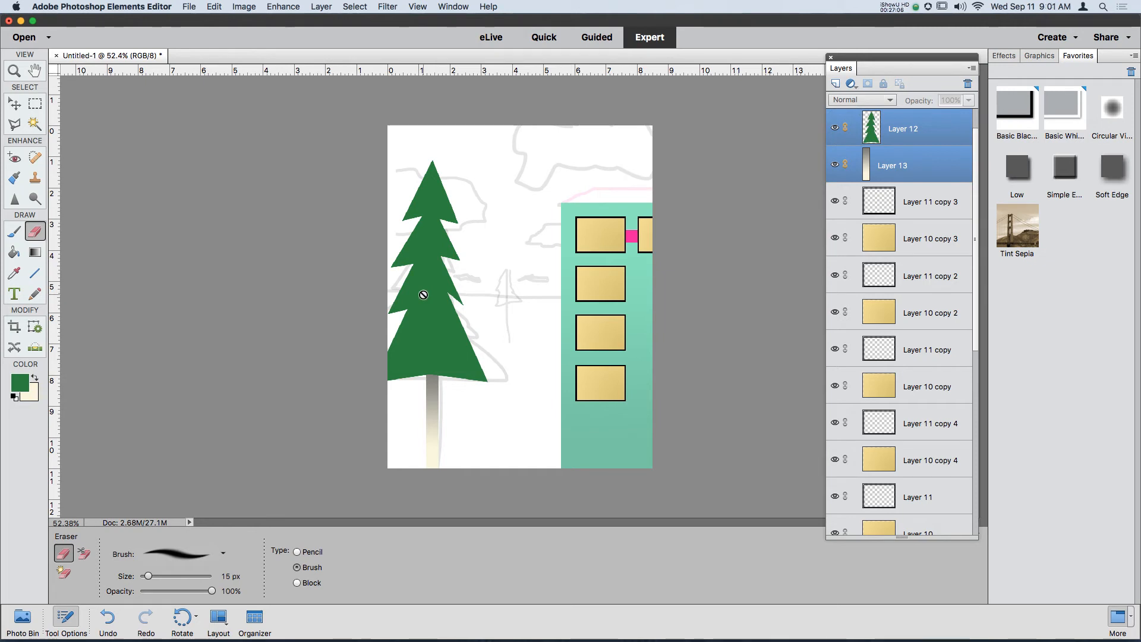
Step: Duplicate the linked tree, scale the copy to about a third of its size and place it over the small sketched tree near the building
key("v")
left_click_drag(428, 295, 507, 270)
left_click_drag(569, 135, 521, 266)
left_click_drag(507, 321, 516, 301)
key("Return")
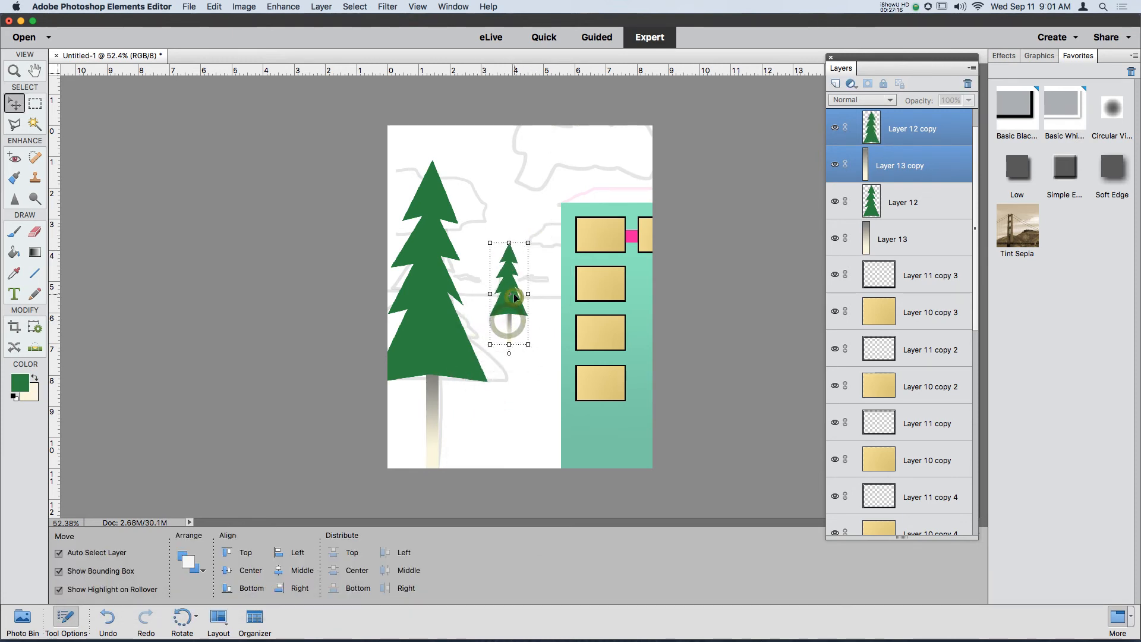
Step: Rename both the foliage and trunk layers of the duplicated tree as small, and reselect the foliage layer
left_click(903, 128)
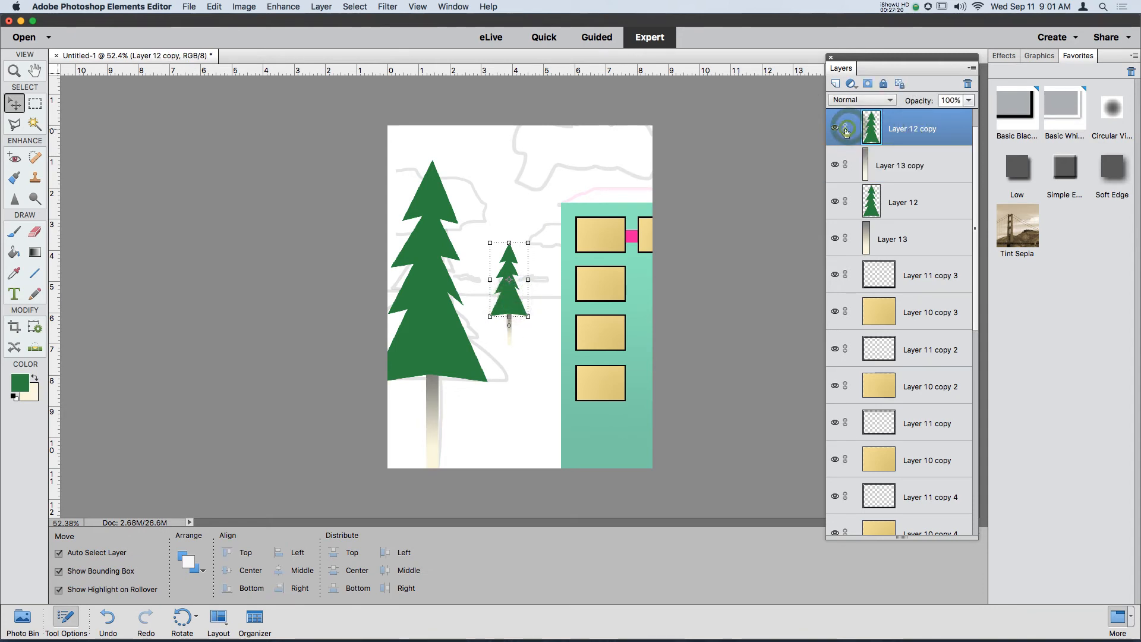
left_click(834, 129)
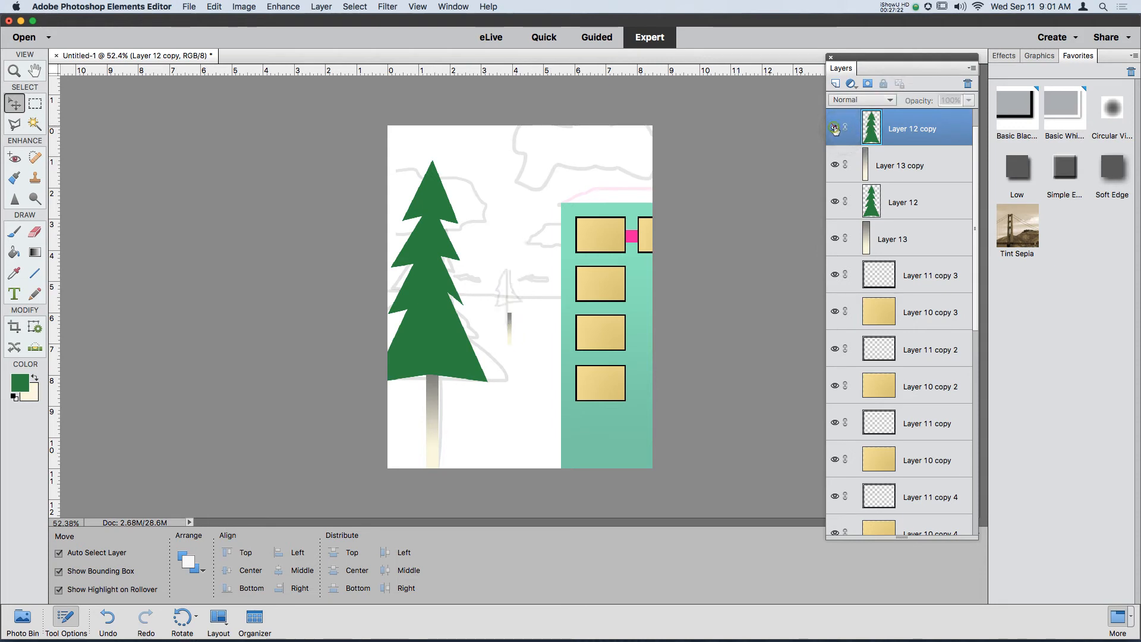
left_click(834, 128)
double_click(918, 129)
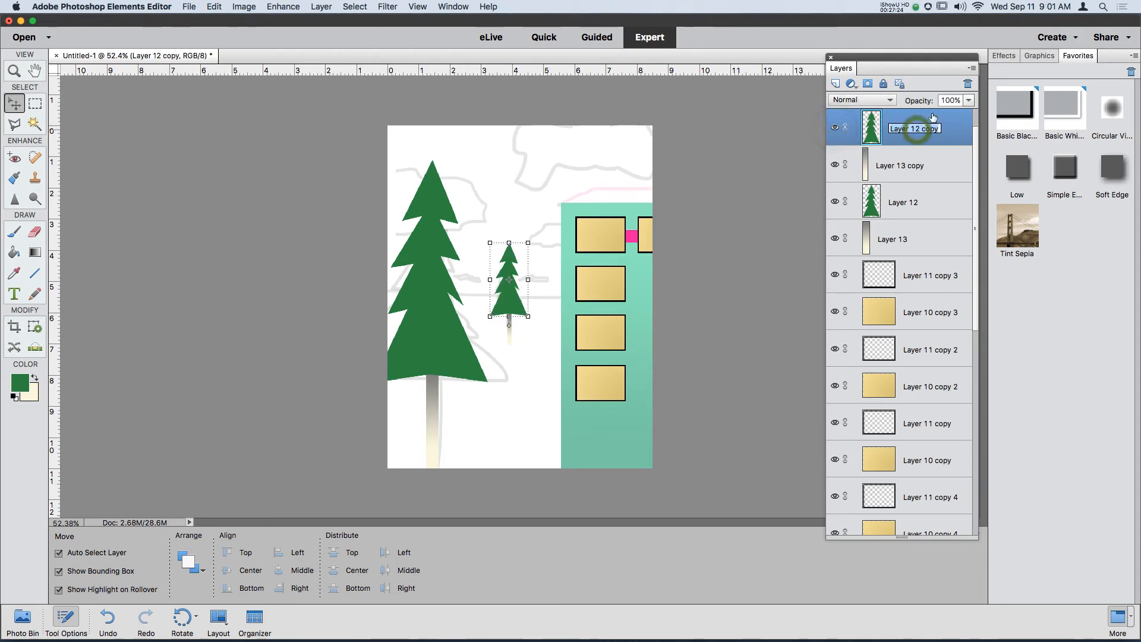
type("small")
key("Return")
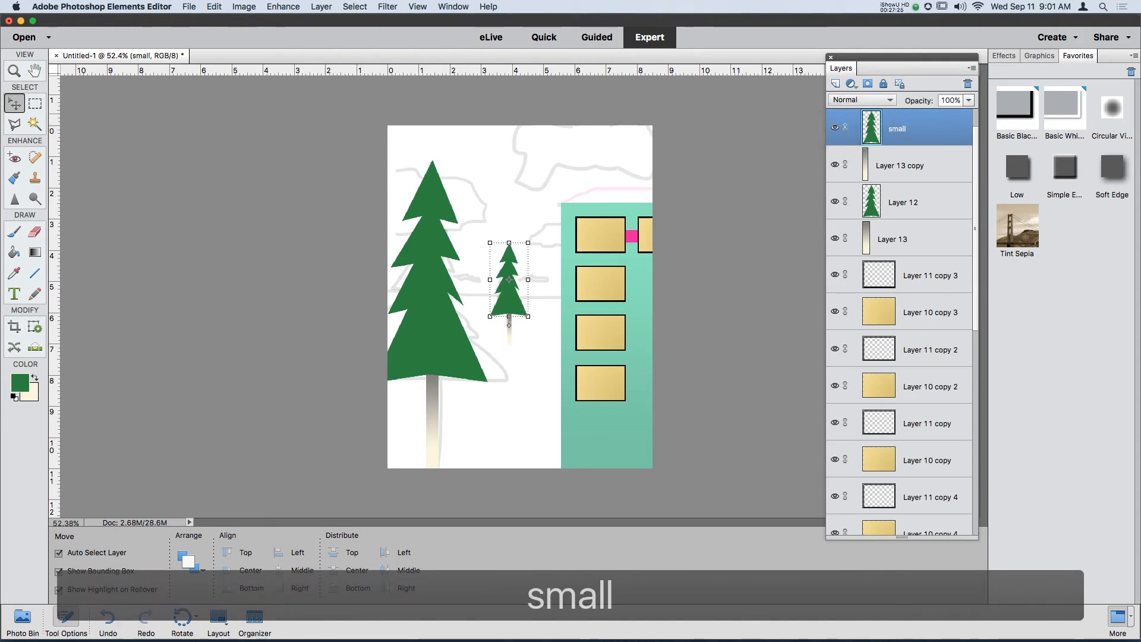
double_click(911, 172)
type("small")
left_click(908, 168)
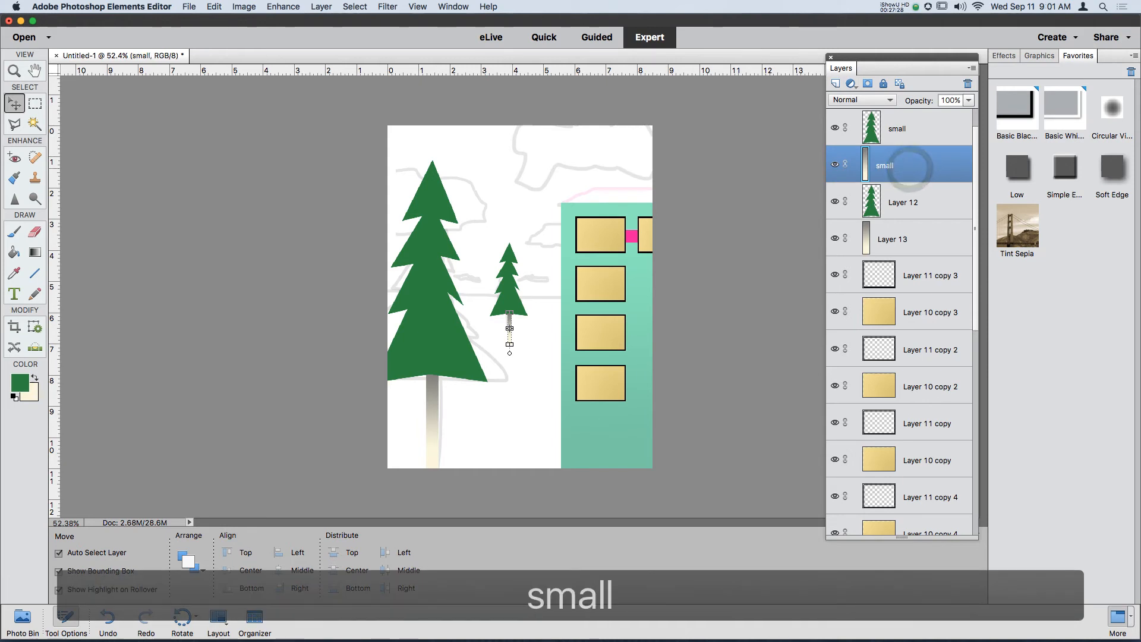
left_click(945, 132)
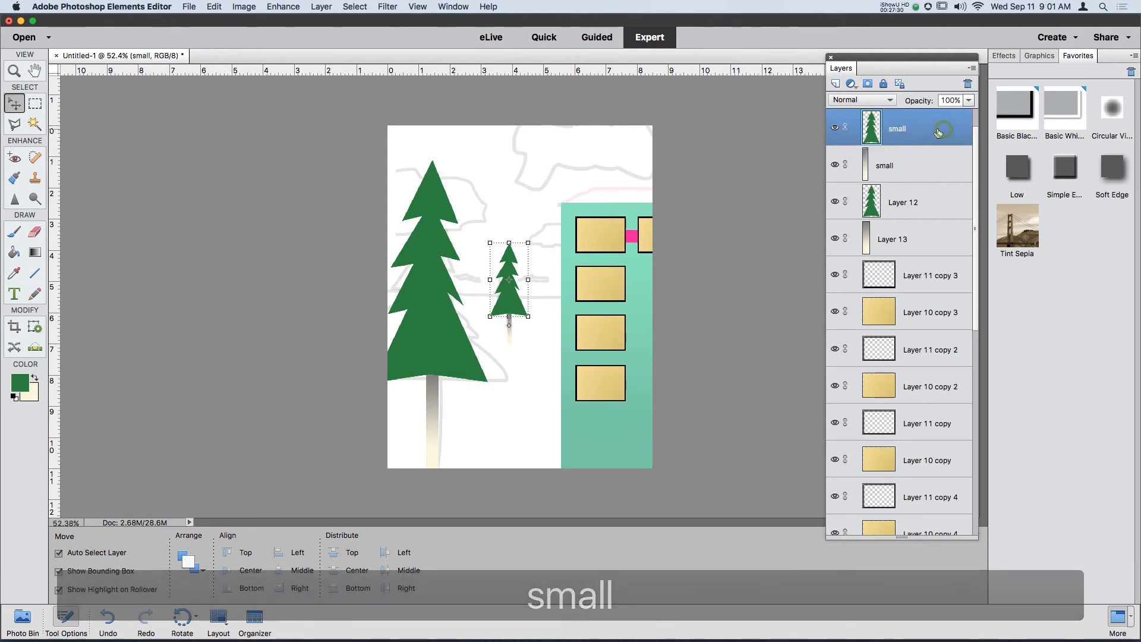
Step: Reduce the height of the small tree's foliage to about 69% from its tip, then leave the layer
scroll(506, 286, "up", 3)
left_click_drag(510, 215, 509, 252)
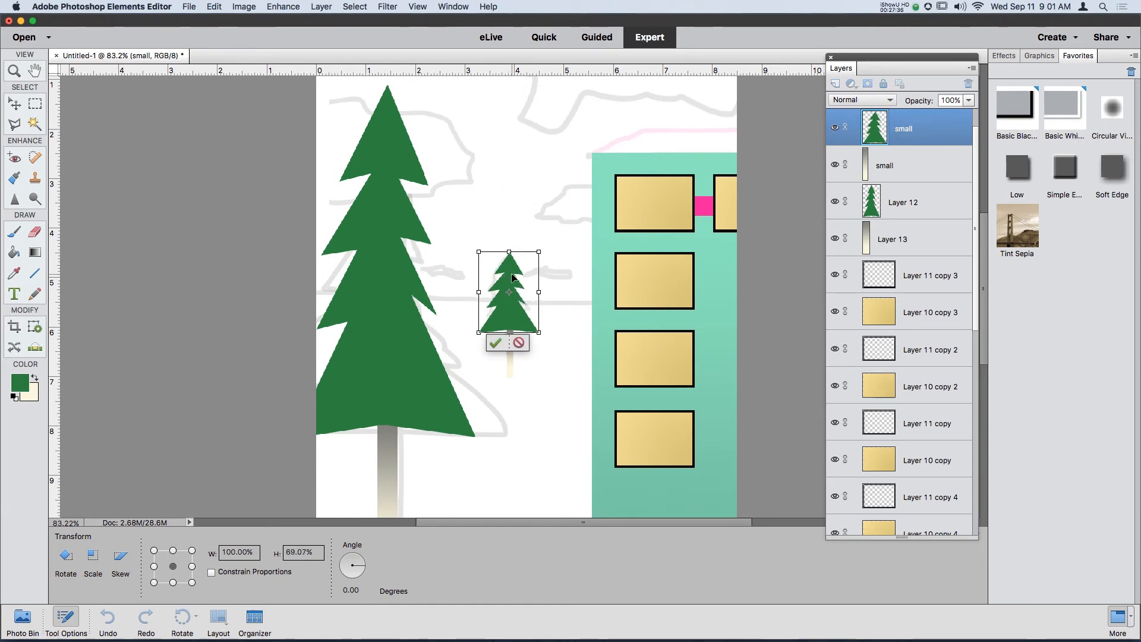
double_click(512, 276)
left_click_drag(539, 292, 530, 293)
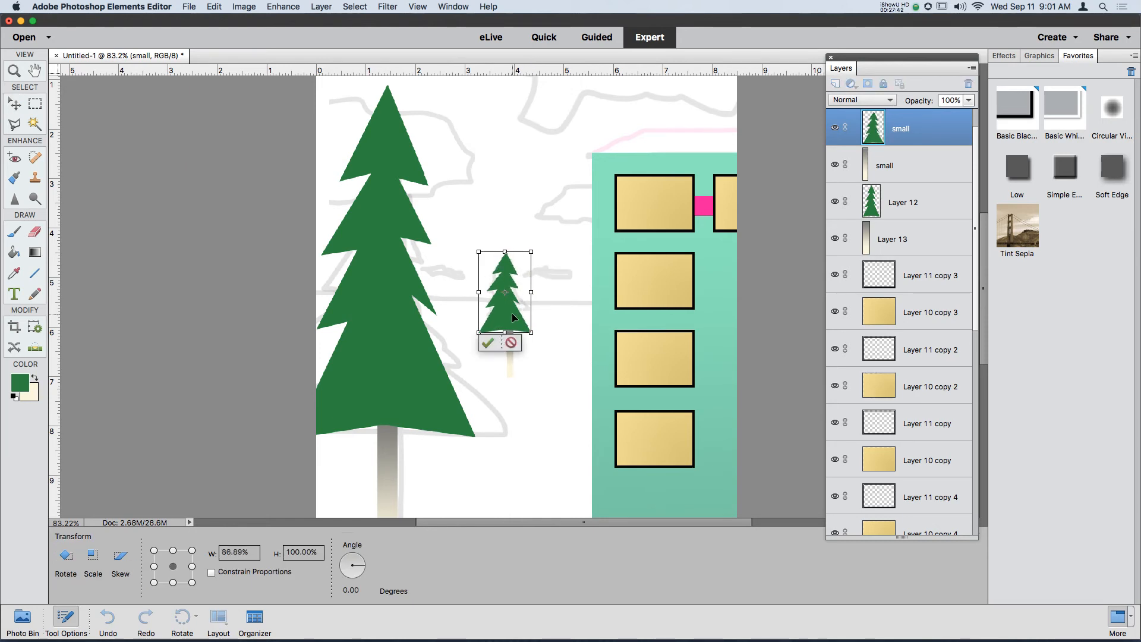
left_click(512, 343)
left_click(564, 364)
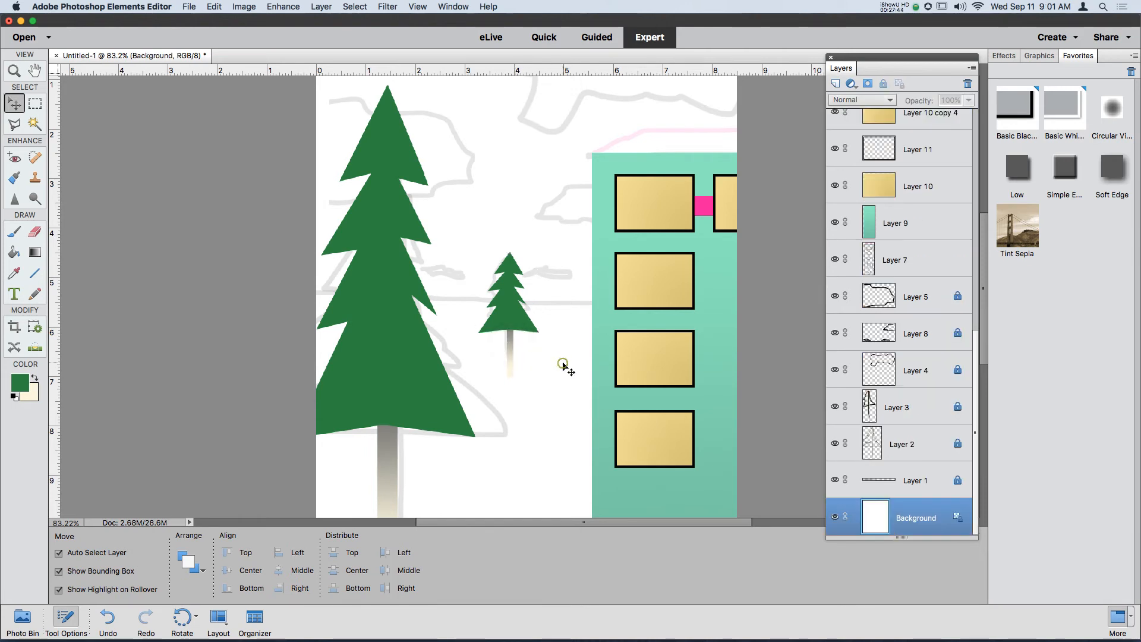
Step: Switch to the Brush tool and set the foreground color to light blue b3e3ef
scroll(563, 364, "down", 5)
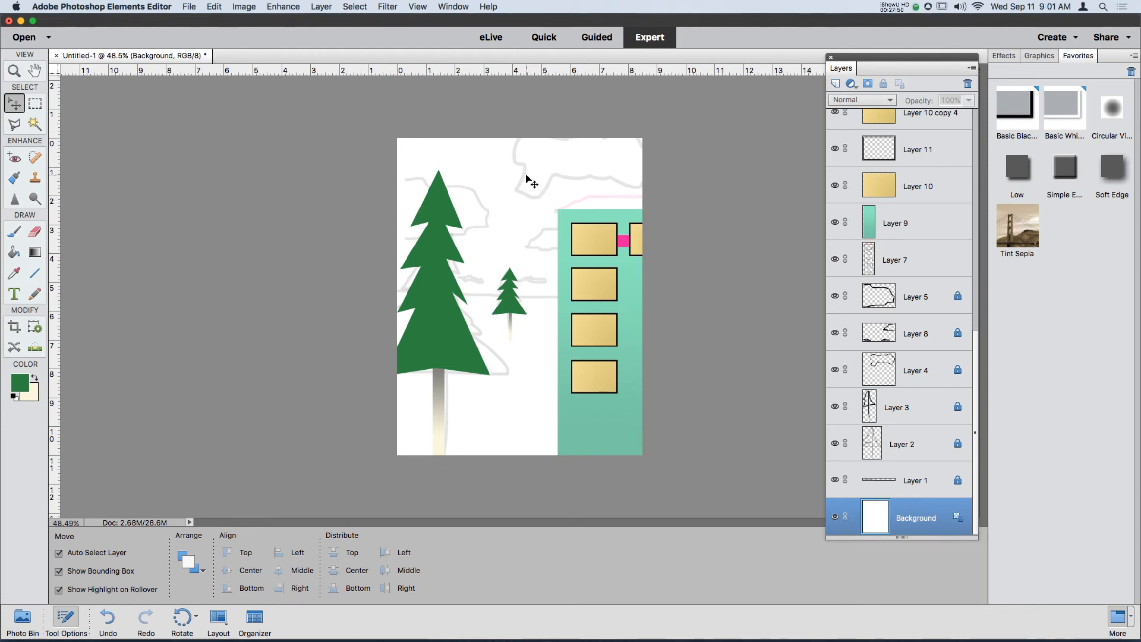
left_click(15, 232)
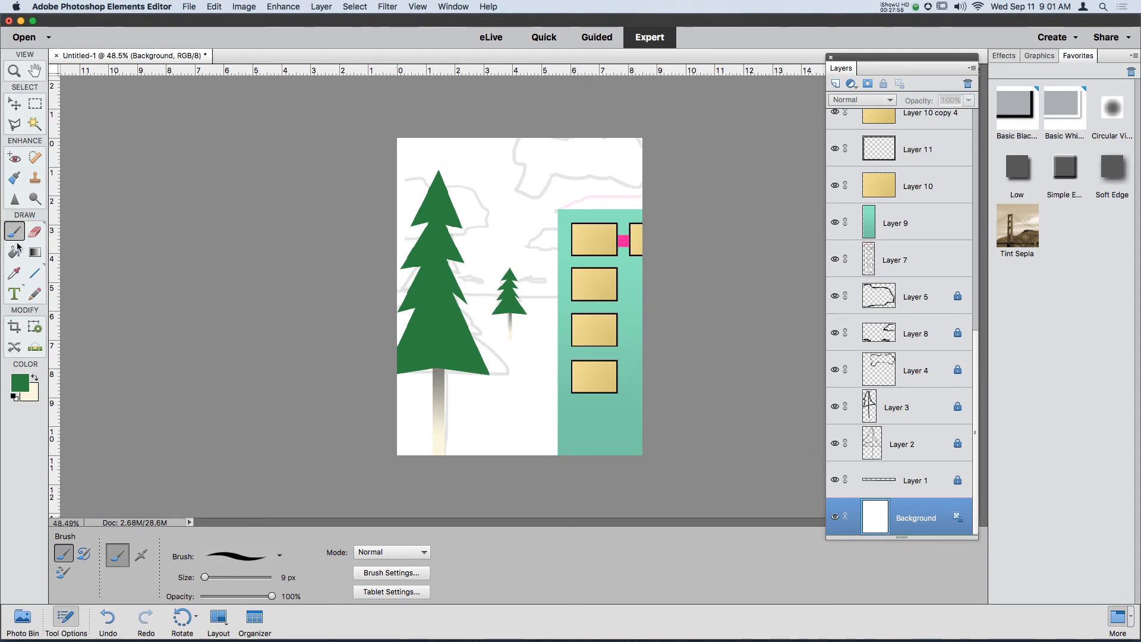
left_click(26, 383)
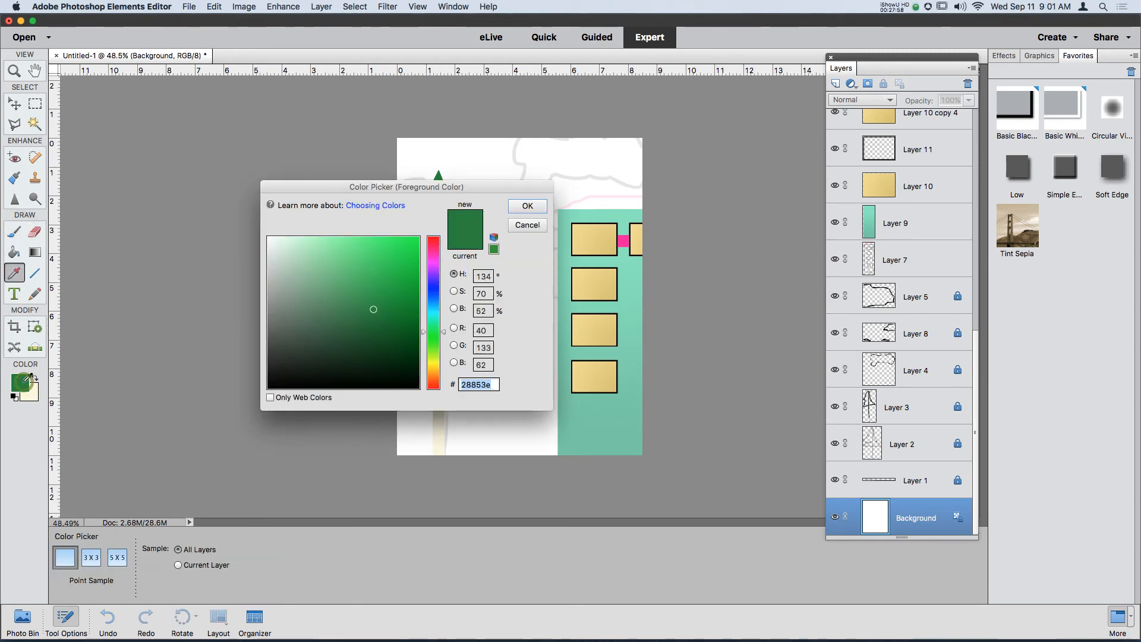
left_click(437, 314)
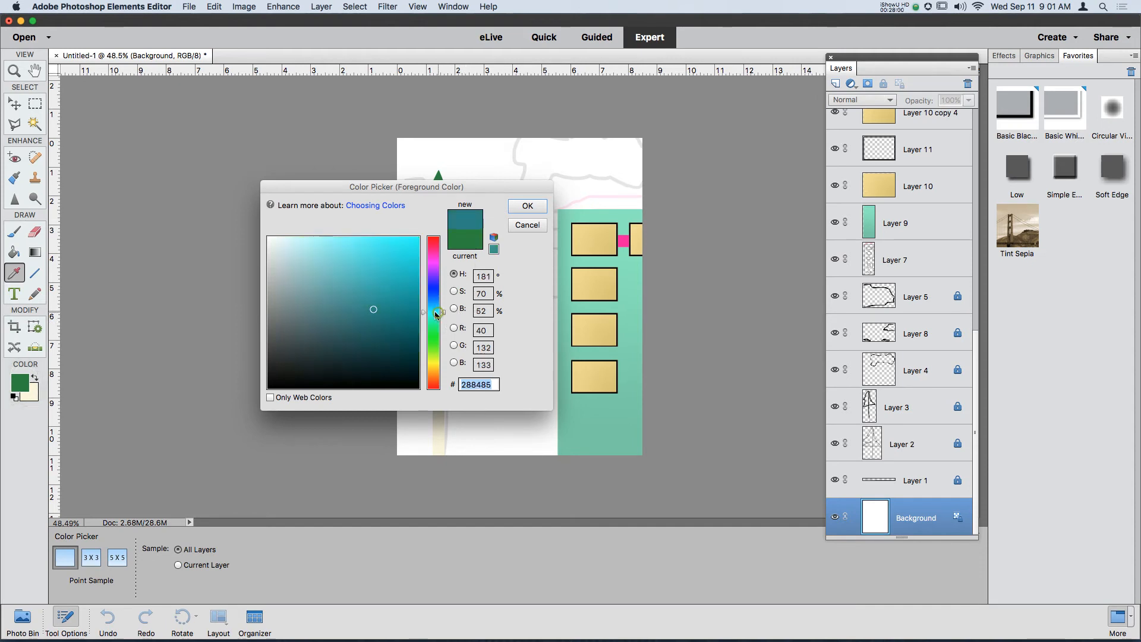
left_click(437, 307)
left_click(303, 246)
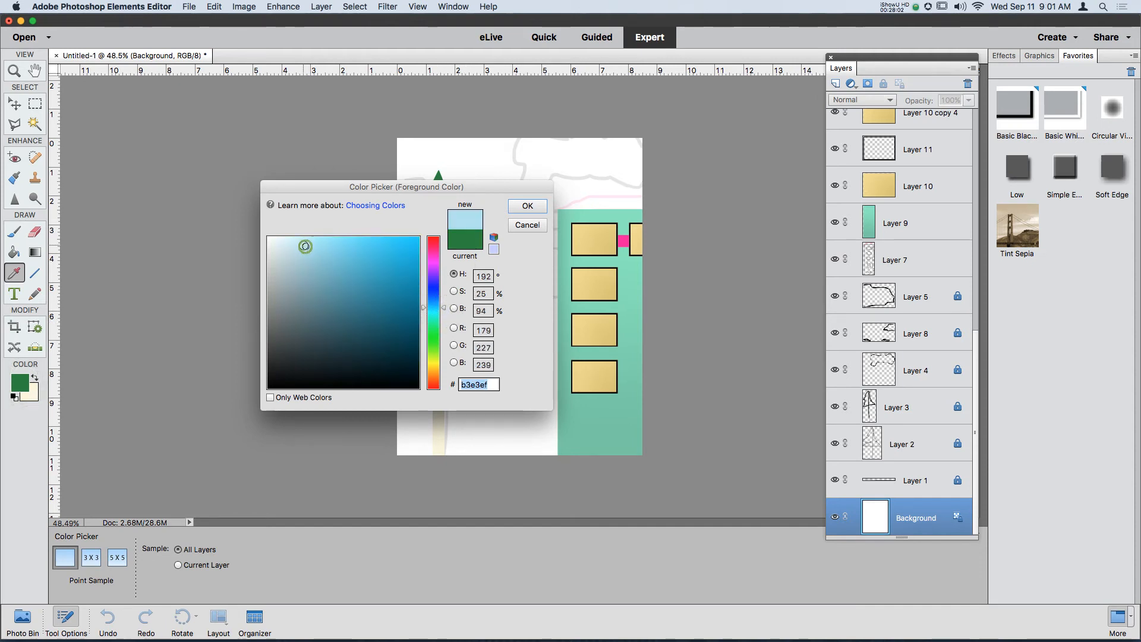
left_click(529, 205)
Step: Add a new layer directly above the measure layer at the top of the layer stack
scroll(921, 229, "up", 5)
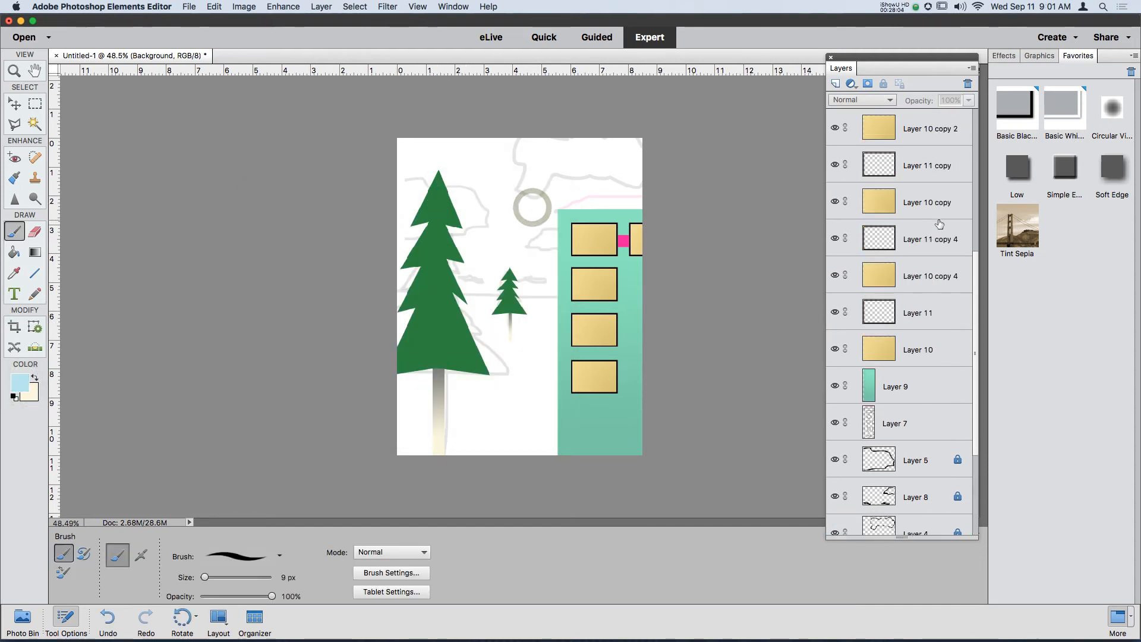
scroll(913, 220, "up", 2)
left_click(911, 143)
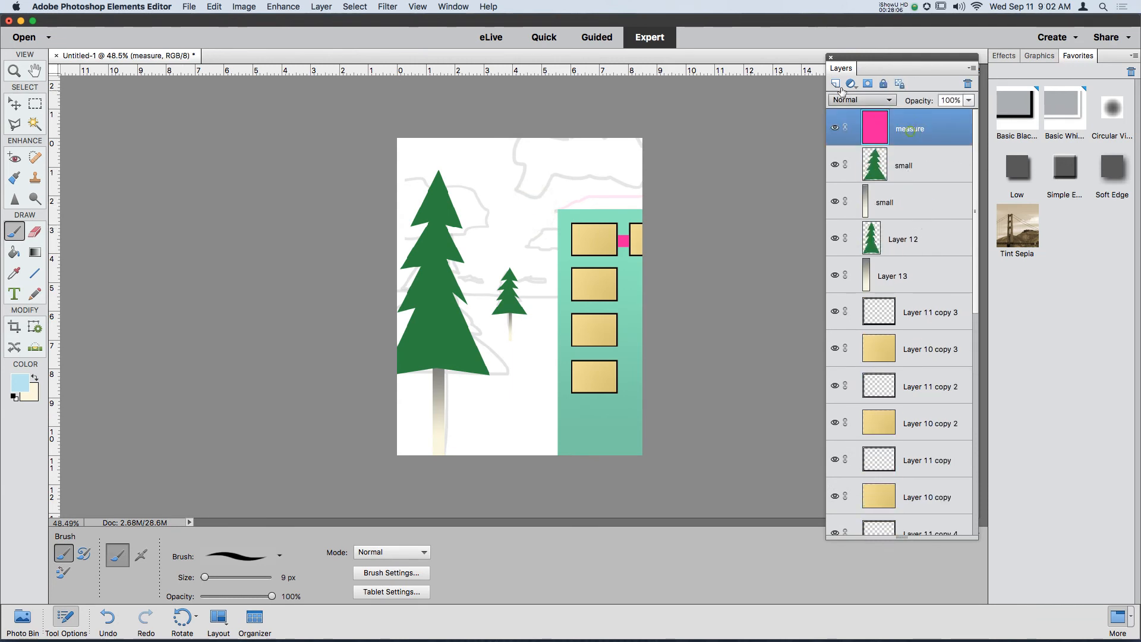
left_click(836, 83)
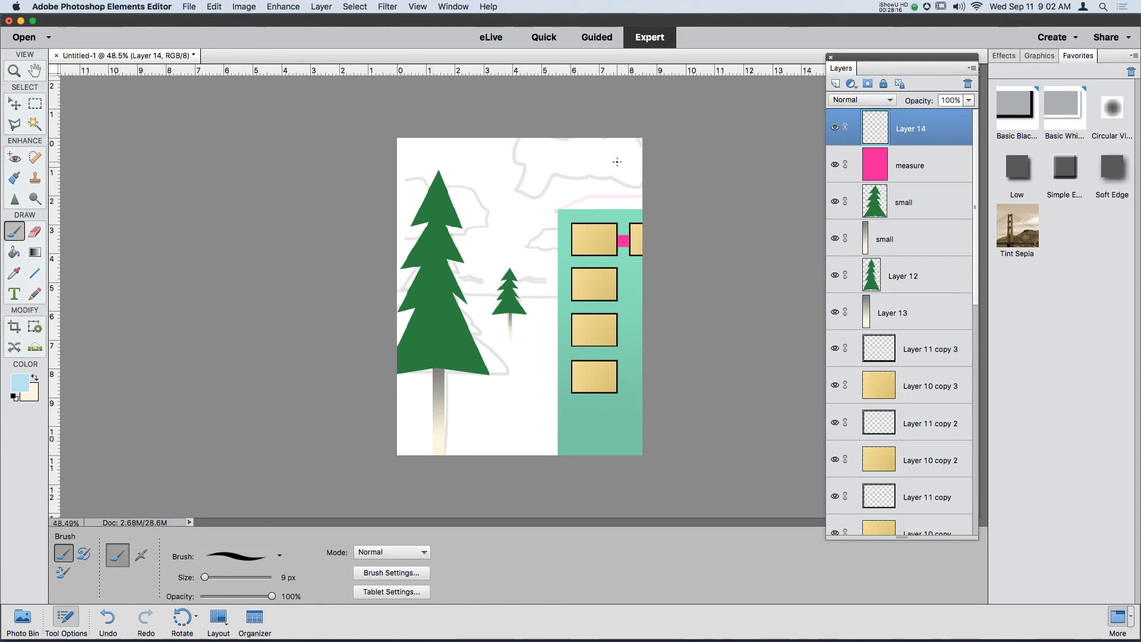
Step: Enlarge the brush to 175 px and paint a round light blue dab at the left end of the sketched upper cloud
key("bracketright")
key("bracketright")
key("bracketright")
key("bracketright")
key("bracketright")
key("bracketright")
key("bracketright")
key("bracketright")
key("bracketright")
key("bracketright")
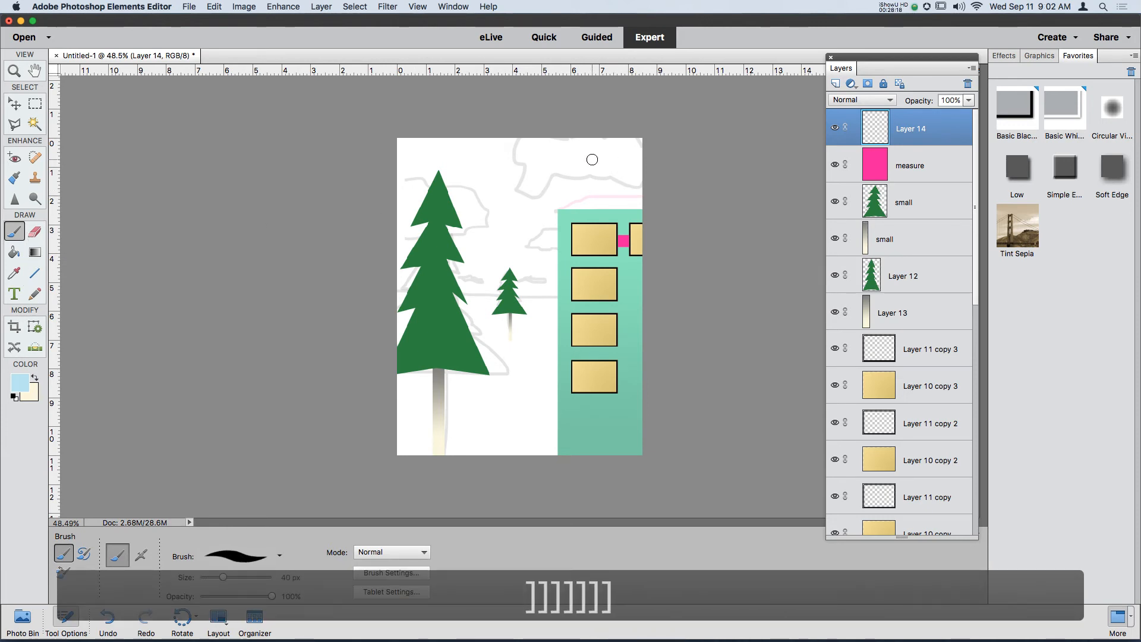
key("bracketright")
key("bracketright")
key("bracketright")
key("bracketright")
key("bracketright")
key("bracketright")
key("bracketright")
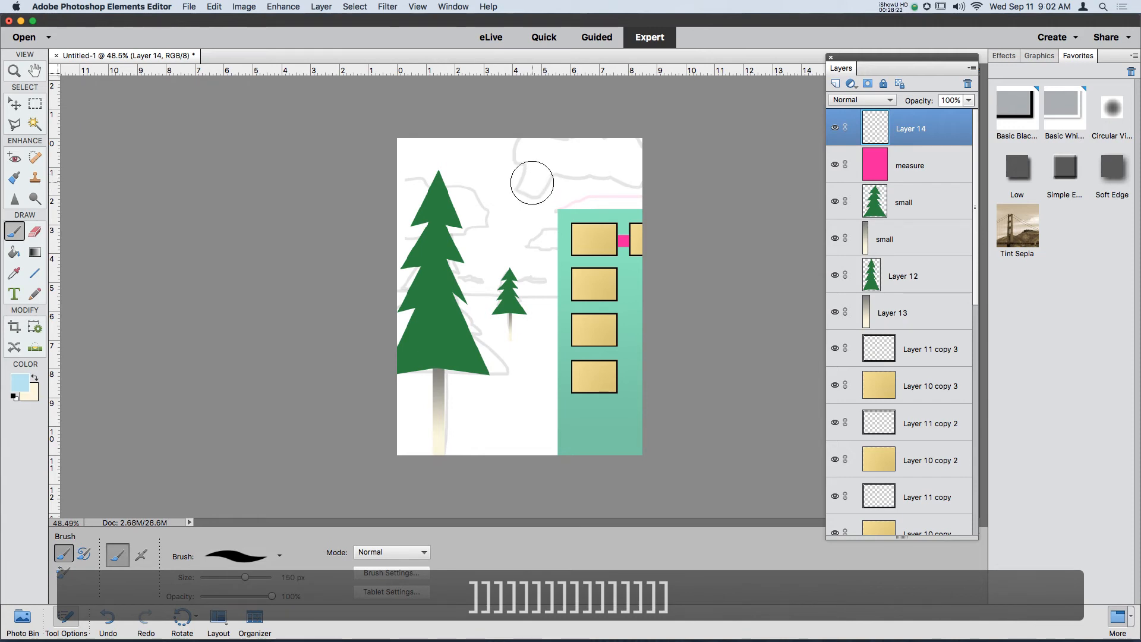
key("bracketright")
left_click(531, 179)
Step: Try building up the cloud from overlapping round dabs, varying the brush size and finishing with 150 px
key("bracketright")
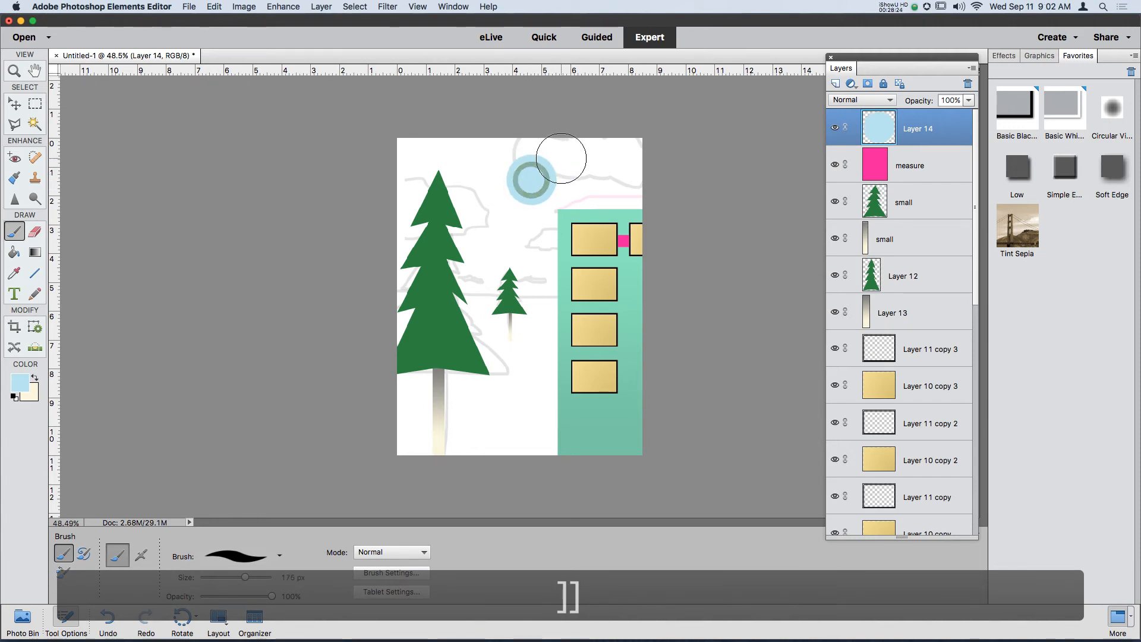
key("bracketright")
key("bracketright")
left_click_drag(560, 154, 576, 158)
key("bracketleft")
key("bracketleft")
key("bracketleft")
key("bracketleft")
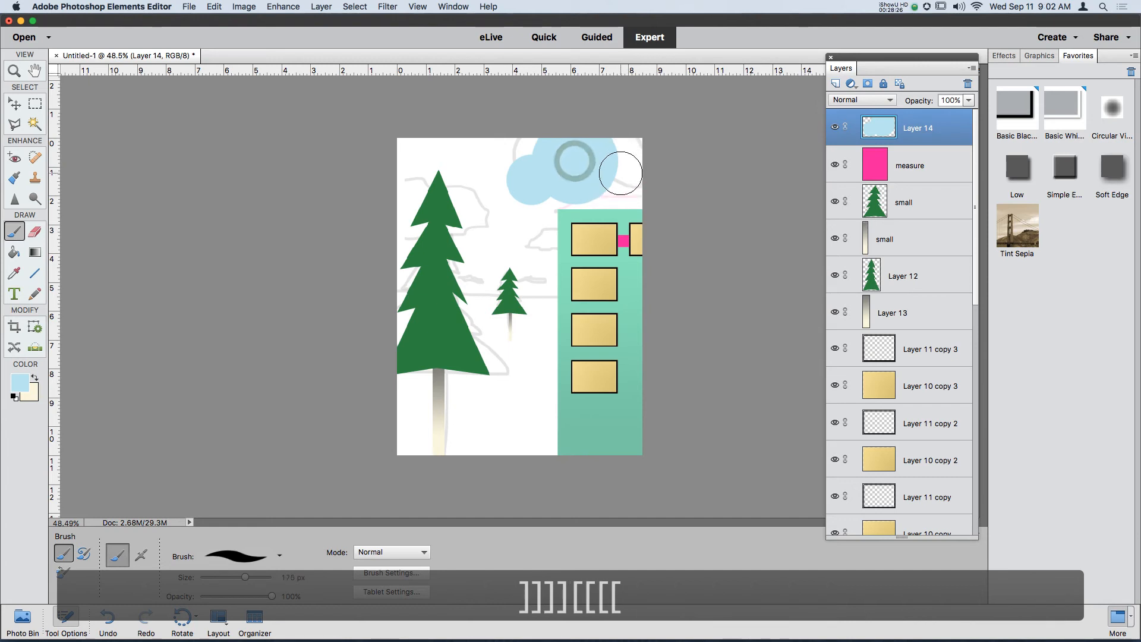
left_click(610, 183)
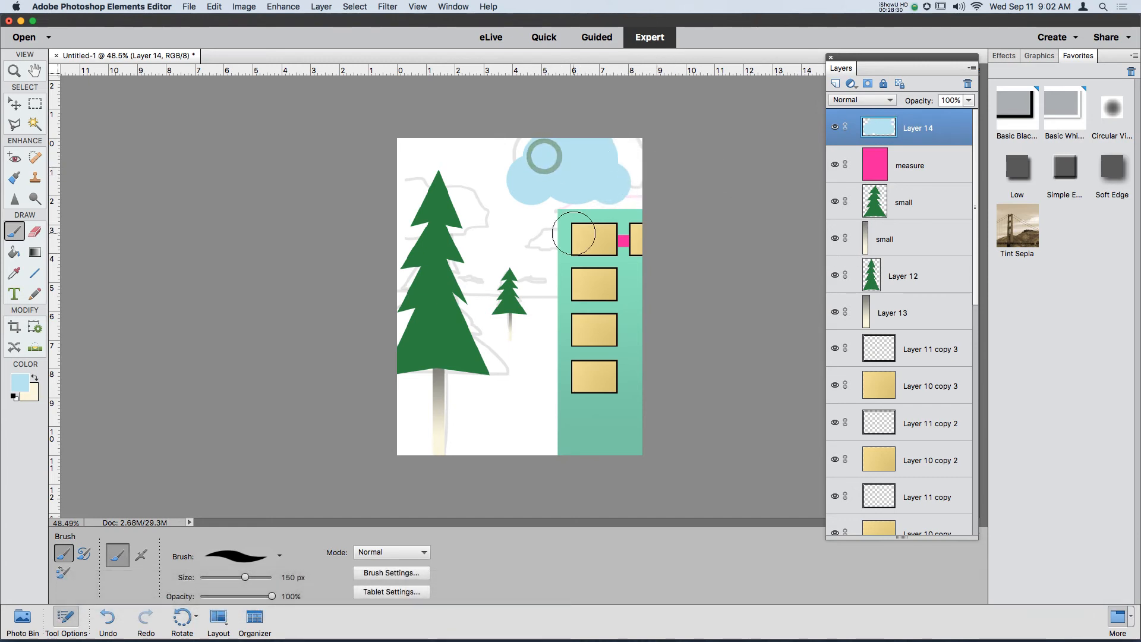
left_click(554, 202)
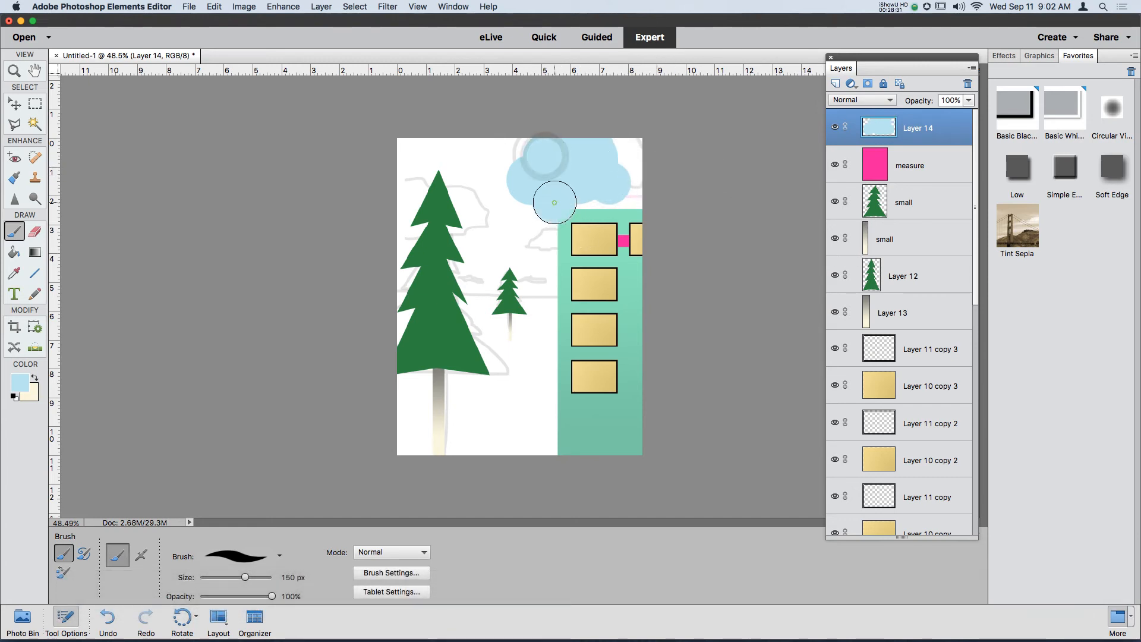
left_click(589, 202)
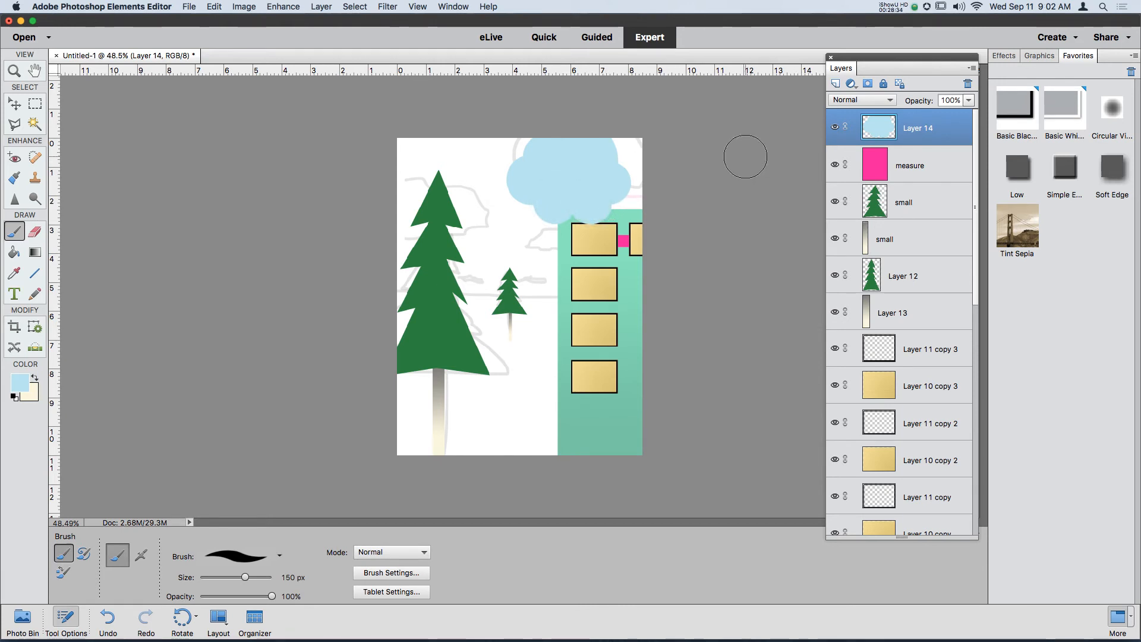
Step: Undo the overlapping cloud dabs back to the first round dab
key("super+z")
key("super+z")
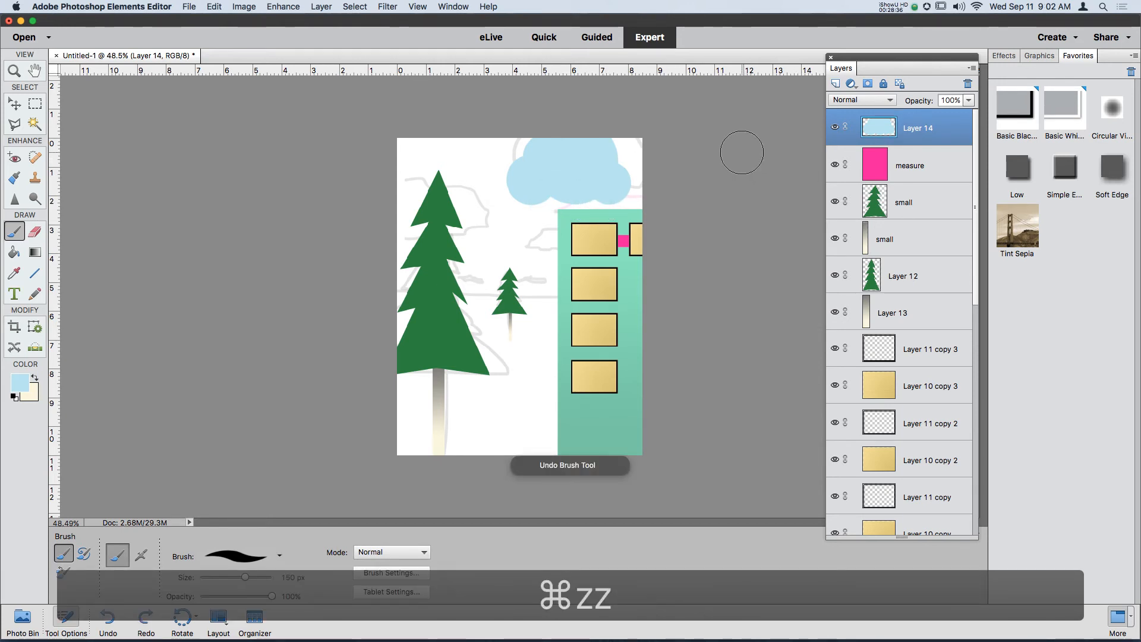
key("super+shift+z")
key("super+shift+z")
key("super+z")
key("super+z")
key("super+z")
key("super+z")
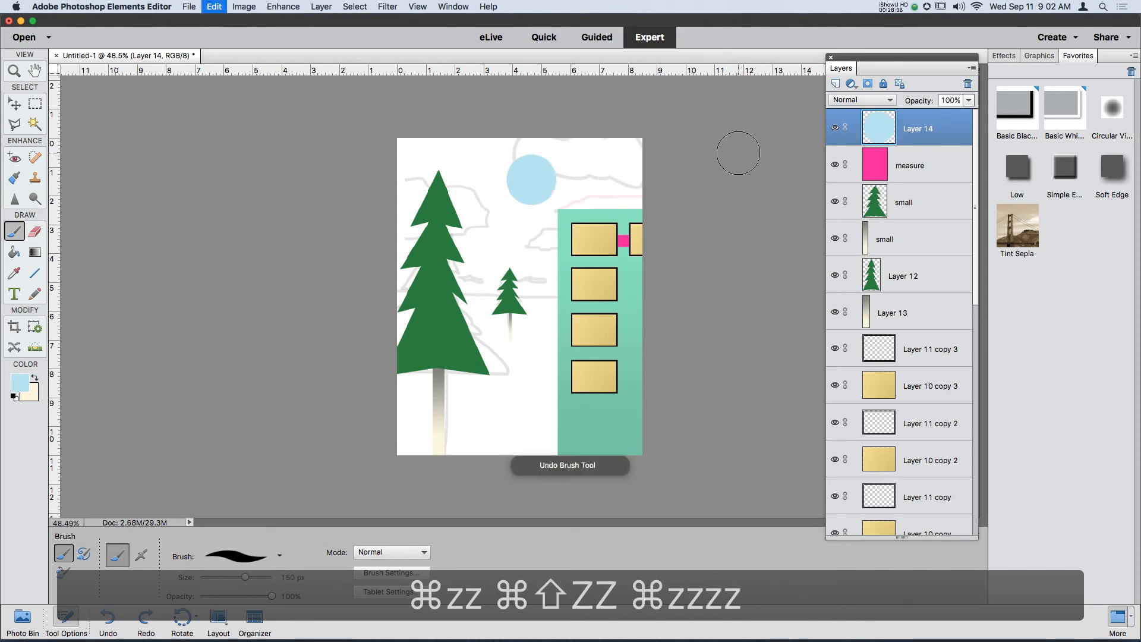
Step: Paint a solid light blue cloud over the sketched one with the 150 px brush and move it between the large tree and the building
mouse_move(572, 164)
left_mouse_down()
mouse_move(544, 164)
mouse_move(560, 175)
mouse_move(530, 167)
mouse_move(556, 177)
mouse_move(526, 197)
mouse_move(585, 163)
mouse_move(618, 164)
mouse_move(564, 171)
mouse_move(680, 199)
left_mouse_up()
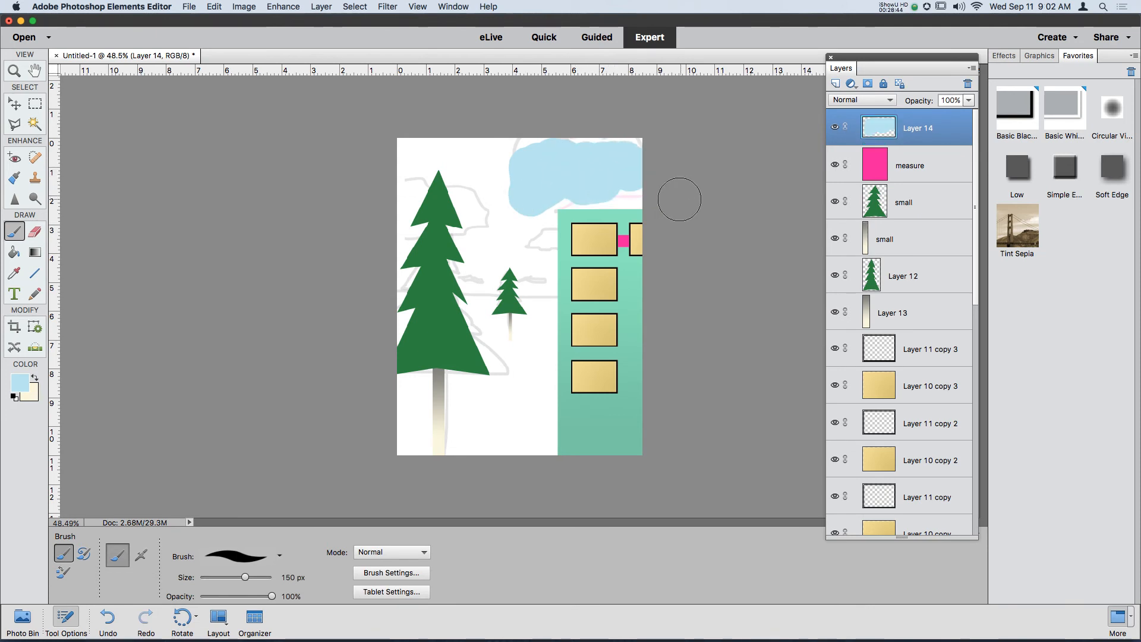
key("v")
left_click_drag(624, 173, 575, 182)
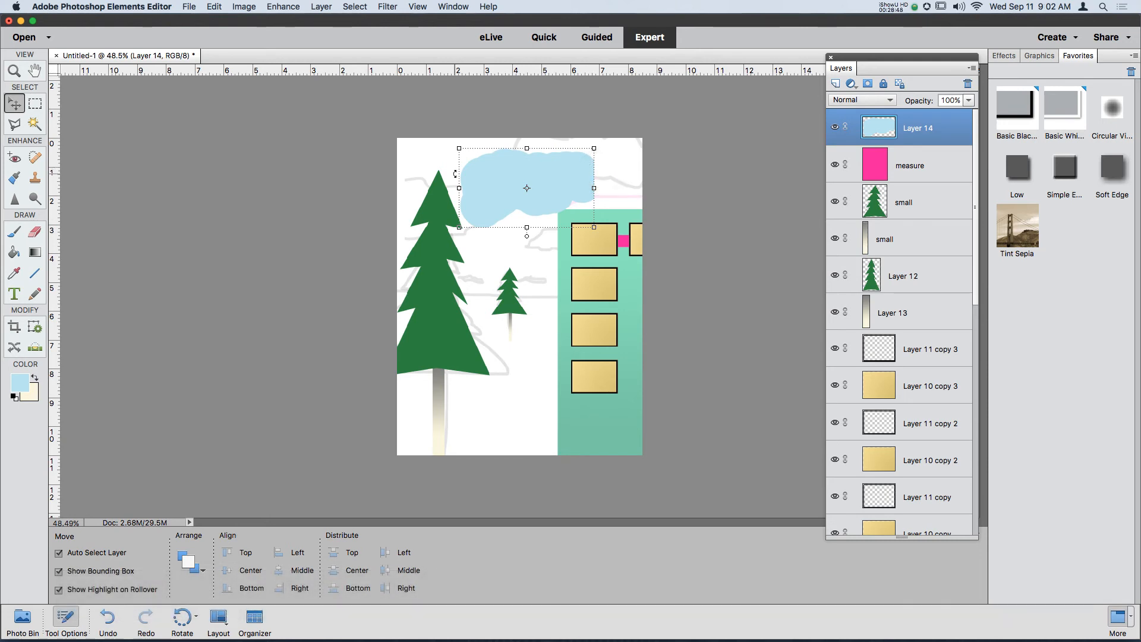
left_click_drag(545, 188, 539, 216)
Step: Round off the cloud's cut-off right end with the 150 px Brush
left_click(15, 232)
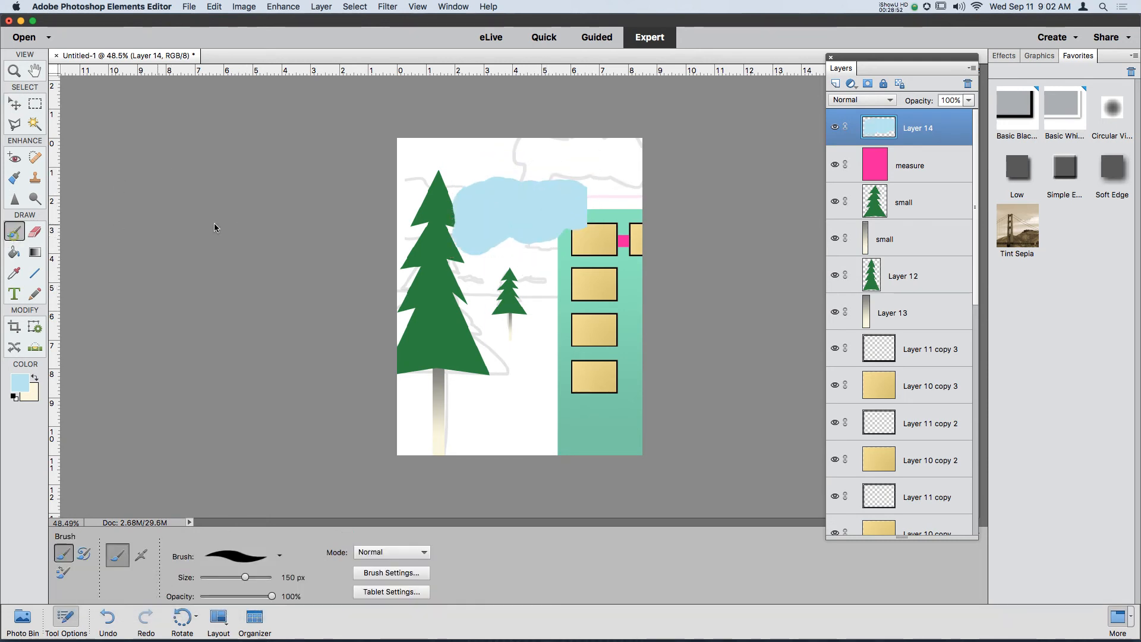
left_click_drag(574, 204, 574, 204)
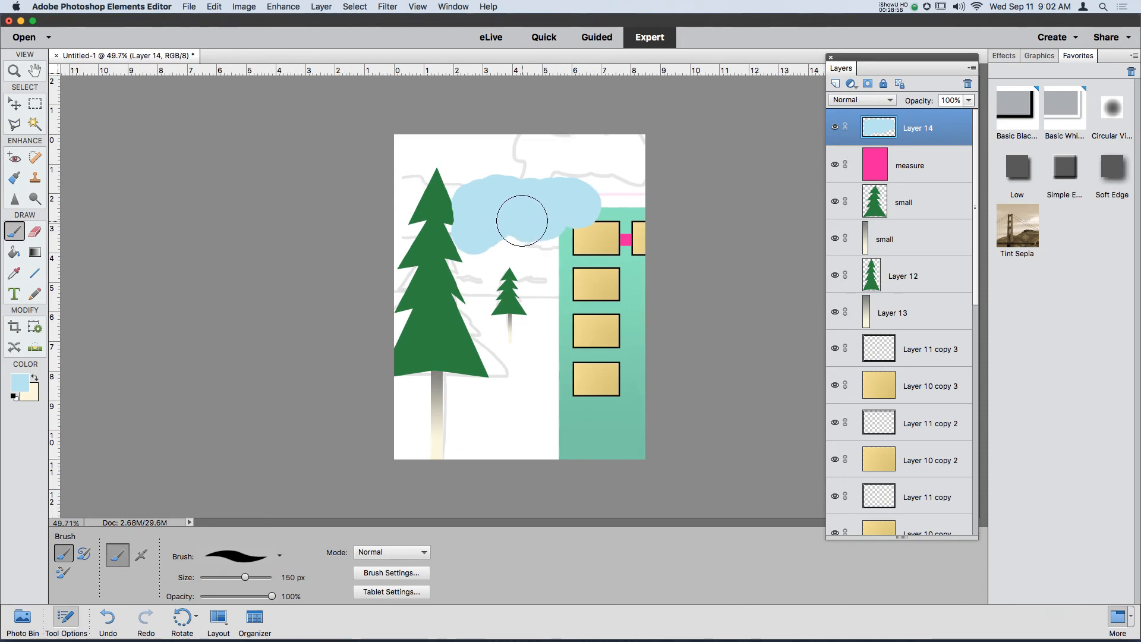
scroll(523, 216, "up", 5)
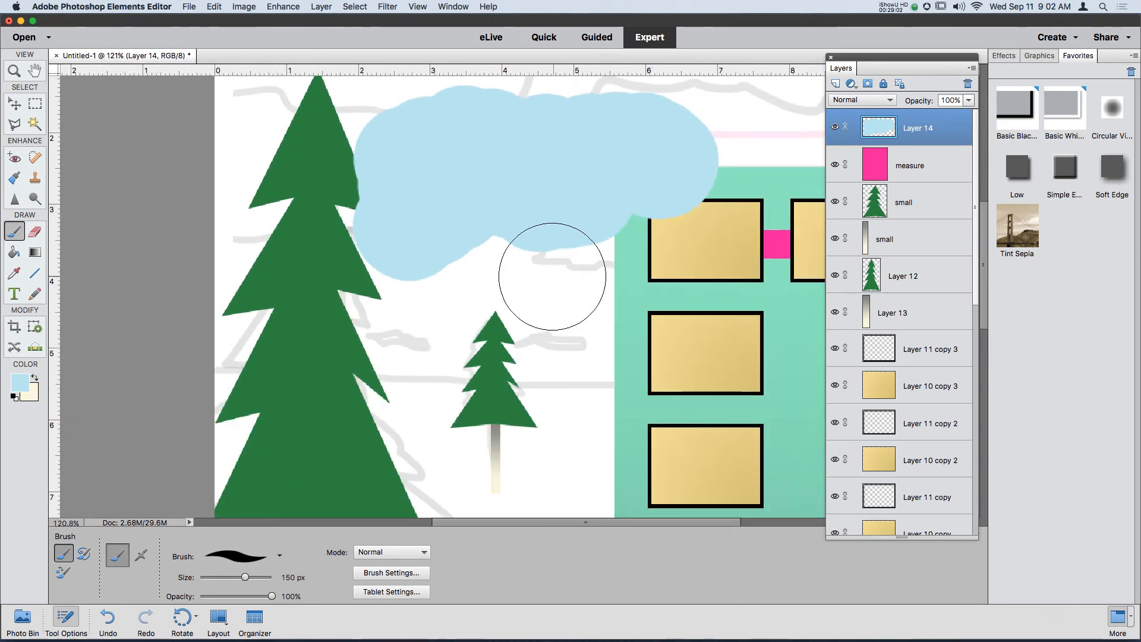
Step: Open the Liquify distort filter on the cloud layer
key("v")
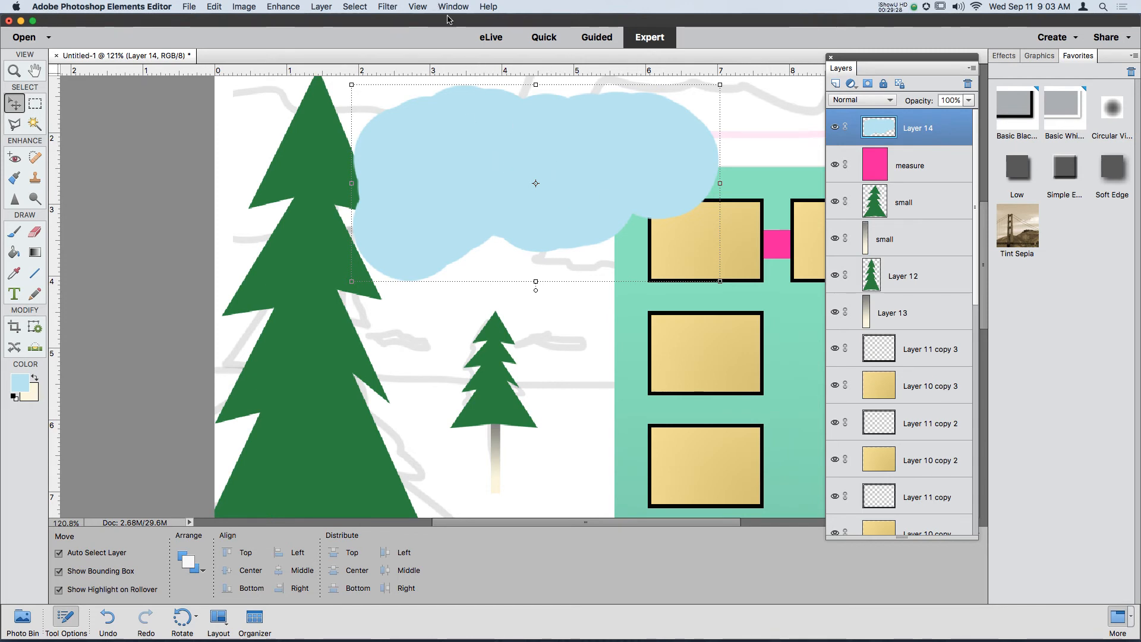
left_click(394, 5)
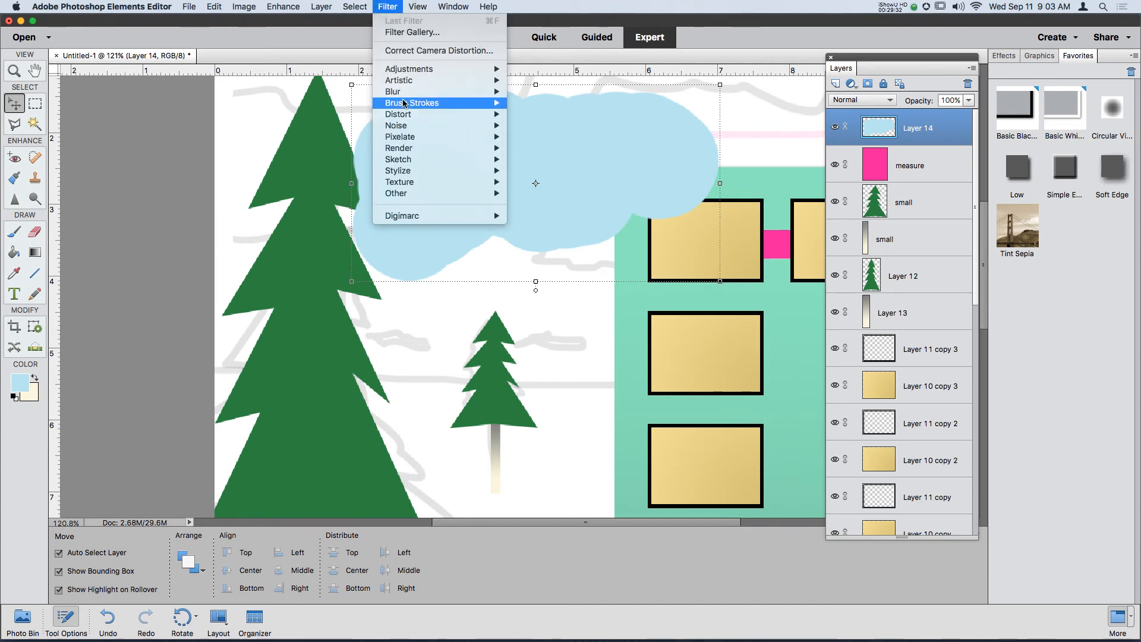
mouse_move(401, 89)
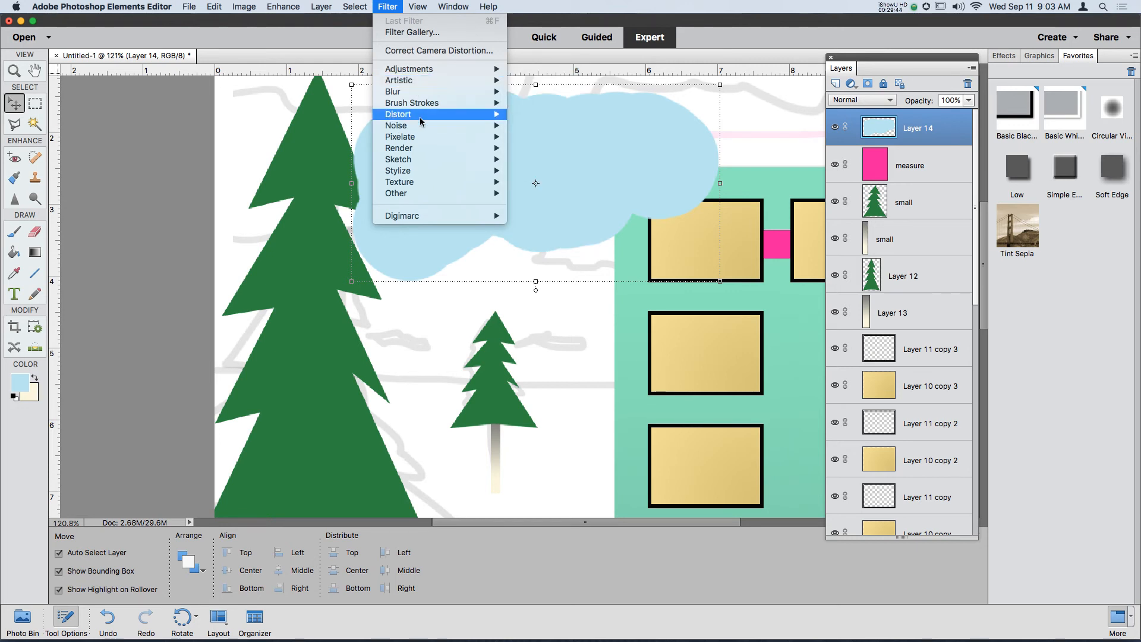
mouse_move(421, 121)
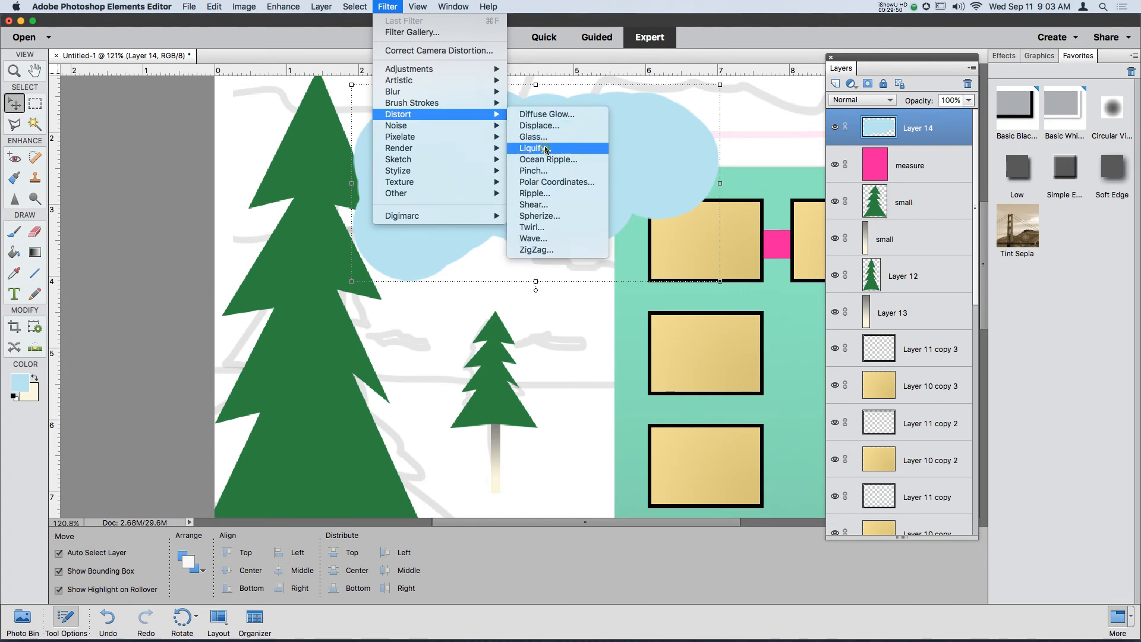
left_click(546, 149)
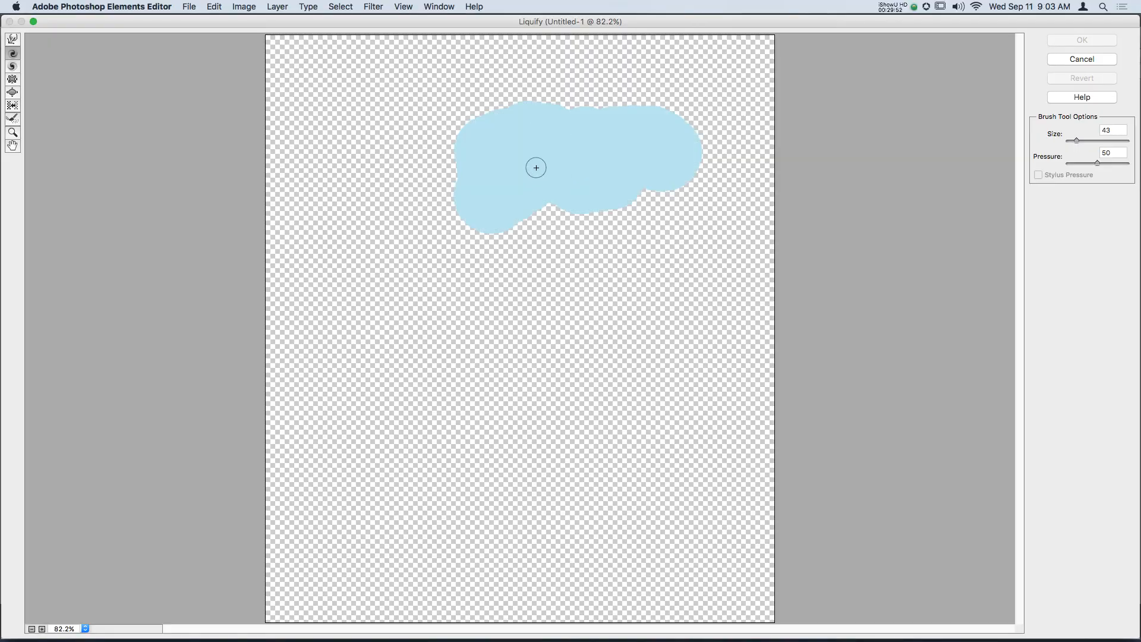
Step: With the Liquify Warp tool at size 125 and pressure 93, pull the cloud's lower left lobe outward into a long tail
scroll(588, 103, "up", 5)
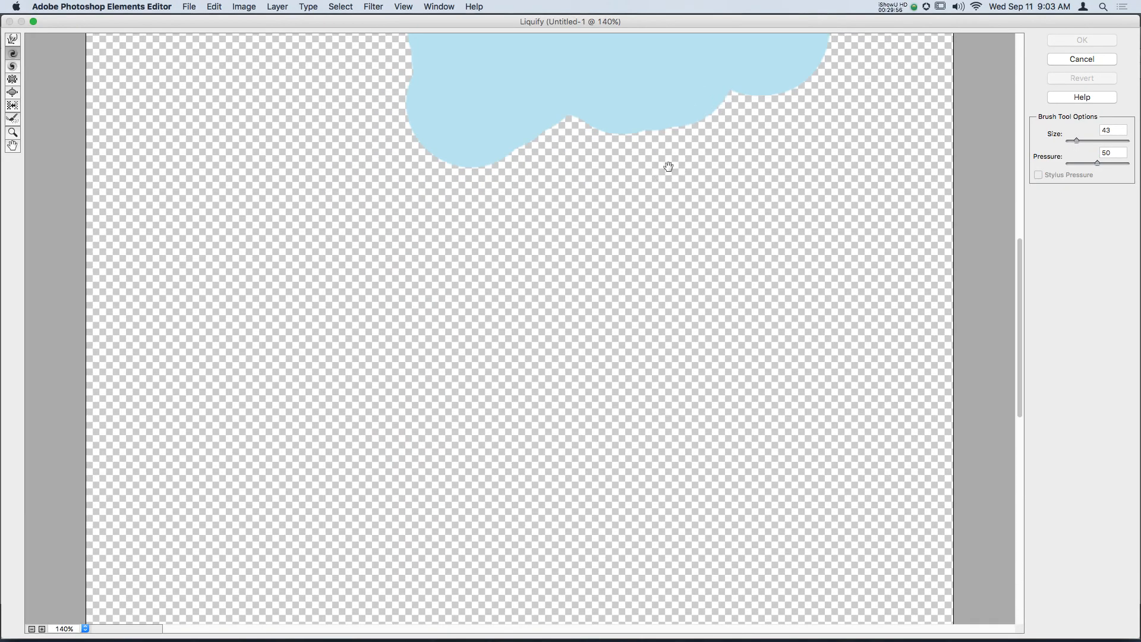
mouse_move(667, 125)
left_mouse_down()
mouse_move(573, 293)
mouse_move(502, 377)
left_mouse_up()
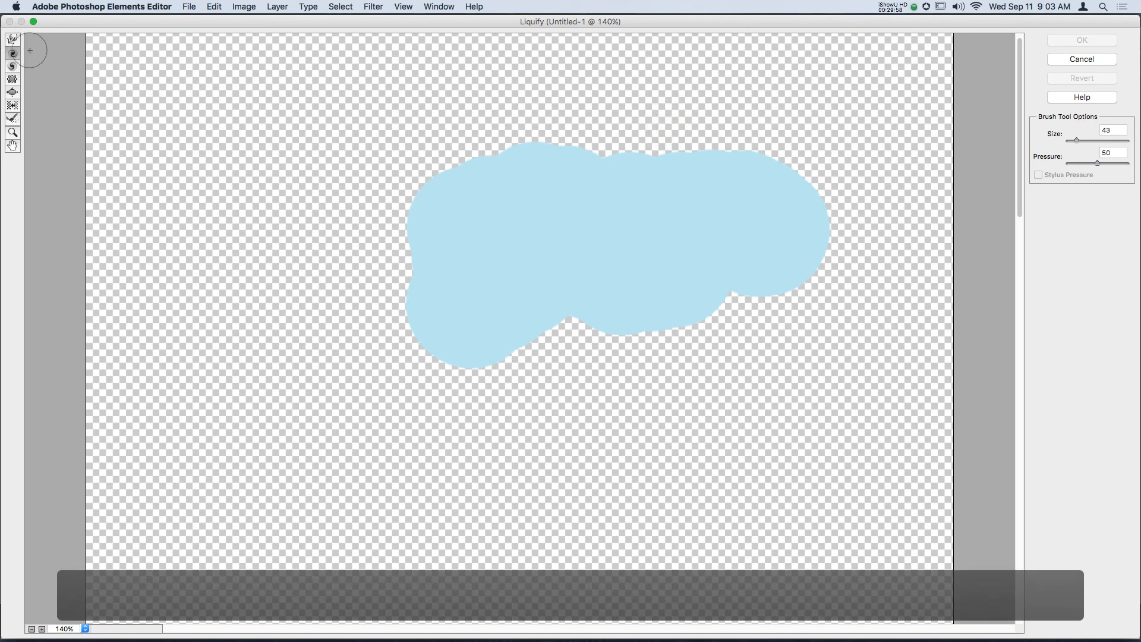
key("b")
mouse_move(633, 249)
left_mouse_down()
mouse_move(515, 191)
mouse_move(543, 217)
left_mouse_up()
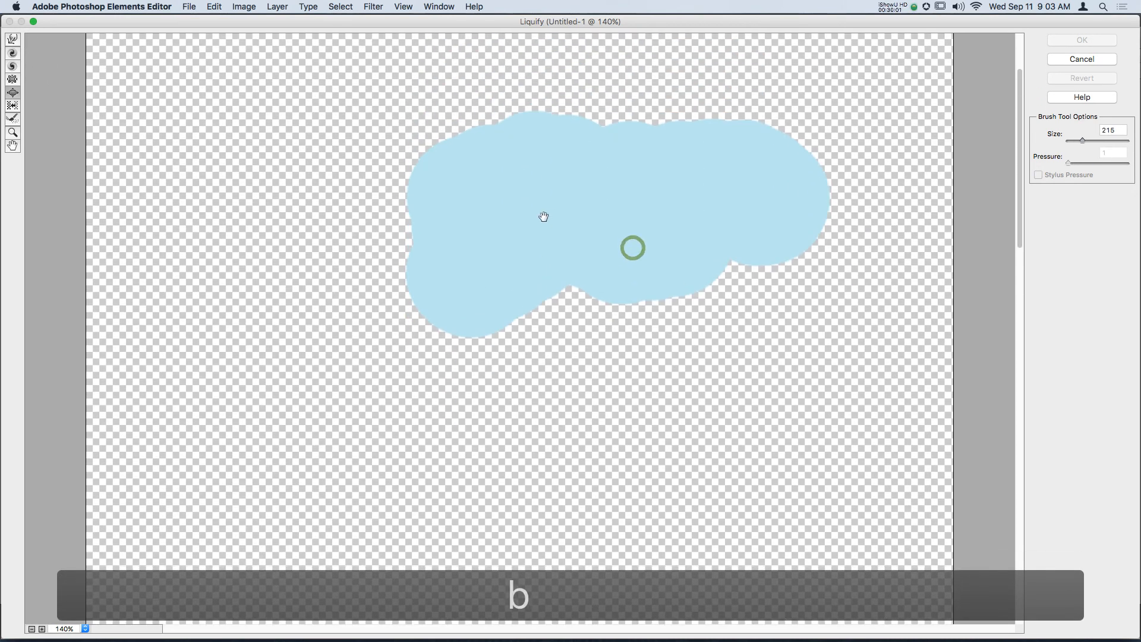
left_click(12, 40)
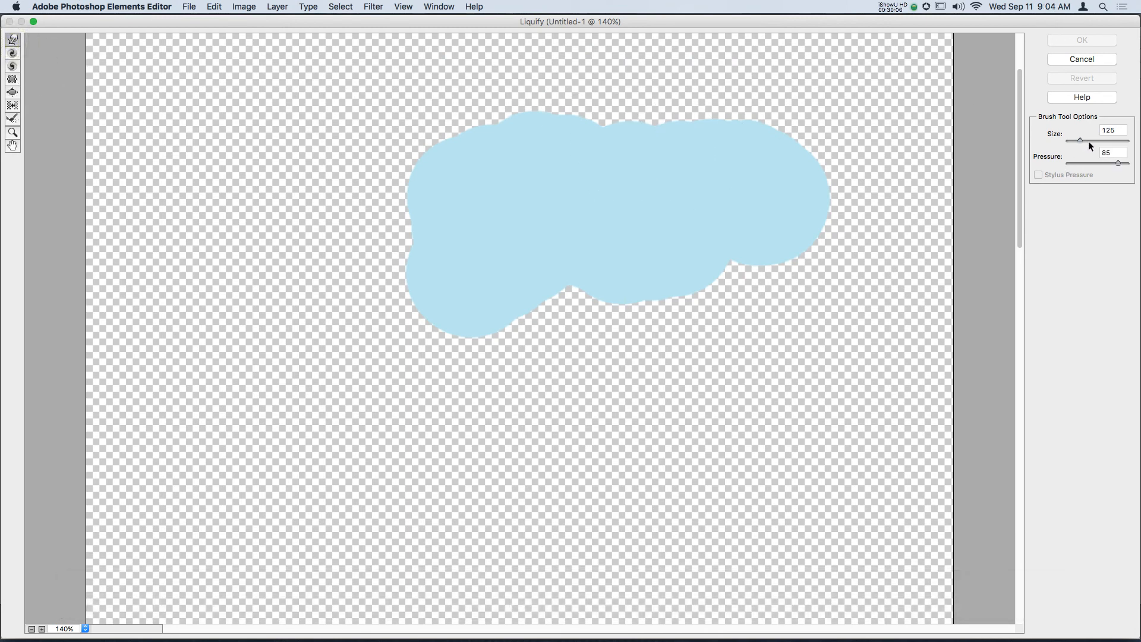
left_click(1119, 164)
left_click_drag(1124, 167, 1126, 164)
mouse_move(545, 154)
left_mouse_down()
mouse_move(496, 129)
mouse_move(411, 153)
mouse_move(399, 220)
mouse_move(412, 200)
mouse_move(450, 199)
mouse_move(433, 192)
mouse_move(408, 218)
mouse_move(411, 276)
mouse_move(384, 316)
mouse_move(310, 315)
mouse_move(276, 305)
mouse_move(260, 281)
mouse_move(217, 297)
mouse_move(178, 275)
left_mouse_up()
scroll(377, 311, "up", 5)
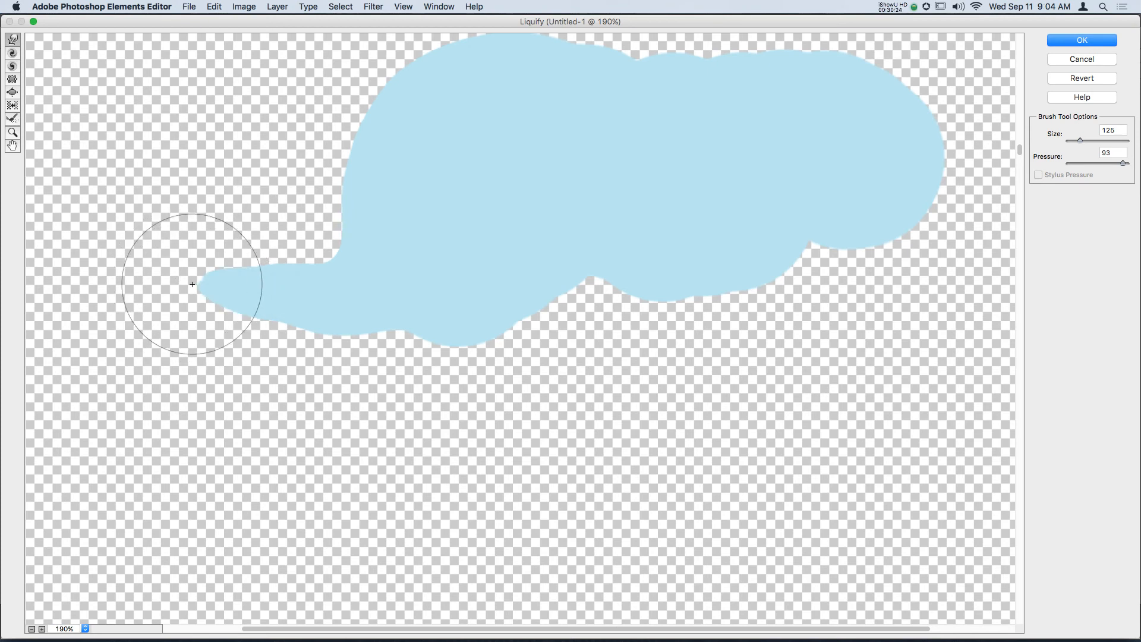
Step: Undo the long tail on the cloud's lower left and warp a small hook into its lower edge
key("super+z")
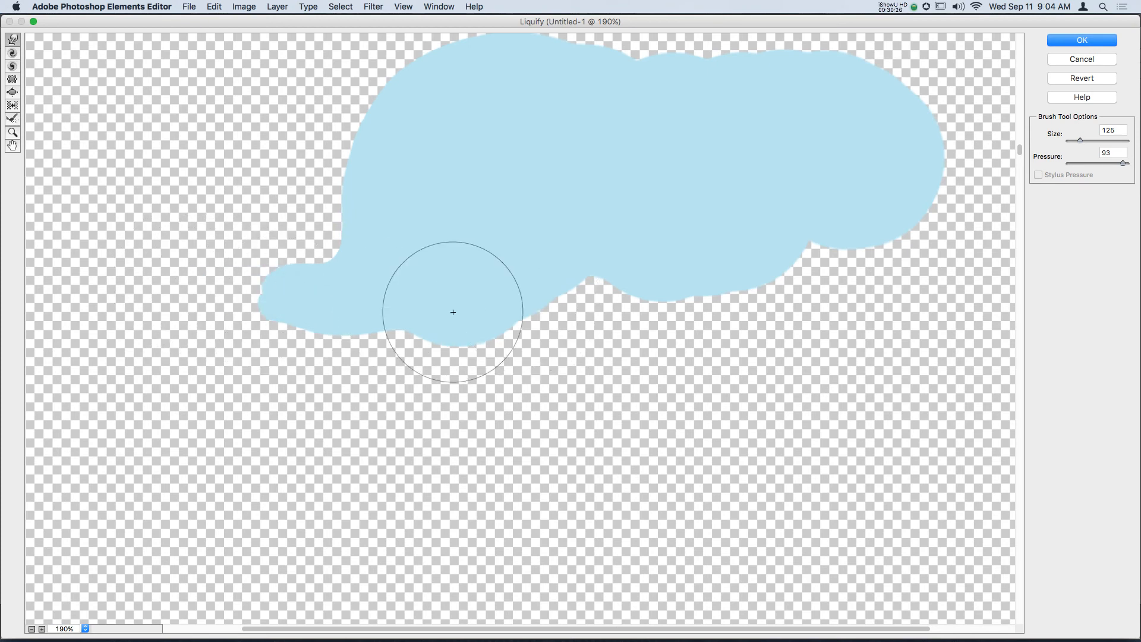
key("super+z")
mouse_move(287, 253)
left_mouse_down()
mouse_move(369, 344)
mouse_move(458, 351)
mouse_move(445, 356)
left_mouse_up()
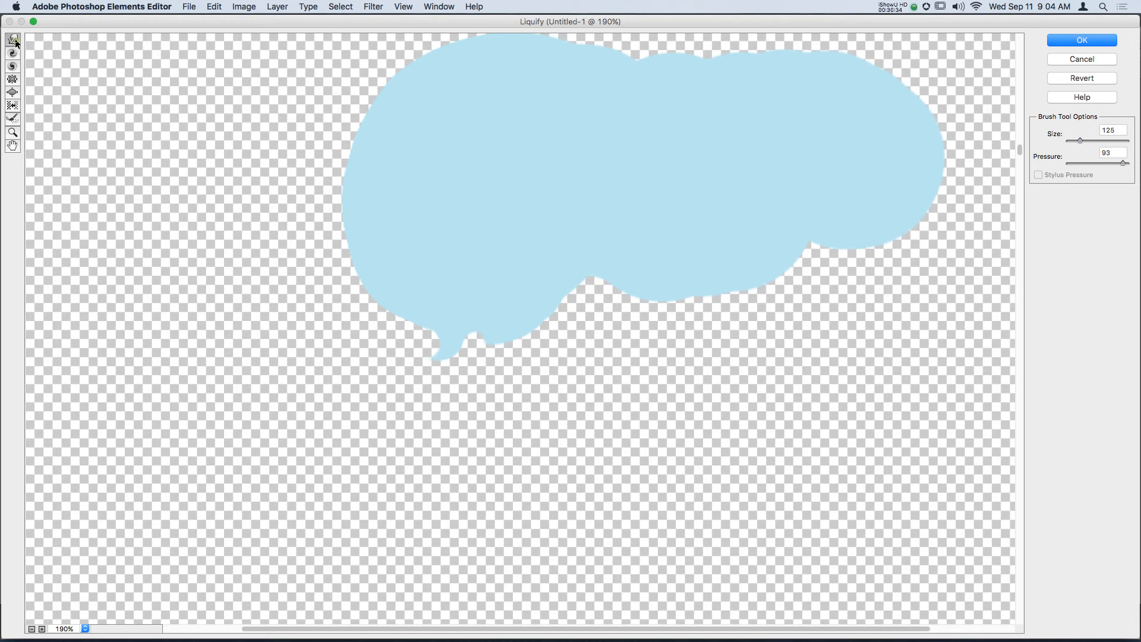
Step: With the Warp tool at size 30, even out the dents along the cloud's top edge and push its lower hook outward
key("bracketleft")
key("bracketleft")
key("bracketleft")
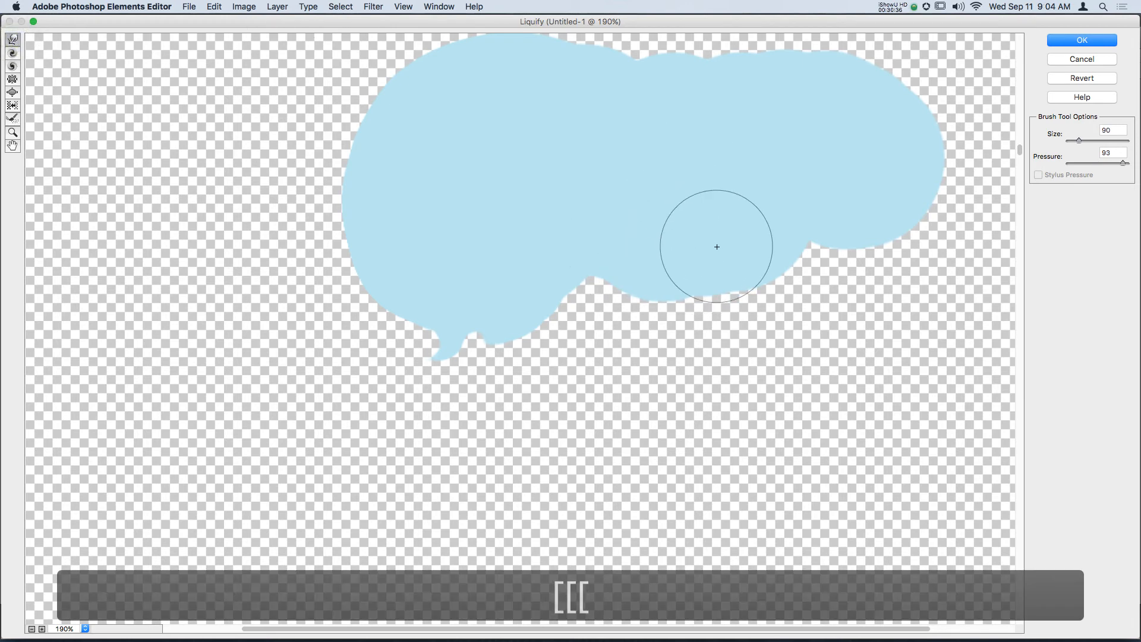
key("bracketleft")
key("bracketleft")
key("bracketleft")
key("bracketleft")
key("bracketleft")
key("bracketleft")
key("bracketleft")
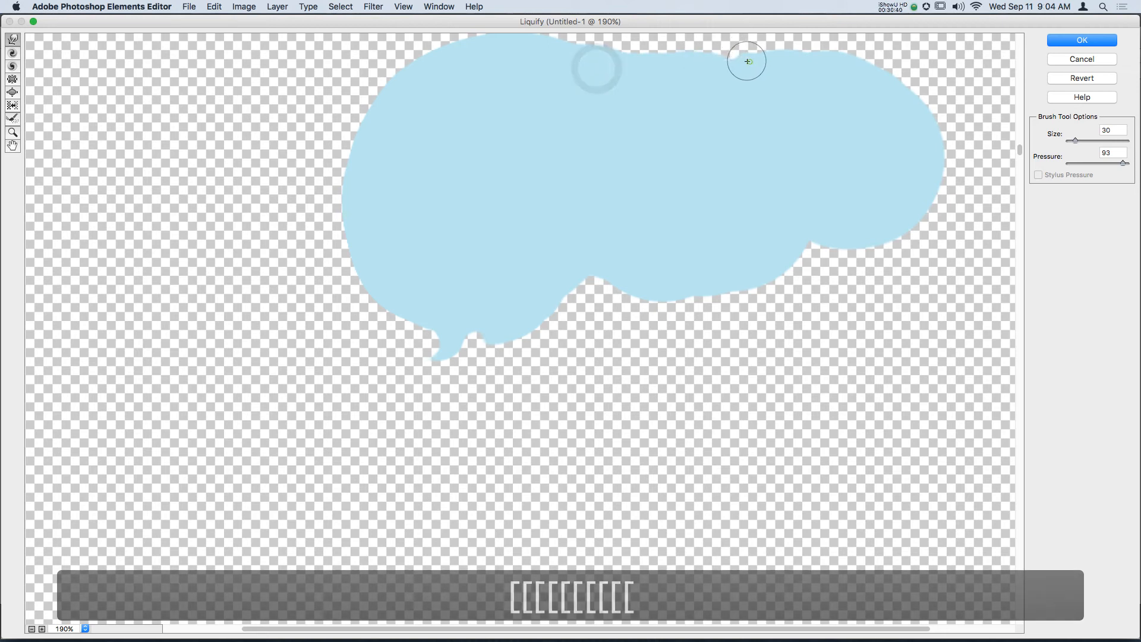
left_click_drag(750, 62, 707, 44)
mouse_move(476, 316)
left_mouse_down()
mouse_move(460, 363)
mouse_move(477, 328)
mouse_move(480, 363)
mouse_move(517, 365)
mouse_move(482, 344)
mouse_move(507, 360)
mouse_move(553, 358)
mouse_move(477, 336)
mouse_move(539, 349)
mouse_move(504, 334)
mouse_move(512, 356)
mouse_move(547, 358)
mouse_move(427, 356)
mouse_move(412, 301)
mouse_move(429, 343)
mouse_move(445, 334)
mouse_move(438, 344)
mouse_move(417, 333)
mouse_move(391, 295)
mouse_move(427, 322)
mouse_move(395, 325)
mouse_move(417, 304)
mouse_move(391, 311)
mouse_move(396, 291)
mouse_move(386, 311)
mouse_move(385, 296)
mouse_move(427, 352)
left_mouse_up()
left_click_drag(392, 307, 392, 307)
Step: With the Warp tool at size 80, round the cloud's lower left lobe and cut a deep notch into its underside
key("bracketright")
key("bracketright")
key("bracketright")
key("bracketright")
key("bracketright")
key("bracketright")
key("bracketright")
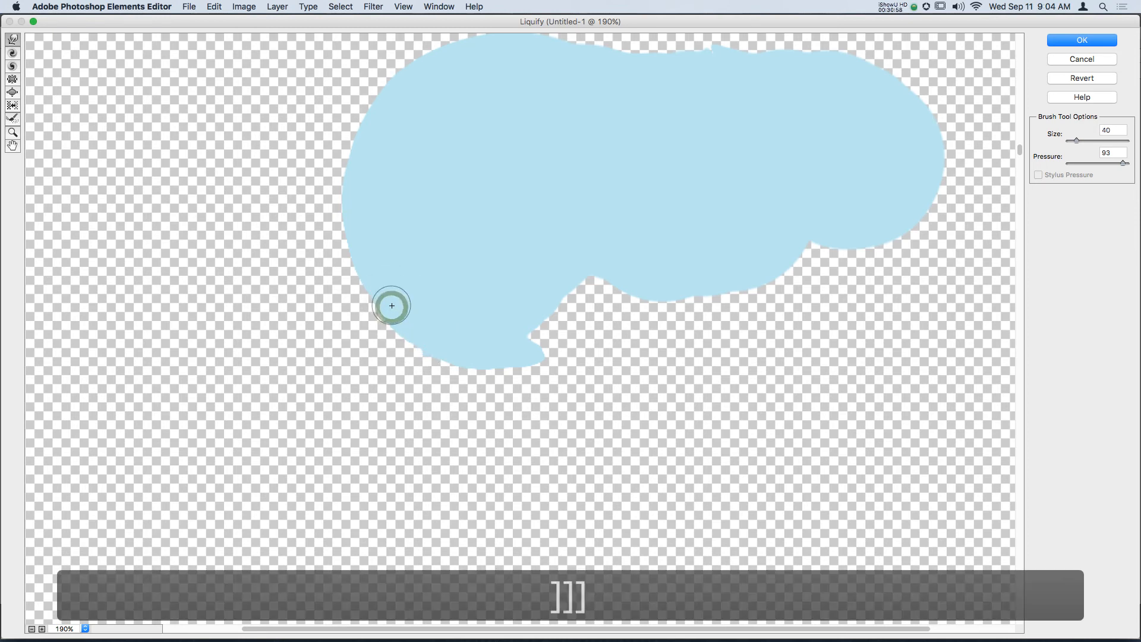
left_click(387, 251)
mouse_move(404, 330)
left_mouse_down()
mouse_move(441, 362)
mouse_move(505, 376)
left_mouse_up()
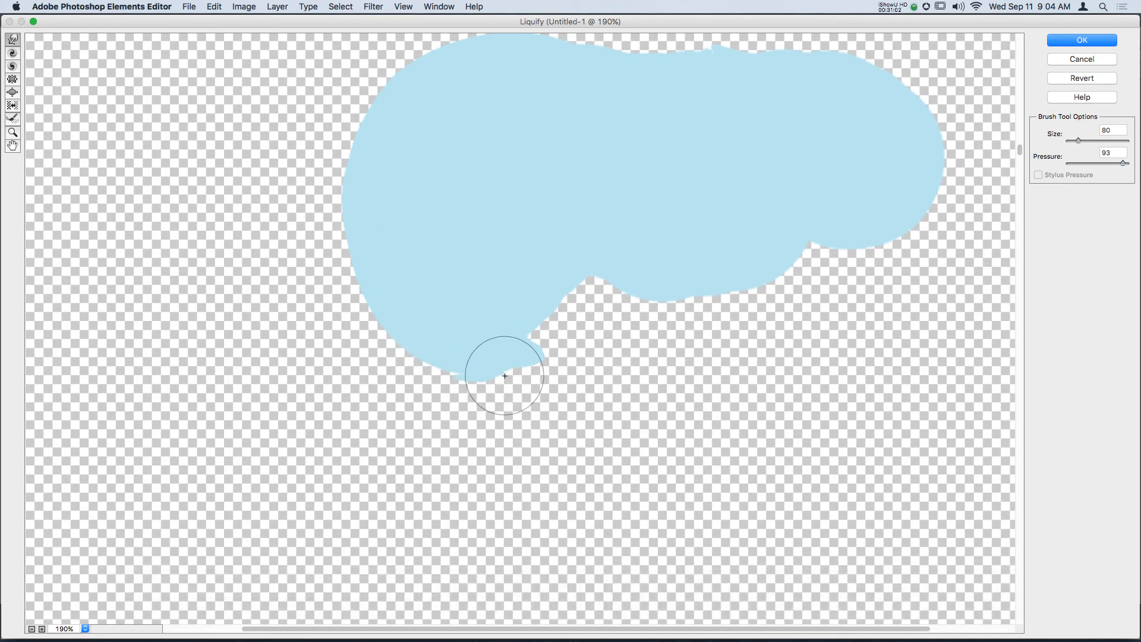
mouse_move(601, 340)
left_mouse_down()
mouse_move(581, 246)
mouse_move(596, 231)
mouse_move(559, 159)
mouse_move(586, 292)
mouse_move(625, 273)
mouse_move(629, 296)
mouse_move(468, 268)
left_mouse_up()
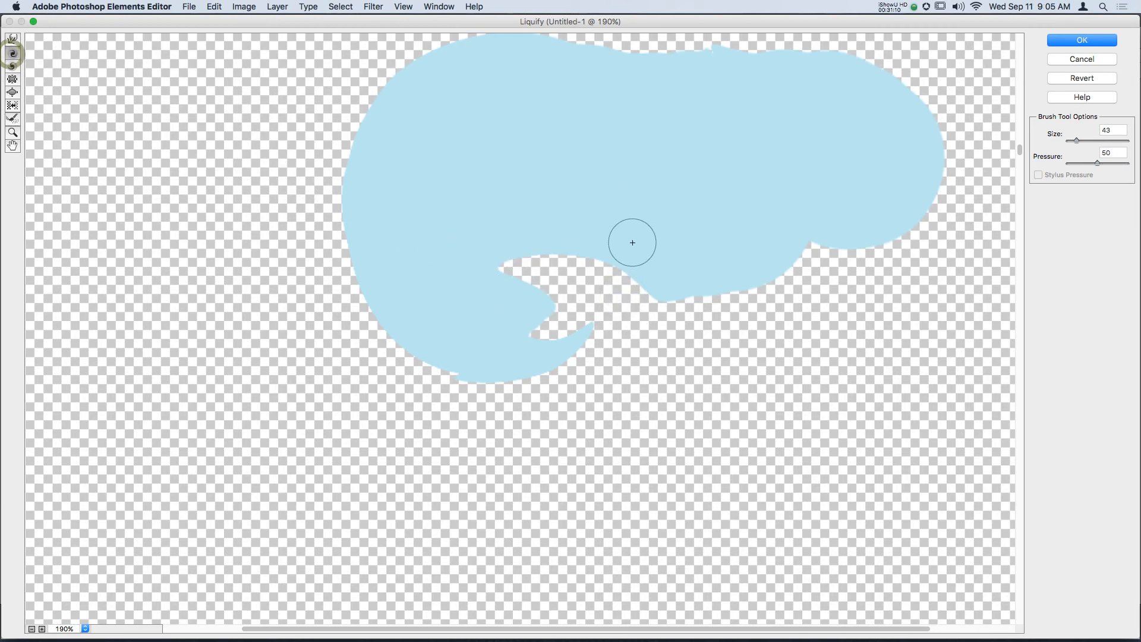
Step: Twirl the notched underside of the cloud with the Twirl Clockwise tool at size 100 and pressure 100
key("bracketleft")
key("bracketleft")
key("bracketleft")
key("bracketright")
key("bracketright")
key("bracketright")
key("bracketright")
key("bracketright")
key("bracketright")
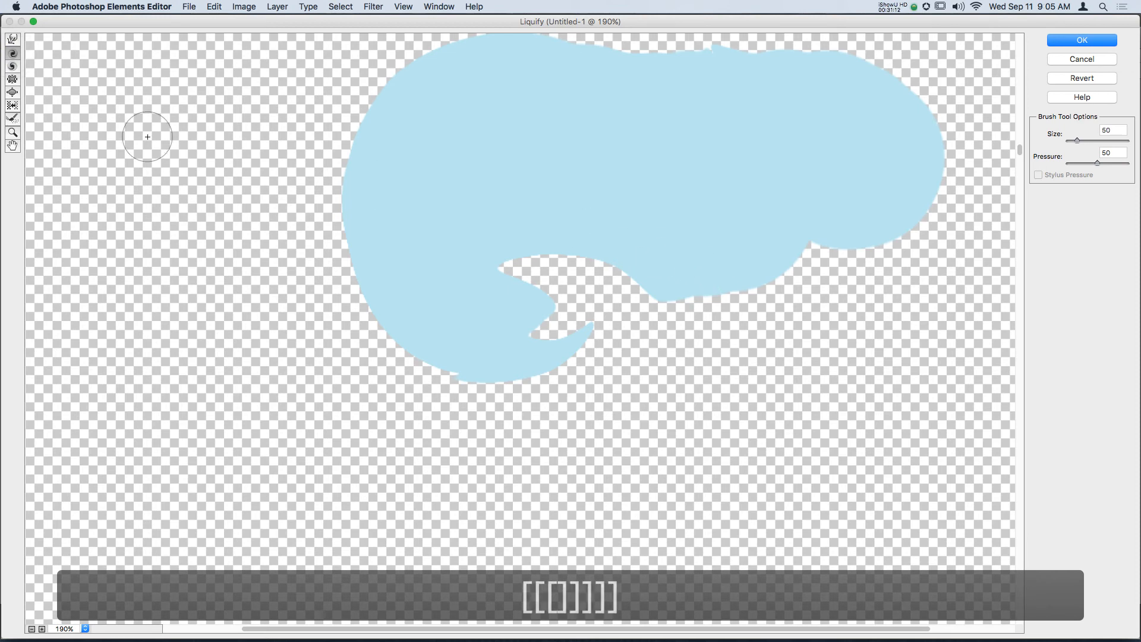
key("bracketright")
key("bracketright")
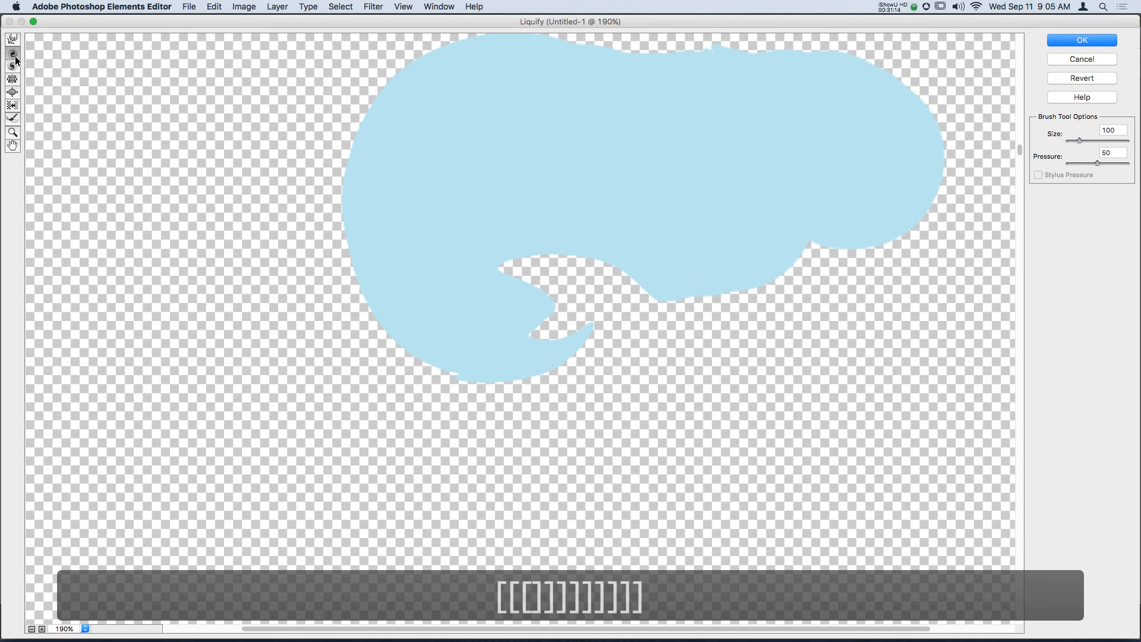
left_click(822, 289)
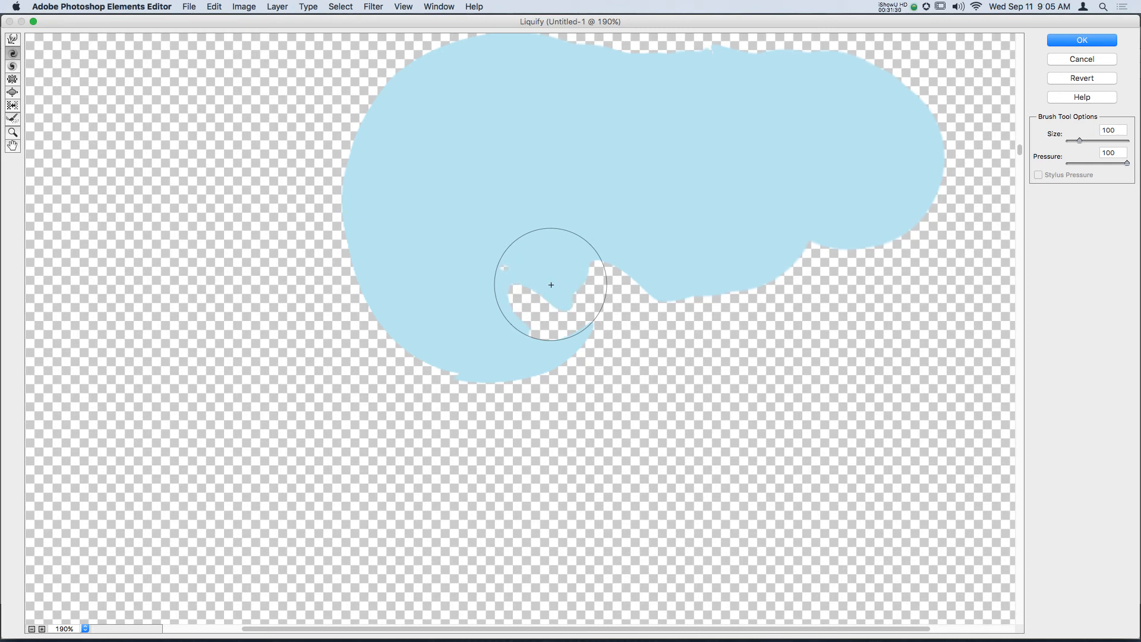
mouse_move(560, 289)
left_mouse_down()
mouse_move(541, 331)
mouse_move(495, 317)
mouse_move(493, 277)
mouse_move(544, 243)
mouse_move(565, 255)
mouse_move(547, 291)
mouse_move(513, 289)
mouse_move(488, 324)
left_mouse_up()
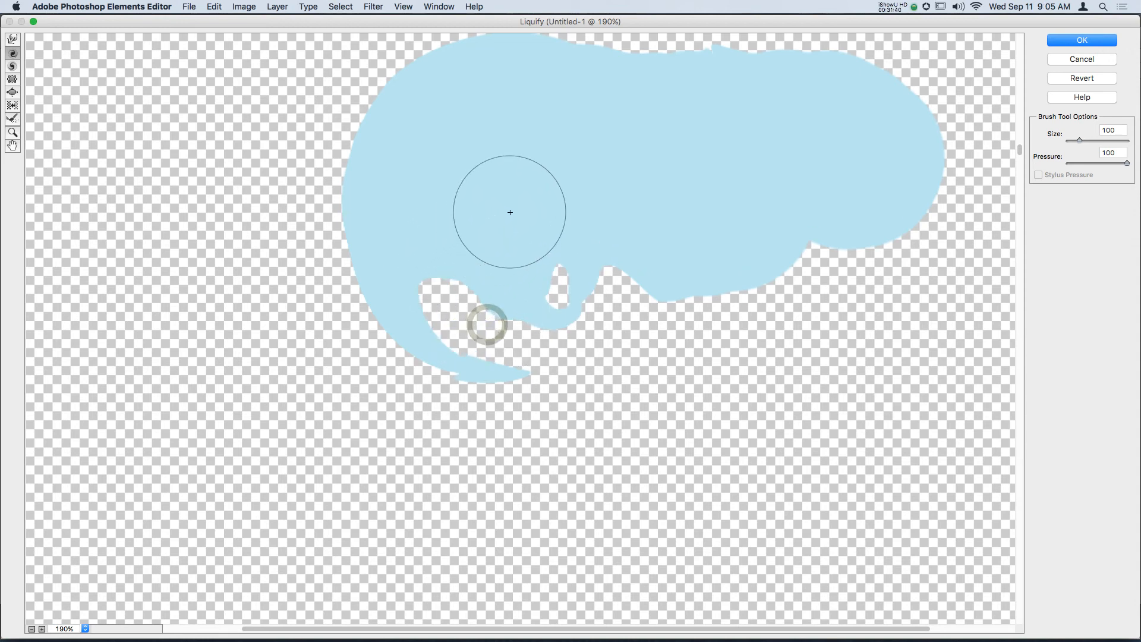
left_click_drag(631, 296, 559, 256)
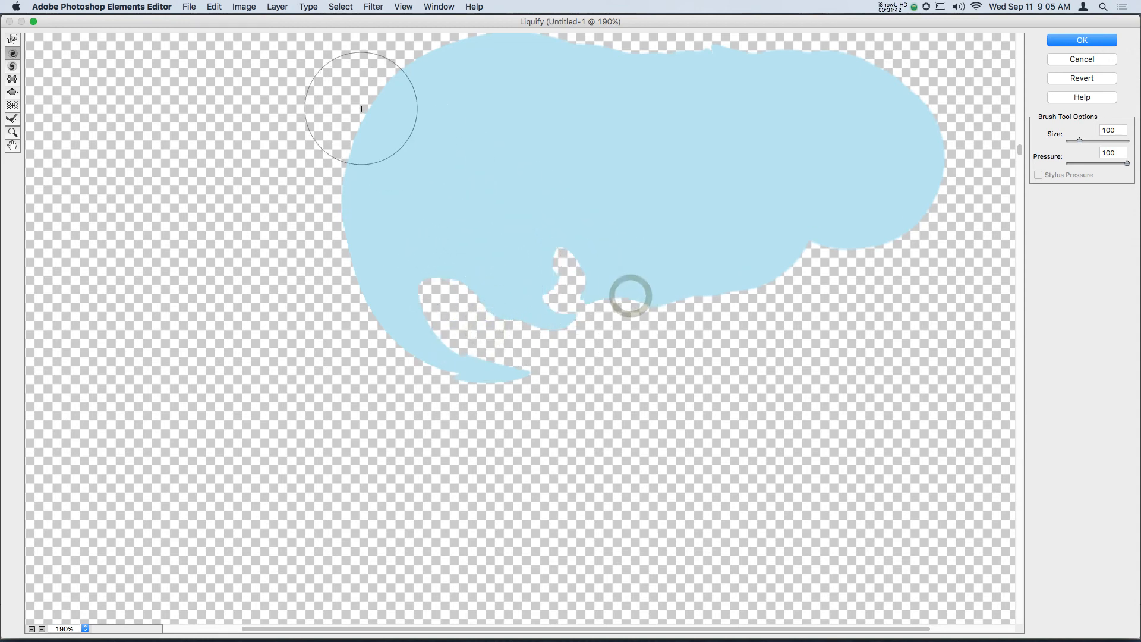
Step: Twirl the cloud's upper left edge, its lower right lobe and its right end into curls
mouse_move(334, 98)
left_mouse_down()
mouse_move(428, 144)
mouse_move(454, 118)
mouse_move(448, 93)
mouse_move(396, 124)
mouse_move(457, 107)
mouse_move(456, 118)
mouse_move(423, 131)
mouse_move(428, 106)
mouse_move(444, 102)
mouse_move(435, 126)
mouse_move(459, 132)
mouse_move(420, 133)
mouse_move(461, 125)
left_mouse_up()
left_click(892, 267)
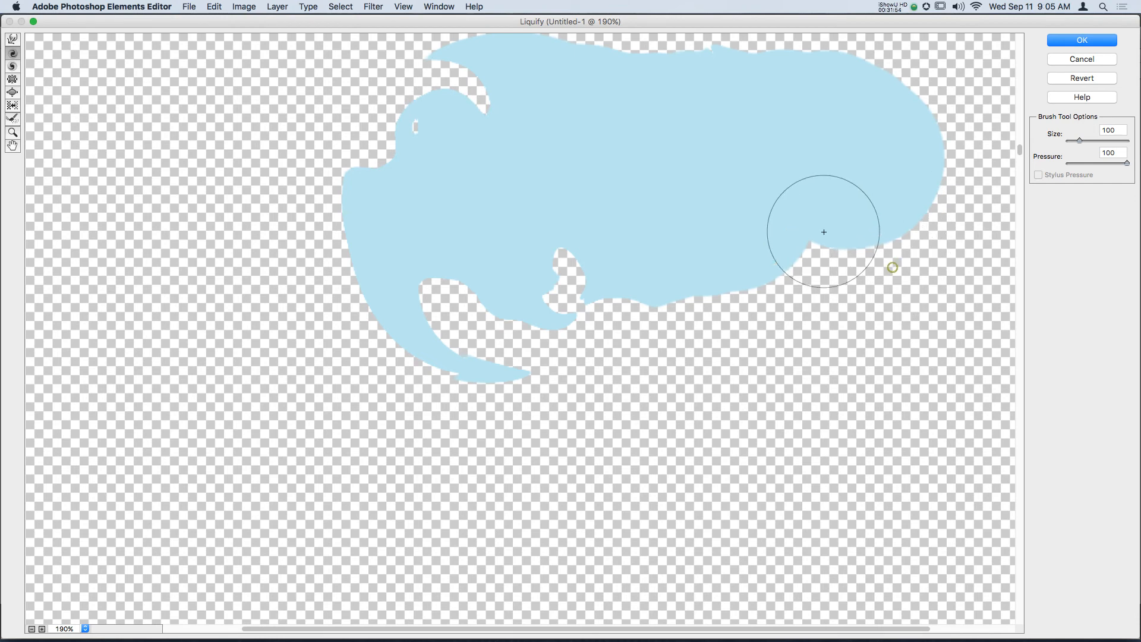
left_click_drag(794, 206, 762, 190)
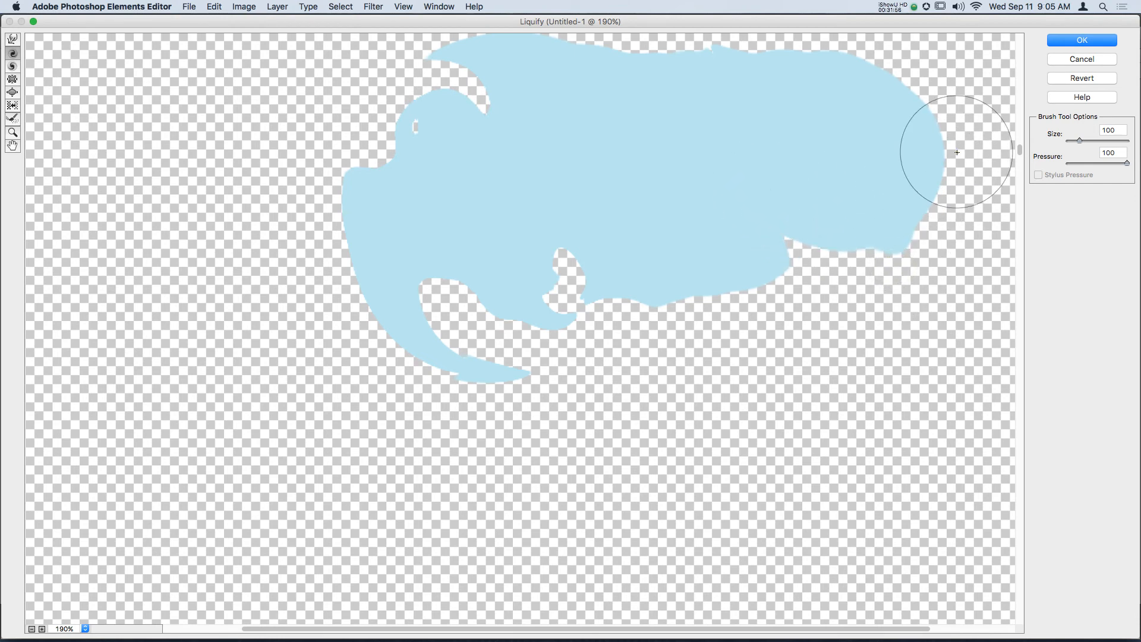
left_click_drag(956, 153, 873, 157)
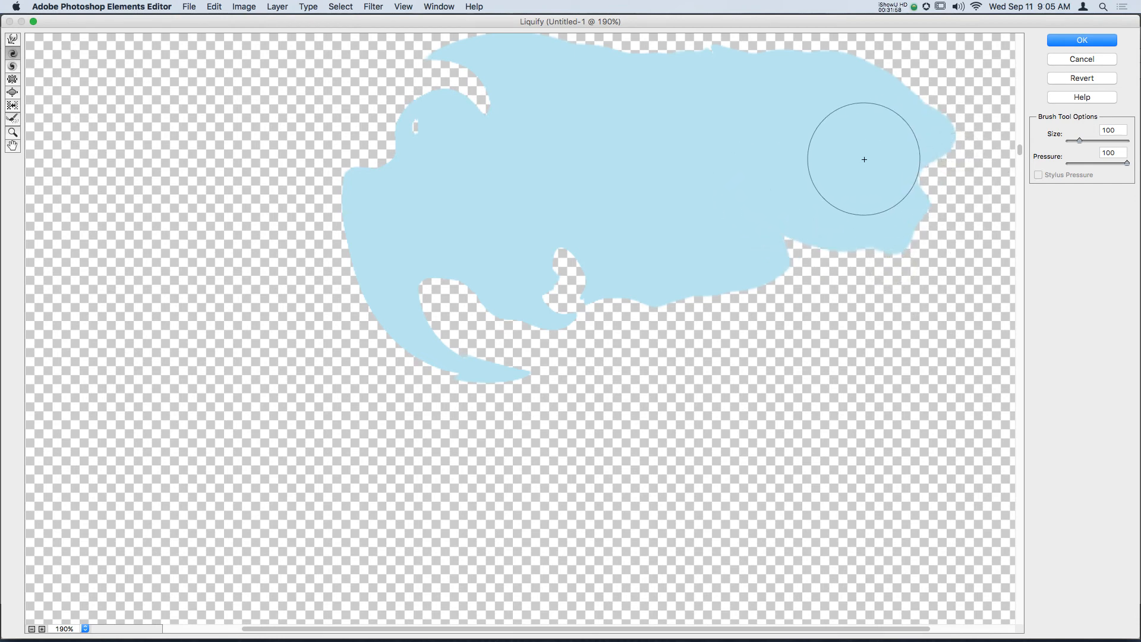
Step: Swell the cloud's lobes with the Bloat tool at size 215 and apply the Liquify filter
left_click(13, 92)
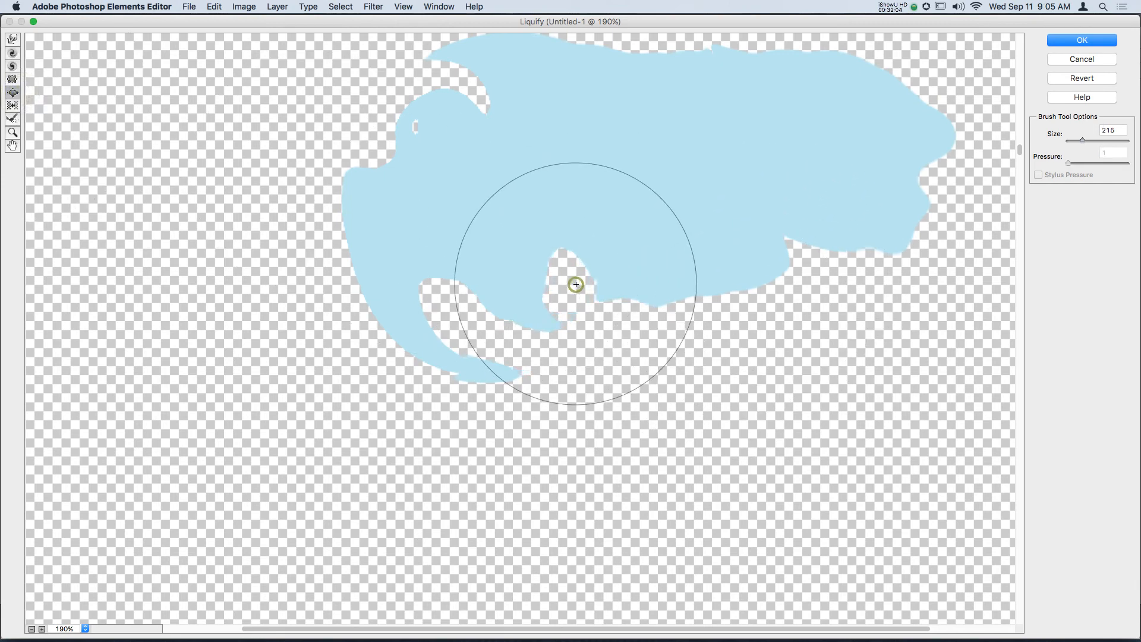
left_click(454, 168)
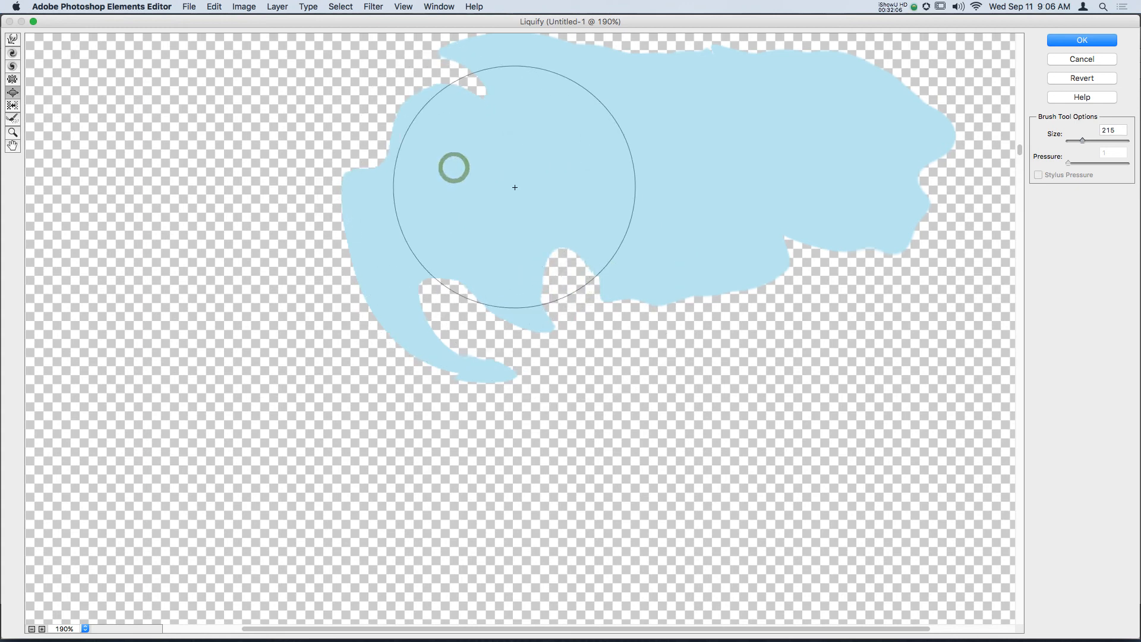
left_click(487, 288)
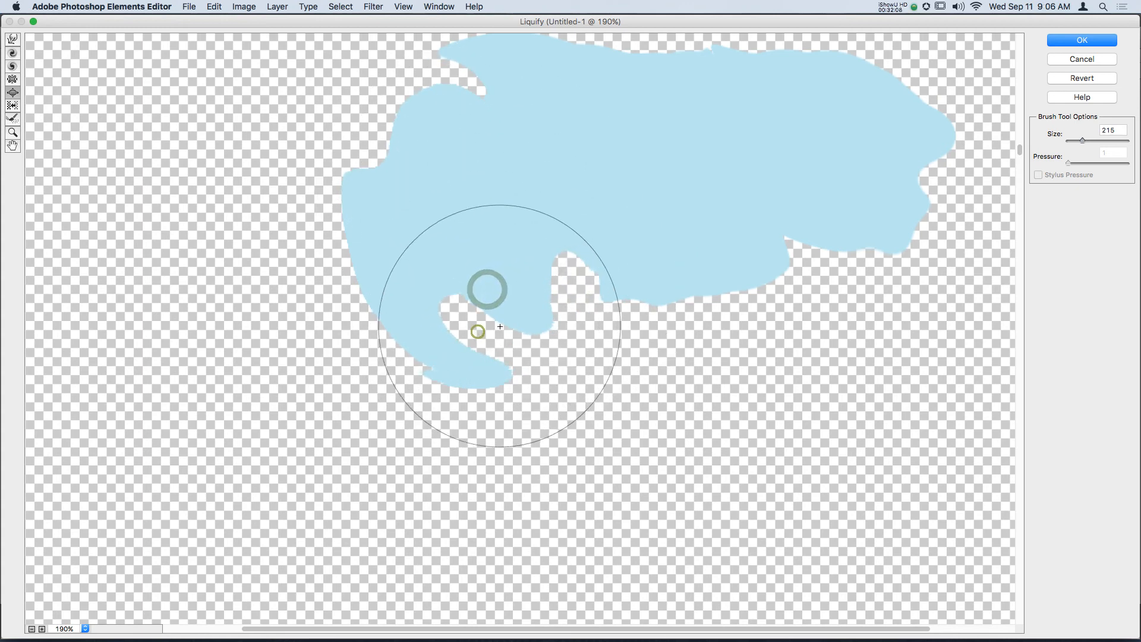
mouse_move(733, 250)
left_mouse_down()
mouse_move(706, 247)
mouse_move(696, 307)
mouse_move(696, 223)
mouse_move(613, 225)
left_mouse_up()
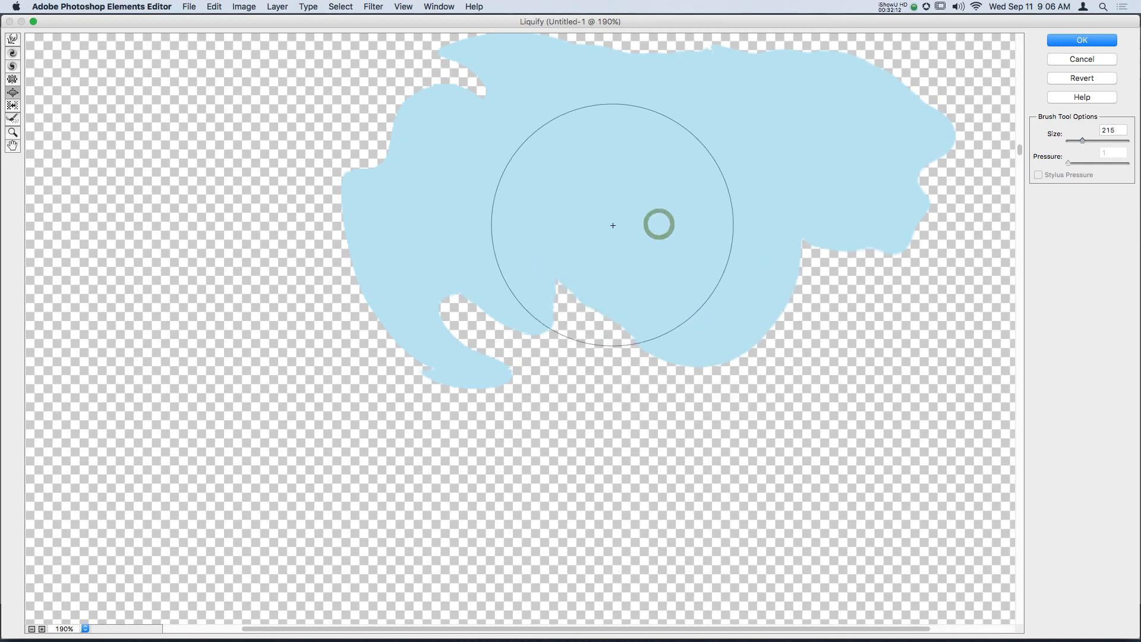
left_click_drag(782, 217, 833, 186)
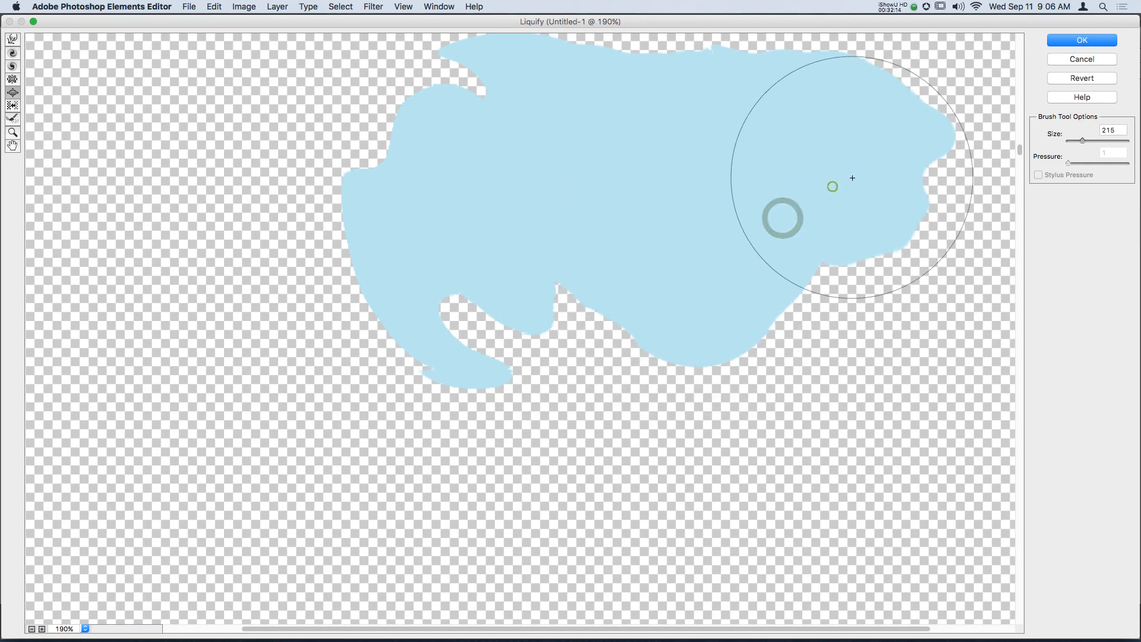
mouse_move(492, 146)
left_mouse_down()
mouse_move(427, 144)
mouse_move(424, 181)
left_mouse_up()
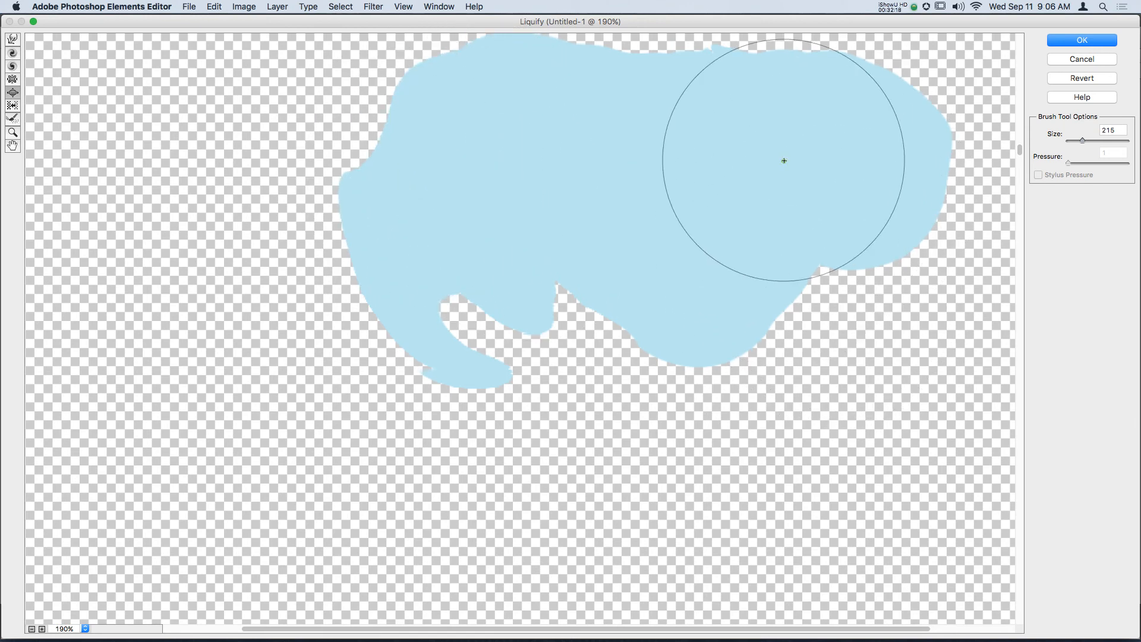
mouse_move(784, 160)
left_mouse_down()
mouse_move(697, 129)
mouse_move(694, 112)
mouse_move(718, 102)
mouse_move(674, 103)
mouse_move(677, 148)
mouse_move(730, 151)
left_mouse_up()
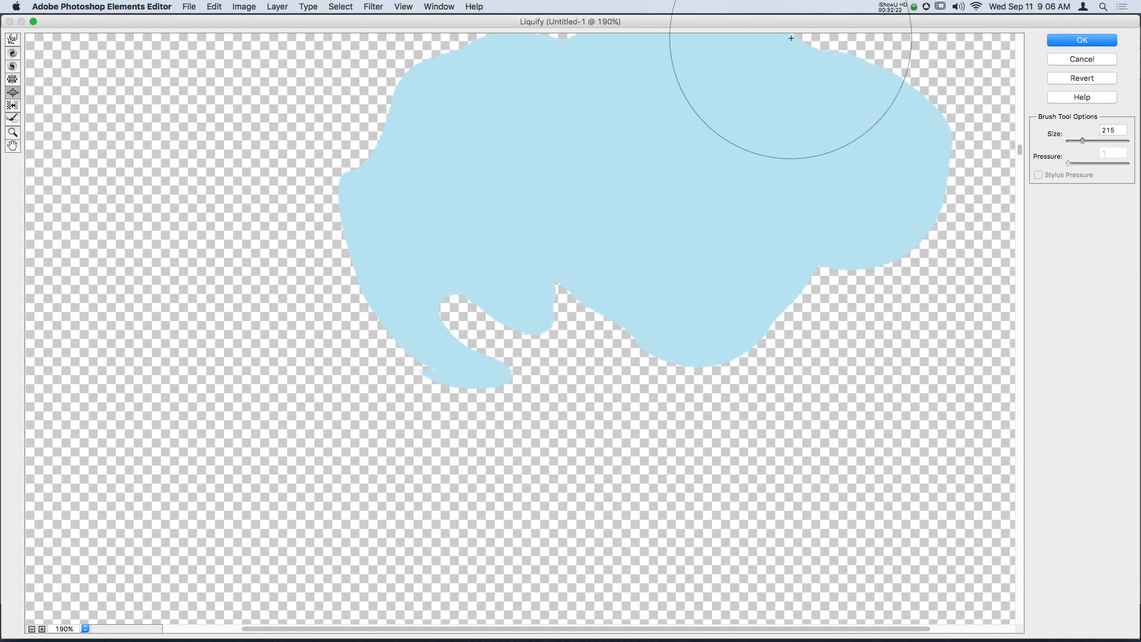
key("space")
left_click_drag(701, 268, 673, 387)
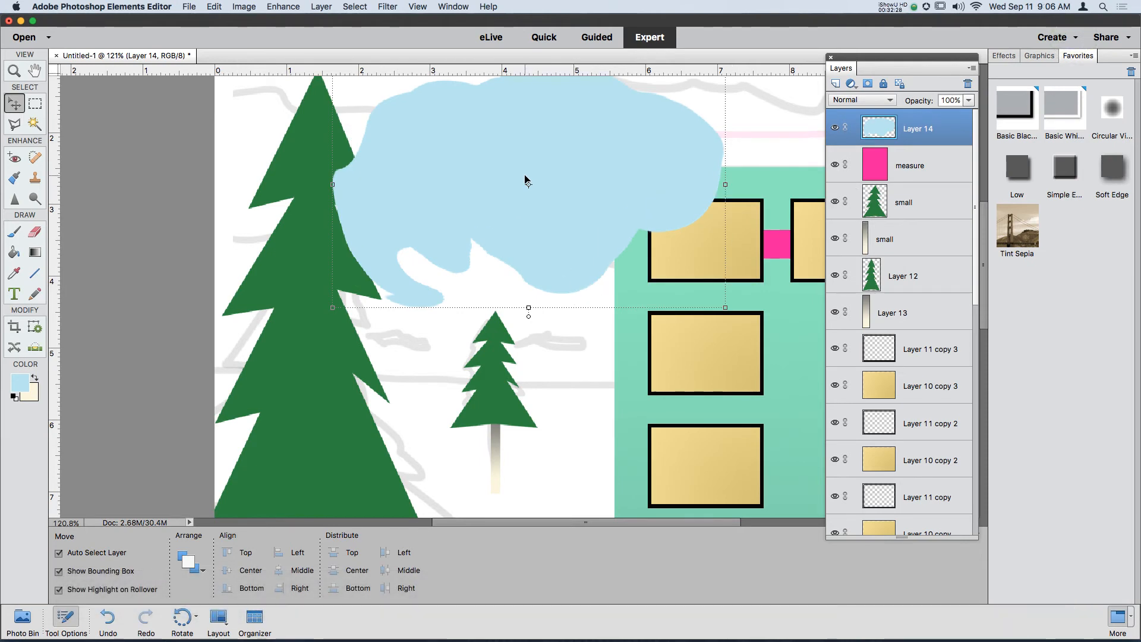
Step: Move the cloud to the page's upper right corner above the building and scale it proportionally to 82.79%
left_click_drag(527, 179, 559, 234)
left_click_drag(757, 123, 597, 180)
left_click_drag(510, 253, 757, 105)
scroll(639, 210, "down", 3)
left_click_drag(681, 161, 660, 95)
scroll(642, 171, "down", 2)
left_click_drag(609, 160, 609, 164)
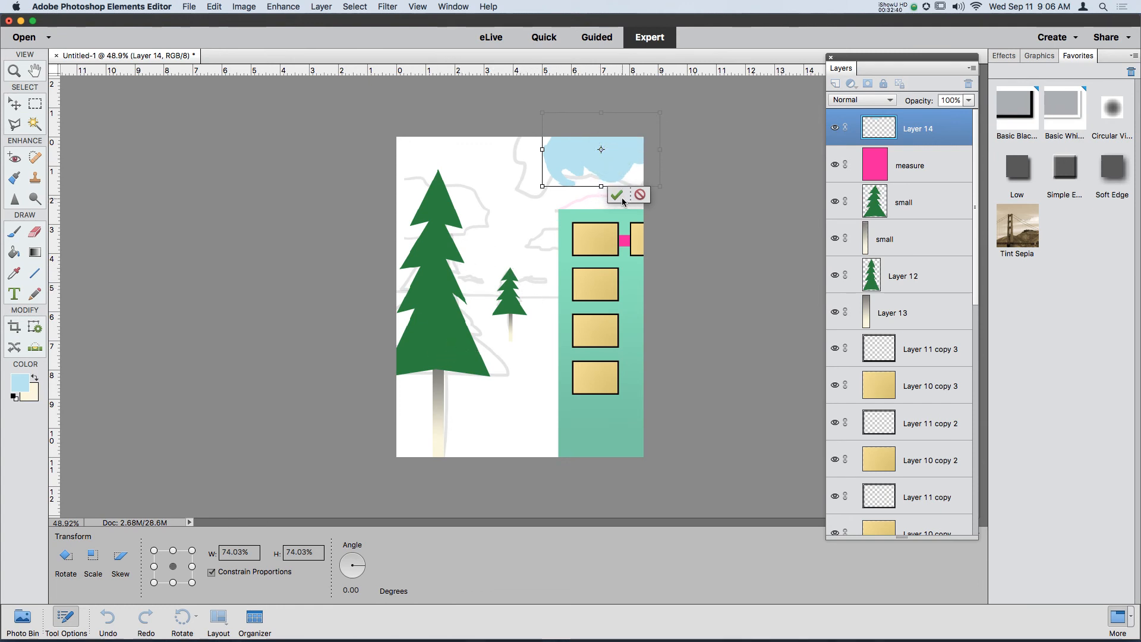
left_click_drag(541, 186, 528, 195)
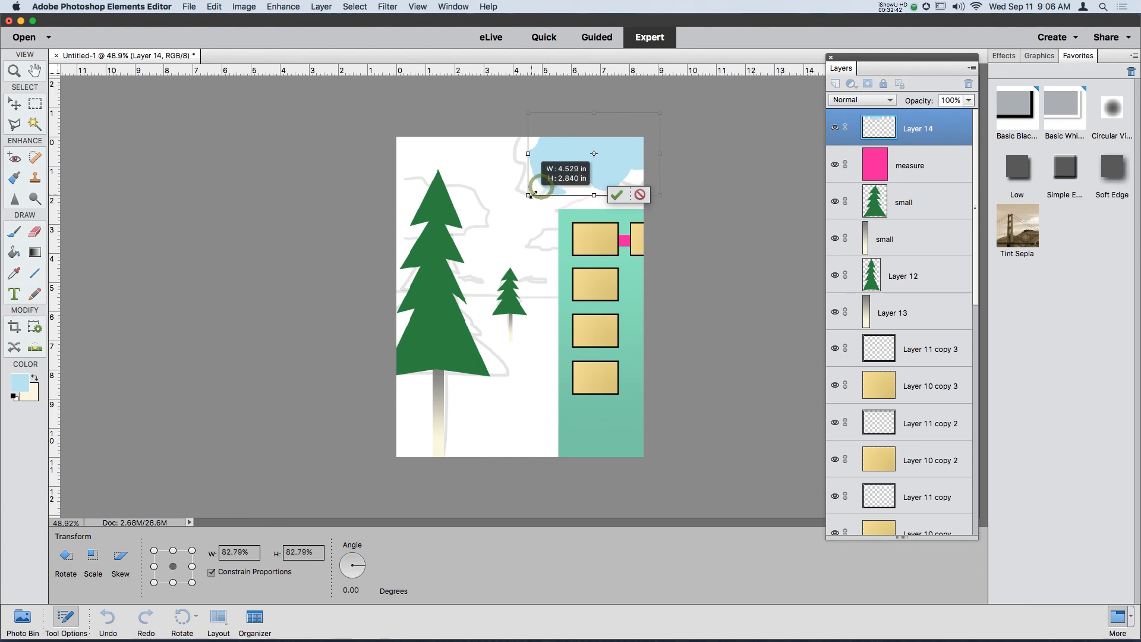
left_click(620, 205)
Step: Duplicate the cloud over the top of the large tree and flip the copy both horizontally and vertically
left_click_drag(589, 167, 456, 216)
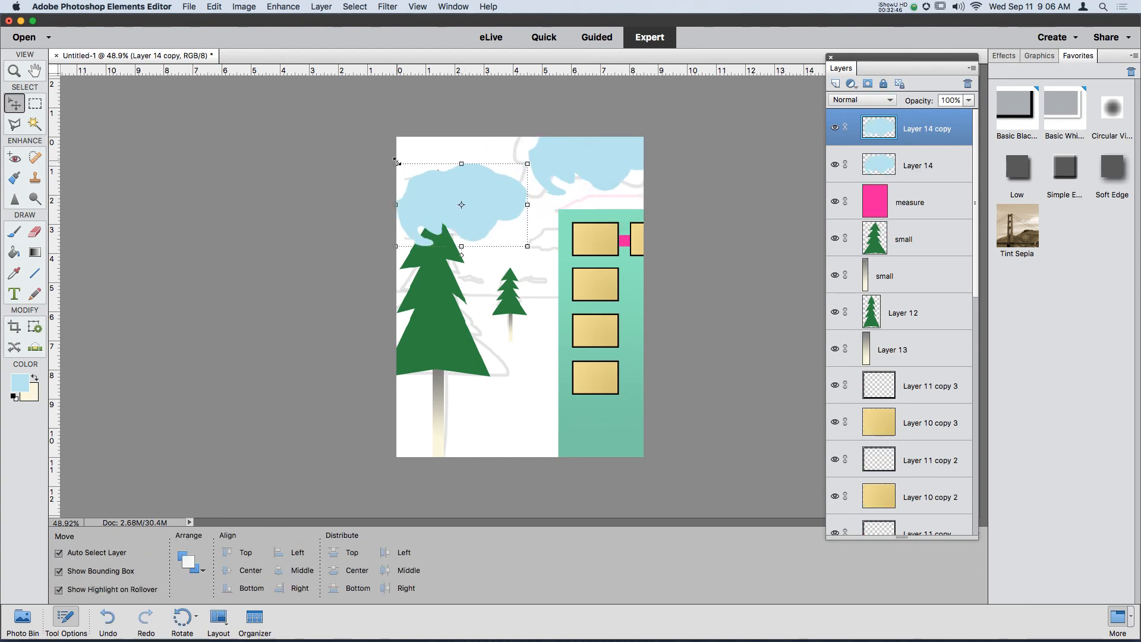
left_click_drag(528, 159, 363, 255)
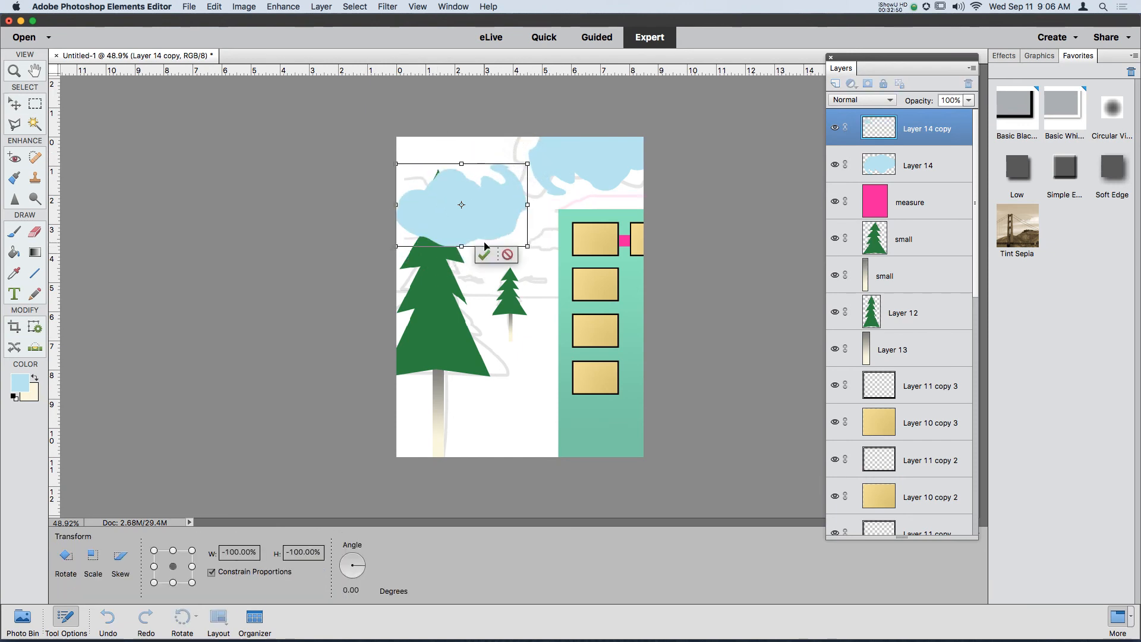
left_click_drag(528, 163, 452, 224)
Step: Transform the cloud copy to 100.57% width, -85.81% height and a -160.45° angle without constrained proportions
right_click(467, 170)
left_click(429, 173)
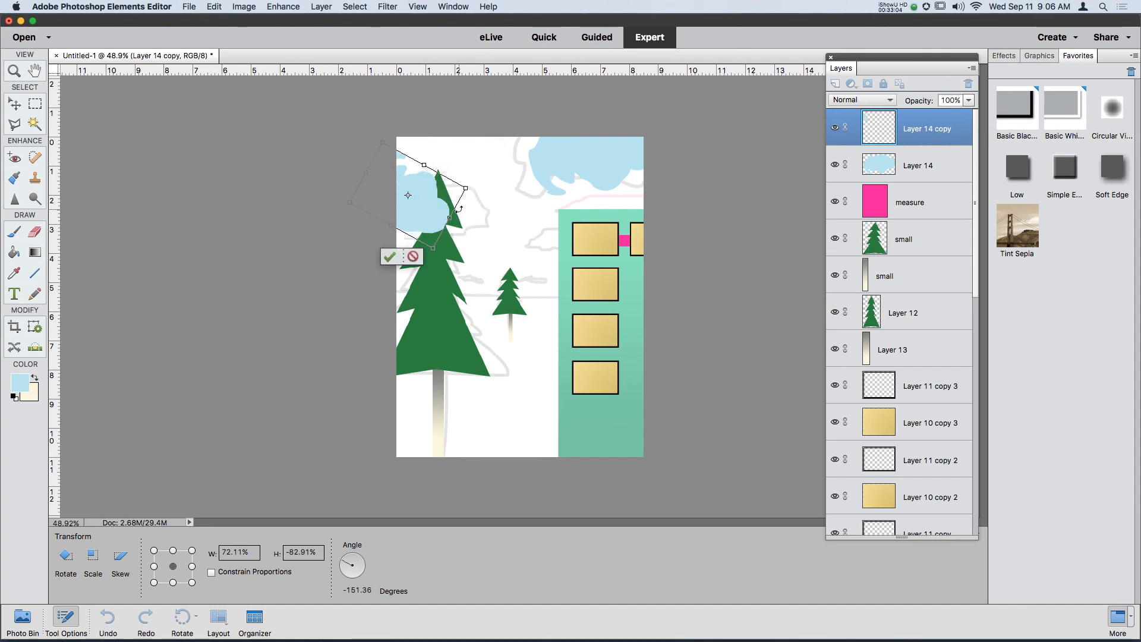
left_click_drag(516, 181, 515, 181)
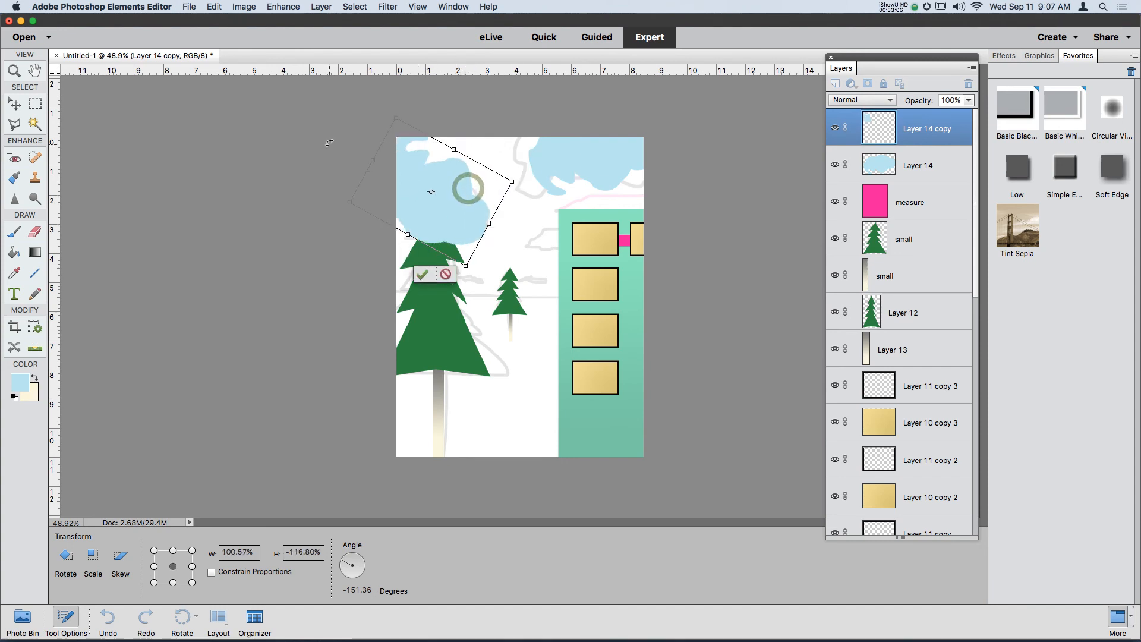
left_click_drag(352, 142, 357, 135)
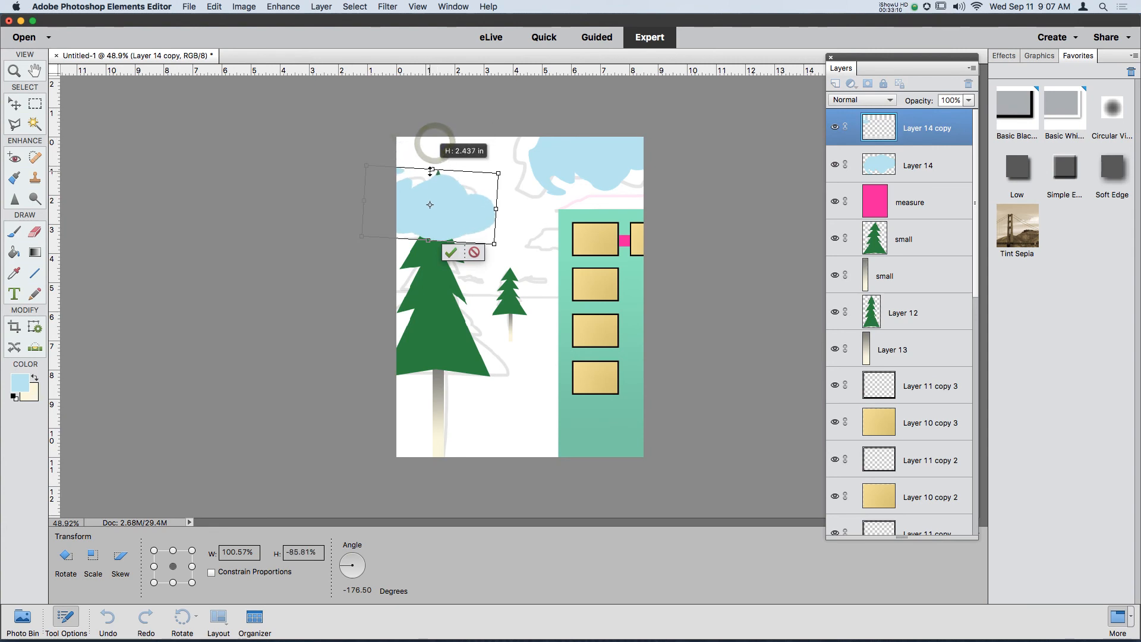
left_click_drag(383, 145, 380, 150)
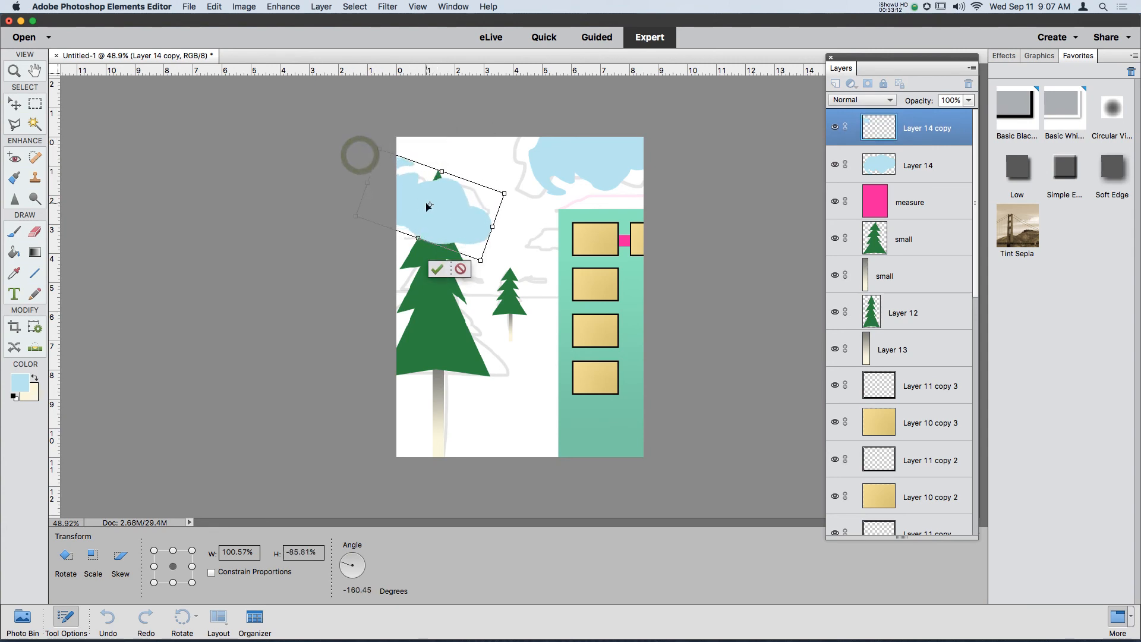
double_click(443, 213)
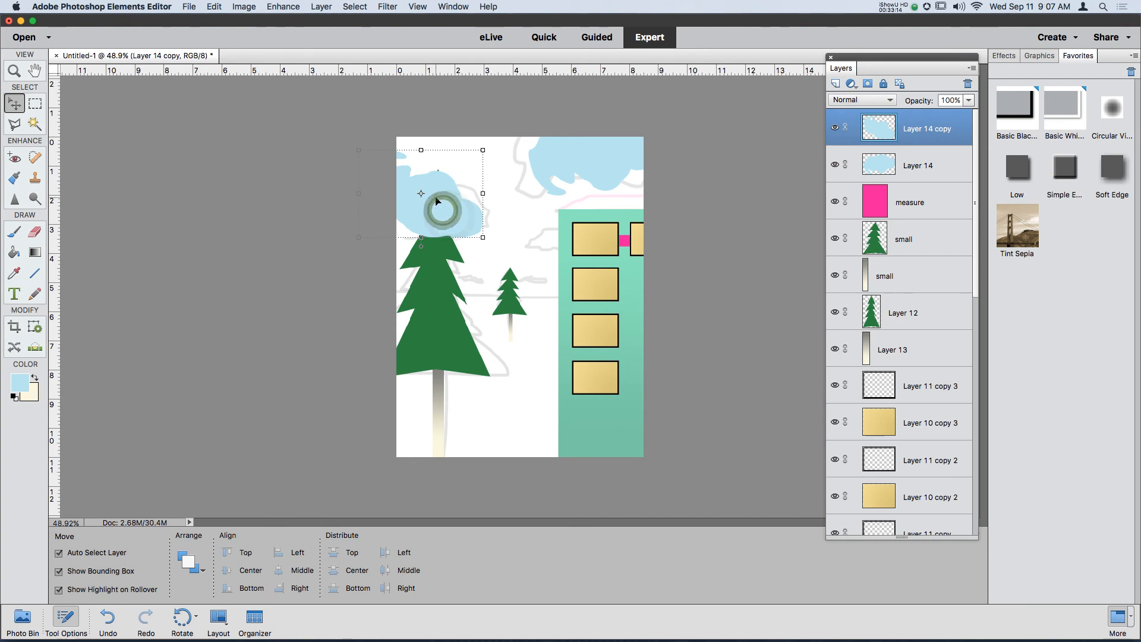
Step: Reposition the cloud copy over the upper part of the large tree and reshape it wider and flatter
left_click_drag(438, 202, 441, 206)
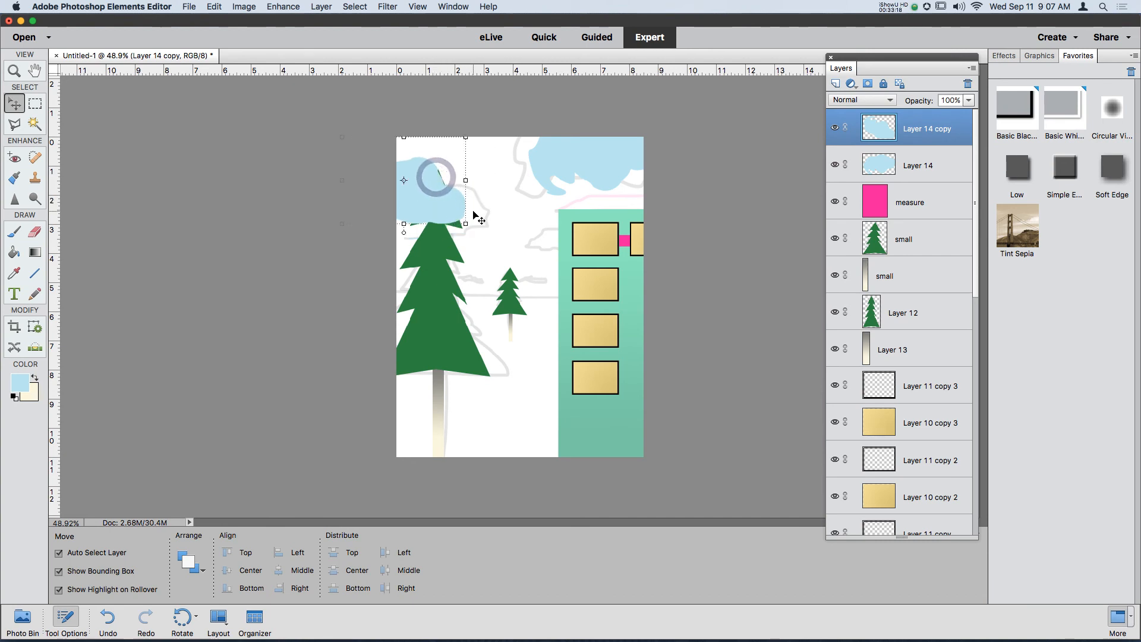
left_click_drag(465, 225, 421, 213)
double_click(421, 211)
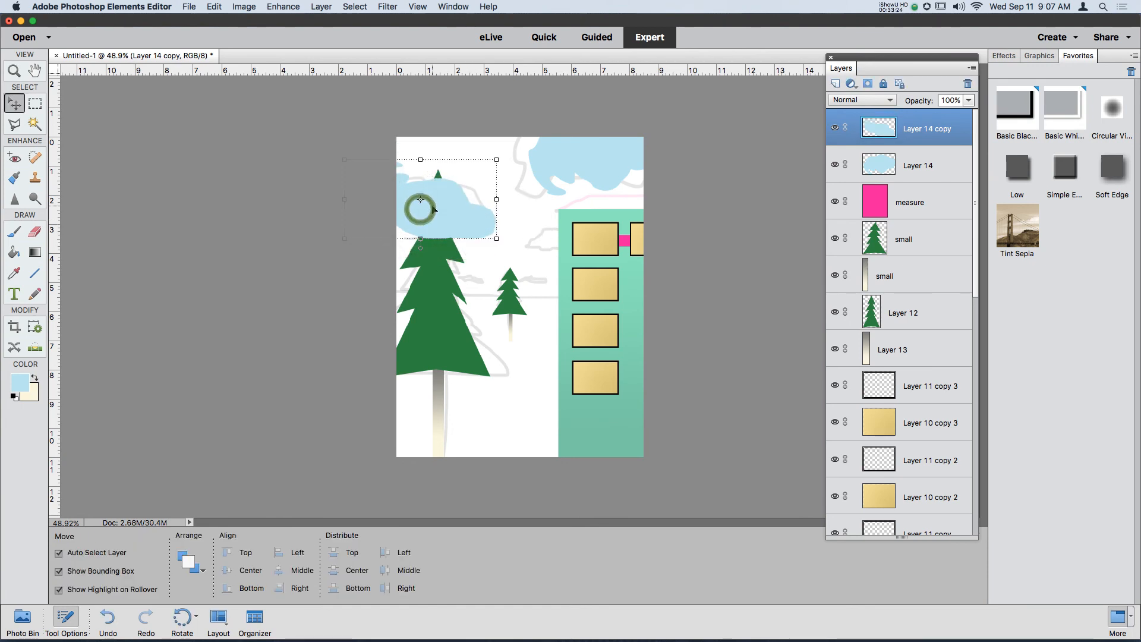
left_click(515, 271)
left_click(464, 207)
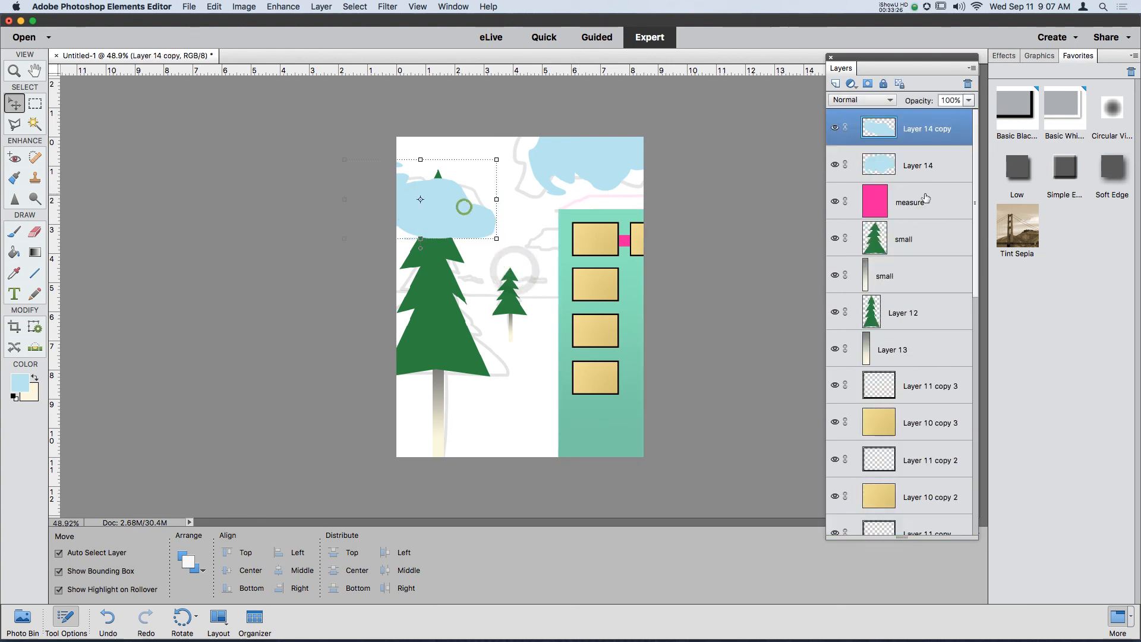
Step: Move the cloud copy's layer below the large tree's layers and shift the cloud slightly down the page
left_click_drag(925, 141, 916, 362)
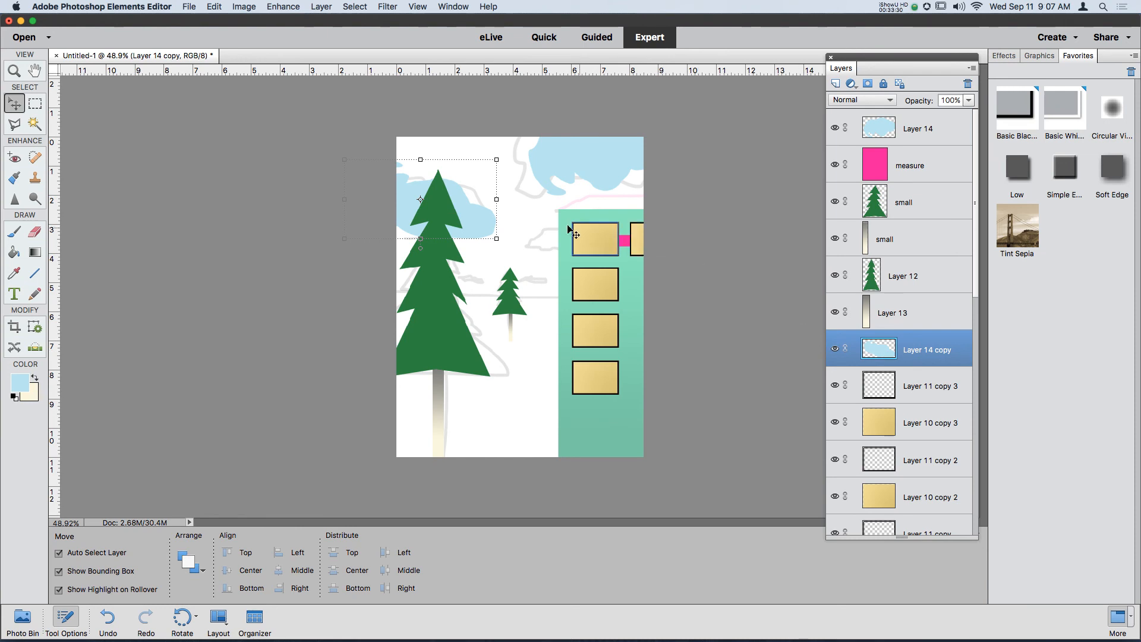
left_click_drag(486, 231, 486, 242)
Step: Erase the stray blue fragment of the cloud copy at the page's left edge with the 15 px Eraser
scroll(394, 198, "up", 10)
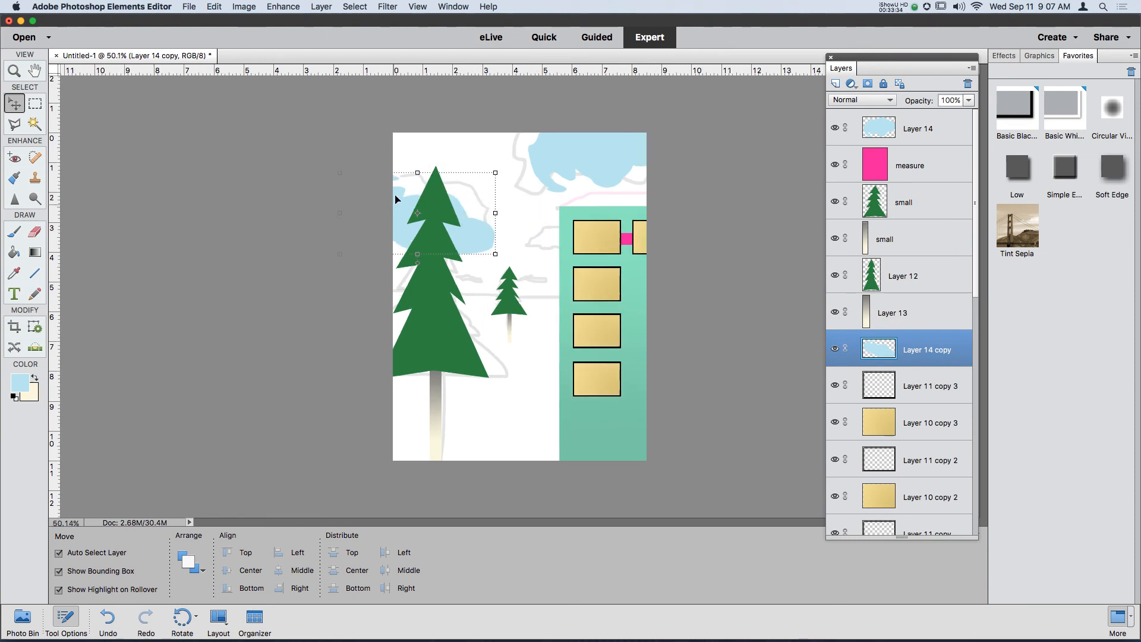
key("e")
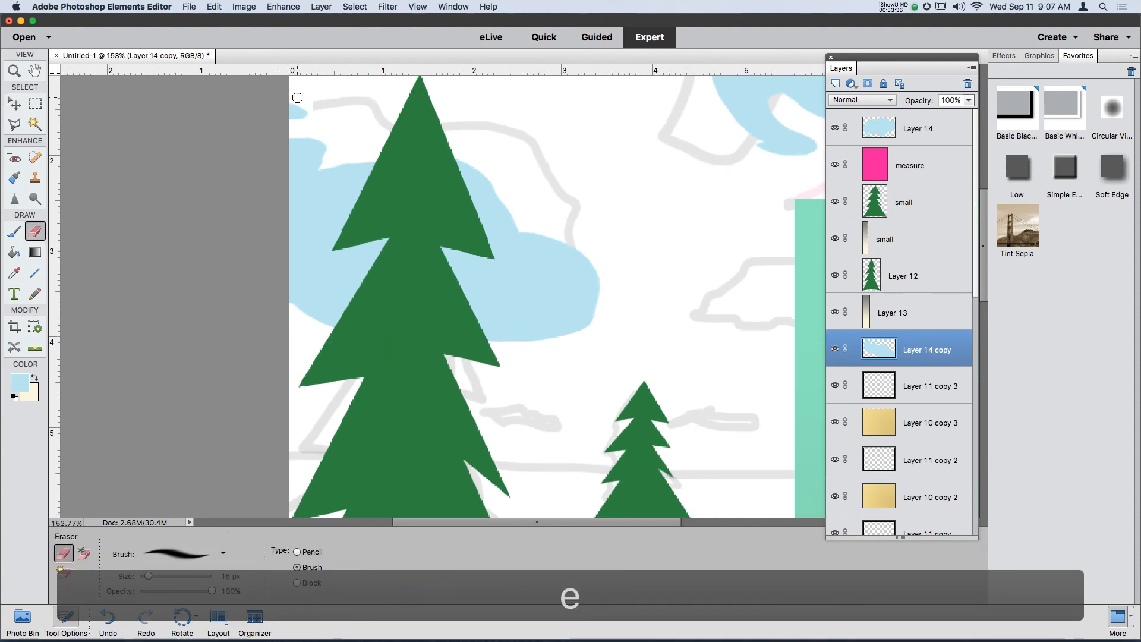
left_click_drag(297, 111, 294, 116)
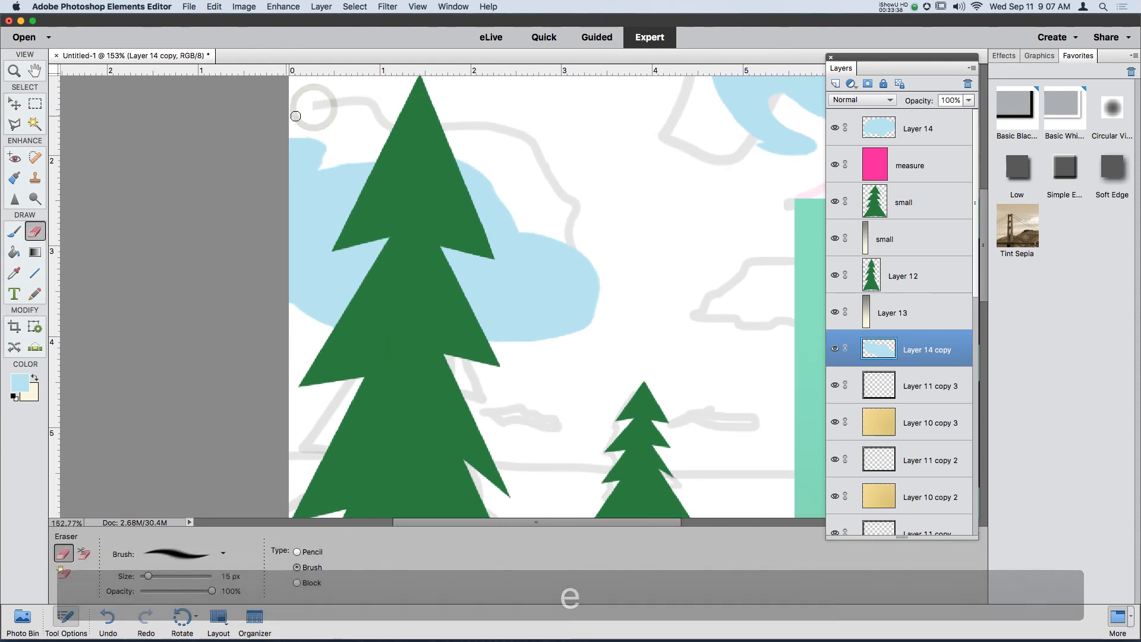
scroll(349, 147, "down", 10)
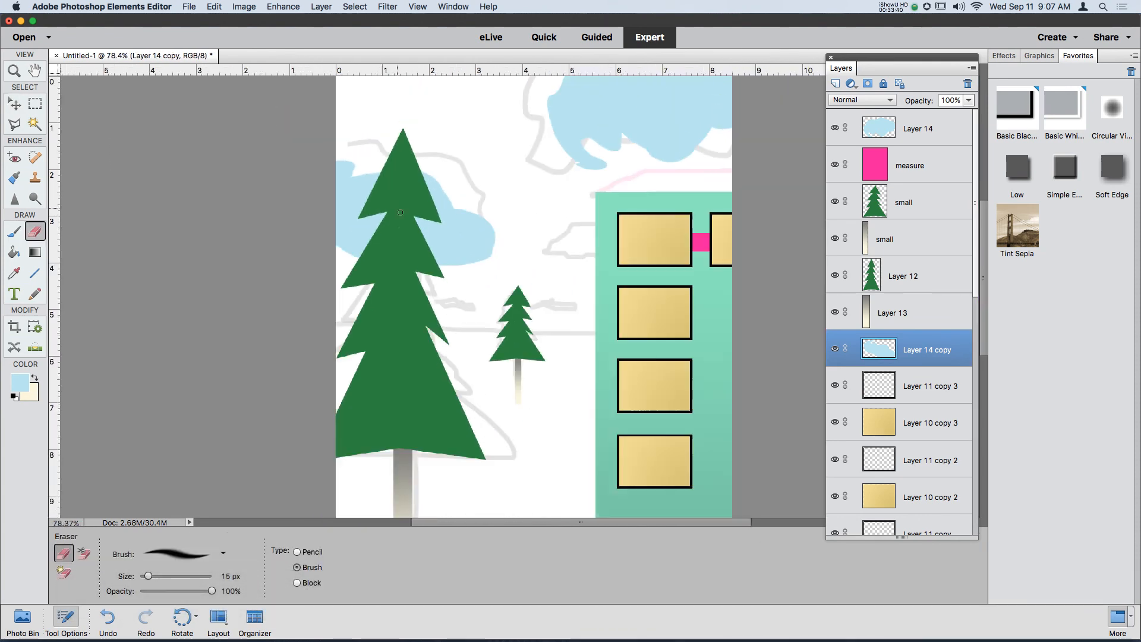
Step: Trim the underside of the lower tip of the cloud above the building on Layer 14 with the 15 px Eraser
scroll(467, 177, "up", 10)
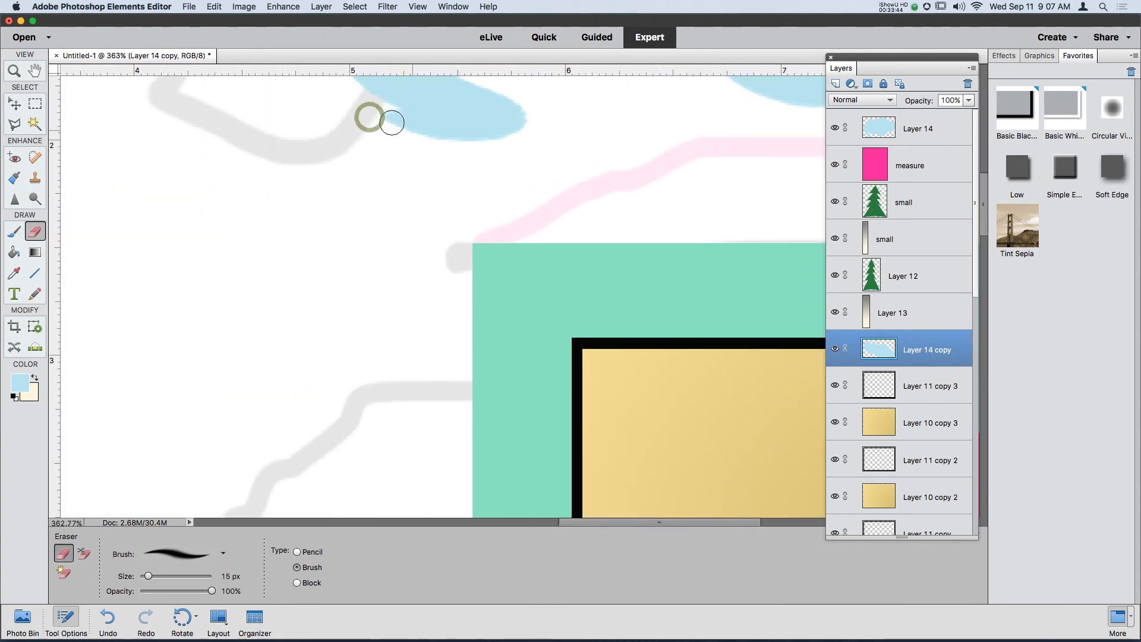
left_click(909, 135)
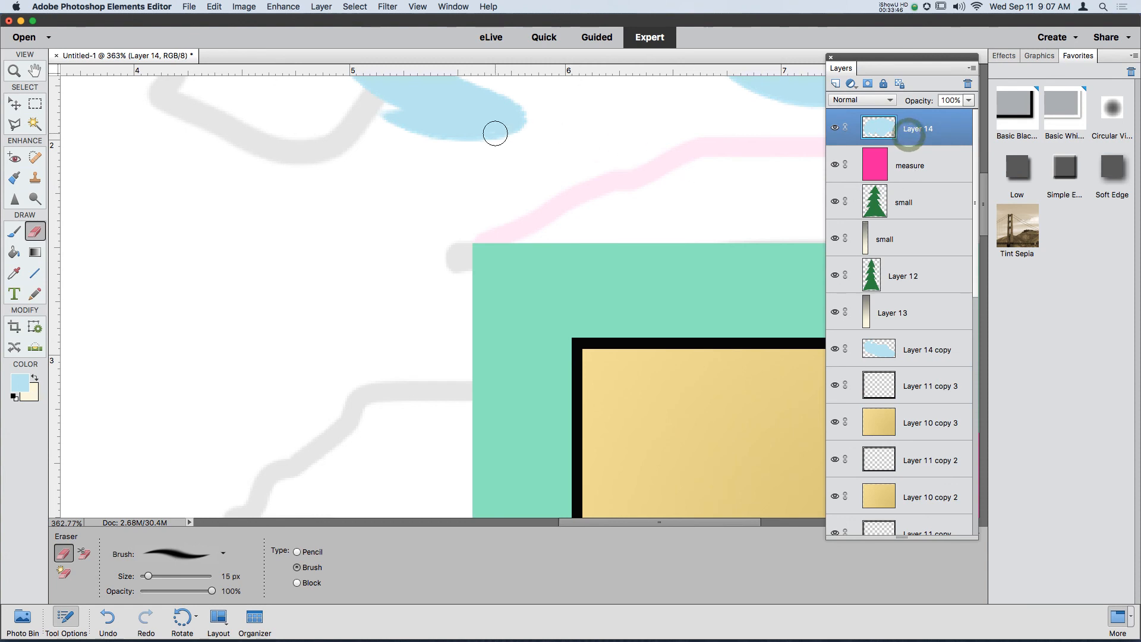
left_click_drag(367, 121, 512, 137)
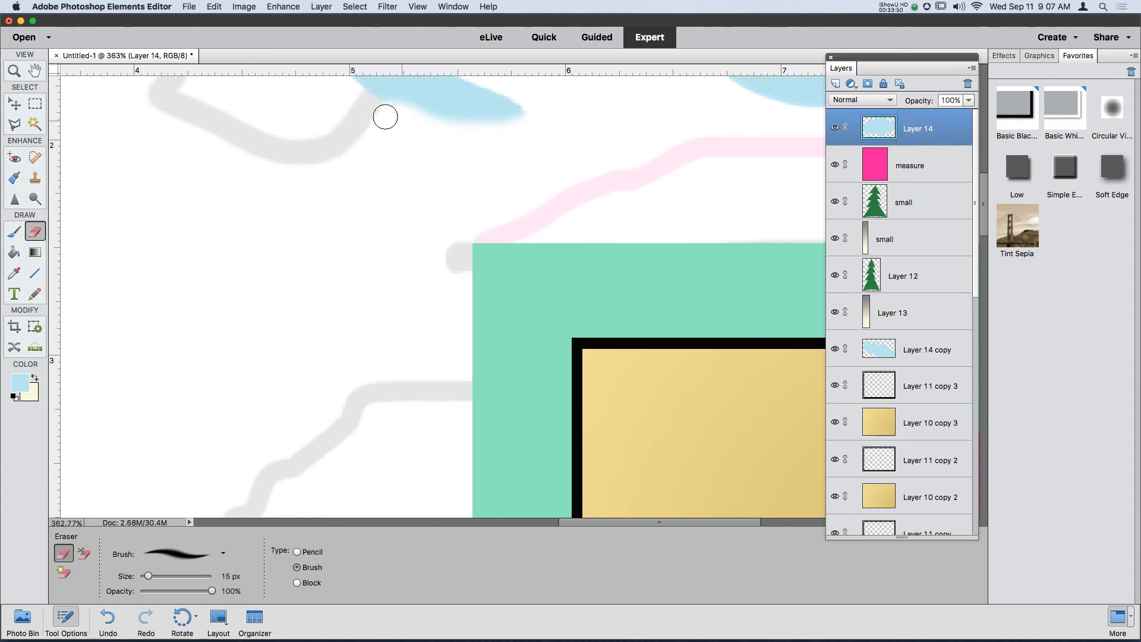
scroll(513, 171, "down", 10)
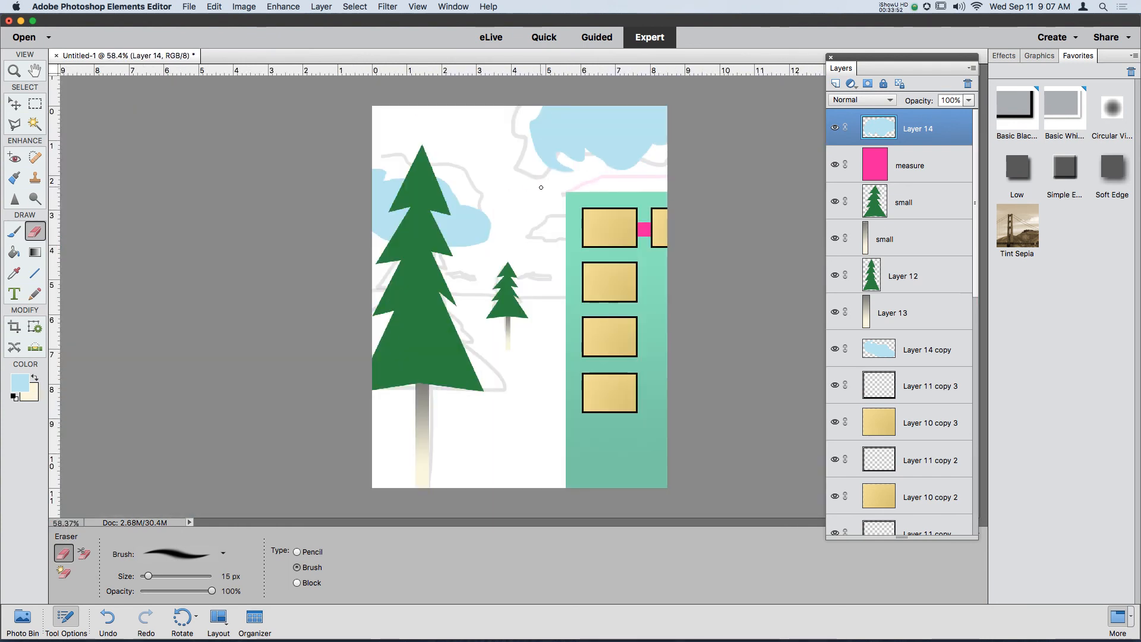
scroll(548, 186, "up", 5)
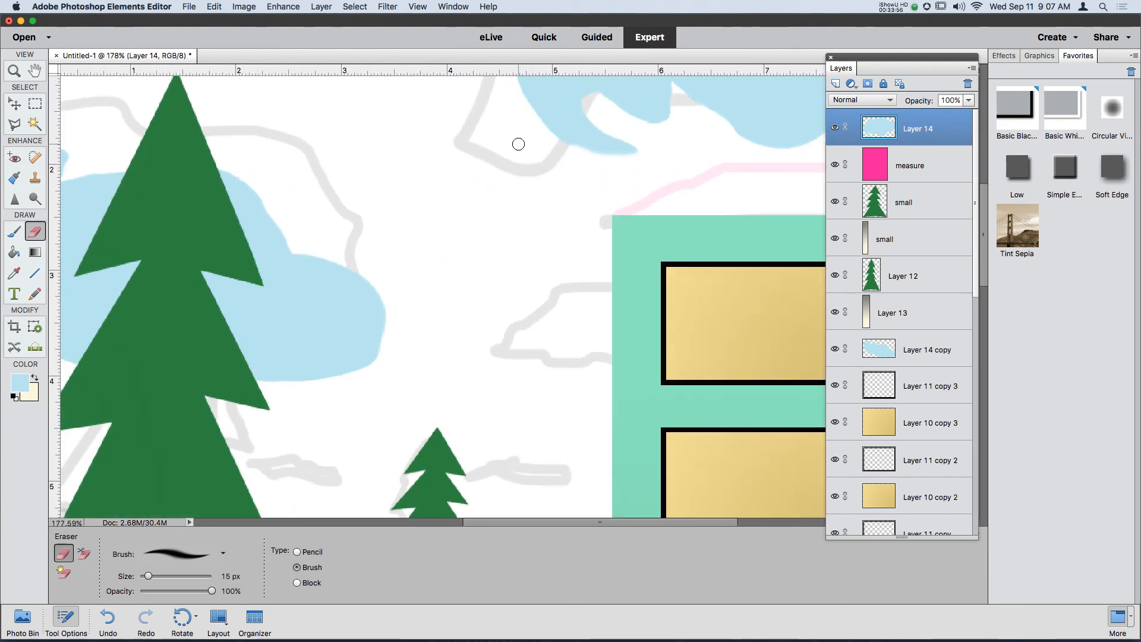
scroll(619, 149, "down", 2)
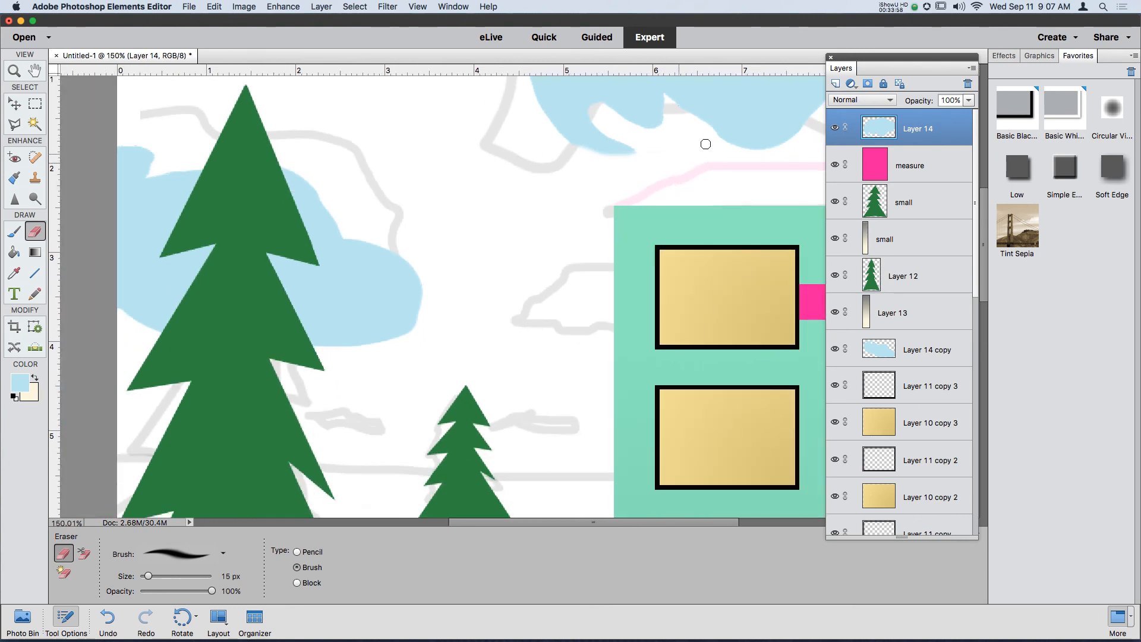
Step: Select the outline of Layer 14's cloud and refine the selection edge with a 19 px feather and a -15% edge shift
left_click(879, 127, "super")
left_click(16, 124)
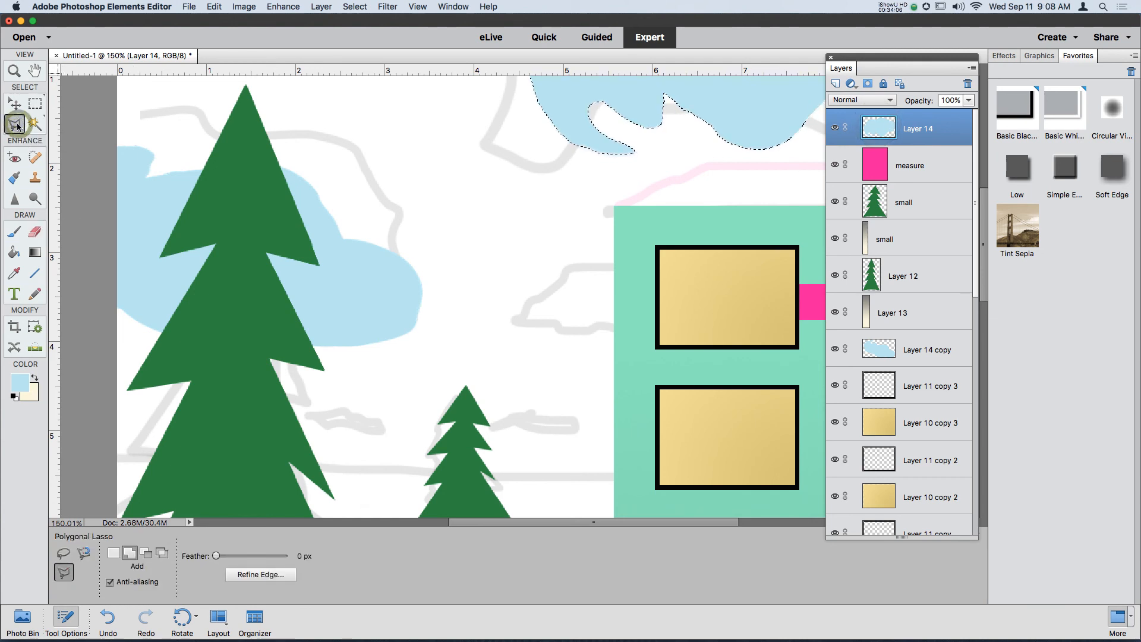
left_click(249, 575)
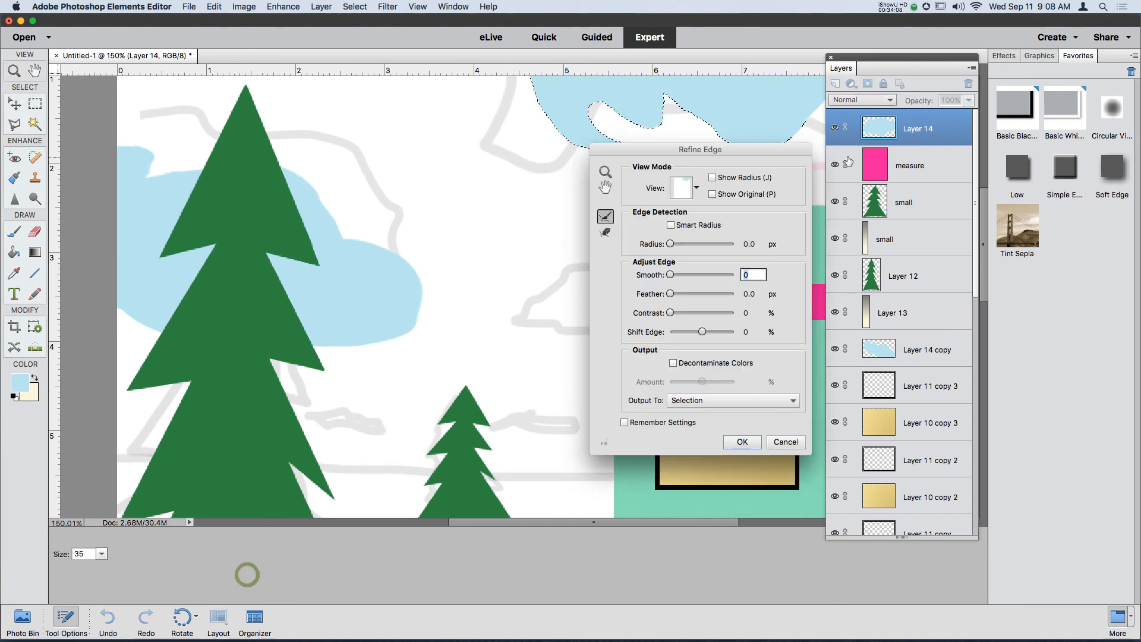
scroll(761, 104, "down", 7)
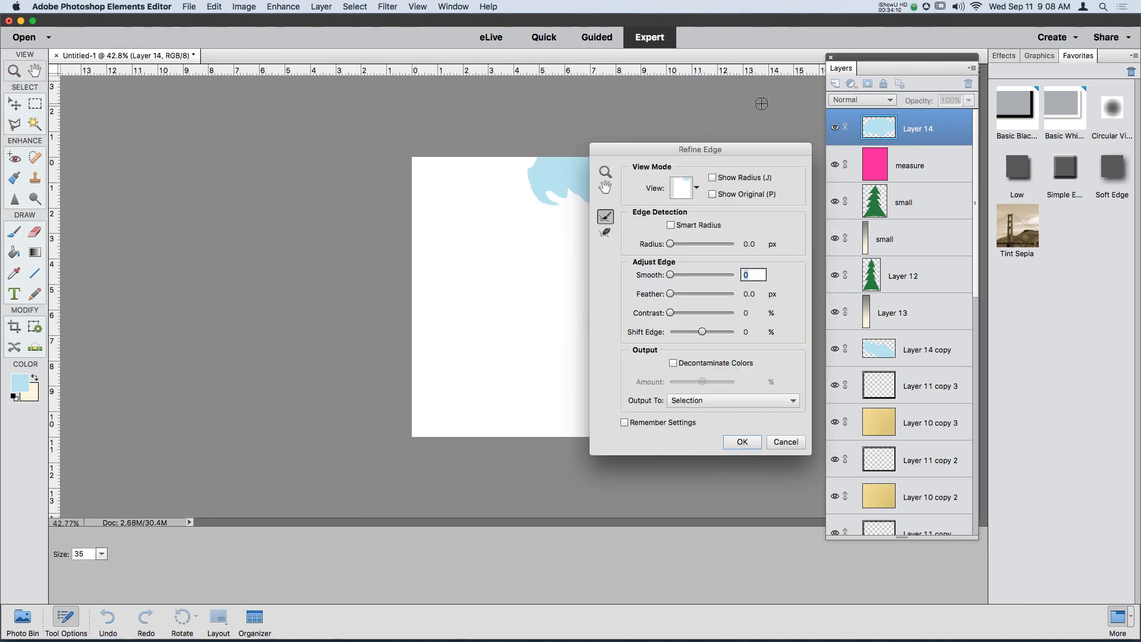
scroll(557, 158, "up", 2)
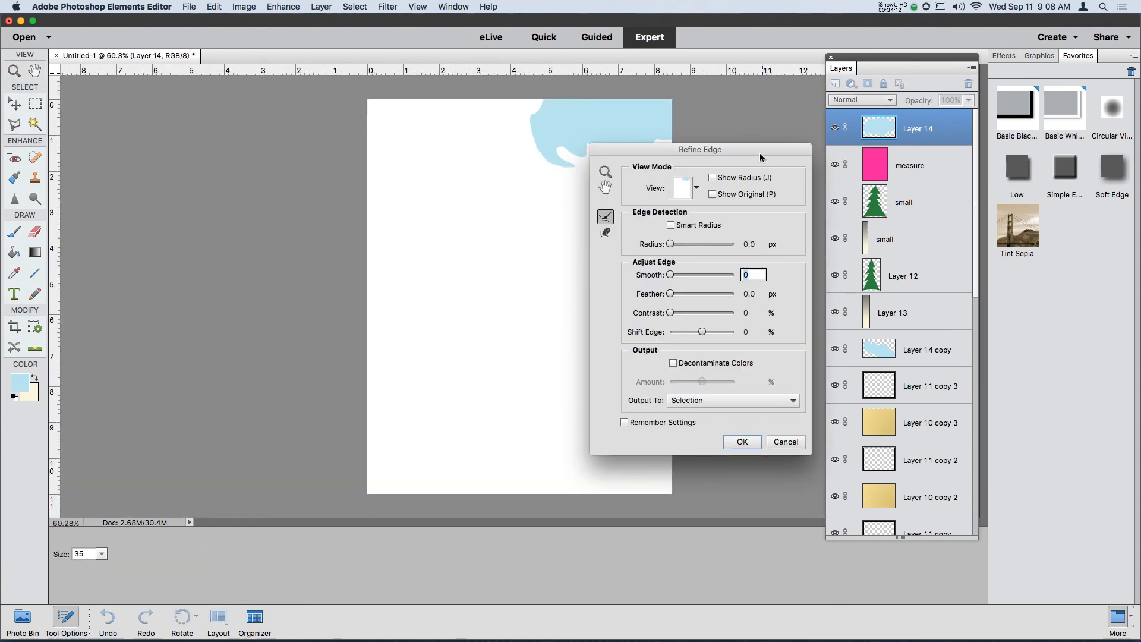
left_click_drag(760, 152, 638, 241)
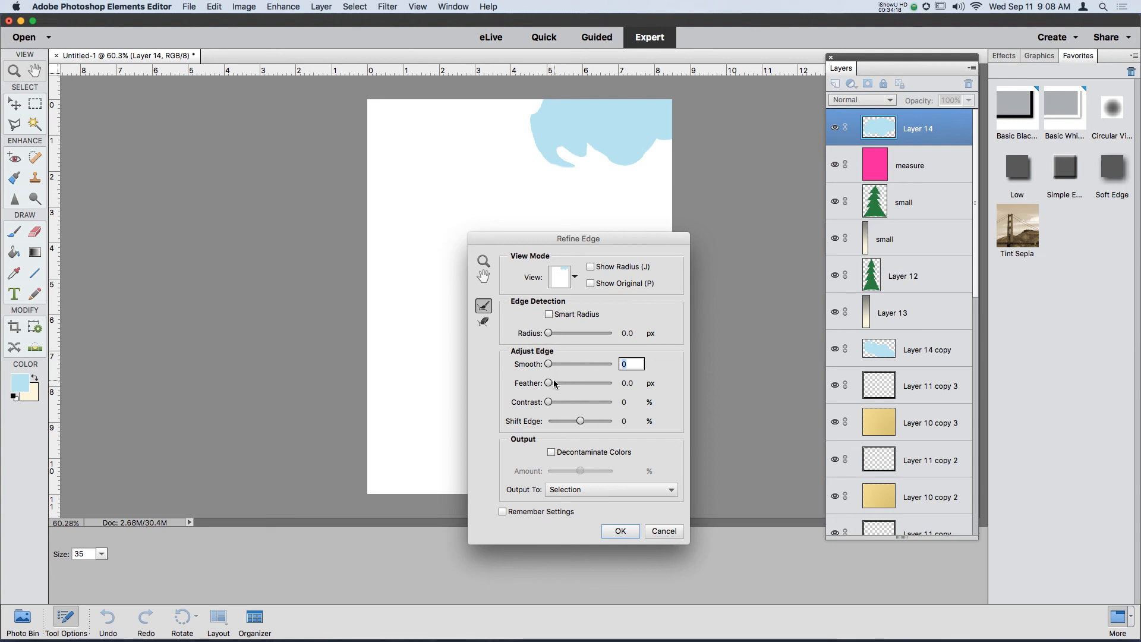
left_click_drag(563, 385, 578, 386)
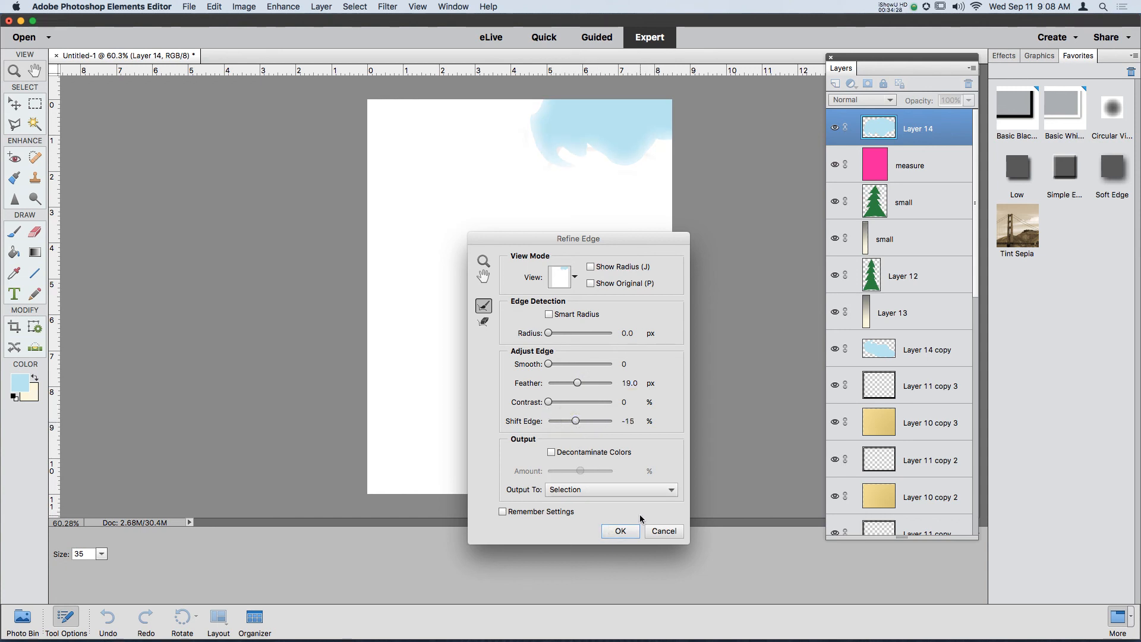
left_click(620, 530)
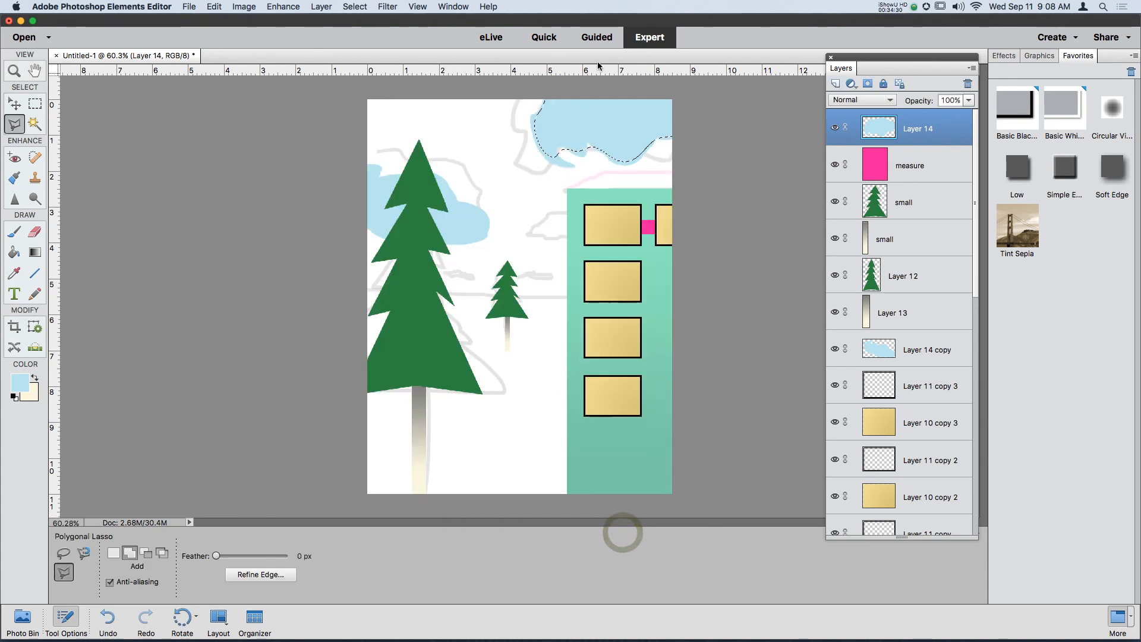
Step: Invert the feathered selection, delete the area outside it to soften the edge of Layer 14's cloud, and deselect
key("Delete")
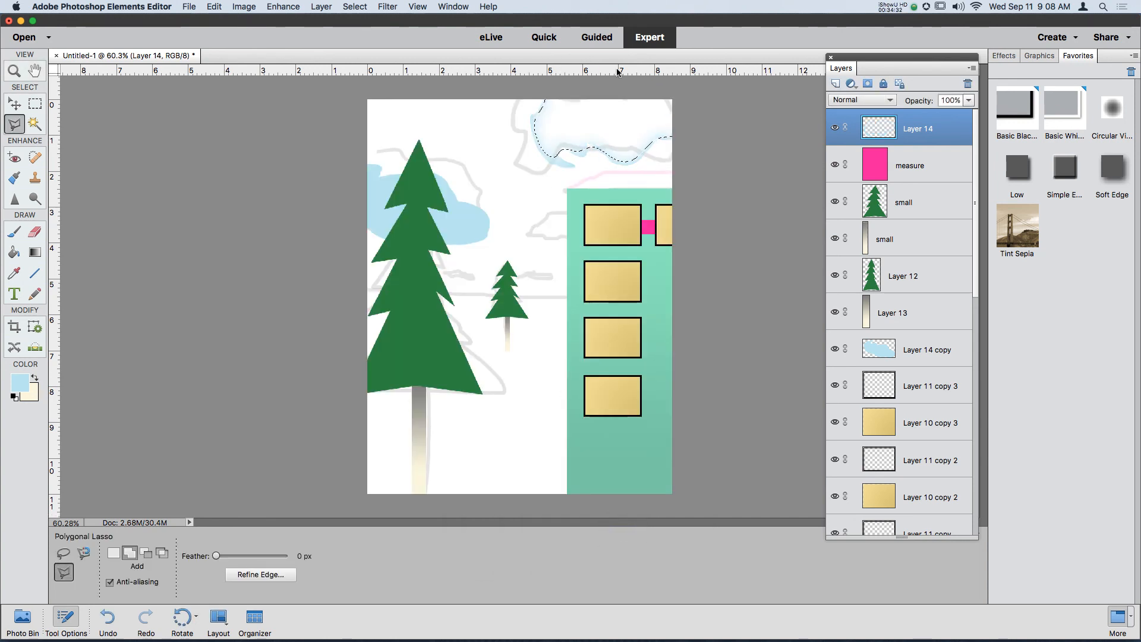
key("super+z")
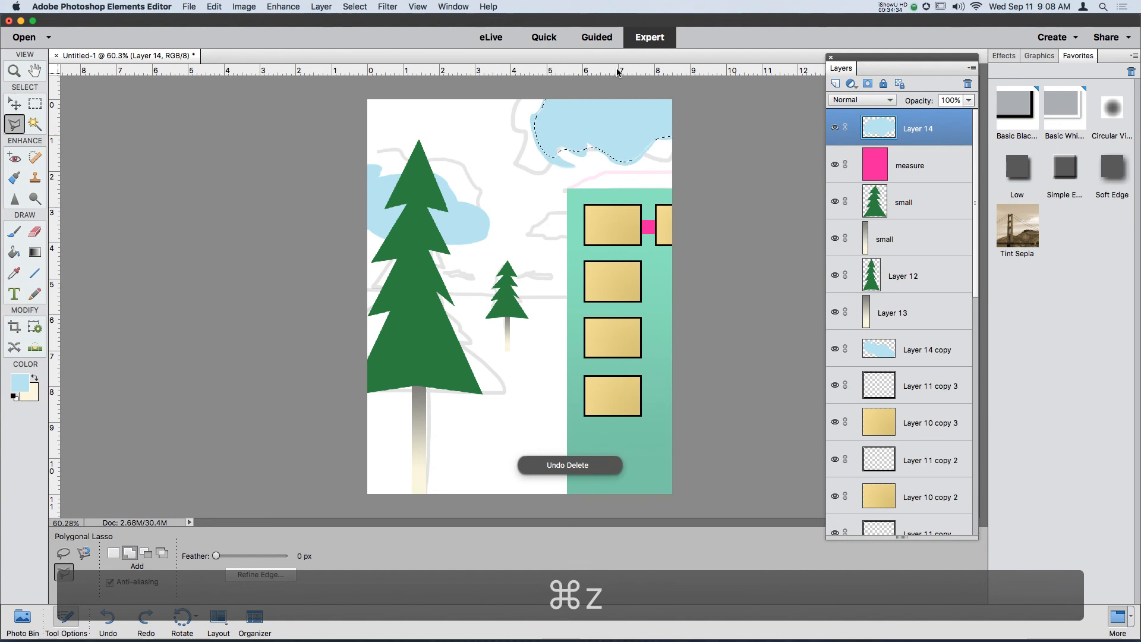
left_click(356, 7)
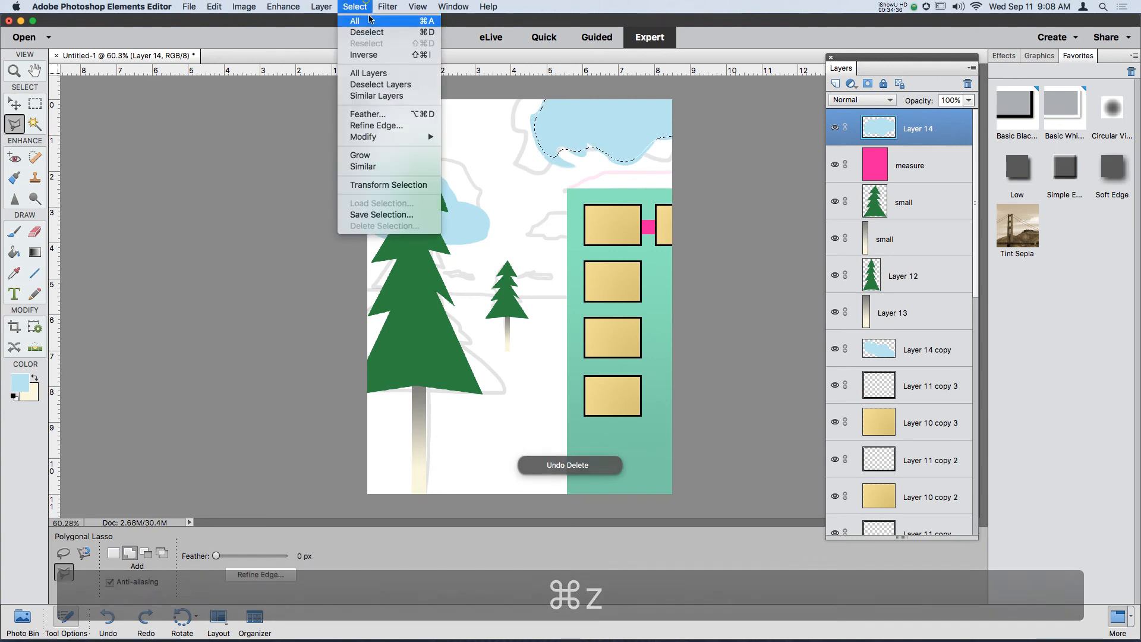
left_click(364, 53)
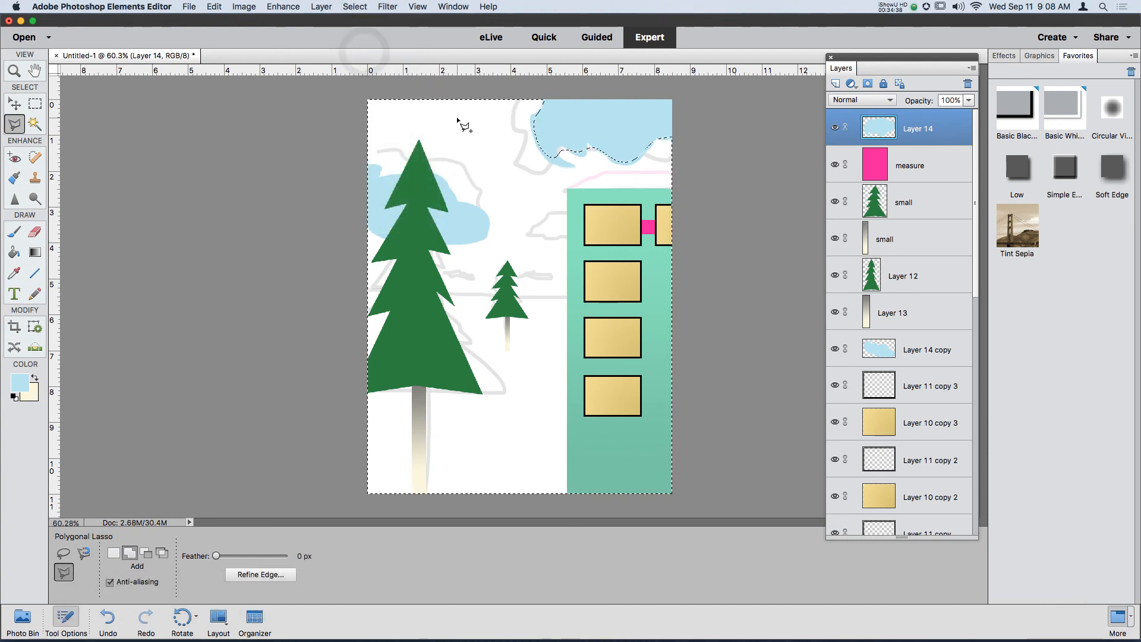
key("Delete")
key("super+d")
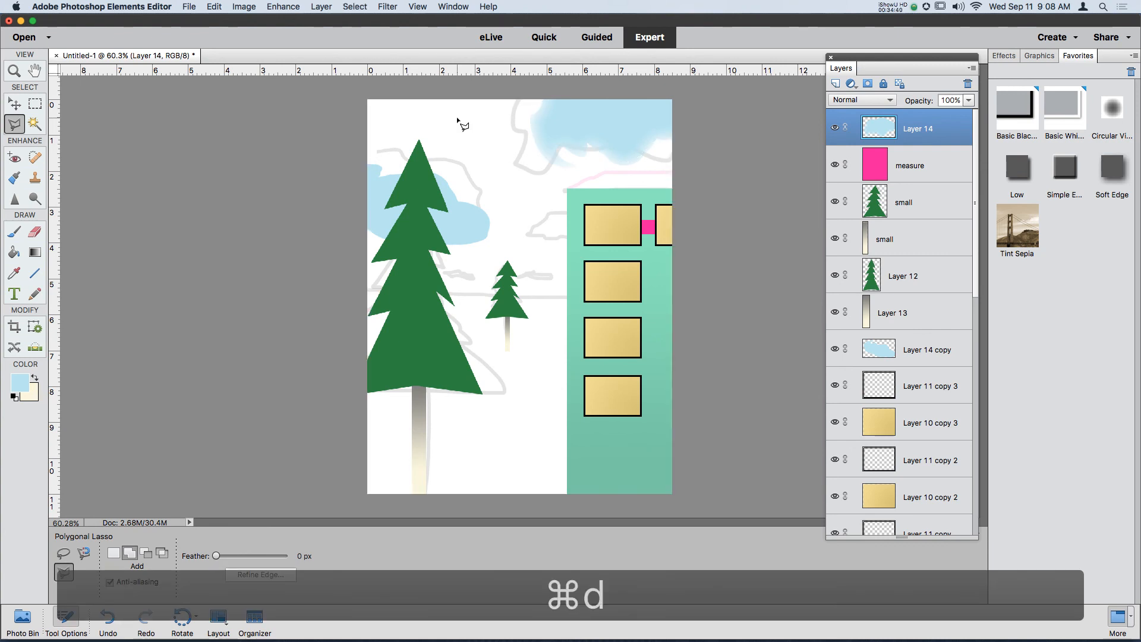
Step: Enlarge the Eraser to 150 px and dab along the left edge of the cloud above the building
scroll(559, 132, "up", 5)
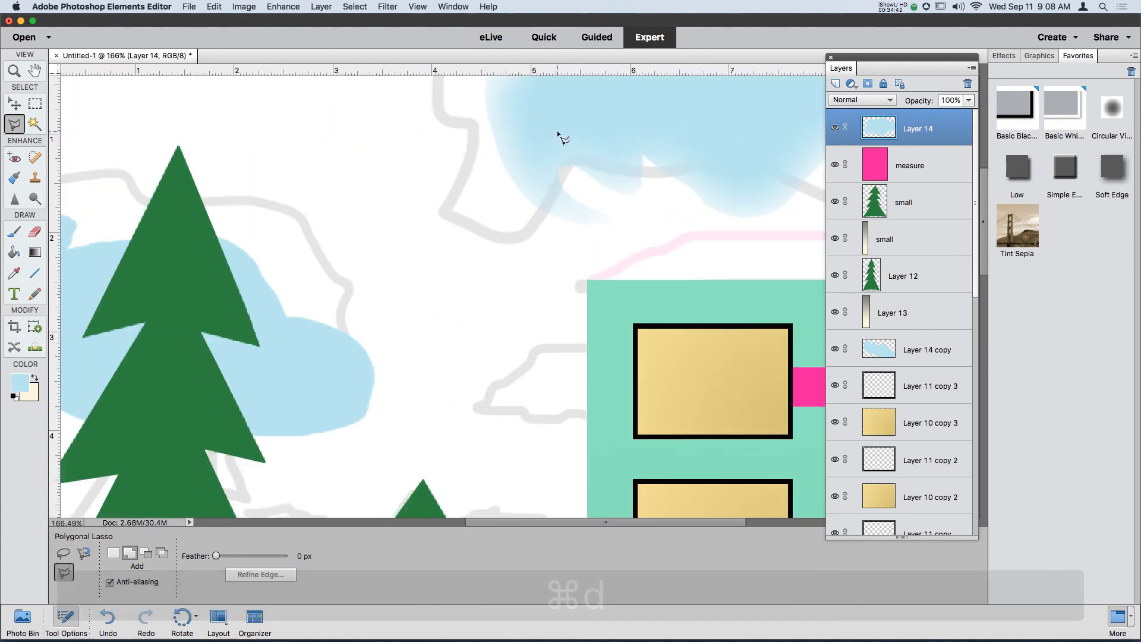
scroll(557, 130, "down", 2)
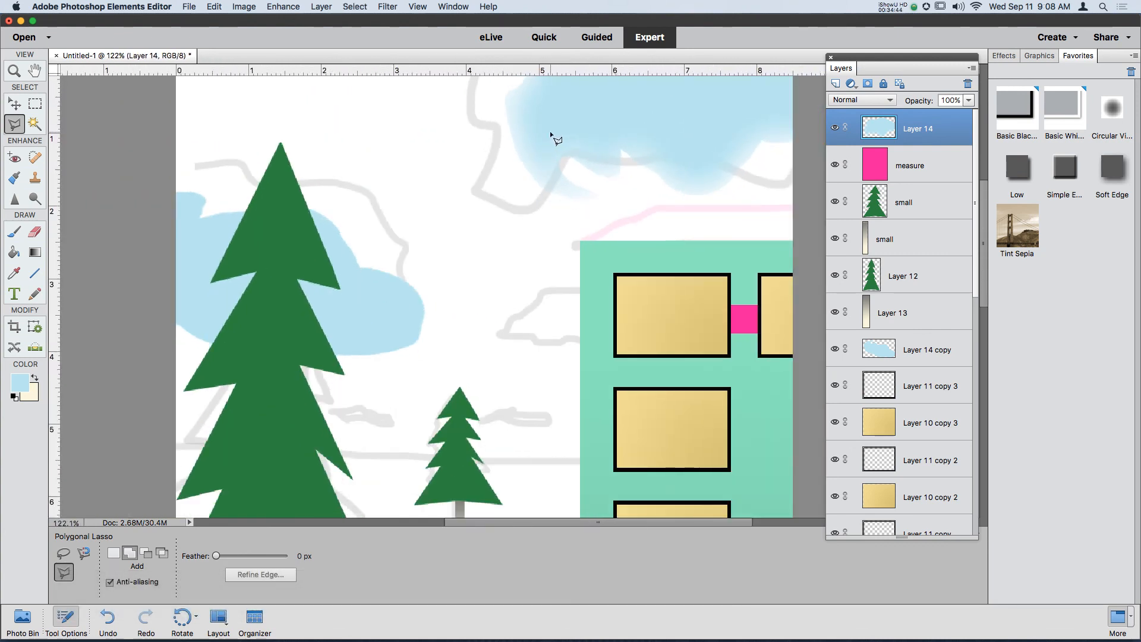
left_click(36, 232)
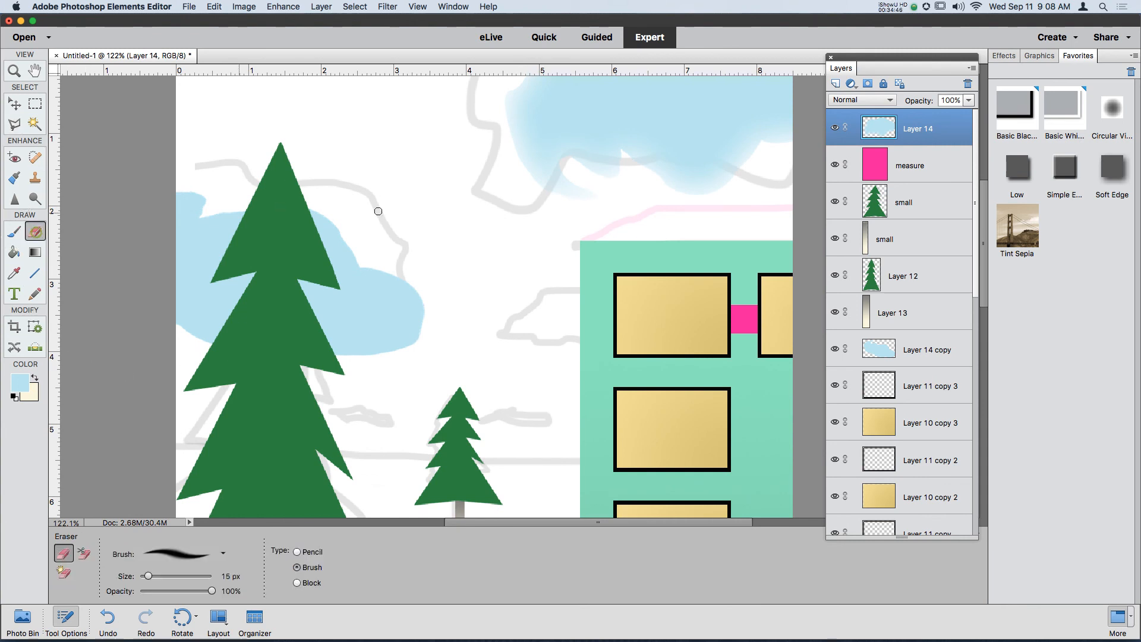
key("bracketright")
key("bracketright")
key("bracketright")
key("bracketright")
key("bracketright")
key("bracketright")
key("bracketright")
key("bracketright")
key("bracketright")
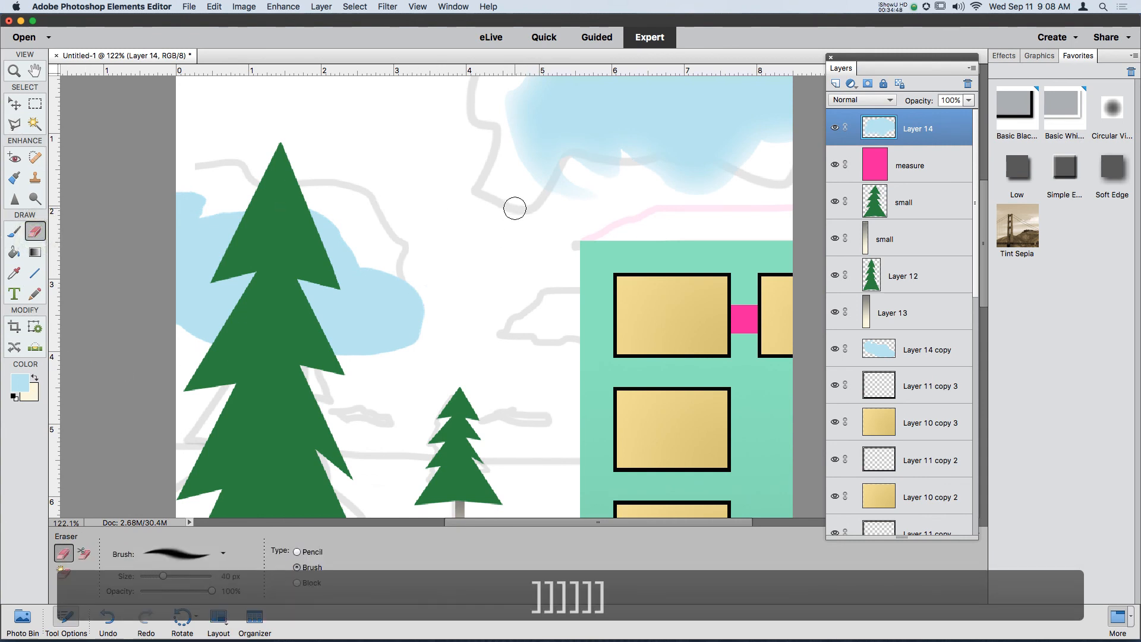
key("bracketright")
key("bracketright")
key("bracketright")
key("bracketright")
key("bracketright")
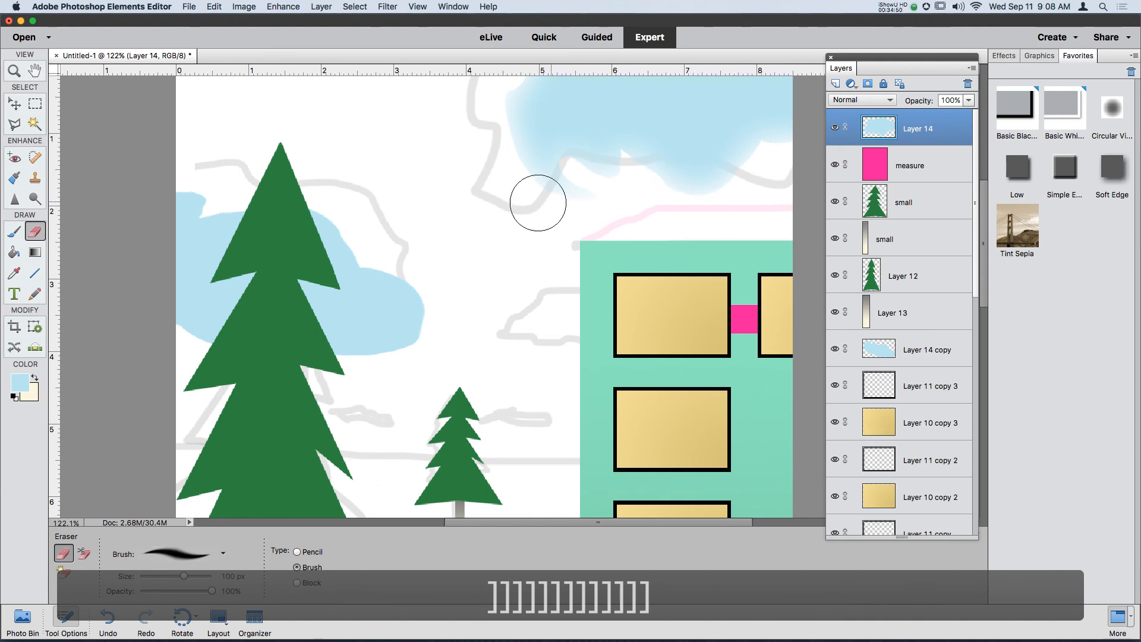
left_click(472, 153)
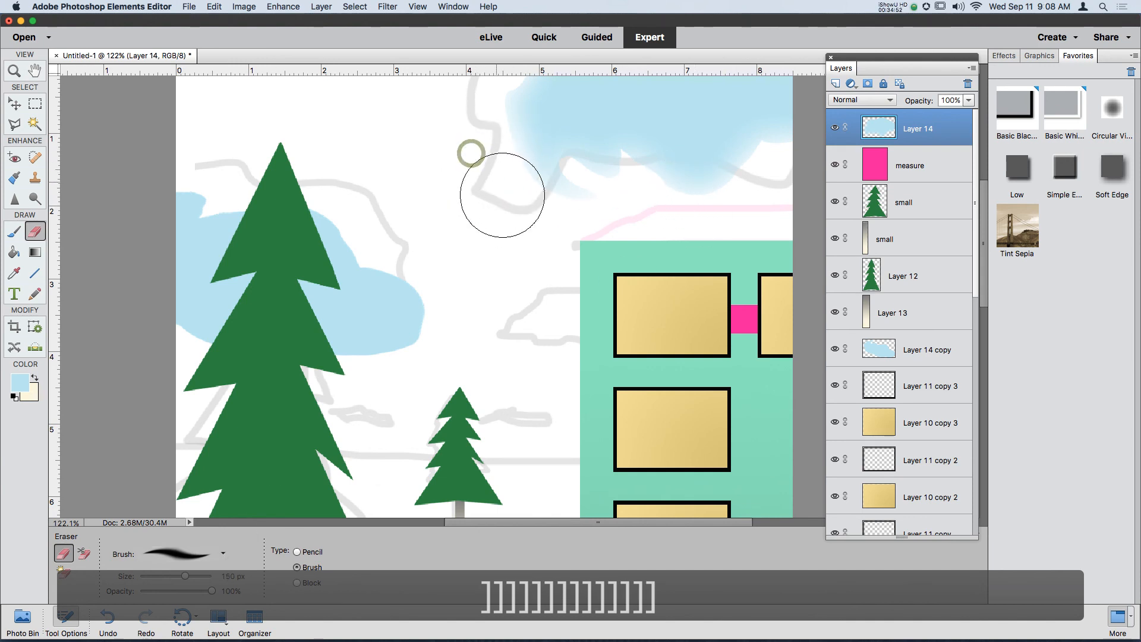
Step: Soften the right and lower edges of the cloud on Layer 14 copy with the Eraser at 90 px
left_click(933, 357)
scroll(356, 410, "up", 5)
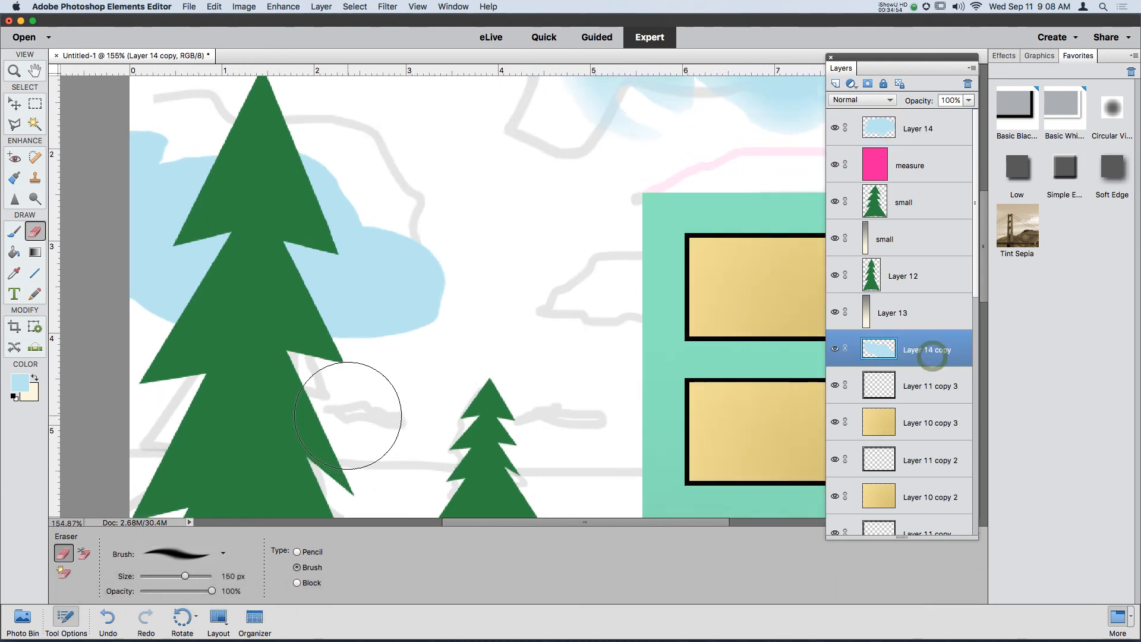
key("bracketleft")
key("bracketleft")
key("bracketleft")
left_click(482, 234)
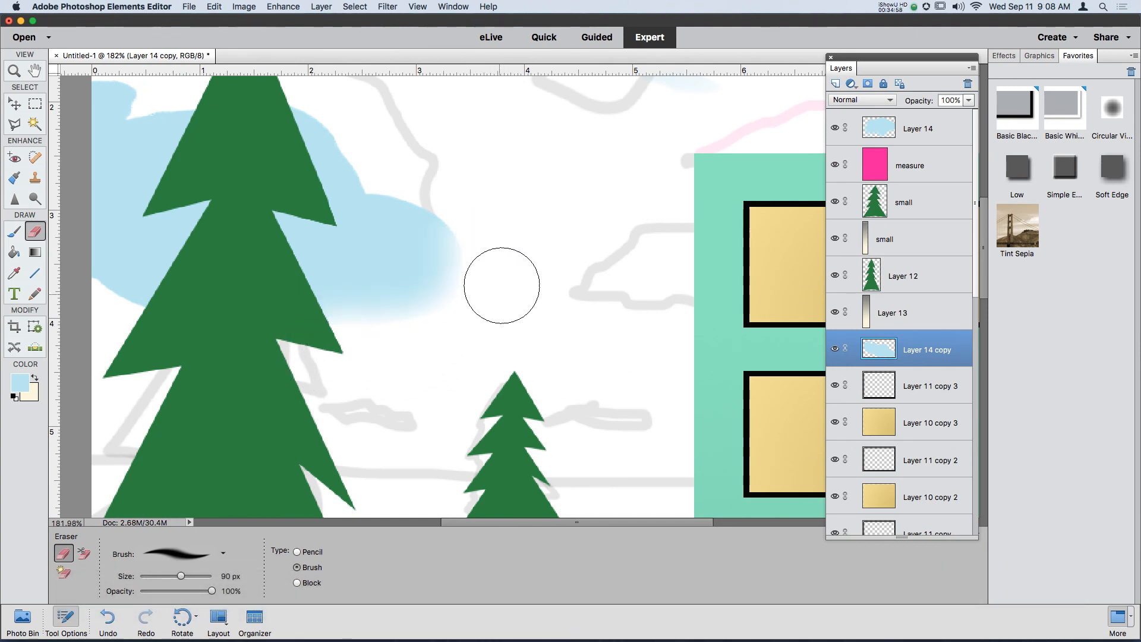
left_click(491, 208)
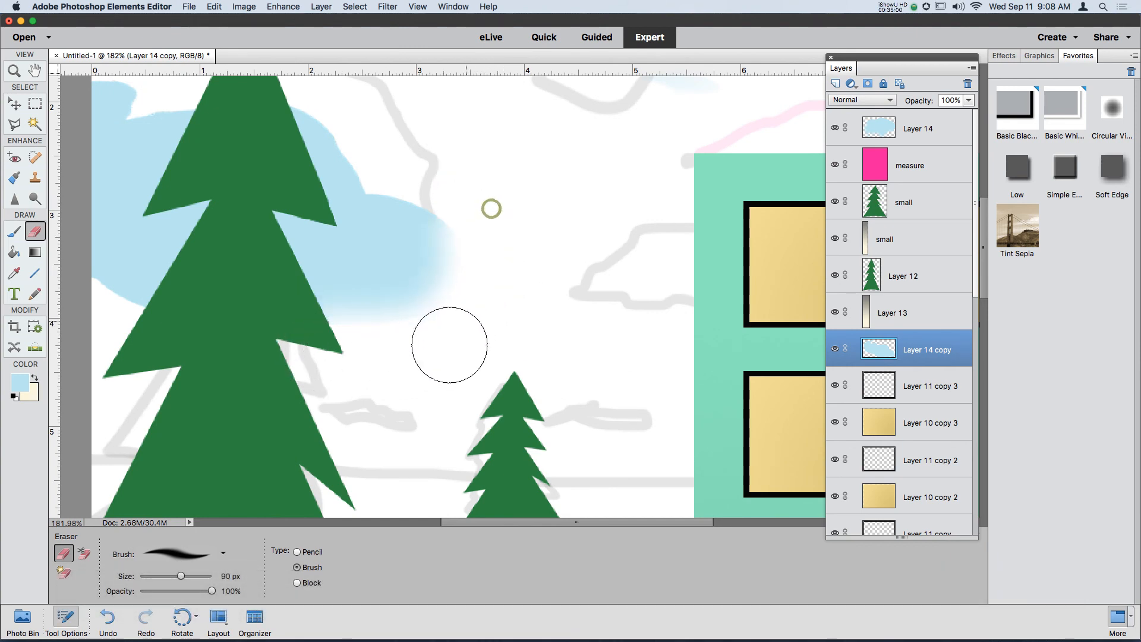
left_click(510, 279)
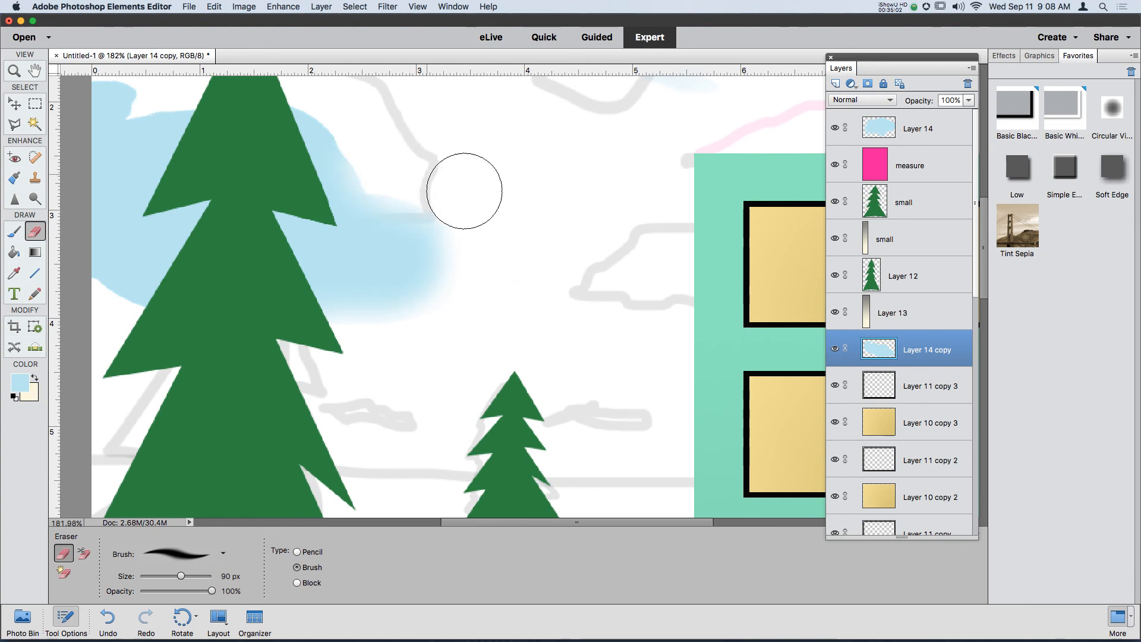
left_click(454, 184)
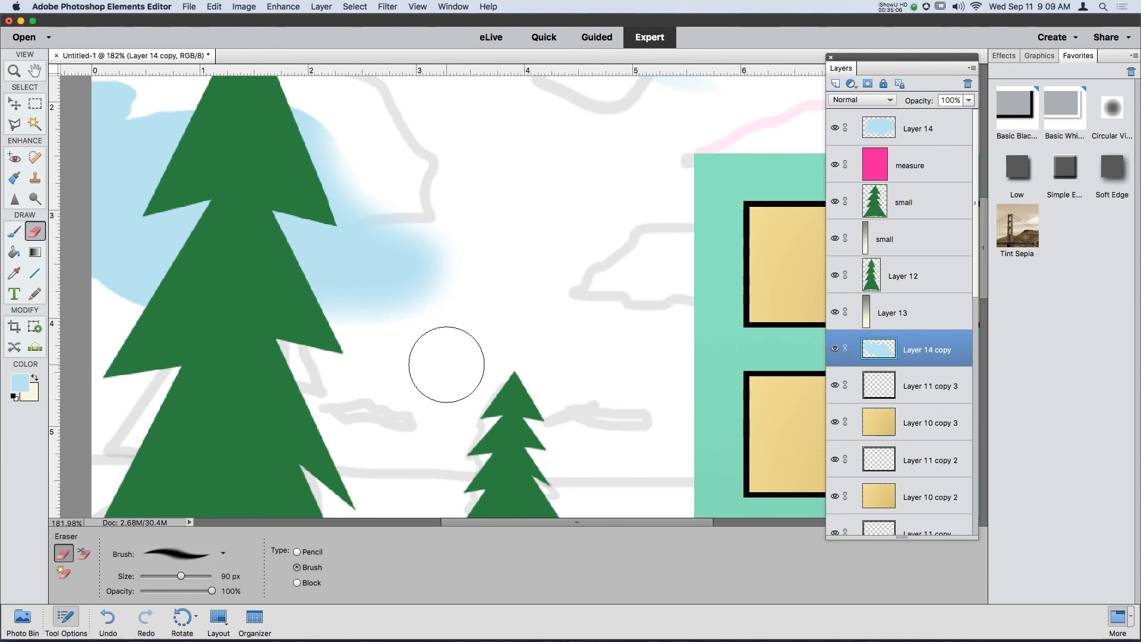
left_click(384, 372)
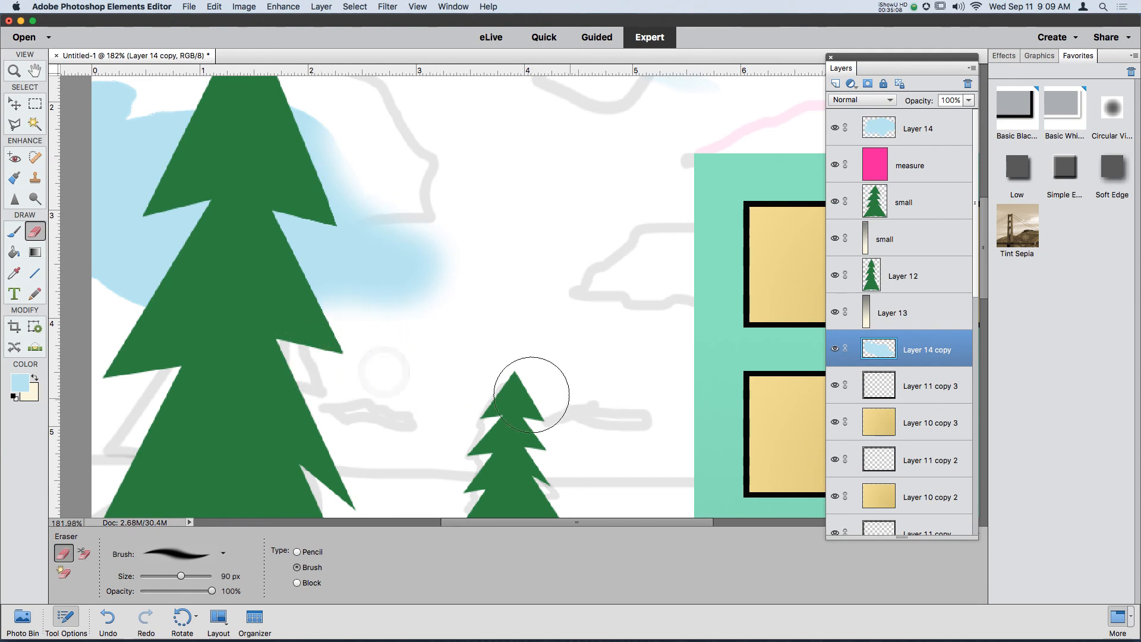
Step: Soften the upper edge of the Layer 14 copy cloud behind the large tree with the 90 px Eraser
left_click(185, 337)
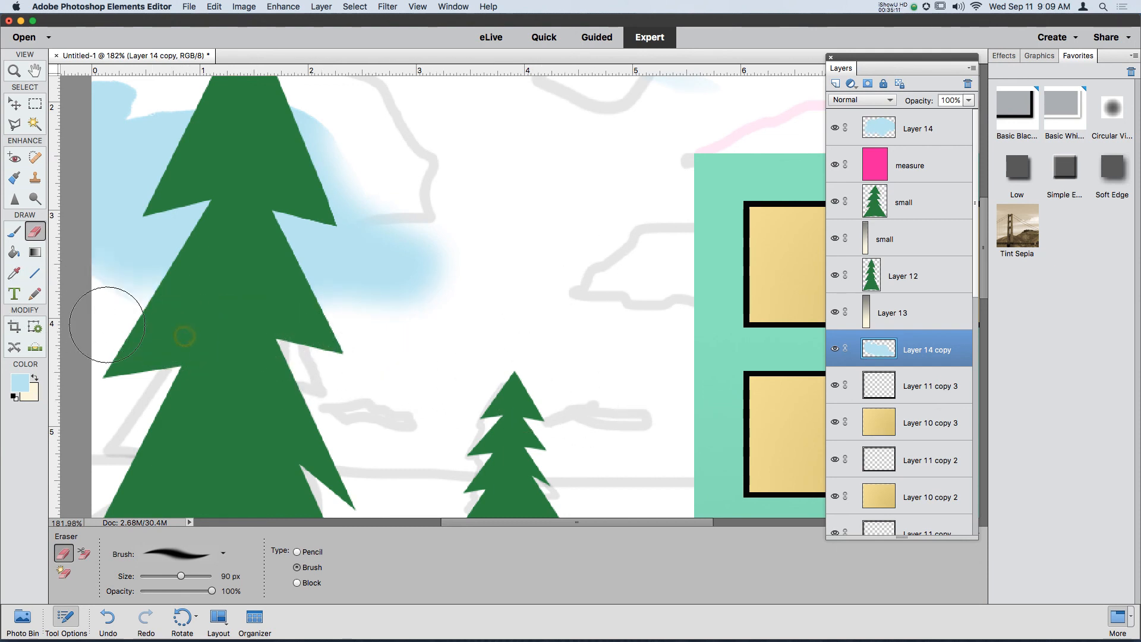
left_click(366, 118)
mouse_move(302, 85)
left_mouse_down()
mouse_move(154, 96)
mouse_move(97, 82)
left_mouse_up()
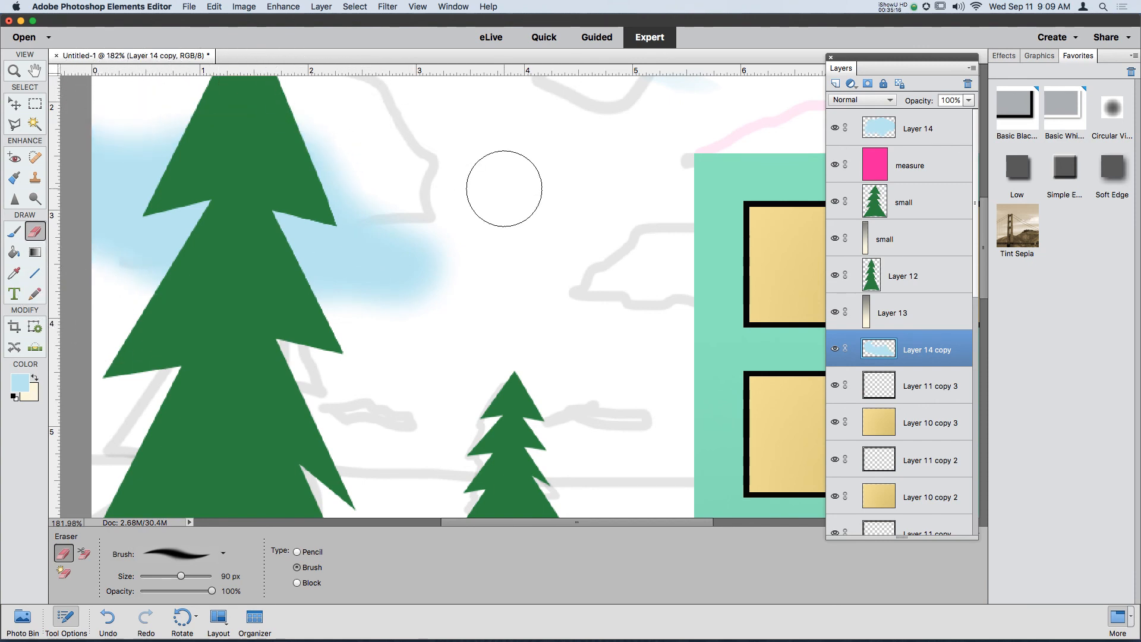
scroll(502, 183, "down", 4)
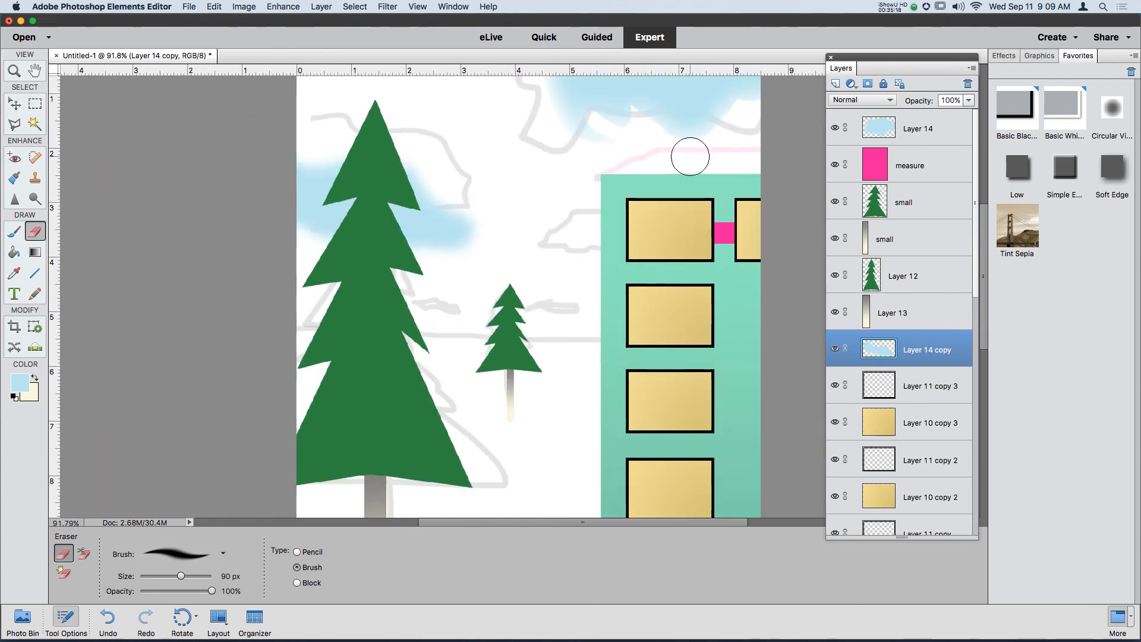
Step: Select Layer 14 and erase along the lower edge of its cloud above the building with the 90 px Eraser
left_click(736, 131)
left_click(914, 132)
left_click(740, 126)
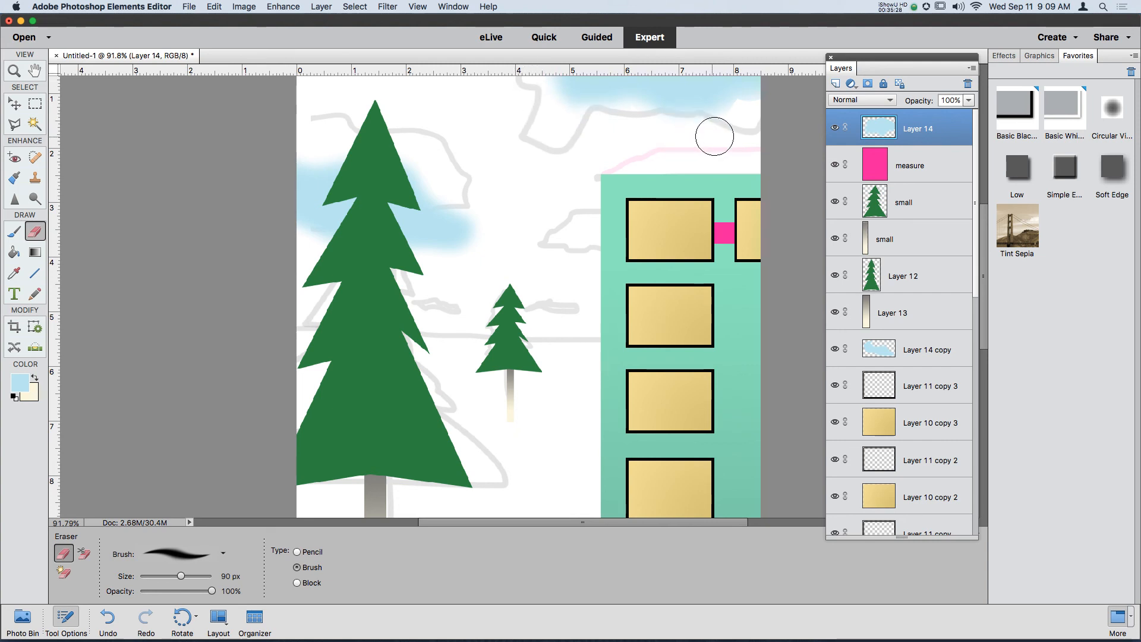
scroll(616, 152, "down", 5)
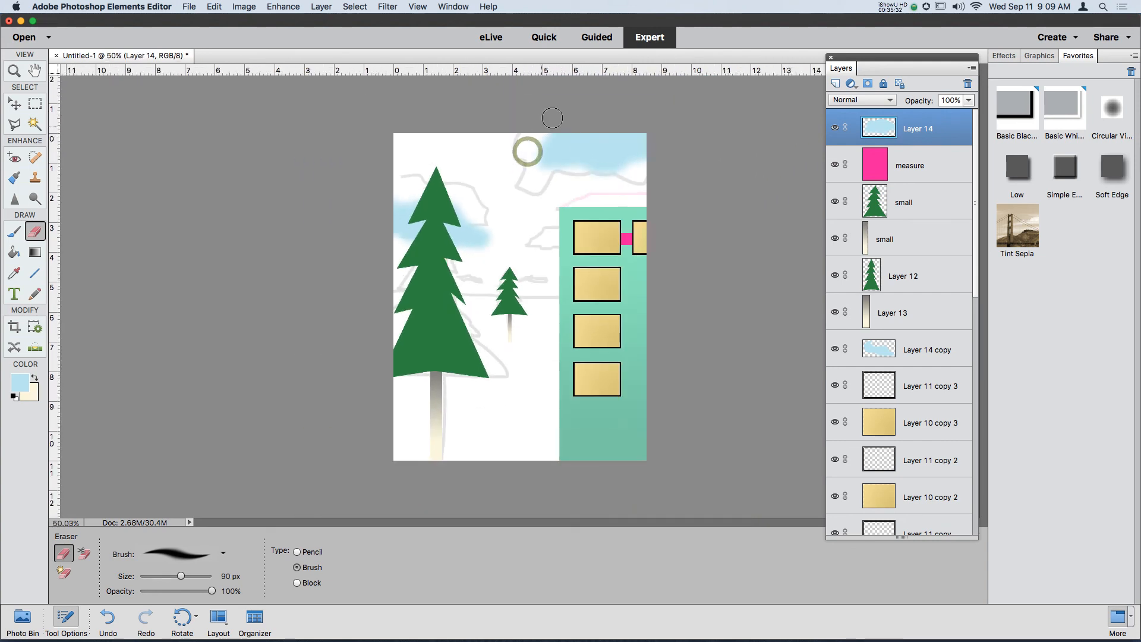
scroll(630, 142, "up", 1)
scroll(629, 143, "up", 1)
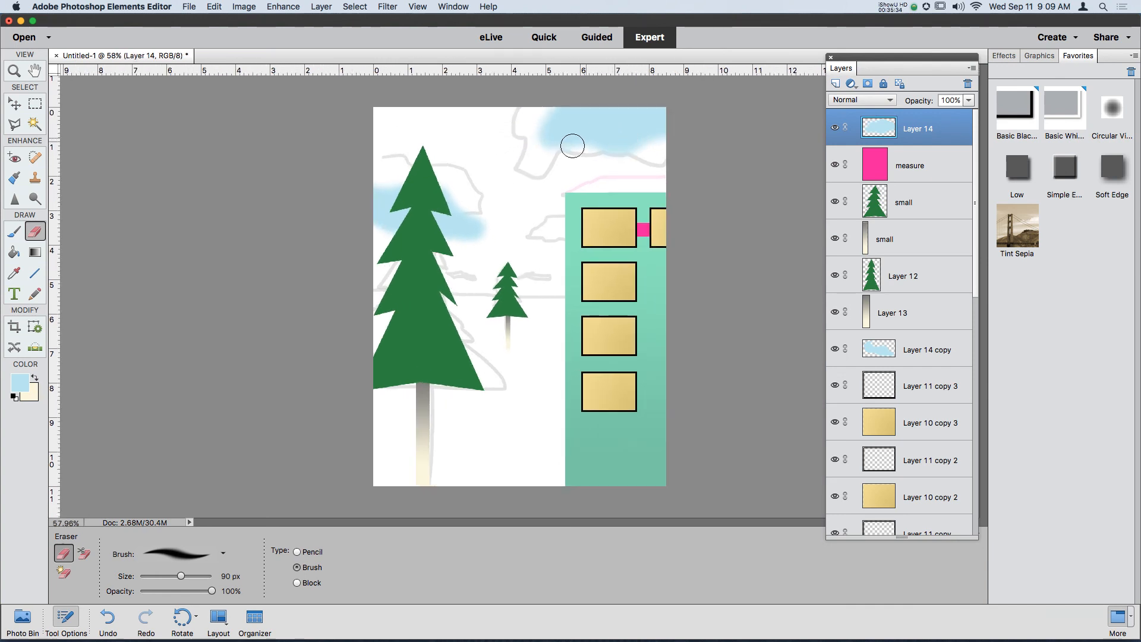
Step: Hide the sketch layers: Layer 5, Layer 8, Layer 4, Layer 3, Layer 2, Layer 1 and Layer 7
scroll(936, 392, "down", 5)
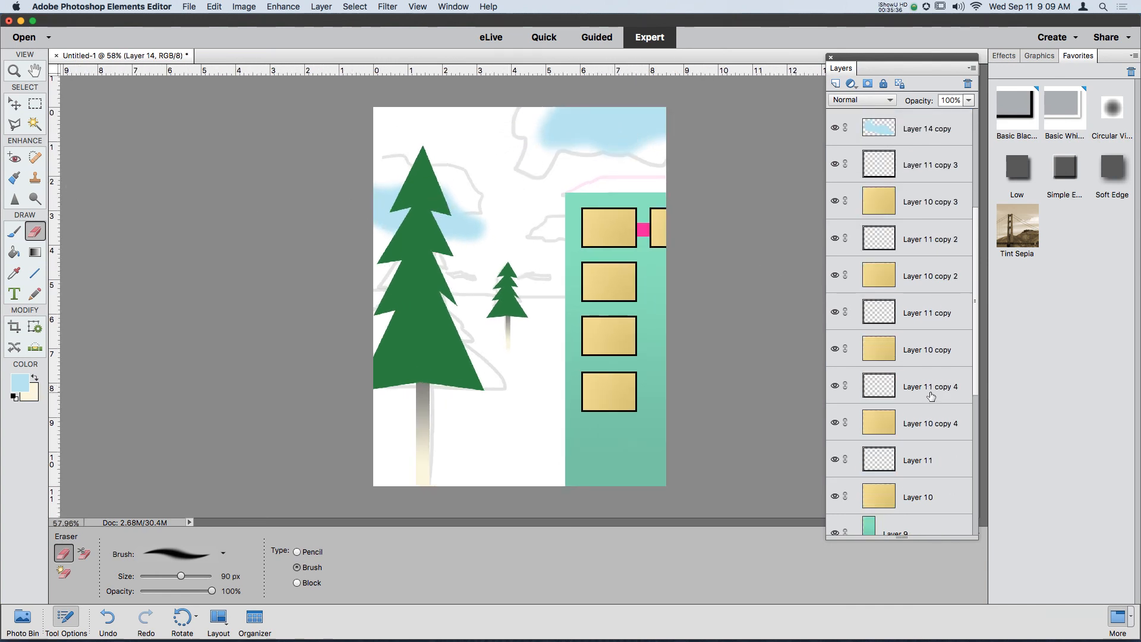
scroll(927, 380, "down", 8)
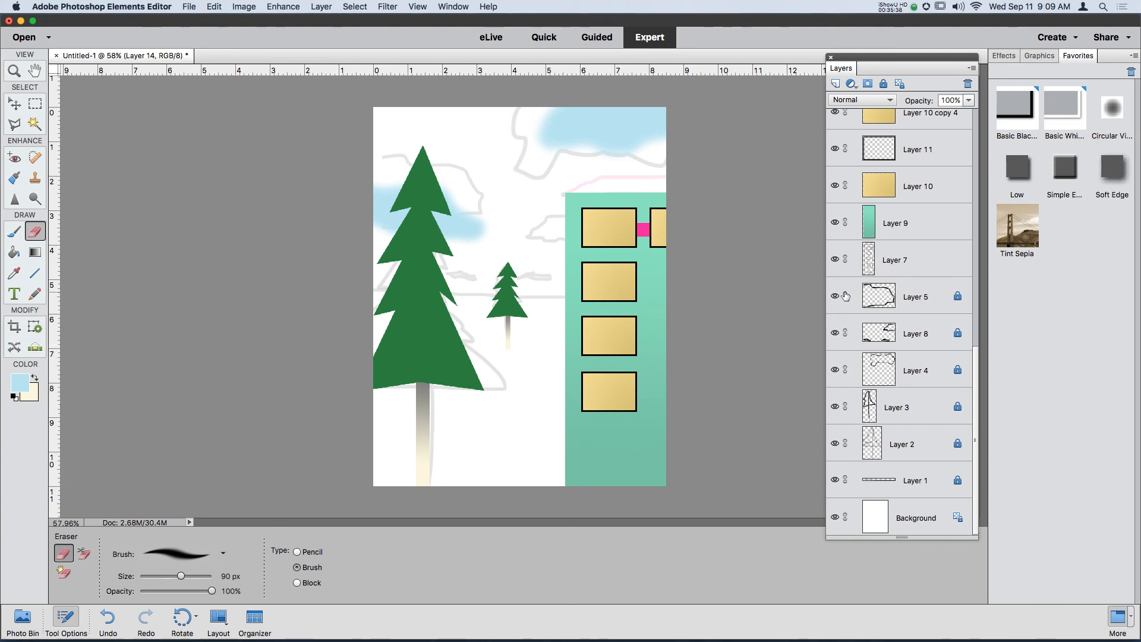
left_click(835, 296)
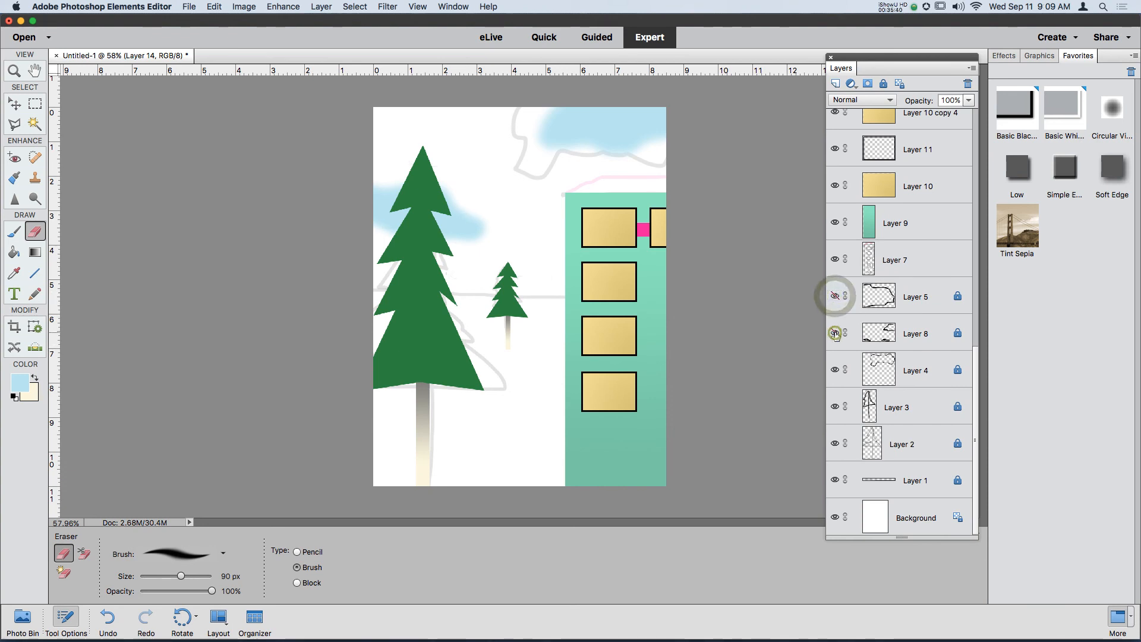
left_click(835, 333)
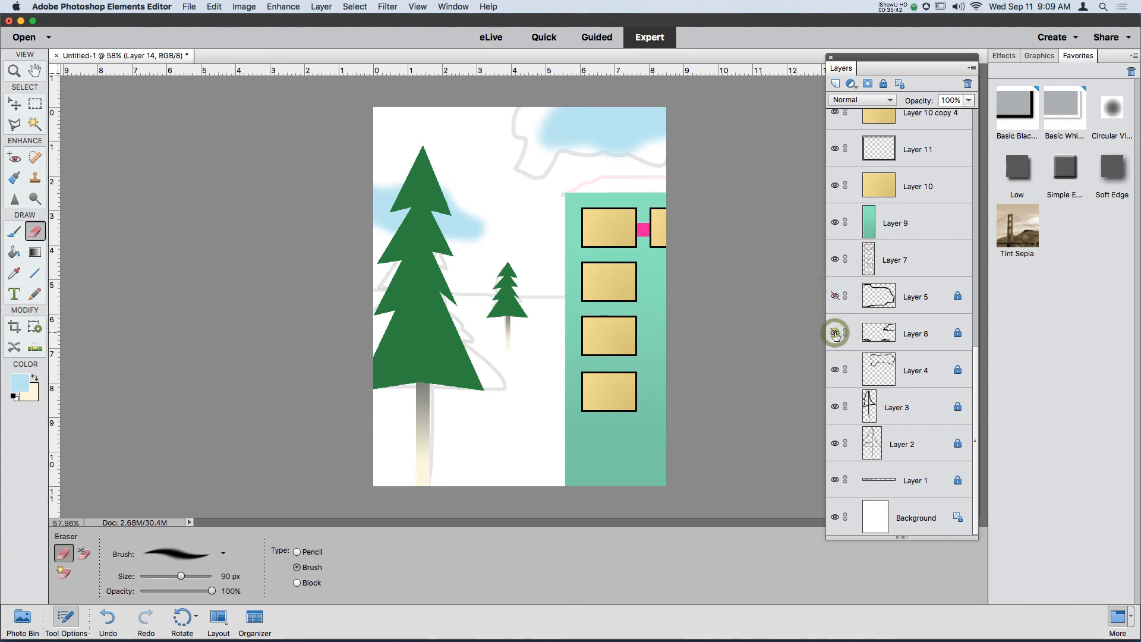
left_click(834, 370)
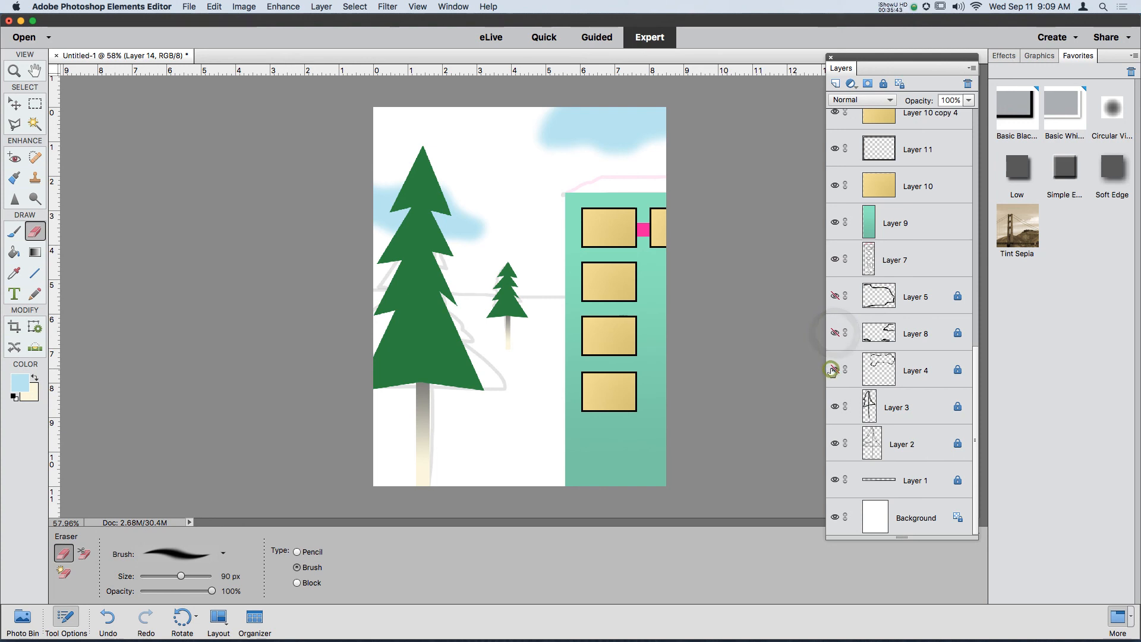
left_click(835, 406)
left_click(834, 443)
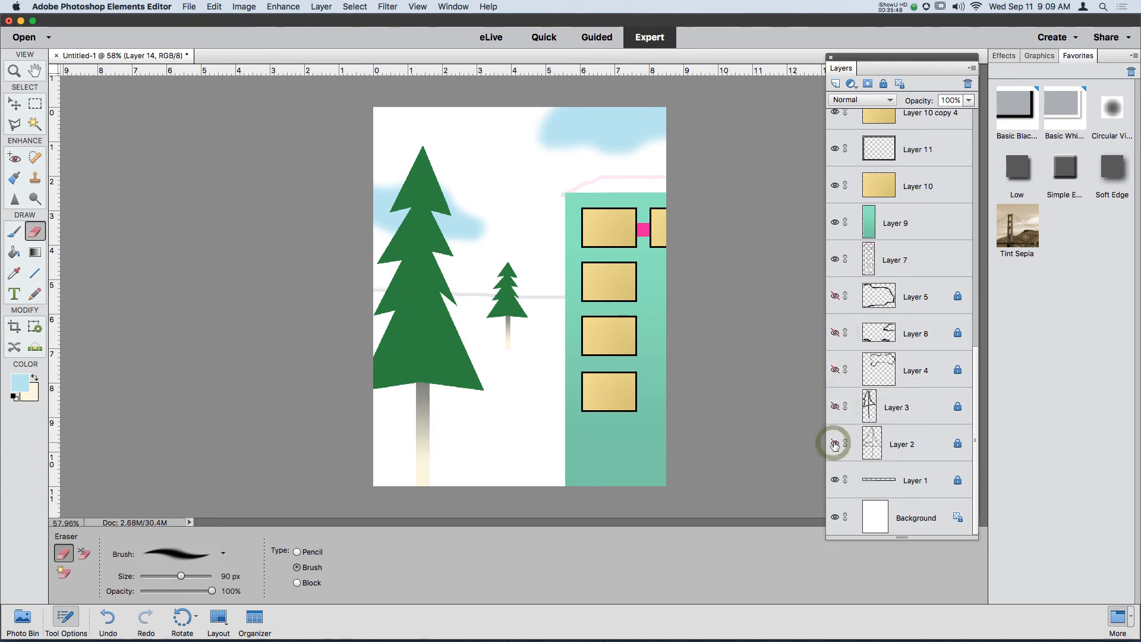
left_click(834, 481)
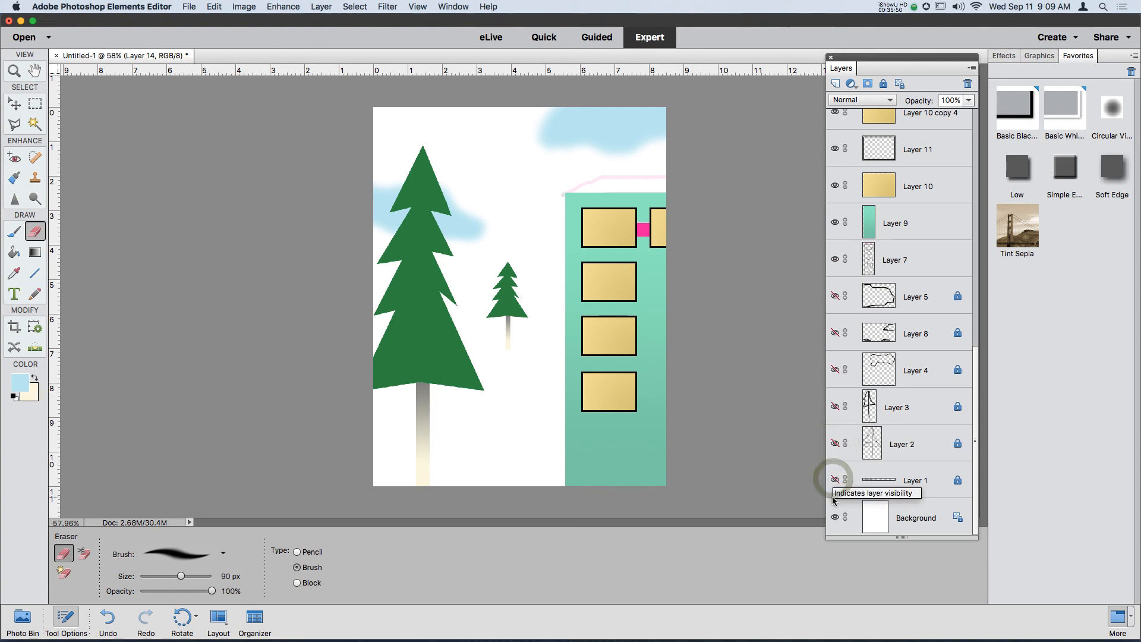
left_click(834, 262)
scroll(497, 216, "down", 4)
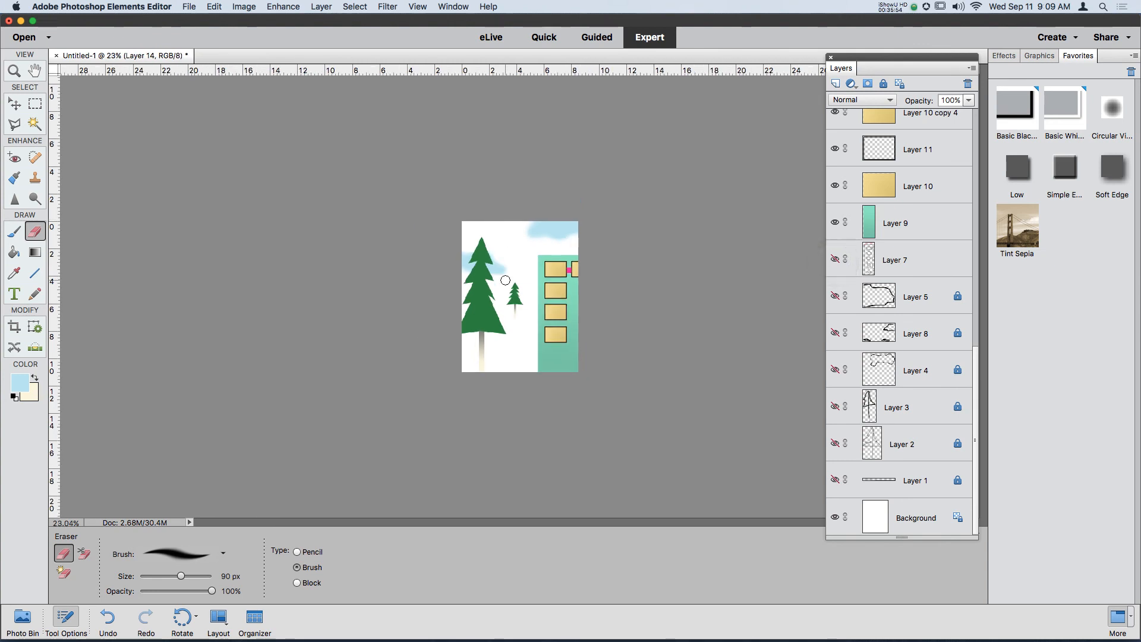
scroll(502, 272, "up", 2)
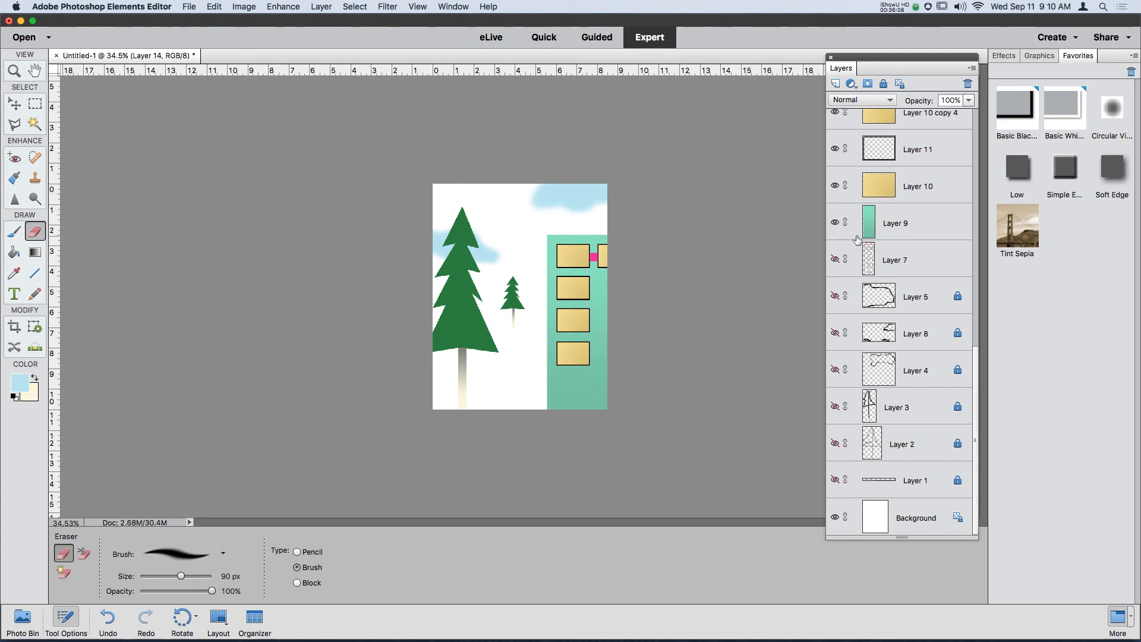
Step: Select Layer 7, show Layer 1's horizon line, and make a rectangular selection of the whole canvas area below that line
left_click(908, 260)
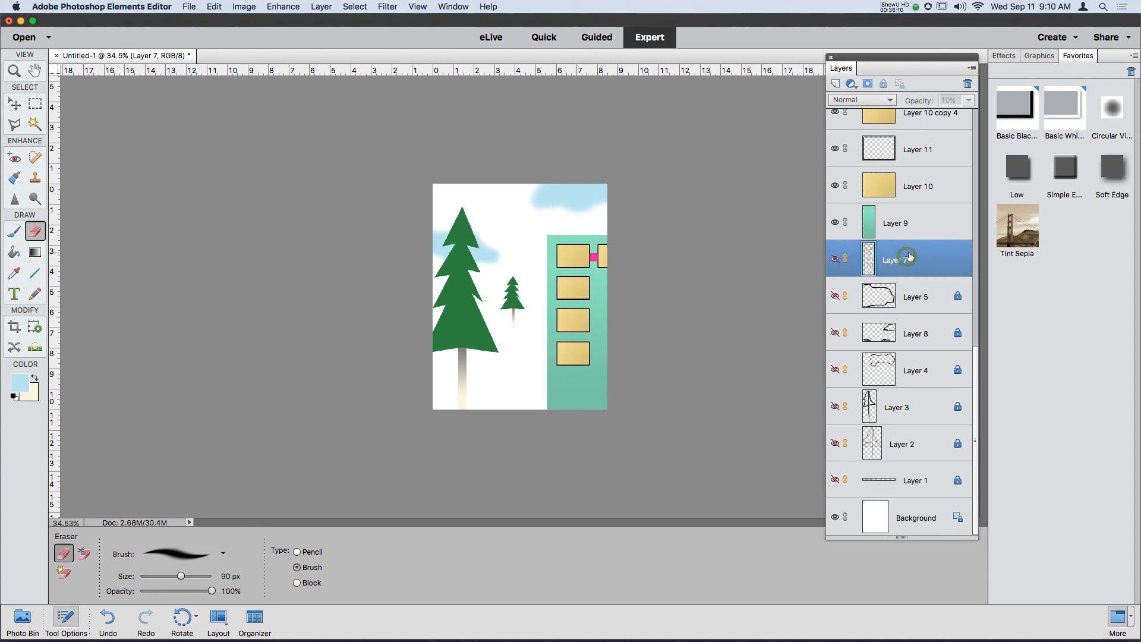
left_click(37, 104)
scroll(517, 317, "up", 2)
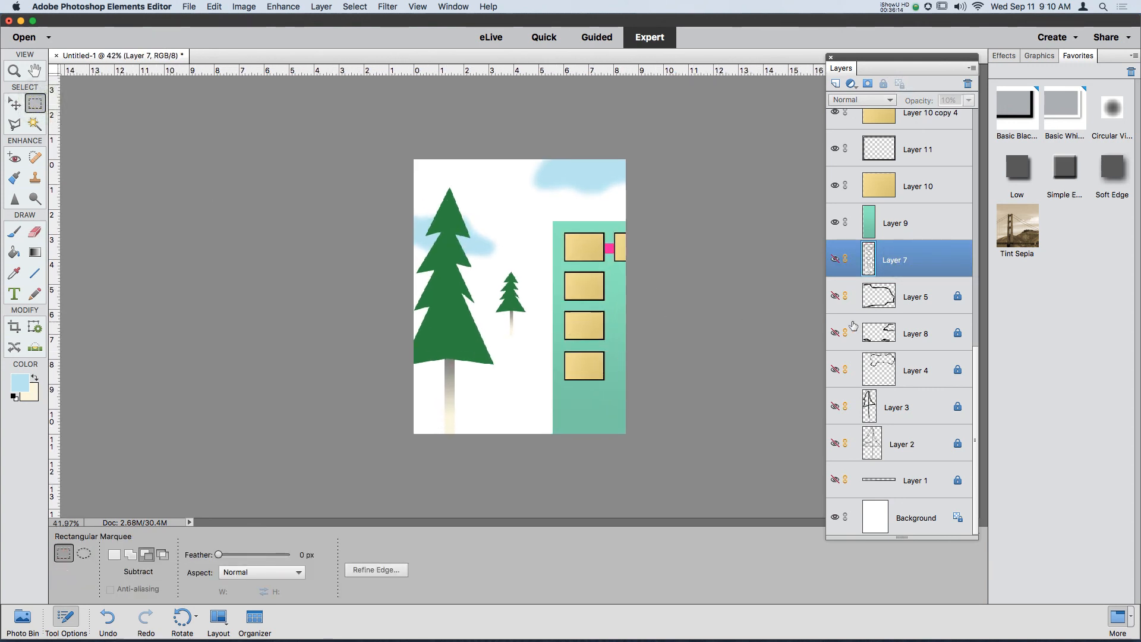
left_click(837, 482)
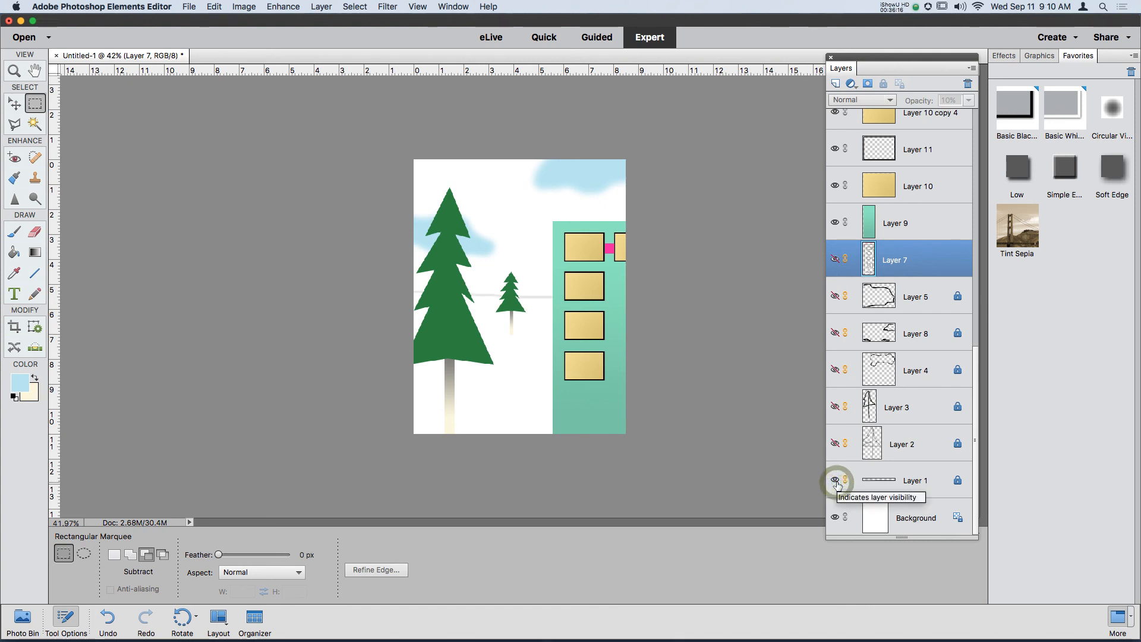
left_click(837, 482)
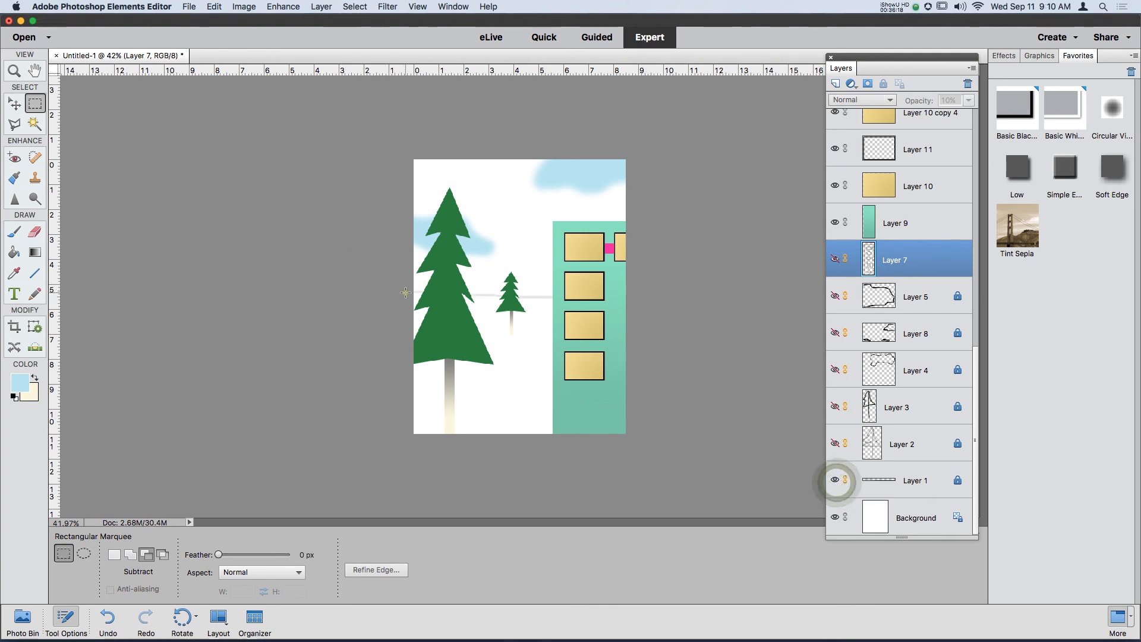
left_click_drag(403, 292, 699, 447)
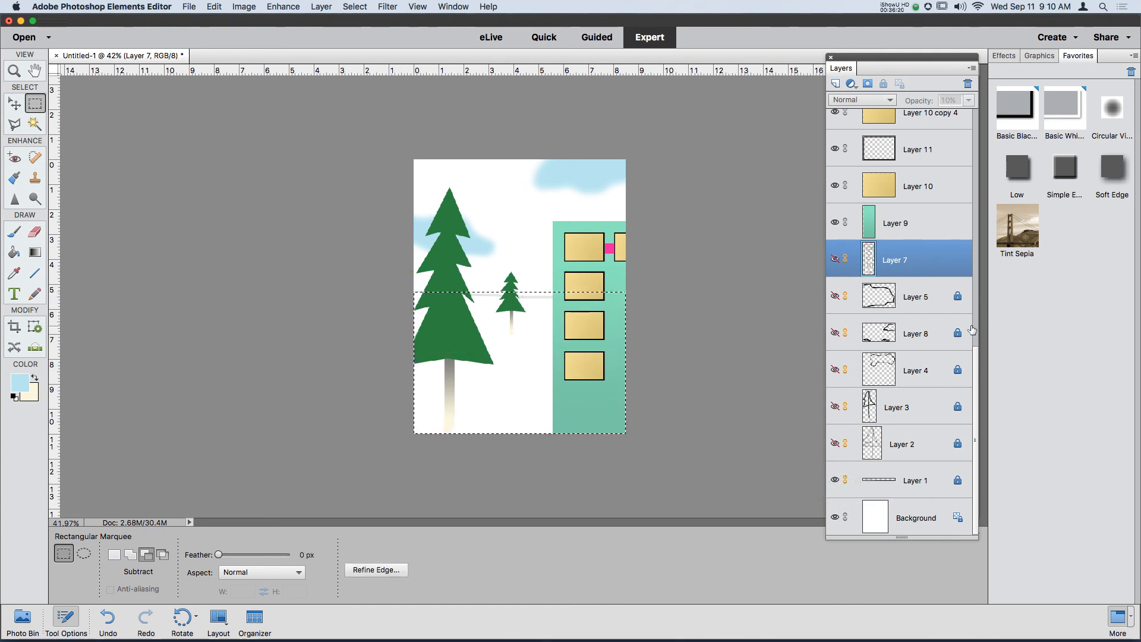
Step: Add a new layer above Layer 7 and set the foreground colour to a muted medium green
left_click(835, 84)
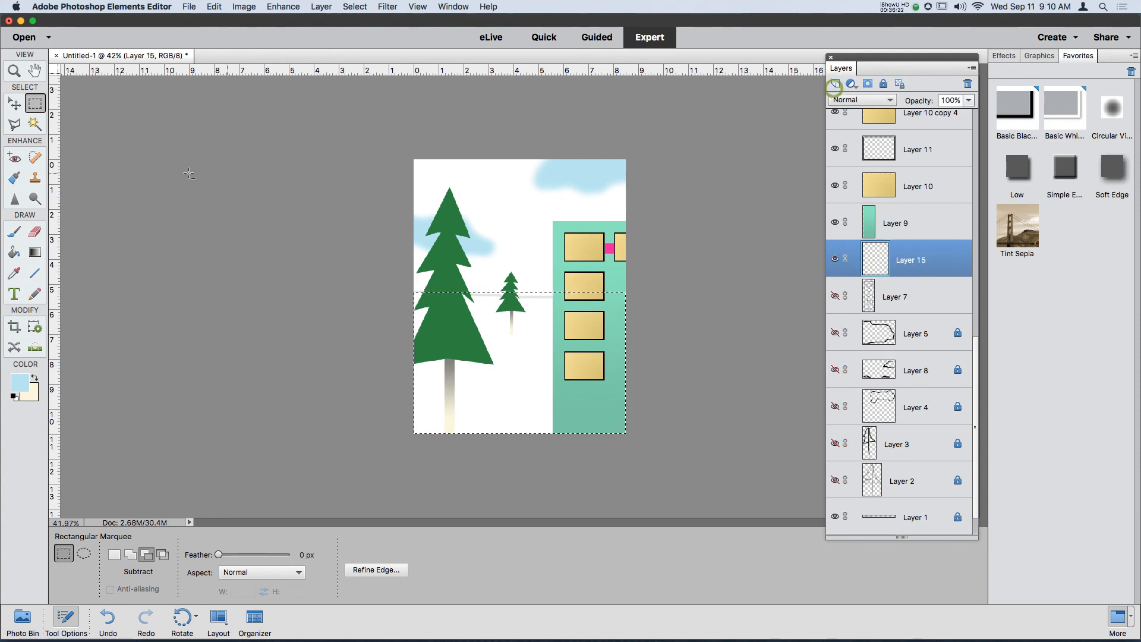
key("i")
left_click(20, 383)
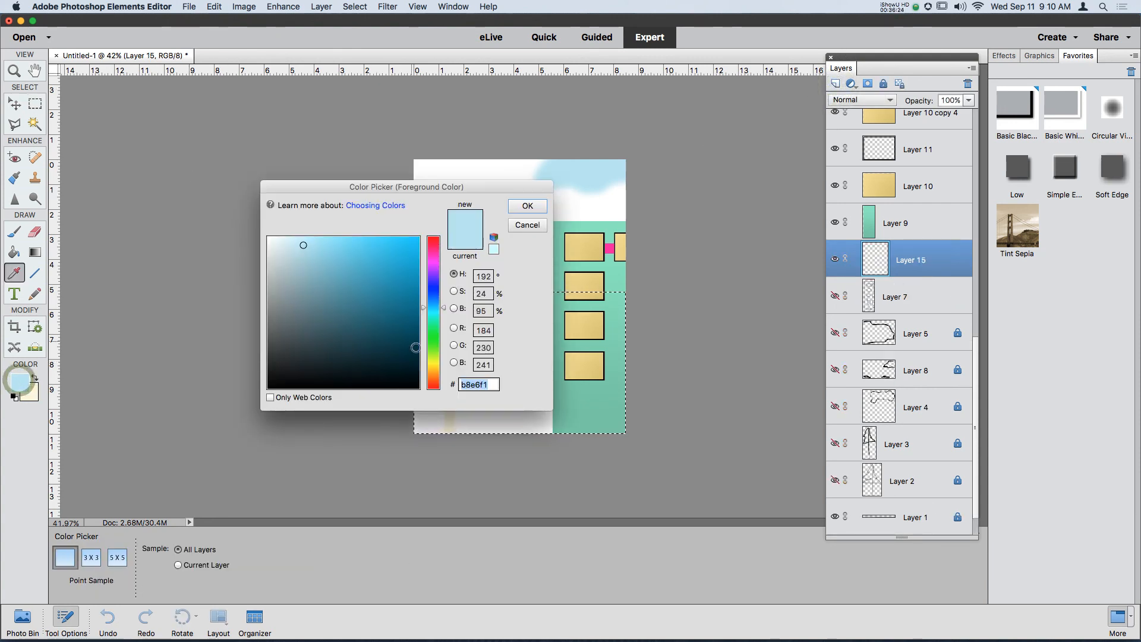
left_click(434, 370)
left_click_drag(381, 186, 209, 120)
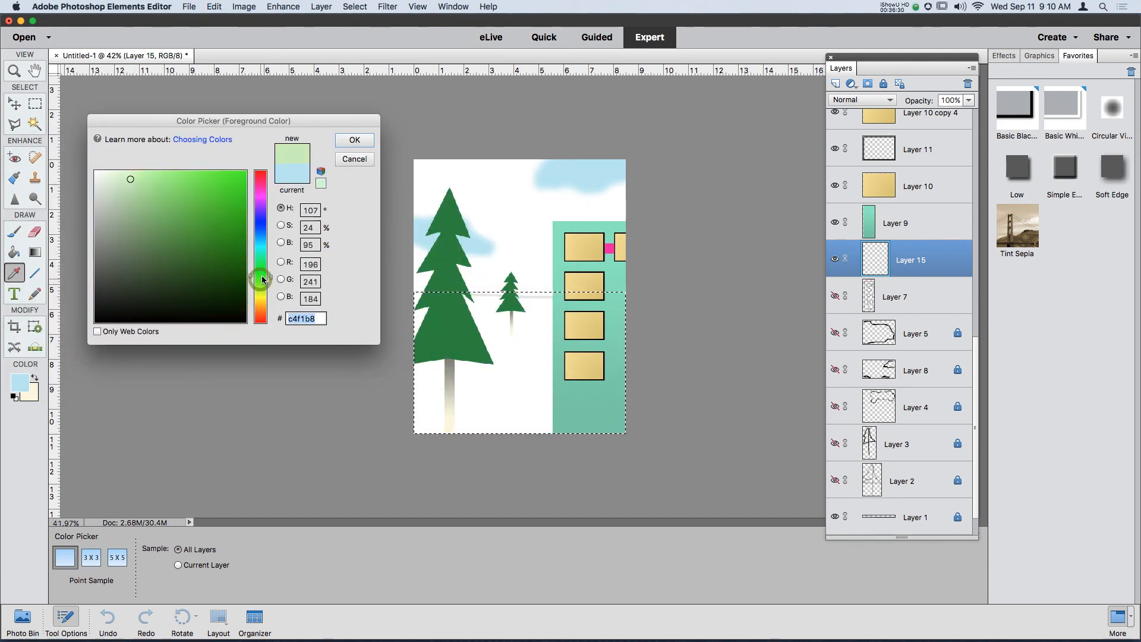
left_click_drag(264, 279, 262, 262)
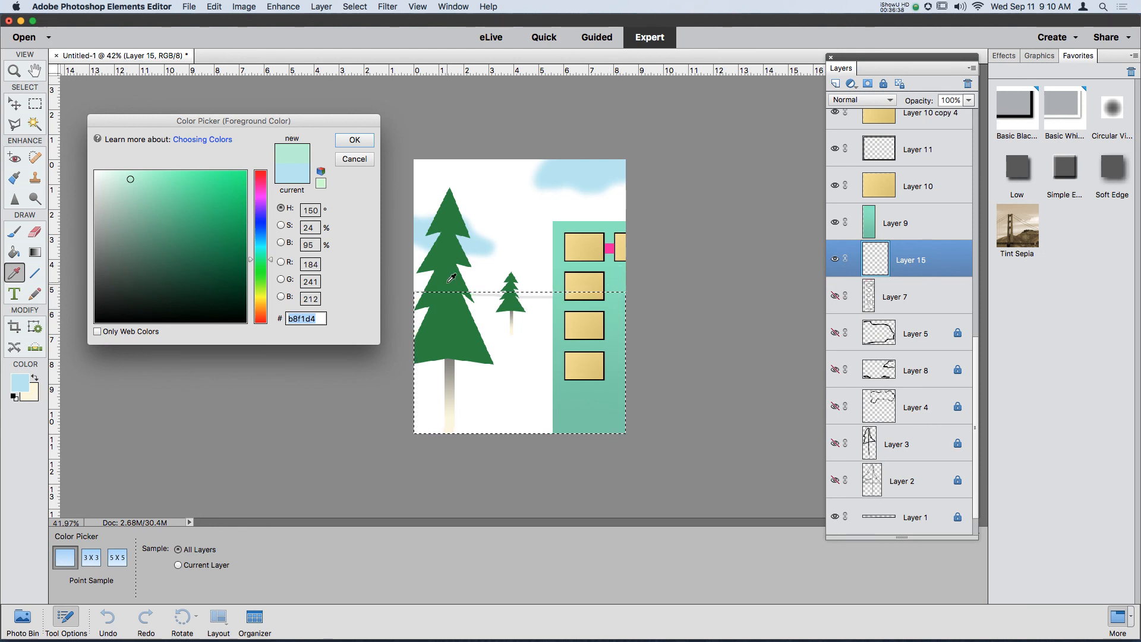
left_click(172, 199)
left_click(151, 206)
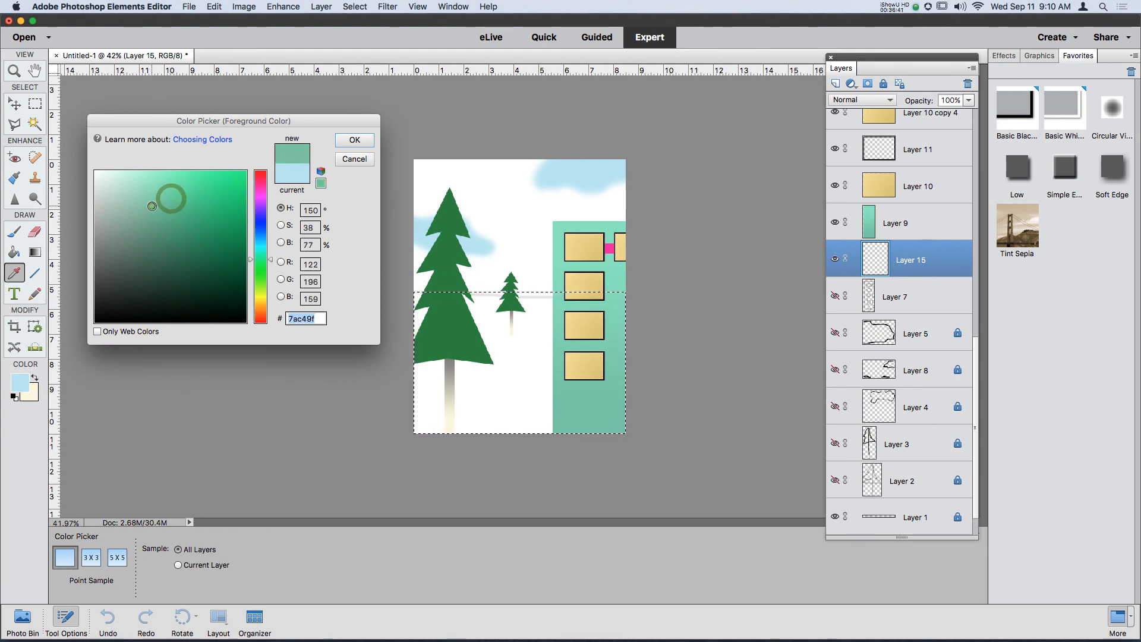
left_click(263, 273)
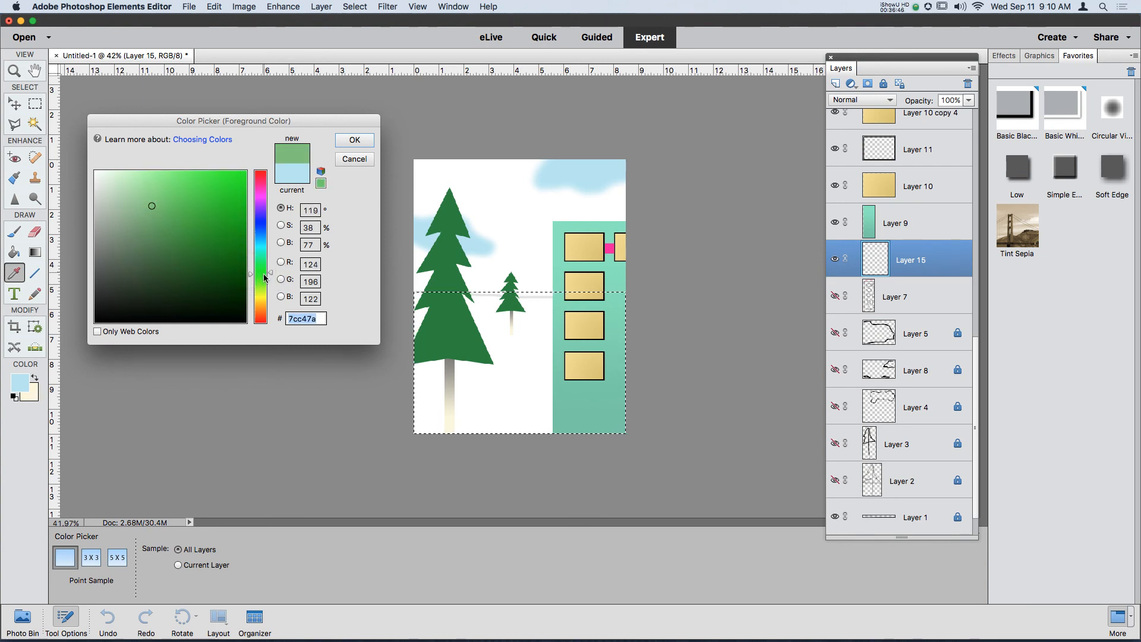
left_click(265, 275)
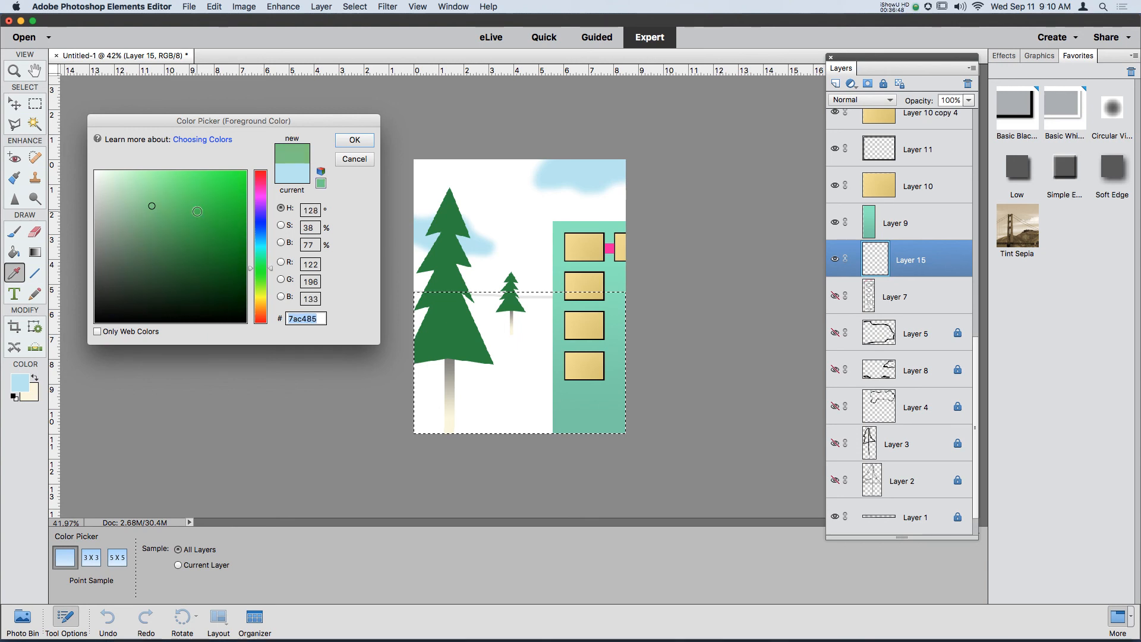
left_click_drag(169, 194, 156, 213)
left_click(355, 140)
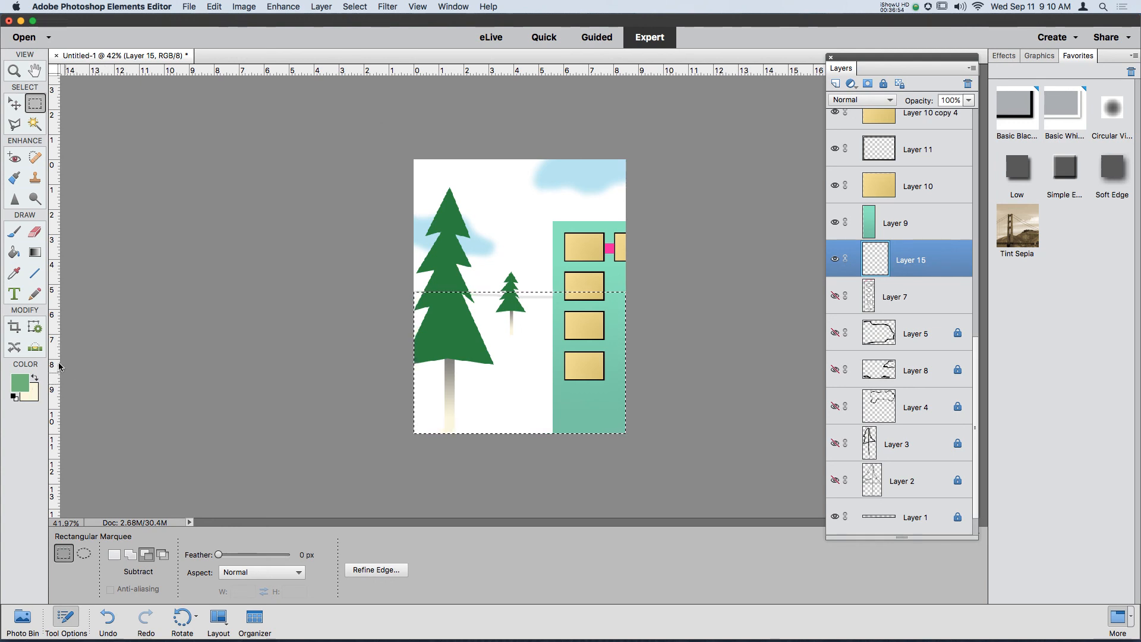
Step: Fill the selected ground area with a linear gradient from green at the canvas bottom to cream at the horizon, and deselect
left_click(35, 252)
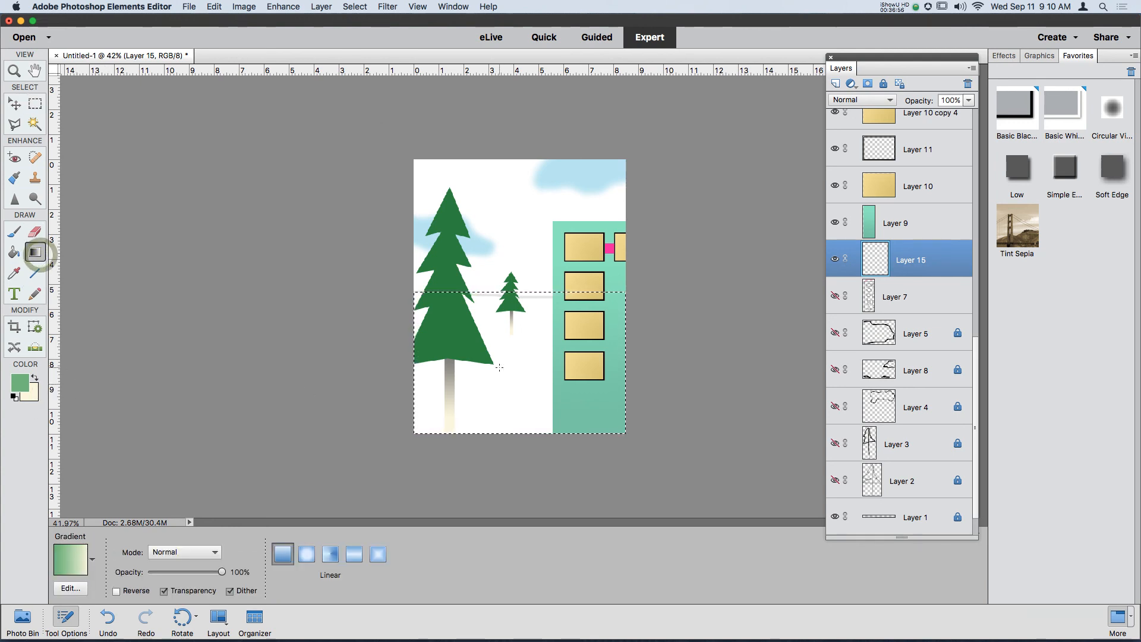
left_click_drag(523, 443, 519, 293)
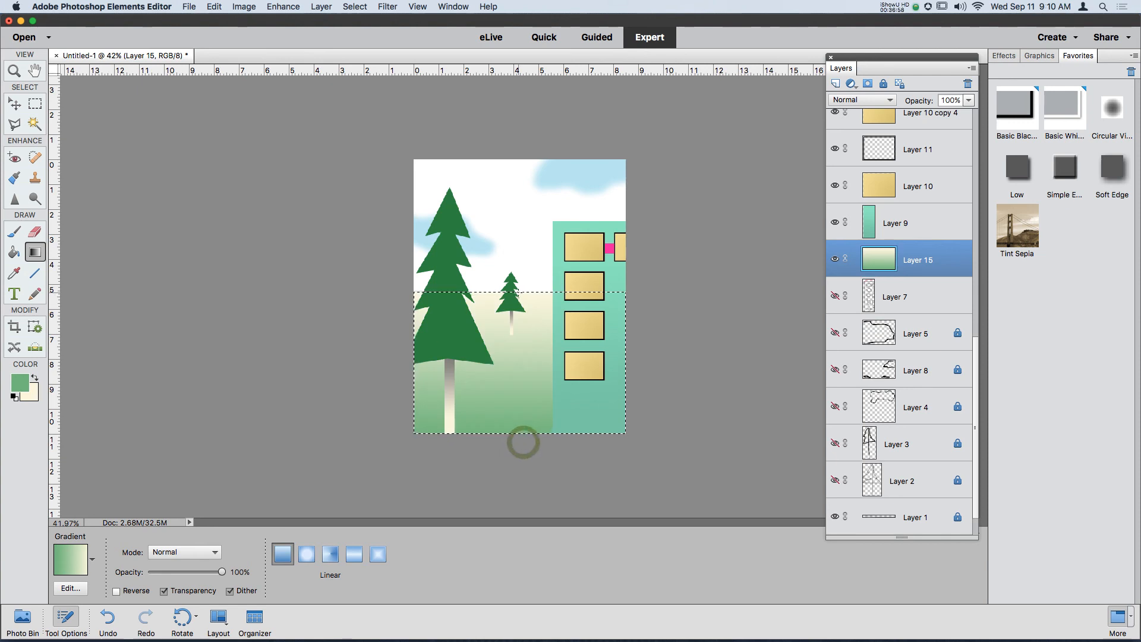
key("super+d")
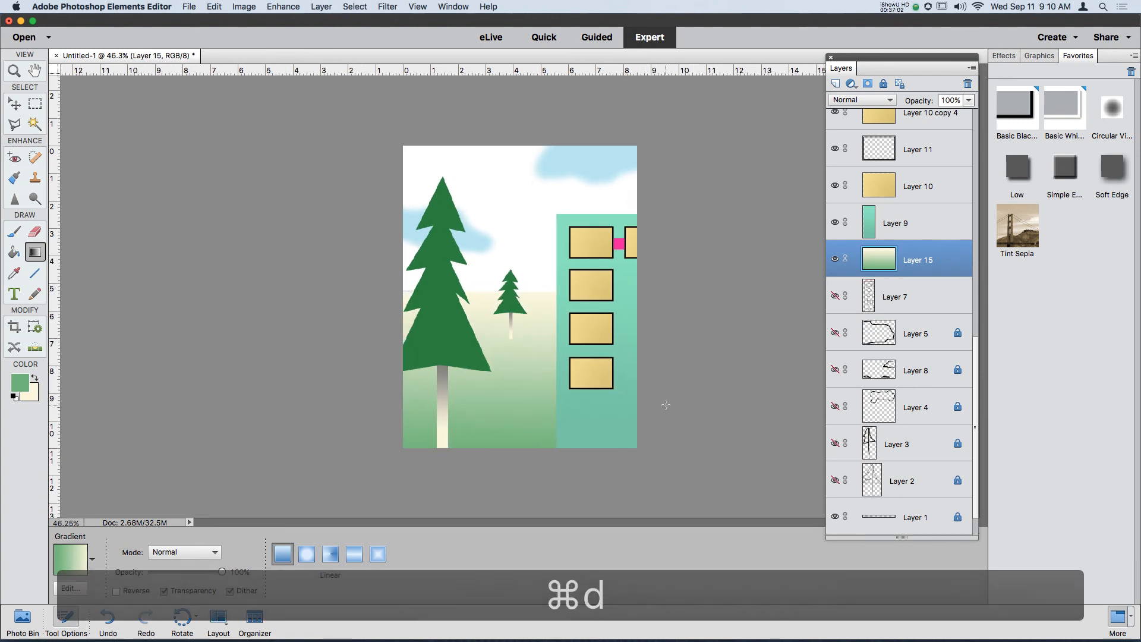
scroll(658, 408, "up", 3)
scroll(665, 405, "down", 1)
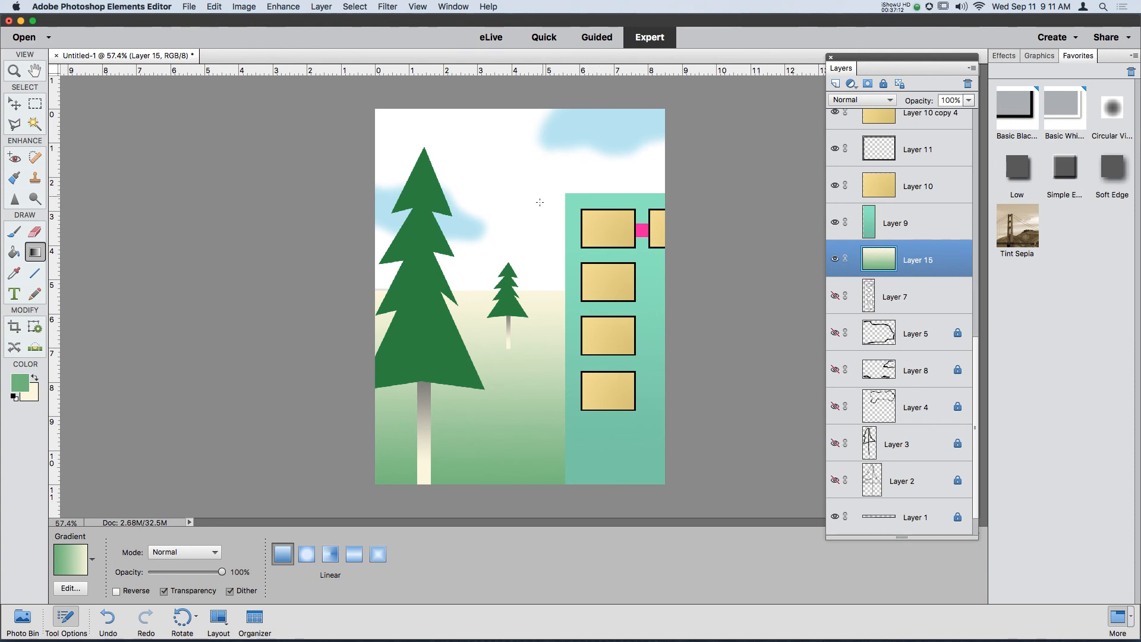
scroll(540, 202, "down", 5)
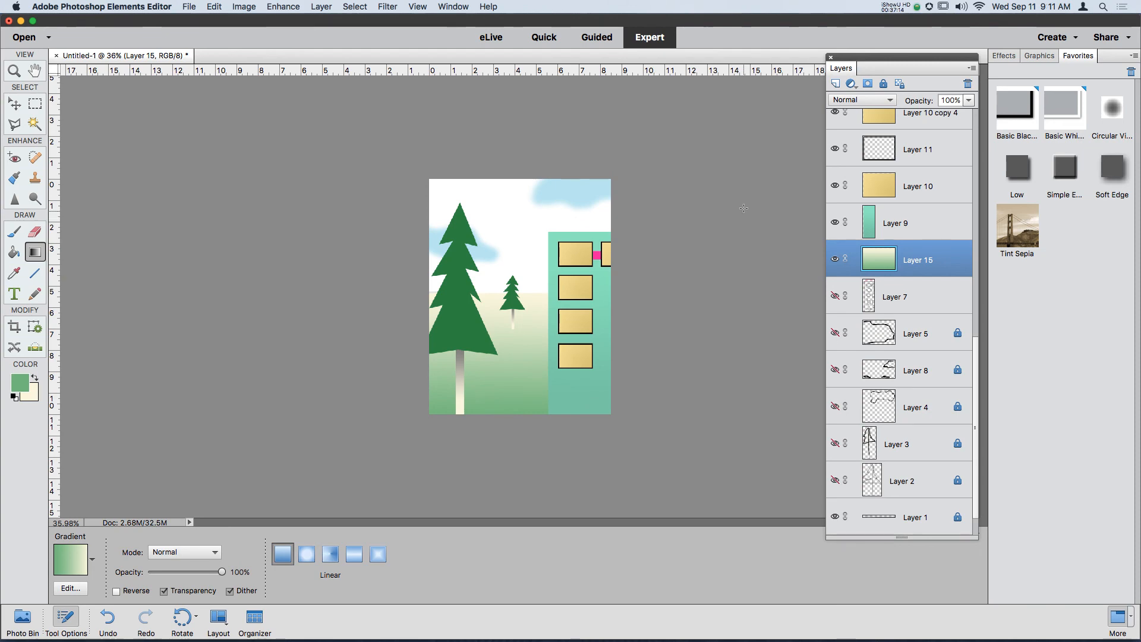